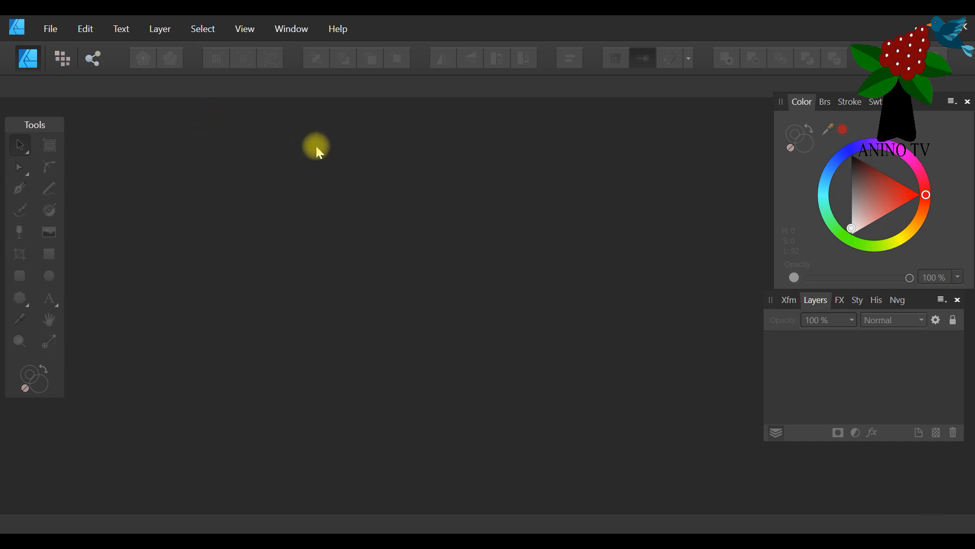
Browse the pictures folder for a file to open and select the photo DSC02549.
{"action": "left_click", "coordinate": [50, 30]}
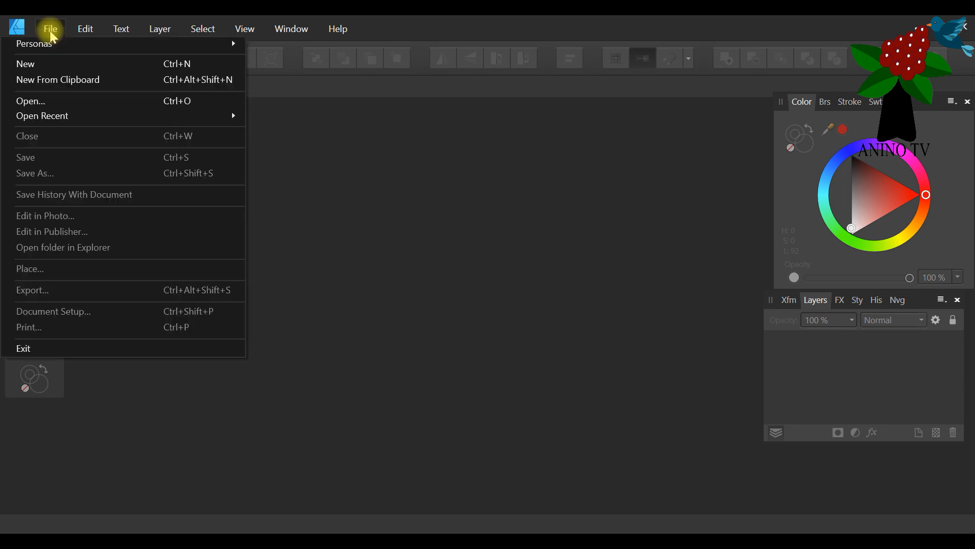
{"action": "left_click", "coordinate": [67, 105]}
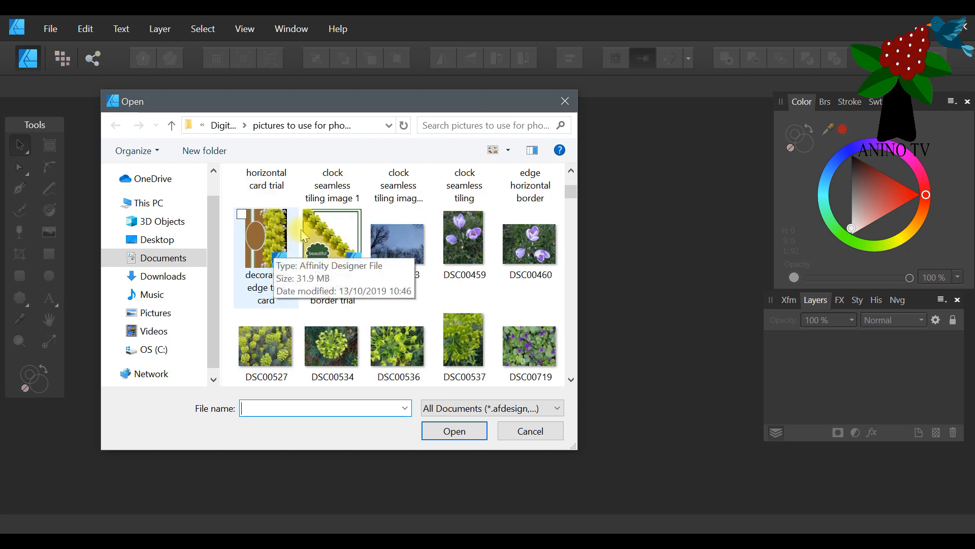
{"action": "scroll", "coordinate": [375, 235], "scroll_direction": "down", "scroll_amount": 10}
{"action": "scroll", "coordinate": [384, 297], "scroll_direction": "down", "scroll_amount": 15}
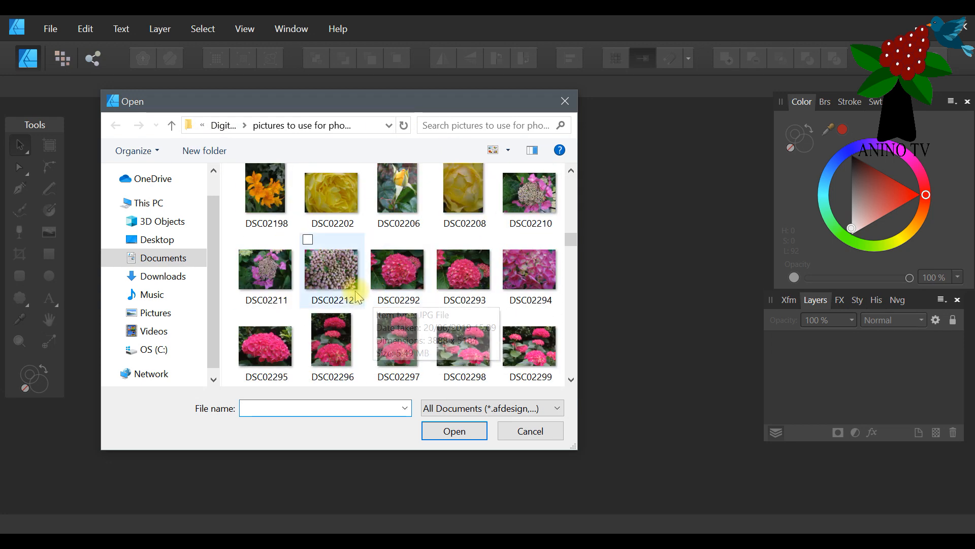
{"action": "scroll", "coordinate": [358, 296], "scroll_direction": "down", "scroll_amount": 15}
{"action": "scroll", "coordinate": [335, 279], "scroll_direction": "down", "scroll_amount": 5}
{"action": "scroll", "coordinate": [335, 278], "scroll_direction": "up", "scroll_amount": 3}
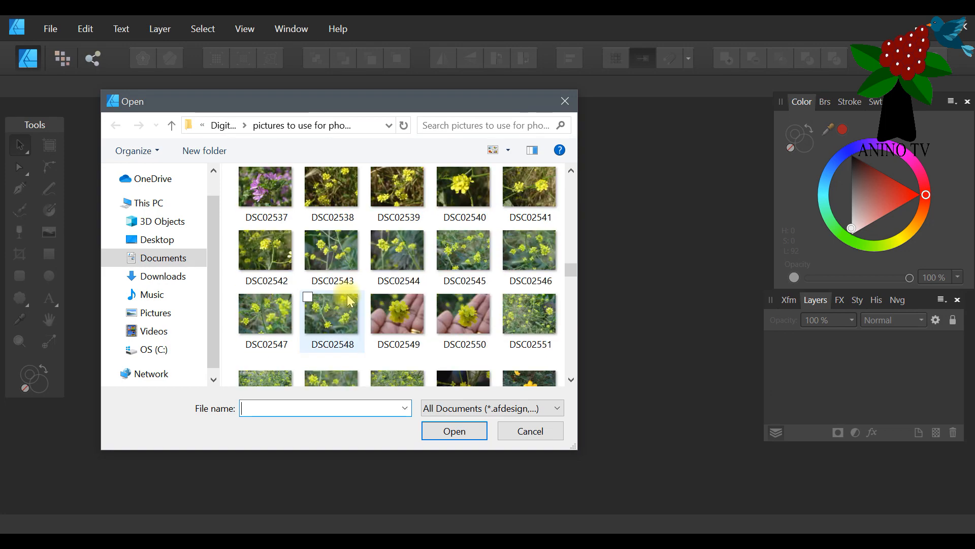
{"action": "left_click", "coordinate": [397, 304]}
Add the photo DSC02674 to the file selection and open both photos.
{"action": "scroll", "coordinate": [406, 308], "scroll_direction": "down", "scroll_amount": 5}
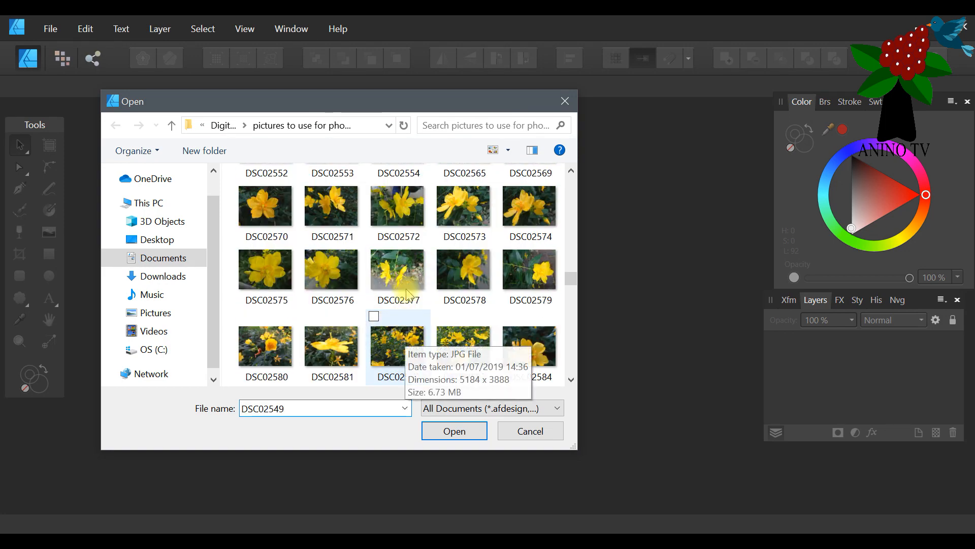
{"action": "scroll", "coordinate": [402, 299], "scroll_direction": "up", "scroll_amount": 5}
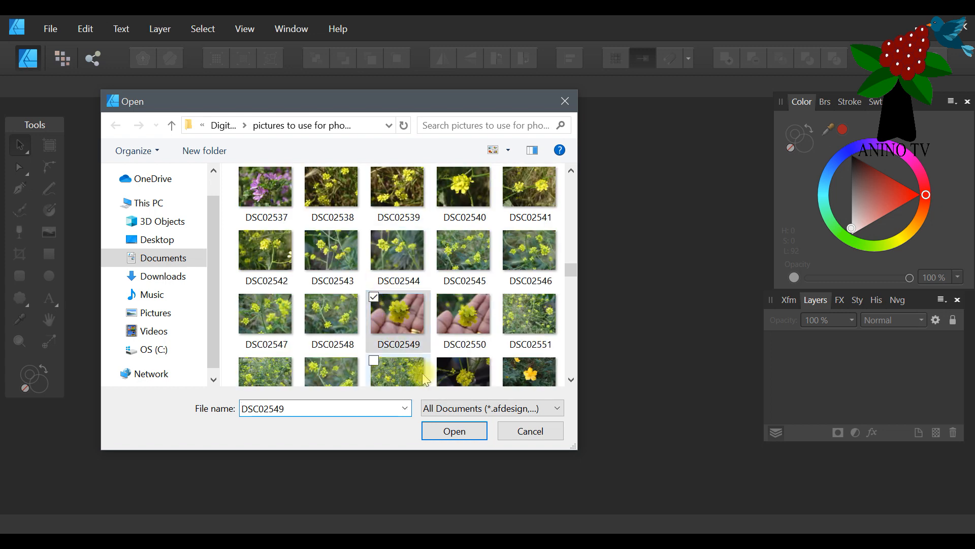
{"action": "scroll", "coordinate": [290, 341], "scroll_direction": "down", "scroll_amount": 20}
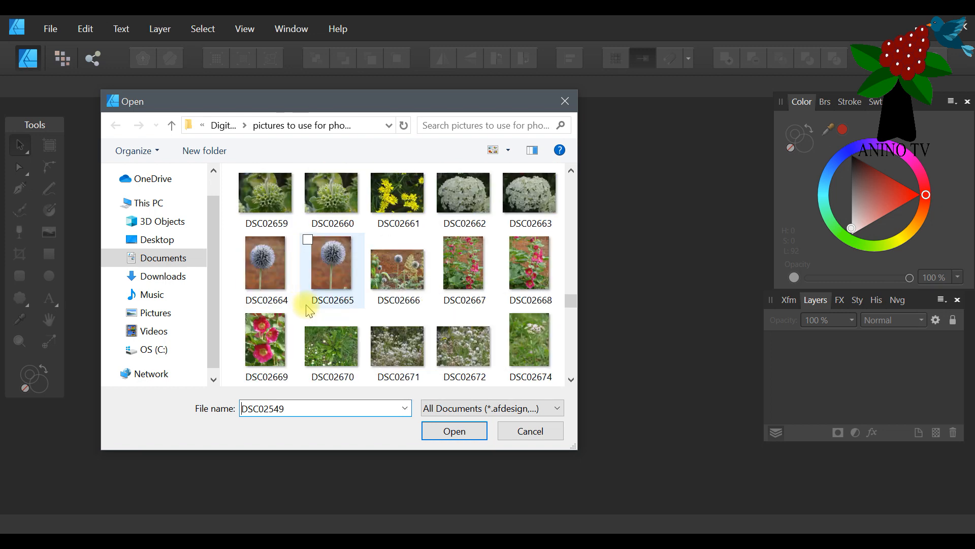
{"action": "scroll", "coordinate": [310, 305], "scroll_direction": "down", "scroll_amount": 2}
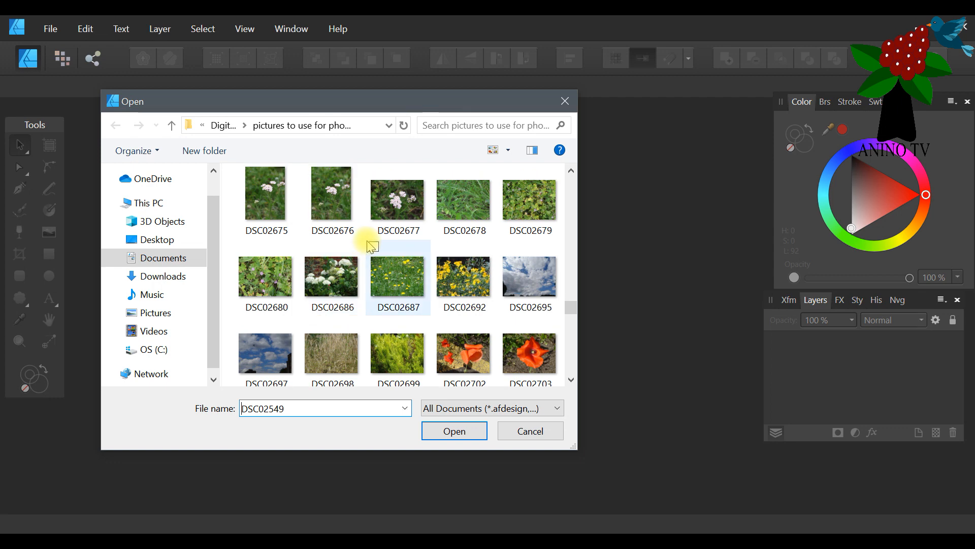
{"action": "scroll", "coordinate": [373, 247], "scroll_direction": "up", "scroll_amount": 1}
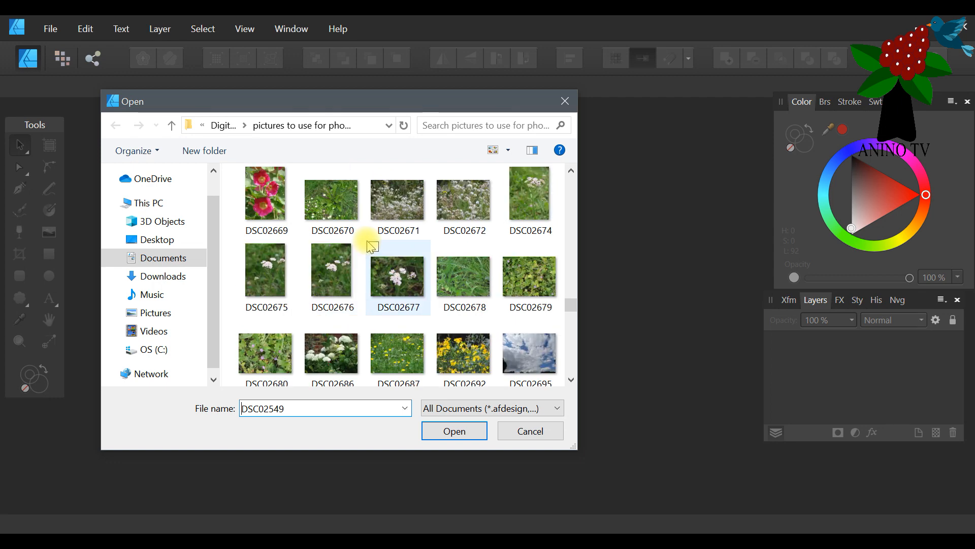
{"action": "left_click", "coordinate": [533, 212], "text": "ctrl"}
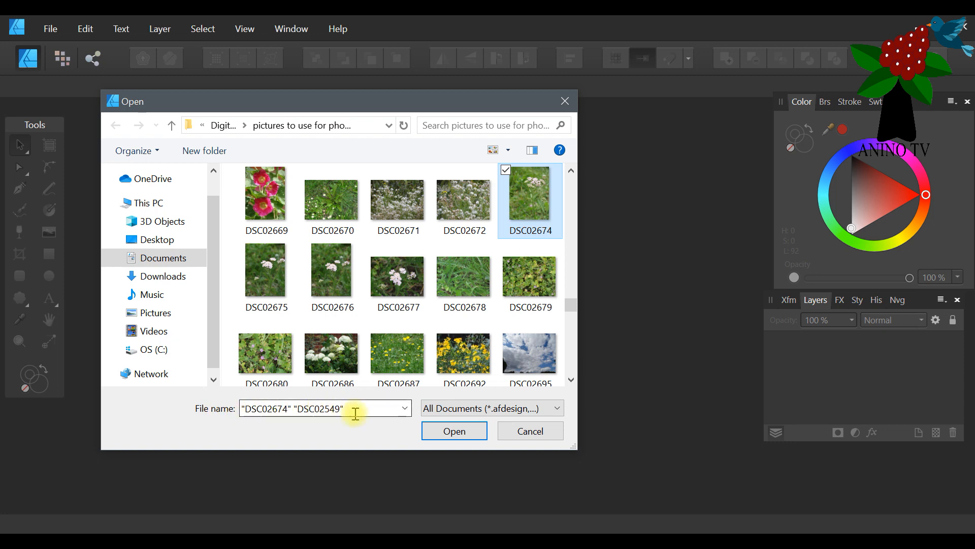
{"action": "left_click", "coordinate": [464, 432]}
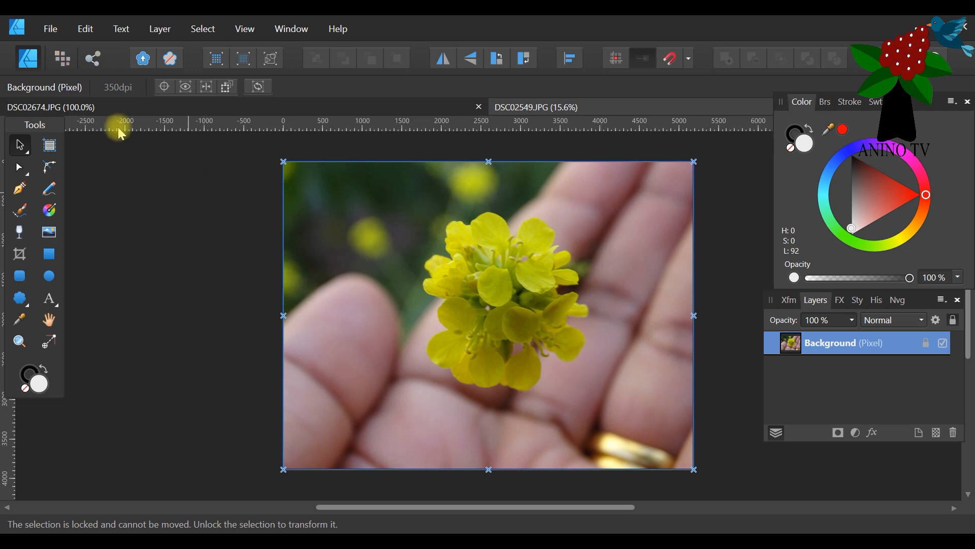
Switch the DSC02549 photo to the Pixel Persona and set the Selection Brush width to 18 px.
{"action": "left_click", "coordinate": [64, 60]}
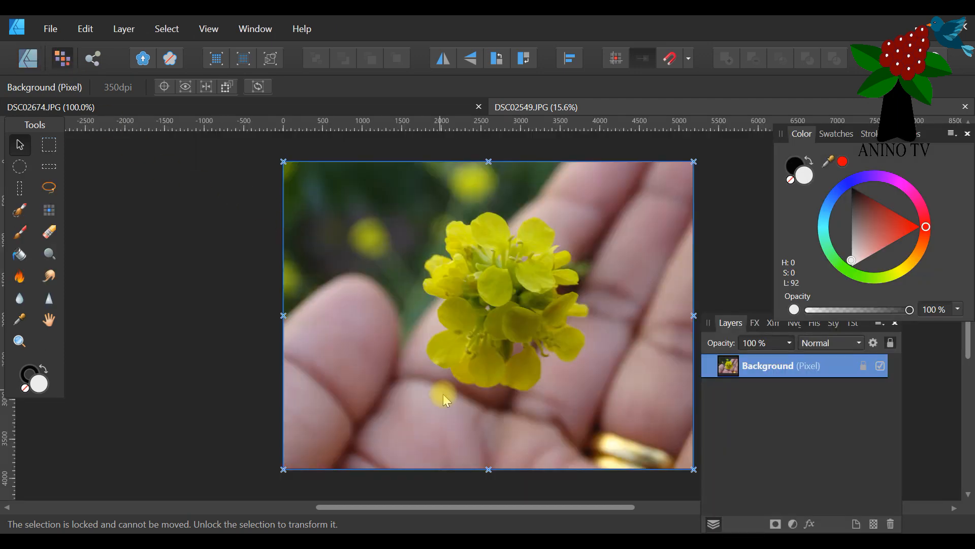
{"action": "left_click_drag", "start_coordinate": [401, 510], "coordinate": [506, 506]}
{"action": "left_click", "coordinate": [26, 207]}
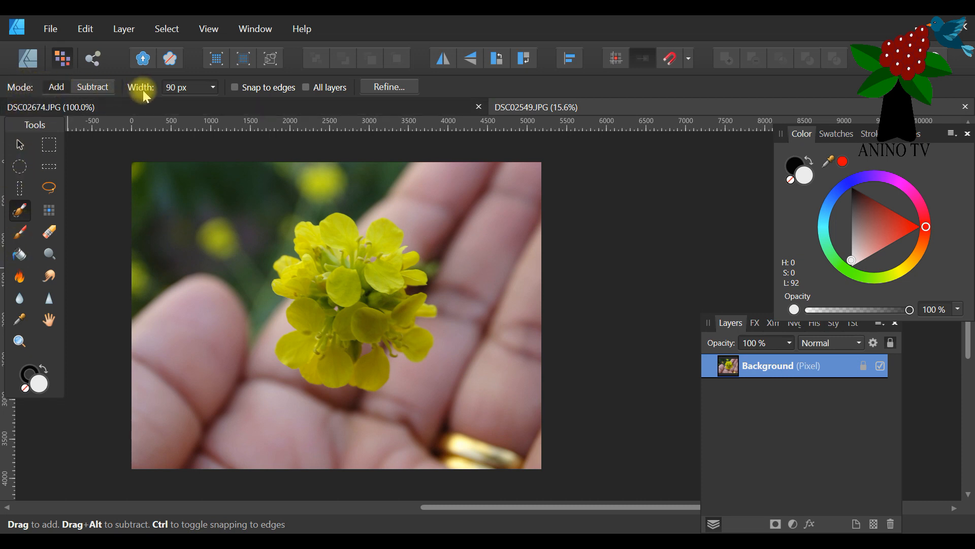
{"action": "left_click", "coordinate": [213, 88]}
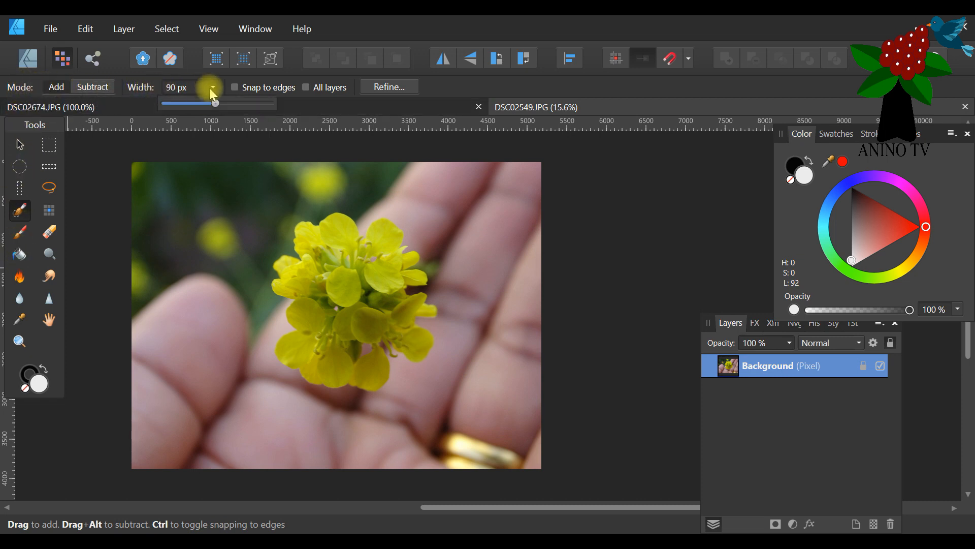
{"action": "left_click", "coordinate": [173, 103]}
{"action": "left_click_drag", "start_coordinate": [179, 103], "coordinate": [181, 105]}
{"action": "left_click", "coordinate": [20, 341]}
{"action": "left_click", "coordinate": [282, 343]}
{"action": "left_click", "coordinate": [331, 304]}
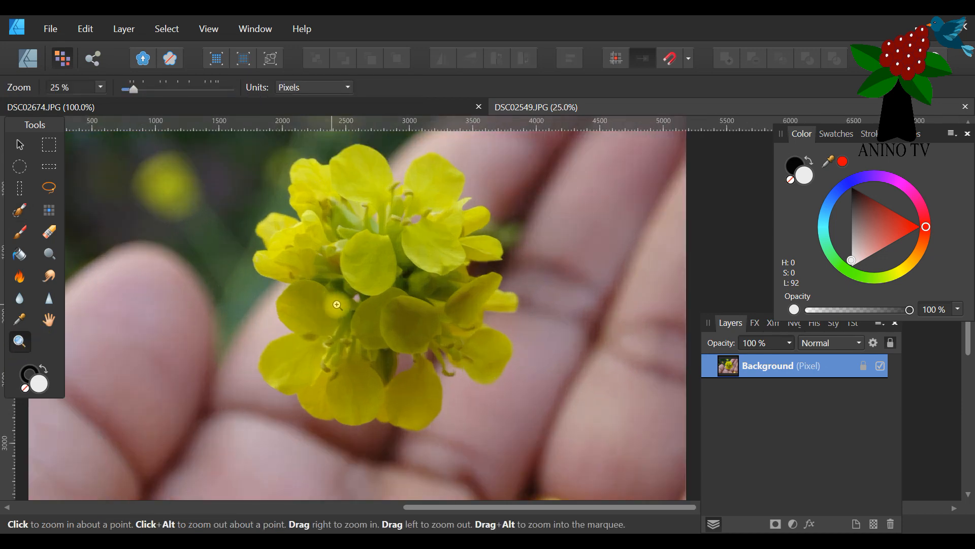
{"action": "left_click", "coordinate": [385, 269]}
{"action": "scroll", "coordinate": [373, 292], "scroll_direction": "up", "scroll_amount": 3}
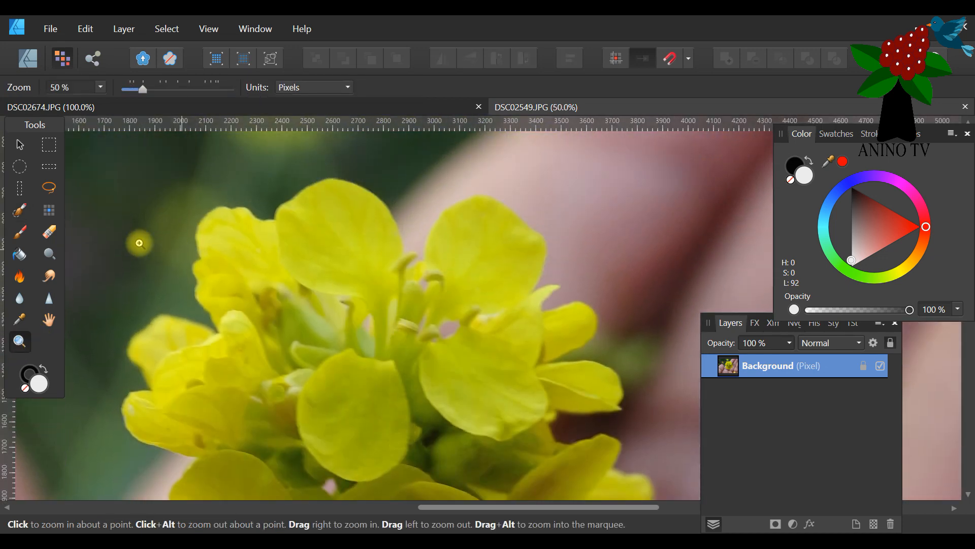
{"action": "left_click", "coordinate": [18, 214]}
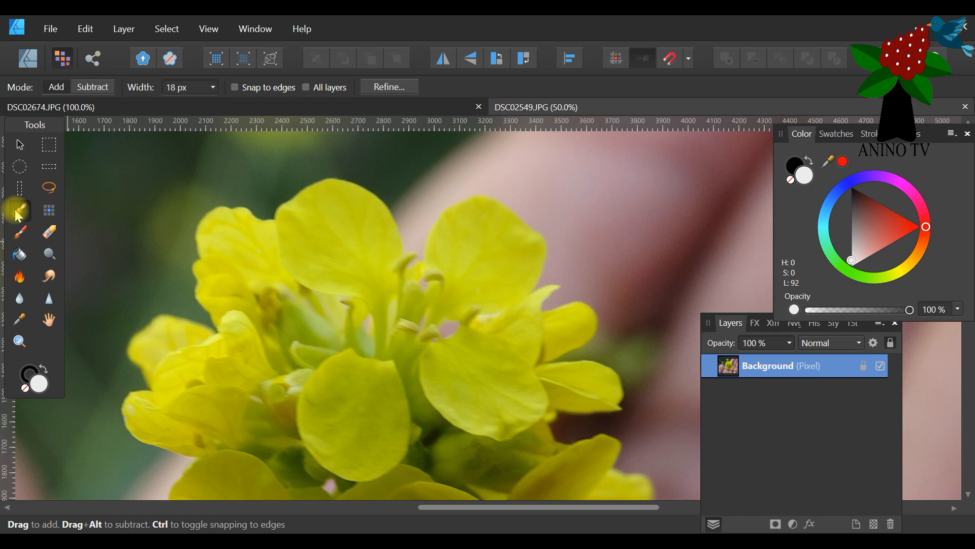
{"action": "left_click", "coordinate": [431, 361]}
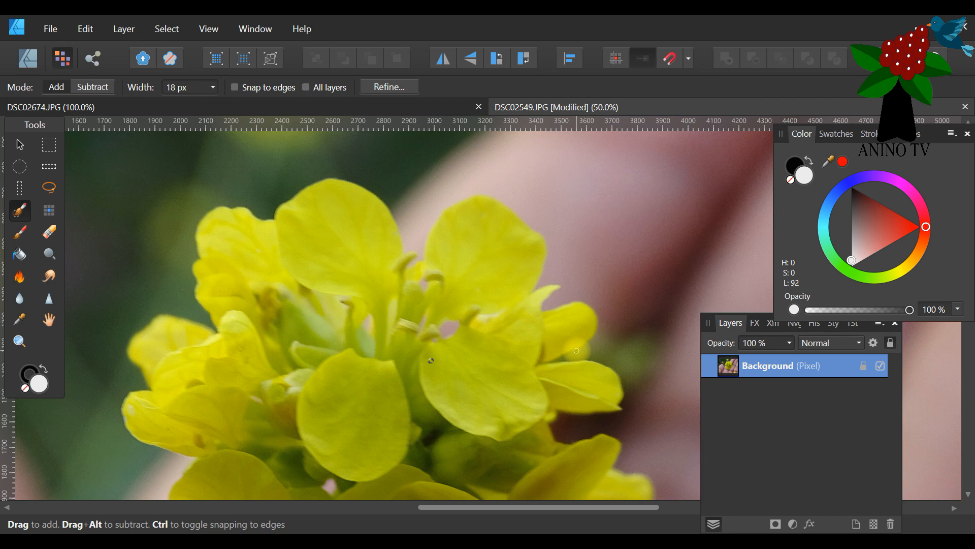
{"action": "left_click", "coordinate": [85, 28]}
{"action": "left_click", "coordinate": [81, 46]}
Brush a selection along the outer edges of the yellow flower's upper petals, continuing down to the upper-left petals.
{"action": "mouse_move", "coordinate": [264, 216]}
{"action": "left_mouse_down"}
{"action": "mouse_move", "coordinate": [315, 177]}
{"action": "mouse_move", "coordinate": [324, 176]}
{"action": "mouse_move", "coordinate": [307, 185]}
{"action": "mouse_move", "coordinate": [332, 175]}
{"action": "mouse_move", "coordinate": [361, 179]}
{"action": "mouse_move", "coordinate": [352, 180]}
{"action": "mouse_move", "coordinate": [396, 207]}
{"action": "mouse_move", "coordinate": [408, 251]}
{"action": "mouse_move", "coordinate": [421, 249]}
{"action": "mouse_move", "coordinate": [410, 264]}
{"action": "mouse_move", "coordinate": [442, 207]}
{"action": "mouse_move", "coordinate": [468, 193]}
{"action": "mouse_move", "coordinate": [429, 220]}
{"action": "mouse_move", "coordinate": [418, 244]}
{"action": "mouse_move", "coordinate": [428, 196]}
{"action": "mouse_move", "coordinate": [420, 239]}
{"action": "mouse_move", "coordinate": [434, 196]}
{"action": "mouse_move", "coordinate": [429, 212]}
{"action": "mouse_move", "coordinate": [485, 191]}
{"action": "mouse_move", "coordinate": [542, 233]}
{"action": "mouse_move", "coordinate": [549, 264]}
{"action": "mouse_move", "coordinate": [537, 285]}
{"action": "mouse_move", "coordinate": [565, 284]}
{"action": "mouse_move", "coordinate": [556, 275]}
{"action": "mouse_move", "coordinate": [564, 269]}
{"action": "mouse_move", "coordinate": [550, 277]}
{"action": "mouse_move", "coordinate": [557, 264]}
{"action": "mouse_move", "coordinate": [546, 275]}
{"action": "mouse_move", "coordinate": [569, 271]}
{"action": "mouse_move", "coordinate": [526, 254]}
{"action": "left_mouse_up"}
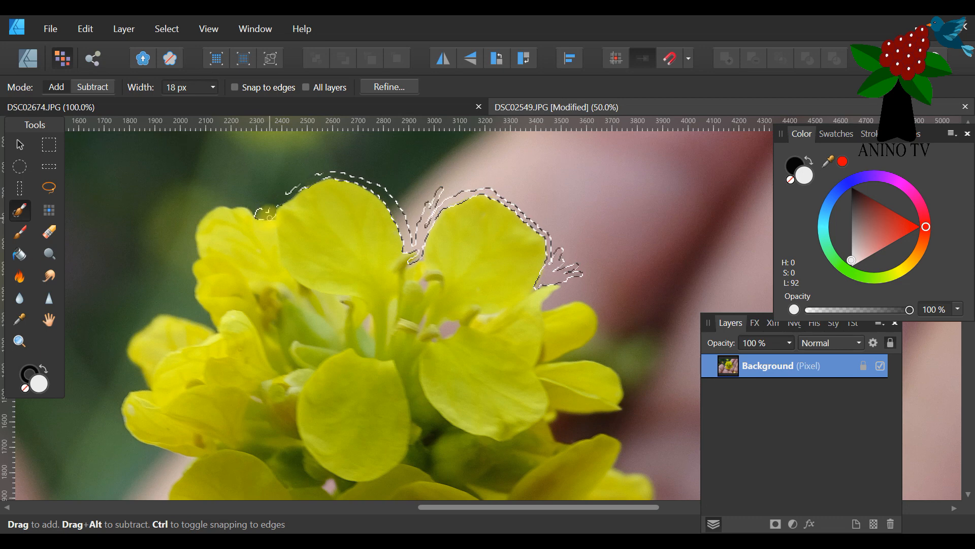
{"action": "left_click_drag", "start_coordinate": [232, 206], "coordinate": [225, 204]}
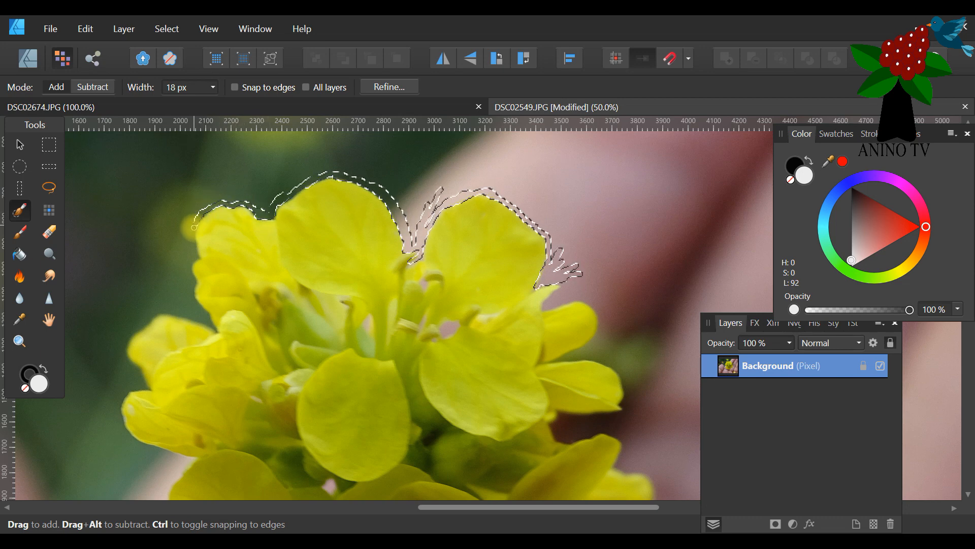
{"action": "left_click_drag", "start_coordinate": [192, 238], "coordinate": [193, 300]}
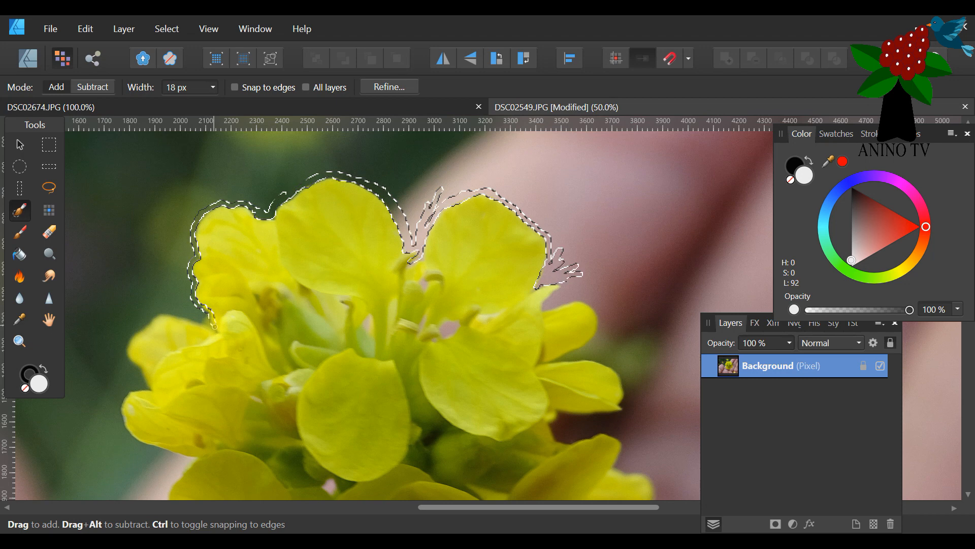
{"action": "left_click_drag", "start_coordinate": [194, 316], "coordinate": [161, 311]}
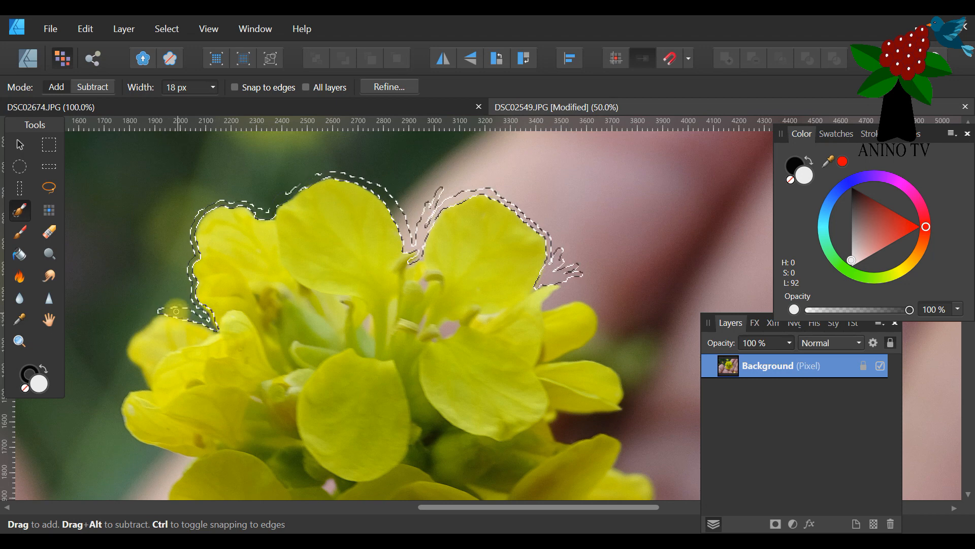
{"action": "left_click_drag", "start_coordinate": [197, 319], "coordinate": [200, 313]}
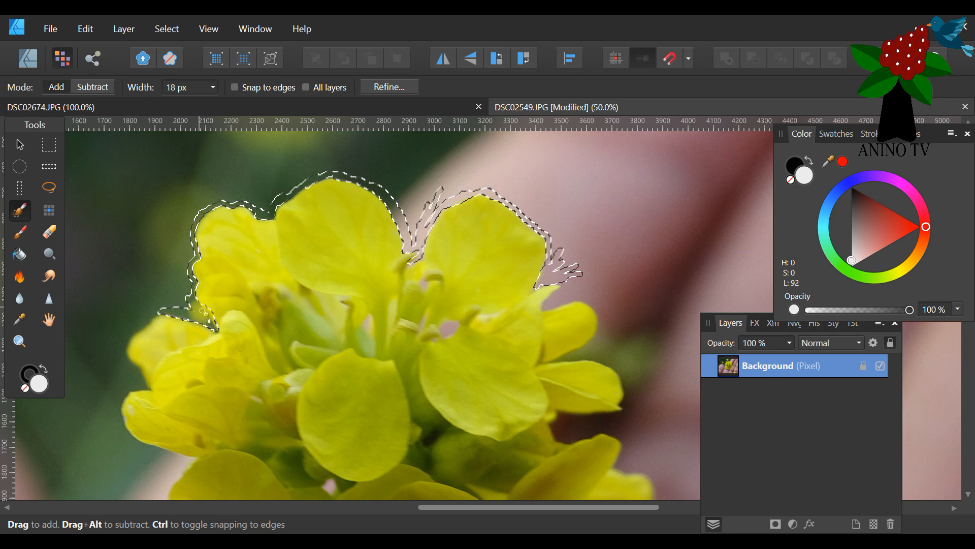
{"action": "left_click_drag", "start_coordinate": [189, 306], "coordinate": [182, 258]}
{"action": "left_click_drag", "start_coordinate": [241, 201], "coordinate": [287, 194]}
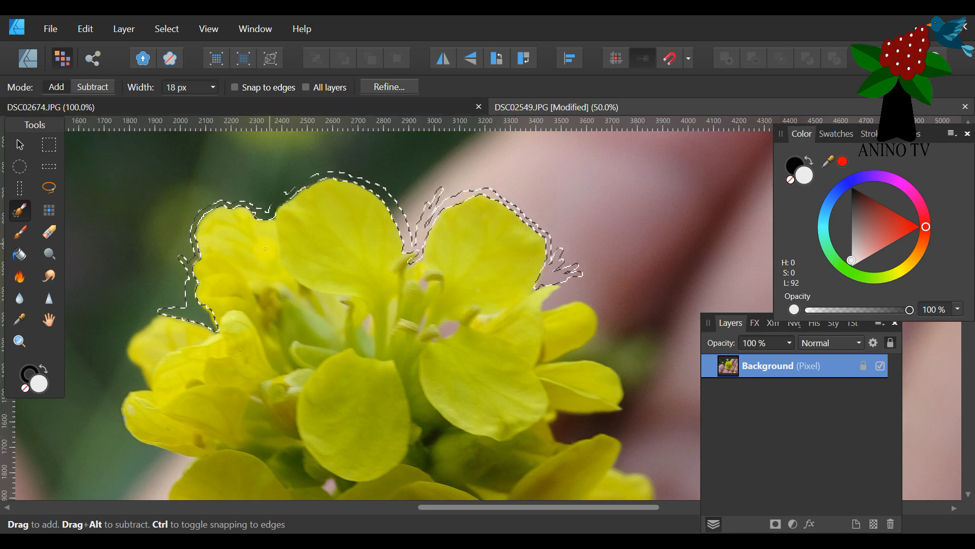
Brush a small patch inside the upper-left petal and subtract it from the selection.
{"action": "left_click_drag", "start_coordinate": [237, 225], "coordinate": [206, 217]}
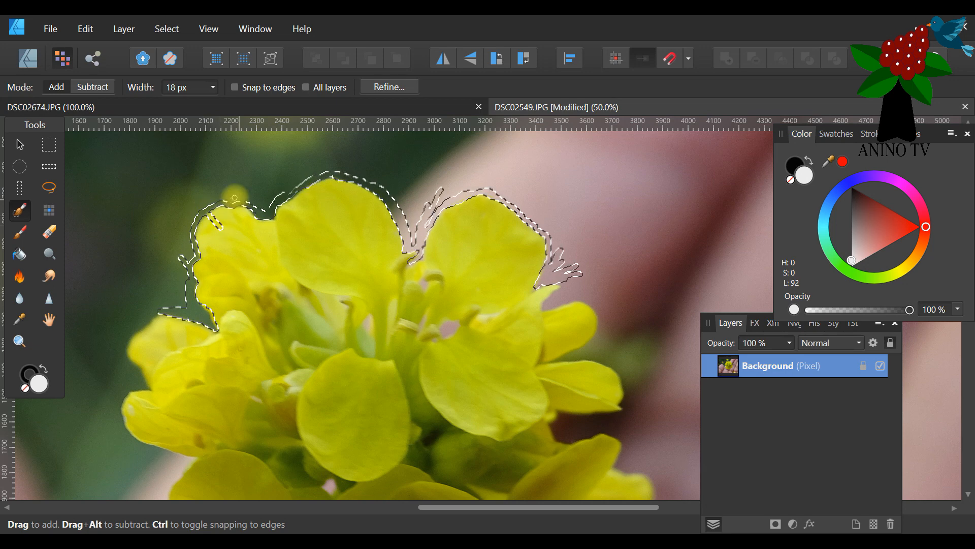
{"action": "left_click", "coordinate": [93, 87]}
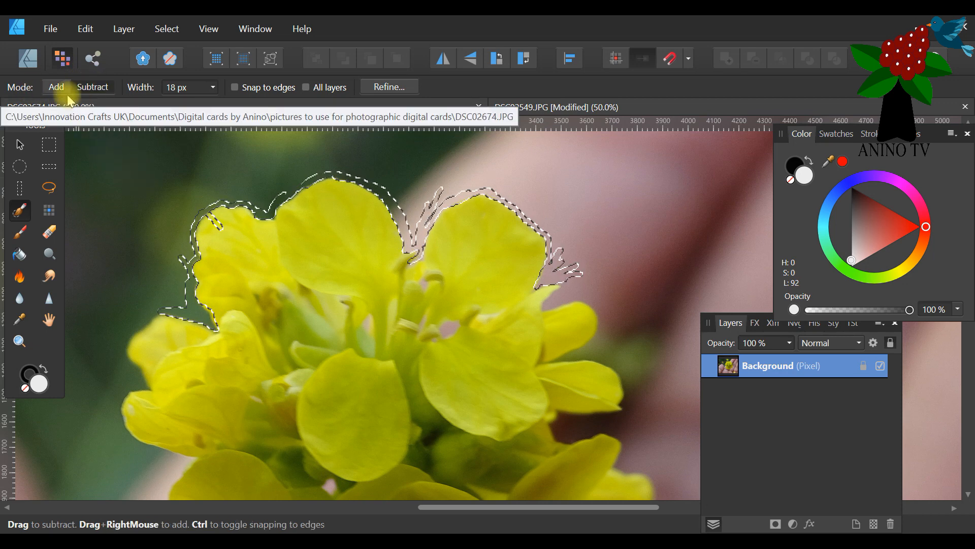
{"action": "left_click_drag", "start_coordinate": [214, 224], "coordinate": [215, 223]}
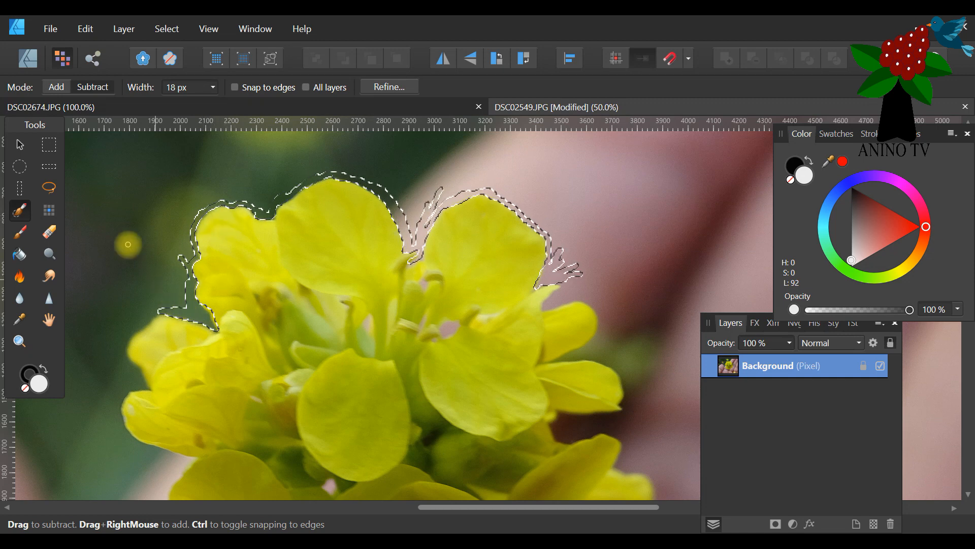
Return to adding and extend the selection around the outer edges of the flower's middle-left petals.
{"action": "left_click", "coordinate": [56, 86]}
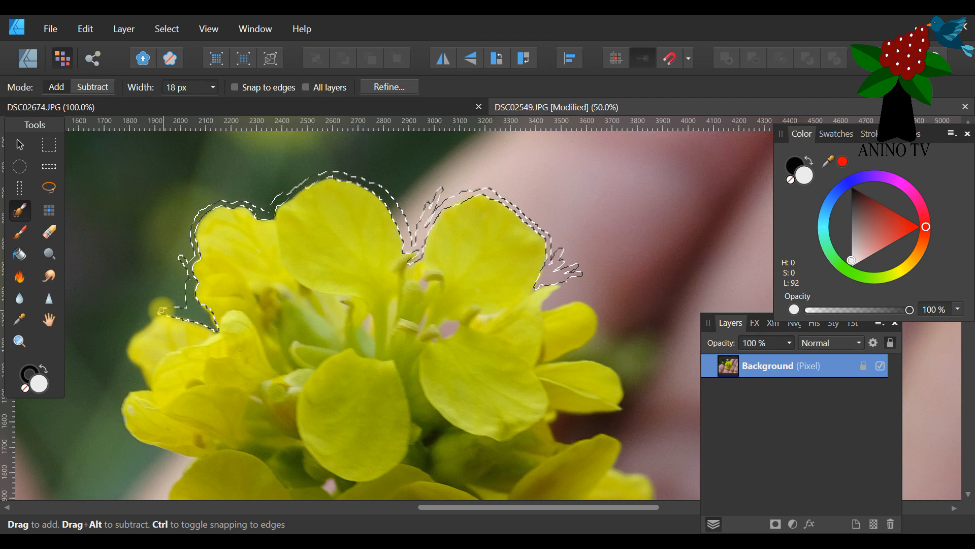
{"action": "left_click_drag", "start_coordinate": [148, 319], "coordinate": [155, 314]}
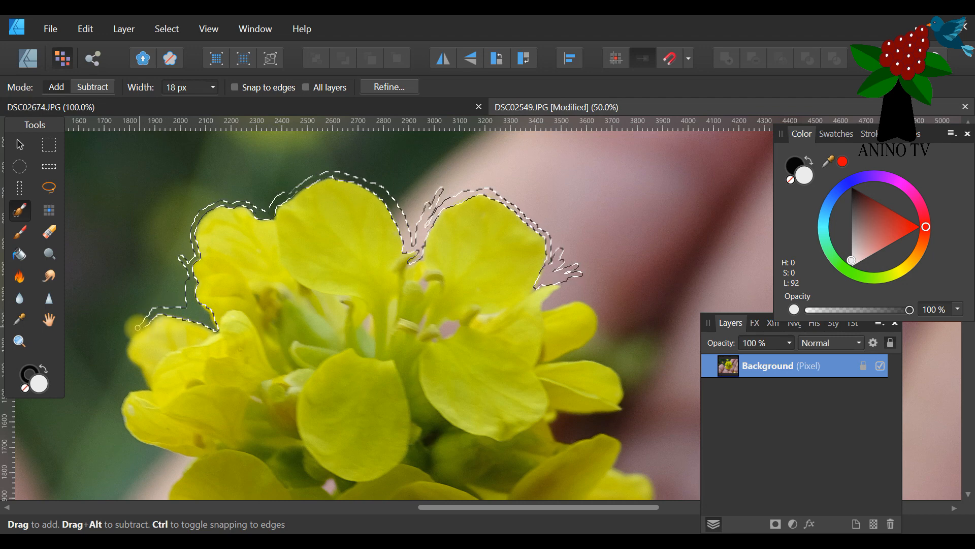
{"action": "mouse_move", "coordinate": [127, 359]}
{"action": "left_mouse_down"}
{"action": "mouse_move", "coordinate": [147, 388]}
{"action": "mouse_move", "coordinate": [123, 391]}
{"action": "mouse_move", "coordinate": [121, 424]}
{"action": "mouse_move", "coordinate": [198, 460]}
{"action": "left_mouse_up"}
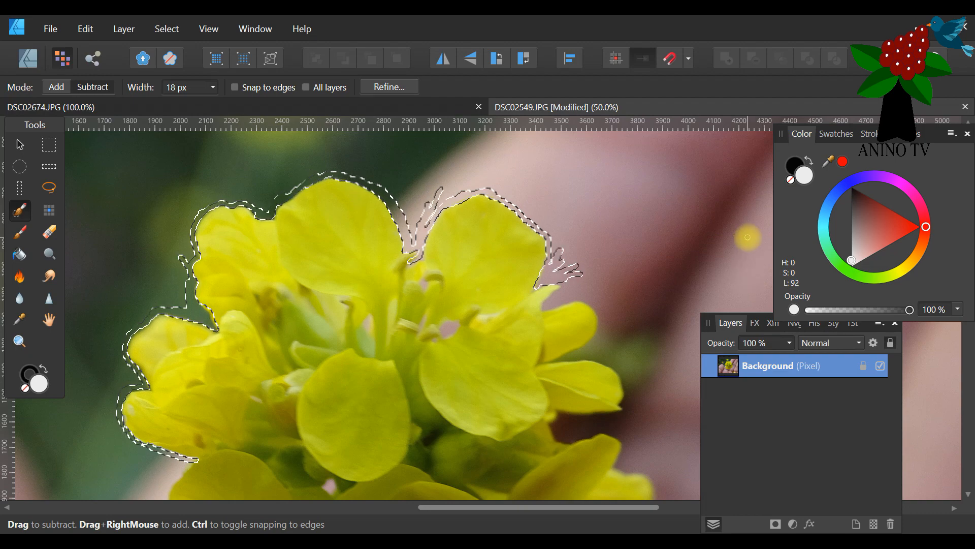
Extend the selection in Add mode along the outer edges of the flower's two lower-left petals.
{"action": "scroll", "coordinate": [364, 353], "scroll_direction": "down", "scroll_amount": 5}
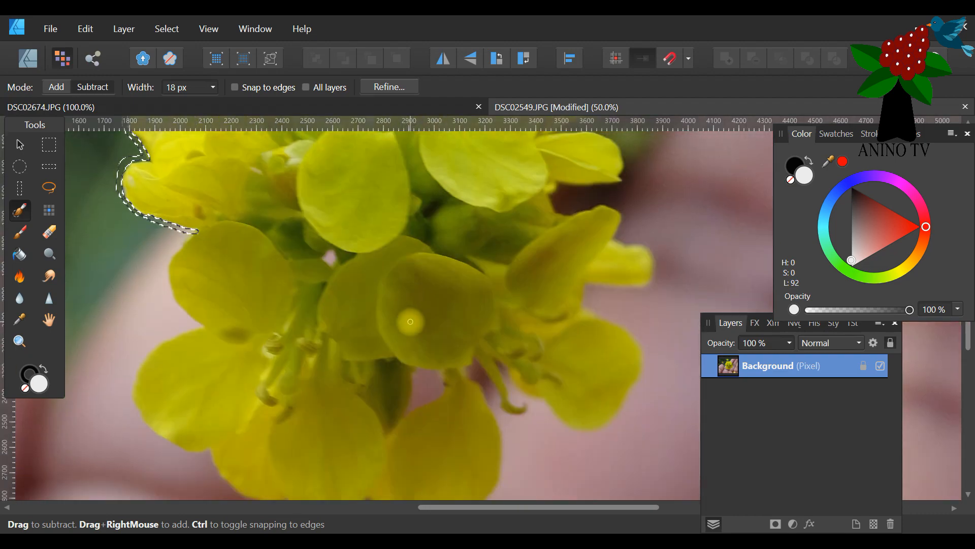
{"action": "left_click", "coordinate": [57, 87]}
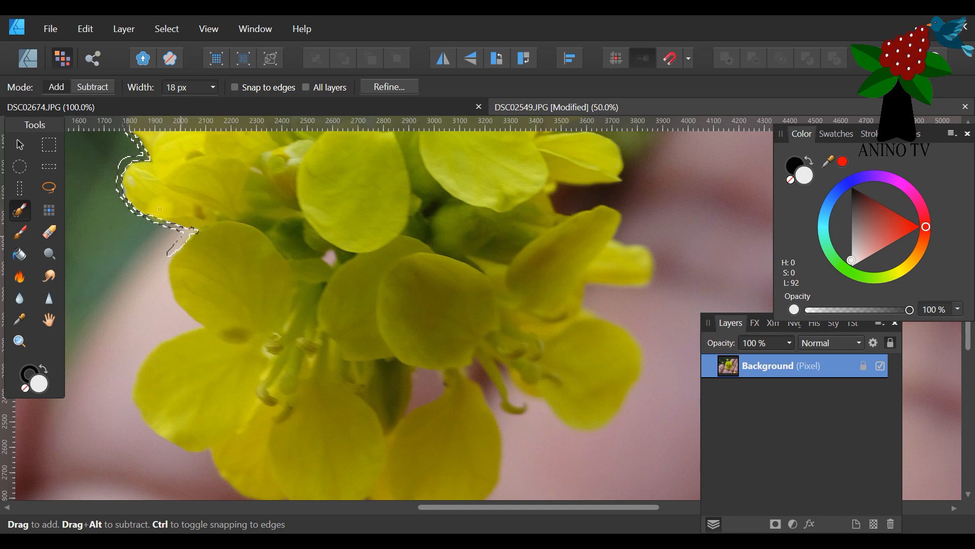
{"action": "key", "text": "alt"}
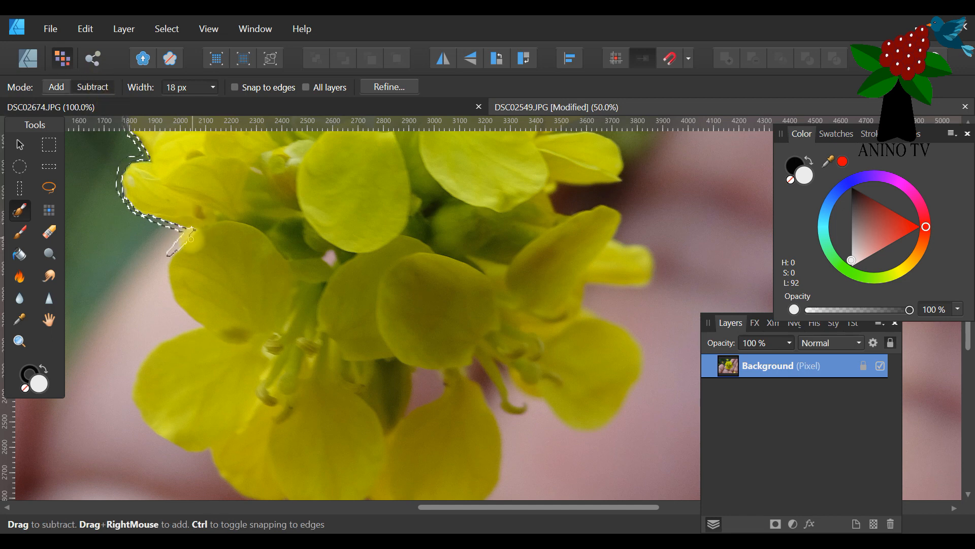
{"action": "left_click", "coordinate": [57, 87]}
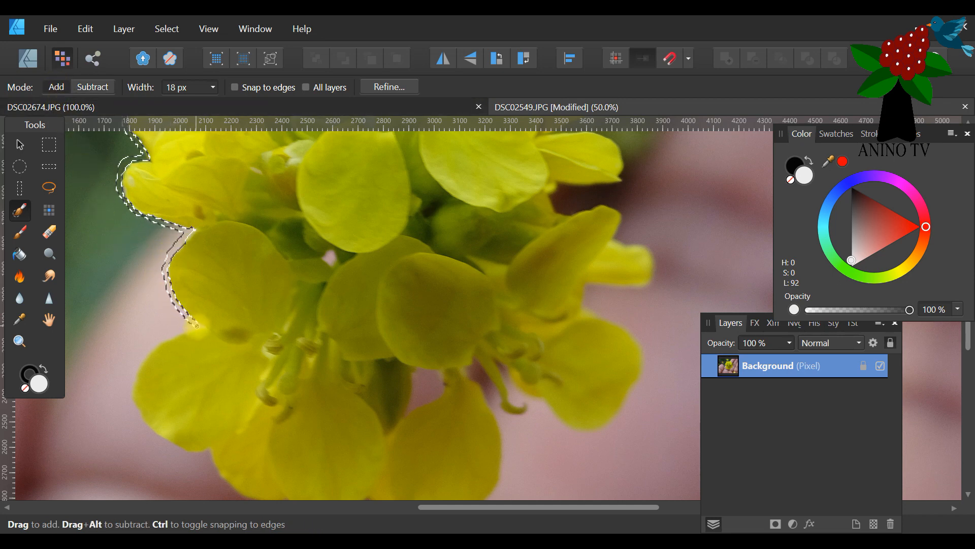
{"action": "mouse_move", "coordinate": [168, 337]}
{"action": "left_mouse_down"}
{"action": "mouse_move", "coordinate": [137, 370]}
{"action": "mouse_move", "coordinate": [134, 412]}
{"action": "mouse_move", "coordinate": [166, 444]}
{"action": "mouse_move", "coordinate": [211, 451]}
{"action": "left_mouse_up"}
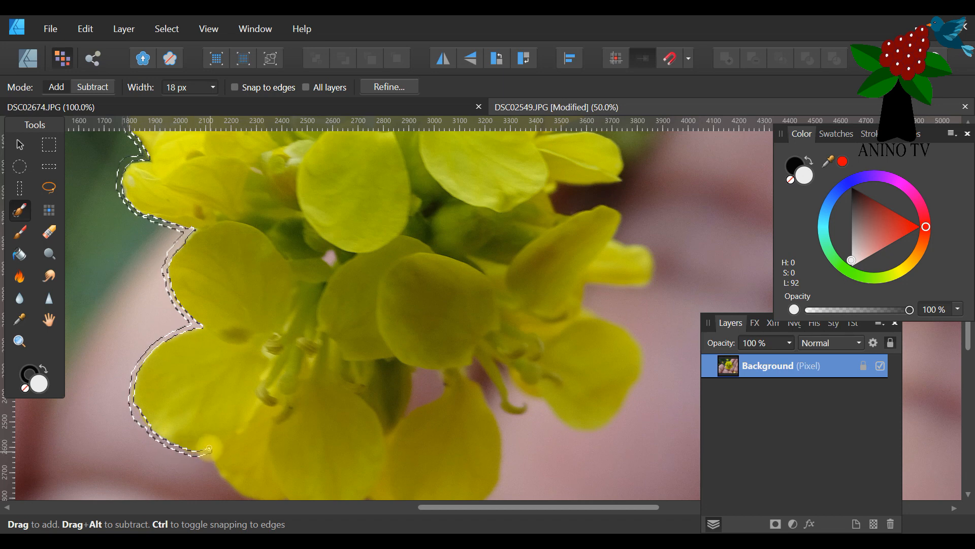
Brush the enclosed background gap between the flower's lower petals into the selection in Add mode.
{"action": "left_click", "coordinate": [85, 84]}
{"action": "left_click", "coordinate": [87, 86]}
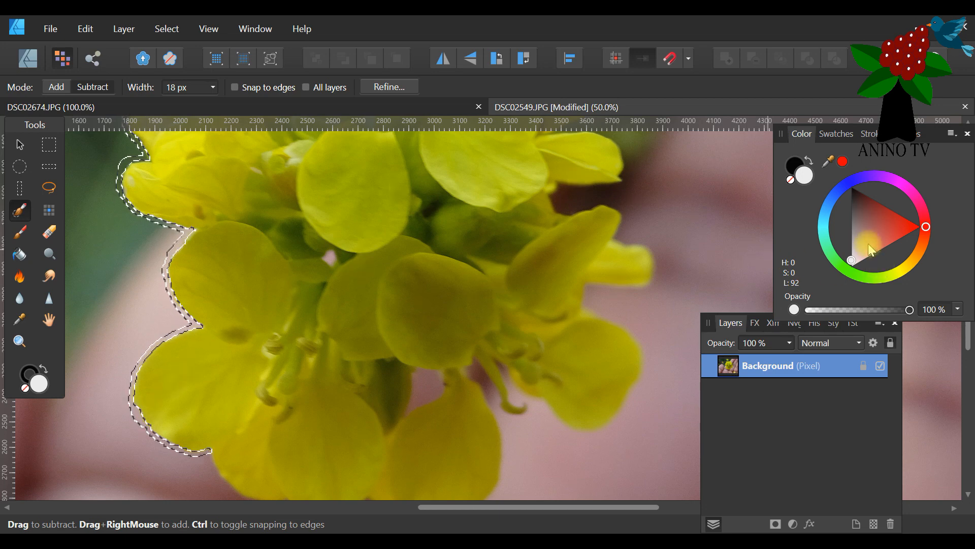
{"action": "scroll", "coordinate": [485, 272], "scroll_direction": "down", "scroll_amount": 5}
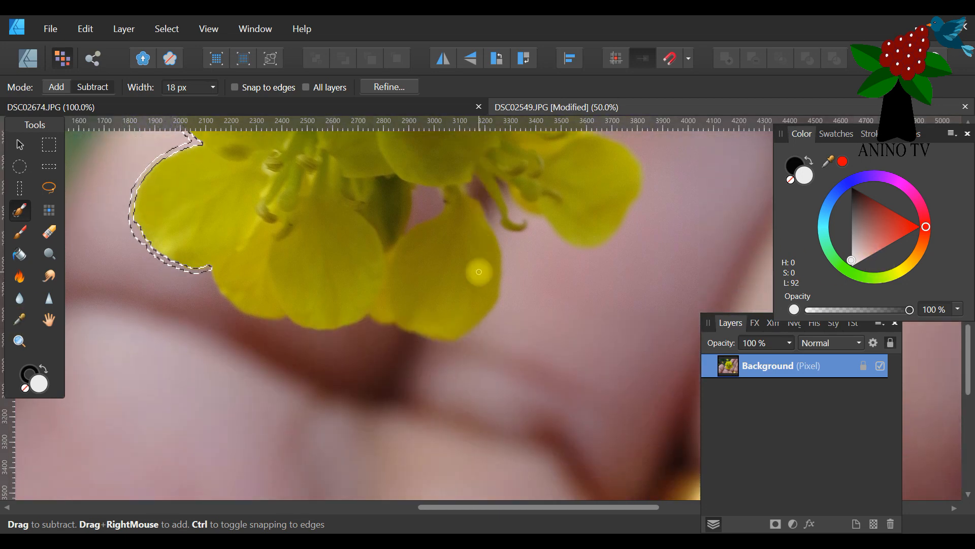
{"action": "left_click", "coordinate": [56, 87]}
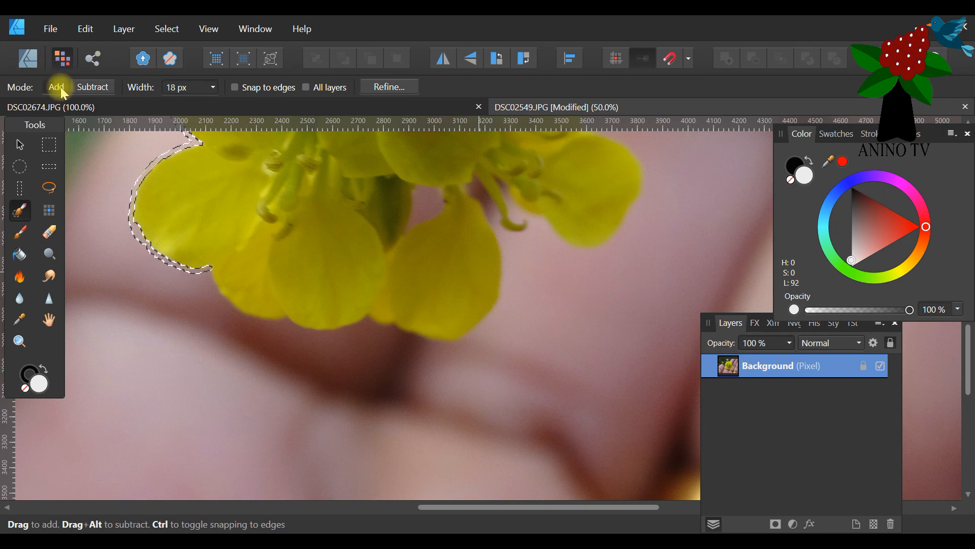
{"action": "mouse_move", "coordinate": [416, 191]}
{"action": "left_mouse_down"}
{"action": "mouse_move", "coordinate": [414, 206]}
{"action": "mouse_move", "coordinate": [417, 191]}
{"action": "mouse_move", "coordinate": [436, 194]}
{"action": "left_mouse_up"}
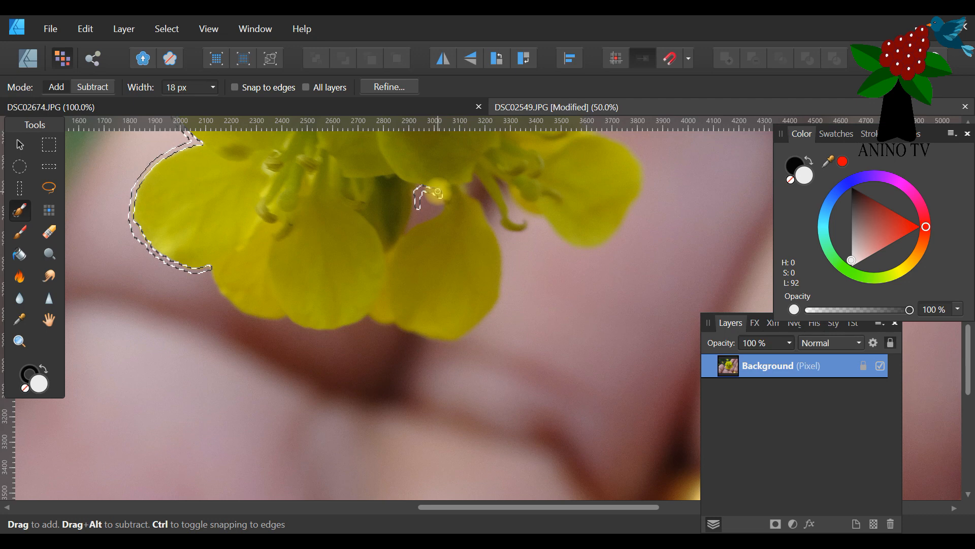
{"action": "left_click_drag", "start_coordinate": [436, 209], "coordinate": [434, 208]}
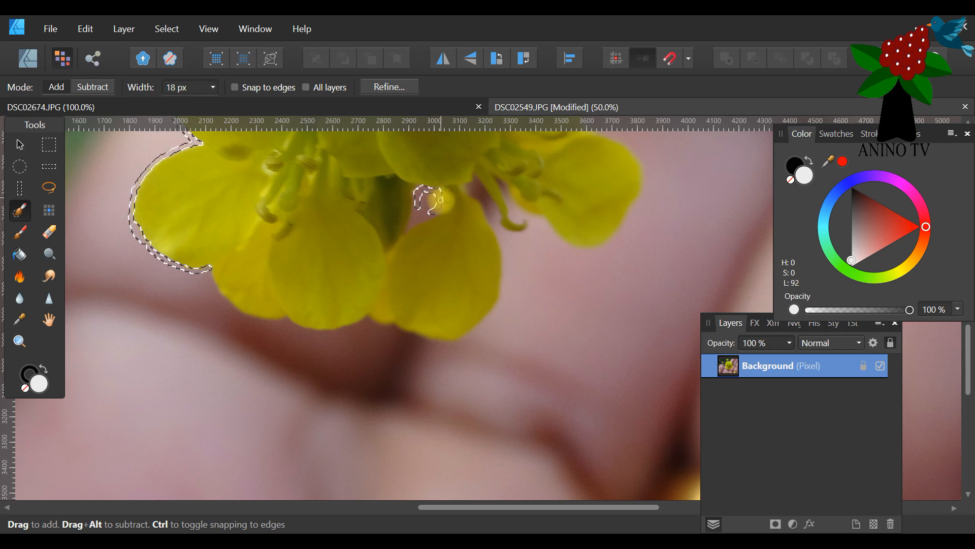
{"action": "mouse_move", "coordinate": [410, 223]}
{"action": "left_mouse_down"}
{"action": "mouse_move", "coordinate": [422, 219]}
{"action": "mouse_move", "coordinate": [414, 200]}
{"action": "mouse_move", "coordinate": [426, 202]}
{"action": "left_mouse_up"}
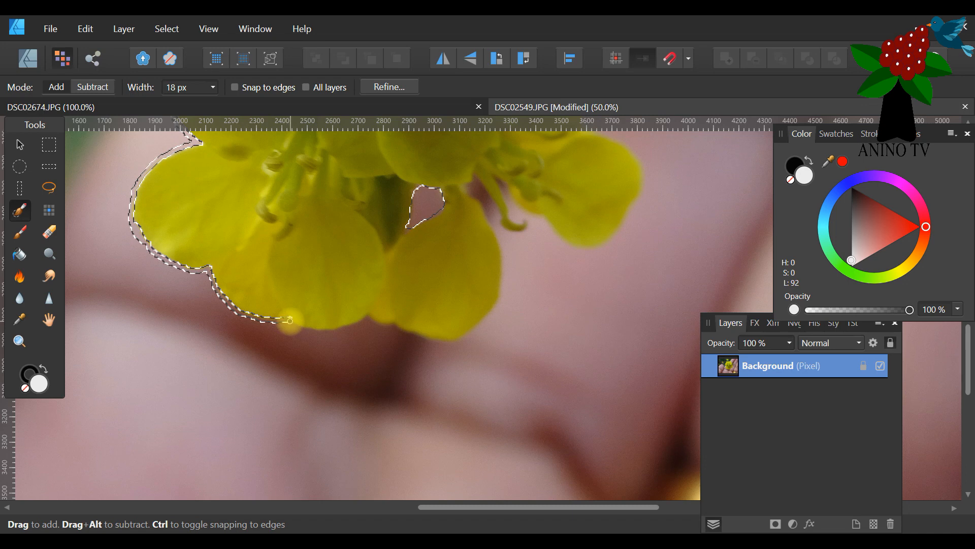
Extend the selection along the outer edges of the bottom petals and up into the narrow gap beside the hanging stamen.
{"action": "left_click_drag", "start_coordinate": [312, 329], "coordinate": [354, 324]}
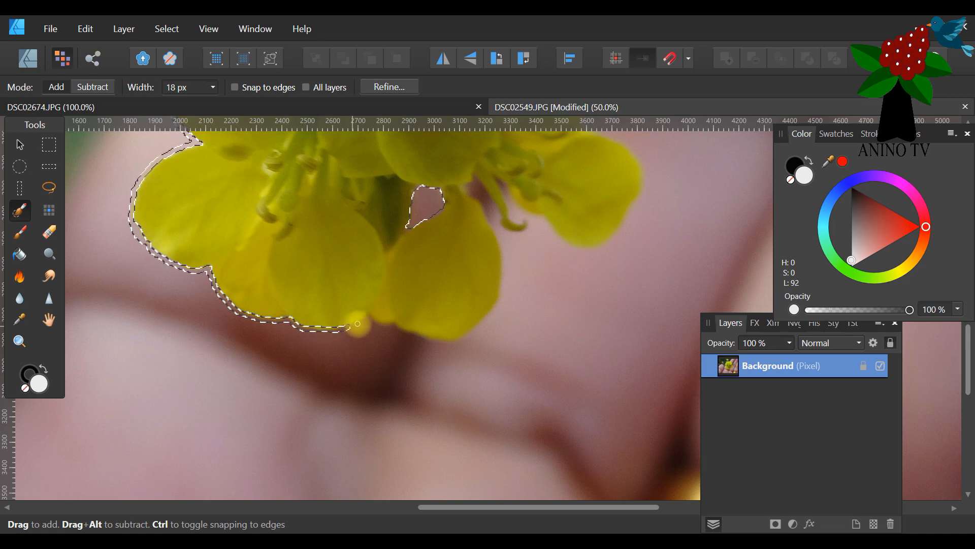
{"action": "mouse_move", "coordinate": [391, 325]}
{"action": "left_mouse_down"}
{"action": "mouse_move", "coordinate": [435, 365]}
{"action": "mouse_move", "coordinate": [396, 328]}
{"action": "mouse_move", "coordinate": [405, 339]}
{"action": "mouse_move", "coordinate": [395, 329]}
{"action": "mouse_move", "coordinate": [475, 336]}
{"action": "left_mouse_up"}
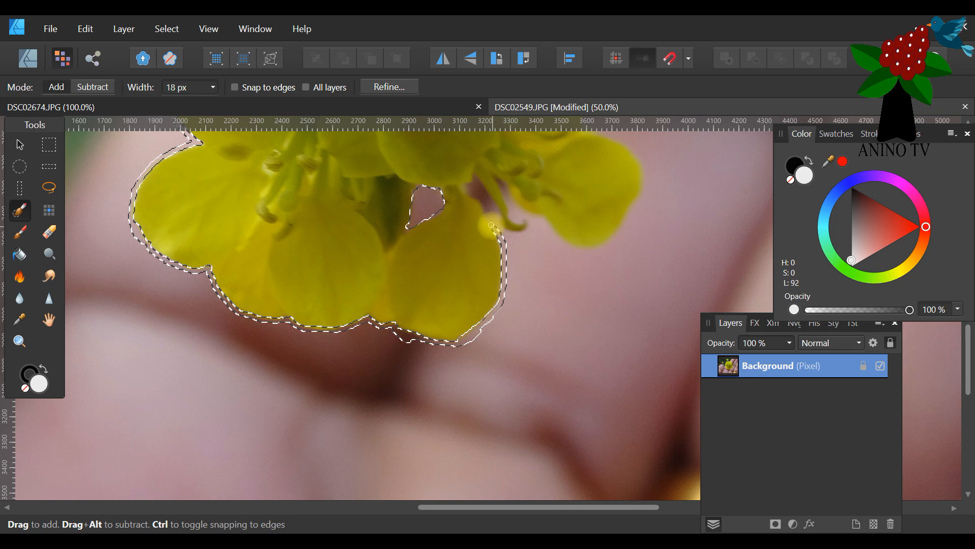
{"action": "left_click_drag", "start_coordinate": [485, 210], "coordinate": [476, 196]}
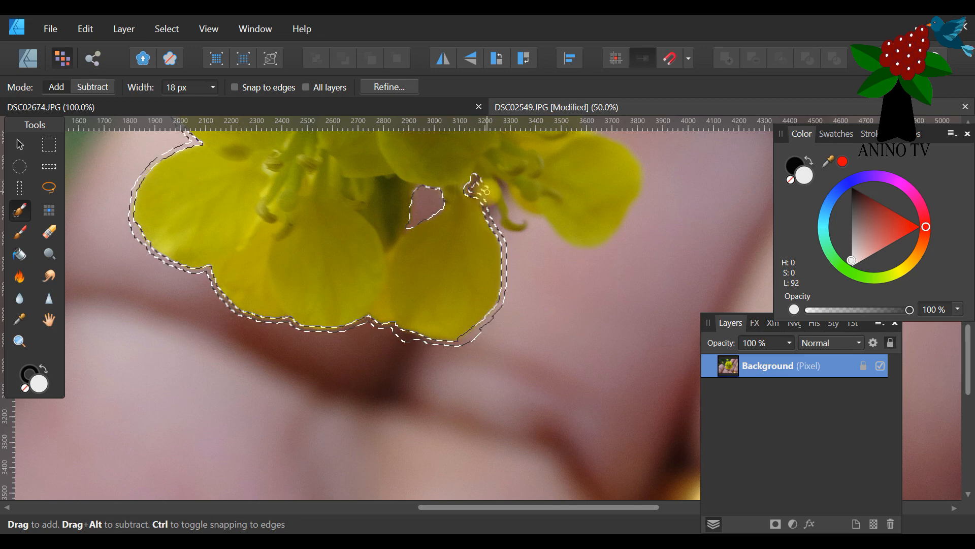
{"action": "mouse_move", "coordinate": [493, 203]}
{"action": "left_mouse_down"}
{"action": "mouse_move", "coordinate": [505, 257]}
{"action": "mouse_move", "coordinate": [477, 187]}
{"action": "mouse_move", "coordinate": [499, 236]}
{"action": "mouse_move", "coordinate": [493, 210]}
{"action": "left_mouse_up"}
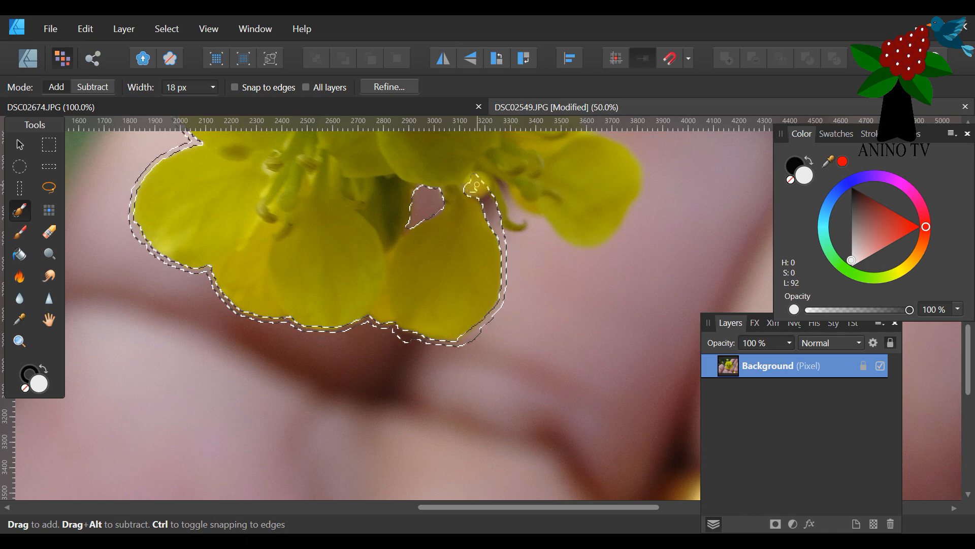
Brush the selection around the hanging stamen and along the underside of the lower-right petal.
{"action": "left_click_drag", "start_coordinate": [475, 186], "coordinate": [519, 180]}
{"action": "mouse_move", "coordinate": [497, 177]}
{"action": "left_mouse_down"}
{"action": "mouse_move", "coordinate": [514, 220]}
{"action": "mouse_move", "coordinate": [528, 222]}
{"action": "mouse_move", "coordinate": [503, 231]}
{"action": "left_mouse_up"}
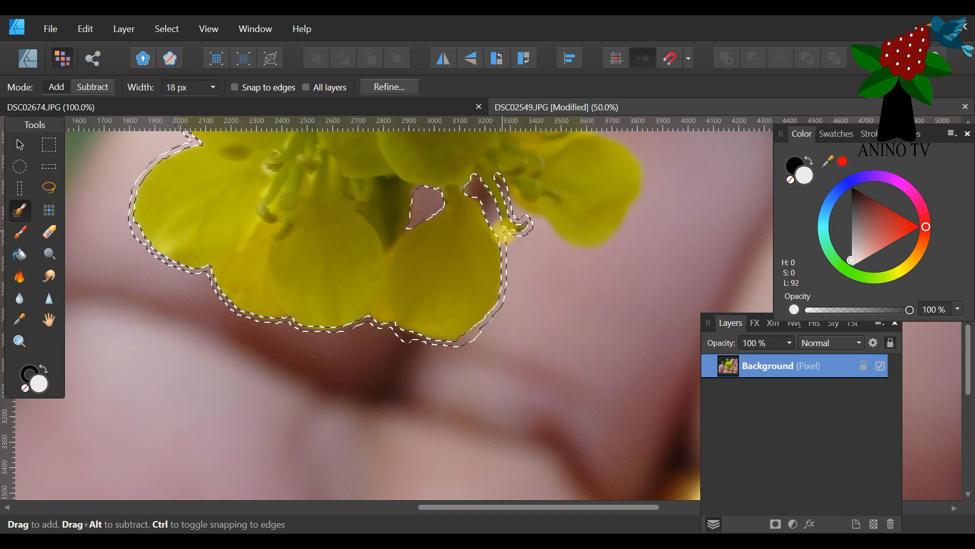
{"action": "left_click_drag", "start_coordinate": [533, 270], "coordinate": [506, 186]}
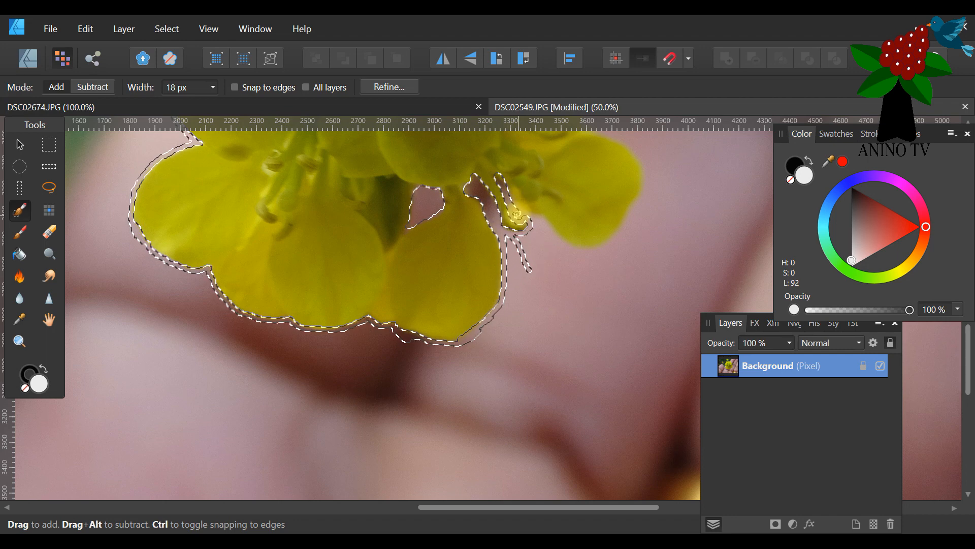
{"action": "mouse_move", "coordinate": [521, 216]}
{"action": "left_mouse_down"}
{"action": "mouse_move", "coordinate": [585, 262]}
{"action": "mouse_move", "coordinate": [532, 219]}
{"action": "left_mouse_up"}
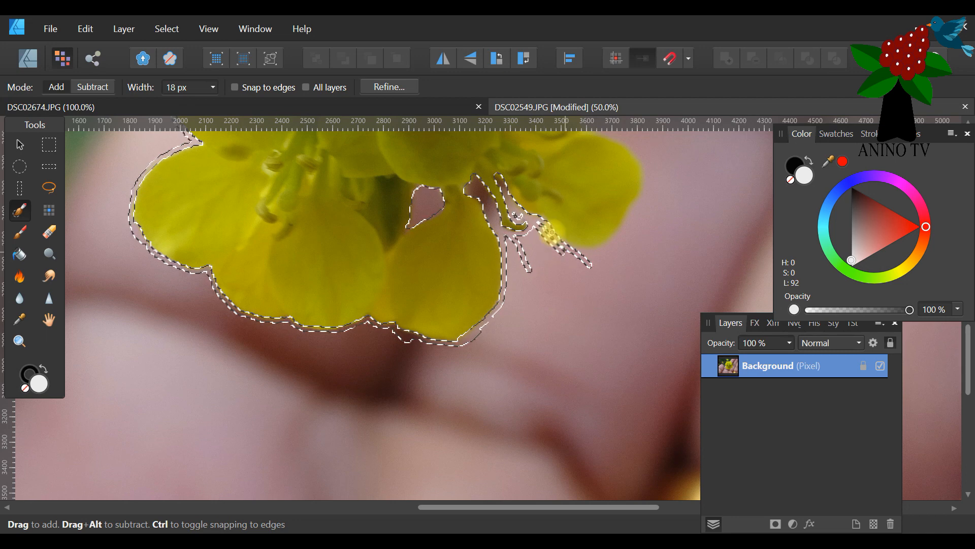
{"action": "left_click_drag", "start_coordinate": [520, 219], "coordinate": [513, 212]}
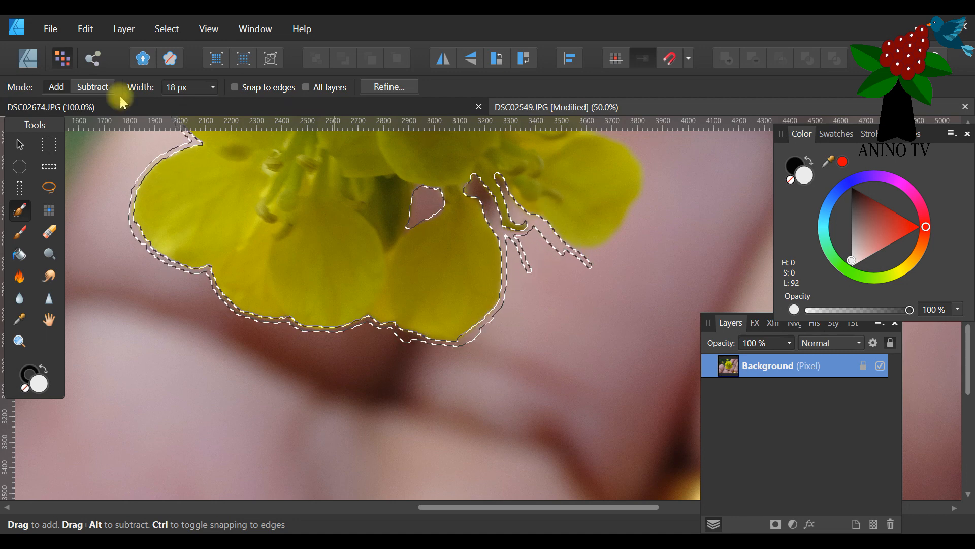
Subtract the selection over the hanging stamen, and brush the background just below it back in with Add mode.
{"action": "left_click", "coordinate": [92, 86]}
{"action": "mouse_move", "coordinate": [476, 157]}
{"action": "left_mouse_down"}
{"action": "mouse_move", "coordinate": [518, 190]}
{"action": "mouse_move", "coordinate": [544, 301]}
{"action": "mouse_move", "coordinate": [522, 244]}
{"action": "left_mouse_up"}
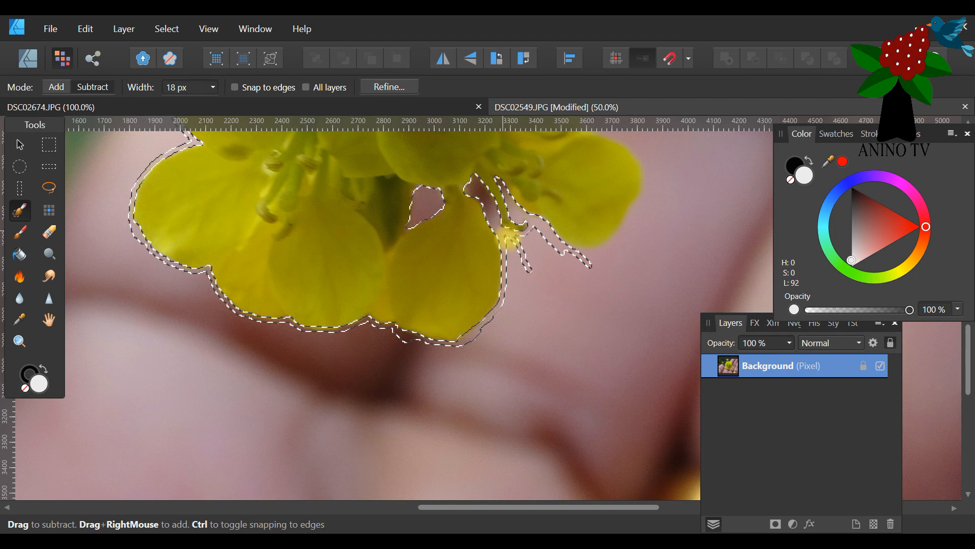
{"action": "left_click", "coordinate": [56, 86]}
{"action": "left_click_drag", "start_coordinate": [503, 244], "coordinate": [507, 239]}
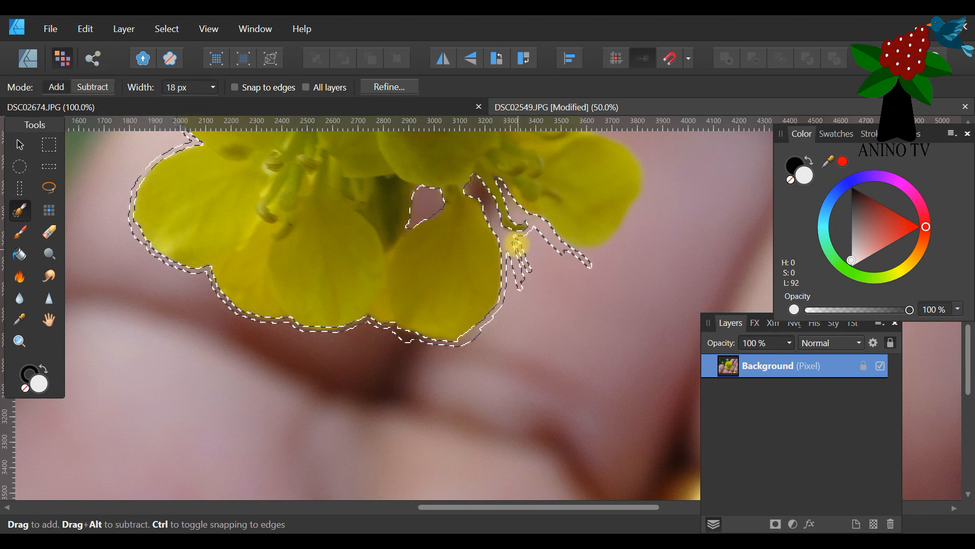
Extend the selection around the lower-right petal's outer edge and add the two small background gaps inside the flower.
{"action": "mouse_move", "coordinate": [562, 241]}
{"action": "left_mouse_down"}
{"action": "mouse_move", "coordinate": [598, 249]}
{"action": "mouse_move", "coordinate": [619, 233]}
{"action": "mouse_move", "coordinate": [640, 195]}
{"action": "mouse_move", "coordinate": [640, 147]}
{"action": "left_mouse_up"}
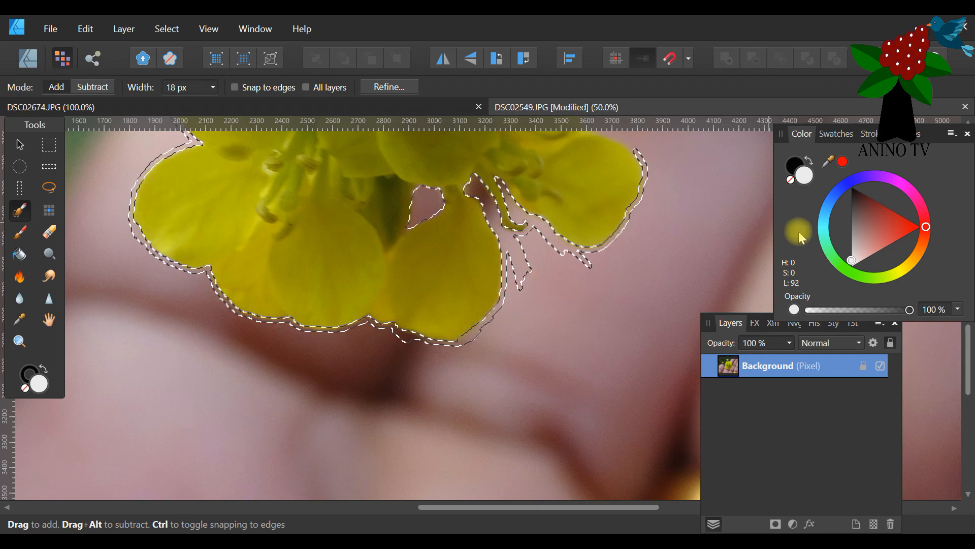
{"action": "scroll", "coordinate": [584, 322], "scroll_direction": "up", "scroll_amount": 5}
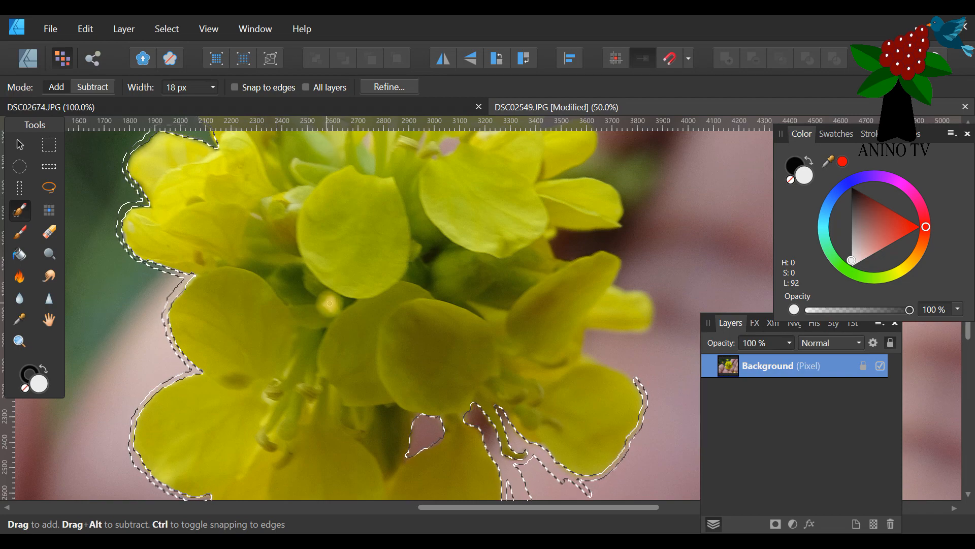
{"action": "left_click_drag", "start_coordinate": [329, 302], "coordinate": [325, 305]}
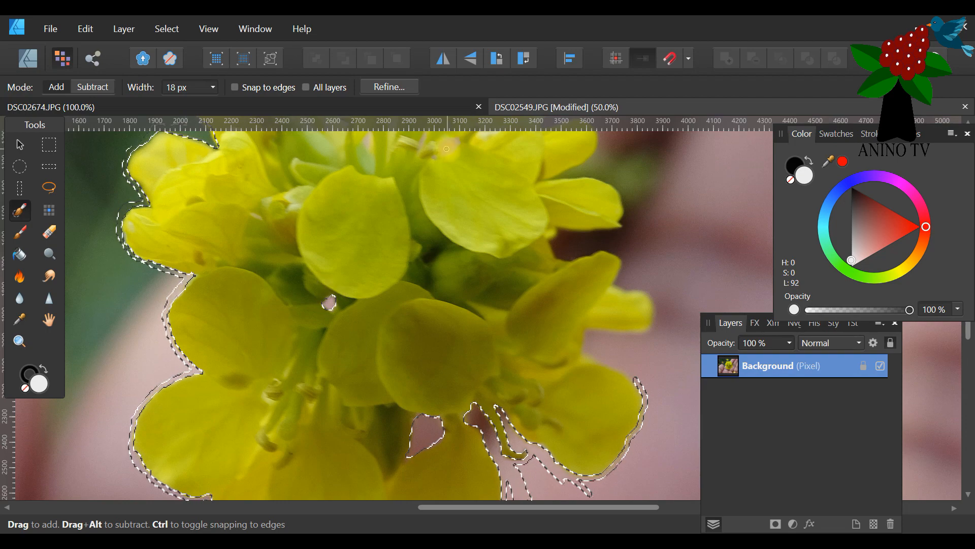
{"action": "mouse_move", "coordinate": [443, 146]}
{"action": "left_mouse_down"}
{"action": "mouse_move", "coordinate": [462, 143]}
{"action": "mouse_move", "coordinate": [449, 146]}
{"action": "left_mouse_up"}
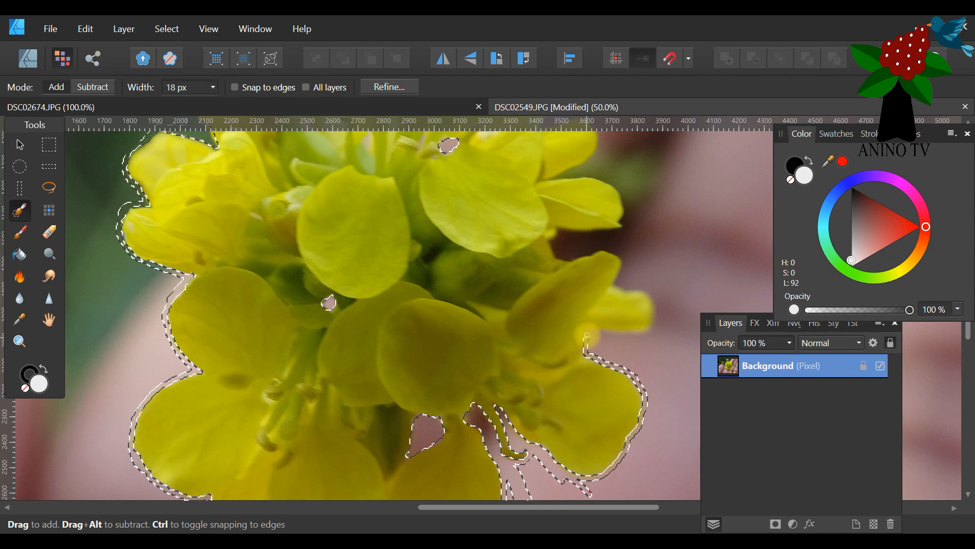
Extend the selection around the small right-hand petal and over the tip of the larger petal above it.
{"action": "left_click_drag", "start_coordinate": [601, 332], "coordinate": [656, 321]}
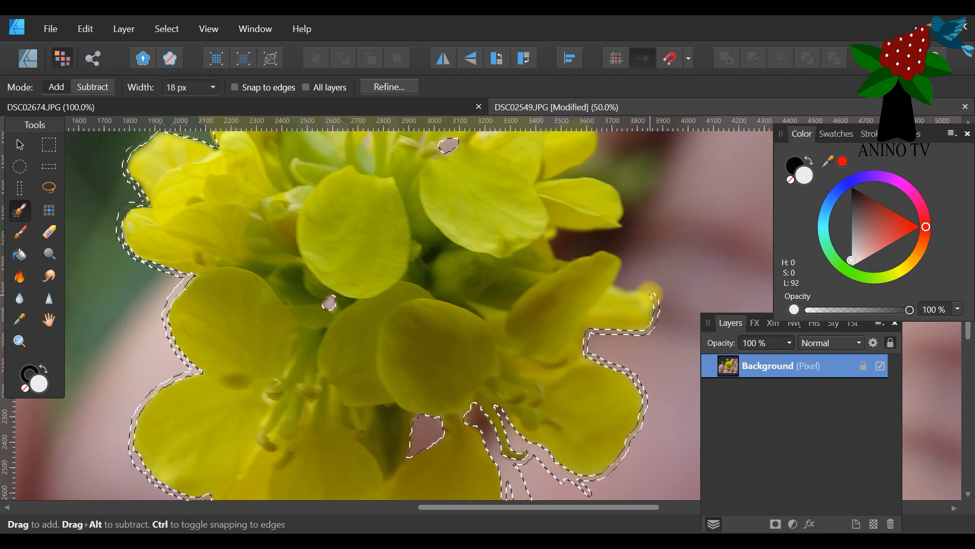
{"action": "left_click_drag", "start_coordinate": [624, 290], "coordinate": [617, 285]}
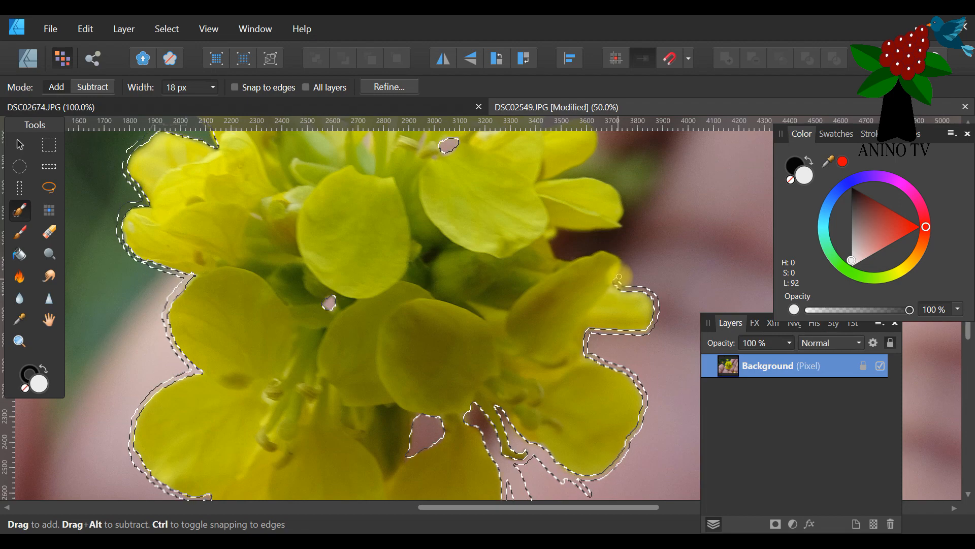
{"action": "left_click_drag", "start_coordinate": [625, 262], "coordinate": [619, 256]}
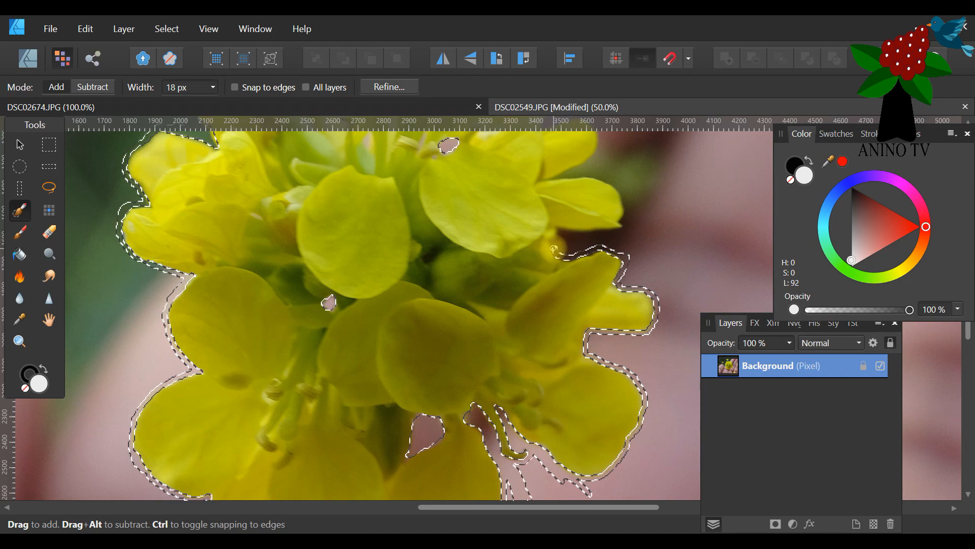
Fill the dark background gap between the right-hand petals and the background strip below the lower-right petal with selection.
{"action": "left_click_drag", "start_coordinate": [554, 244], "coordinate": [557, 237]}
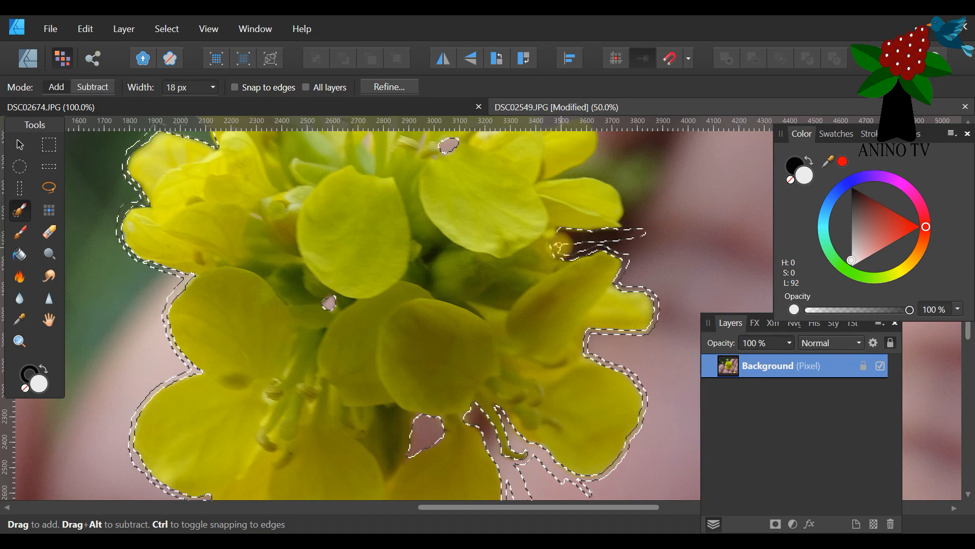
{"action": "left_click_drag", "start_coordinate": [584, 249], "coordinate": [566, 252]}
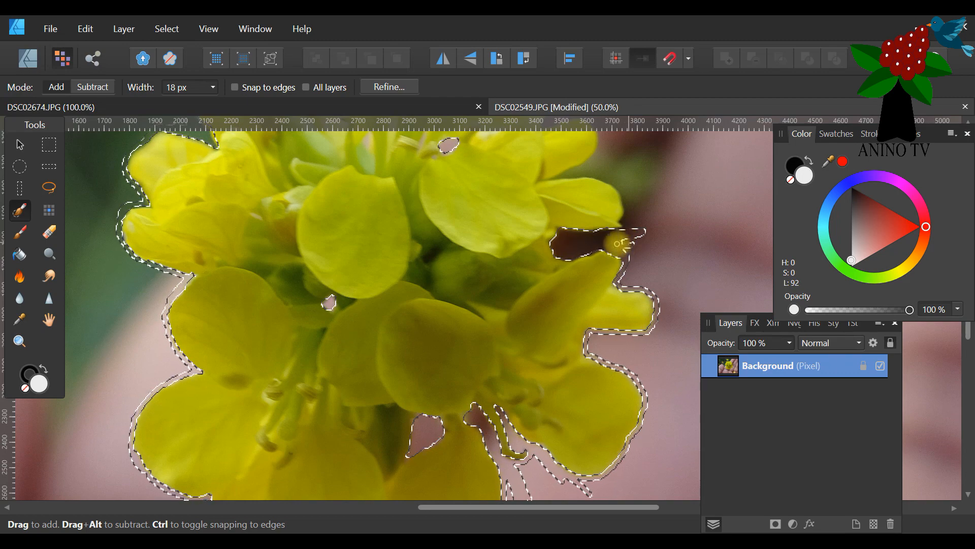
{"action": "left_click_drag", "start_coordinate": [635, 245], "coordinate": [635, 256]}
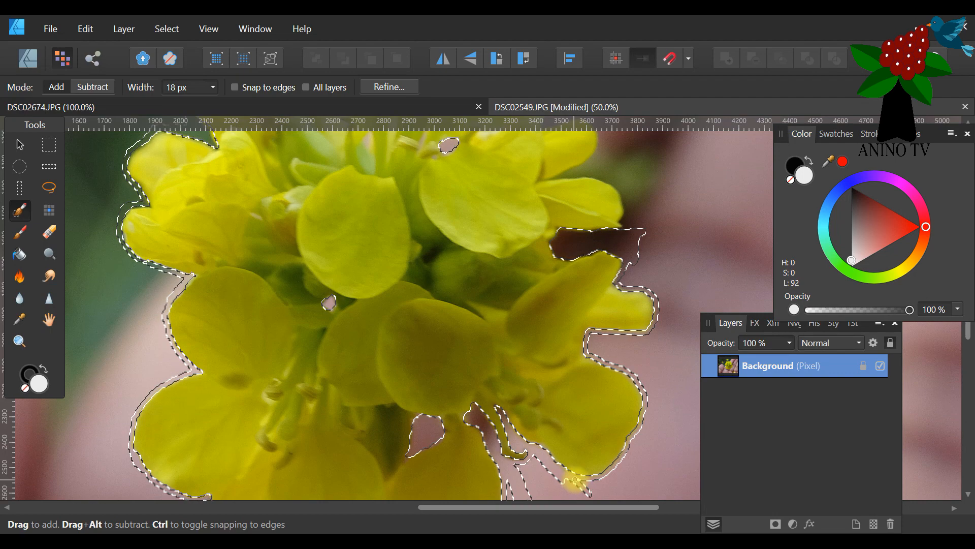
{"action": "mouse_move", "coordinate": [589, 482]}
{"action": "left_mouse_down"}
{"action": "mouse_move", "coordinate": [534, 453]}
{"action": "mouse_move", "coordinate": [541, 481]}
{"action": "mouse_move", "coordinate": [538, 459]}
{"action": "mouse_move", "coordinate": [525, 464]}
{"action": "mouse_move", "coordinate": [533, 481]}
{"action": "mouse_move", "coordinate": [532, 462]}
{"action": "mouse_move", "coordinate": [522, 477]}
{"action": "mouse_move", "coordinate": [525, 467]}
{"action": "mouse_move", "coordinate": [514, 465]}
{"action": "mouse_move", "coordinate": [526, 467]}
{"action": "mouse_move", "coordinate": [509, 490]}
{"action": "mouse_move", "coordinate": [508, 480]}
{"action": "mouse_move", "coordinate": [509, 499]}
{"action": "mouse_move", "coordinate": [562, 466]}
{"action": "left_mouse_up"}
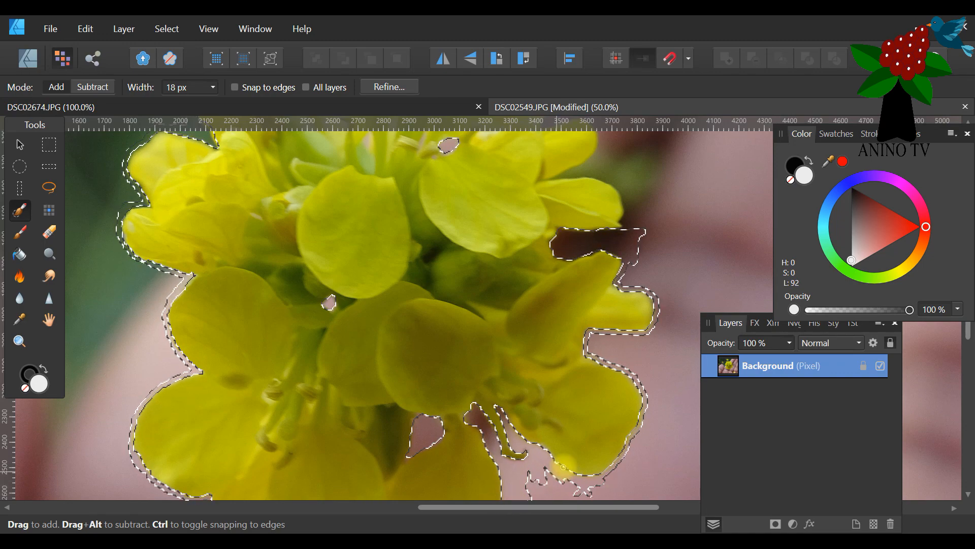
Extend the selection around the outer edges of the two upper-right petals, filling in the ragged background strokes beside them.
{"action": "scroll", "coordinate": [628, 300], "scroll_direction": "up", "scroll_amount": 5}
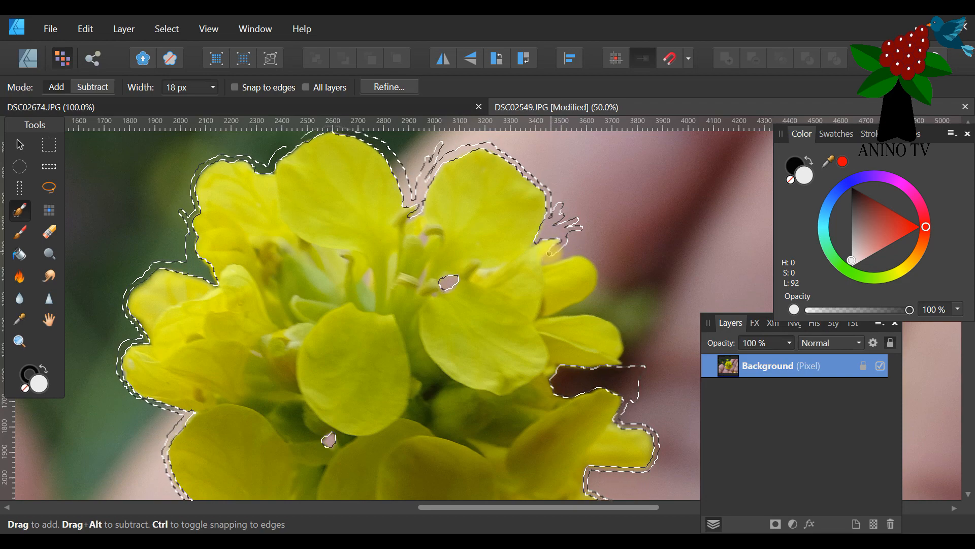
{"action": "left_click_drag", "start_coordinate": [584, 254], "coordinate": [552, 257]}
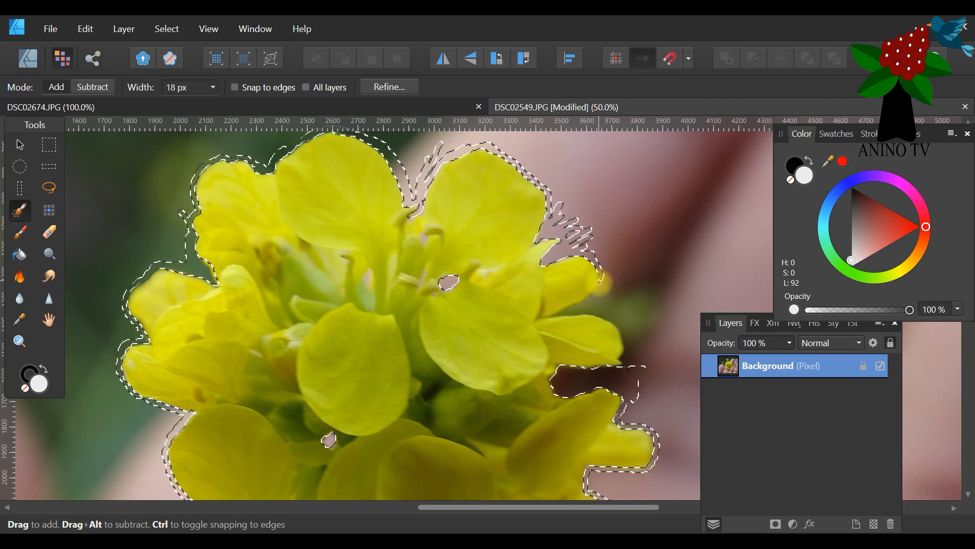
{"action": "mouse_move", "coordinate": [582, 302]}
{"action": "left_mouse_down"}
{"action": "mouse_move", "coordinate": [553, 317]}
{"action": "mouse_move", "coordinate": [582, 311]}
{"action": "left_mouse_up"}
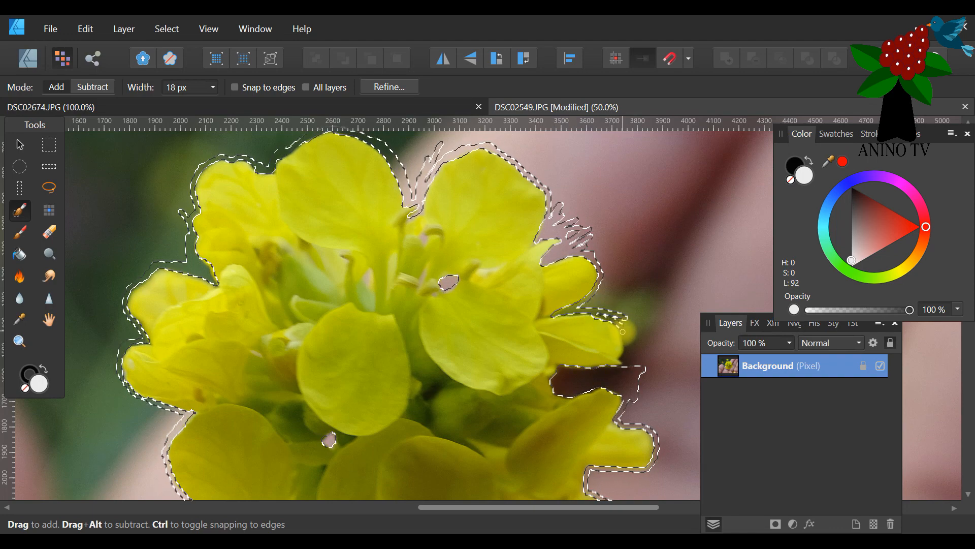
{"action": "left_click_drag", "start_coordinate": [627, 350], "coordinate": [625, 357]}
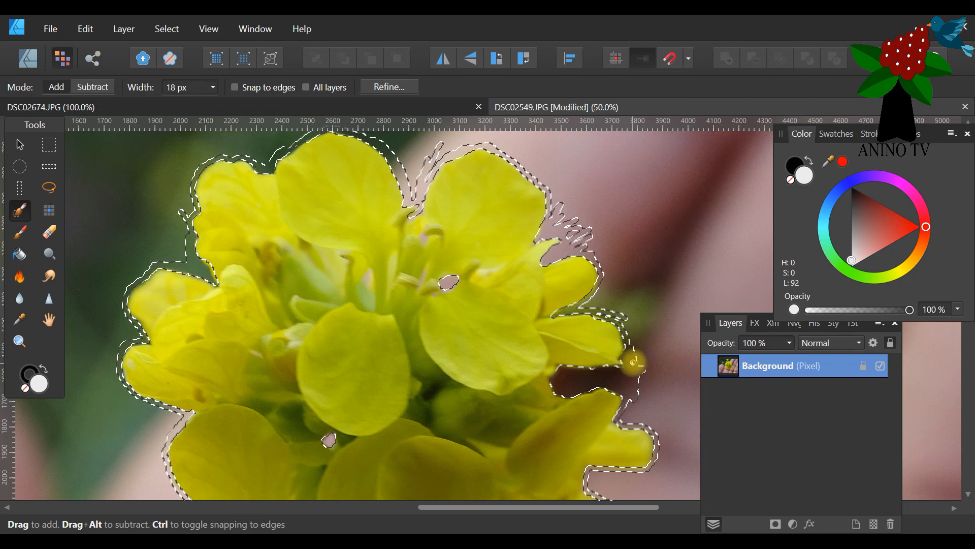
{"action": "mouse_move", "coordinate": [632, 351]}
{"action": "left_mouse_down"}
{"action": "mouse_move", "coordinate": [623, 319]}
{"action": "mouse_move", "coordinate": [629, 333]}
{"action": "mouse_move", "coordinate": [597, 311]}
{"action": "left_mouse_up"}
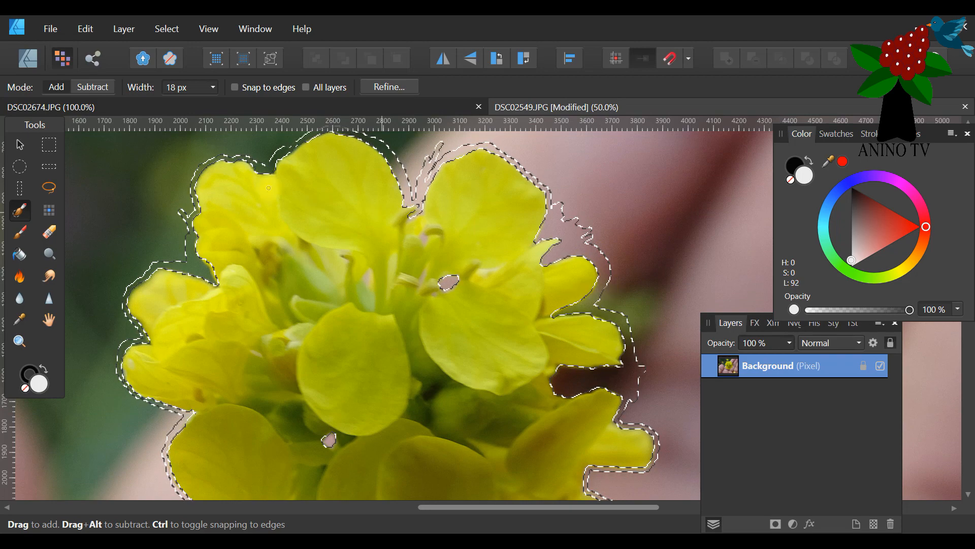
Subtract the selection overlapping the rounded upper-right petal's outer edge, and return the brush to Add mode.
{"action": "left_click", "coordinate": [94, 86]}
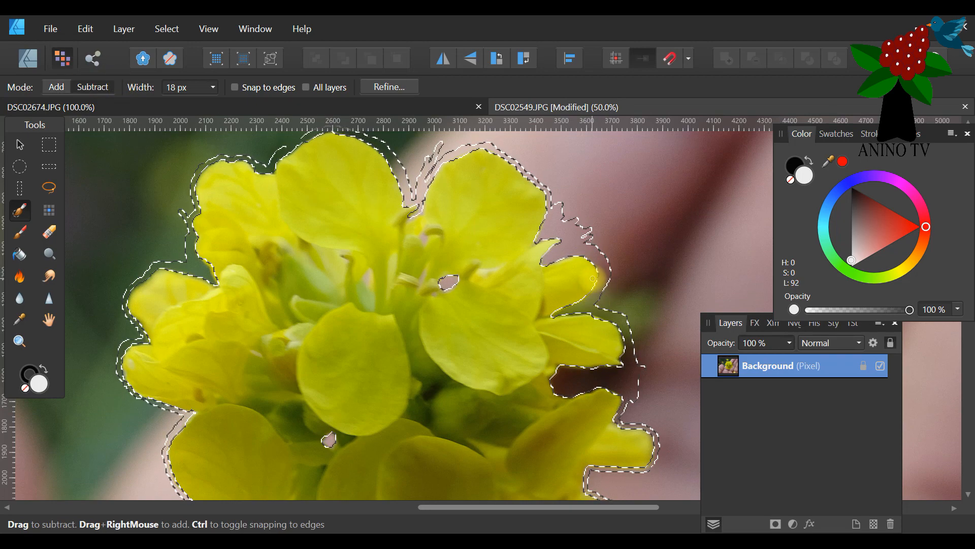
{"action": "mouse_move", "coordinate": [593, 283]}
{"action": "left_mouse_down"}
{"action": "mouse_move", "coordinate": [549, 312]}
{"action": "mouse_move", "coordinate": [599, 319]}
{"action": "left_mouse_up"}
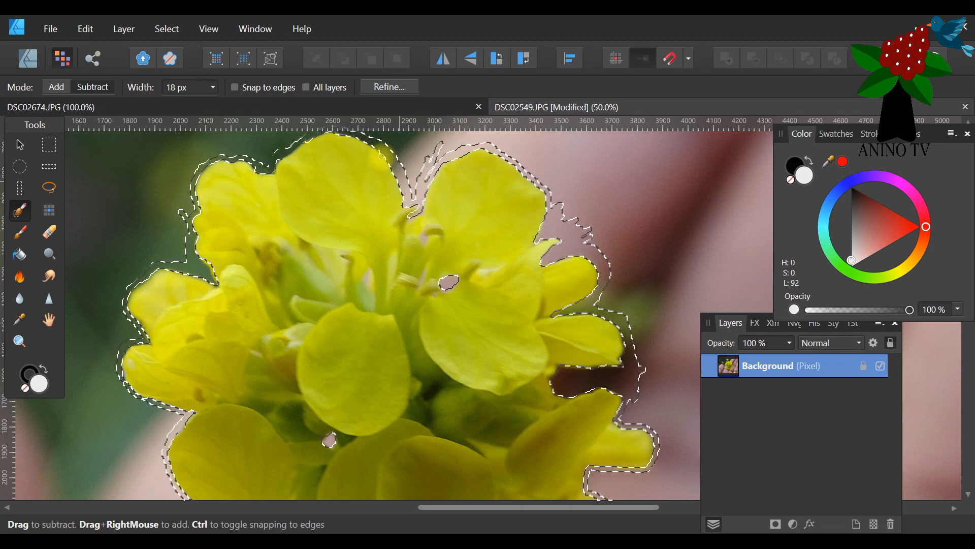
{"action": "left_click", "coordinate": [54, 88]}
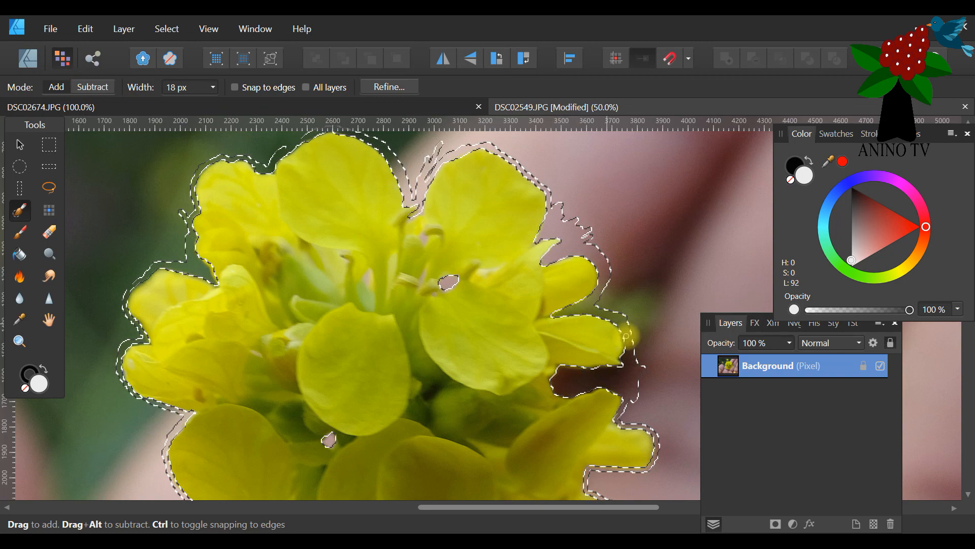
Fill in the selection beside the small right-hand petal's tip and add the small background gap between the upper-right stamens.
{"action": "left_click_drag", "start_coordinate": [623, 331], "coordinate": [628, 338]}
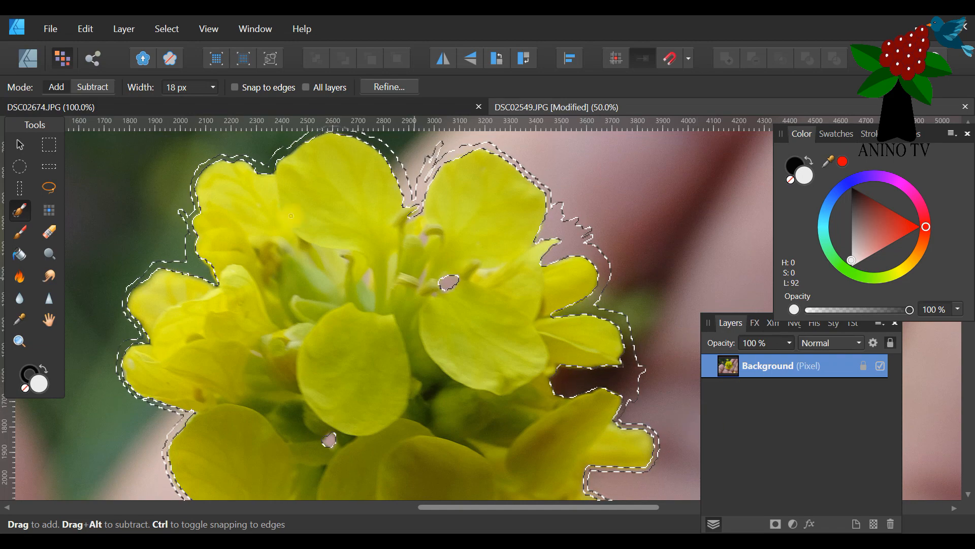
{"action": "scroll", "coordinate": [431, 208], "scroll_direction": "down", "scroll_amount": 4}
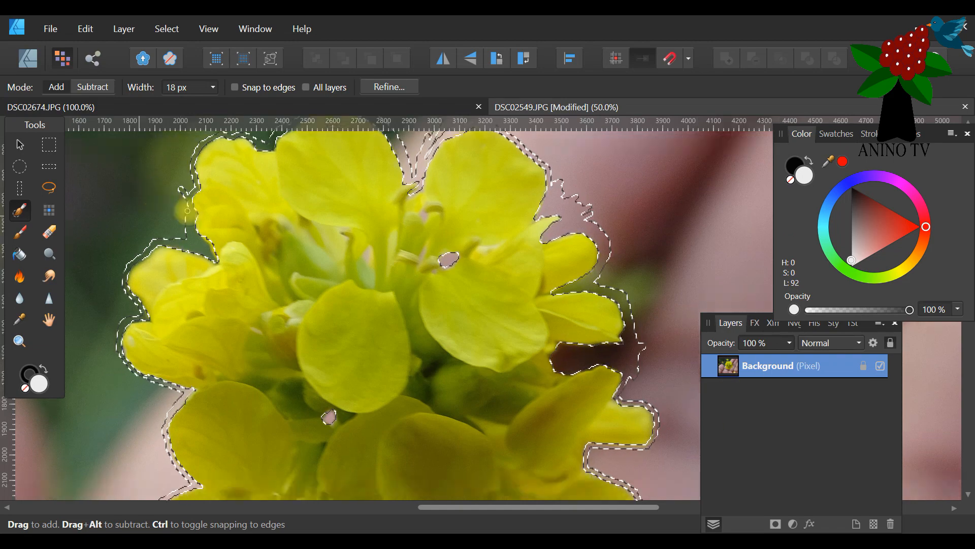
{"action": "scroll", "coordinate": [431, 207], "scroll_direction": "up", "scroll_amount": 3}
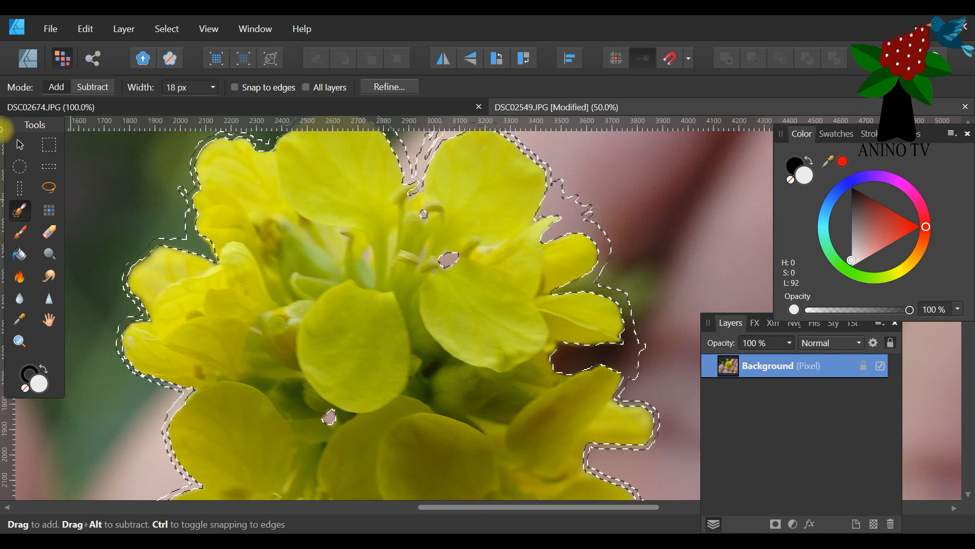
Examine the selection outline around the whole flower at reduced zoom.
{"action": "left_click", "coordinate": [19, 340]}
{"action": "left_click_drag", "start_coordinate": [136, 89], "coordinate": [131, 92]}
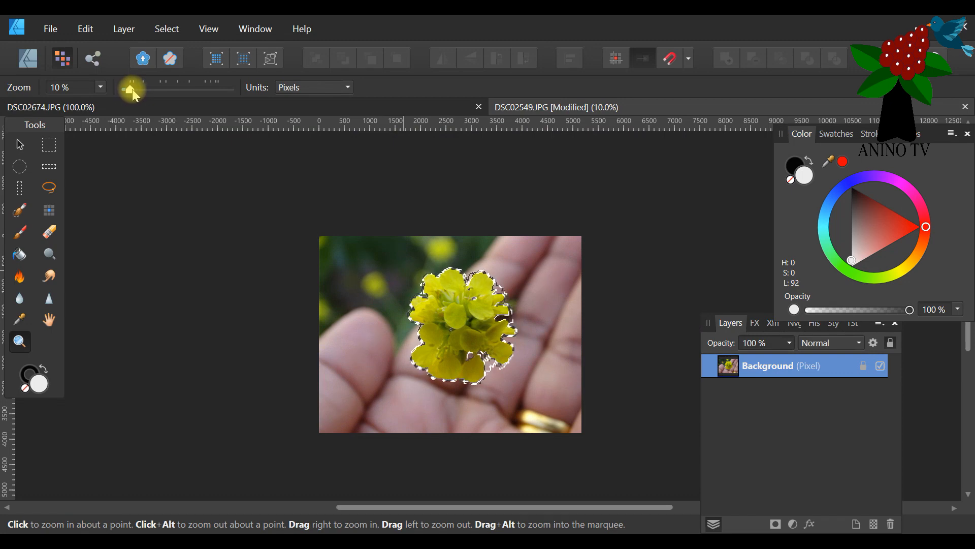
{"action": "left_click", "coordinate": [166, 28]}
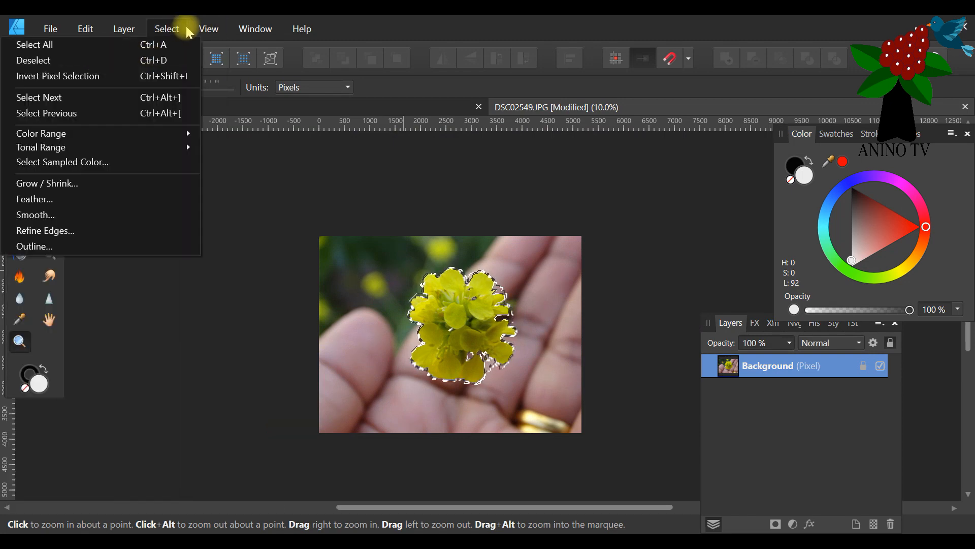
{"action": "mouse_move", "coordinate": [205, 28]}
{"action": "mouse_move", "coordinate": [226, 44]}
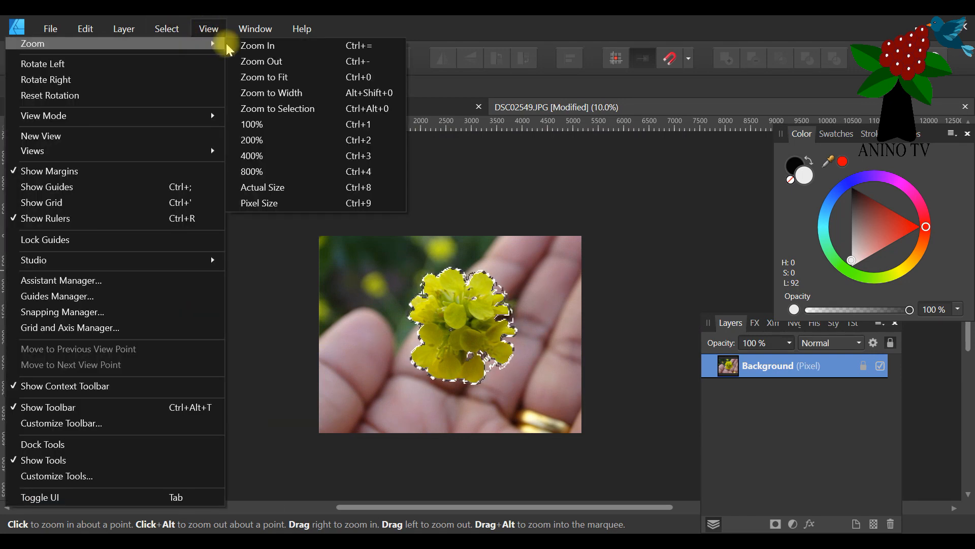
{"action": "left_click", "coordinate": [269, 77]}
{"action": "left_click_drag", "start_coordinate": [522, 506], "coordinate": [646, 493]}
{"action": "left_click", "coordinate": [464, 354]}
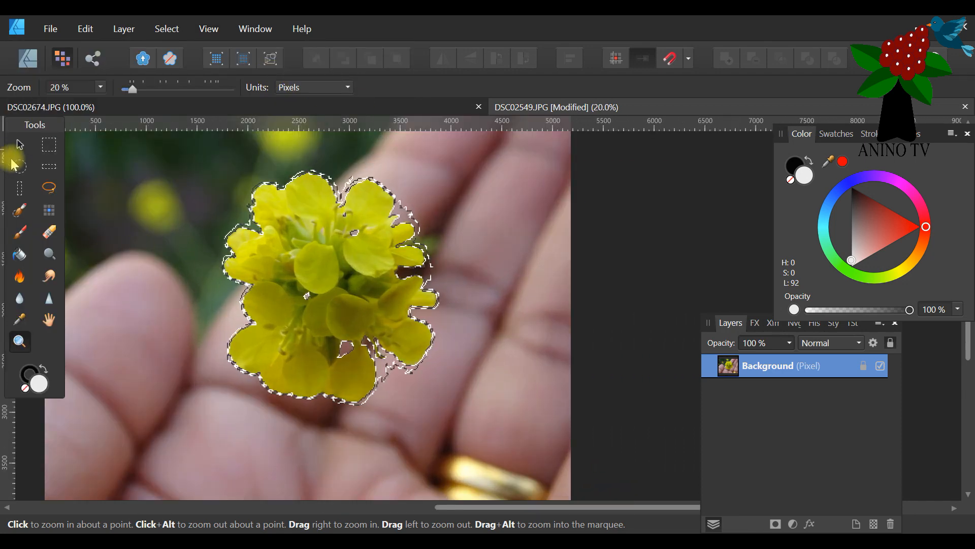
Set the Selection Brush width to 43 px and add a stroke from the right-hand petals to the photo's right edge.
{"action": "left_click", "coordinate": [23, 209]}
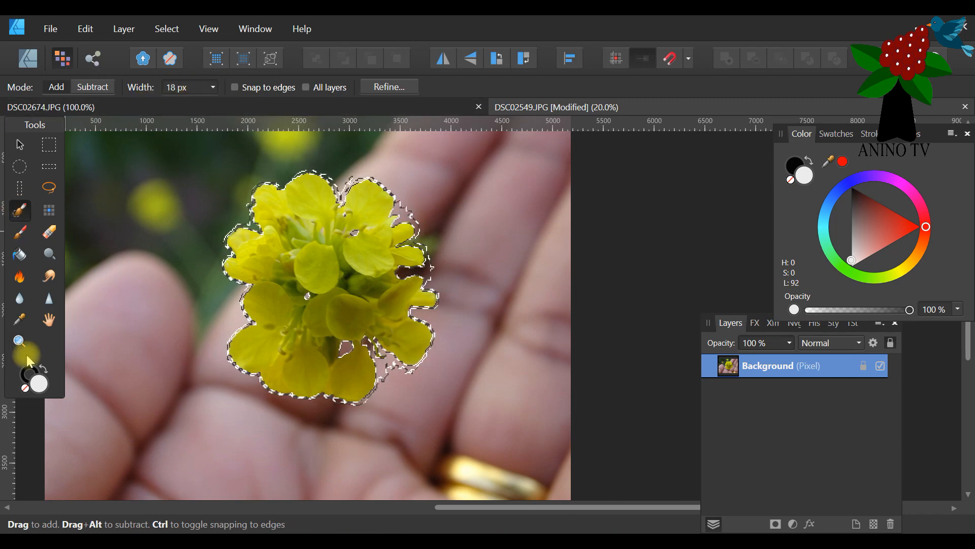
{"action": "left_click", "coordinate": [212, 88]}
{"action": "left_click_drag", "start_coordinate": [214, 104], "coordinate": [238, 105]}
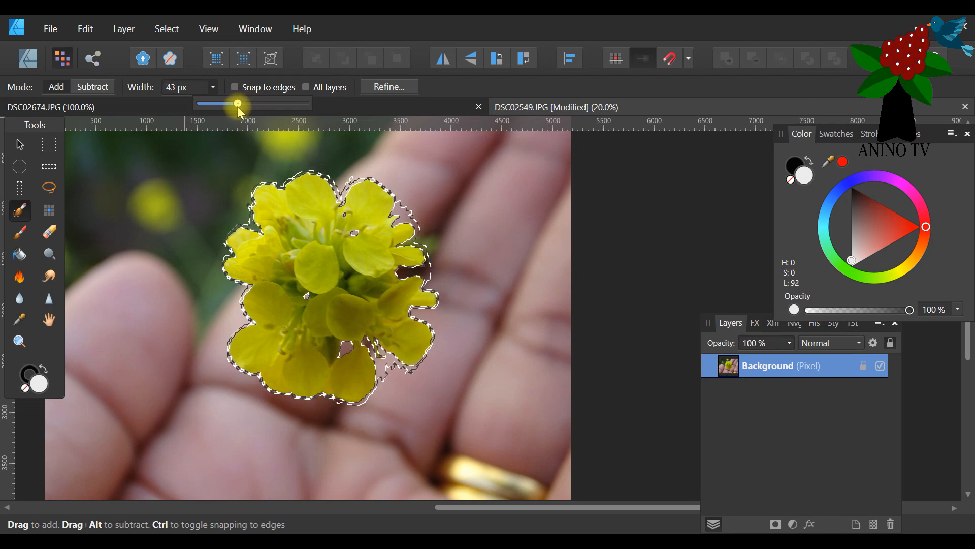
{"action": "left_click", "coordinate": [466, 224]}
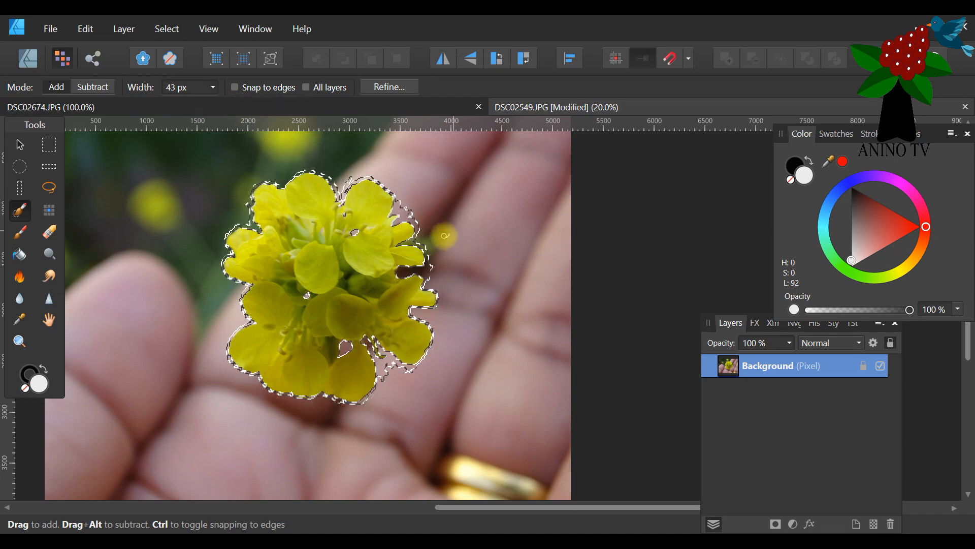
{"action": "left_click_drag", "start_coordinate": [429, 237], "coordinate": [605, 178]}
Set the Selection Brush width to 291 px and add the background right of and below the flower and along the photo's left side.
{"action": "left_click", "coordinate": [195, 95]}
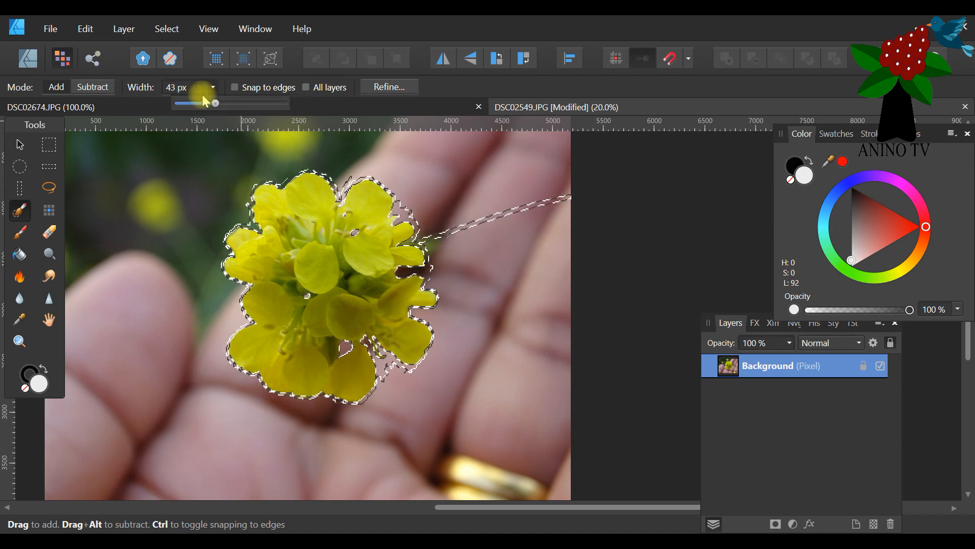
{"action": "left_click_drag", "start_coordinate": [237, 103], "coordinate": [252, 105]}
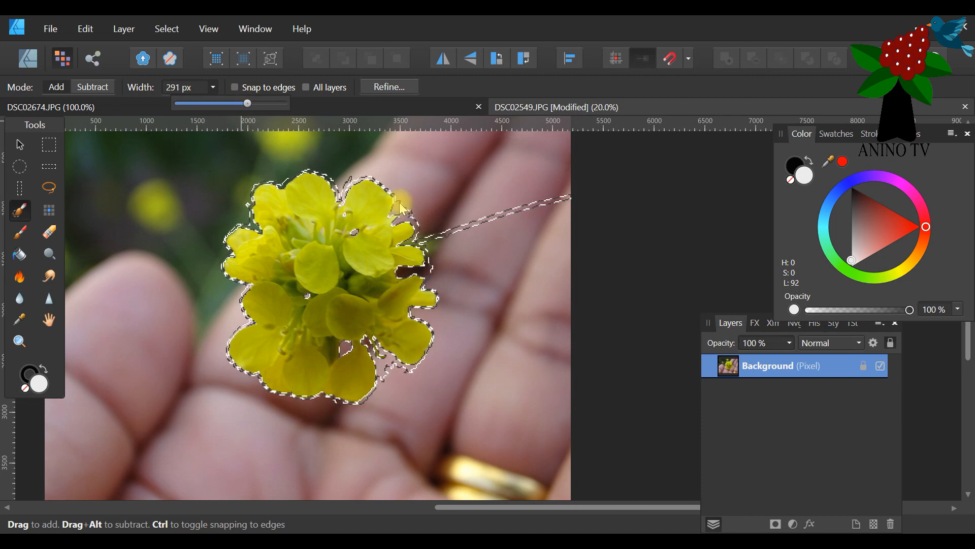
{"action": "left_click", "coordinate": [438, 192]}
{"action": "left_click_drag", "start_coordinate": [427, 198], "coordinate": [592, 138]}
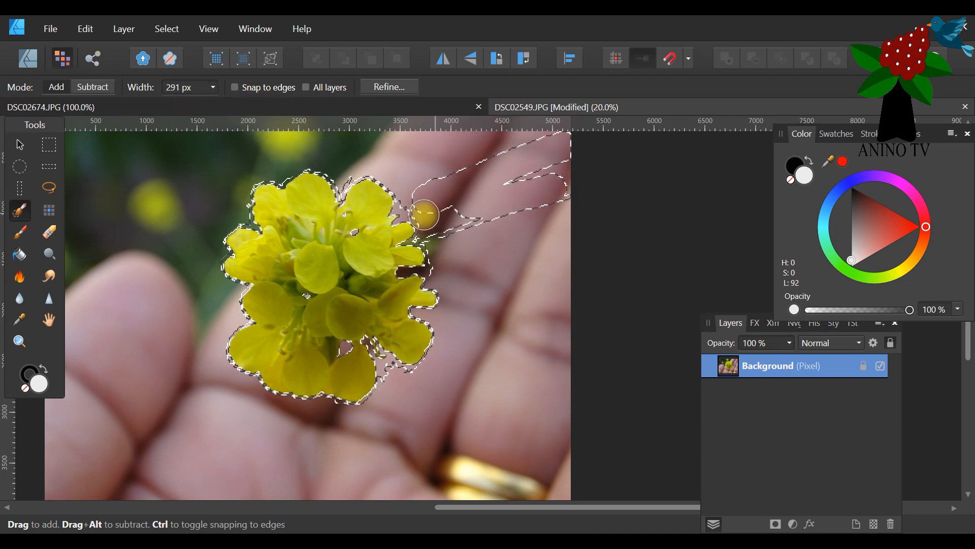
{"action": "mouse_move", "coordinate": [428, 217]}
{"action": "left_mouse_down"}
{"action": "mouse_move", "coordinate": [457, 208]}
{"action": "mouse_move", "coordinate": [517, 199]}
{"action": "mouse_move", "coordinate": [537, 165]}
{"action": "mouse_move", "coordinate": [489, 207]}
{"action": "mouse_move", "coordinate": [517, 240]}
{"action": "mouse_move", "coordinate": [557, 362]}
{"action": "mouse_move", "coordinate": [575, 165]}
{"action": "mouse_move", "coordinate": [564, 359]}
{"action": "mouse_move", "coordinate": [555, 205]}
{"action": "mouse_move", "coordinate": [531, 490]}
{"action": "mouse_move", "coordinate": [552, 416]}
{"action": "mouse_move", "coordinate": [541, 522]}
{"action": "mouse_move", "coordinate": [477, 521]}
{"action": "mouse_move", "coordinate": [578, 370]}
{"action": "mouse_move", "coordinate": [519, 519]}
{"action": "mouse_move", "coordinate": [517, 385]}
{"action": "mouse_move", "coordinate": [452, 429]}
{"action": "mouse_move", "coordinate": [446, 245]}
{"action": "mouse_move", "coordinate": [432, 232]}
{"action": "mouse_move", "coordinate": [443, 250]}
{"action": "mouse_move", "coordinate": [434, 238]}
{"action": "mouse_move", "coordinate": [439, 274]}
{"action": "mouse_move", "coordinate": [463, 254]}
{"action": "mouse_move", "coordinate": [494, 336]}
{"action": "mouse_move", "coordinate": [471, 268]}
{"action": "mouse_move", "coordinate": [523, 277]}
{"action": "mouse_move", "coordinate": [519, 356]}
{"action": "mouse_move", "coordinate": [525, 303]}
{"action": "mouse_move", "coordinate": [472, 383]}
{"action": "mouse_move", "coordinate": [415, 382]}
{"action": "mouse_move", "coordinate": [451, 356]}
{"action": "mouse_move", "coordinate": [434, 370]}
{"action": "mouse_move", "coordinate": [442, 357]}
{"action": "mouse_move", "coordinate": [438, 369]}
{"action": "mouse_move", "coordinate": [469, 374]}
{"action": "mouse_move", "coordinate": [494, 405]}
{"action": "mouse_move", "coordinate": [432, 397]}
{"action": "mouse_move", "coordinate": [395, 377]}
{"action": "mouse_move", "coordinate": [404, 393]}
{"action": "mouse_move", "coordinate": [378, 459]}
{"action": "mouse_move", "coordinate": [415, 465]}
{"action": "mouse_move", "coordinate": [415, 420]}
{"action": "mouse_move", "coordinate": [480, 462]}
{"action": "mouse_move", "coordinate": [541, 423]}
{"action": "mouse_move", "coordinate": [463, 484]}
{"action": "mouse_move", "coordinate": [361, 512]}
{"action": "mouse_move", "coordinate": [224, 494]}
{"action": "mouse_move", "coordinate": [419, 463]}
{"action": "mouse_move", "coordinate": [174, 477]}
{"action": "mouse_move", "coordinate": [3, 471]}
{"action": "mouse_move", "coordinate": [115, 495]}
{"action": "mouse_move", "coordinate": [206, 486]}
{"action": "mouse_move", "coordinate": [30, 500]}
{"action": "mouse_move", "coordinate": [77, 434]}
{"action": "mouse_move", "coordinate": [80, 346]}
{"action": "mouse_move", "coordinate": [62, 119]}
{"action": "mouse_move", "coordinate": [29, 461]}
{"action": "mouse_move", "coordinate": [56, 175]}
{"action": "mouse_move", "coordinate": [70, 304]}
{"action": "mouse_move", "coordinate": [114, 383]}
{"action": "mouse_move", "coordinate": [108, 133]}
{"action": "mouse_move", "coordinate": [135, 198]}
{"action": "mouse_move", "coordinate": [148, 444]}
{"action": "mouse_move", "coordinate": [91, 381]}
{"action": "mouse_move", "coordinate": [110, 340]}
{"action": "left_mouse_up"}
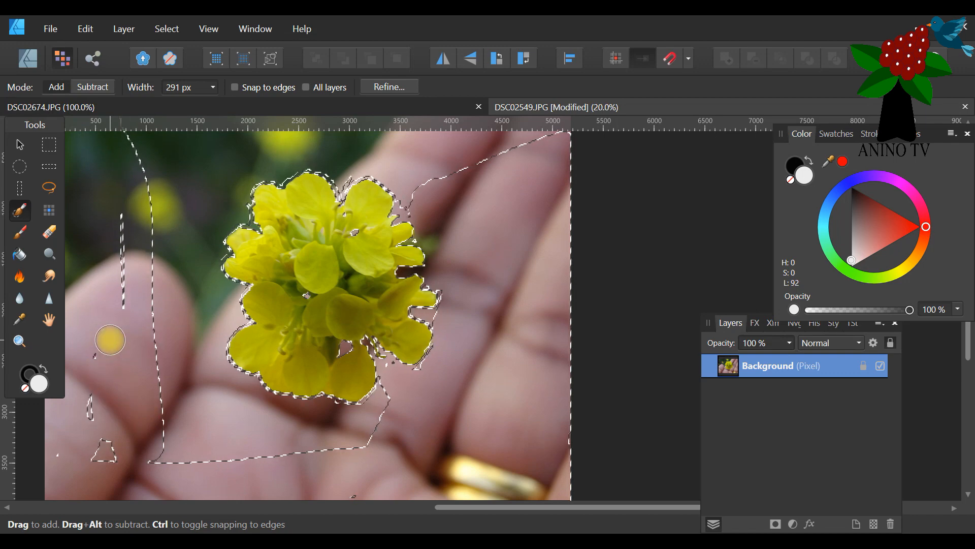
Fill the remaining background to the left of and above the flower with selection, leaving a narrow strip around the petals.
{"action": "left_click", "coordinate": [19, 342]}
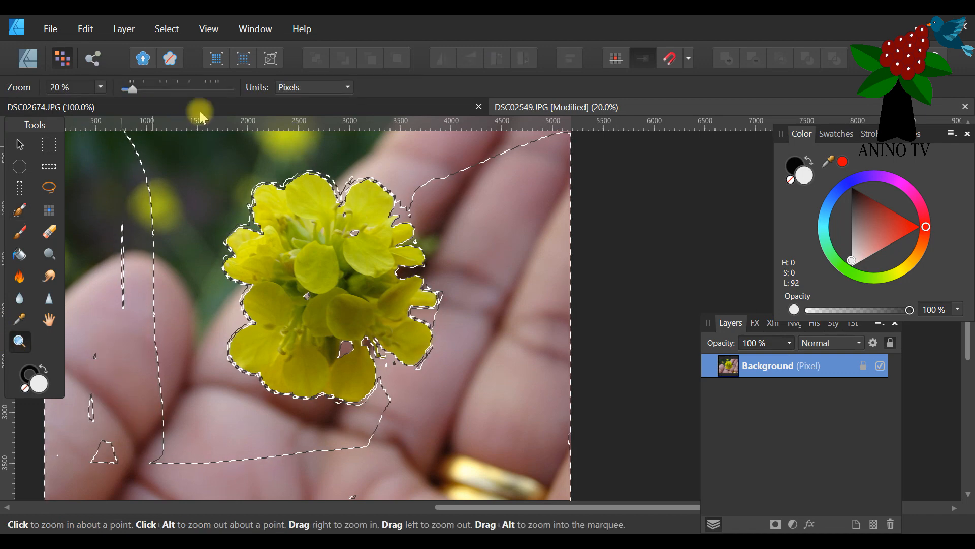
{"action": "left_click_drag", "start_coordinate": [131, 91], "coordinate": [128, 89]}
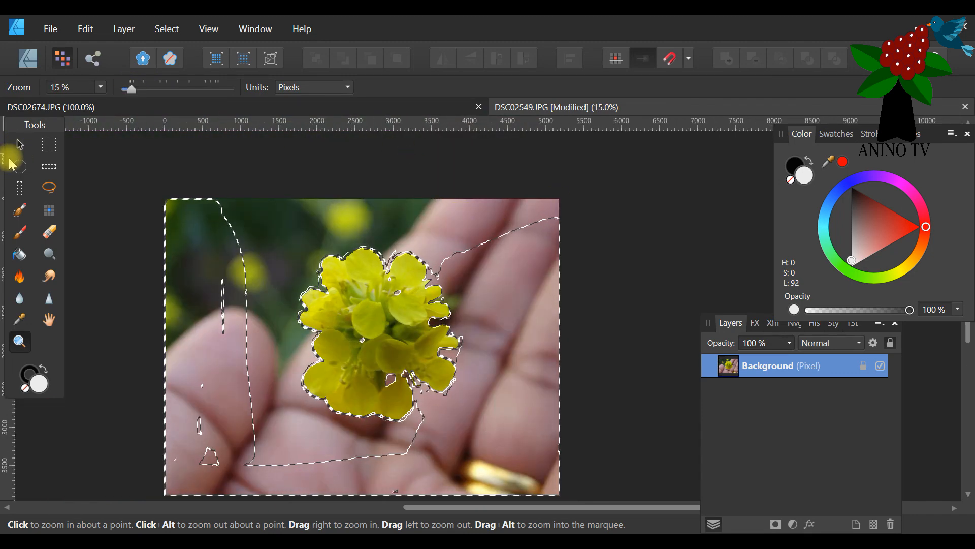
{"action": "left_click", "coordinate": [23, 219]}
{"action": "mouse_move", "coordinate": [261, 221]}
{"action": "left_mouse_down"}
{"action": "mouse_move", "coordinate": [228, 228]}
{"action": "mouse_move", "coordinate": [231, 198]}
{"action": "mouse_move", "coordinate": [154, 210]}
{"action": "mouse_move", "coordinate": [253, 189]}
{"action": "mouse_move", "coordinate": [293, 197]}
{"action": "mouse_move", "coordinate": [281, 254]}
{"action": "mouse_move", "coordinate": [330, 221]}
{"action": "mouse_move", "coordinate": [311, 237]}
{"action": "mouse_move", "coordinate": [298, 218]}
{"action": "mouse_move", "coordinate": [275, 243]}
{"action": "mouse_move", "coordinate": [265, 350]}
{"action": "mouse_move", "coordinate": [273, 254]}
{"action": "mouse_move", "coordinate": [253, 235]}
{"action": "mouse_move", "coordinate": [234, 300]}
{"action": "mouse_move", "coordinate": [241, 403]}
{"action": "mouse_move", "coordinate": [222, 316]}
{"action": "mouse_move", "coordinate": [245, 241]}
{"action": "mouse_move", "coordinate": [265, 421]}
{"action": "left_mouse_up"}
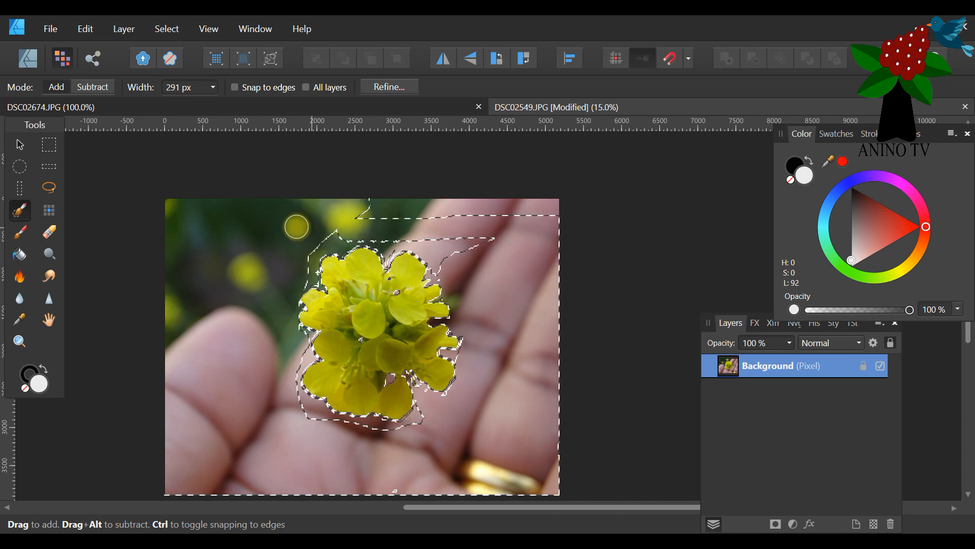
{"action": "left_click_drag", "start_coordinate": [403, 234], "coordinate": [378, 205]}
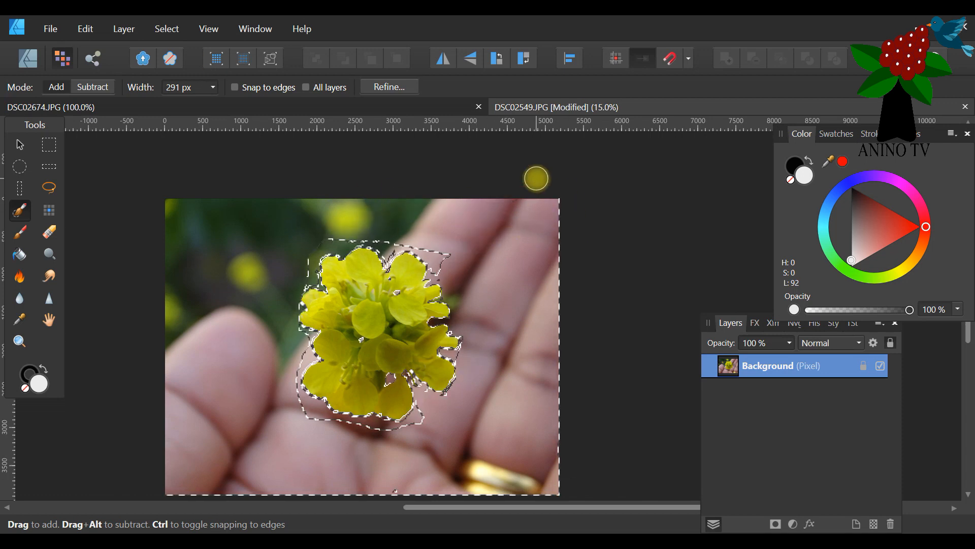
Set the brush width to 41 px and fill the unselected specks and gaps between the lower-right petals and along the bottom petal's right edge.
{"action": "left_click", "coordinate": [205, 90]}
{"action": "left_click_drag", "start_coordinate": [217, 107], "coordinate": [185, 108]}
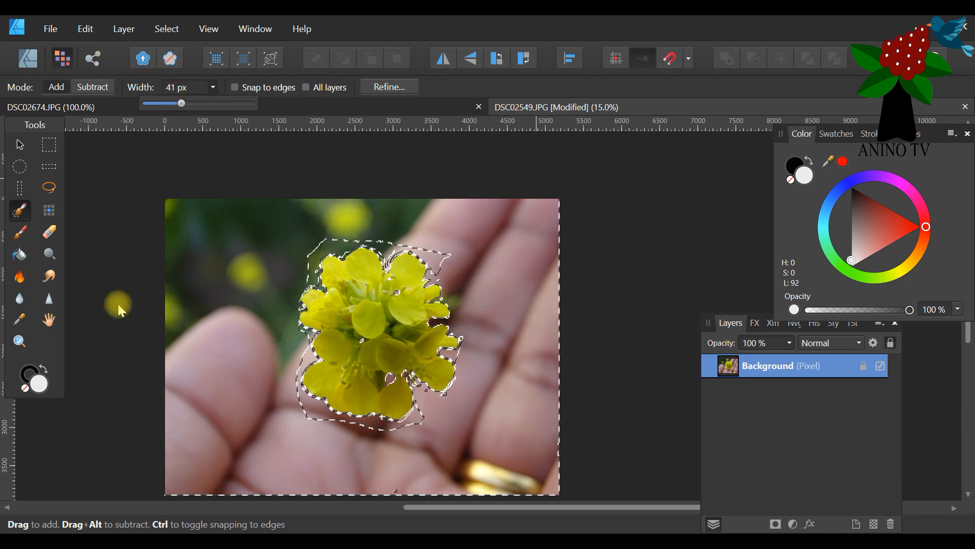
{"action": "left_click", "coordinate": [19, 341]}
{"action": "left_click", "coordinate": [408, 428]}
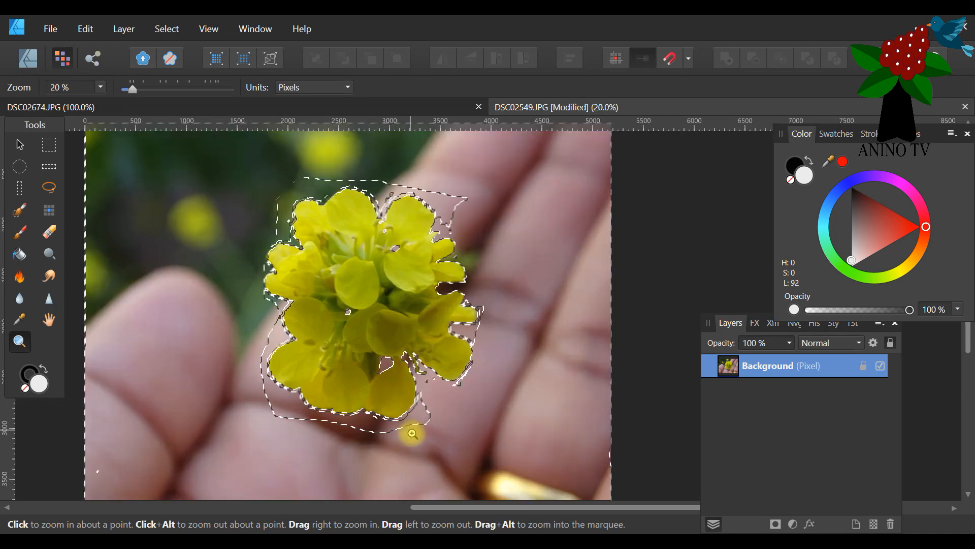
{"action": "left_click", "coordinate": [415, 431]}
{"action": "left_click", "coordinate": [421, 424]}
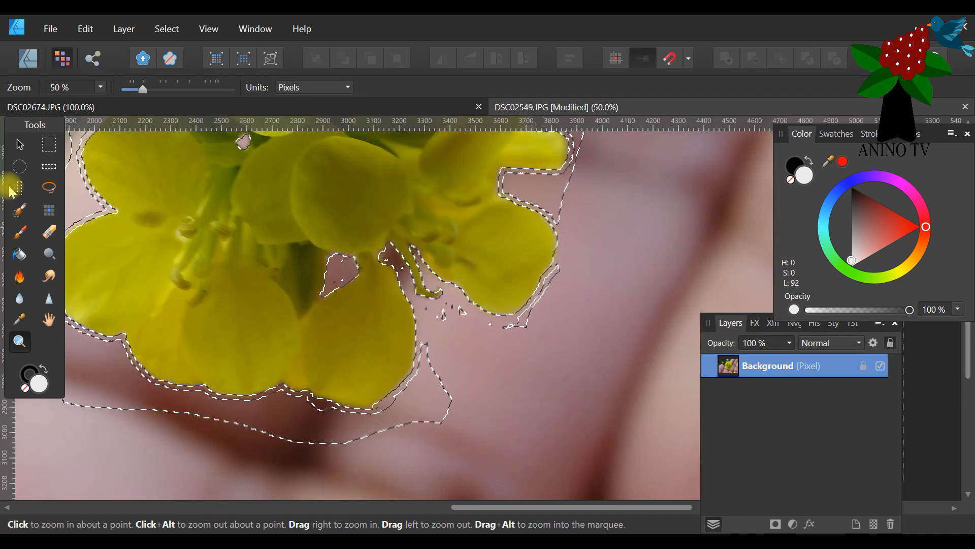
{"action": "left_click", "coordinate": [19, 210]}
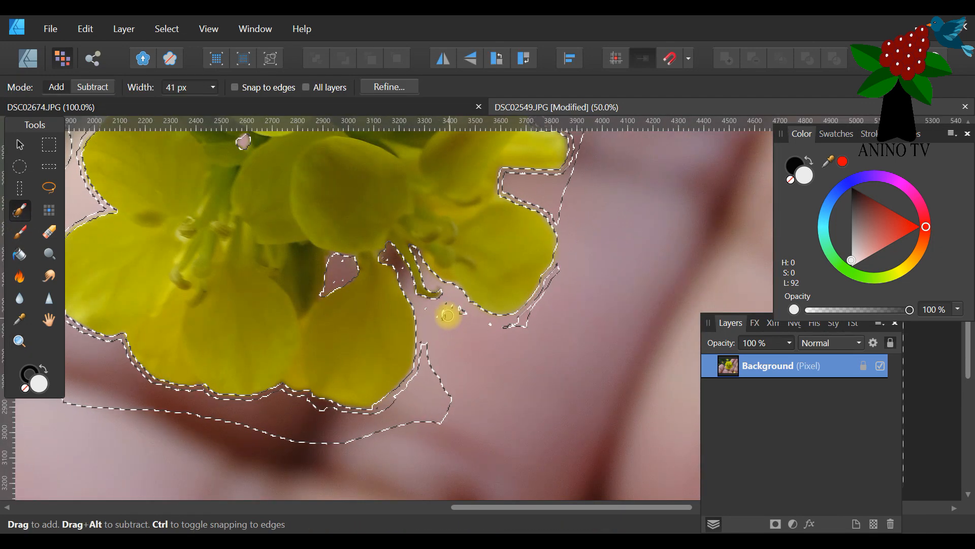
{"action": "left_click_drag", "start_coordinate": [445, 318], "coordinate": [421, 304]}
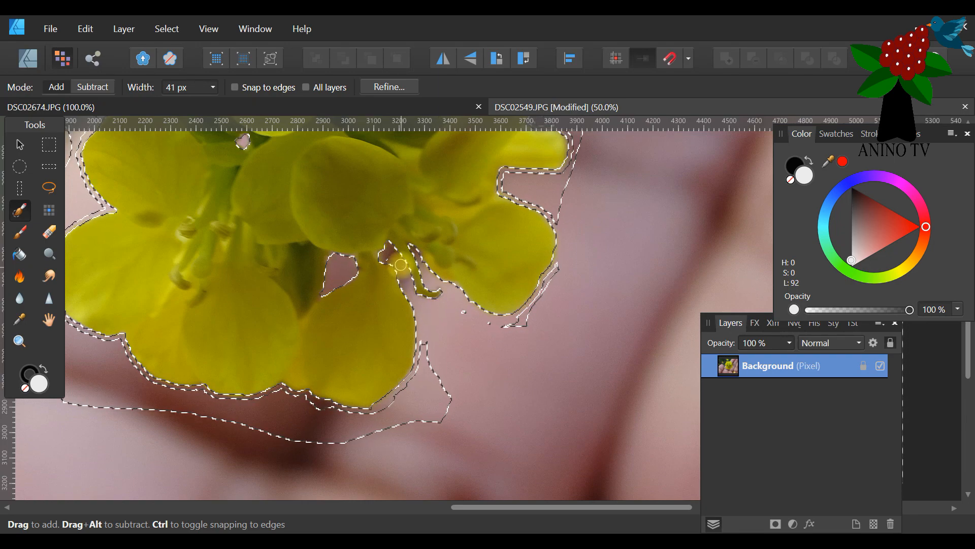
{"action": "mouse_move", "coordinate": [388, 257]}
{"action": "left_mouse_down"}
{"action": "mouse_move", "coordinate": [465, 327]}
{"action": "mouse_move", "coordinate": [469, 315]}
{"action": "mouse_move", "coordinate": [521, 331]}
{"action": "mouse_move", "coordinate": [507, 331]}
{"action": "mouse_move", "coordinate": [533, 318]}
{"action": "mouse_move", "coordinate": [563, 263]}
{"action": "mouse_move", "coordinate": [518, 327]}
{"action": "mouse_move", "coordinate": [475, 350]}
{"action": "mouse_move", "coordinate": [435, 346]}
{"action": "mouse_move", "coordinate": [423, 368]}
{"action": "mouse_move", "coordinate": [425, 337]}
{"action": "mouse_move", "coordinate": [425, 389]}
{"action": "mouse_move", "coordinate": [413, 408]}
{"action": "mouse_move", "coordinate": [446, 396]}
{"action": "mouse_move", "coordinate": [354, 438]}
{"action": "mouse_move", "coordinate": [412, 386]}
{"action": "mouse_move", "coordinate": [392, 409]}
{"action": "mouse_move", "coordinate": [341, 429]}
{"action": "mouse_move", "coordinate": [281, 429]}
{"action": "mouse_move", "coordinate": [226, 374]}
{"action": "mouse_move", "coordinate": [394, 387]}
{"action": "mouse_move", "coordinate": [415, 379]}
{"action": "mouse_move", "coordinate": [422, 385]}
{"action": "mouse_move", "coordinate": [333, 427]}
{"action": "mouse_move", "coordinate": [370, 417]}
{"action": "mouse_move", "coordinate": [322, 412]}
{"action": "mouse_move", "coordinate": [352, 425]}
{"action": "mouse_move", "coordinate": [326, 426]}
{"action": "mouse_move", "coordinate": [394, 411]}
{"action": "left_mouse_up"}
Widen the brush to 251 px and add the background strip below the bottom petals to the selection.
{"action": "left_click", "coordinate": [212, 89]}
{"action": "left_click_drag", "start_coordinate": [216, 103], "coordinate": [260, 104]}
{"action": "mouse_move", "coordinate": [425, 411]}
{"action": "left_mouse_down"}
{"action": "mouse_move", "coordinate": [353, 458]}
{"action": "mouse_move", "coordinate": [280, 425]}
{"action": "mouse_move", "coordinate": [291, 423]}
{"action": "mouse_move", "coordinate": [244, 435]}
{"action": "mouse_move", "coordinate": [184, 428]}
{"action": "mouse_move", "coordinate": [106, 397]}
{"action": "mouse_move", "coordinate": [101, 370]}
{"action": "mouse_move", "coordinate": [90, 386]}
{"action": "mouse_move", "coordinate": [131, 325]}
{"action": "left_mouse_up"}
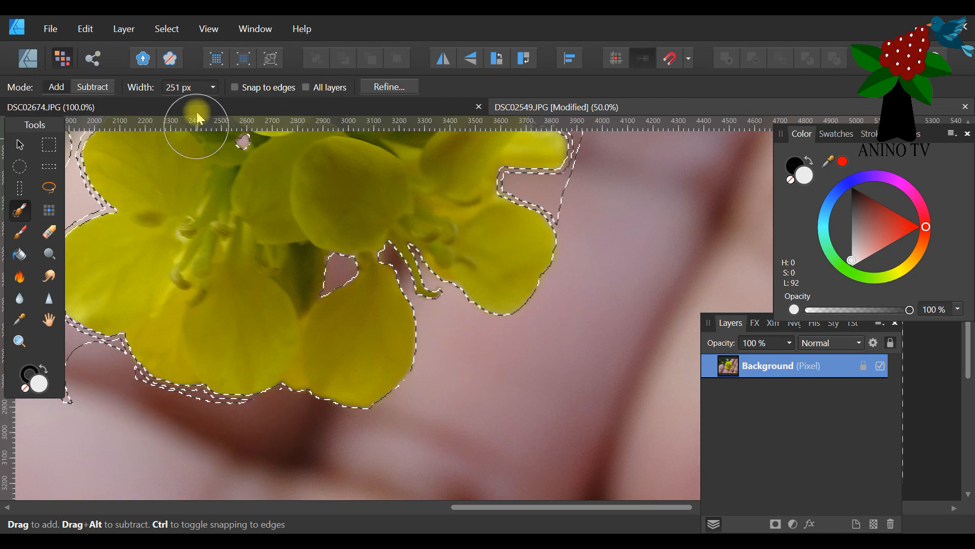
Set the brush width to 49 px, undo the last stroke, and add the ragged strip along the bottom petals' lower edge.
{"action": "left_click", "coordinate": [213, 87]}
{"action": "left_click_drag", "start_coordinate": [196, 102], "coordinate": [192, 105]}
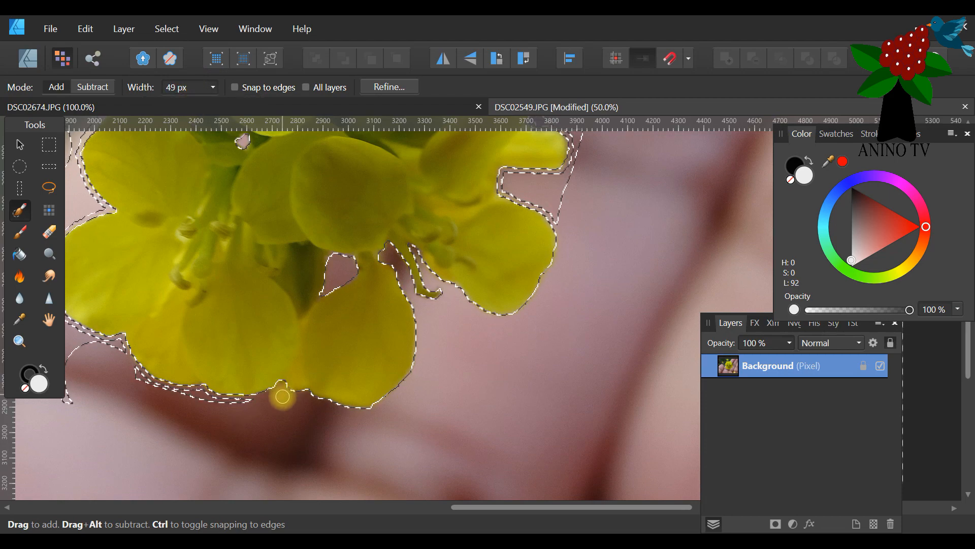
{"action": "left_click", "coordinate": [84, 29]}
{"action": "left_click", "coordinate": [79, 45]}
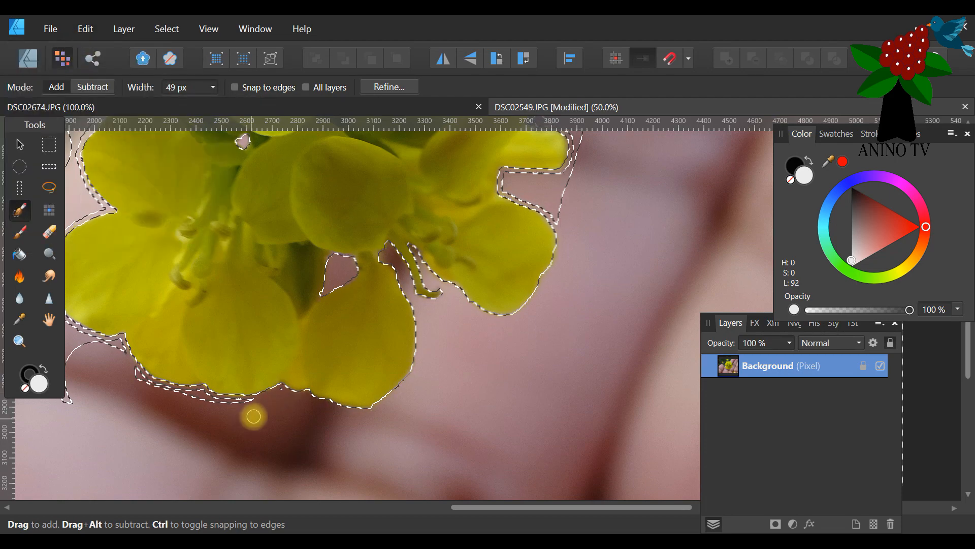
{"action": "mouse_move", "coordinate": [280, 393]}
{"action": "left_mouse_down"}
{"action": "mouse_move", "coordinate": [254, 405]}
{"action": "mouse_move", "coordinate": [169, 397]}
{"action": "mouse_move", "coordinate": [200, 397]}
{"action": "mouse_move", "coordinate": [156, 390]}
{"action": "mouse_move", "coordinate": [123, 370]}
{"action": "mouse_move", "coordinate": [187, 404]}
{"action": "left_mouse_up"}
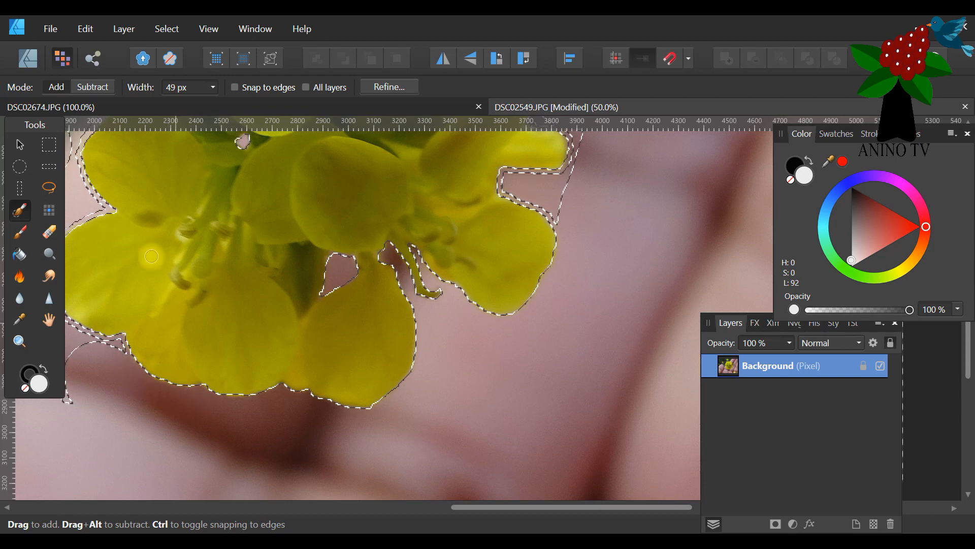
With the brush in Add mode, add the background strip around the outer edge of the lower-left petal to the selection.
{"action": "left_click", "coordinate": [94, 91]}
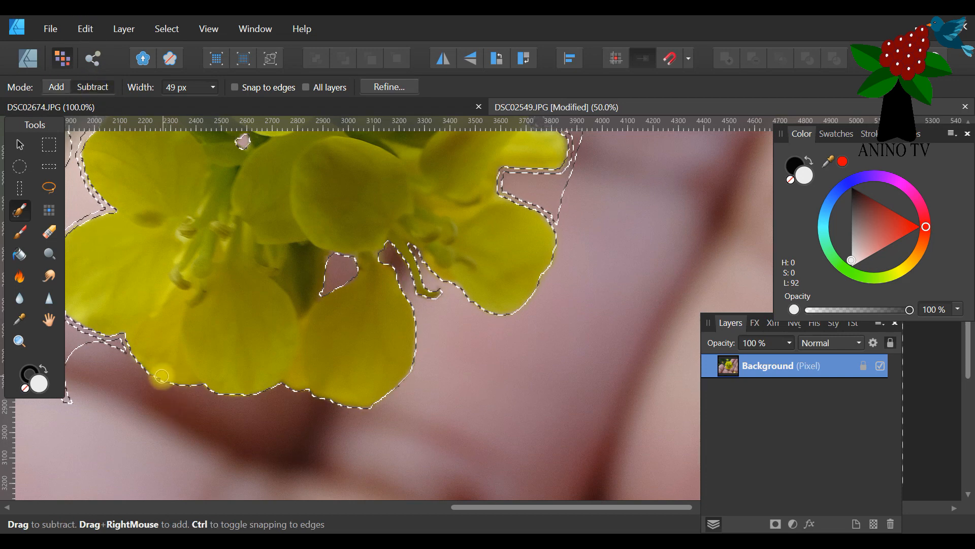
{"action": "left_click_drag", "start_coordinate": [505, 508], "coordinate": [429, 506]}
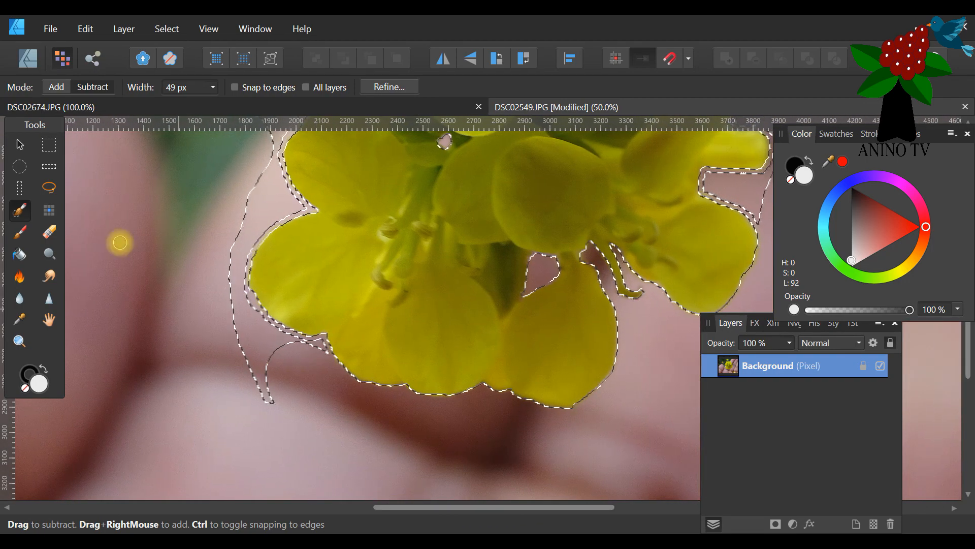
{"action": "left_click", "coordinate": [56, 87]}
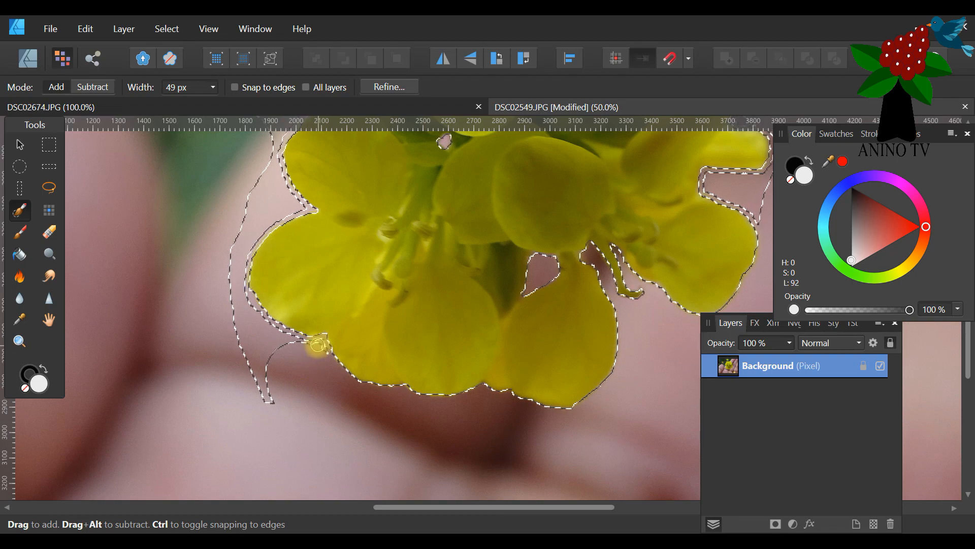
{"action": "mouse_move", "coordinate": [323, 354]}
{"action": "left_mouse_down"}
{"action": "mouse_move", "coordinate": [260, 321]}
{"action": "mouse_move", "coordinate": [227, 279]}
{"action": "mouse_move", "coordinate": [268, 411]}
{"action": "mouse_move", "coordinate": [263, 334]}
{"action": "mouse_move", "coordinate": [282, 353]}
{"action": "left_mouse_up"}
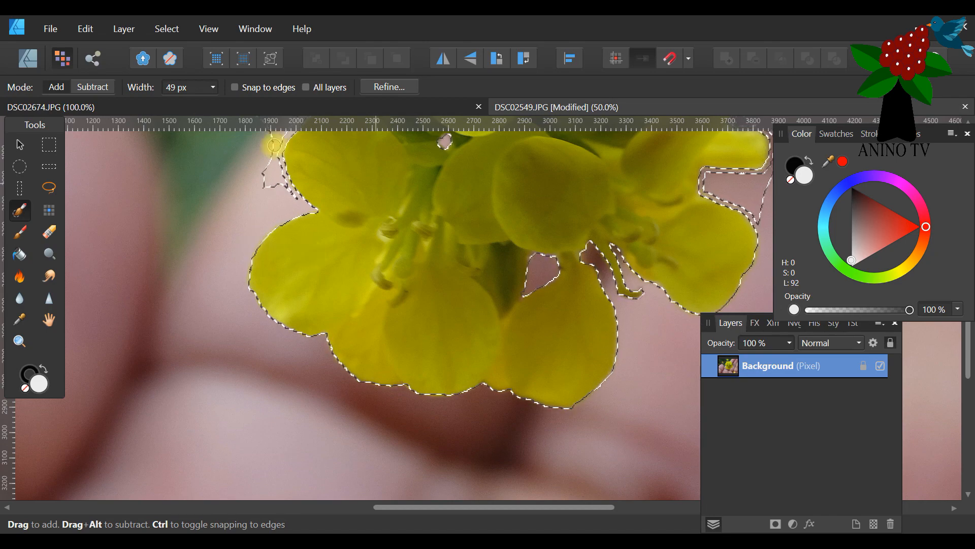
Add the leftover background strip around the outer edges of the flower's top petals to the selection.
{"action": "scroll", "coordinate": [418, 237], "scroll_direction": "up", "scroll_amount": 5}
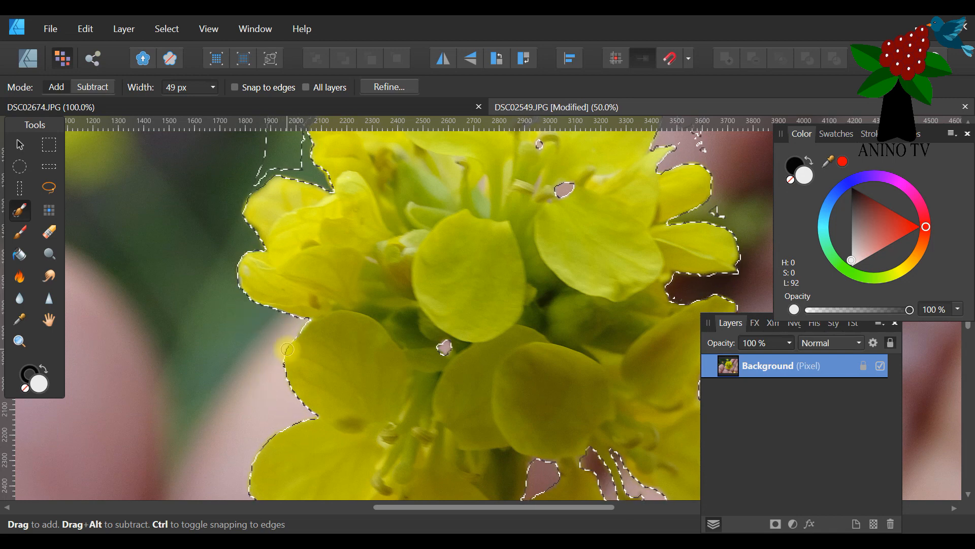
{"action": "scroll", "coordinate": [287, 349], "scroll_direction": "up", "scroll_amount": 9}
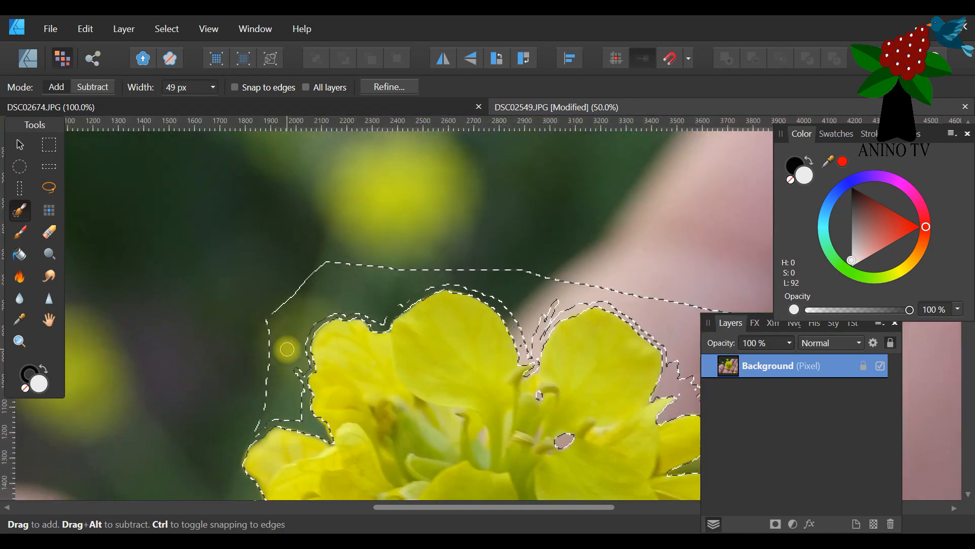
{"action": "mouse_move", "coordinate": [300, 361]}
{"action": "left_mouse_down"}
{"action": "mouse_move", "coordinate": [282, 299]}
{"action": "mouse_move", "coordinate": [289, 353]}
{"action": "mouse_move", "coordinate": [272, 348]}
{"action": "mouse_move", "coordinate": [266, 361]}
{"action": "mouse_move", "coordinate": [269, 375]}
{"action": "mouse_move", "coordinate": [277, 357]}
{"action": "mouse_move", "coordinate": [295, 364]}
{"action": "mouse_move", "coordinate": [293, 353]}
{"action": "mouse_move", "coordinate": [300, 417]}
{"action": "mouse_move", "coordinate": [270, 415]}
{"action": "mouse_move", "coordinate": [252, 434]}
{"action": "mouse_move", "coordinate": [277, 400]}
{"action": "mouse_move", "coordinate": [267, 381]}
{"action": "mouse_move", "coordinate": [285, 392]}
{"action": "mouse_move", "coordinate": [280, 417]}
{"action": "left_mouse_up"}
{"action": "left_click_drag", "start_coordinate": [416, 507], "coordinate": [497, 509]}
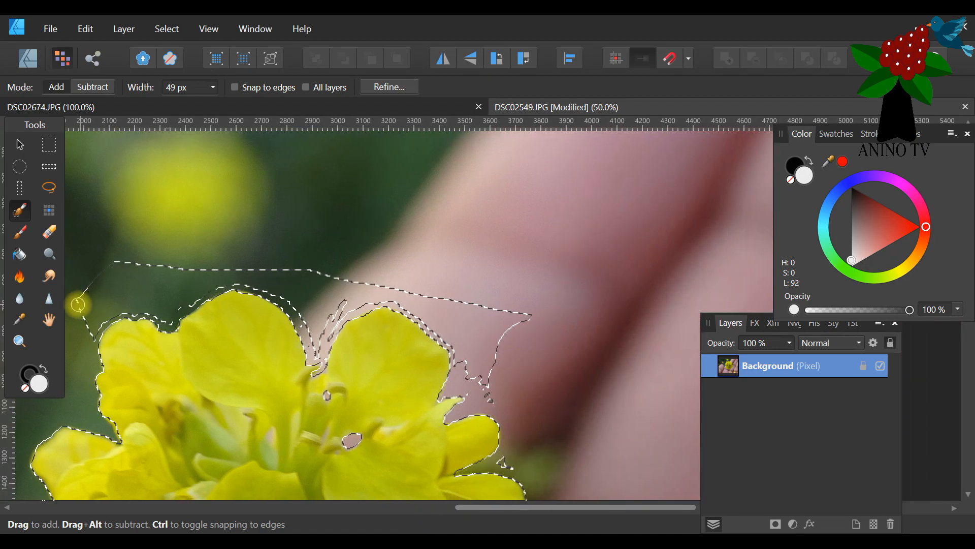
{"action": "mouse_move", "coordinate": [93, 289]}
{"action": "left_mouse_down"}
{"action": "mouse_move", "coordinate": [89, 340]}
{"action": "mouse_move", "coordinate": [81, 310]}
{"action": "mouse_move", "coordinate": [88, 326]}
{"action": "mouse_move", "coordinate": [109, 312]}
{"action": "mouse_move", "coordinate": [95, 325]}
{"action": "mouse_move", "coordinate": [164, 264]}
{"action": "mouse_move", "coordinate": [97, 315]}
{"action": "left_mouse_up"}
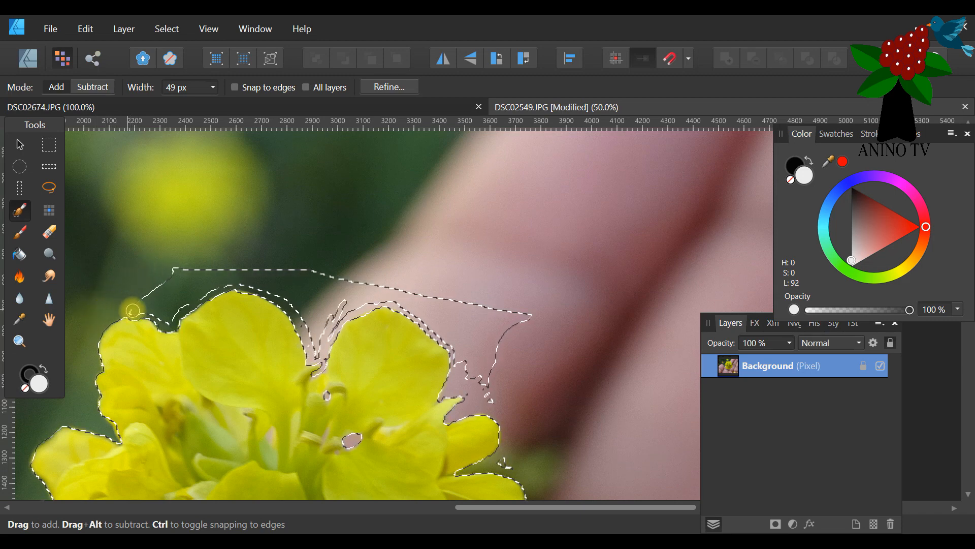
{"action": "mouse_move", "coordinate": [161, 316]}
{"action": "left_mouse_down"}
{"action": "mouse_move", "coordinate": [194, 274]}
{"action": "mouse_move", "coordinate": [164, 303]}
{"action": "mouse_move", "coordinate": [148, 301]}
{"action": "mouse_move", "coordinate": [188, 260]}
{"action": "mouse_move", "coordinate": [139, 299]}
{"action": "left_mouse_up"}
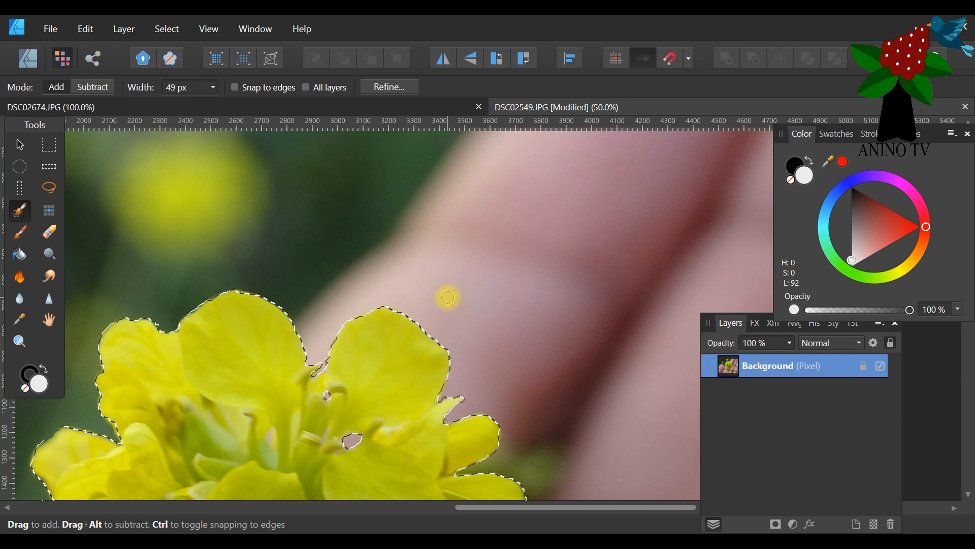
With the brush in Add mode, add the unselected slivers and strip around the right-hand petals to the selection.
{"action": "scroll", "coordinate": [188, 375], "scroll_direction": "down", "scroll_amount": 3}
{"action": "scroll", "coordinate": [88, 382], "scroll_direction": "down", "scroll_amount": 2}
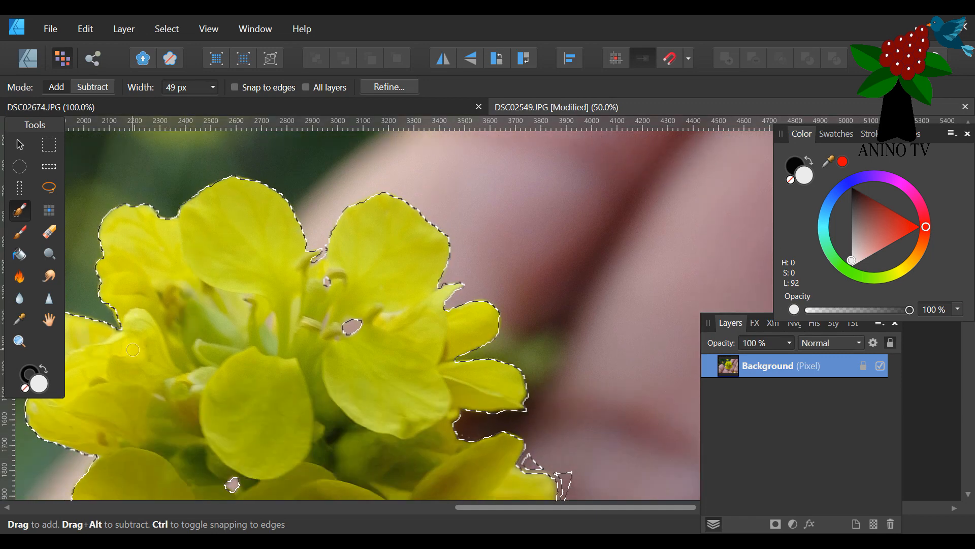
{"action": "left_click", "coordinate": [89, 87]}
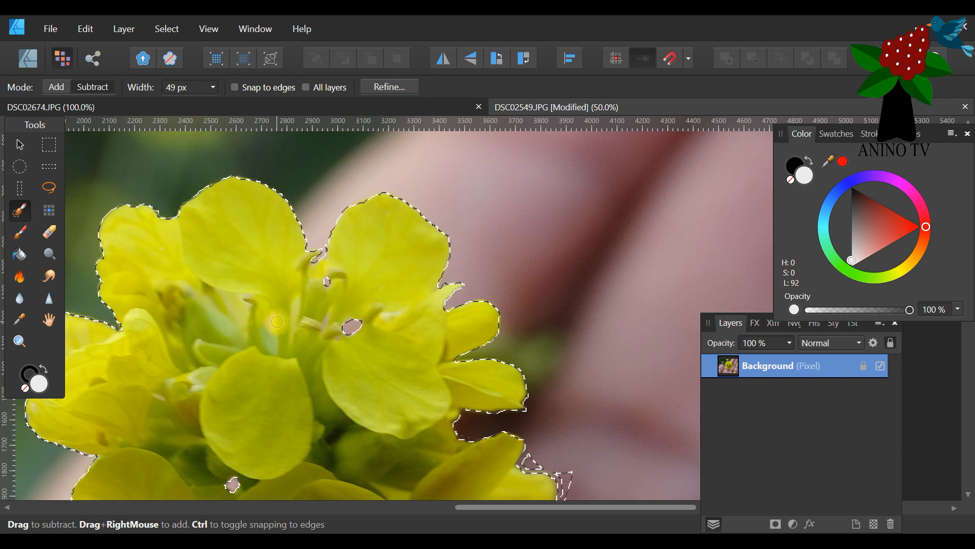
{"action": "scroll", "coordinate": [559, 337], "scroll_direction": "down", "scroll_amount": 5}
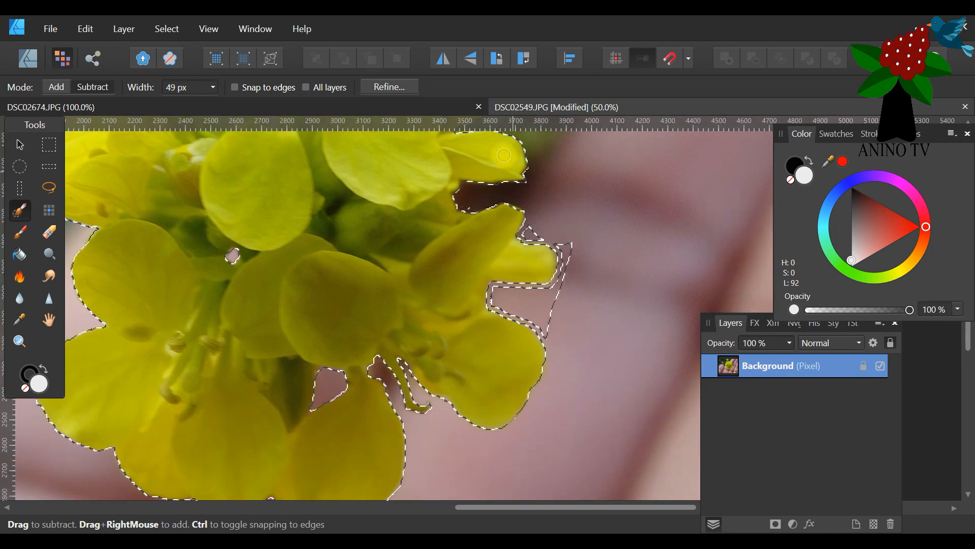
{"action": "left_click", "coordinate": [52, 86]}
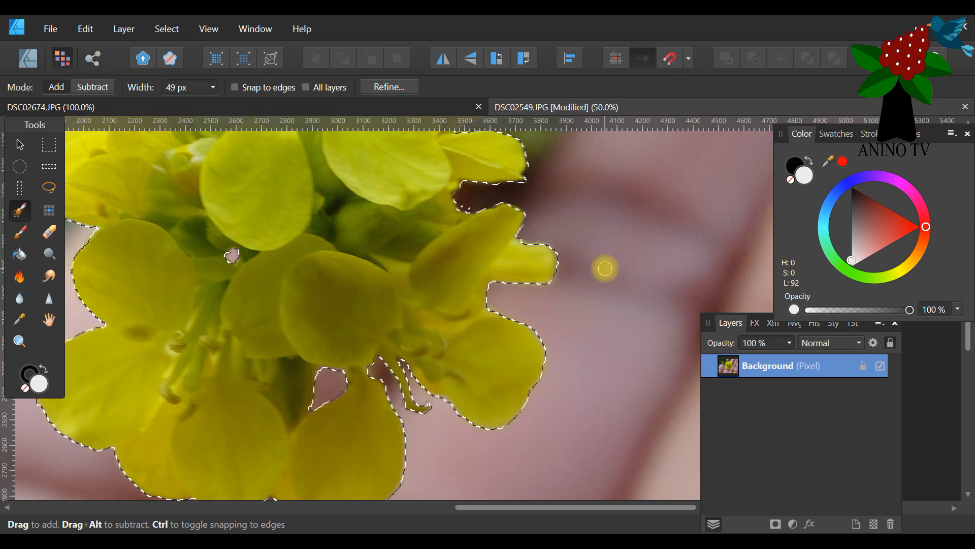
{"action": "scroll", "coordinate": [604, 268], "scroll_direction": "down", "scroll_amount": 3}
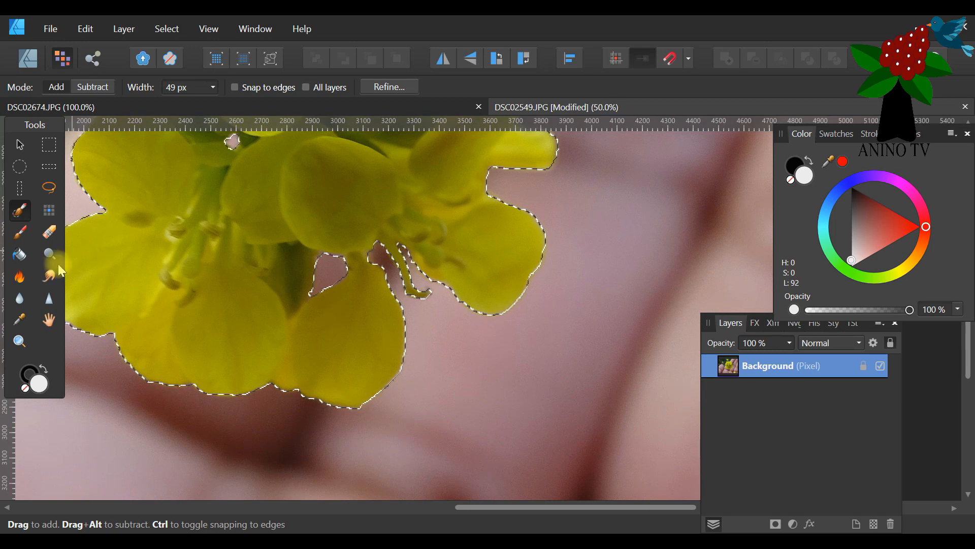
Unlock the Background layer of the flower photo.
{"action": "left_click", "coordinate": [18, 341]}
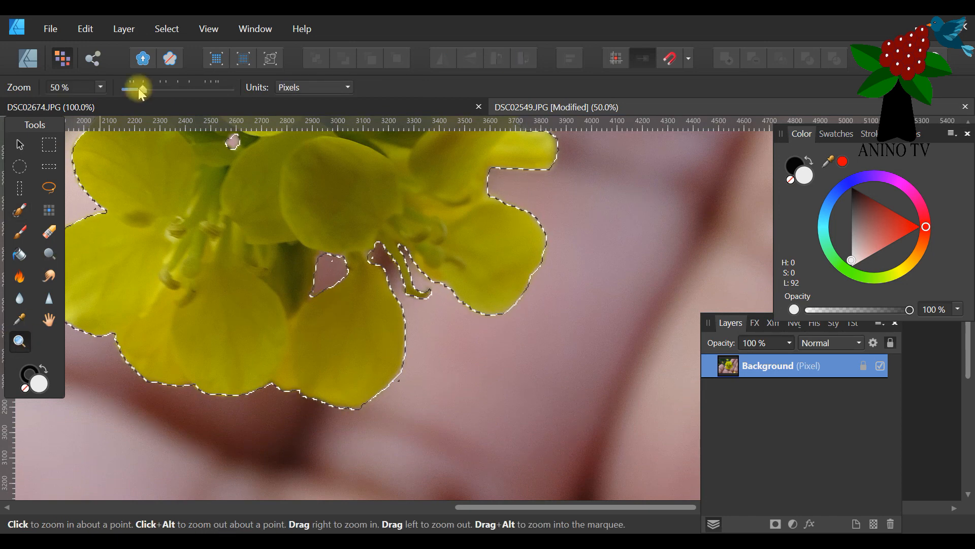
{"action": "left_click_drag", "start_coordinate": [141, 94], "coordinate": [126, 95]}
{"action": "left_click", "coordinate": [458, 208]}
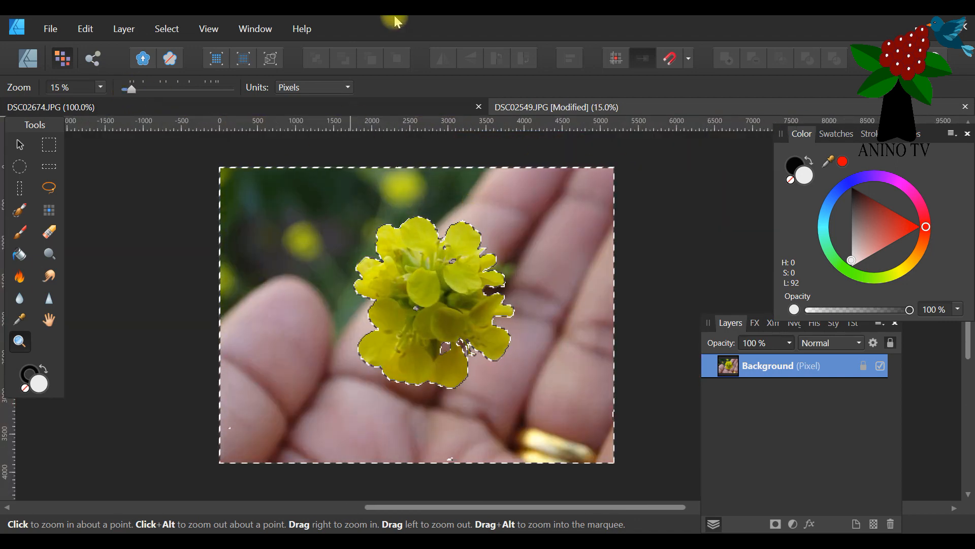
{"action": "left_click", "coordinate": [21, 146]}
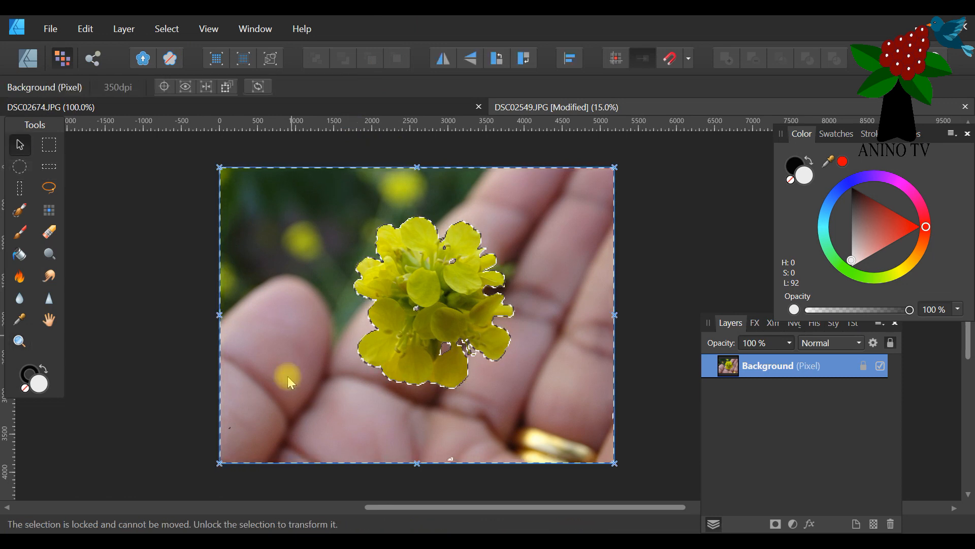
{"action": "left_click_drag", "start_coordinate": [733, 327], "coordinate": [173, 193]}
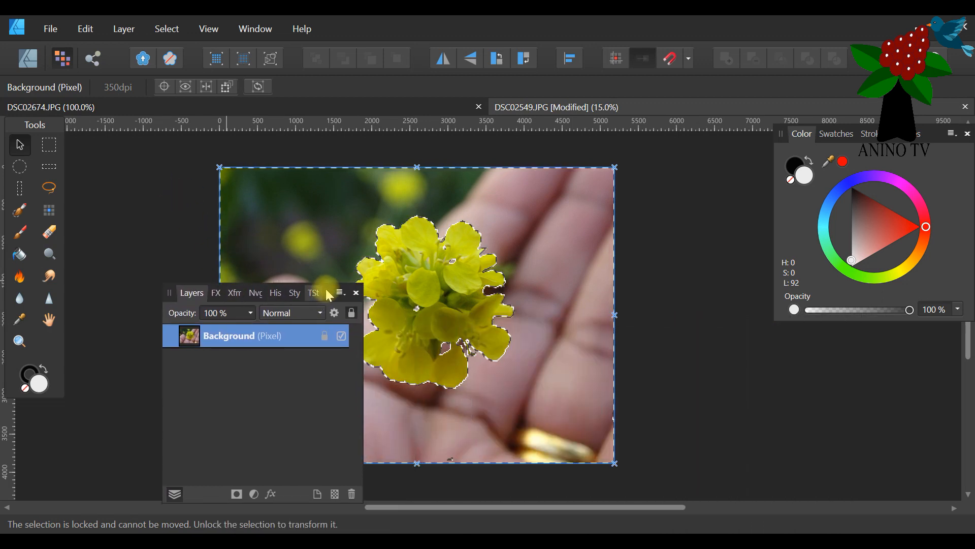
{"action": "left_click_drag", "start_coordinate": [326, 292], "coordinate": [311, 246]}
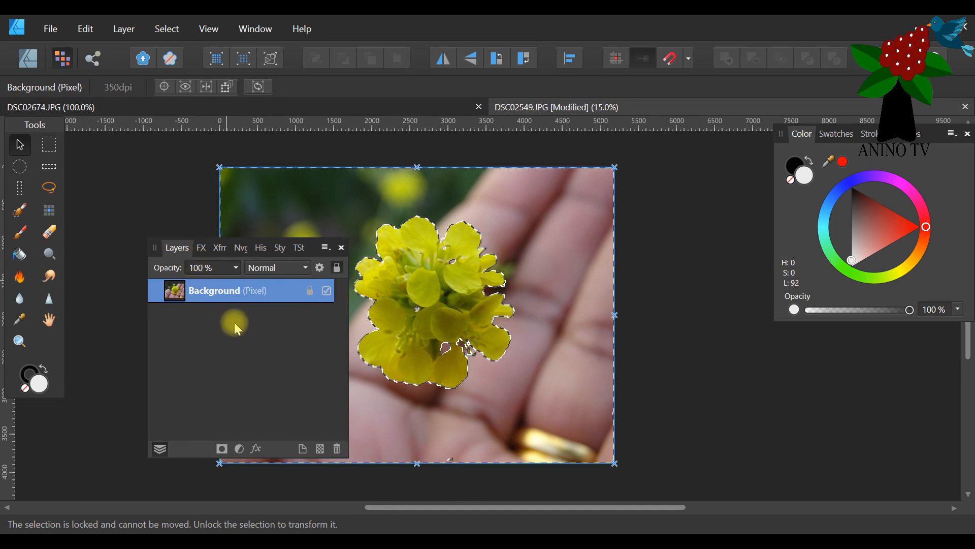
{"action": "left_click", "coordinate": [299, 300]}
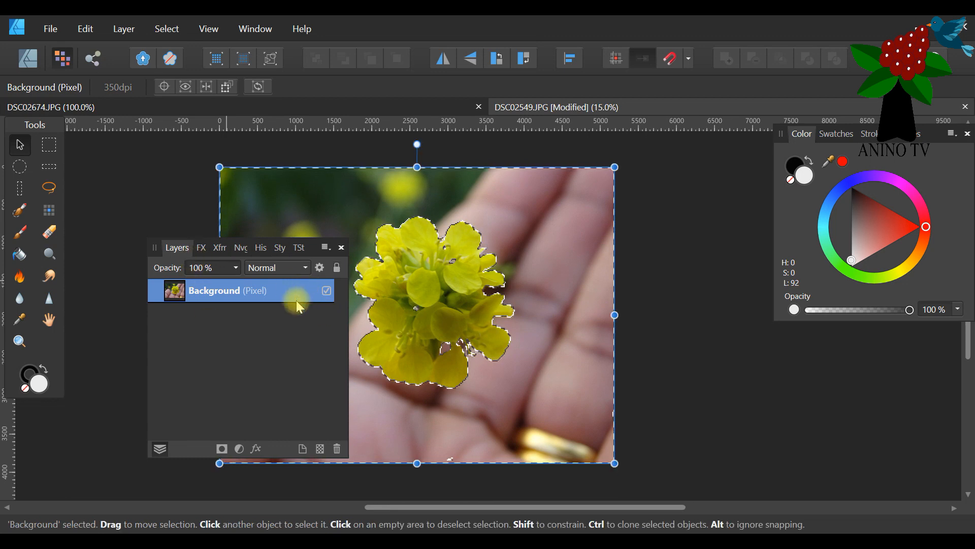
{"action": "left_click_drag", "start_coordinate": [315, 249], "coordinate": [820, 278]}
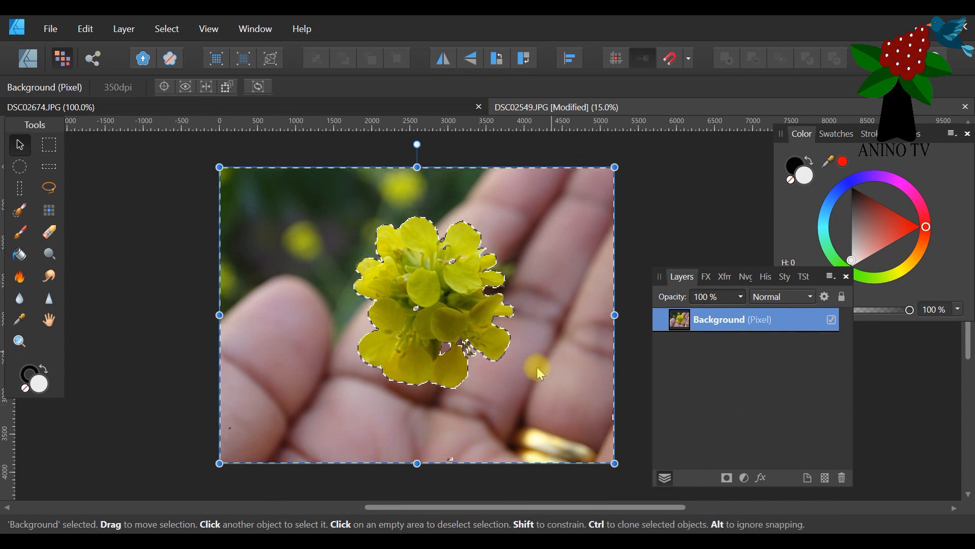
Examine the selection outline around the flower, the gaps between its petals and the photo's borders for missed areas.
{"action": "left_click", "coordinate": [19, 232]}
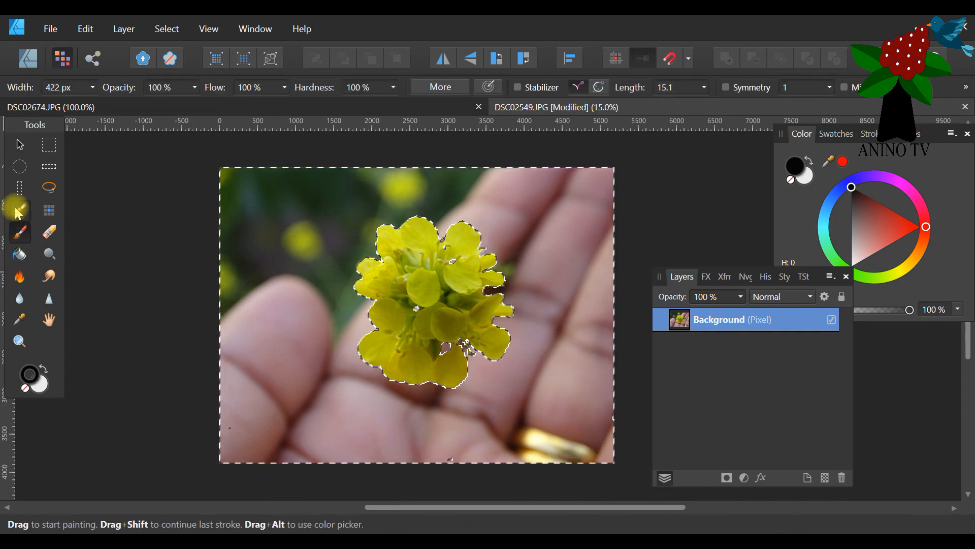
{"action": "left_click", "coordinate": [19, 210]}
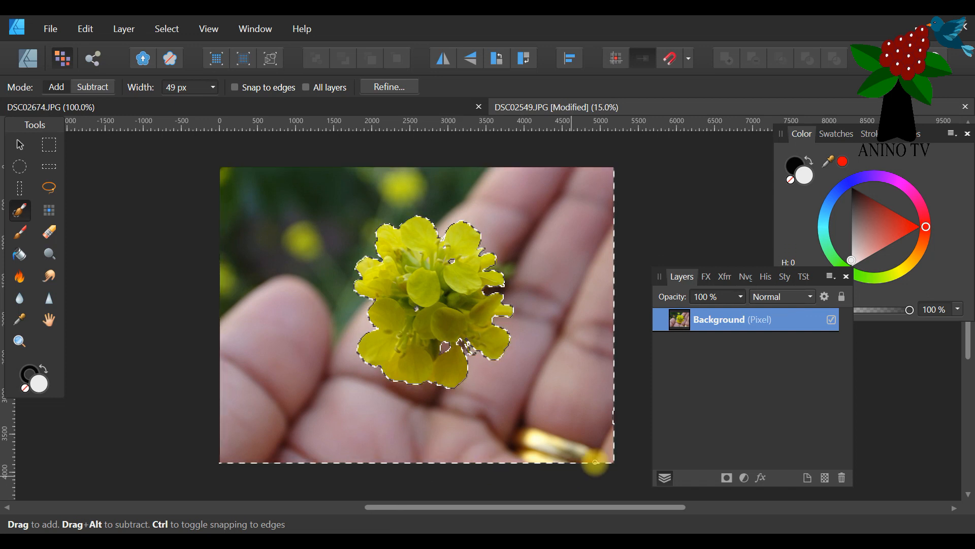
{"action": "left_click", "coordinate": [19, 341]}
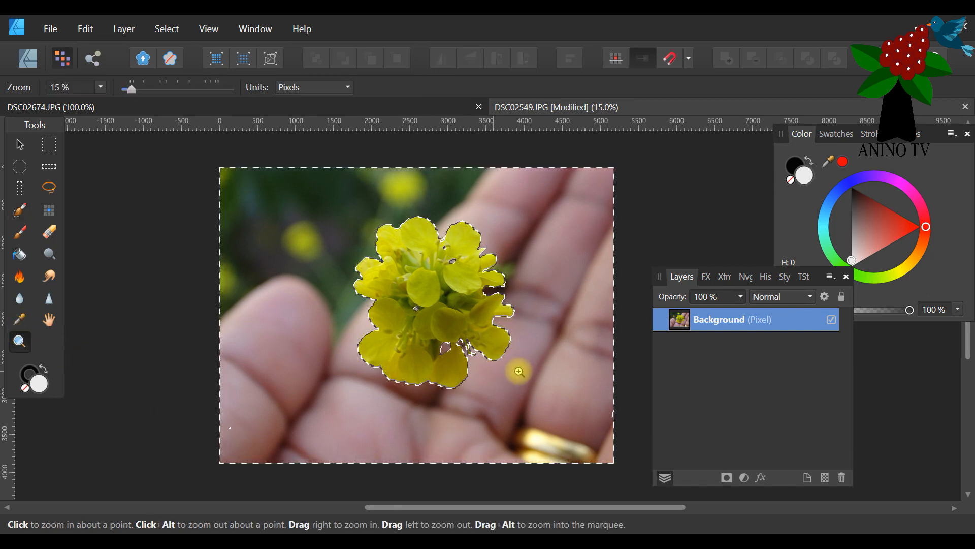
{"action": "left_click", "coordinate": [518, 370]}
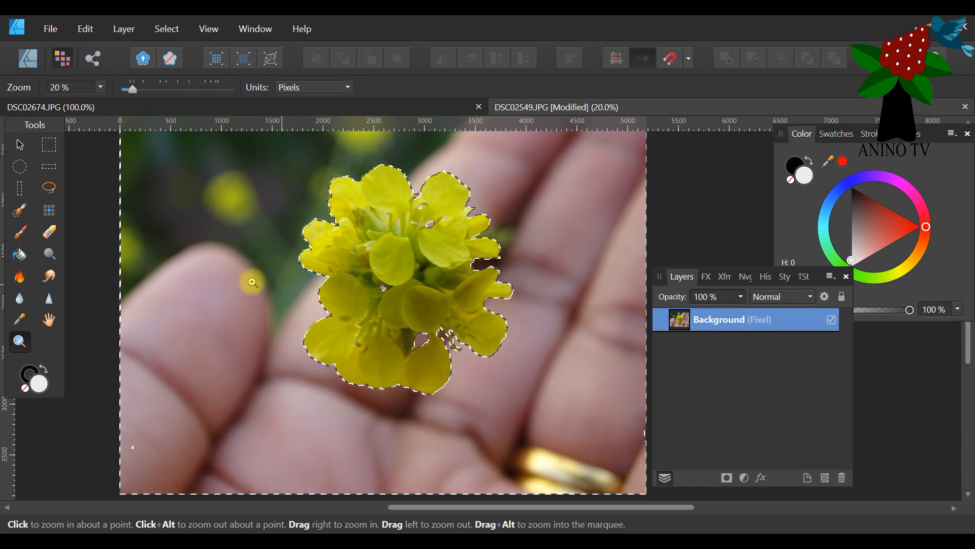
{"action": "left_click", "coordinate": [19, 210]}
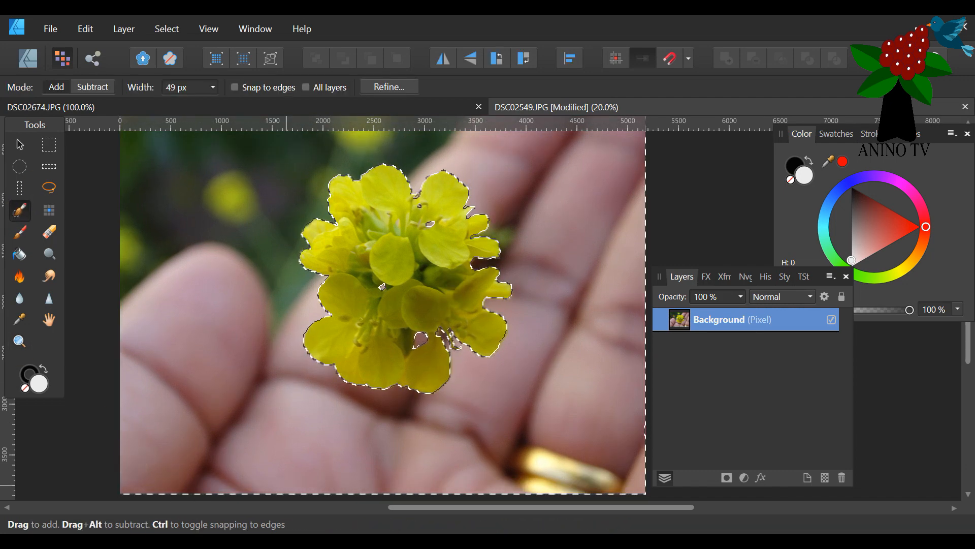
{"action": "scroll", "coordinate": [570, 316], "scroll_direction": "up", "scroll_amount": 3}
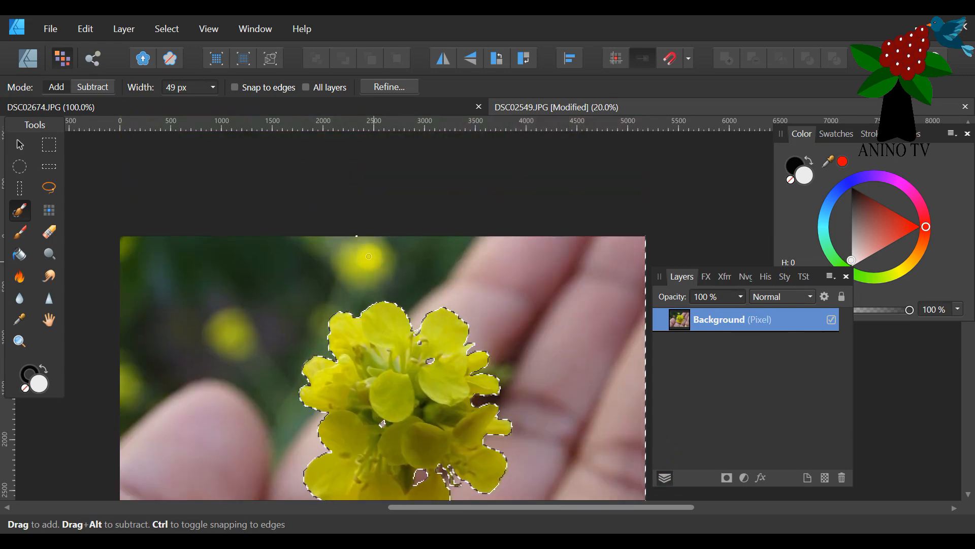
{"action": "scroll", "coordinate": [516, 261], "scroll_direction": "down", "scroll_amount": 5}
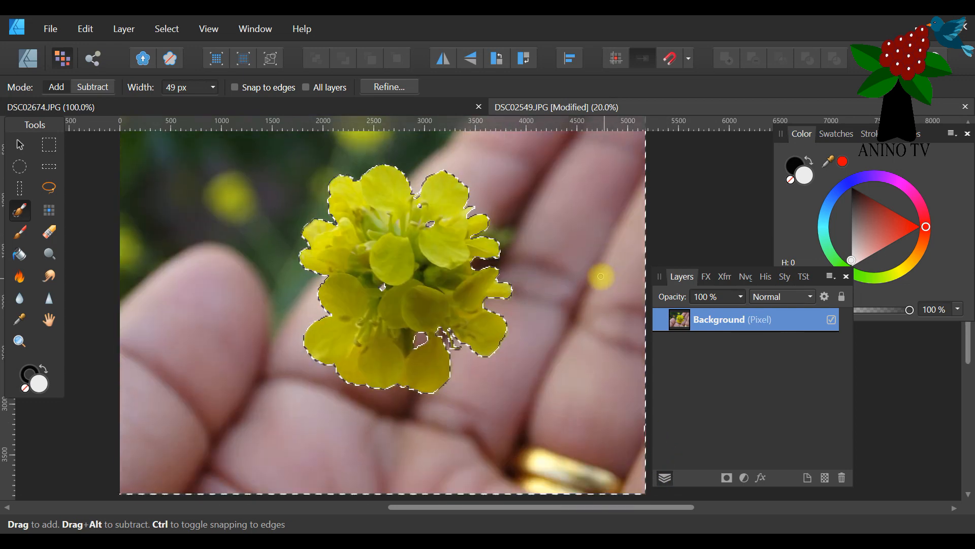
{"action": "scroll", "coordinate": [527, 263], "scroll_direction": "up", "scroll_amount": 1}
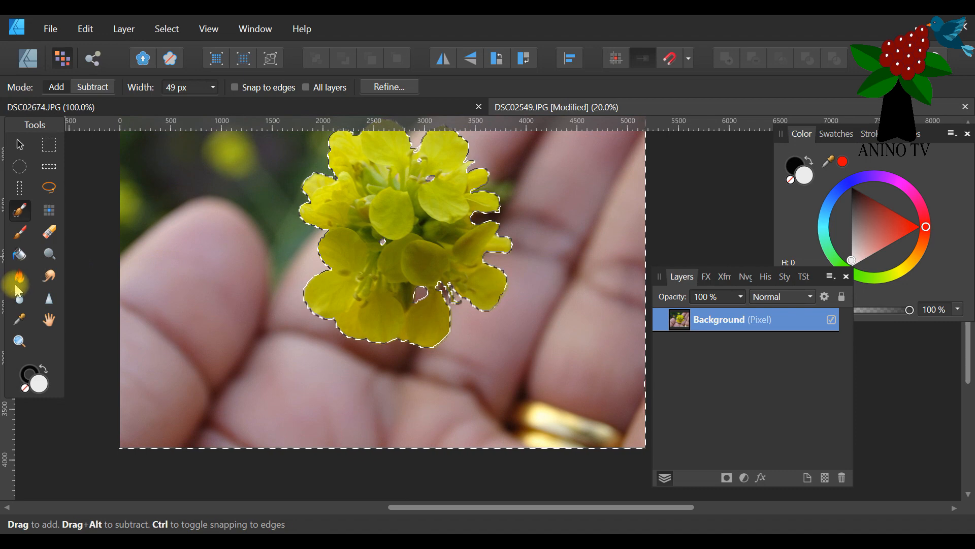
{"action": "left_click", "coordinate": [20, 342]}
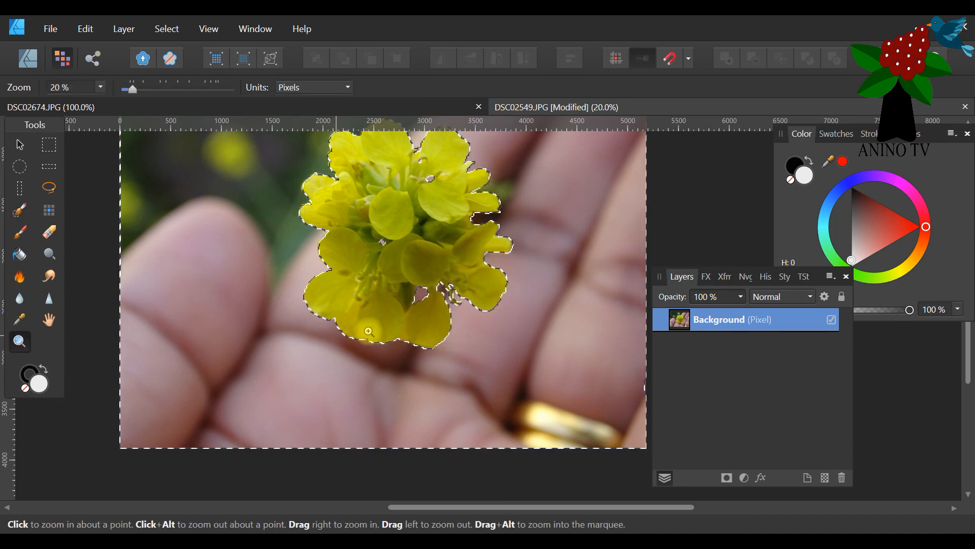
{"action": "left_click", "coordinate": [440, 325]}
{"action": "scroll", "coordinate": [474, 316], "scroll_direction": "up", "scroll_amount": 3}
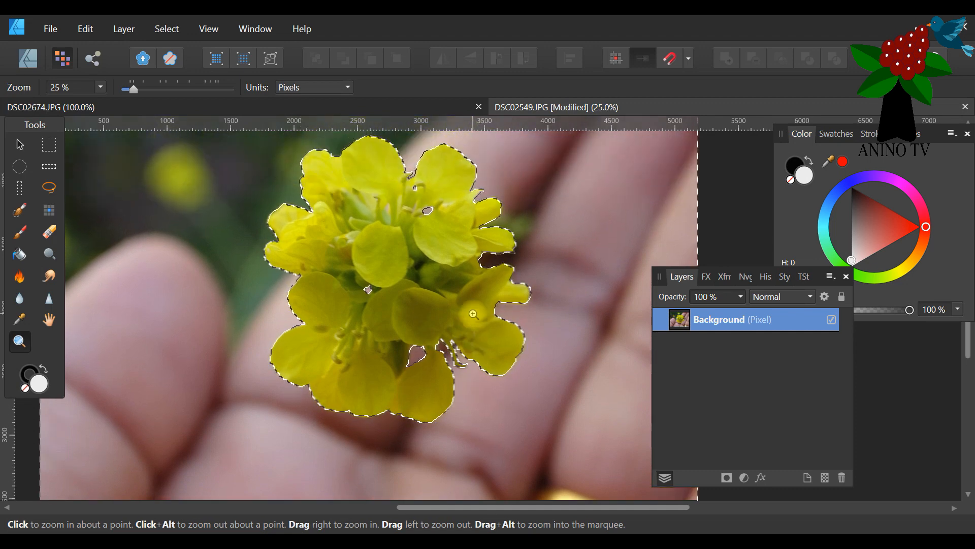
{"action": "left_click_drag", "start_coordinate": [669, 300], "coordinate": [762, 311]}
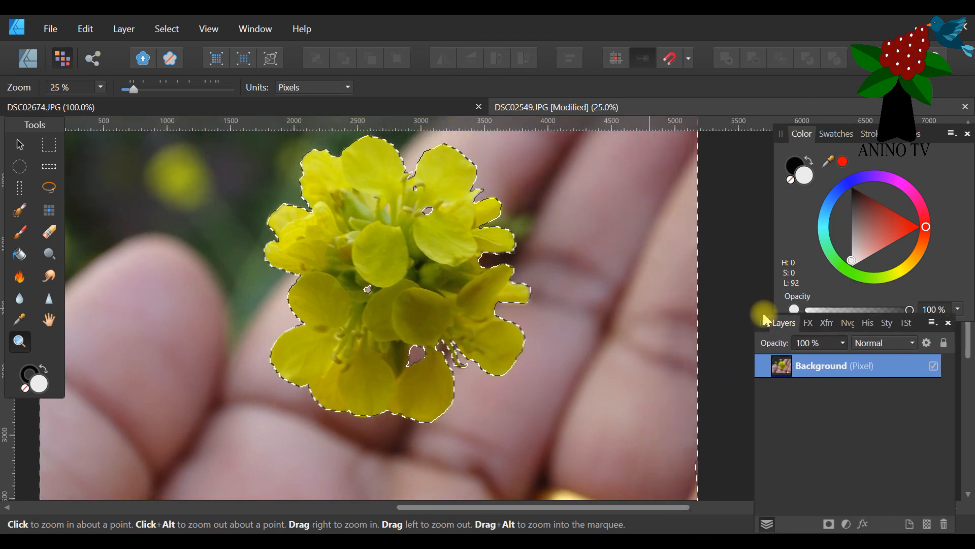
{"action": "scroll", "coordinate": [584, 295], "scroll_direction": "up", "scroll_amount": 6}
{"action": "scroll", "coordinate": [555, 294], "scroll_direction": "down", "scroll_amount": 3}
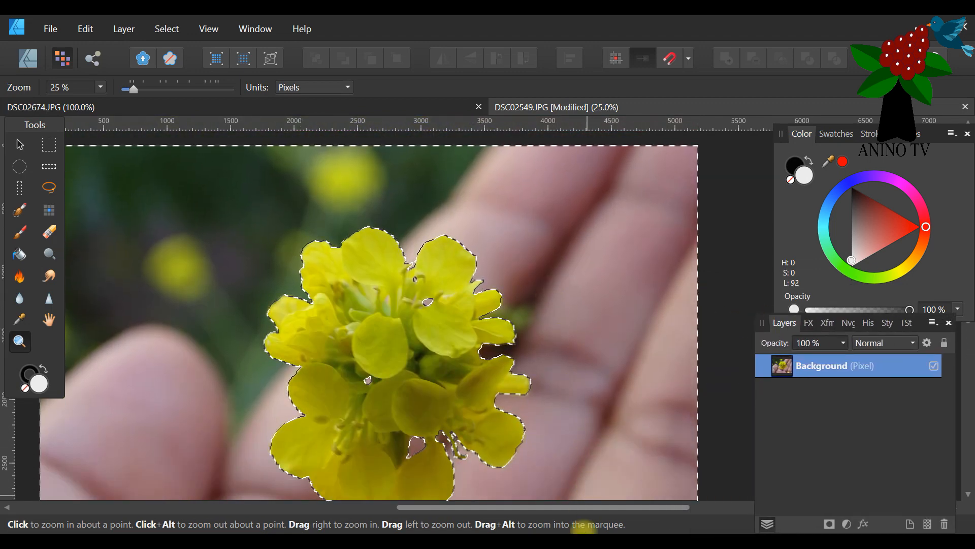
{"action": "left_click_drag", "start_coordinate": [584, 506], "coordinate": [632, 507]}
{"action": "scroll", "coordinate": [671, 399], "scroll_direction": "down", "scroll_amount": 4}
{"action": "scroll", "coordinate": [625, 487], "scroll_direction": "down", "scroll_amount": 4}
{"action": "scroll", "coordinate": [549, 440], "scroll_direction": "up", "scroll_amount": 5}
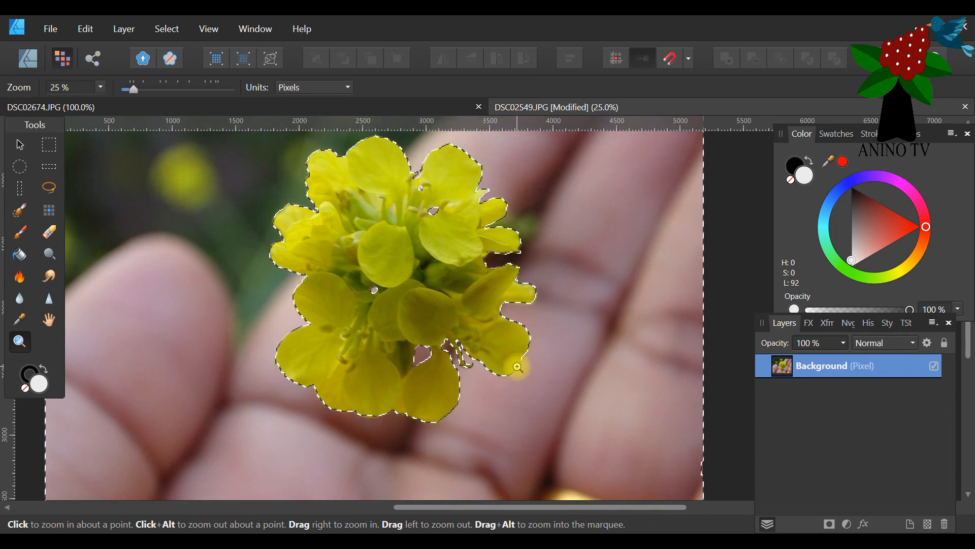
{"action": "scroll", "coordinate": [516, 366], "scroll_direction": "down", "scroll_amount": 5}
{"action": "scroll", "coordinate": [305, 328], "scroll_direction": "up", "scroll_amount": 5}
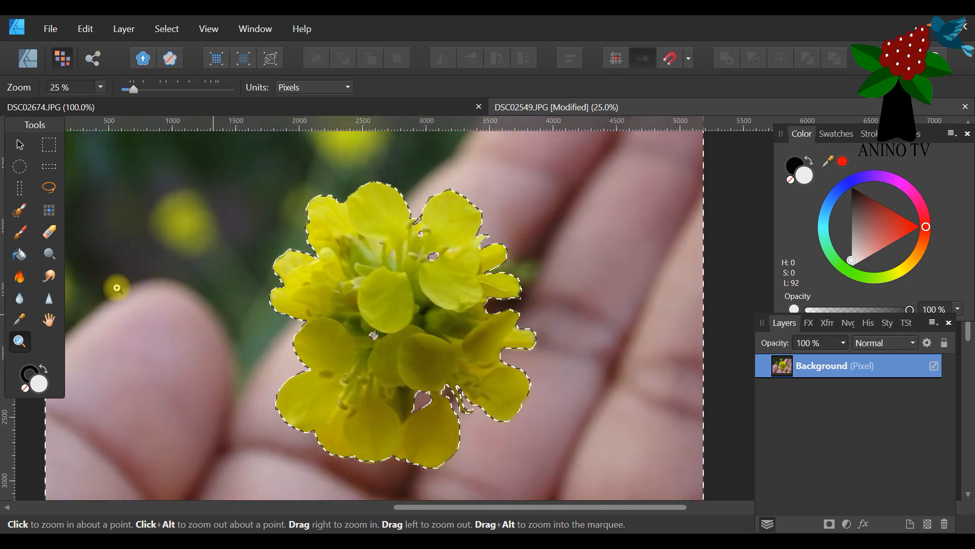
Open the Refine Selection settings for the selected background with the Selection Brush active.
{"action": "left_click", "coordinate": [217, 34]}
{"action": "mouse_move", "coordinate": [187, 44]}
{"action": "left_click", "coordinate": [289, 79]}
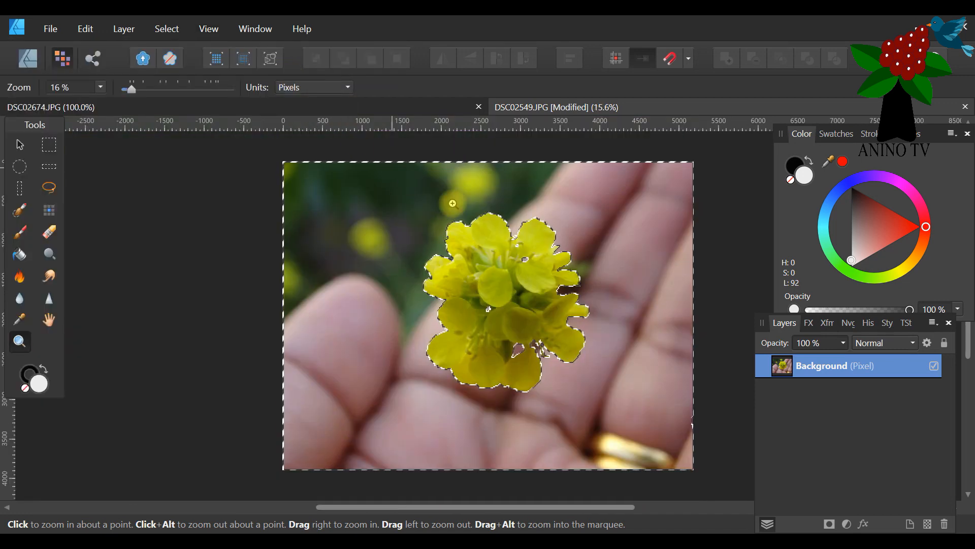
{"action": "mouse_move", "coordinate": [467, 517]}
{"action": "left_mouse_down"}
{"action": "mouse_move", "coordinate": [483, 518]}
{"action": "mouse_move", "coordinate": [470, 515]}
{"action": "left_mouse_up"}
{"action": "left_click", "coordinate": [18, 145]}
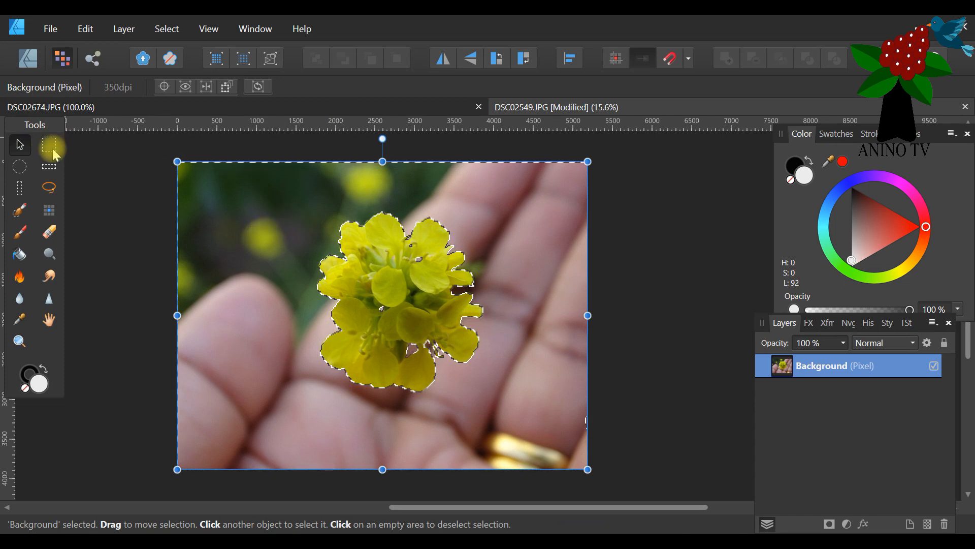
{"action": "left_click", "coordinate": [19, 210]}
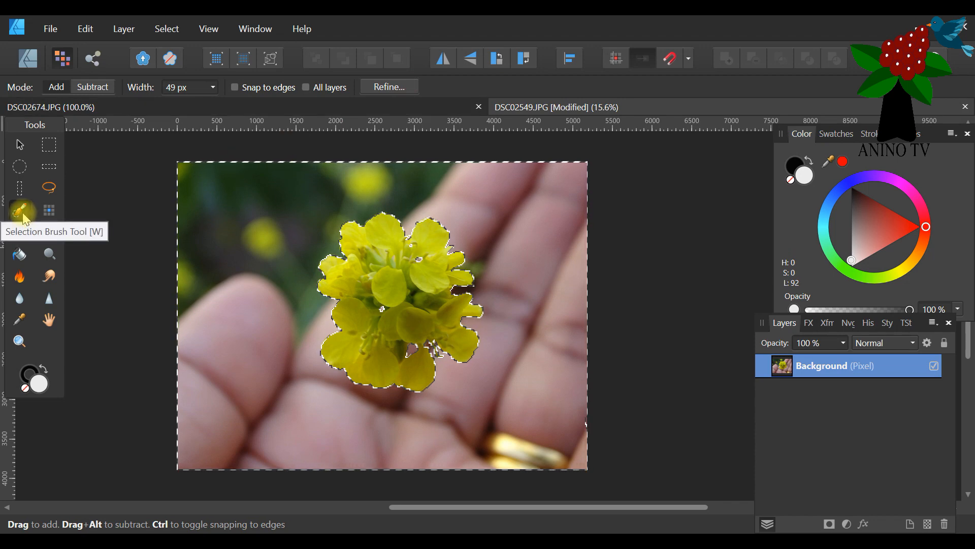
{"action": "left_click", "coordinate": [384, 89]}
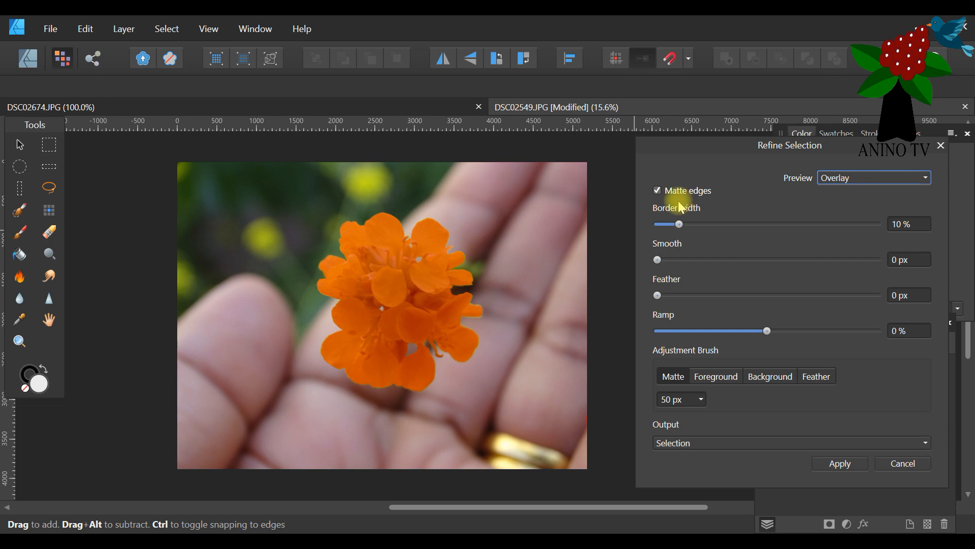
{"action": "left_click_drag", "start_coordinate": [680, 147], "coordinate": [131, 133]}
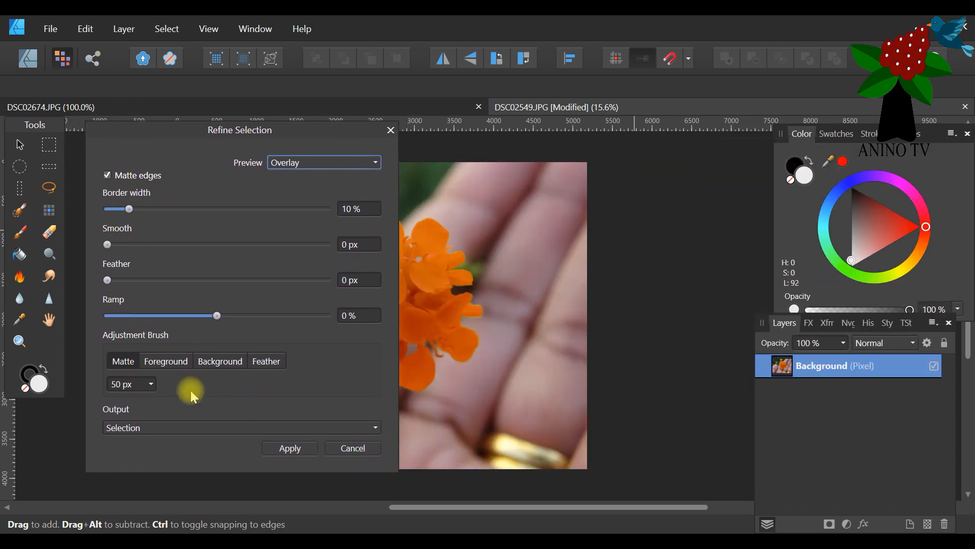
{"action": "left_click_drag", "start_coordinate": [117, 131], "coordinate": [664, 141]}
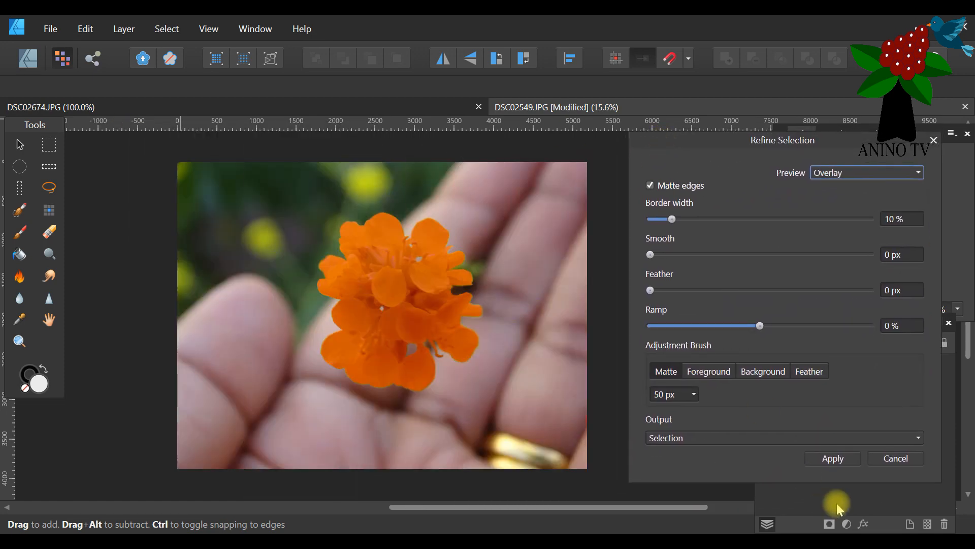
{"action": "left_click", "coordinate": [879, 462]}
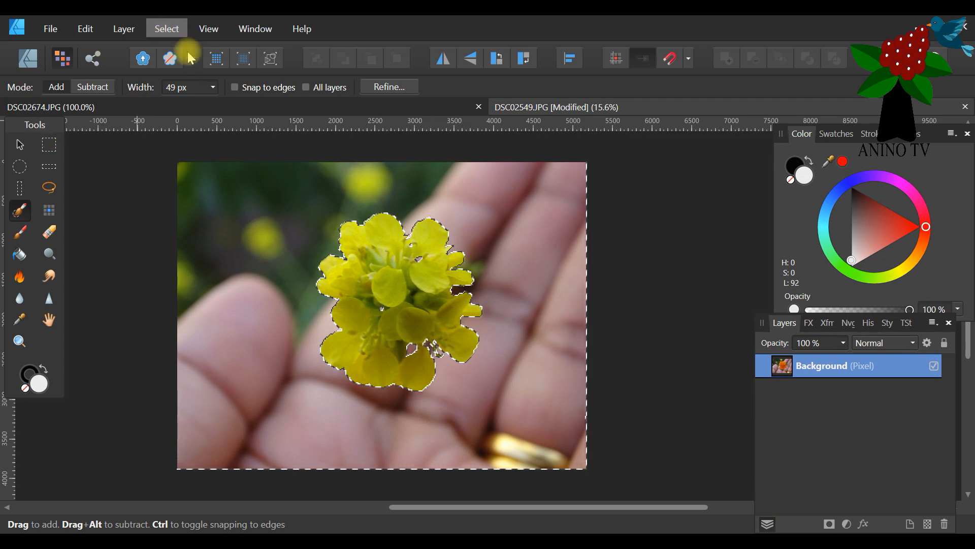
Try Grow/Shrink on the background selection with radii of -56.9 px and 132.7 px, then cancel it.
{"action": "left_click", "coordinate": [161, 32]}
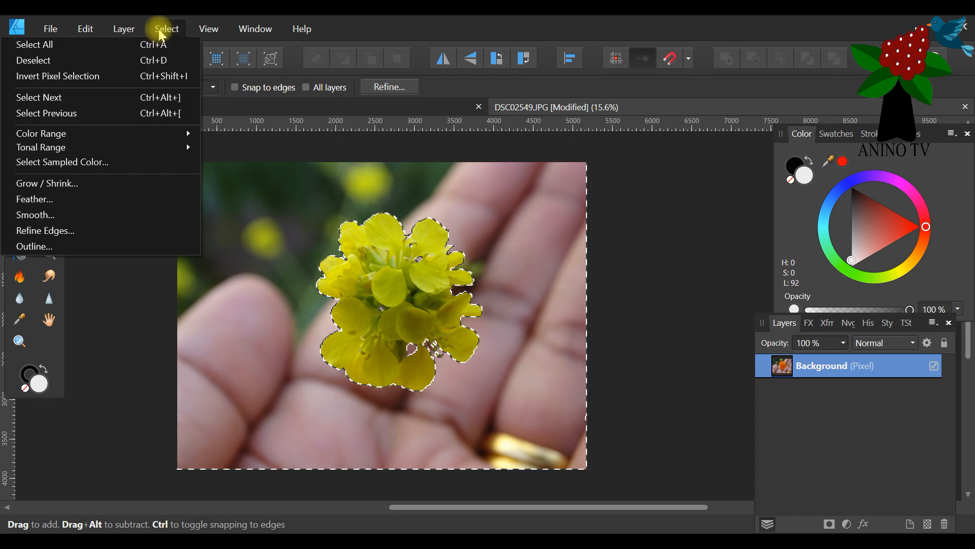
{"action": "left_click", "coordinate": [110, 190]}
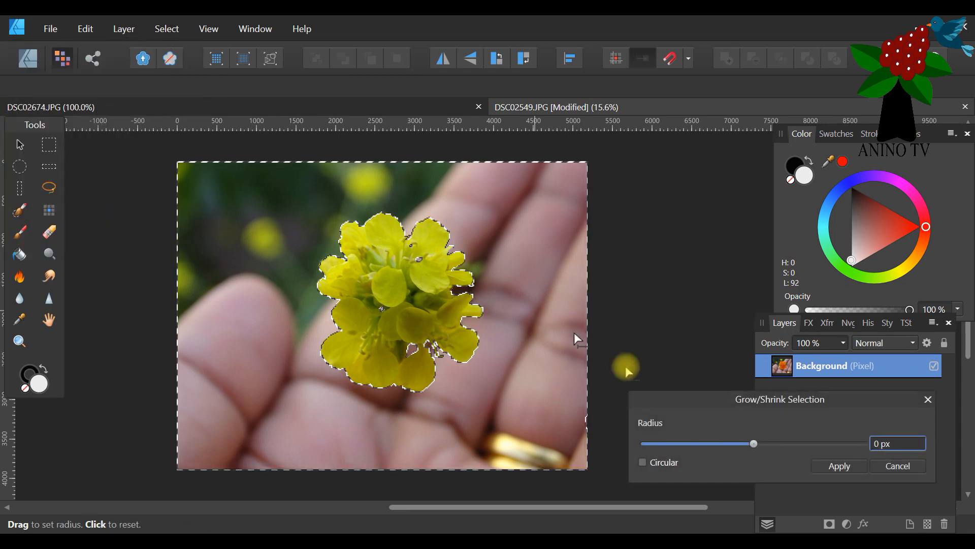
{"action": "left_click_drag", "start_coordinate": [709, 409], "coordinate": [614, 230]}
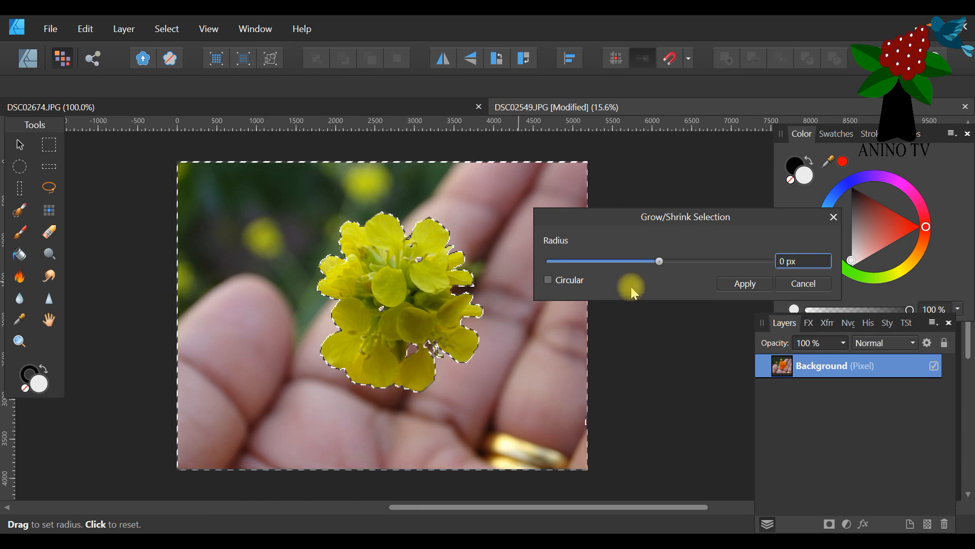
{"action": "left_click_drag", "start_coordinate": [603, 219], "coordinate": [193, 177]}
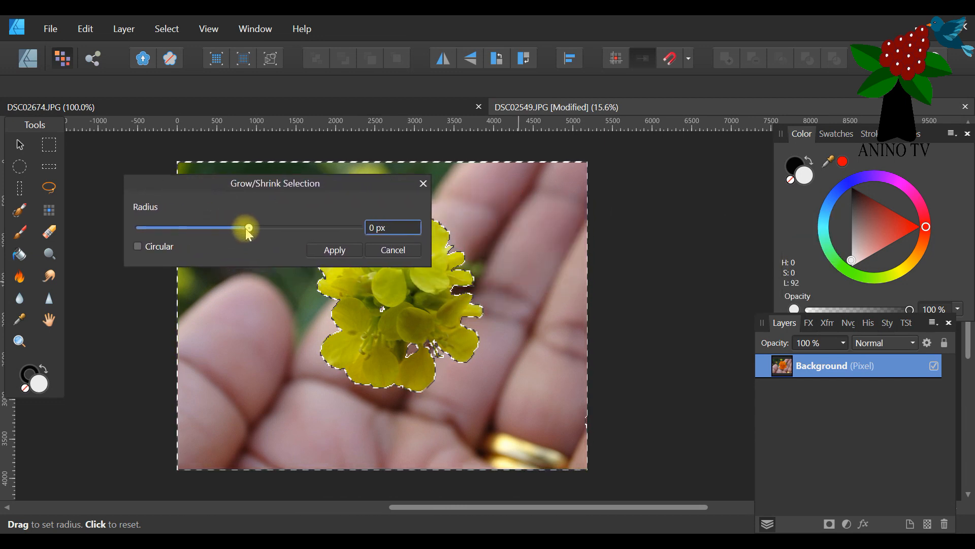
{"action": "left_click_drag", "start_coordinate": [248, 232], "coordinate": [243, 231]}
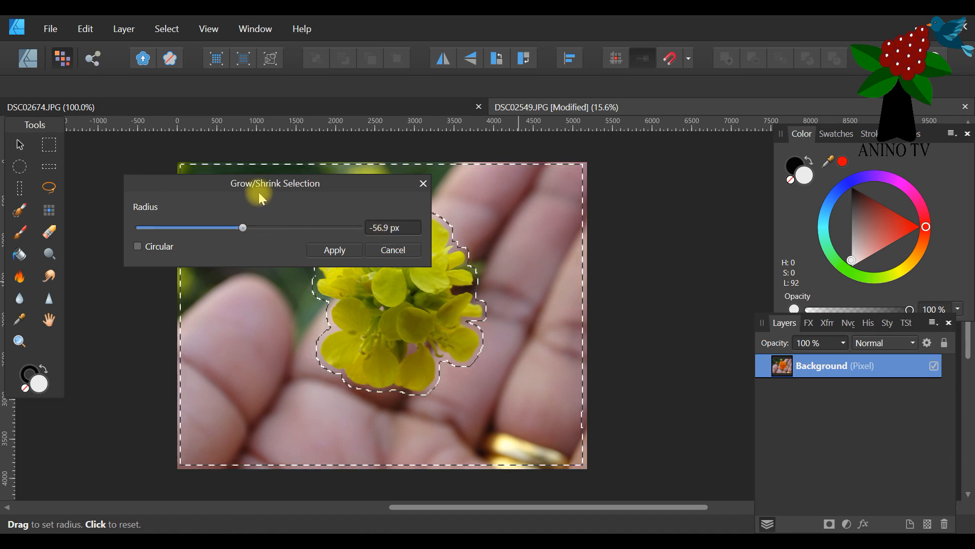
{"action": "left_click_drag", "start_coordinate": [249, 193], "coordinate": [672, 181]}
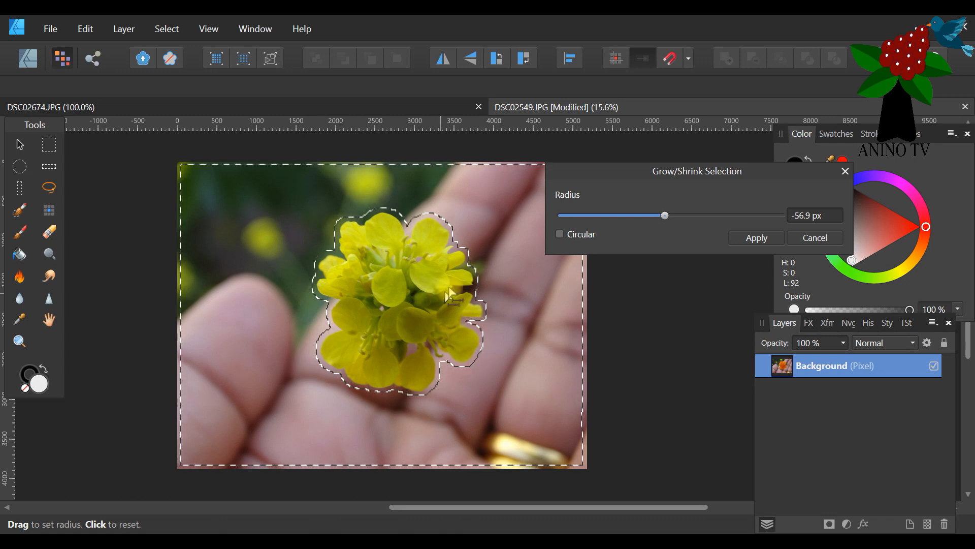
{"action": "left_click_drag", "start_coordinate": [668, 219], "coordinate": [141, 133]}
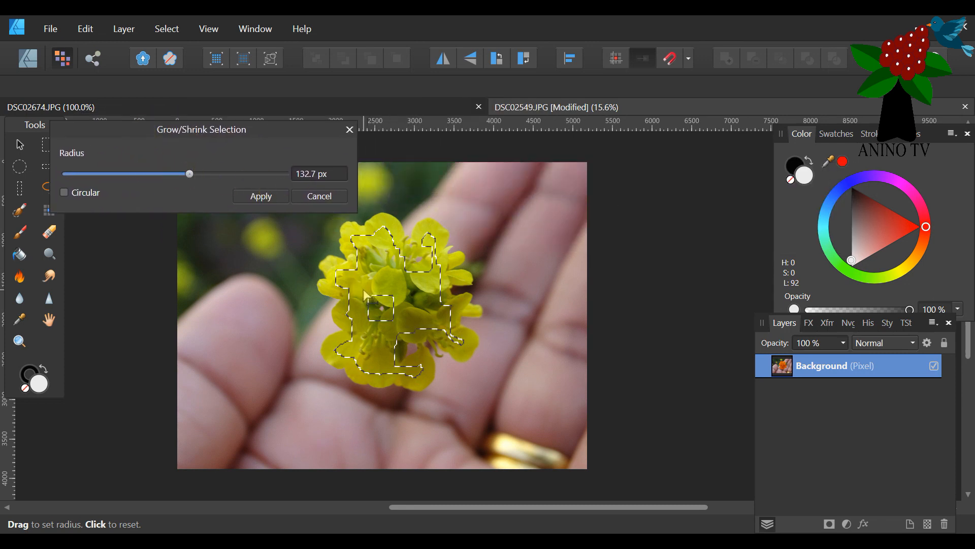
{"action": "left_click_drag", "start_coordinate": [144, 132], "coordinate": [608, 168]}
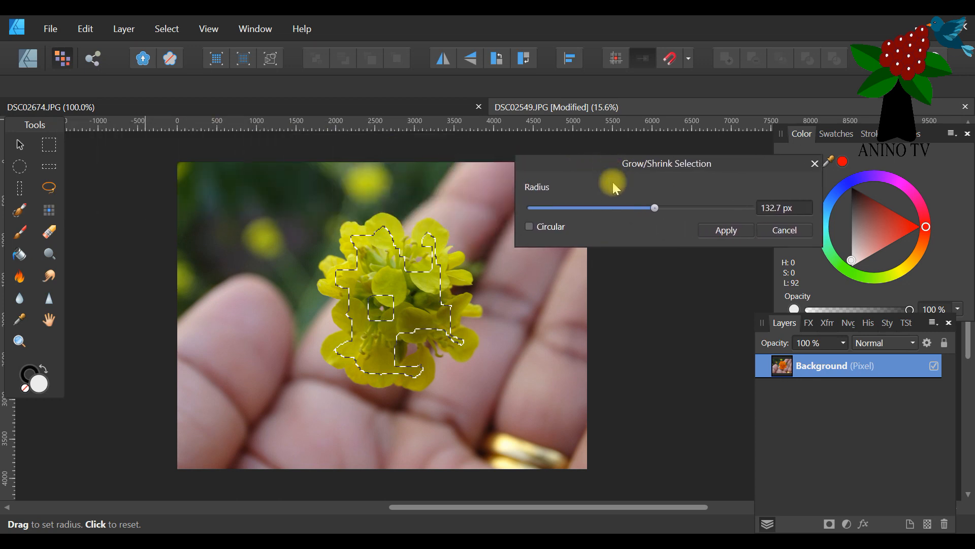
{"action": "left_click", "coordinate": [792, 230]}
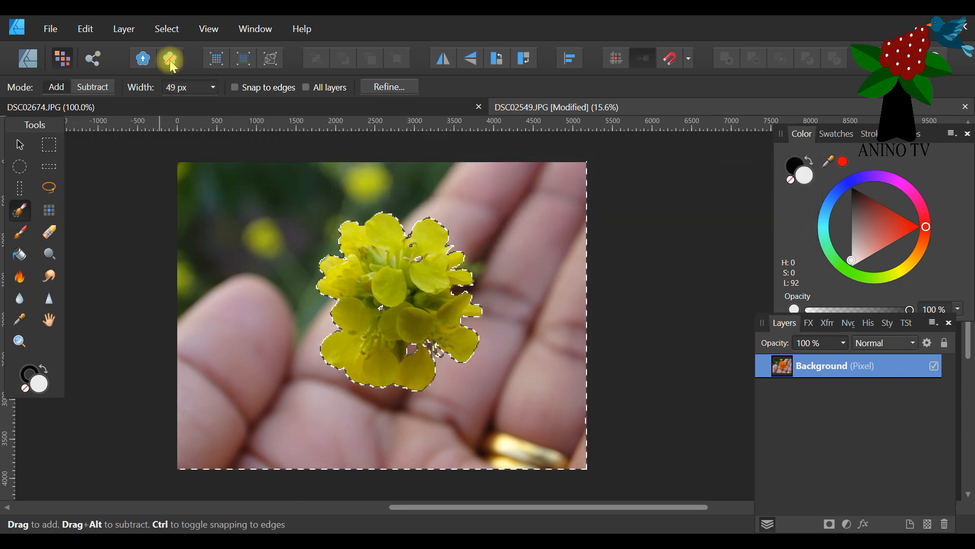
Invert the pixel selection back and forth between background and flower, ending with the flower selected.
{"action": "left_click", "coordinate": [166, 29]}
{"action": "left_click", "coordinate": [101, 77]}
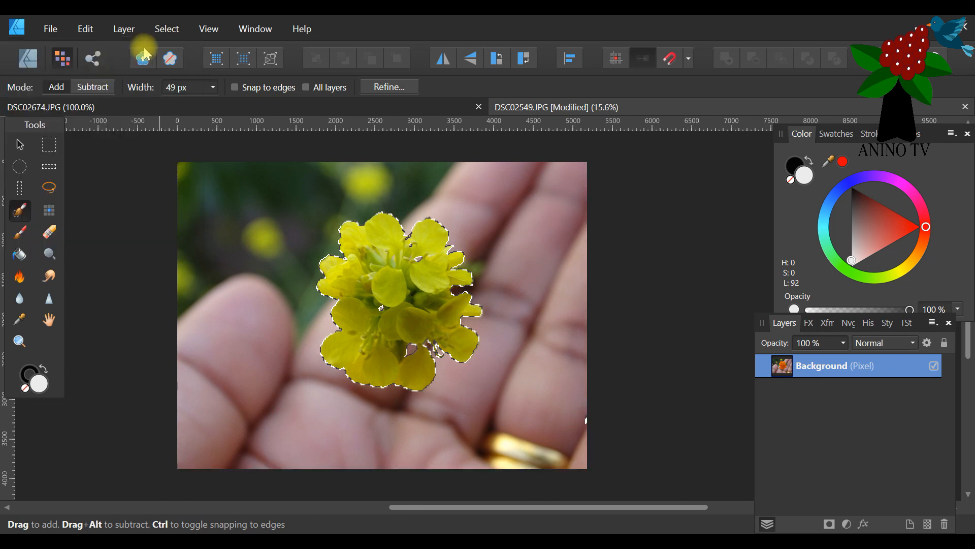
{"action": "left_click", "coordinate": [166, 29]}
{"action": "left_click", "coordinate": [88, 77]}
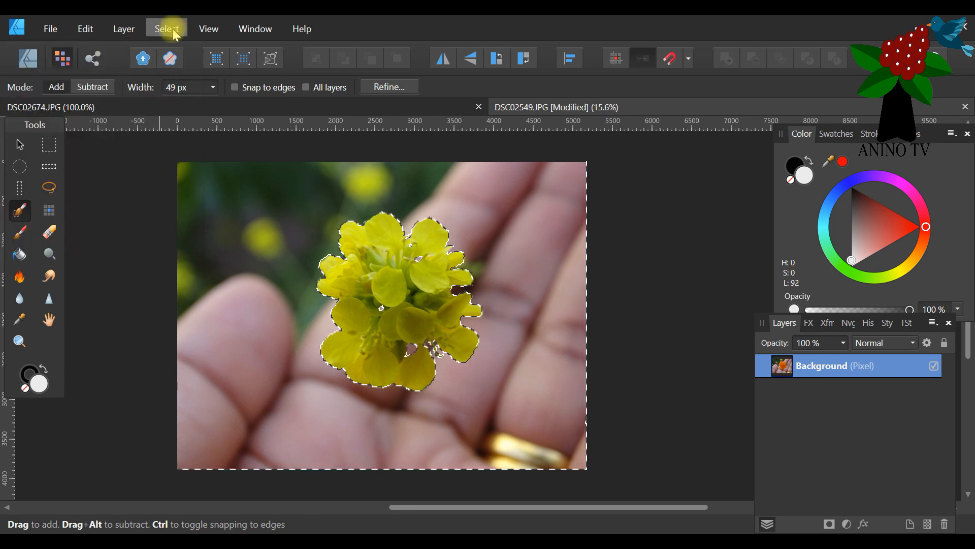
{"action": "left_click", "coordinate": [166, 29]}
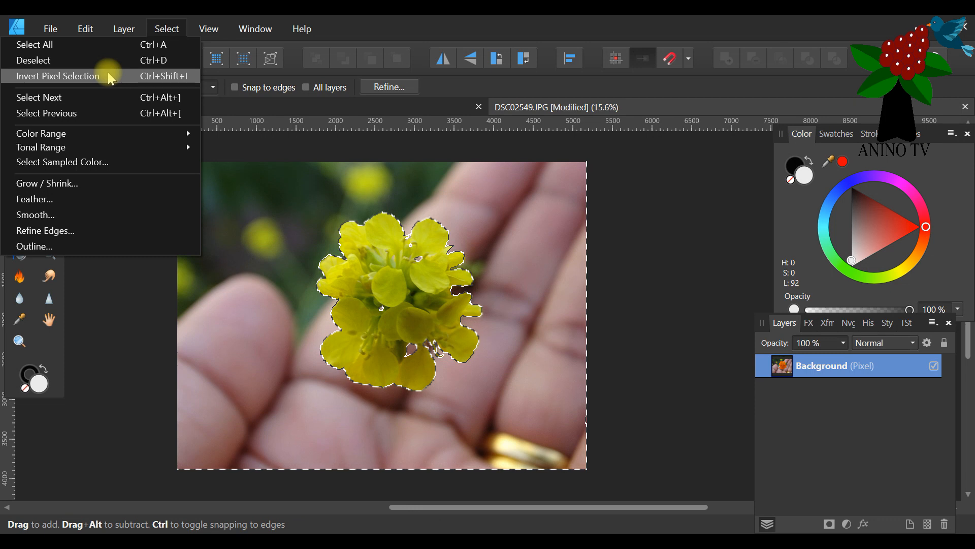
{"action": "left_click", "coordinate": [109, 74]}
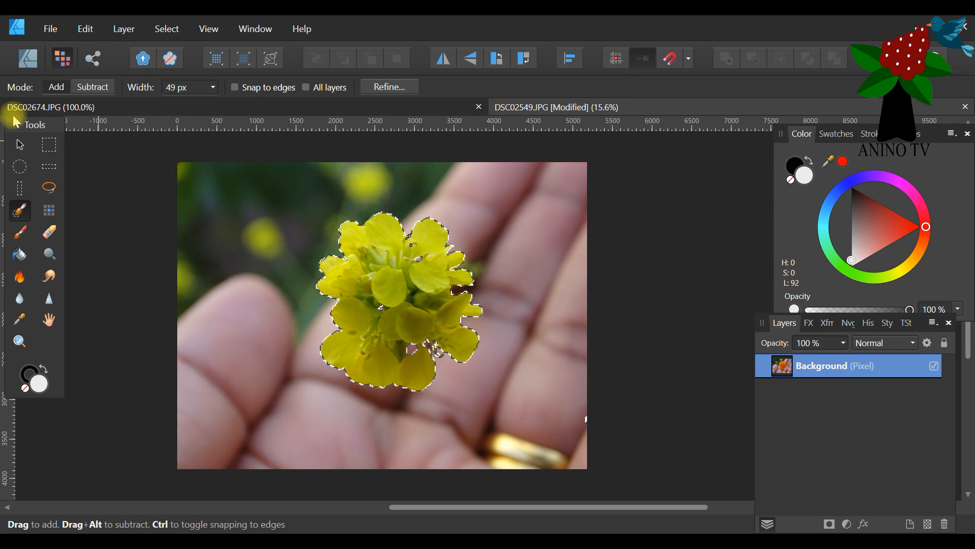
Try shrinking the flower selection with a radius of -23.7 px, cancel it, and invert the pixel selection back to the background.
{"action": "left_click", "coordinate": [166, 29]}
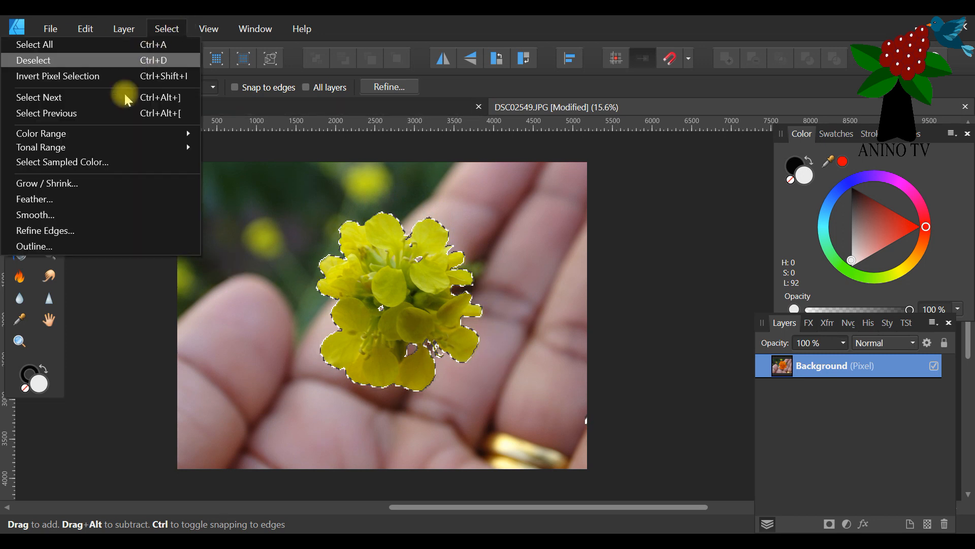
{"action": "left_click", "coordinate": [97, 181]}
{"action": "left_click_drag", "start_coordinate": [599, 168], "coordinate": [546, 147]}
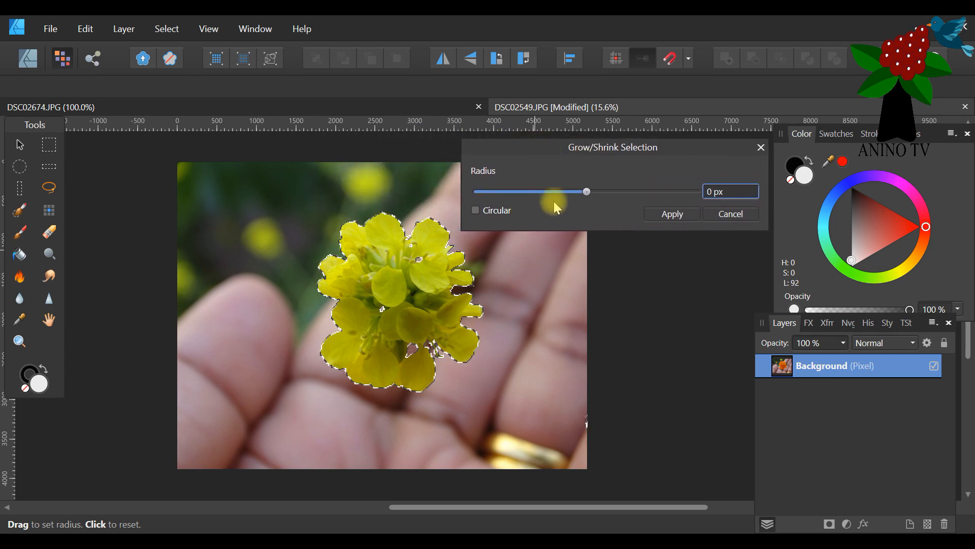
{"action": "mouse_move", "coordinate": [584, 194]}
{"action": "left_mouse_down"}
{"action": "mouse_move", "coordinate": [575, 193]}
{"action": "mouse_move", "coordinate": [611, 194]}
{"action": "mouse_move", "coordinate": [585, 194]}
{"action": "left_mouse_up"}
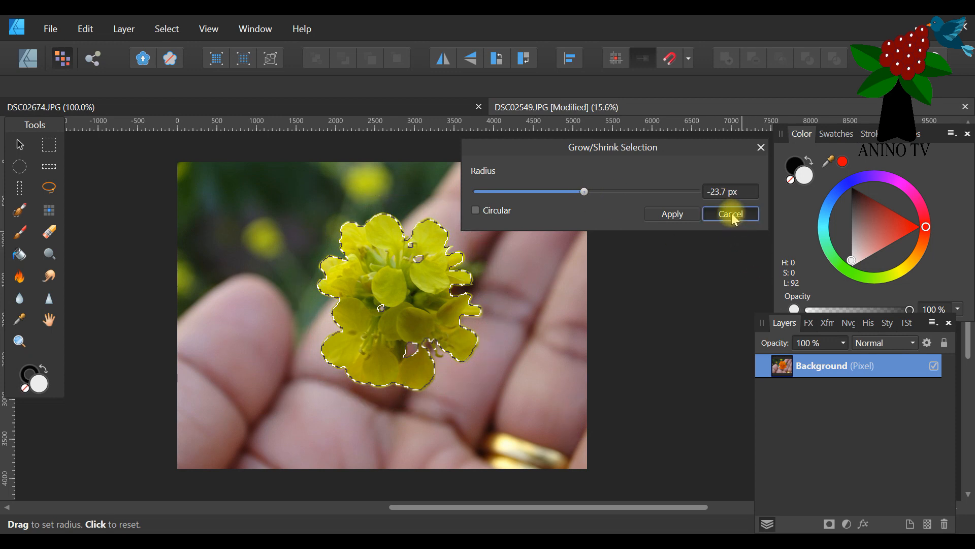
{"action": "left_click", "coordinate": [731, 214]}
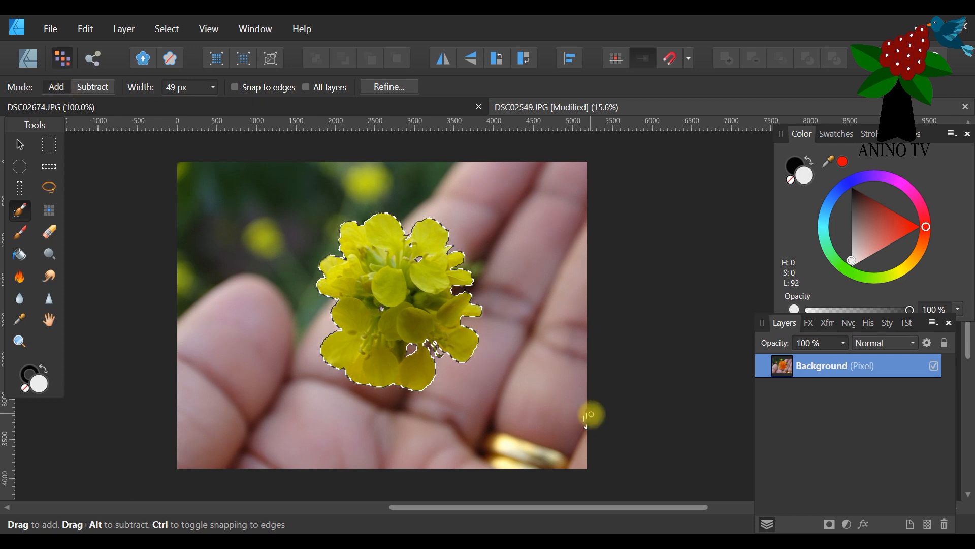
{"action": "left_click", "coordinate": [166, 29]}
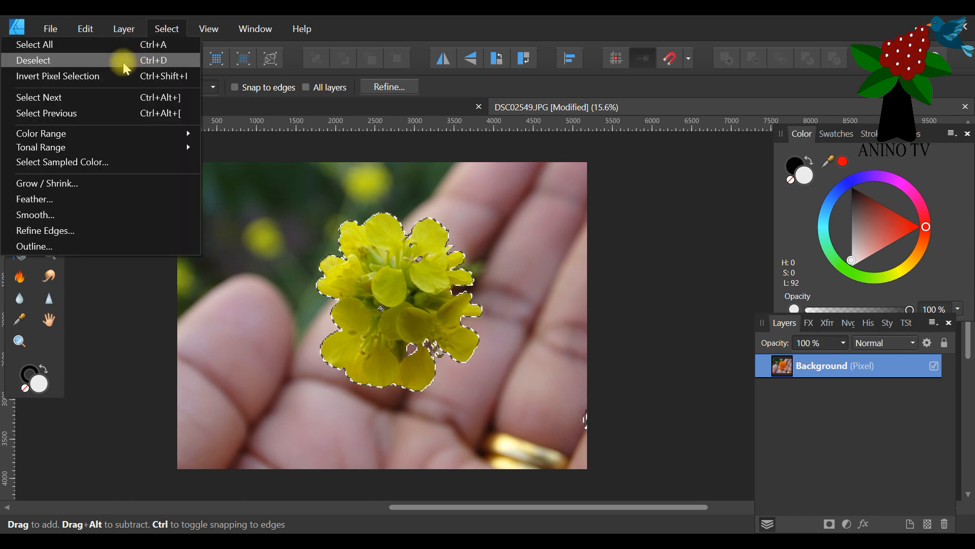
{"action": "left_click", "coordinate": [115, 76]}
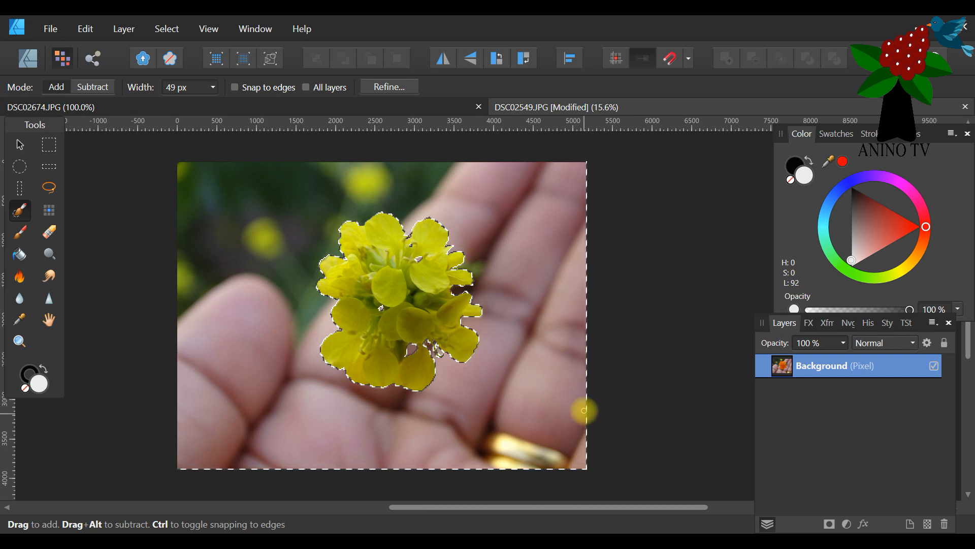
With the Move tool active, delete the selected background around the yellow flower.
{"action": "scroll", "coordinate": [643, 338], "scroll_direction": "up", "scroll_amount": 1}
{"action": "scroll", "coordinate": [567, 351], "scroll_direction": "down", "scroll_amount": 2}
{"action": "scroll", "coordinate": [567, 351], "scroll_direction": "up", "scroll_amount": 2}
{"action": "left_click", "coordinate": [17, 146]}
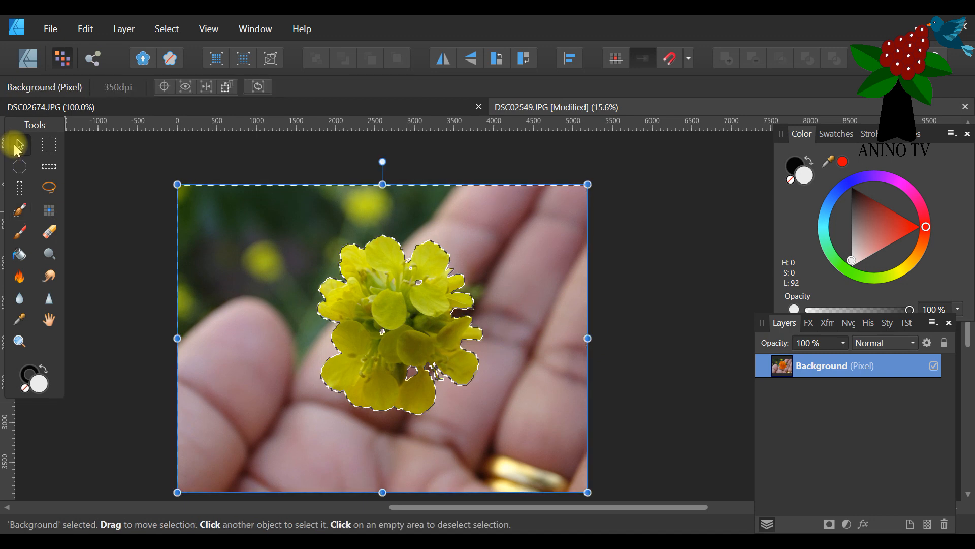
{"action": "scroll", "coordinate": [279, 258], "scroll_direction": "down", "scroll_amount": 2}
{"action": "scroll", "coordinate": [255, 258], "scroll_direction": "up", "scroll_amount": 1}
{"action": "left_click", "coordinate": [129, 254]}
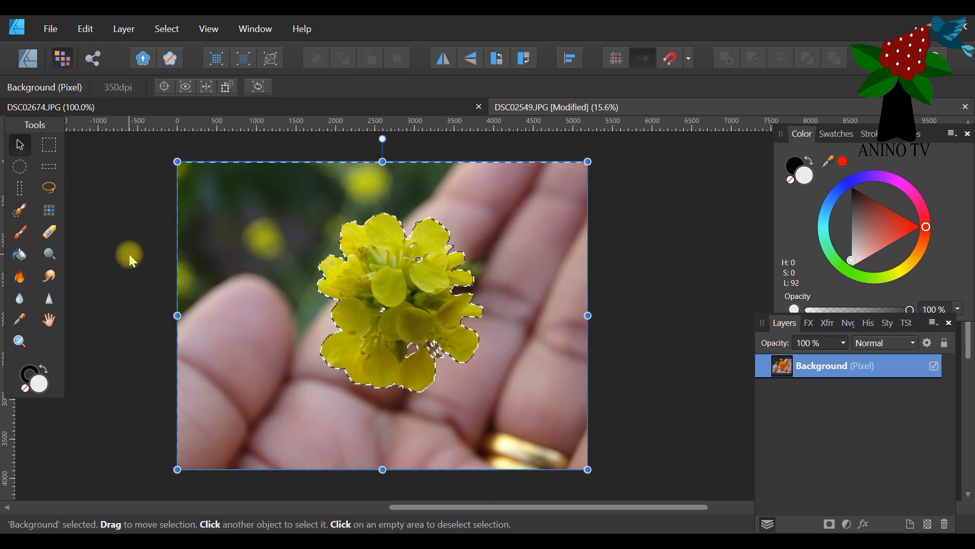
{"action": "key", "text": "Delete"}
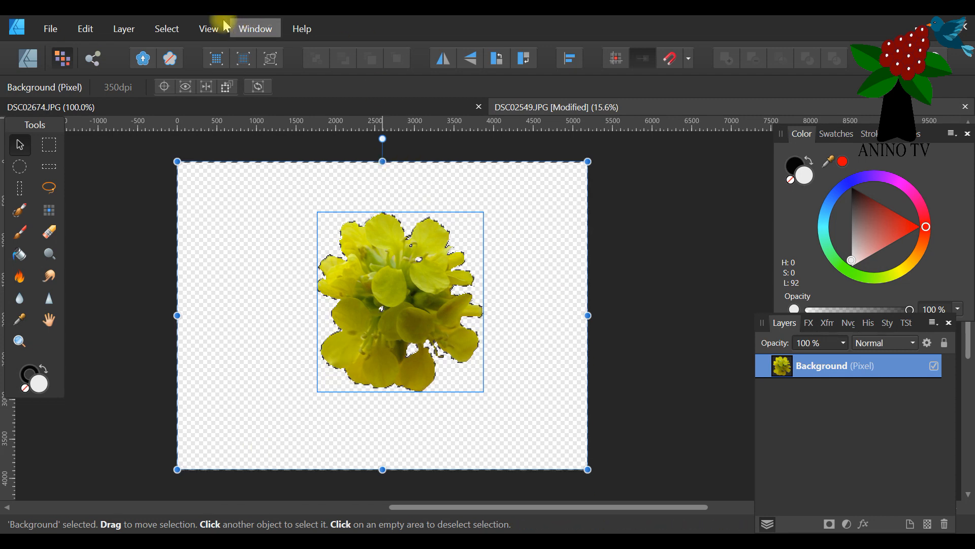
Deselect the pixel selection around the cut-out flower.
{"action": "left_click", "coordinate": [162, 29]}
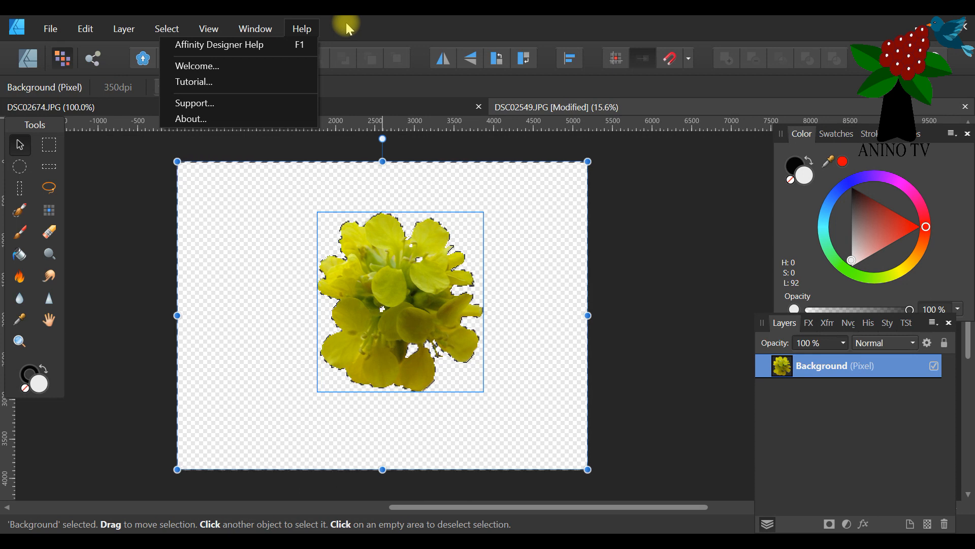
{"action": "left_click", "coordinate": [548, 19]}
{"action": "left_click", "coordinate": [161, 36]}
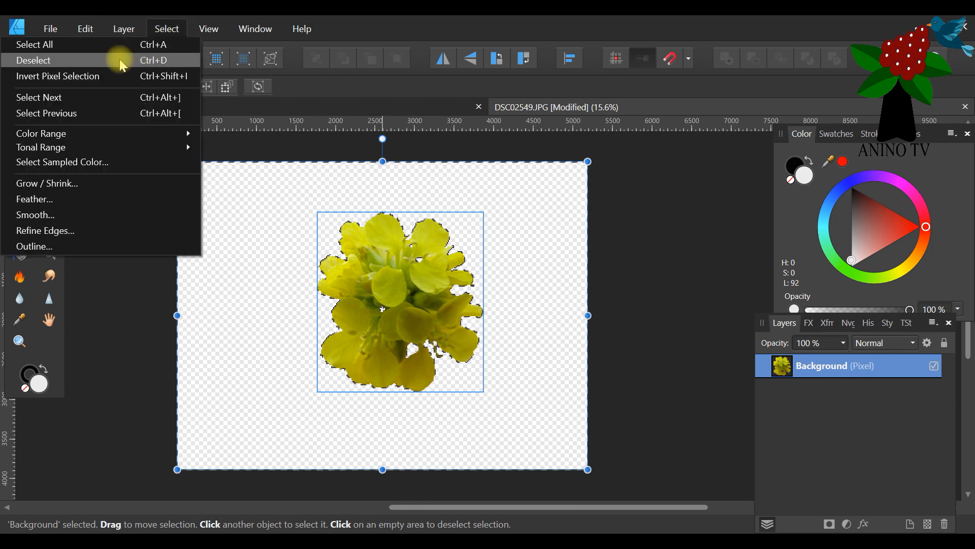
{"action": "left_click", "coordinate": [118, 60]}
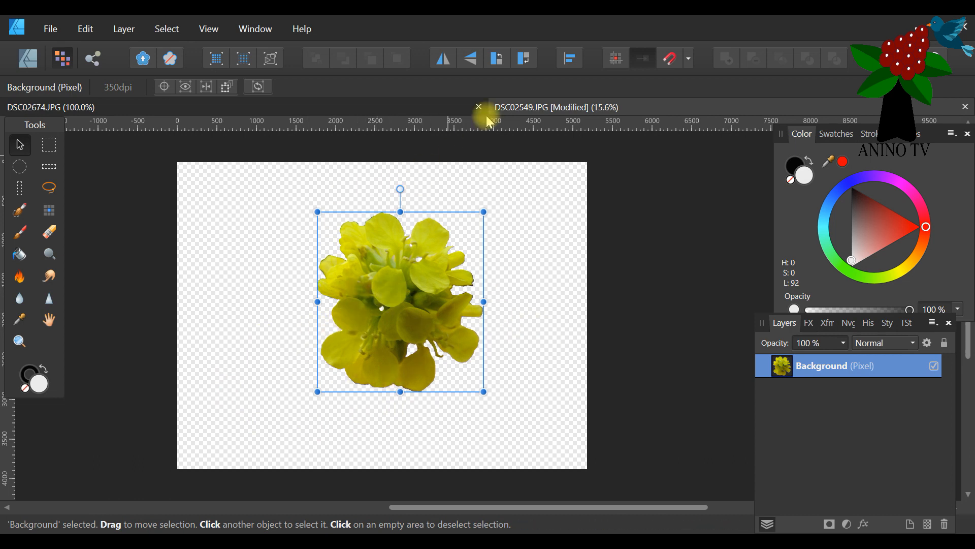
Save the cut-out as an Affinity file named "yellow flower tube for decorative edge" in the current pictures folder.
{"action": "left_click", "coordinate": [52, 29]}
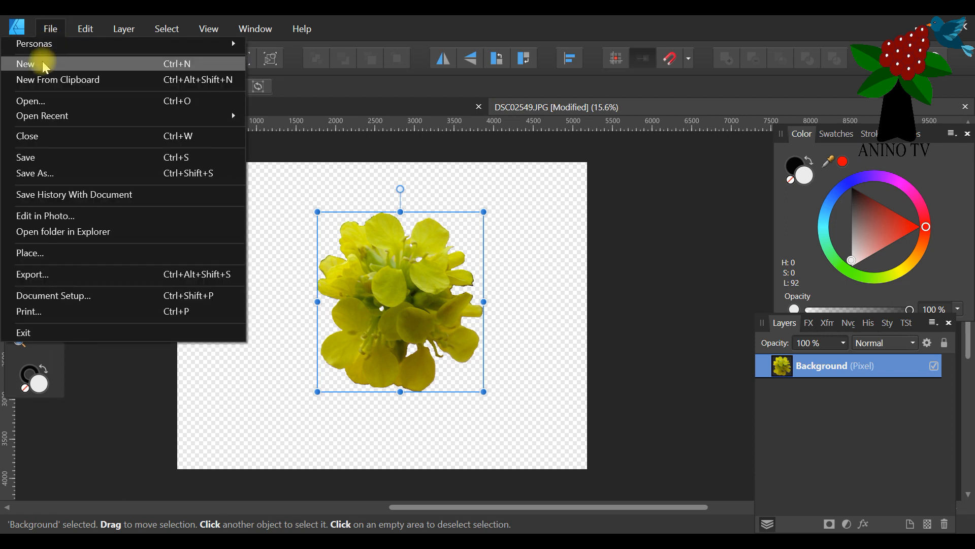
{"action": "left_click", "coordinate": [66, 176]}
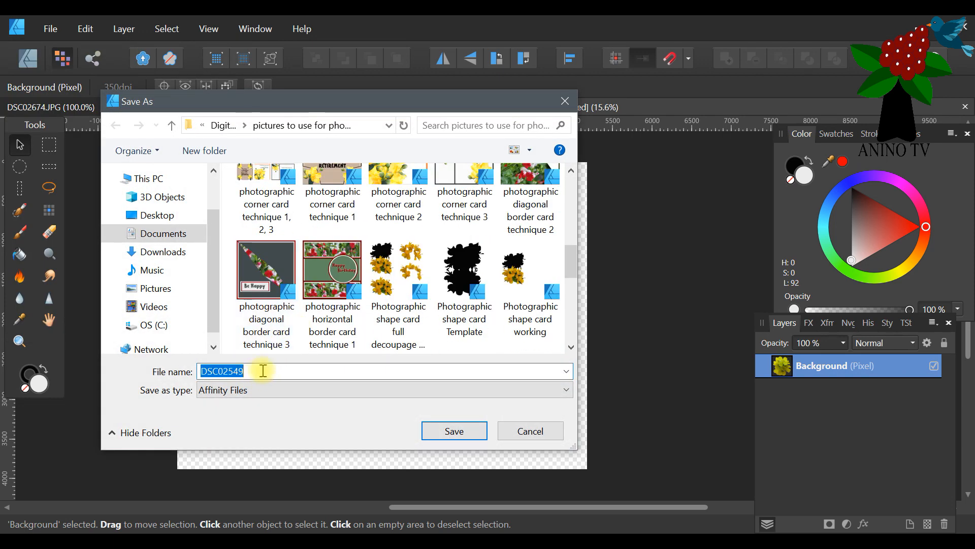
{"action": "scroll", "coordinate": [320, 284], "scroll_direction": "up", "scroll_amount": 5}
{"action": "scroll", "coordinate": [285, 315], "scroll_direction": "down", "scroll_amount": 1}
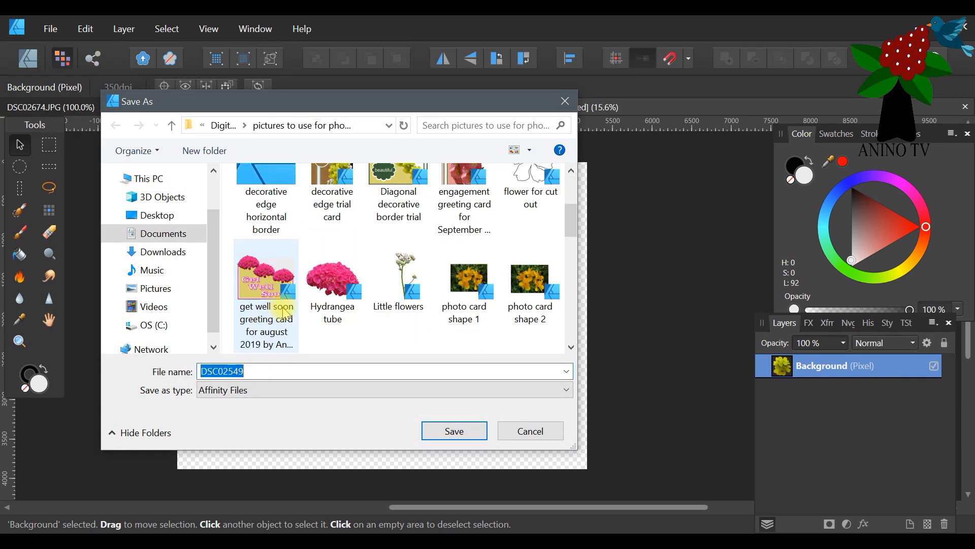
{"action": "scroll", "coordinate": [284, 313], "scroll_direction": "down", "scroll_amount": 3}
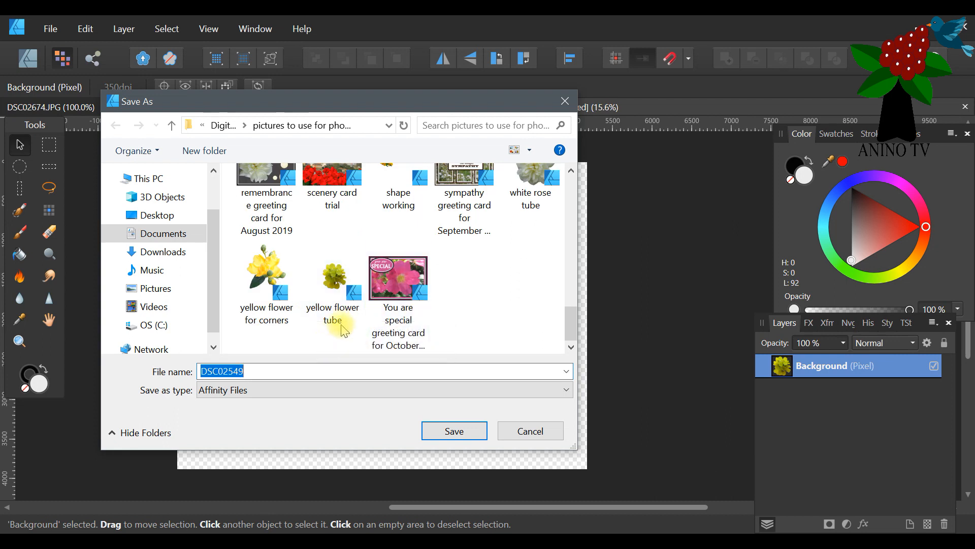
{"action": "left_click", "coordinate": [322, 310]}
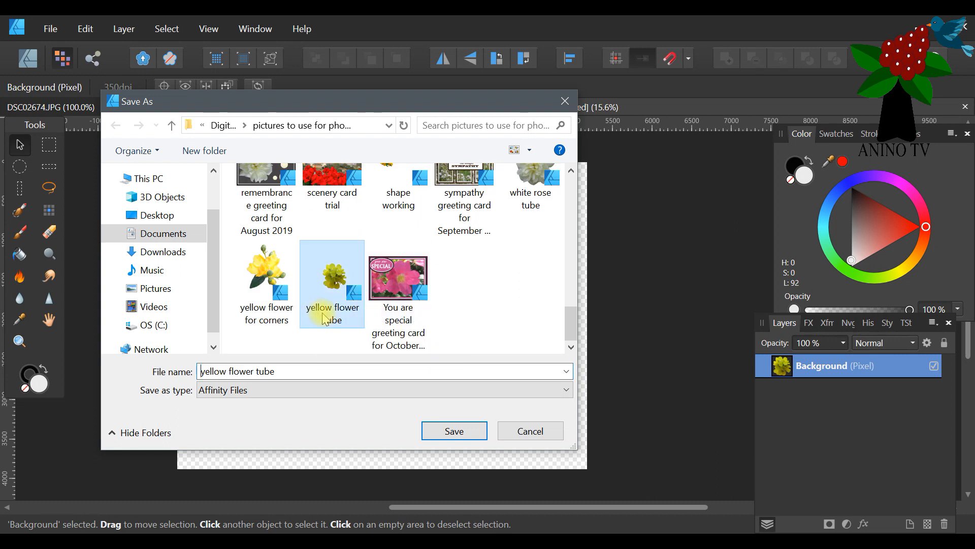
{"action": "left_click", "coordinate": [375, 372]}
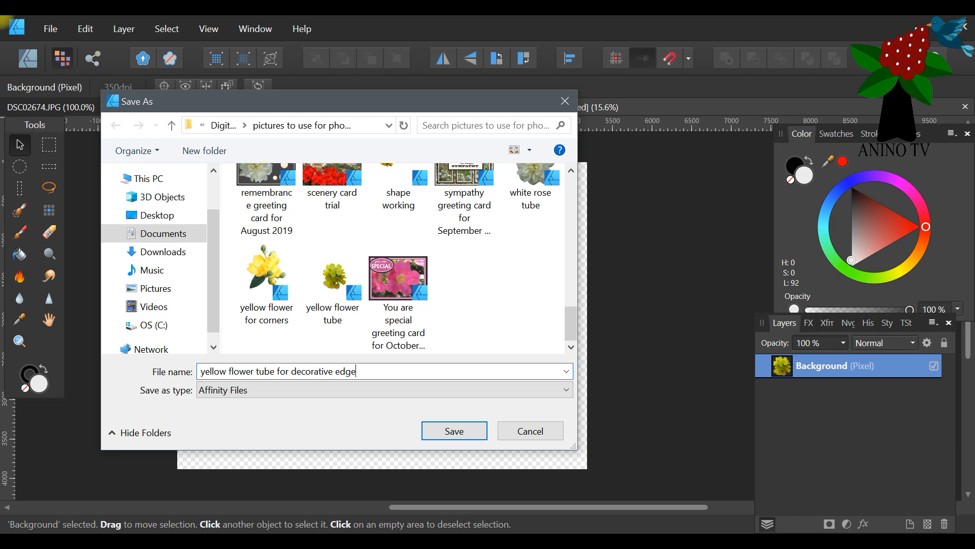
{"action": "key", "text": "Return"}
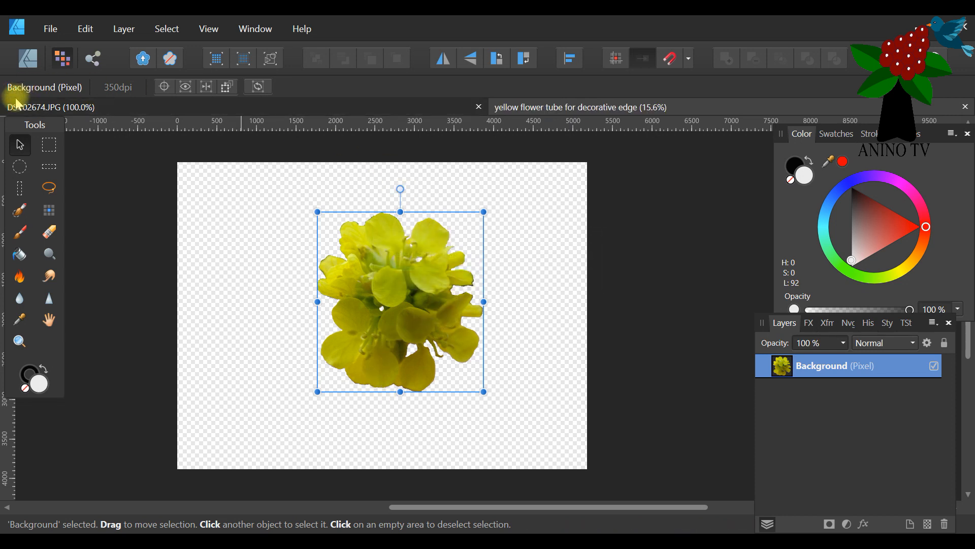
{"action": "left_click", "coordinate": [29, 107]}
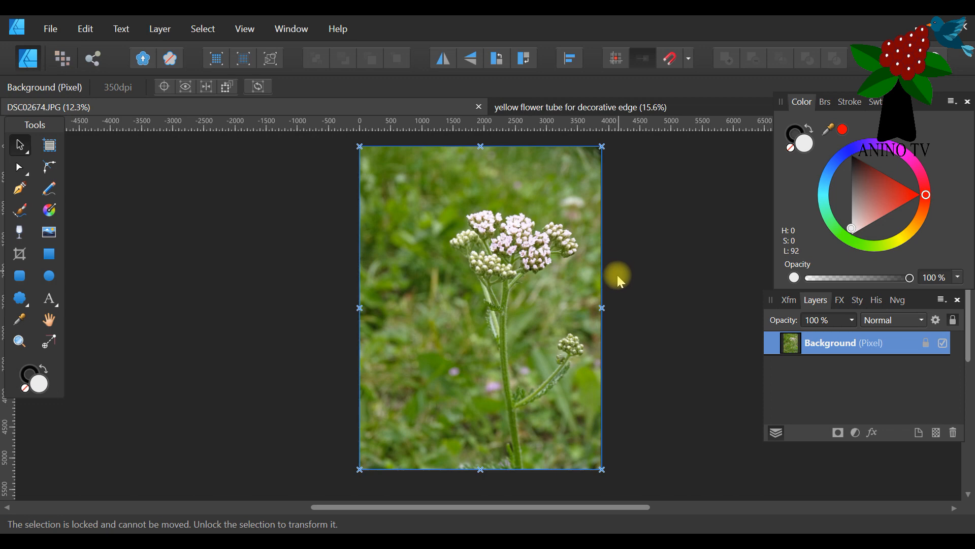
{"action": "left_click_drag", "start_coordinate": [418, 507], "coordinate": [536, 506]}
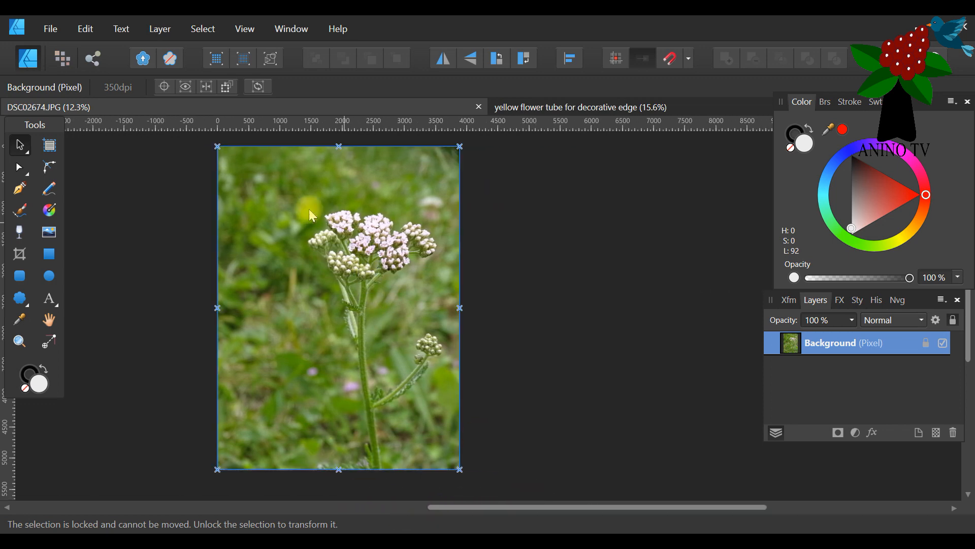
{"action": "left_click", "coordinate": [60, 32]}
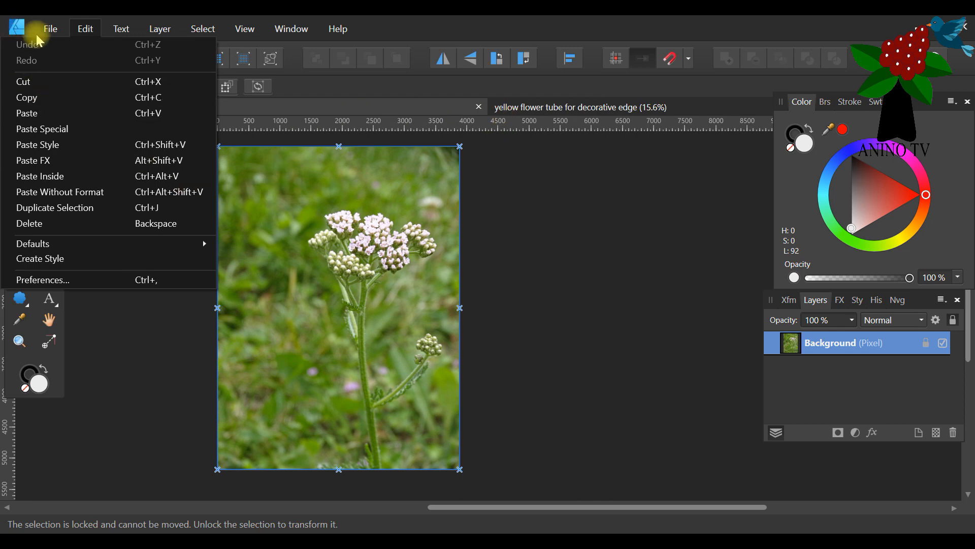
{"action": "left_click", "coordinate": [539, 26]}
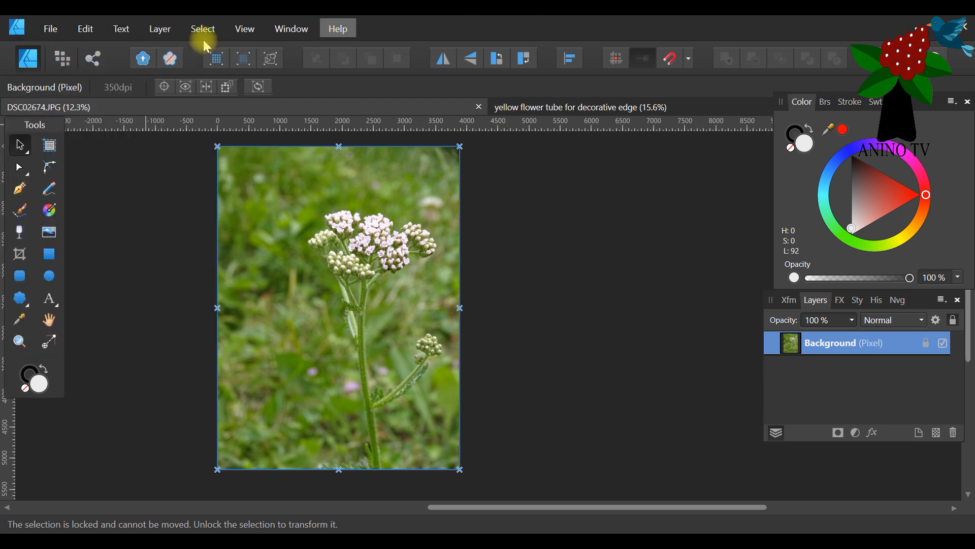
Create a new 8 x 8 in print document at 300 DPI with RGB/8 colour, the sRGB profile and a transparent background.
{"action": "left_click", "coordinate": [48, 28]}
{"action": "left_click", "coordinate": [59, 65]}
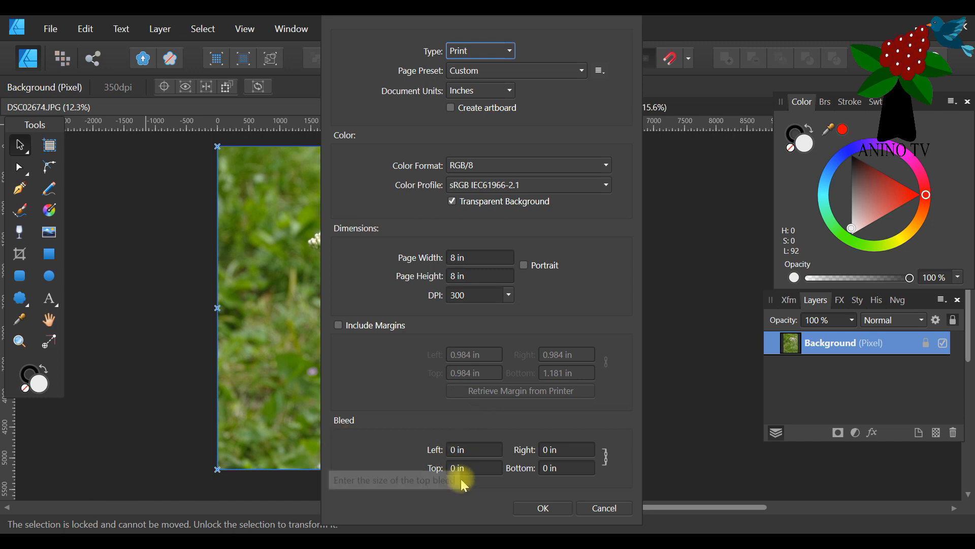
{"action": "left_click", "coordinate": [539, 508]}
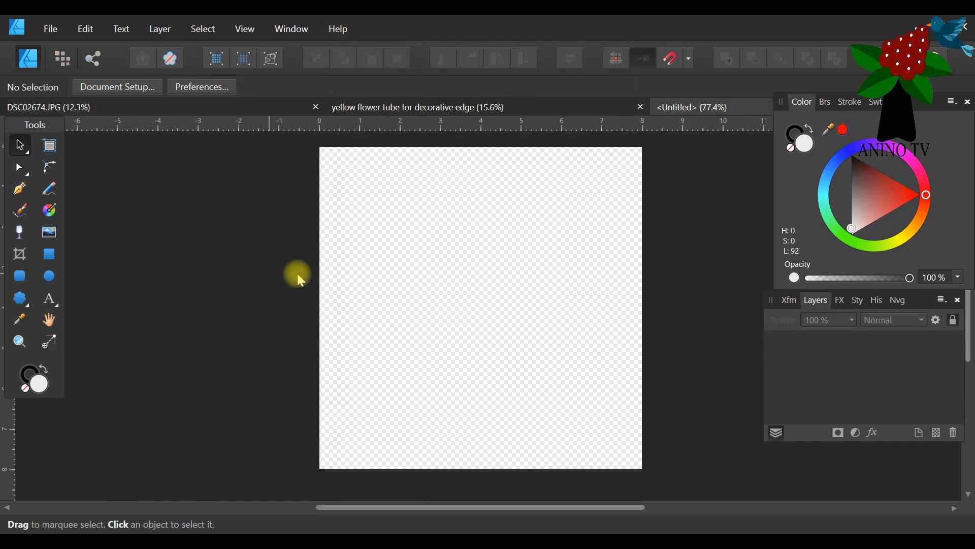
{"action": "left_click_drag", "start_coordinate": [446, 507], "coordinate": [498, 507]}
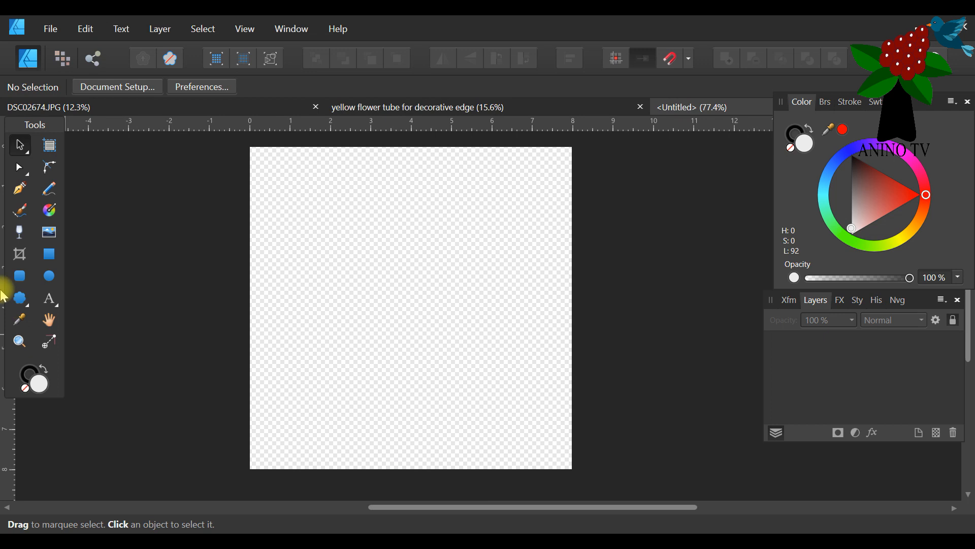
Draw a rectangle about 8.2 x 8.26 in over the whole page and fill it with dark red (H 0, S 68, L 17).
{"action": "left_click", "coordinate": [52, 258]}
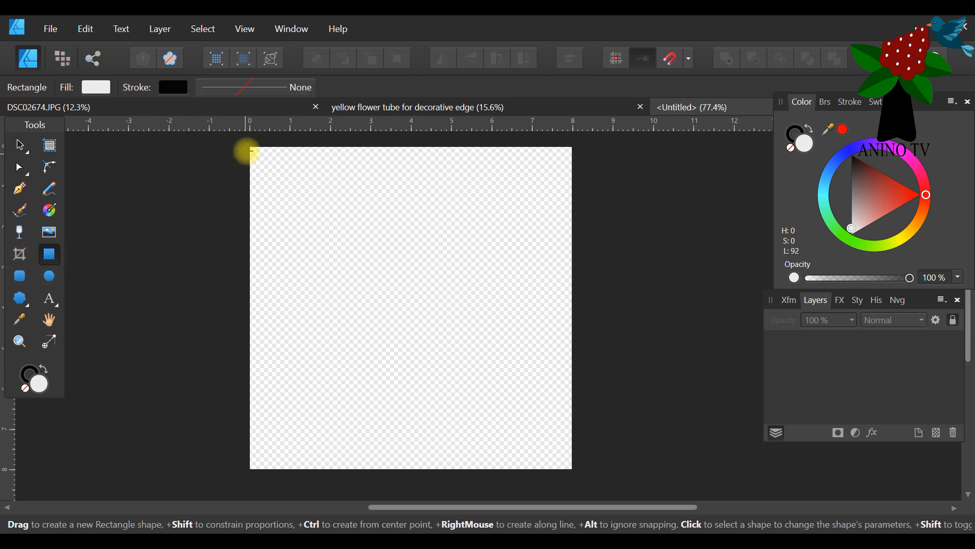
{"action": "left_click_drag", "start_coordinate": [246, 145], "coordinate": [577, 468]}
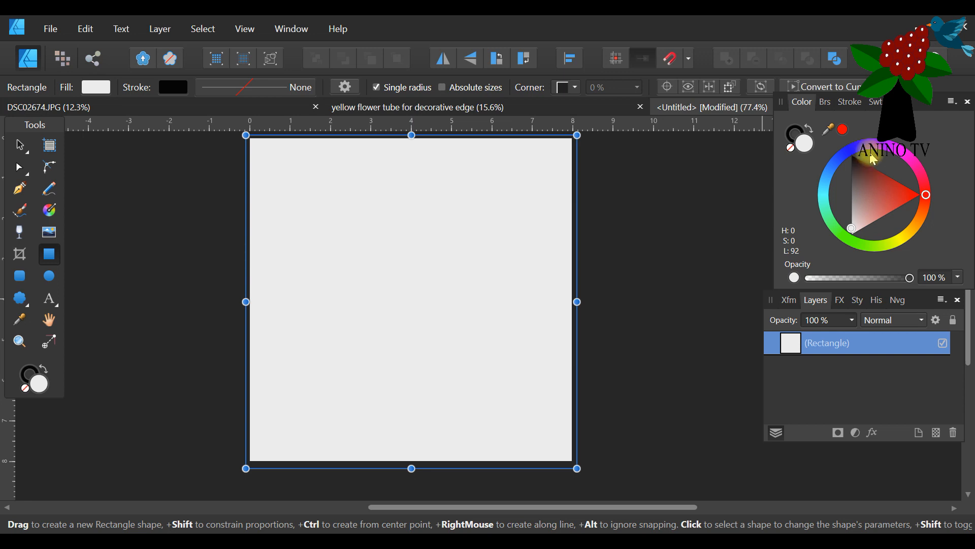
{"action": "left_click", "coordinate": [867, 168]}
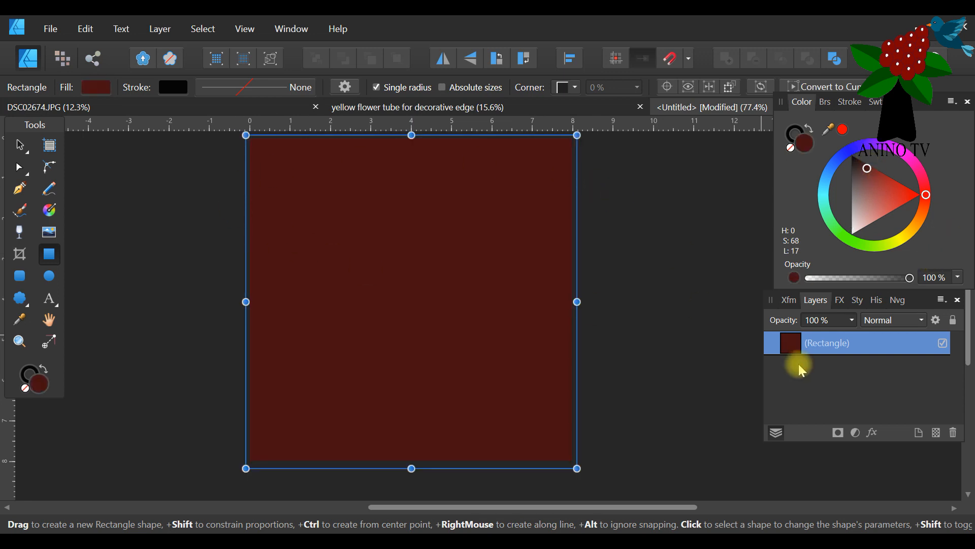
Set the rectangle's width and height to 8 in and its X and Y position to 0 in, and return to the layer list.
{"action": "left_click_drag", "start_coordinate": [916, 306], "coordinate": [369, 221]}
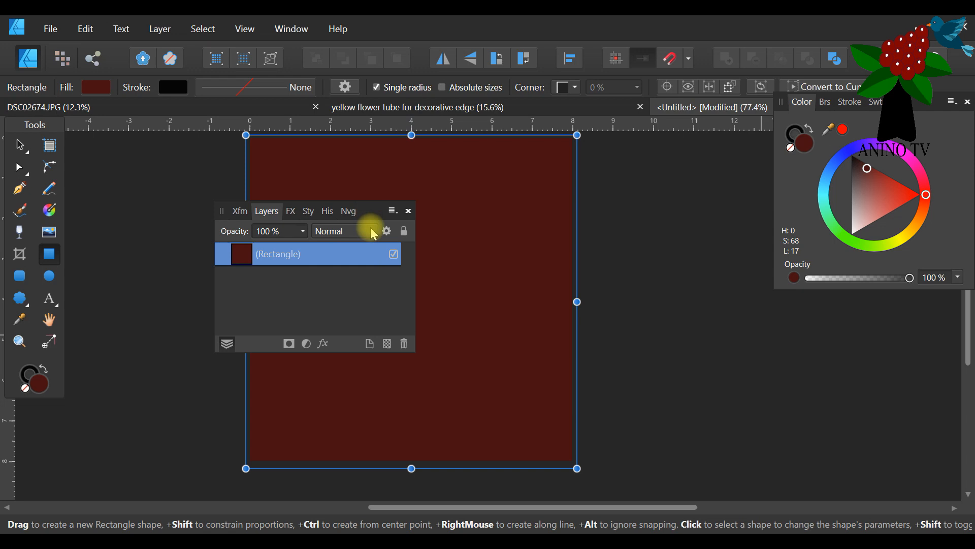
{"action": "left_click", "coordinate": [241, 213]}
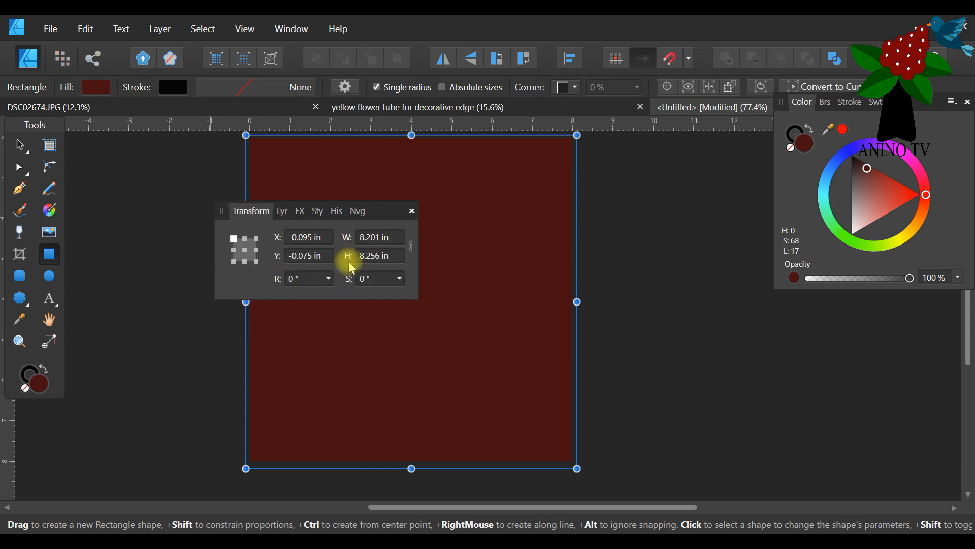
{"action": "left_click", "coordinate": [376, 237]}
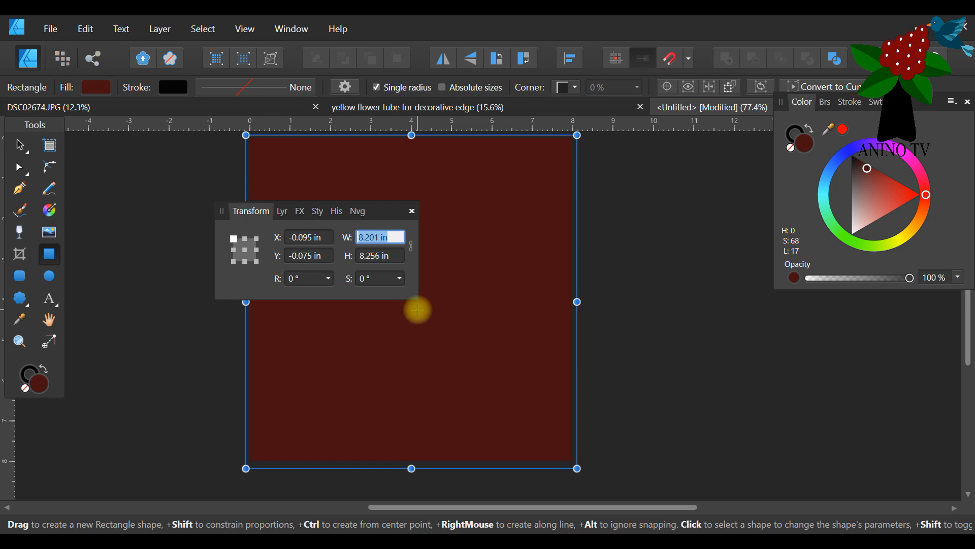
{"action": "type", "text": "8"}
{"action": "left_click", "coordinate": [386, 255]}
{"action": "left_click", "coordinate": [297, 238]}
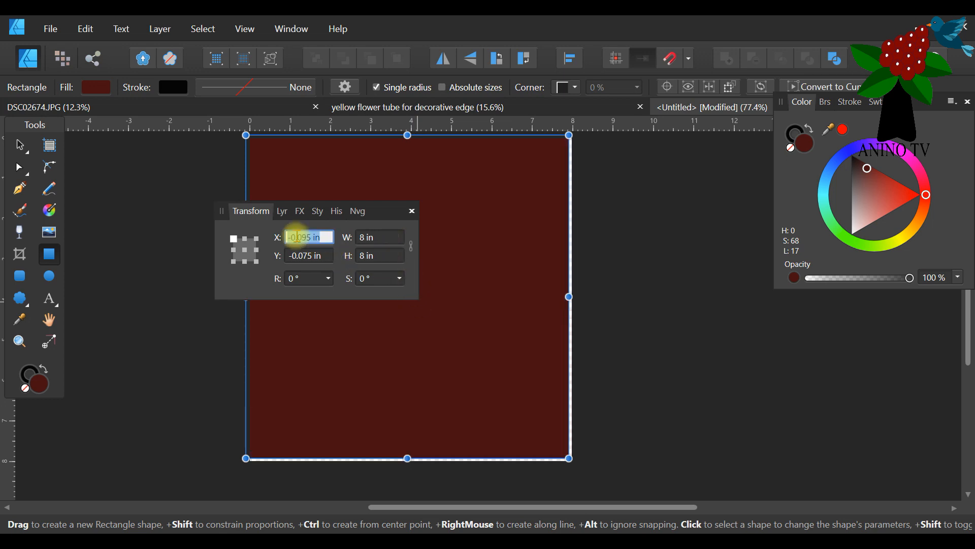
{"action": "type", "text": "0"}
{"action": "left_click", "coordinate": [305, 256]}
{"action": "type", "text": "0"}
{"action": "left_click", "coordinate": [319, 240]}
{"action": "left_click_drag", "start_coordinate": [378, 212], "coordinate": [815, 327]}
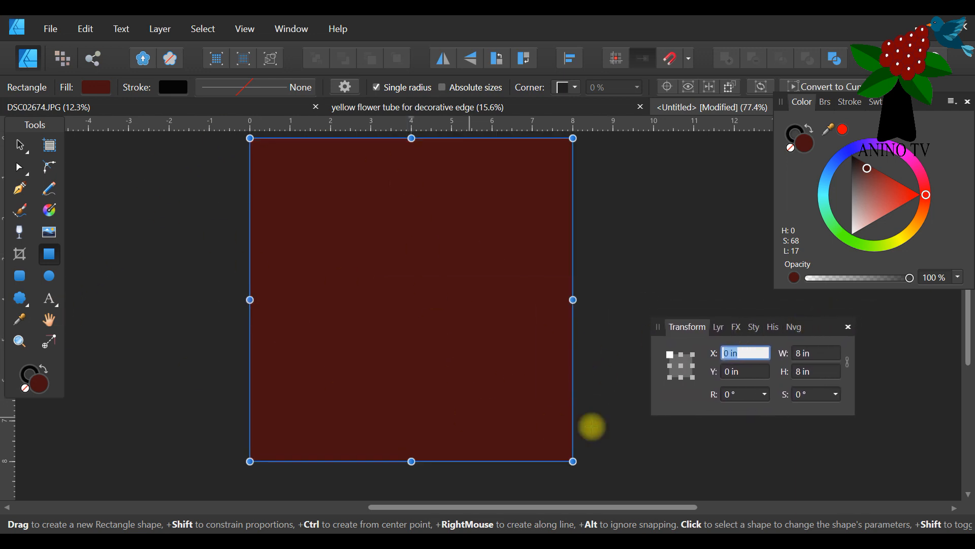
{"action": "left_click", "coordinate": [718, 327]}
{"action": "left_click_drag", "start_coordinate": [820, 331], "coordinate": [754, 278]}
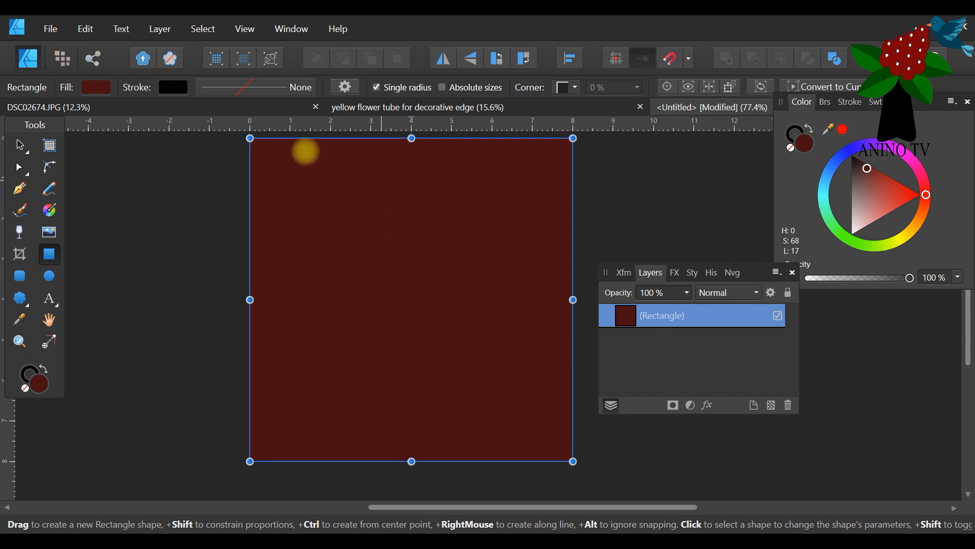
Copy the cut-out from the yellow flower tube document and paste it into the untitled document above the dark red rectangle.
{"action": "left_click", "coordinate": [589, 104]}
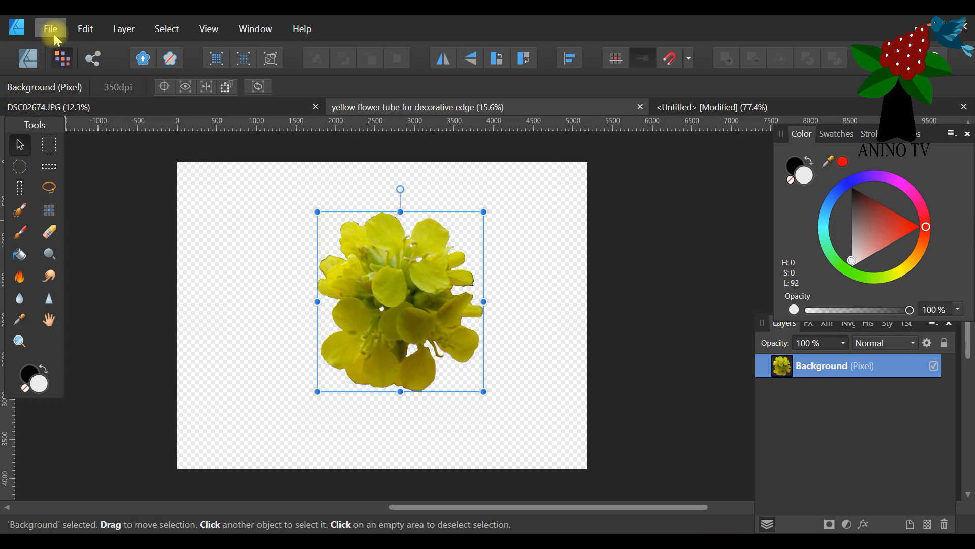
{"action": "left_click", "coordinate": [82, 28]}
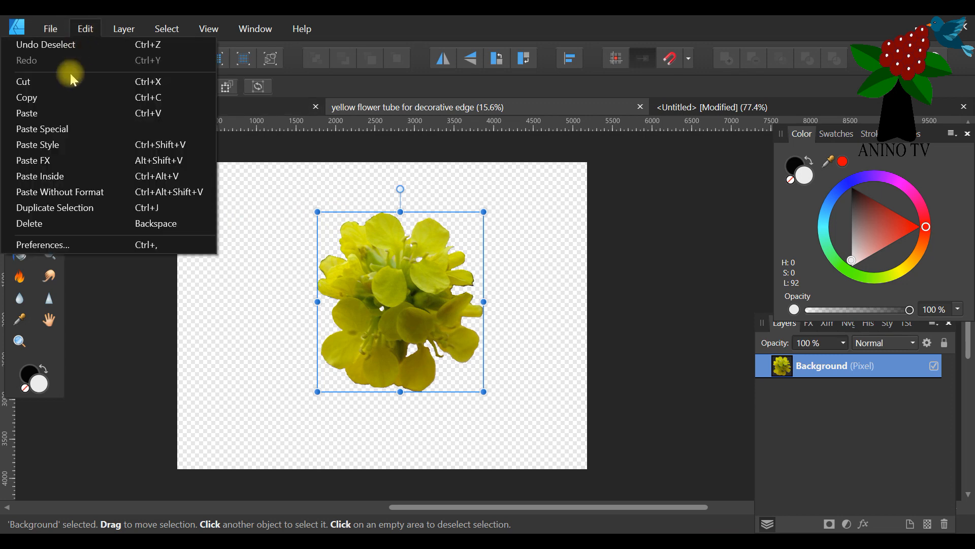
{"action": "left_click", "coordinate": [53, 101]}
{"action": "left_click", "coordinate": [135, 113]}
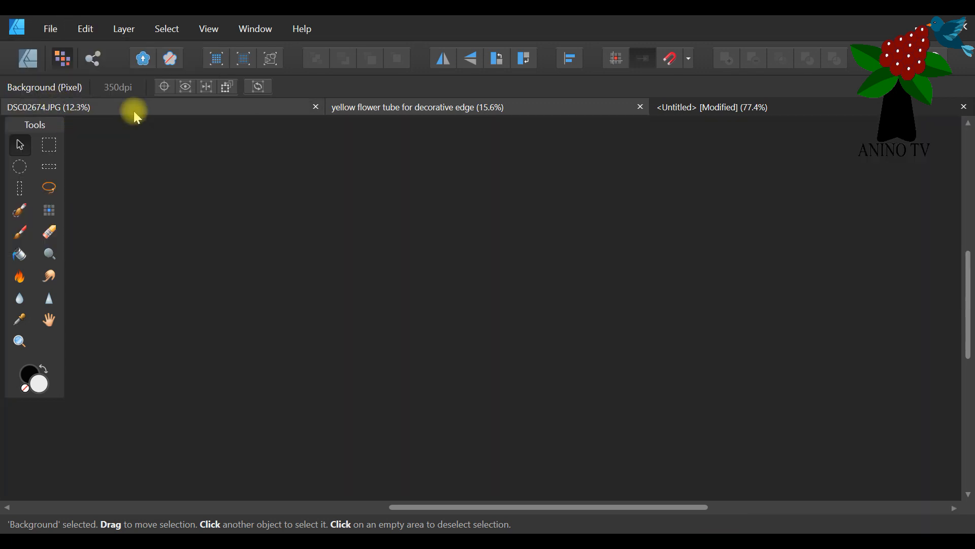
{"action": "left_click", "coordinate": [718, 105]}
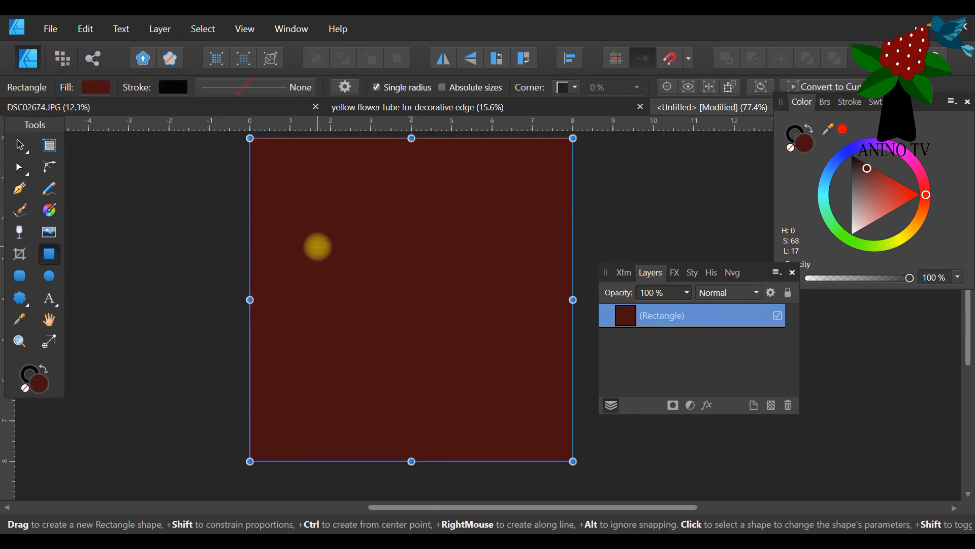
{"action": "left_click", "coordinate": [84, 28]}
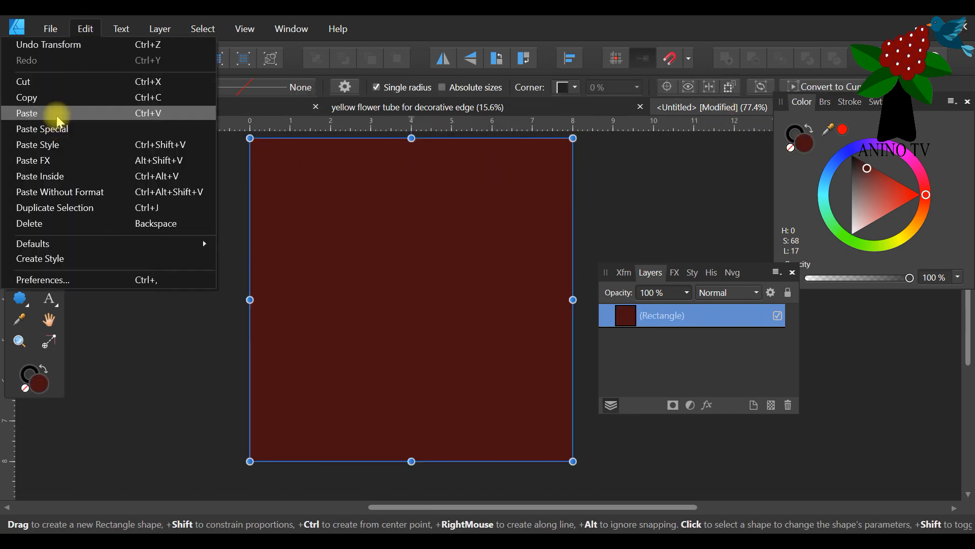
{"action": "left_click", "coordinate": [57, 113]}
Scale the pasted flower down to about 2.4 in wide and move it to the page's upper left, slightly overhanging the left edge.
{"action": "left_click", "coordinate": [20, 146]}
{"action": "left_click_drag", "start_coordinate": [513, 323], "coordinate": [306, 280]}
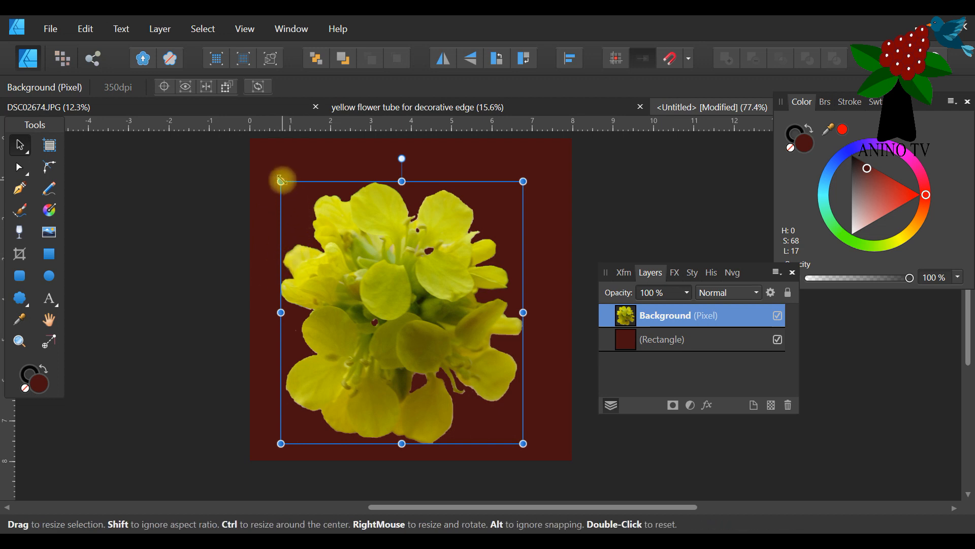
{"action": "left_click_drag", "start_coordinate": [281, 181], "coordinate": [339, 272]}
{"action": "scroll", "coordinate": [446, 316], "scroll_direction": "up", "scroll_amount": 2}
{"action": "left_click_drag", "start_coordinate": [416, 365], "coordinate": [295, 257]}
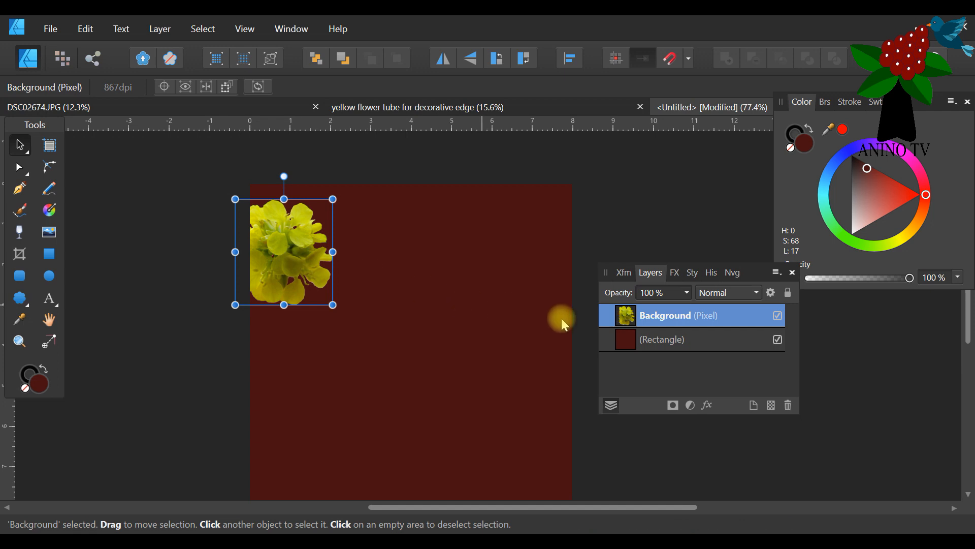
Duplicate the flower layer and move the copy about 1.6 in to the right so it overlaps the first flower.
{"action": "right_click", "coordinate": [683, 319]}
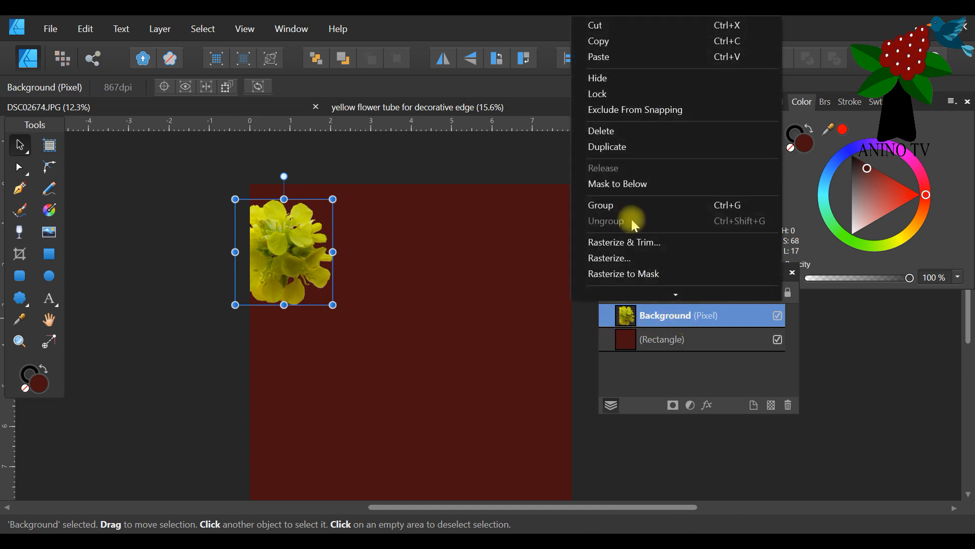
{"action": "left_click", "coordinate": [607, 142]}
{"action": "left_click_drag", "start_coordinate": [295, 245], "coordinate": [355, 249]}
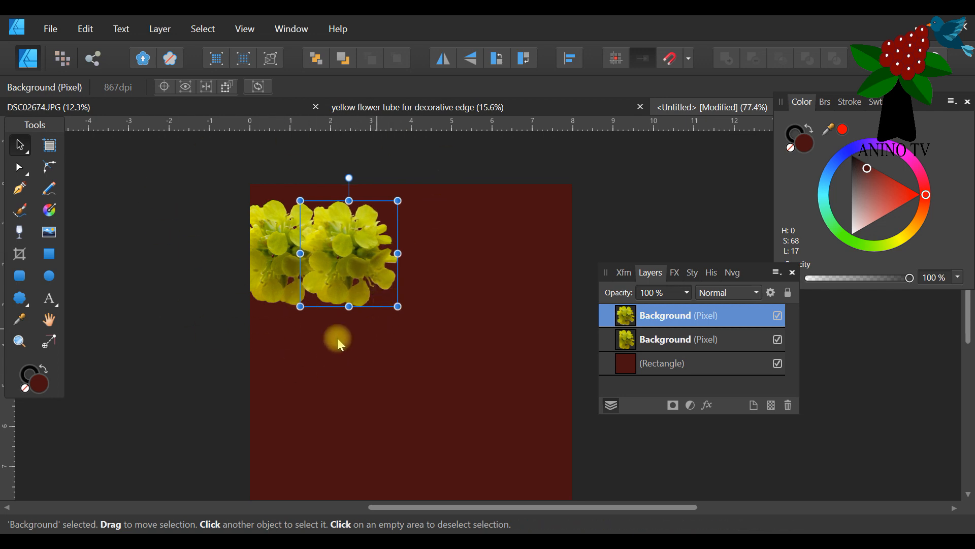
Duplicate the newest flower copy three more times at the same spacing to extend the row to the page's right edge.
{"action": "right_click", "coordinate": [659, 315]}
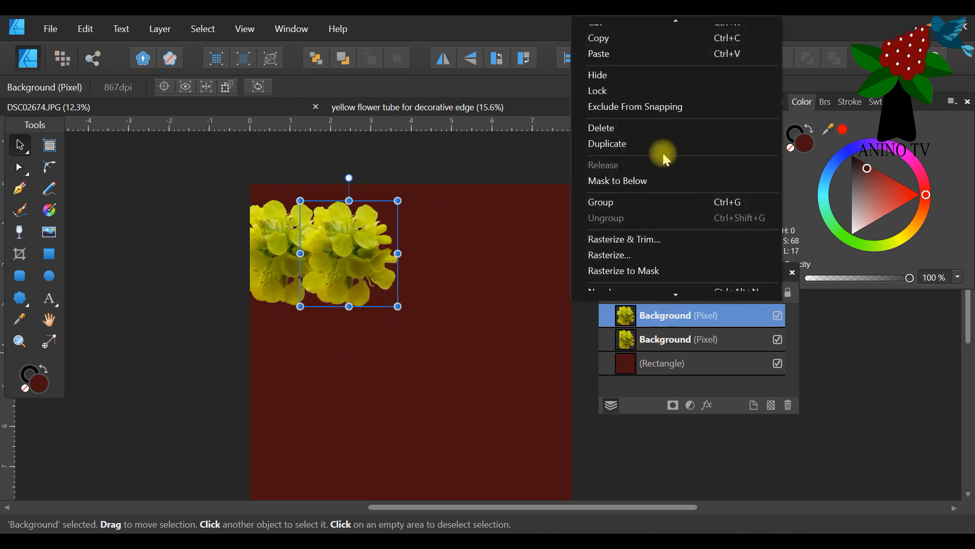
{"action": "key", "text": "ctrl+j"}
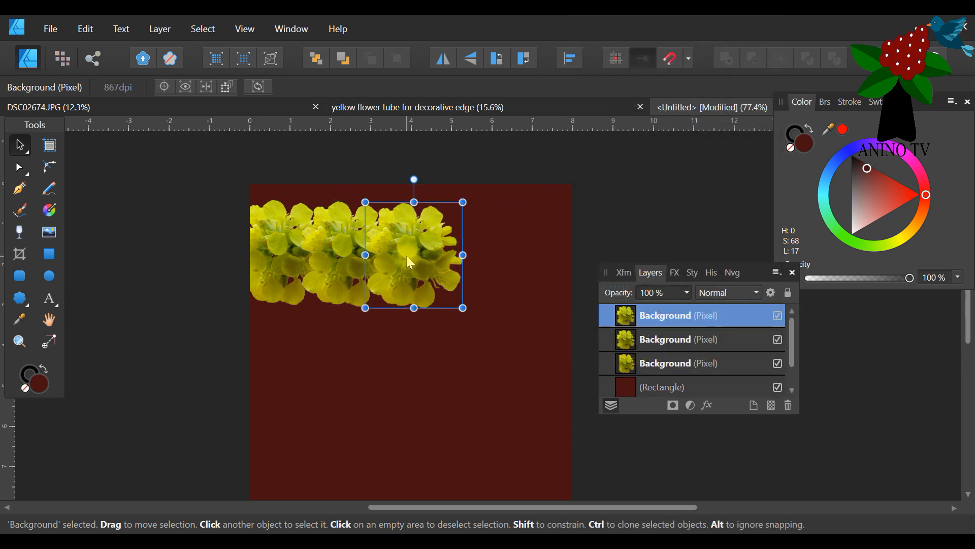
{"action": "right_click", "coordinate": [654, 315]}
{"action": "left_click", "coordinate": [635, 143]}
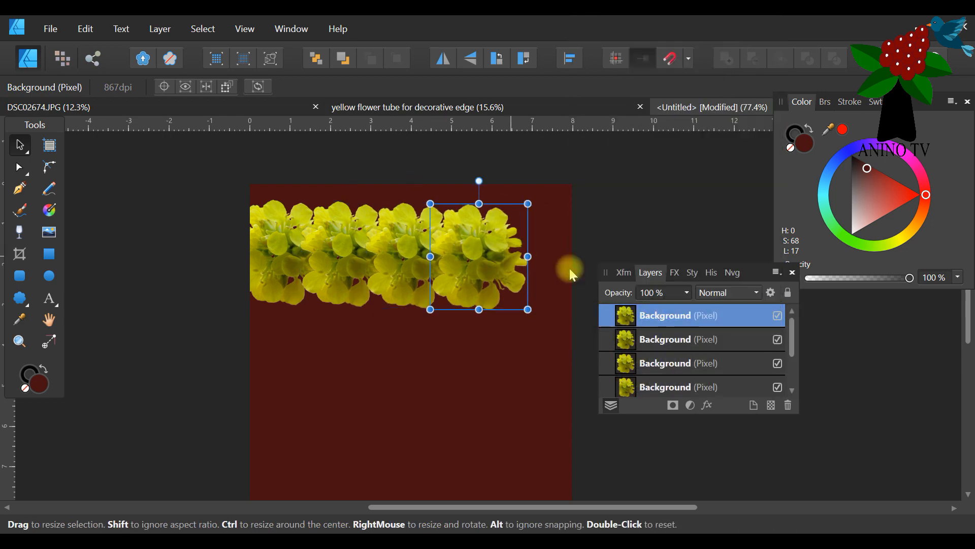
{"action": "right_click", "coordinate": [656, 314]}
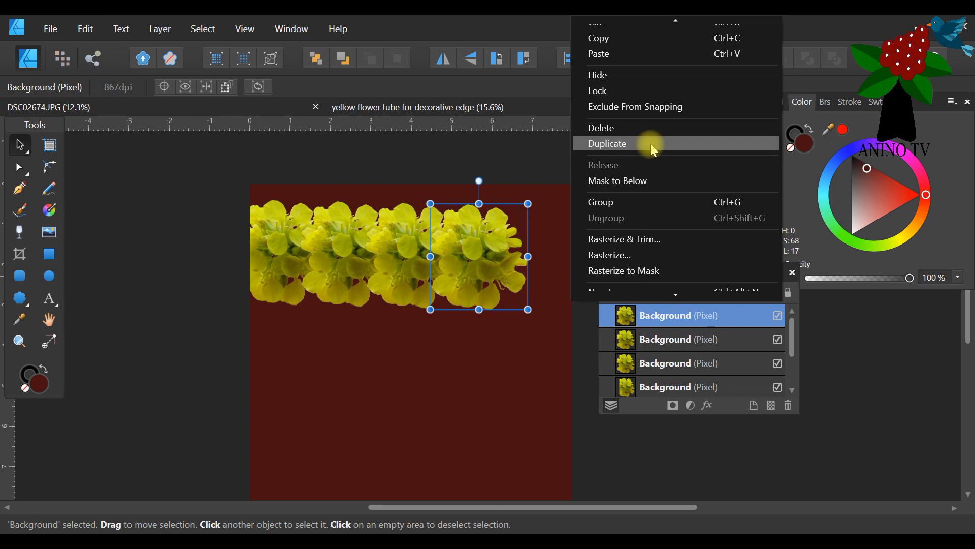
{"action": "left_click", "coordinate": [650, 144]}
{"action": "scroll", "coordinate": [500, 362], "scroll_direction": "down", "scroll_amount": 2}
{"action": "scroll", "coordinate": [504, 355], "scroll_direction": "up", "scroll_amount": 2}
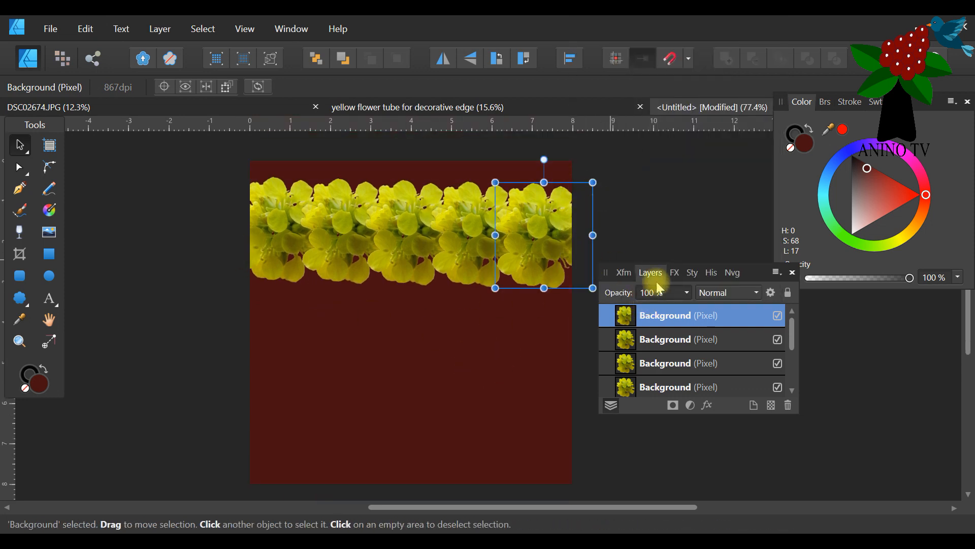
{"action": "left_click_drag", "start_coordinate": [768, 288], "coordinate": [810, 276]}
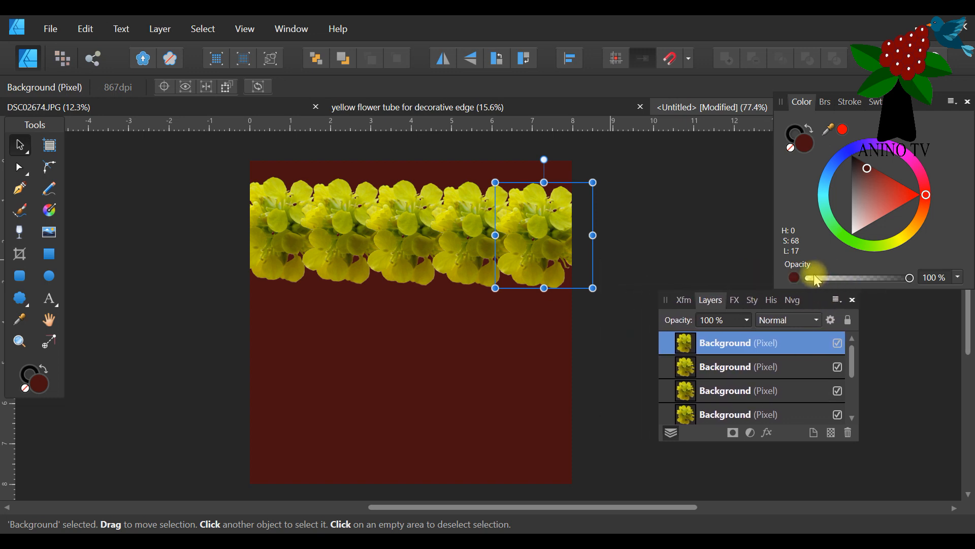
Check the layer stack to see how the dark red rectangle and the five flower copies are ordered.
{"action": "left_click", "coordinate": [430, 167]}
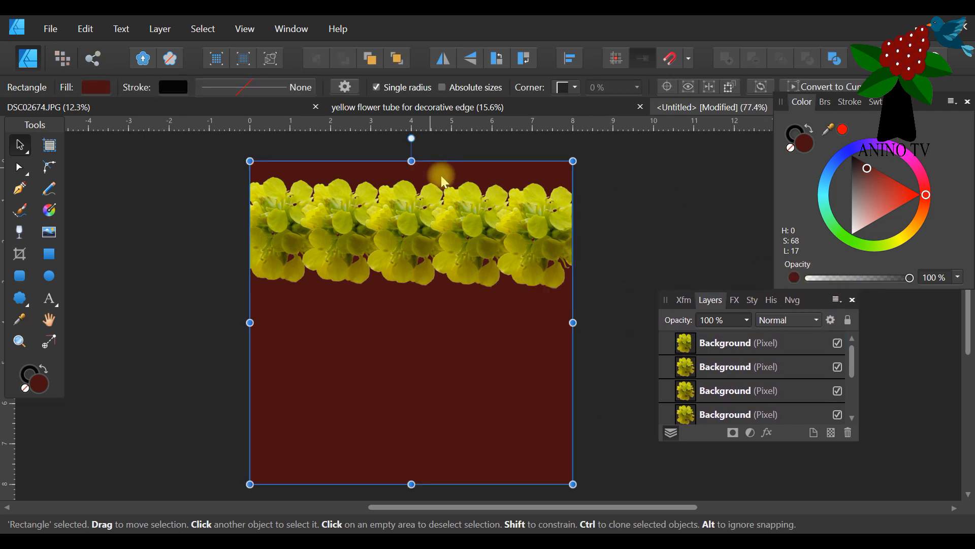
{"action": "scroll", "coordinate": [800, 374], "scroll_direction": "down", "scroll_amount": 2}
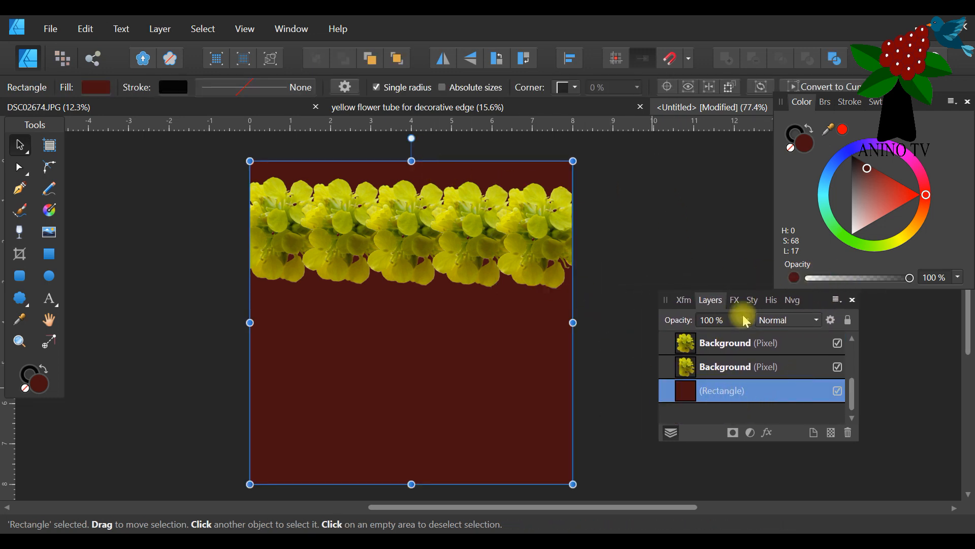
{"action": "left_click_drag", "start_coordinate": [810, 299], "coordinate": [438, 321]}
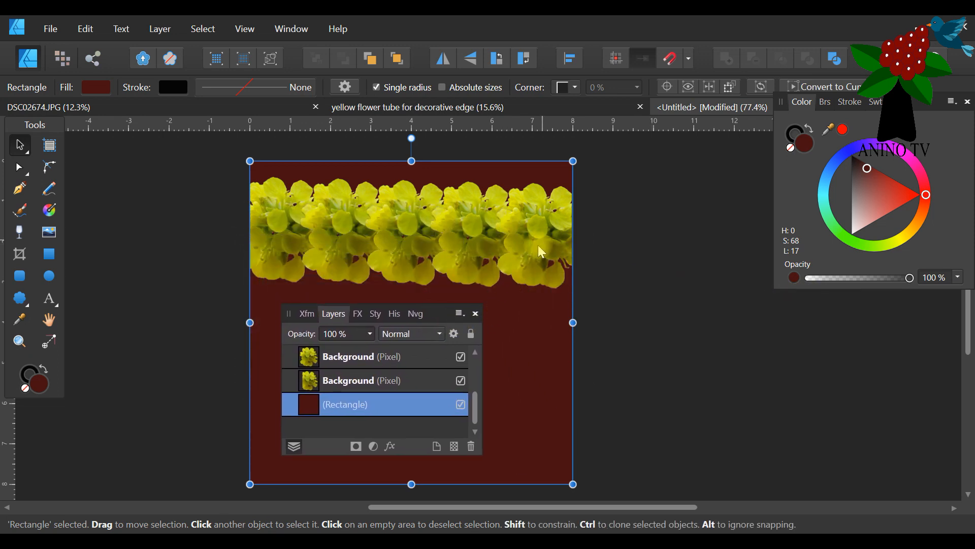
{"action": "scroll", "coordinate": [208, 257], "scroll_direction": "up", "scroll_amount": 1}
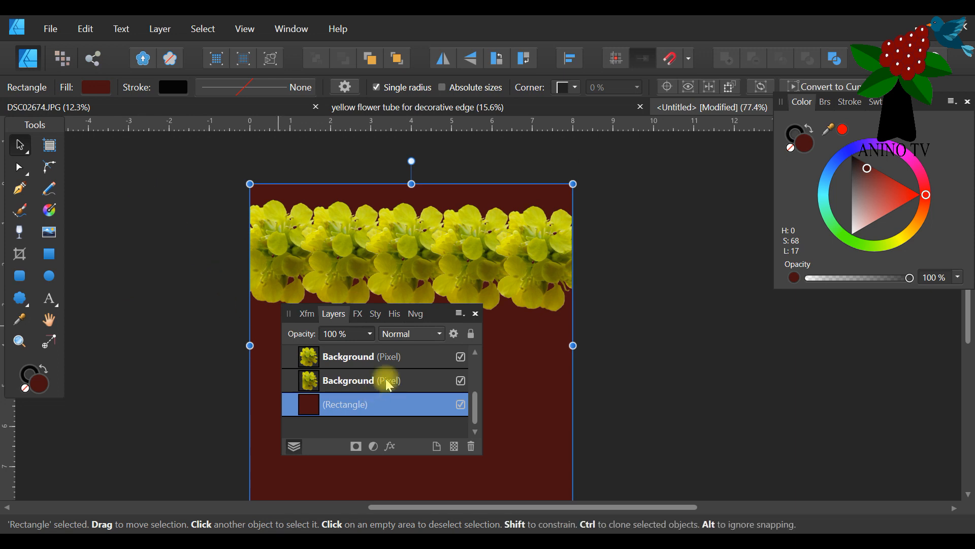
{"action": "left_click_drag", "start_coordinate": [442, 313], "coordinate": [772, 311]}
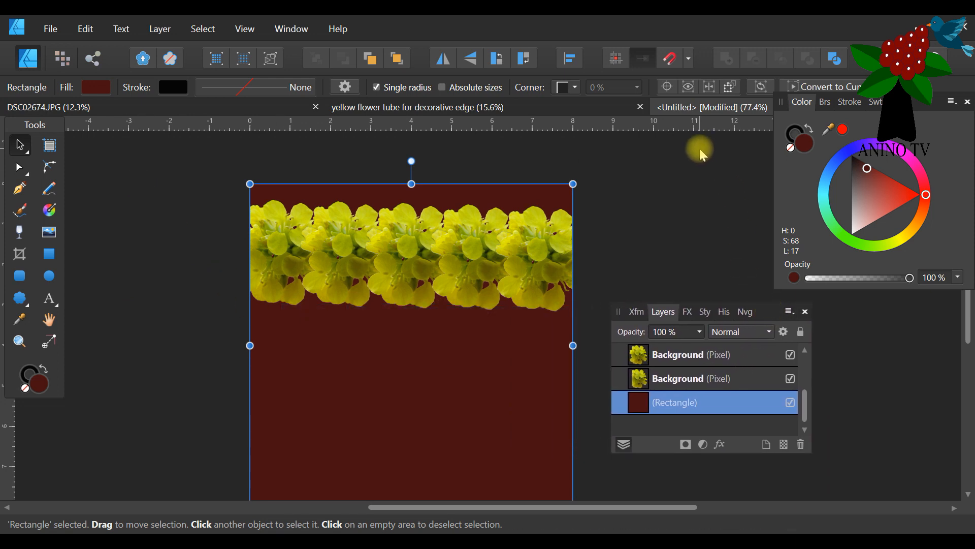
{"action": "left_click_drag", "start_coordinate": [703, 145], "coordinate": [151, 385]}
{"action": "left_click_drag", "start_coordinate": [763, 311], "coordinate": [421, 285]}
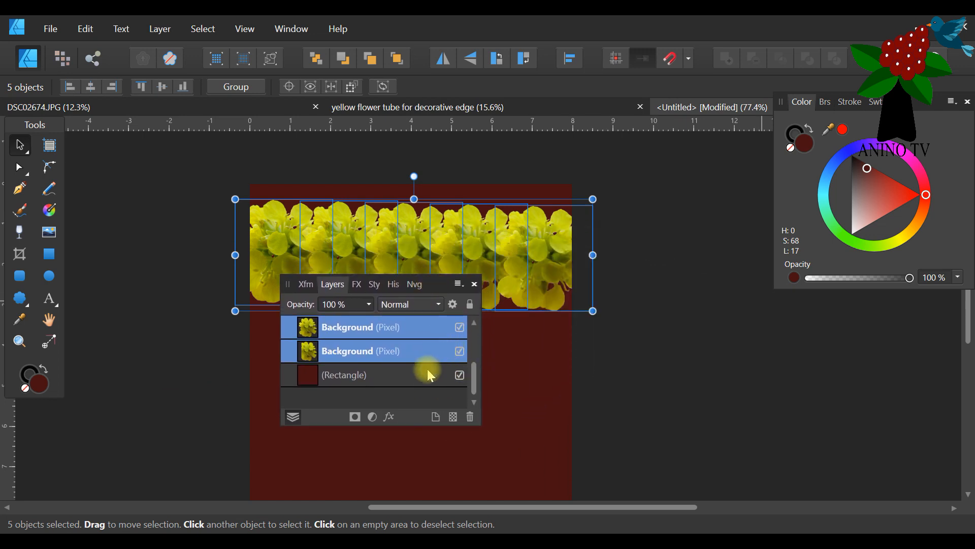
{"action": "left_click", "coordinate": [414, 384]}
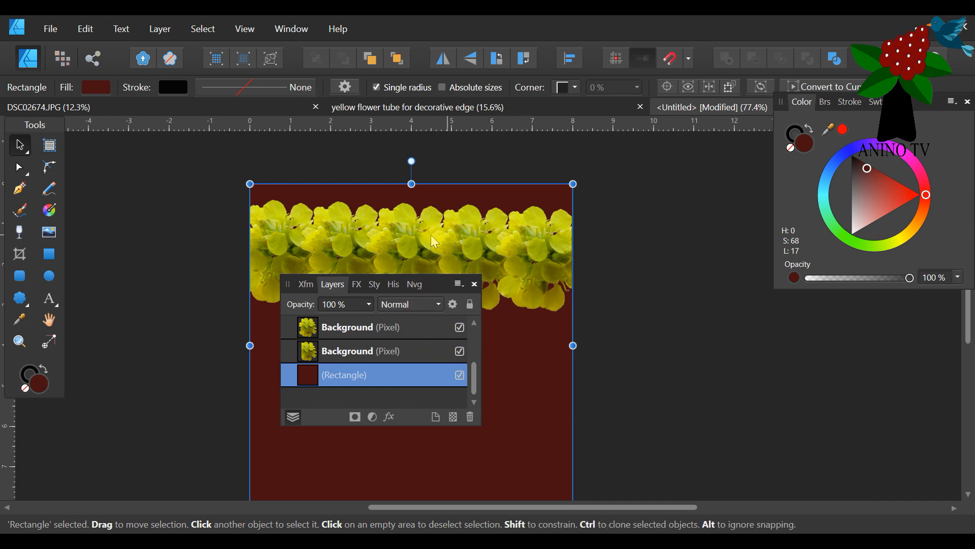
Duplicate the middle flower of the row and hide one of the two identical layers as a spare.
{"action": "left_click", "coordinate": [382, 235]}
{"action": "scroll", "coordinate": [386, 379], "scroll_direction": "up", "scroll_amount": 3}
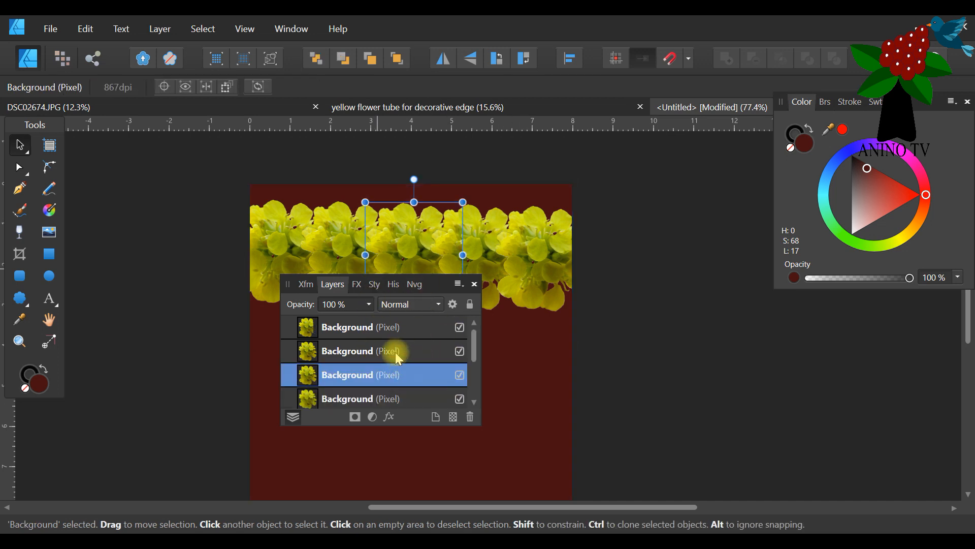
{"action": "right_click", "coordinate": [392, 382]}
{"action": "left_click", "coordinate": [456, 379]}
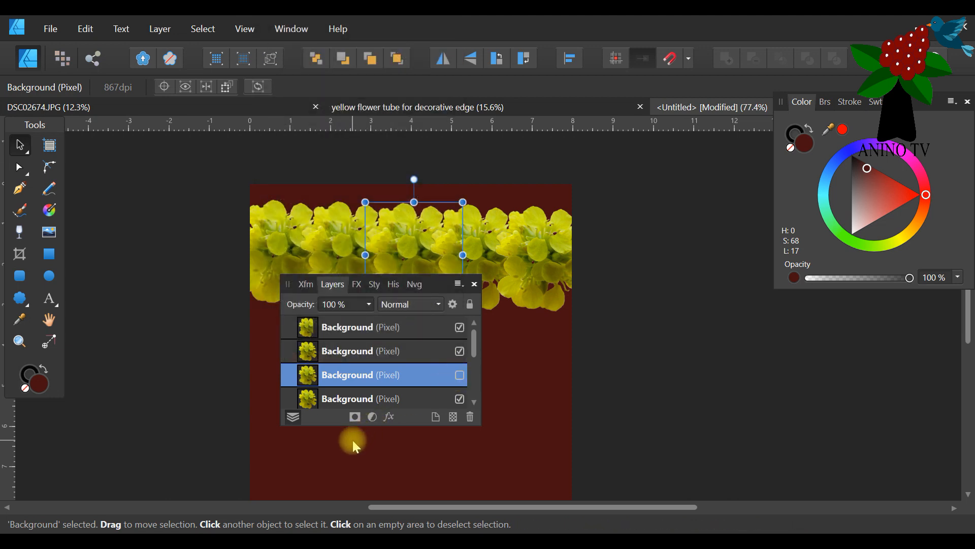
Group the five visible flowers of the row, leaving the hidden spare and the rectangle outside the group.
{"action": "left_click_drag", "start_coordinate": [440, 286], "coordinate": [752, 314]}
{"action": "left_click_drag", "start_coordinate": [694, 154], "coordinate": [152, 330]}
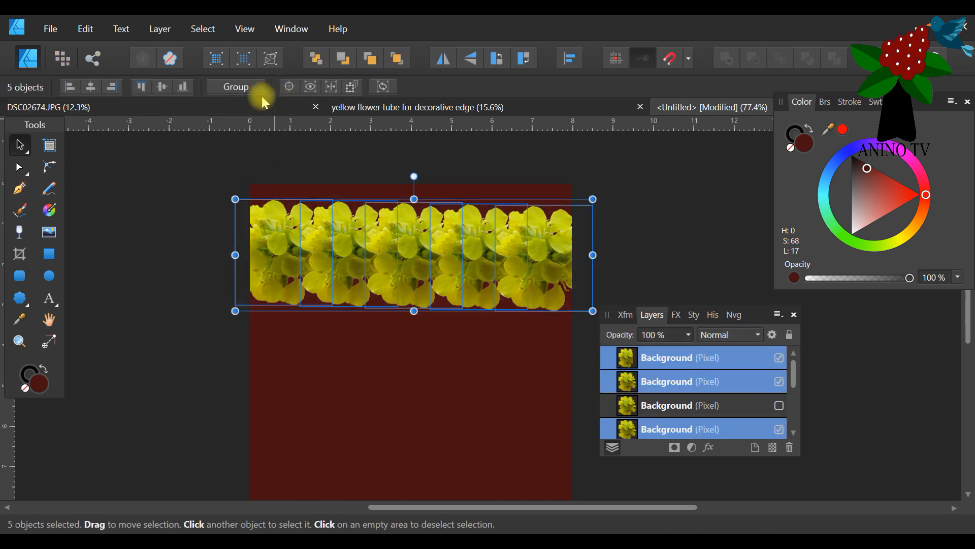
{"action": "left_click", "coordinate": [237, 87]}
{"action": "left_click_drag", "start_coordinate": [751, 311], "coordinate": [410, 218]}
{"action": "left_click", "coordinate": [373, 269]}
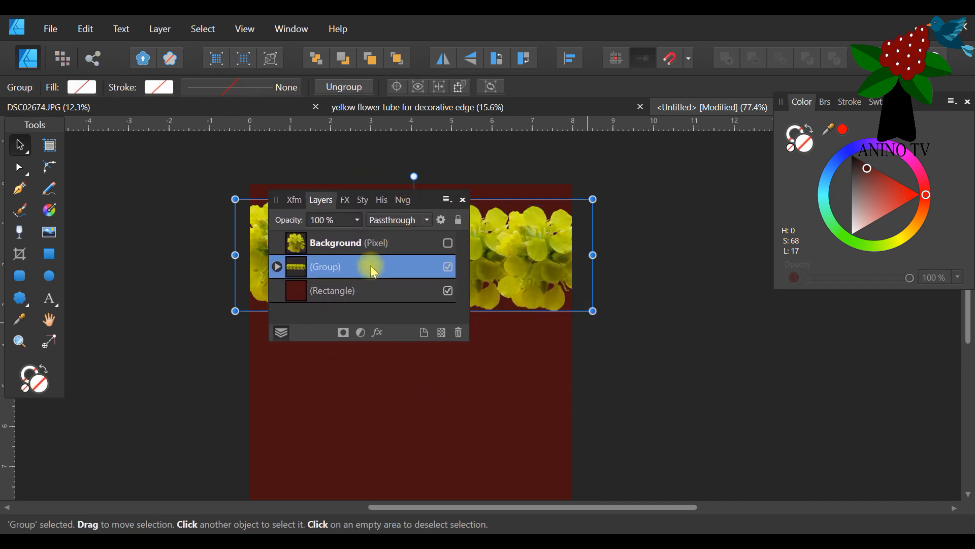
{"action": "right_click", "coordinate": [372, 268]}
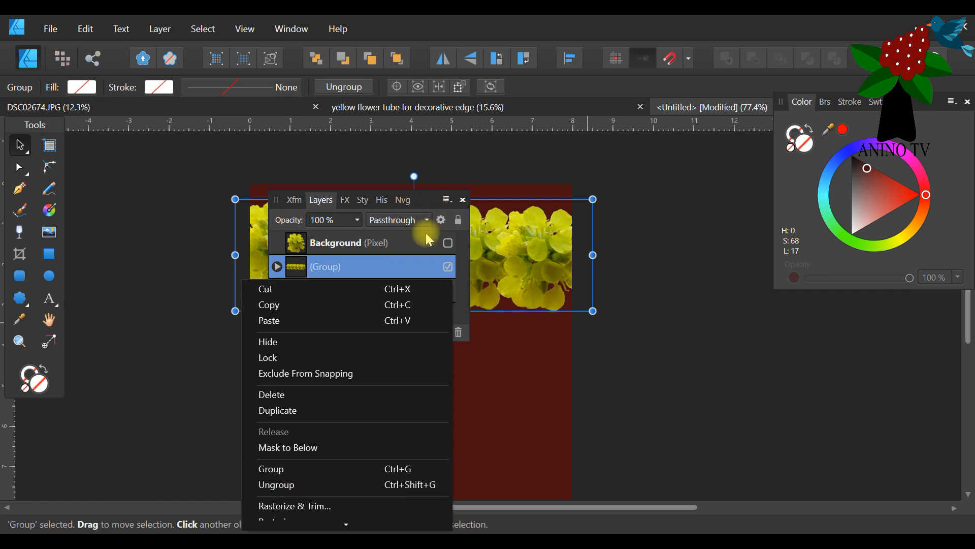
{"action": "left_click", "coordinate": [425, 198]}
{"action": "left_click_drag", "start_coordinate": [426, 198], "coordinate": [805, 262]}
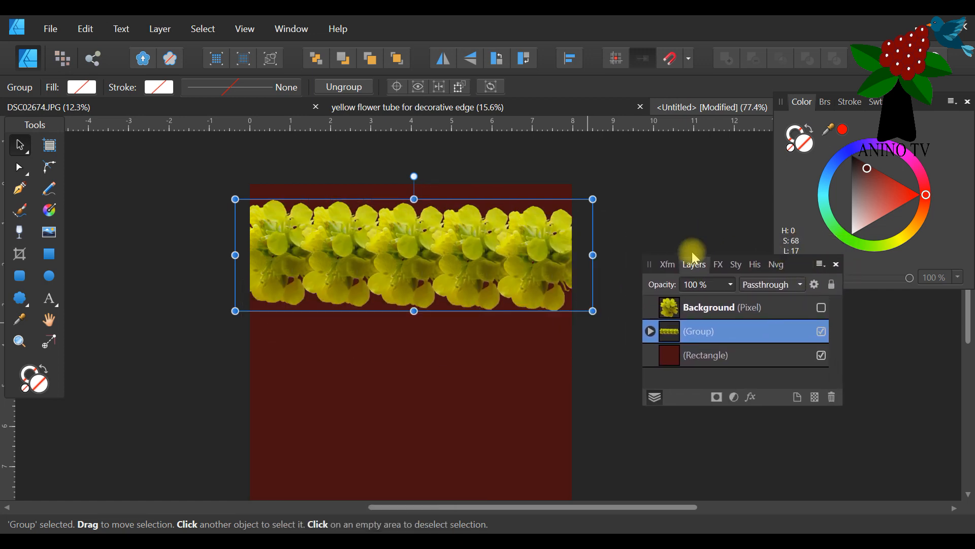
Delete the group holding the row of five flowers.
{"action": "left_click", "coordinate": [640, 203]}
{"action": "scroll", "coordinate": [507, 247], "scroll_direction": "down", "scroll_amount": 3}
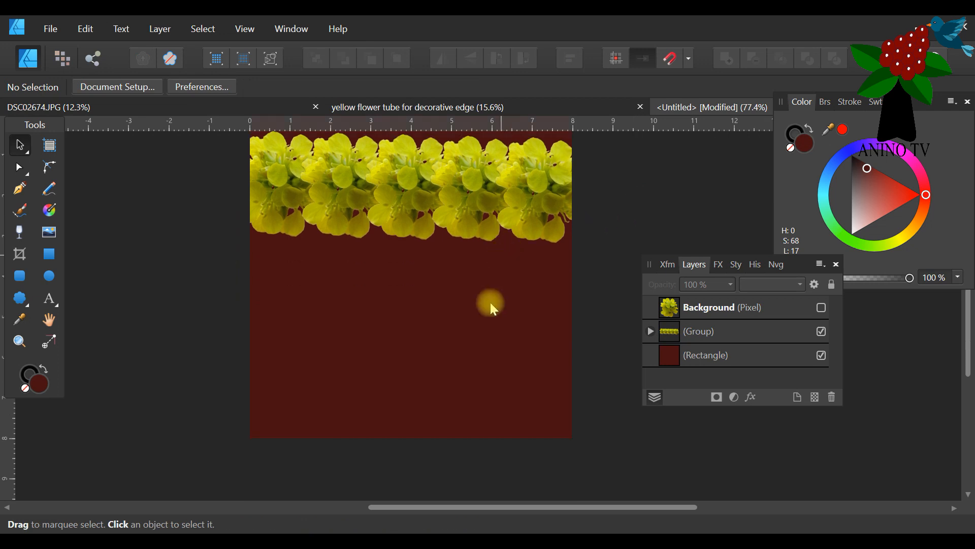
{"action": "scroll", "coordinate": [480, 316], "scroll_direction": "up", "scroll_amount": 2}
{"action": "left_click", "coordinate": [449, 252]}
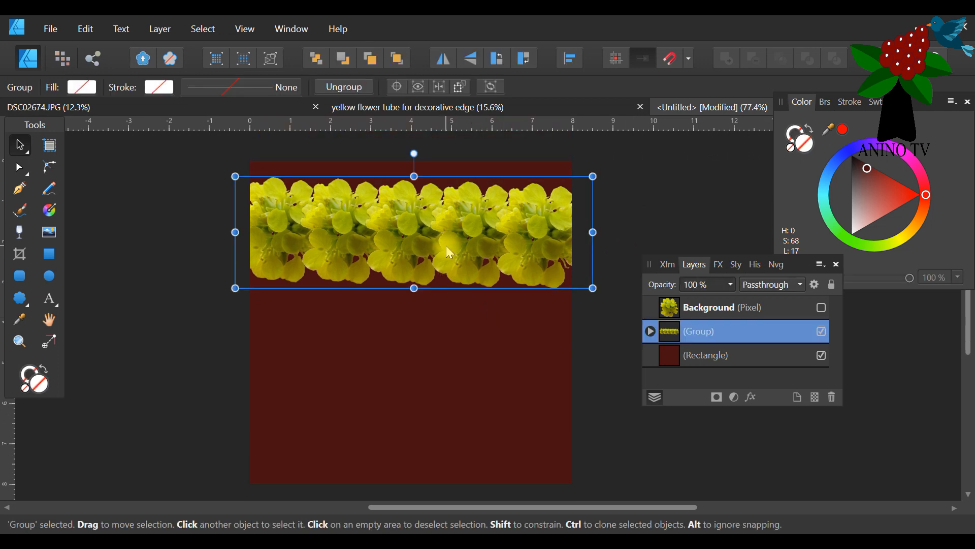
{"action": "right_click", "coordinate": [694, 334]}
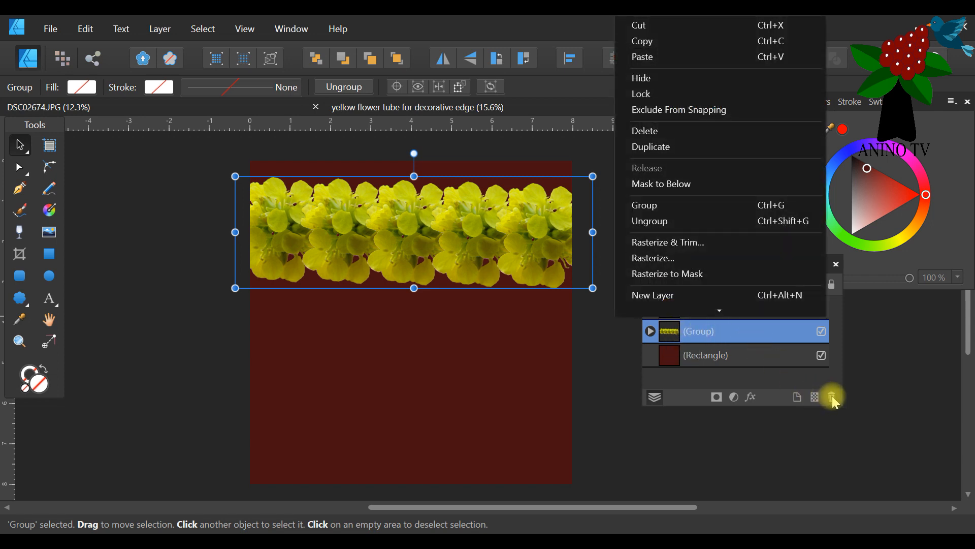
{"action": "left_click", "coordinate": [832, 396]}
Unhide the spare flower, scale it down to about 1.4 in wide and place it slightly over the left edge at the page's upper left.
{"action": "left_click", "coordinate": [730, 312]}
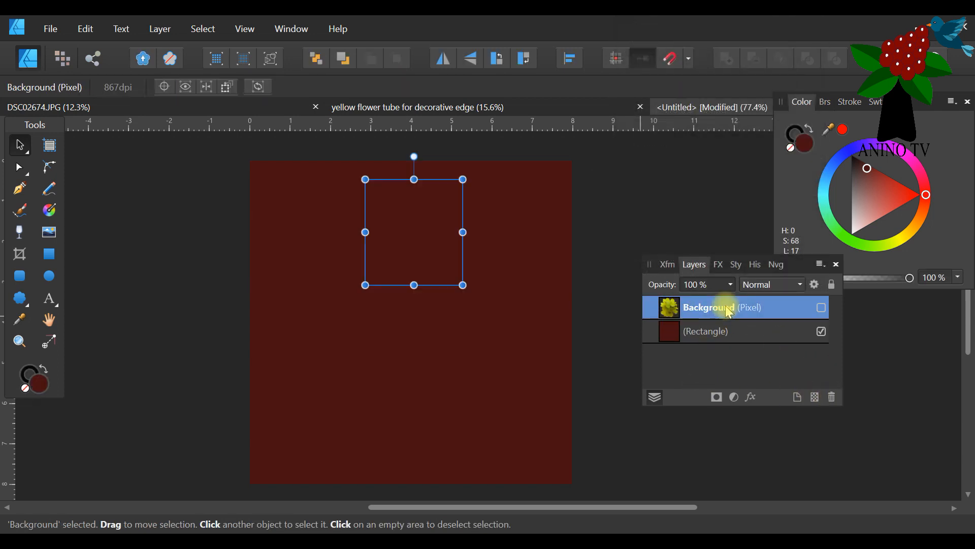
{"action": "left_click", "coordinate": [821, 307]}
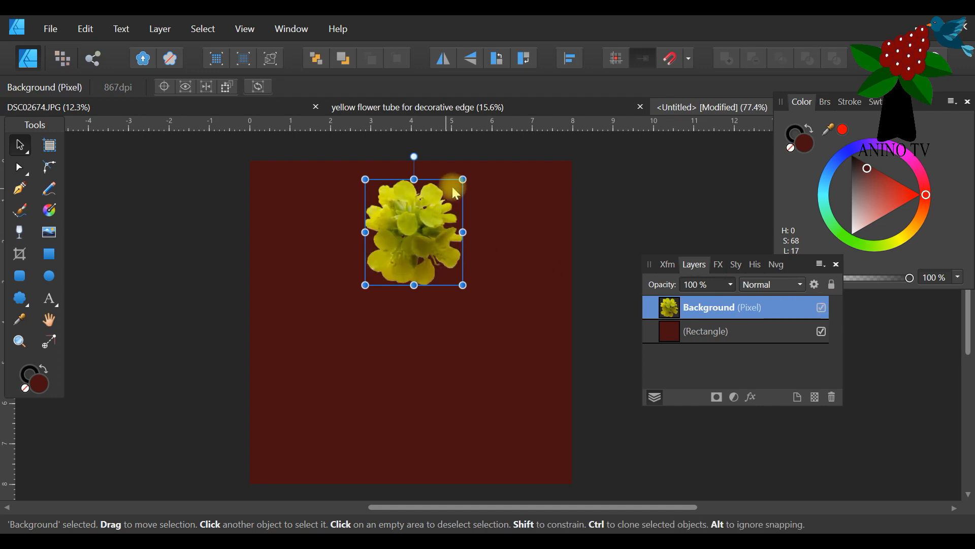
{"action": "left_click_drag", "start_coordinate": [463, 178], "coordinate": [273, 187]}
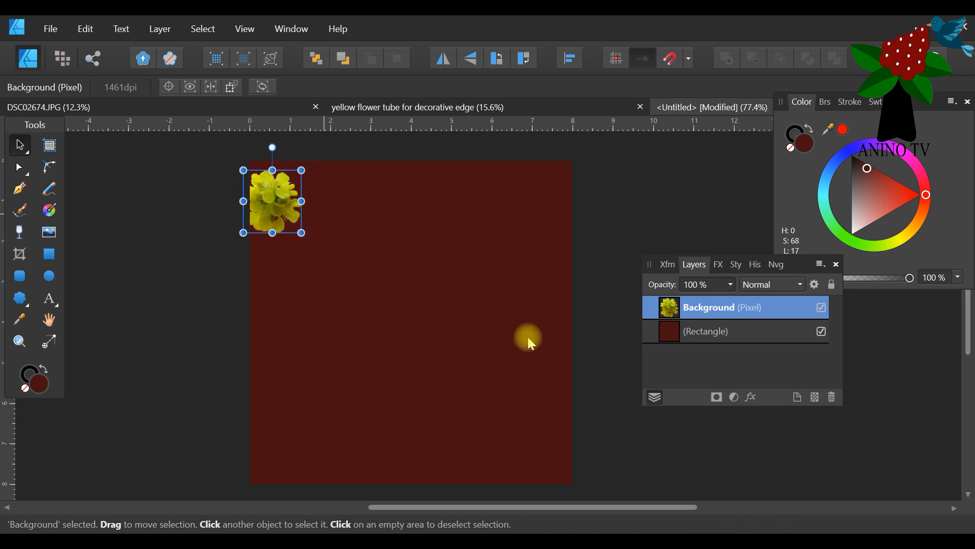
Duplicate the small flower and move the copy about 1 in to the right so it overlaps the first one.
{"action": "right_click", "coordinate": [693, 320]}
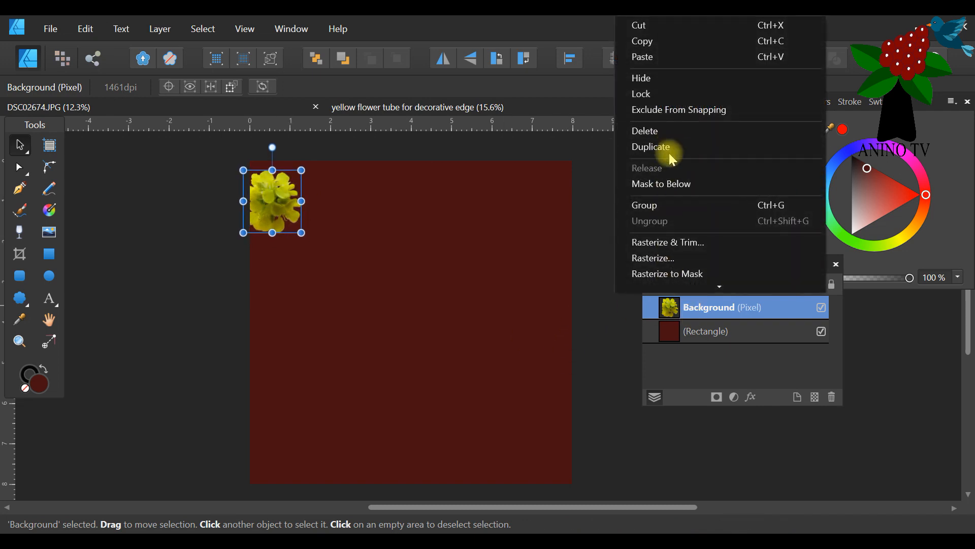
{"action": "left_click", "coordinate": [669, 147]}
{"action": "left_click_drag", "start_coordinate": [780, 256], "coordinate": [446, 241]}
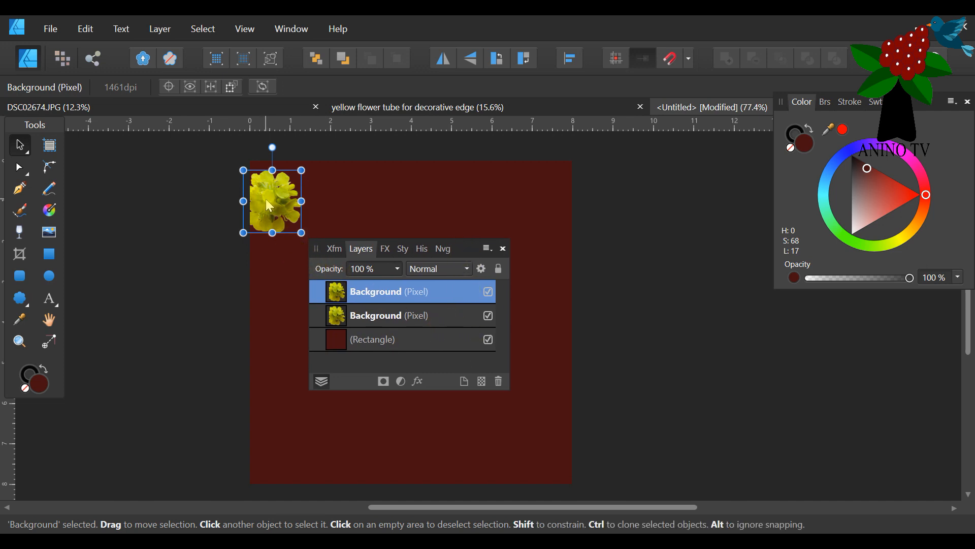
{"action": "left_click_drag", "start_coordinate": [267, 203], "coordinate": [308, 205]}
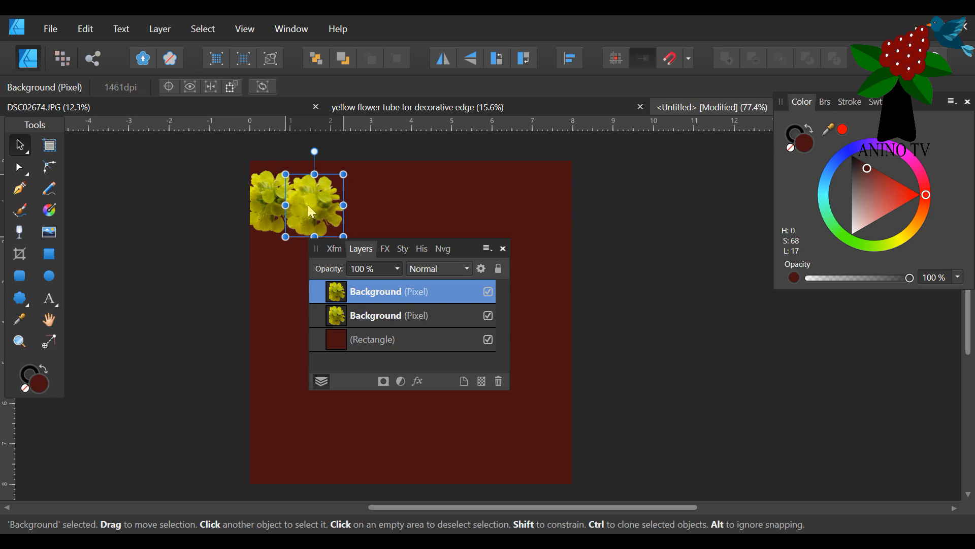
Duplicate the newest small flower six more times at the same spacing until the row overhangs the page's right edge.
{"action": "right_click", "coordinate": [458, 298]}
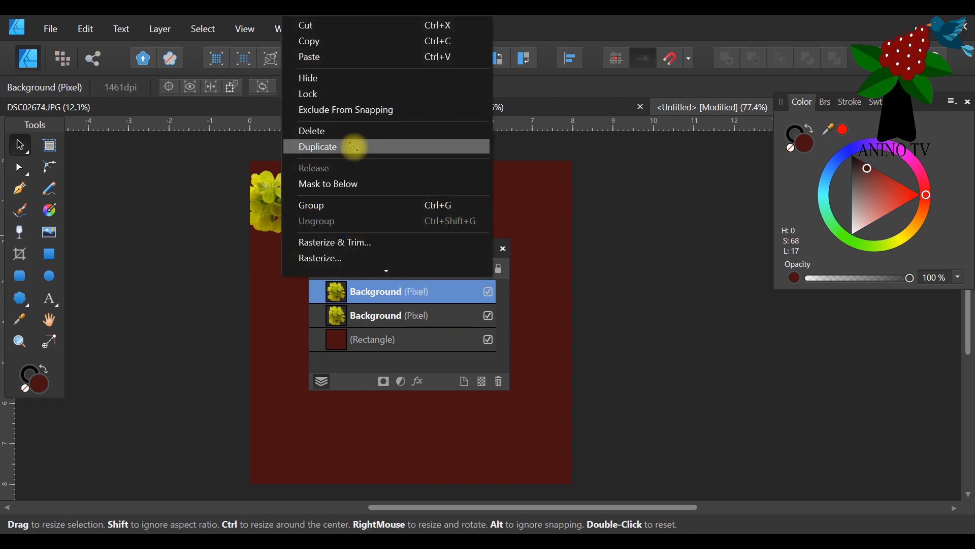
{"action": "left_click", "coordinate": [354, 146]}
{"action": "mouse_move", "coordinate": [349, 215]}
{"action": "left_mouse_down"}
{"action": "mouse_move", "coordinate": [362, 209]}
{"action": "mouse_move", "coordinate": [353, 212]}
{"action": "left_mouse_up"}
{"action": "right_click", "coordinate": [421, 291]}
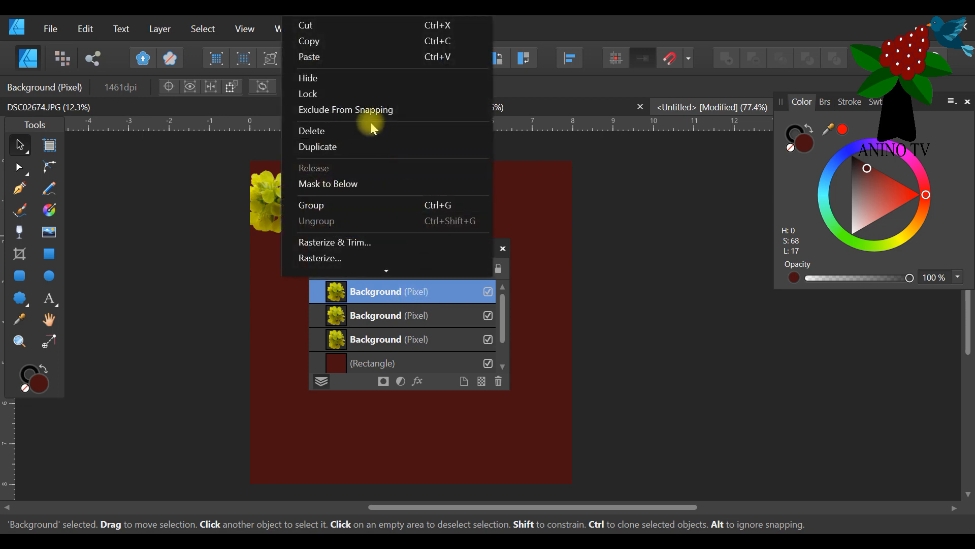
{"action": "left_click", "coordinate": [366, 145]}
{"action": "mouse_move", "coordinate": [402, 206]}
{"action": "left_mouse_down"}
{"action": "mouse_move", "coordinate": [411, 206]}
{"action": "mouse_move", "coordinate": [396, 206]}
{"action": "left_mouse_up"}
{"action": "right_click", "coordinate": [401, 291]}
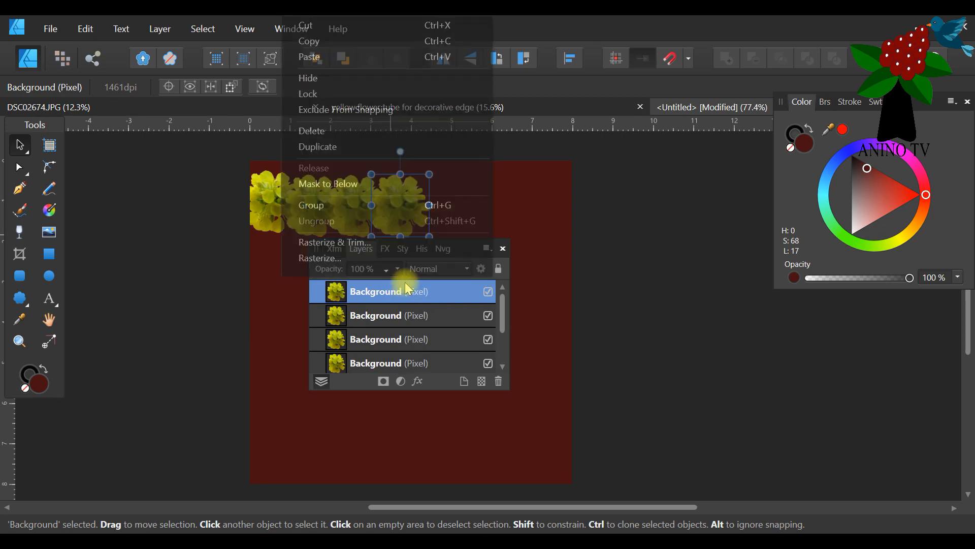
{"action": "left_click", "coordinate": [369, 147]}
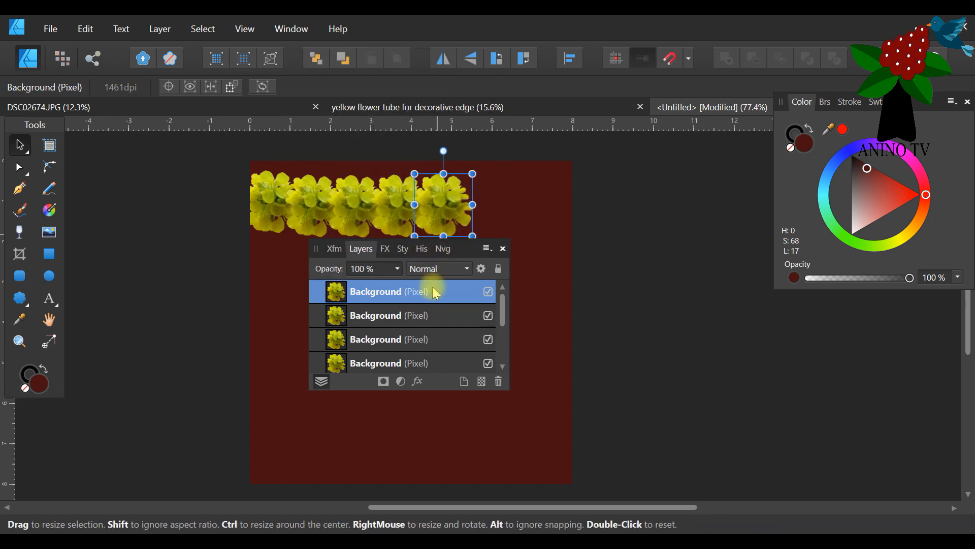
{"action": "right_click", "coordinate": [436, 292]}
{"action": "left_click", "coordinate": [388, 144]}
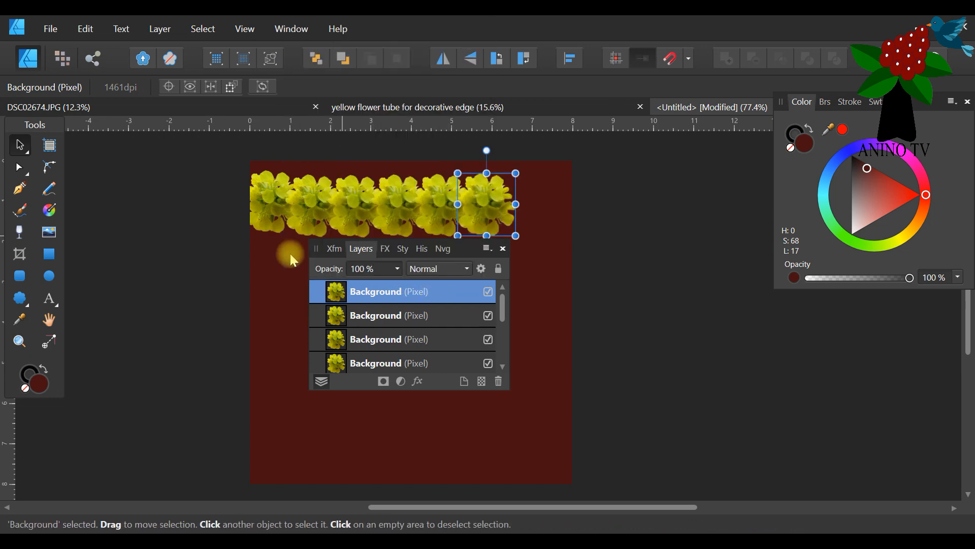
{"action": "right_click", "coordinate": [404, 295]}
{"action": "left_click", "coordinate": [376, 142]}
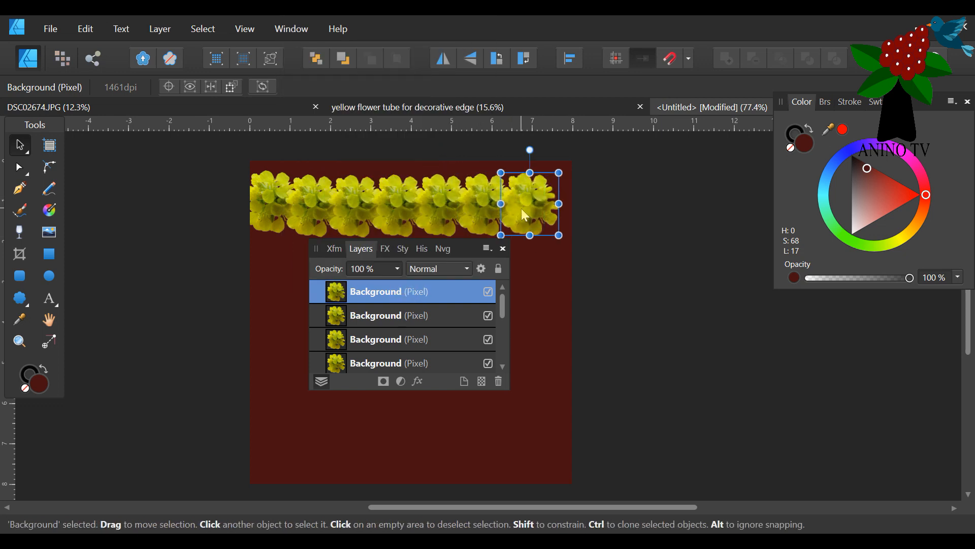
{"action": "right_click", "coordinate": [389, 293]}
{"action": "left_click", "coordinate": [358, 147]}
{"action": "left_click_drag", "start_coordinate": [456, 255], "coordinate": [713, 302]}
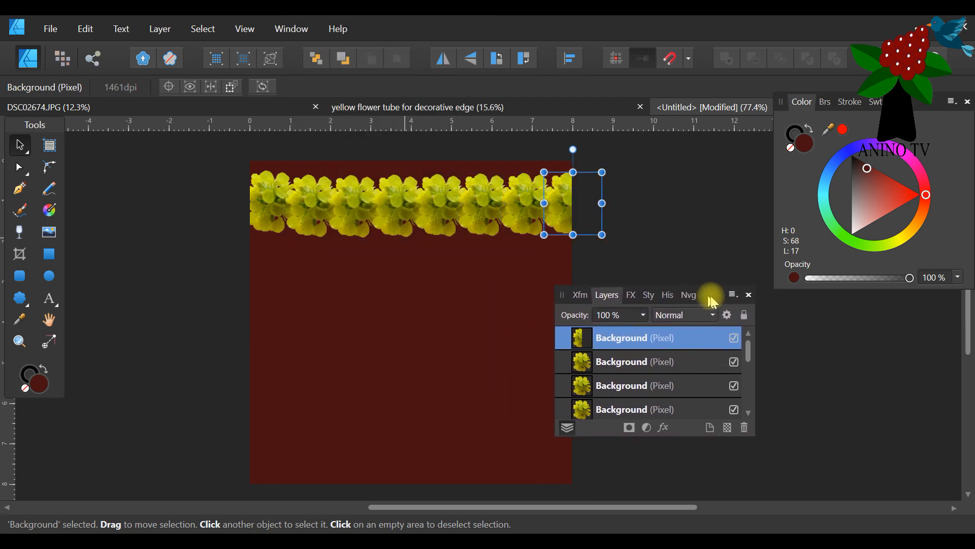
Shift the small flowers leftward one by one so they overlap more closely, spaced about 1 in apart, with the first overhanging the left edge.
{"action": "left_click", "coordinate": [271, 196]}
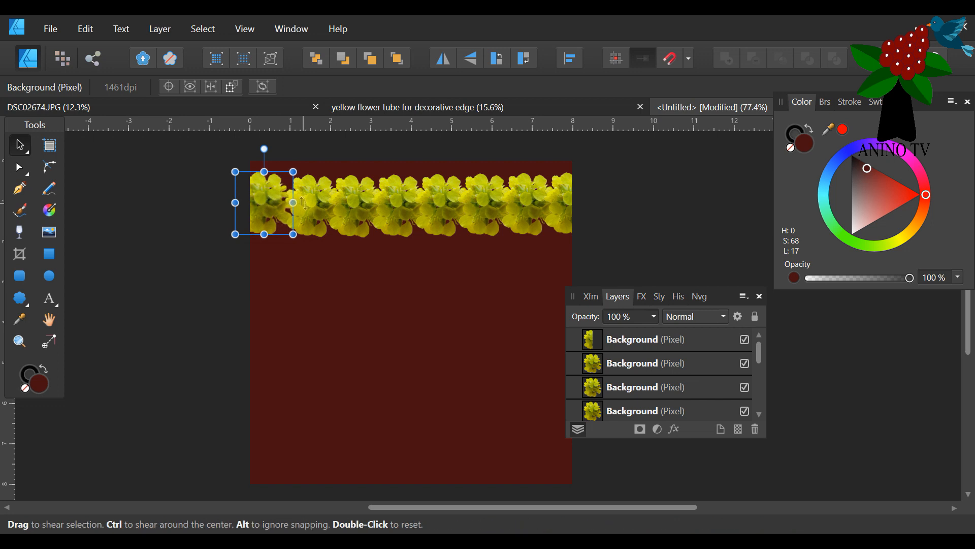
{"action": "left_click_drag", "start_coordinate": [264, 210], "coordinate": [378, 213]}
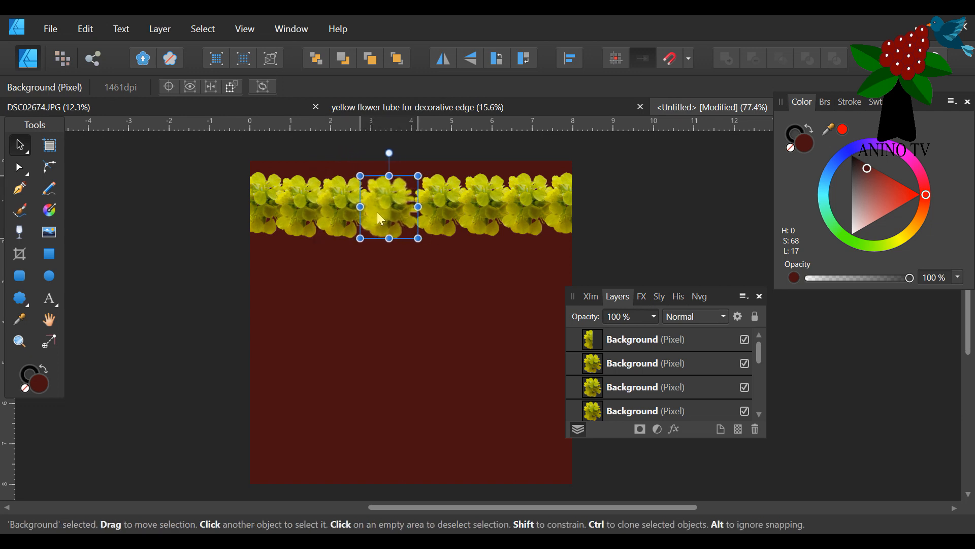
{"action": "left_click", "coordinate": [437, 212]}
{"action": "left_click_drag", "start_coordinate": [437, 212], "coordinate": [423, 212]}
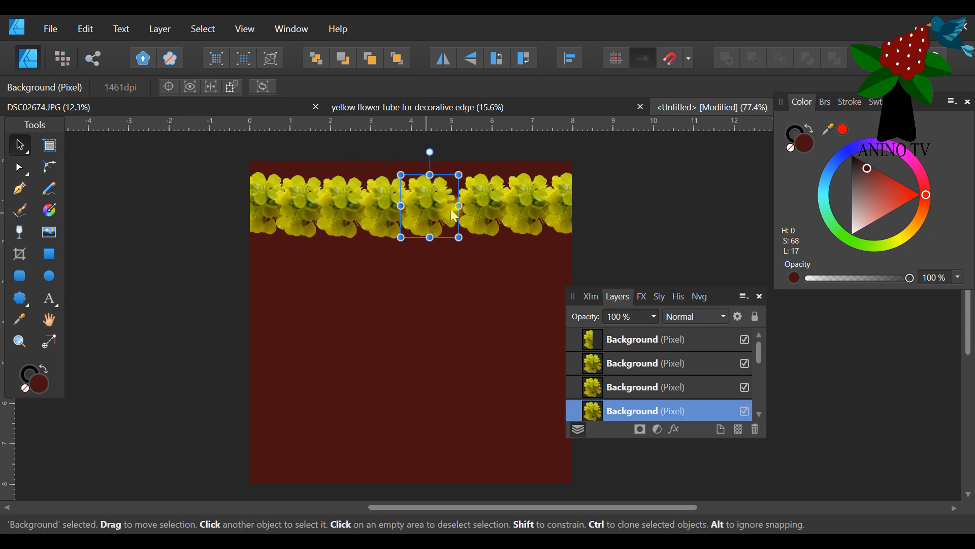
{"action": "left_click", "coordinate": [483, 209]}
{"action": "left_click_drag", "start_coordinate": [483, 210], "coordinate": [467, 214]}
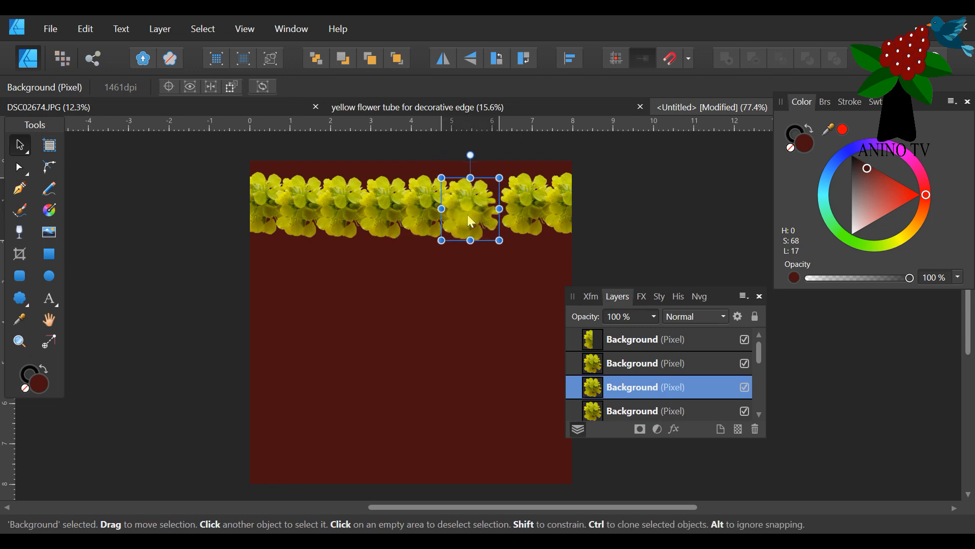
{"action": "left_click", "coordinate": [532, 202]}
{"action": "mouse_move", "coordinate": [531, 201]}
{"action": "left_mouse_down"}
{"action": "mouse_move", "coordinate": [517, 206]}
{"action": "mouse_move", "coordinate": [546, 209]}
{"action": "left_mouse_up"}
{"action": "left_click", "coordinate": [559, 207]}
{"action": "left_click", "coordinate": [614, 209]}
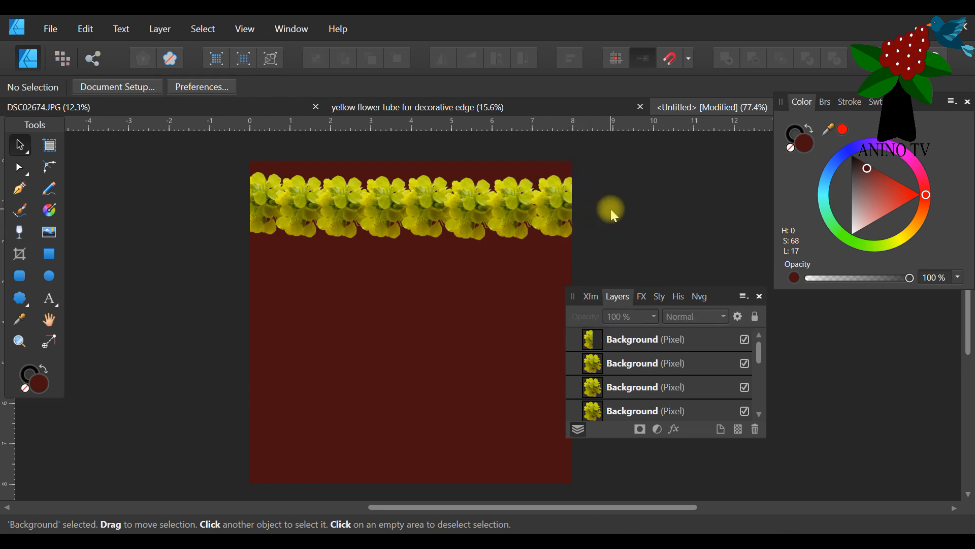
{"action": "left_click_drag", "start_coordinate": [726, 300], "coordinate": [732, 237]}
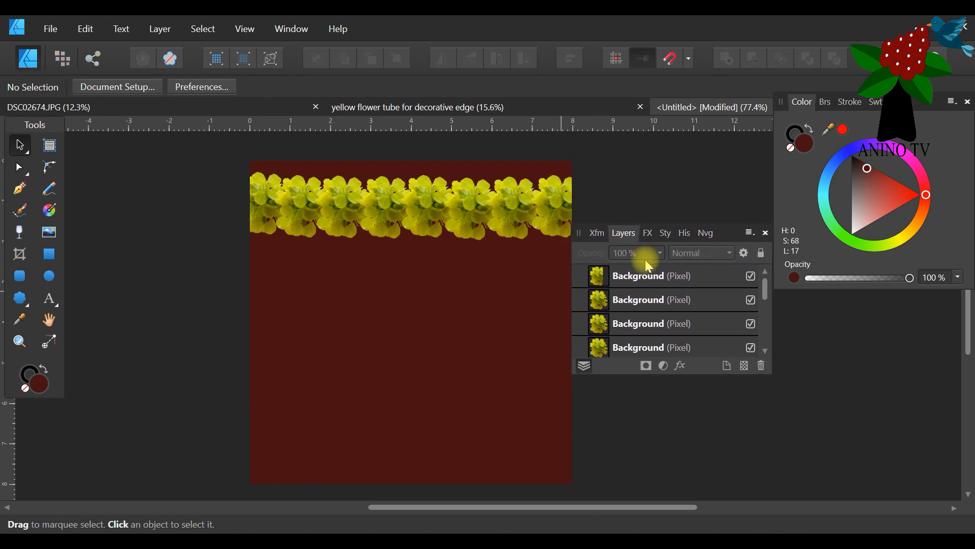
Duplicate the small flower just right of the row's middle and hide one of the two overlapping flowers as a spare.
{"action": "left_click", "coordinate": [426, 208]}
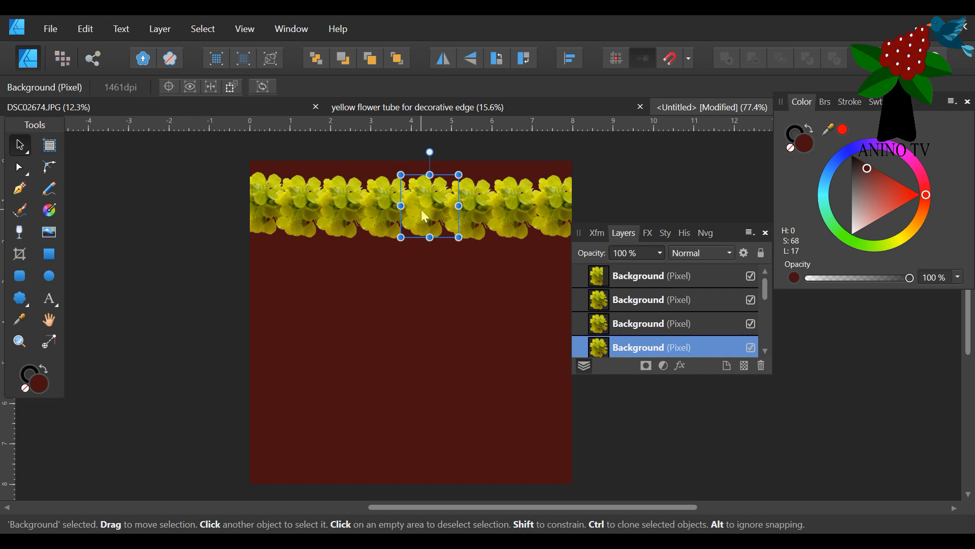
{"action": "right_click", "coordinate": [688, 350]}
{"action": "left_click", "coordinate": [616, 146]}
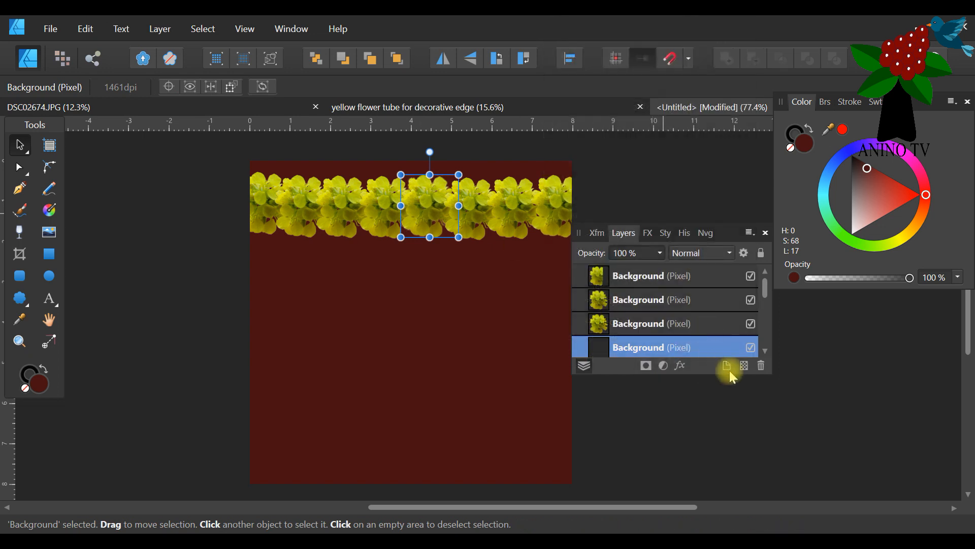
{"action": "scroll", "coordinate": [753, 347], "scroll_direction": "down", "scroll_amount": 1}
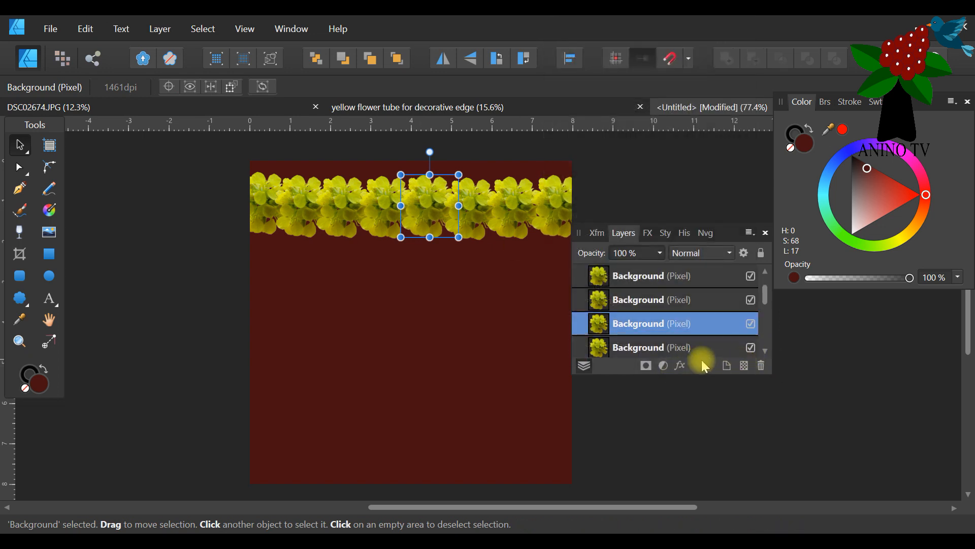
{"action": "scroll", "coordinate": [736, 335], "scroll_direction": "down", "scroll_amount": 1}
{"action": "scroll", "coordinate": [718, 331], "scroll_direction": "up", "scroll_amount": 1}
{"action": "left_click", "coordinate": [750, 324]}
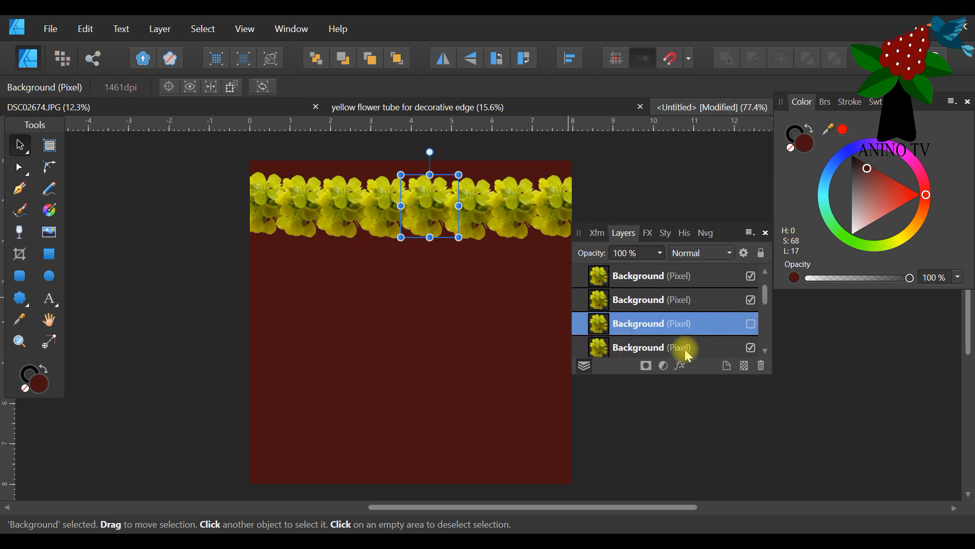
Select all eight visible flowers in the row and group them, leaving the hidden spare out of the group.
{"action": "left_click_drag", "start_coordinate": [726, 233], "coordinate": [744, 328]}
{"action": "left_click", "coordinate": [664, 219]}
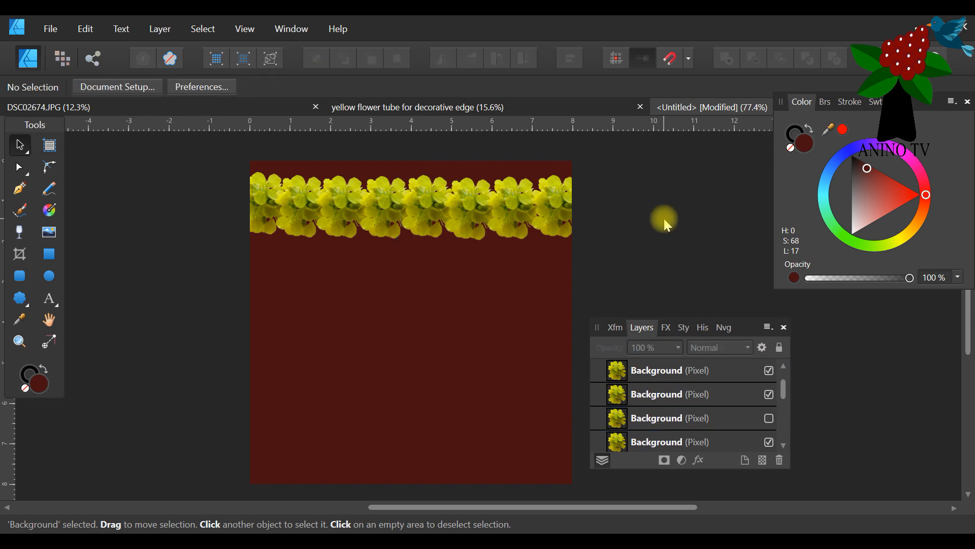
{"action": "left_click_drag", "start_coordinate": [678, 147], "coordinate": [114, 277]}
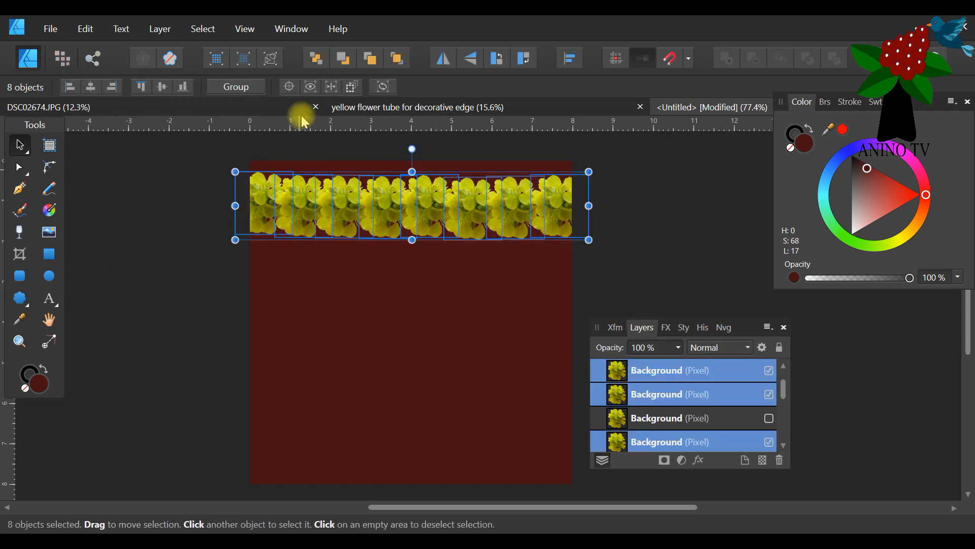
{"action": "left_click", "coordinate": [237, 89]}
{"action": "left_click_drag", "start_coordinate": [750, 326], "coordinate": [778, 214]}
{"action": "left_click", "coordinate": [601, 419]}
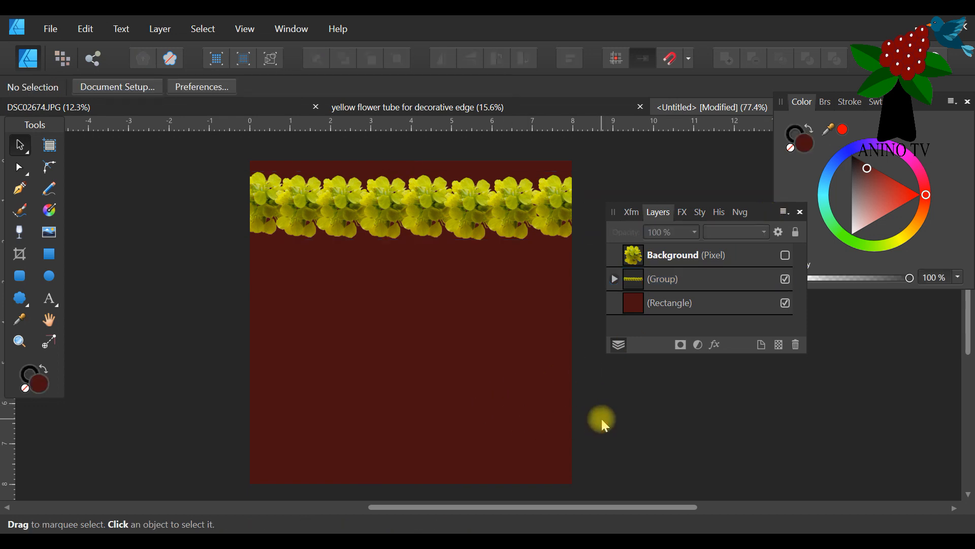
Duplicate the flower row group and move the copy about 5.5 in straight down, near the page's lower edge.
{"action": "left_click", "coordinate": [451, 386]}
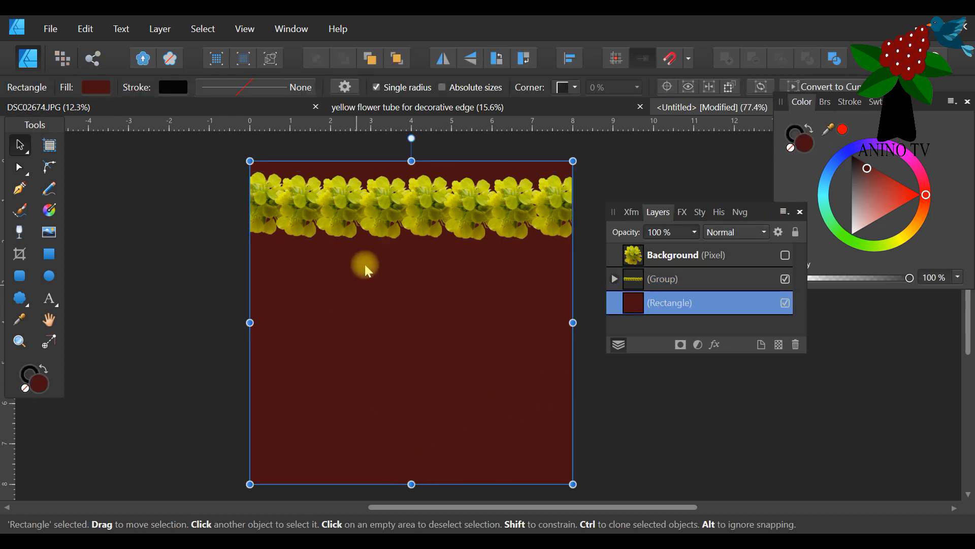
{"action": "left_click", "coordinate": [480, 198]}
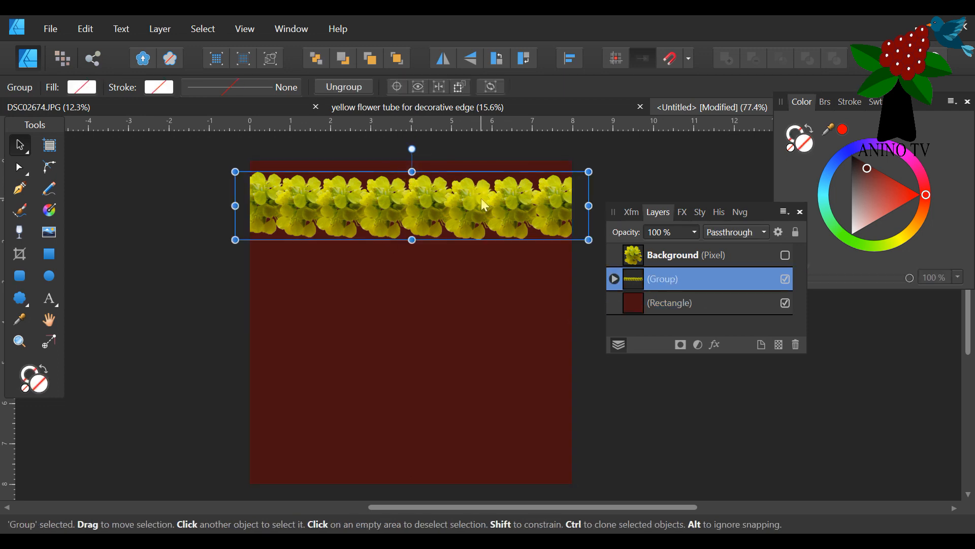
{"action": "right_click", "coordinate": [653, 277]}
{"action": "left_click", "coordinate": [631, 150]}
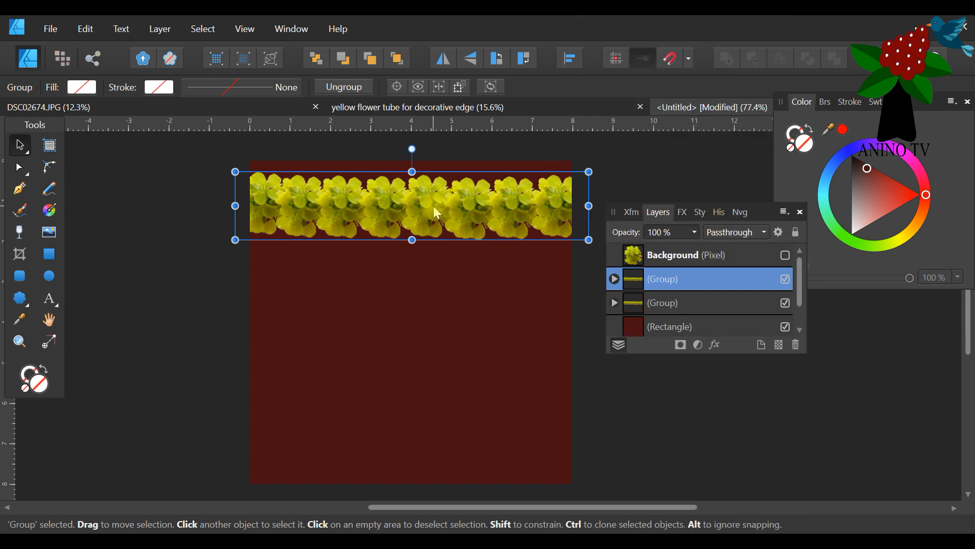
{"action": "left_click_drag", "start_coordinate": [434, 229], "coordinate": [419, 429]}
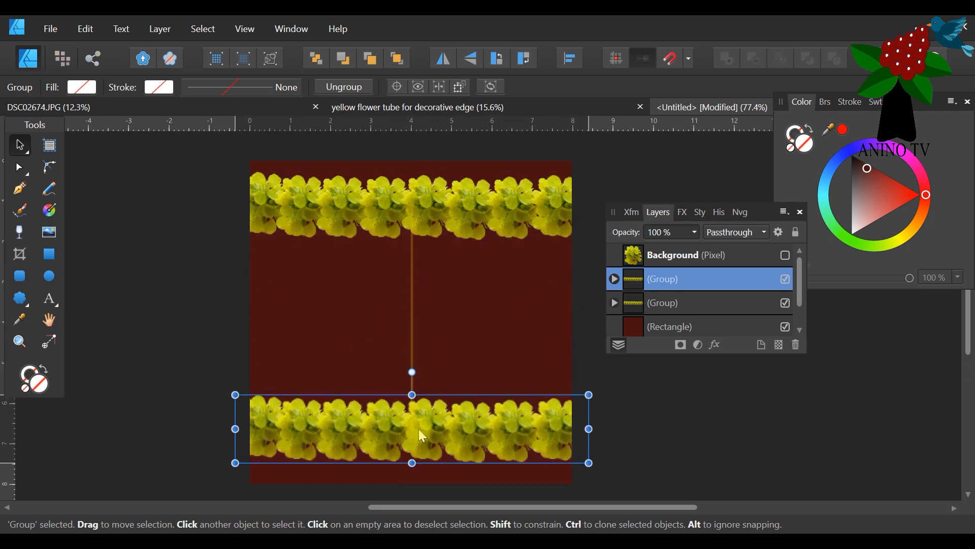
{"action": "left_click", "coordinate": [627, 433]}
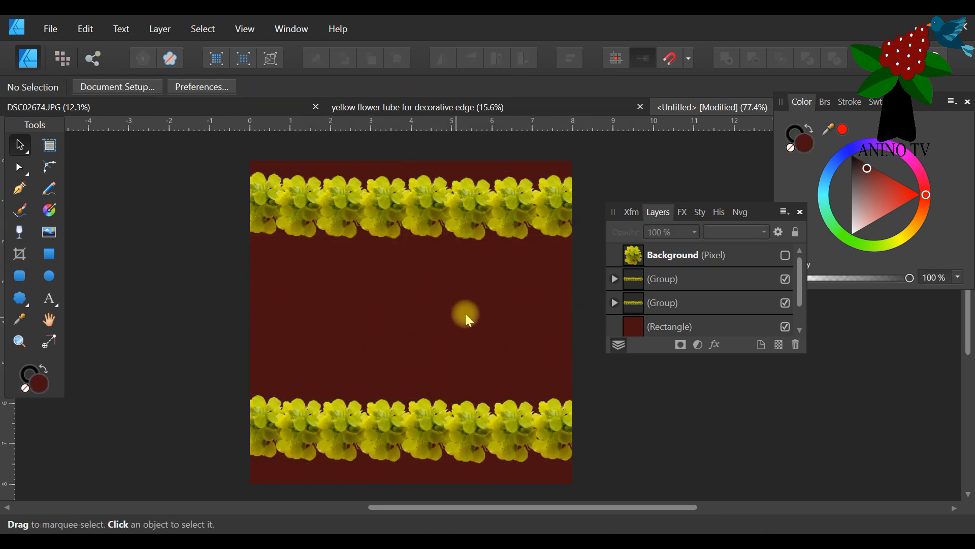
Shorten the dark red rectangle by lowering its upper edge about 1.1 in, to the middle of the upper flower row.
{"action": "left_click", "coordinate": [510, 306]}
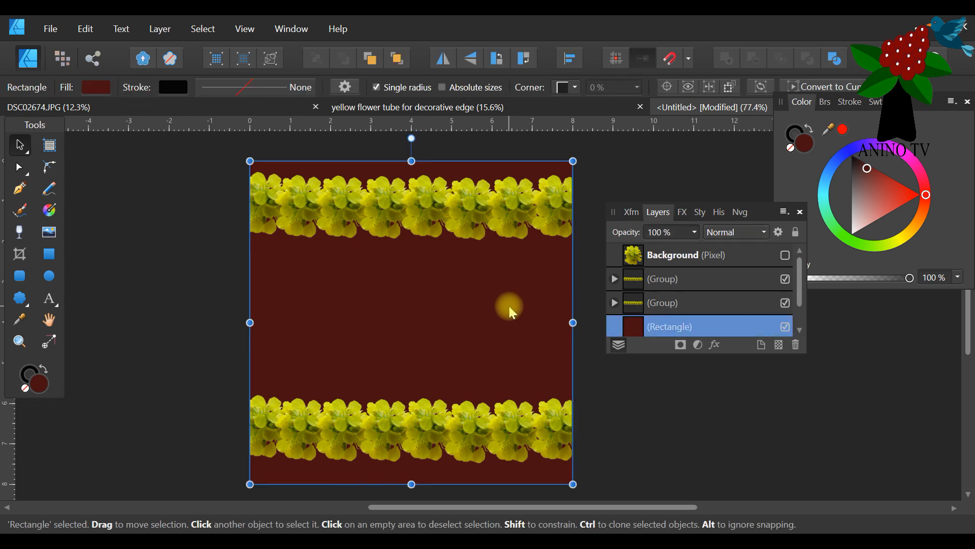
{"action": "left_click_drag", "start_coordinate": [411, 161], "coordinate": [421, 205]}
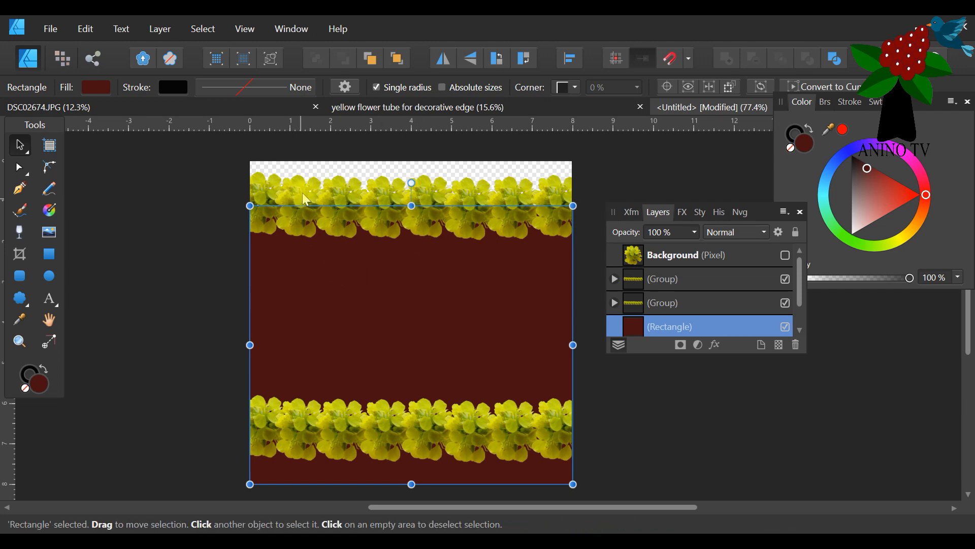
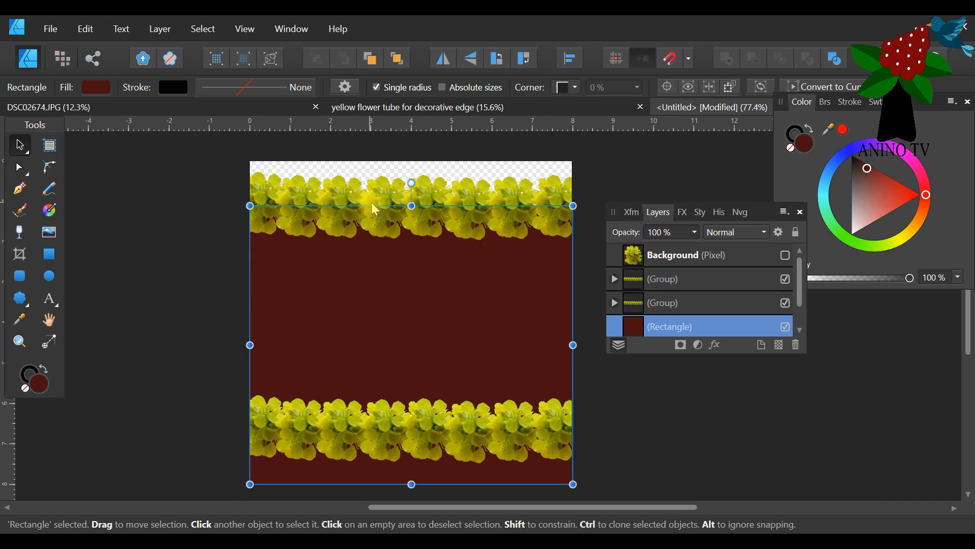
Shorten the dark red rectangle by raising its lower edge about 1.35 in, to the middle of the lower flower row.
{"action": "left_click", "coordinate": [420, 428]}
{"action": "left_click", "coordinate": [413, 481]}
{"action": "left_click_drag", "start_coordinate": [411, 484], "coordinate": [412, 429]}
{"action": "left_click", "coordinate": [599, 455]}
Move the lower flower row down about 0.5 in to the page's lower edge and extend the rectangle's lower edge to the row's middle.
{"action": "left_click", "coordinate": [432, 448]}
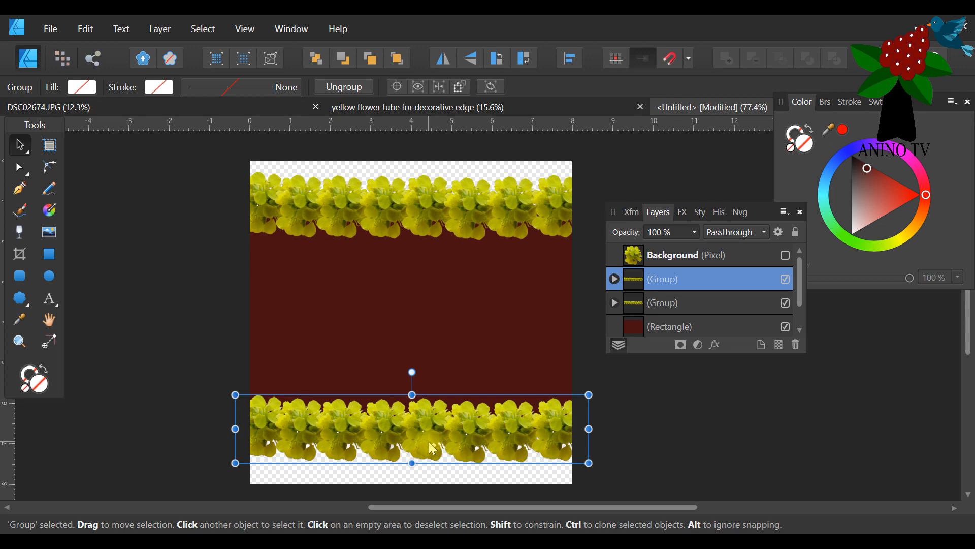
{"action": "left_click_drag", "start_coordinate": [430, 443], "coordinate": [434, 460]}
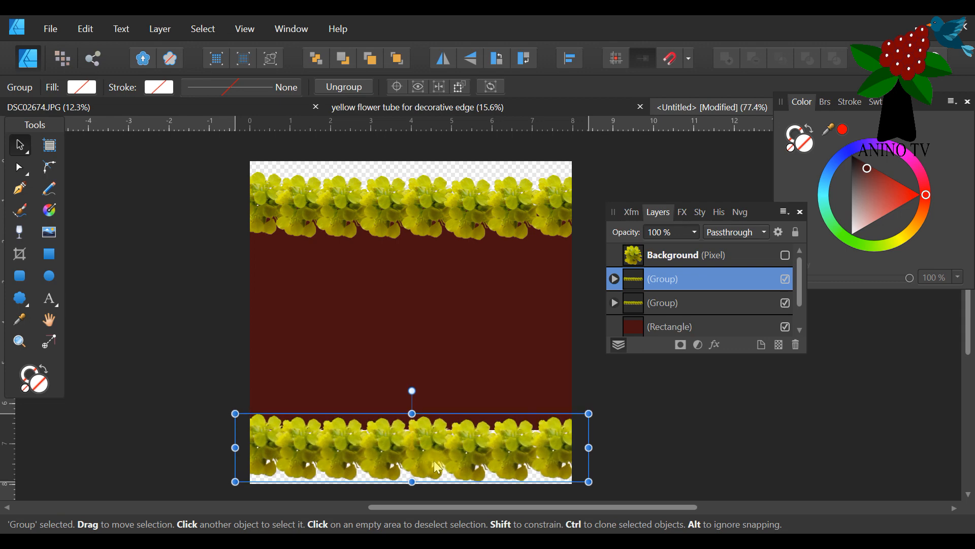
{"action": "left_click", "coordinate": [471, 404]}
{"action": "left_click_drag", "start_coordinate": [411, 429], "coordinate": [418, 454]}
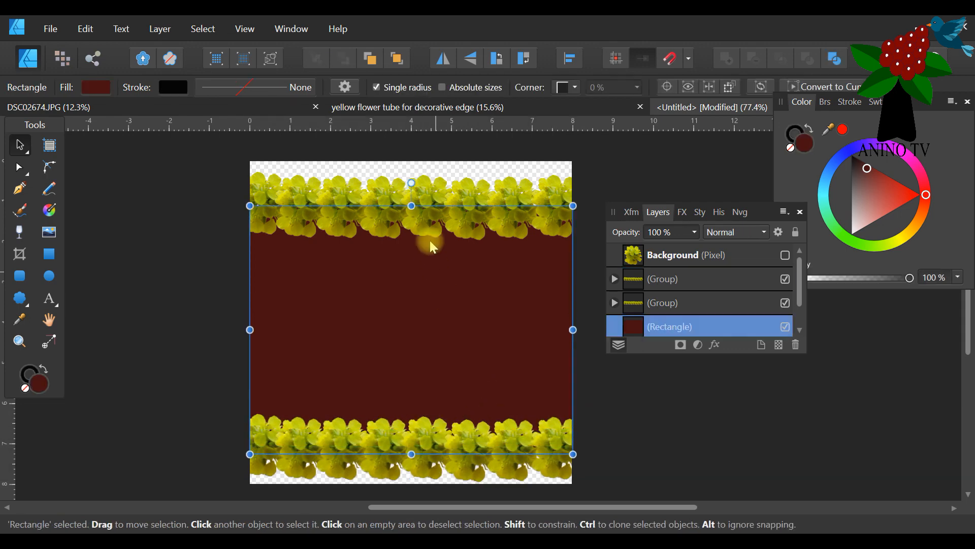
{"action": "left_click", "coordinate": [436, 191]}
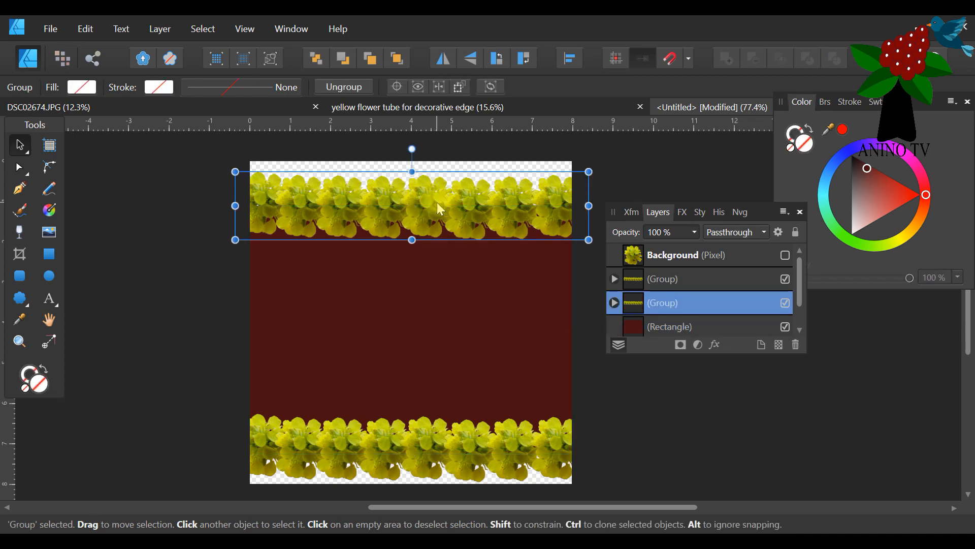
{"action": "left_click_drag", "start_coordinate": [438, 203], "coordinate": [439, 194]}
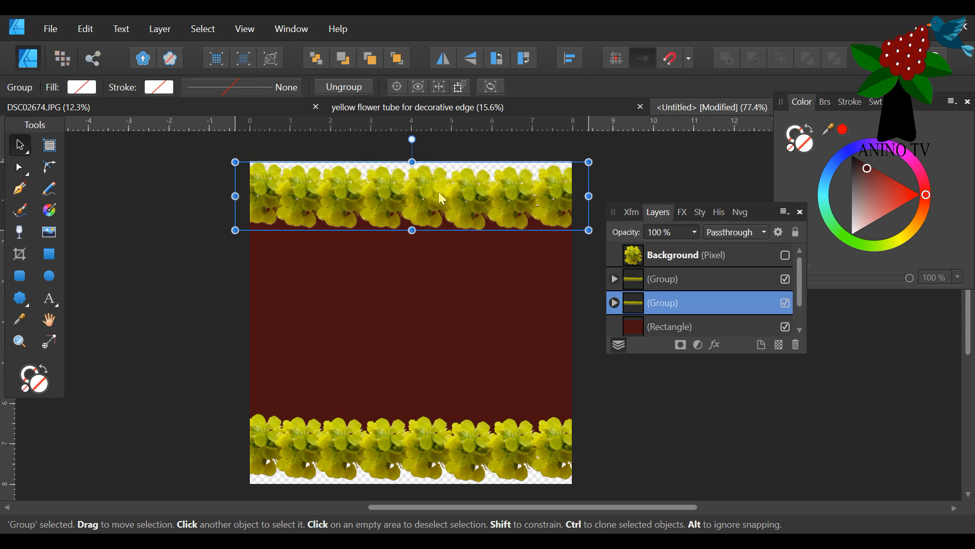
{"action": "left_click_drag", "start_coordinate": [439, 194], "coordinate": [440, 196]}
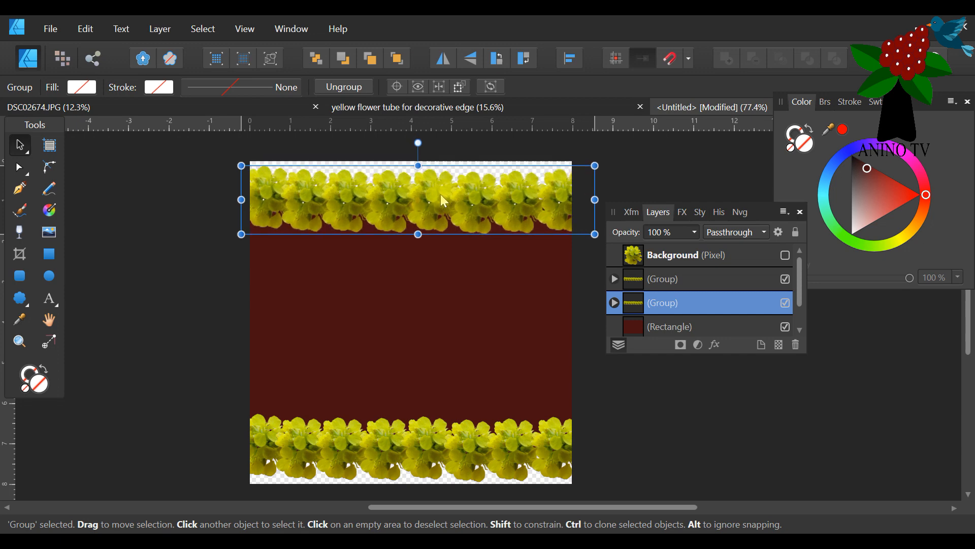
{"action": "left_click", "coordinate": [85, 29]}
{"action": "left_click", "coordinate": [76, 43]}
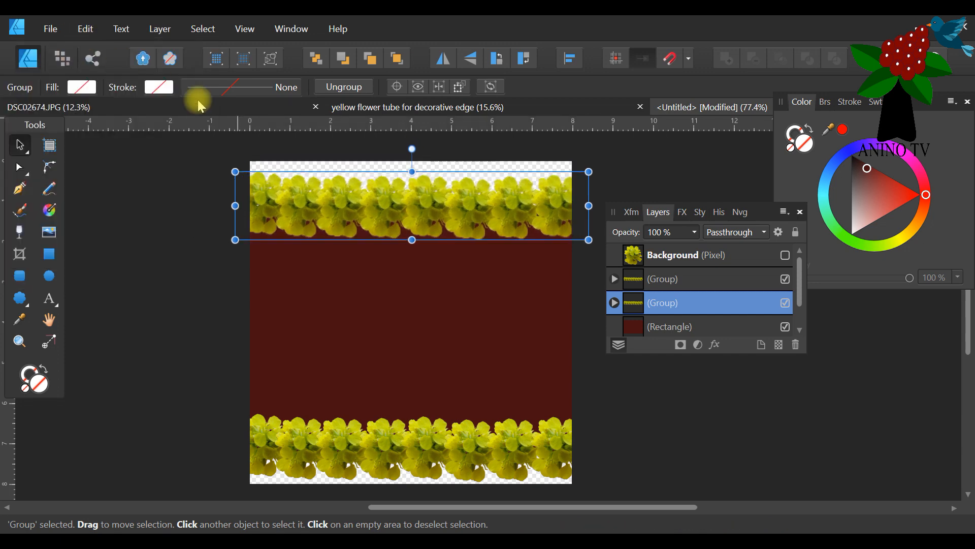
Move the upper flower row up about 0.25 in to the page's upper edge and raise the rectangle's upper edge to the row's middle.
{"action": "left_click_drag", "start_coordinate": [408, 216], "coordinate": [408, 205]}
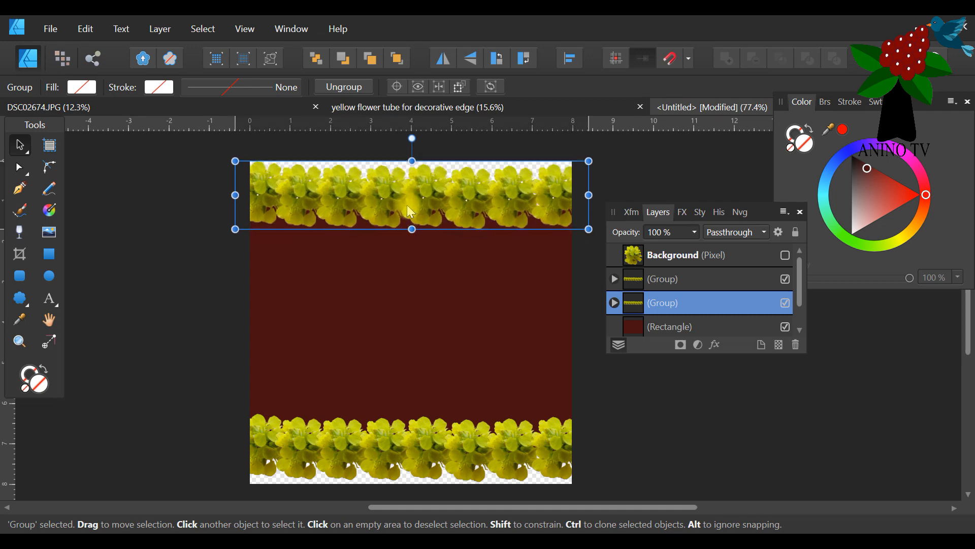
{"action": "left_click", "coordinate": [630, 383]}
{"action": "left_click", "coordinate": [439, 294]}
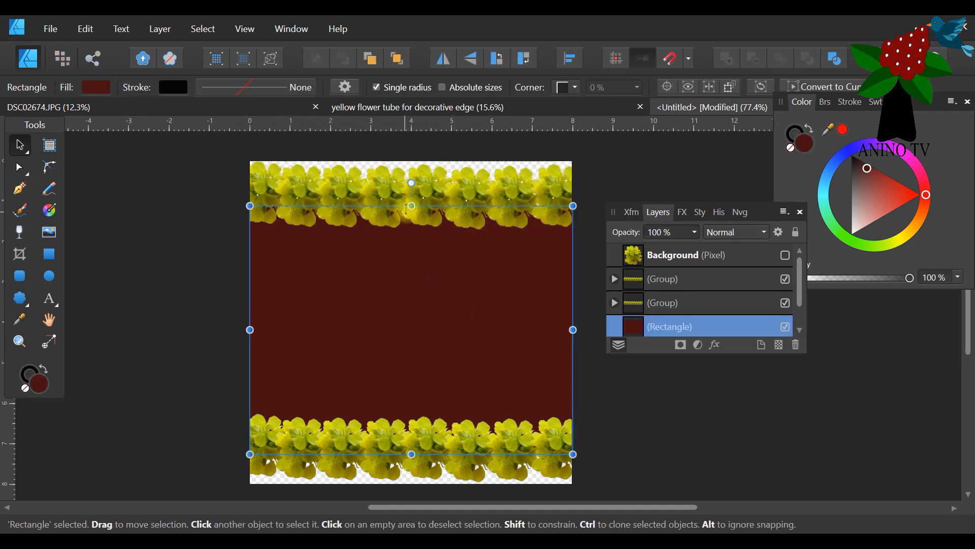
{"action": "left_click_drag", "start_coordinate": [408, 206], "coordinate": [412, 195]}
{"action": "left_click", "coordinate": [606, 173]}
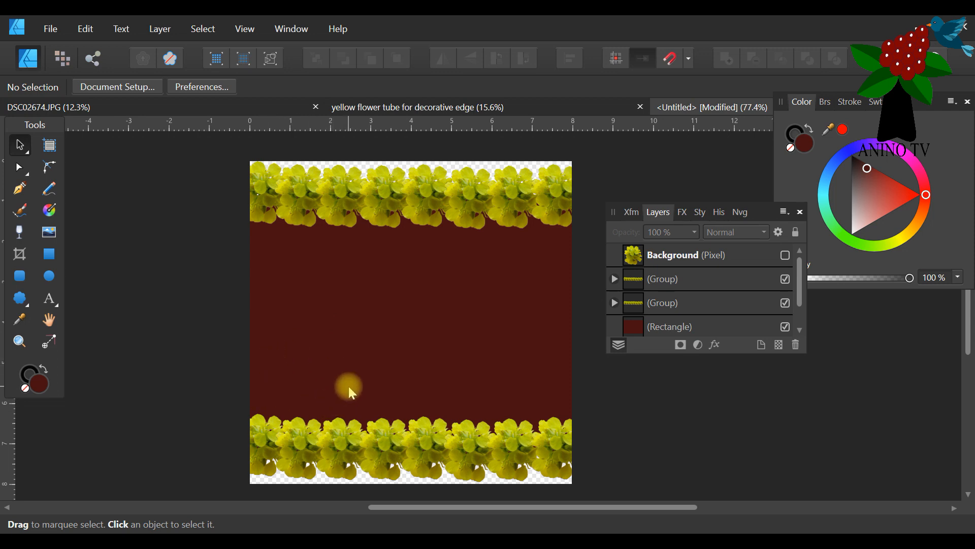
Recolour the dark red rectangle with an olive tone sampled from the upper flower row.
{"action": "left_click", "coordinate": [348, 361]}
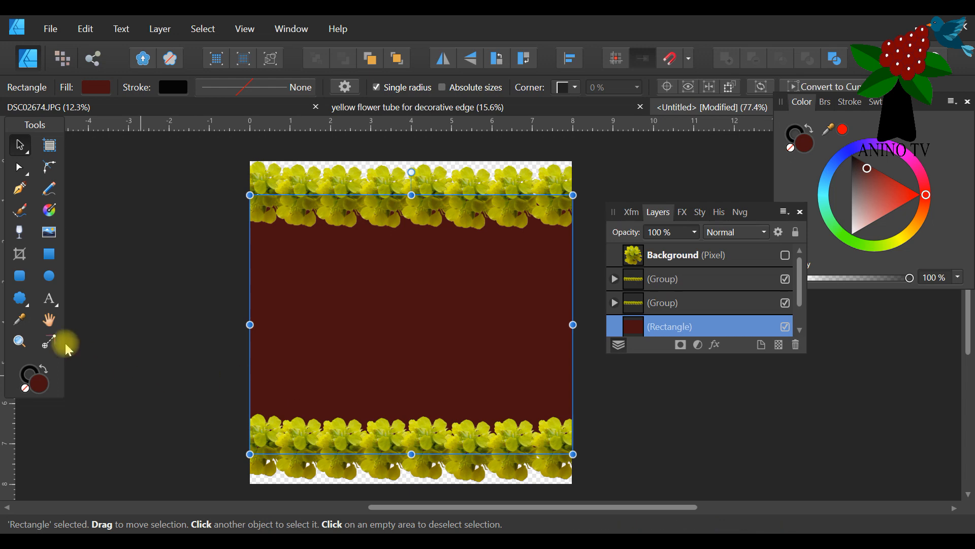
{"action": "left_click", "coordinate": [20, 320]}
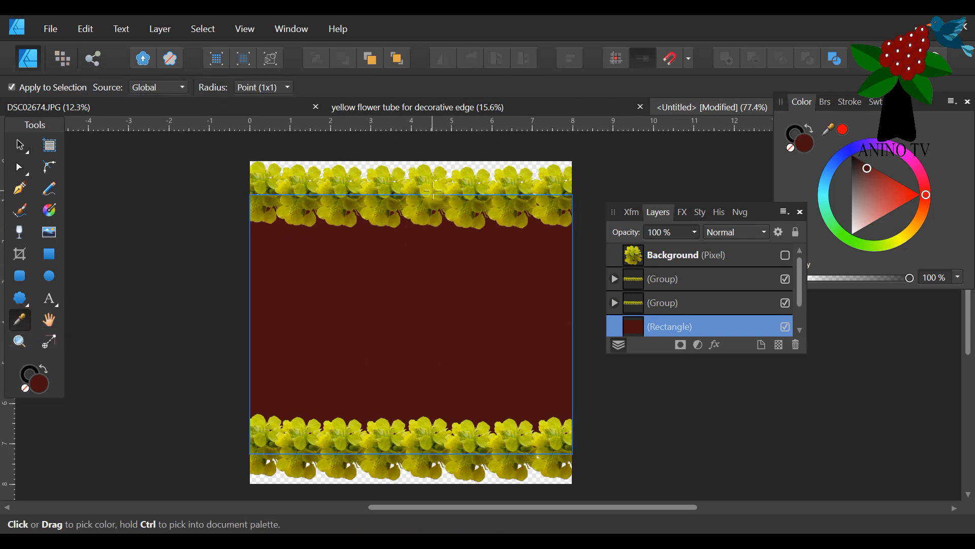
{"action": "left_click", "coordinate": [349, 193]}
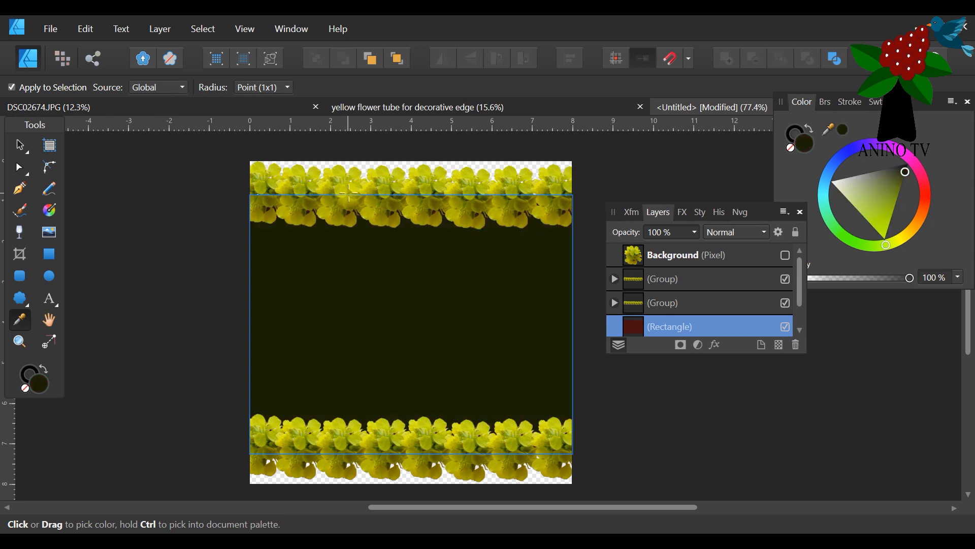
{"action": "left_click", "coordinate": [517, 188]}
Fill the rectangle with a dark green (H 81, S 100, L 14) sampled from the shadow between the upper row's leftmost petals.
{"action": "left_click", "coordinate": [19, 341]}
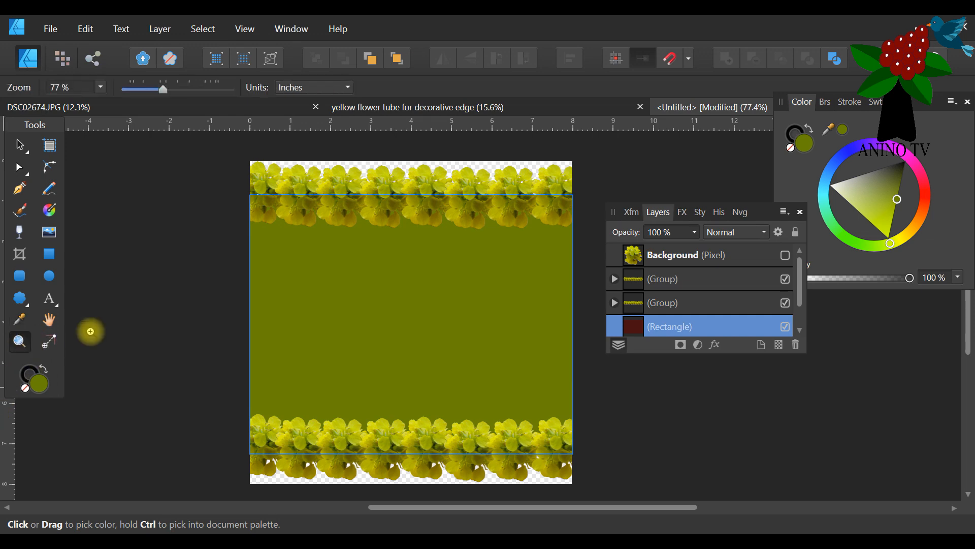
{"action": "left_click", "coordinate": [261, 183]}
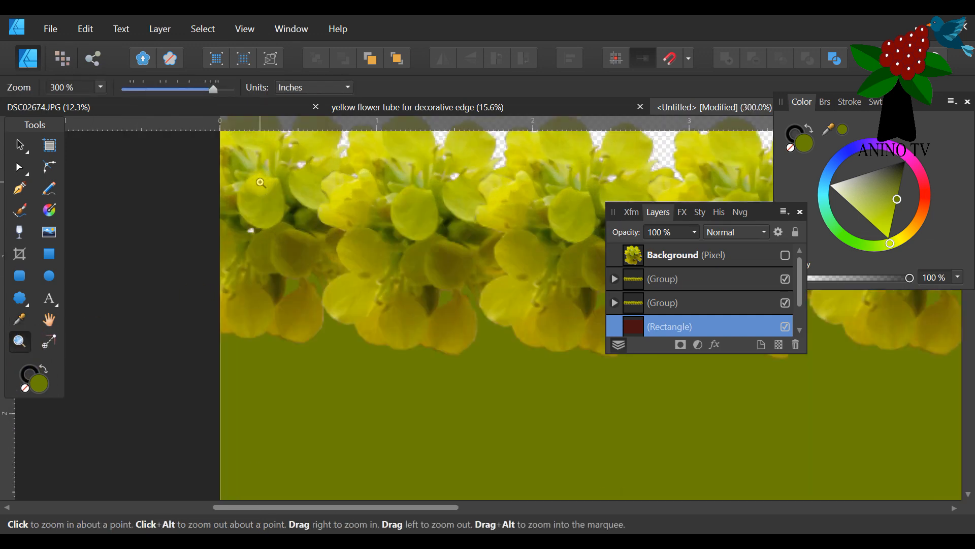
{"action": "left_click", "coordinate": [261, 183]}
{"action": "left_click", "coordinate": [19, 319]}
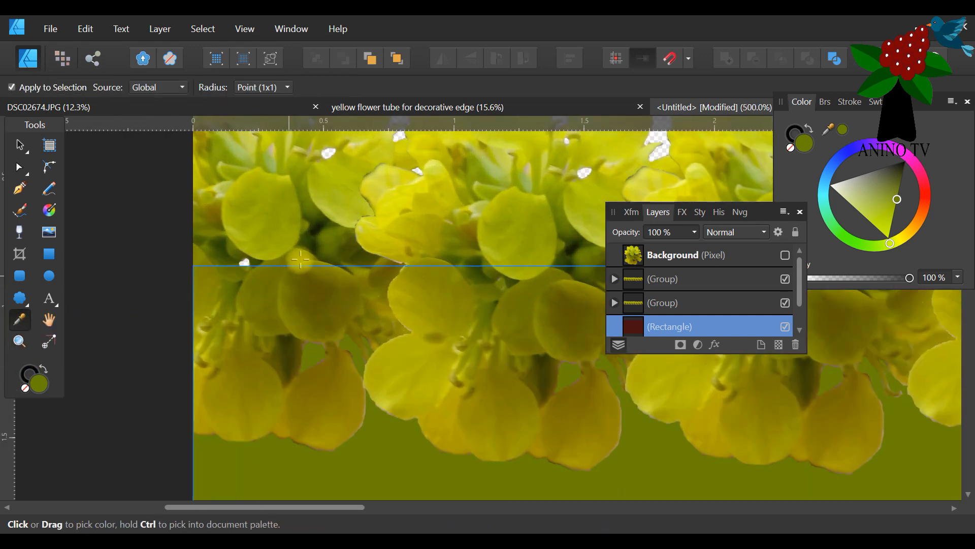
{"action": "left_click", "coordinate": [304, 243]}
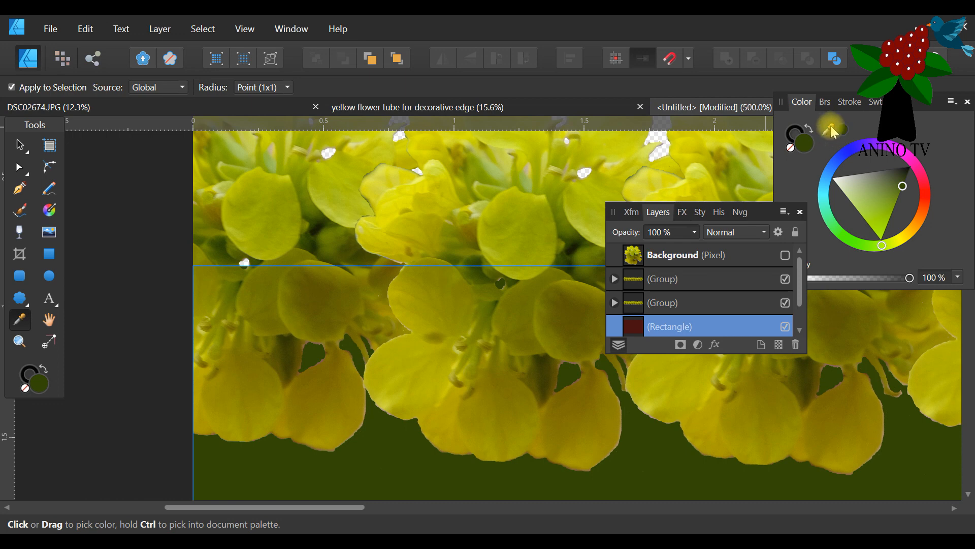
{"action": "left_click_drag", "start_coordinate": [833, 131], "coordinate": [306, 243]}
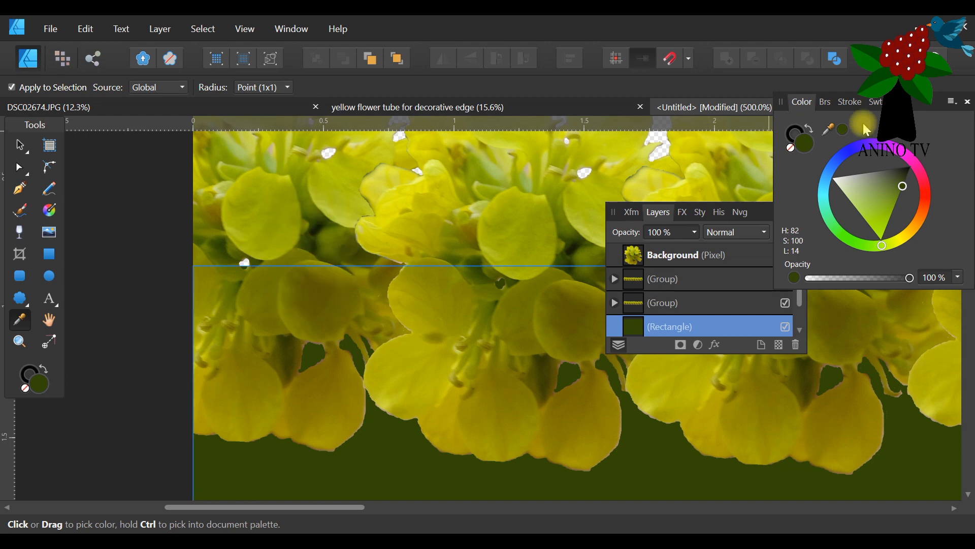
{"action": "left_click", "coordinate": [841, 126]}
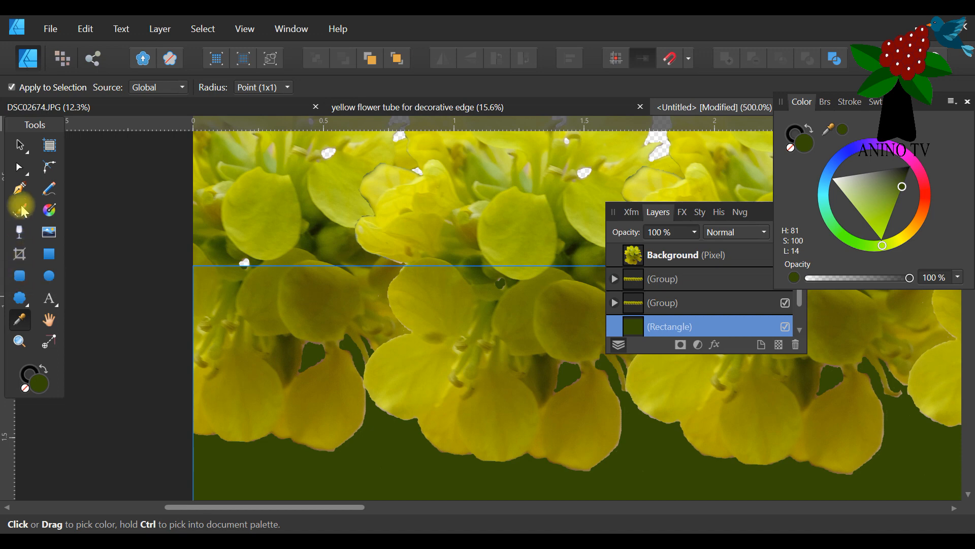
Duplicate the dark green rectangle and fill the copy with near-white (H 81, S 47, L 99).
{"action": "left_click", "coordinate": [19, 341]}
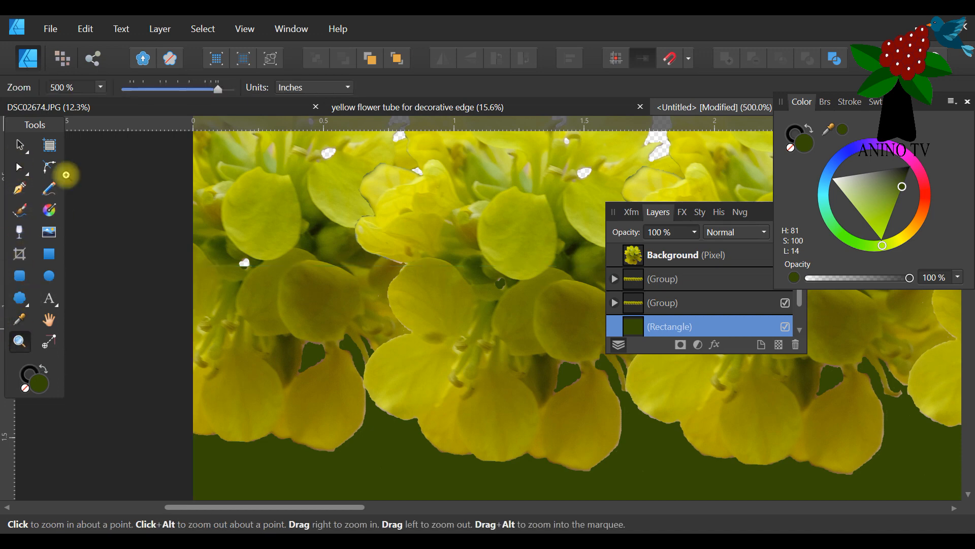
{"action": "left_click", "coordinate": [168, 88]}
{"action": "left_click_drag", "start_coordinate": [466, 507], "coordinate": [635, 507]}
{"action": "scroll", "coordinate": [570, 364], "scroll_direction": "down", "scroll_amount": 3}
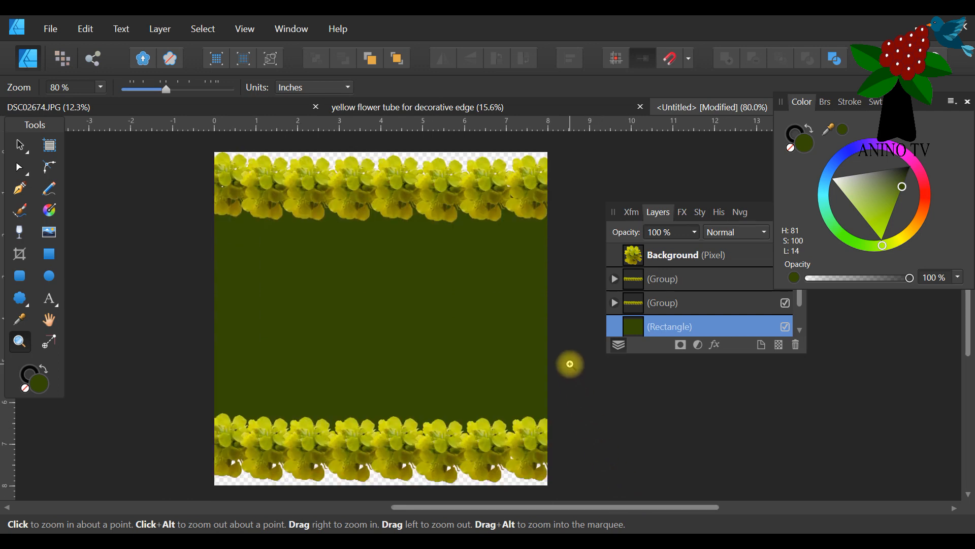
{"action": "scroll", "coordinate": [570, 364], "scroll_direction": "down", "scroll_amount": 1}
{"action": "left_click", "coordinate": [19, 145]}
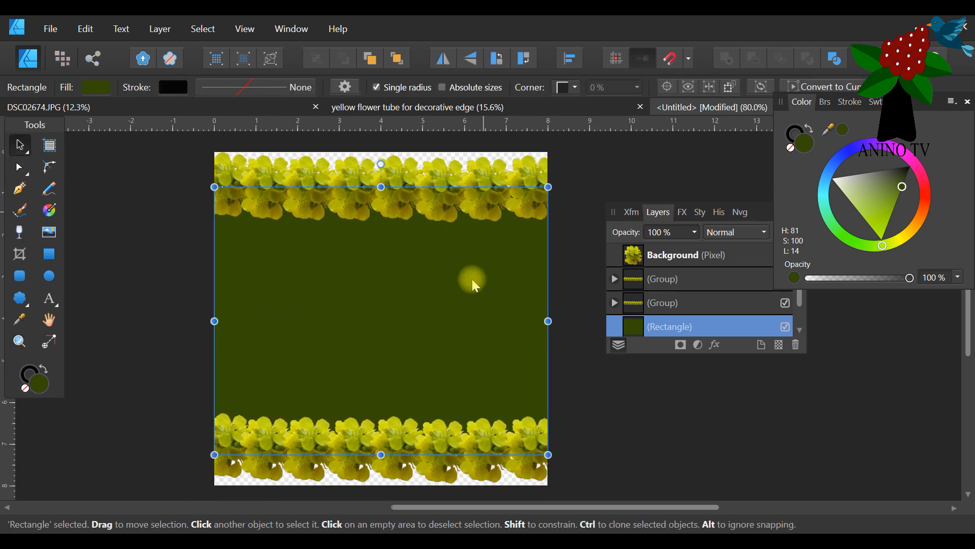
{"action": "right_click", "coordinate": [677, 331]}
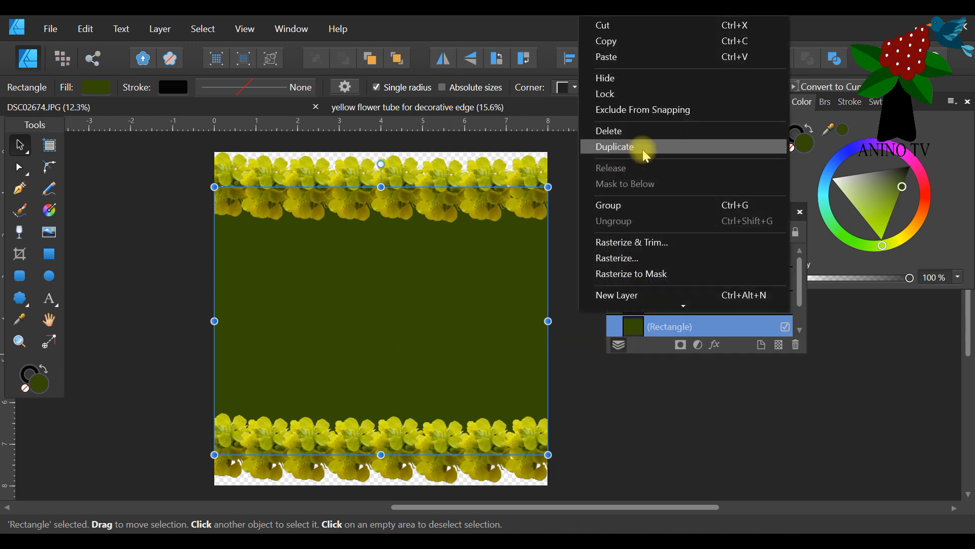
{"action": "left_click", "coordinate": [642, 147]}
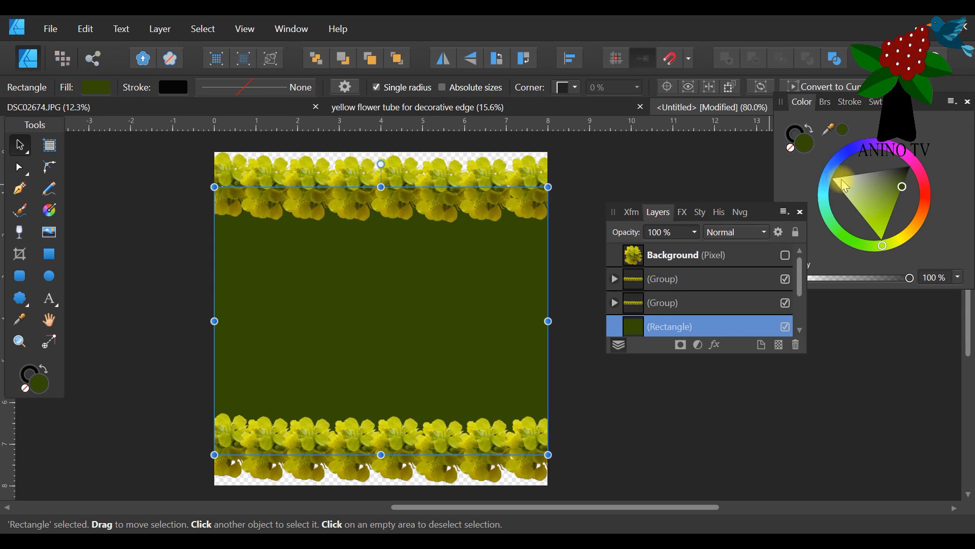
{"action": "left_click", "coordinate": [840, 181]}
{"action": "left_click", "coordinate": [834, 179]}
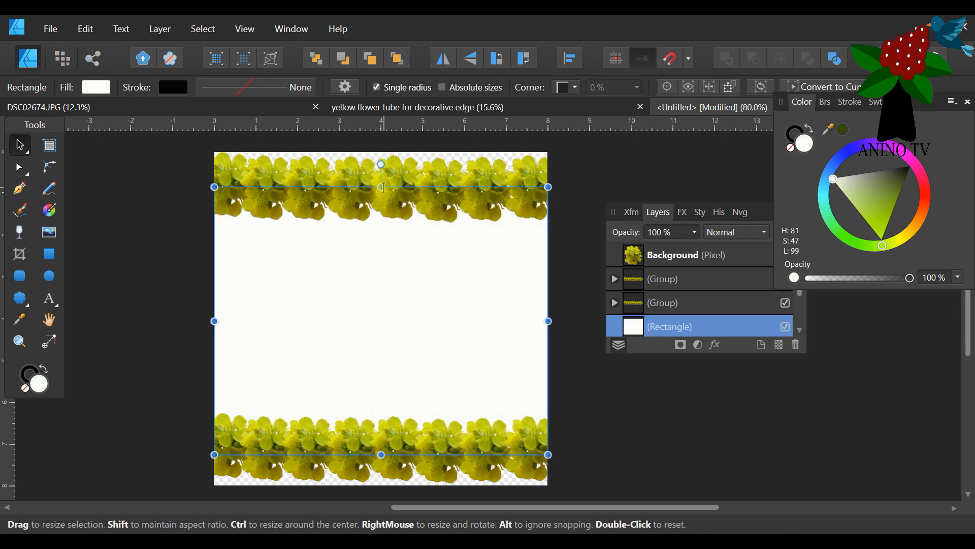
Reduce the white rectangle's height to a band about 0.6 in tall across the middle of the page.
{"action": "left_click_drag", "start_coordinate": [381, 153], "coordinate": [377, 290]}
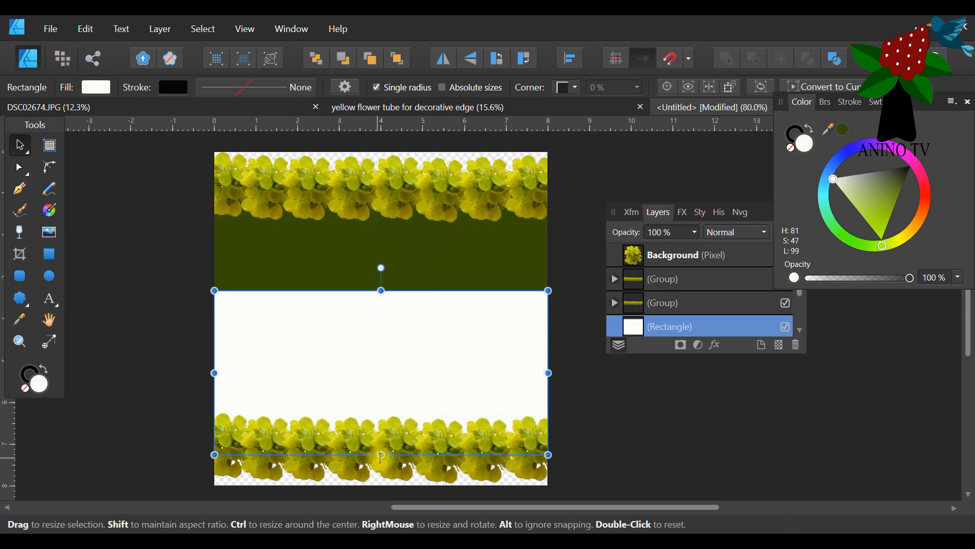
{"action": "left_click_drag", "start_coordinate": [384, 446], "coordinate": [392, 328]}
{"action": "left_click_drag", "start_coordinate": [381, 290], "coordinate": [381, 299]}
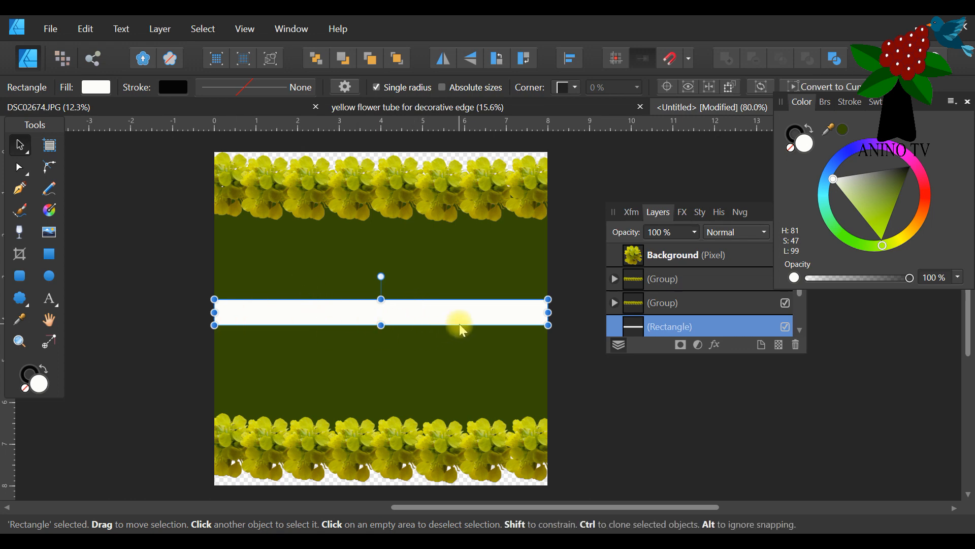
Duplicate the white band, thin the copy to a narrow line along its middle, and fill it with yellow sampled from the upper flowers.
{"action": "right_click", "coordinate": [663, 327]}
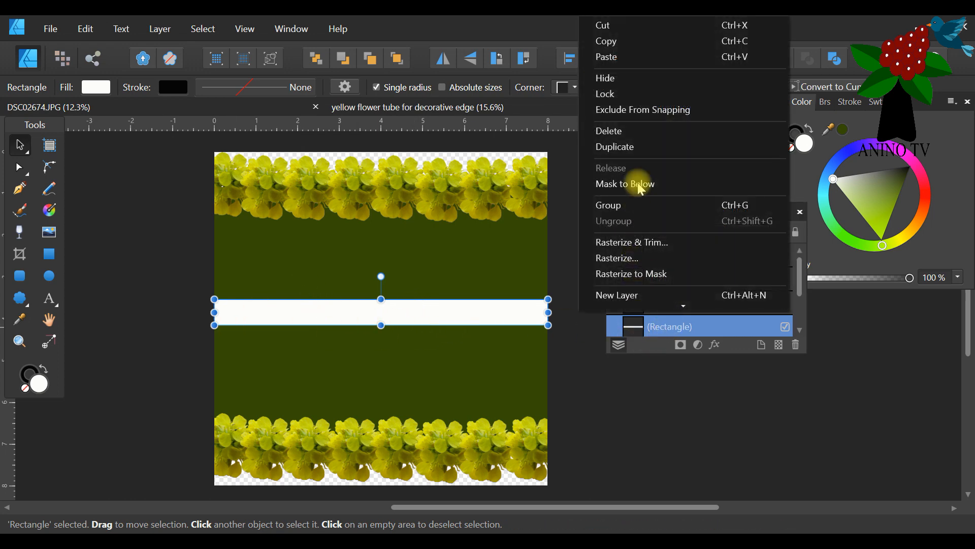
{"action": "left_click", "coordinate": [646, 145]}
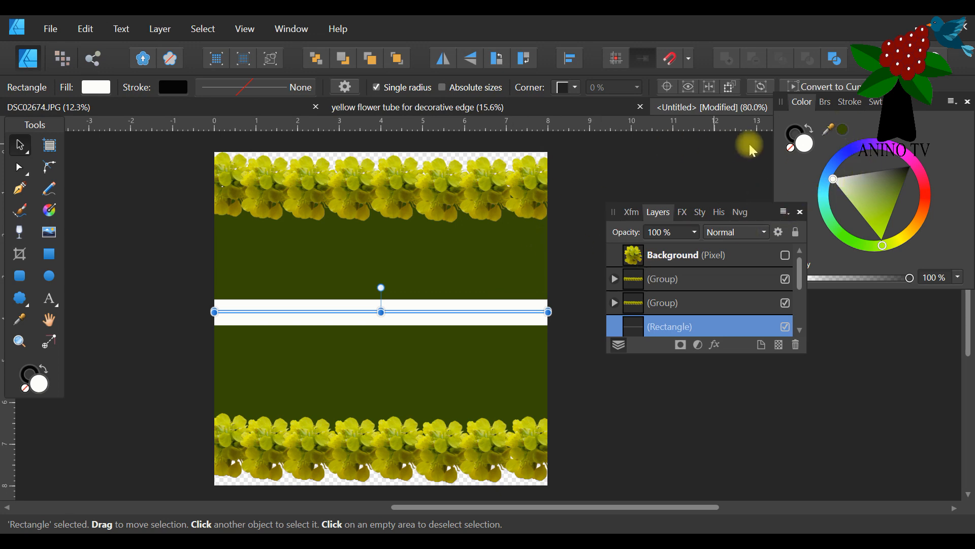
{"action": "left_click", "coordinate": [19, 320]}
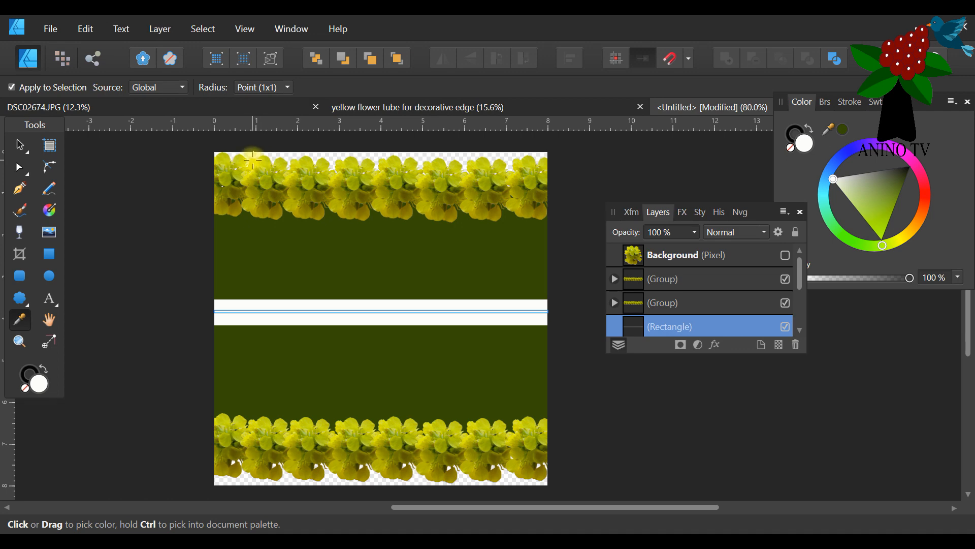
{"action": "left_click", "coordinate": [252, 160]}
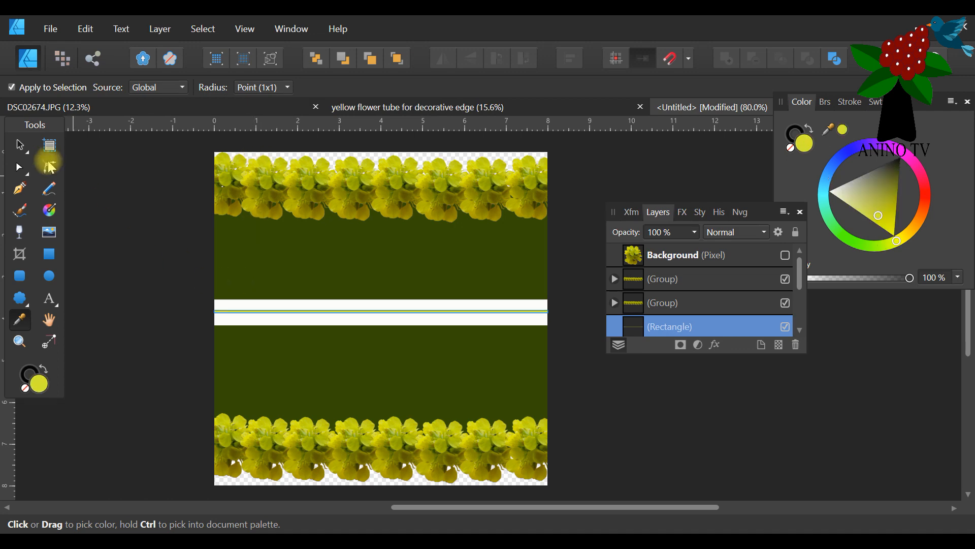
Enlarge the yellow line about its centre to 0.437 in tall, leaving narrow white borders above and below.
{"action": "left_click", "coordinate": [23, 149]}
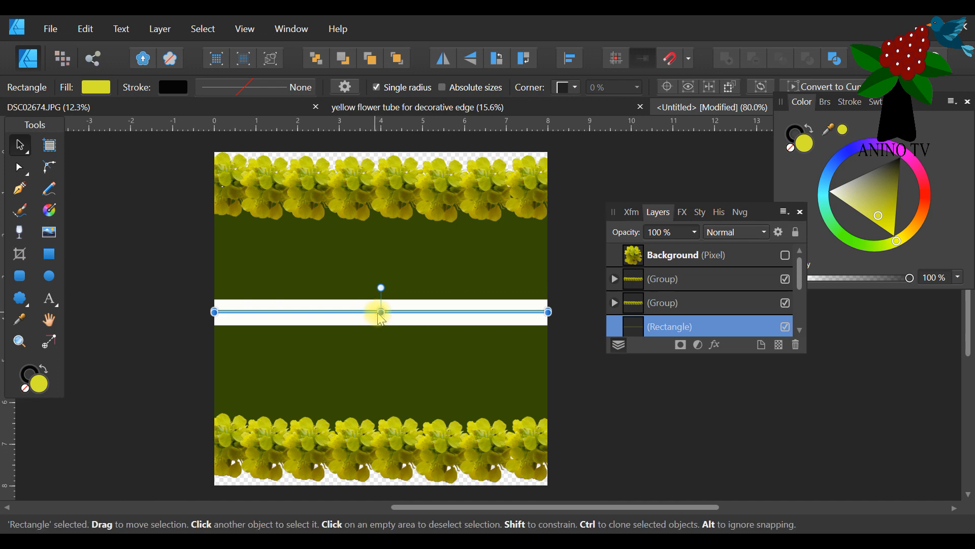
{"action": "left_click_drag", "start_coordinate": [381, 314], "coordinate": [382, 303]}
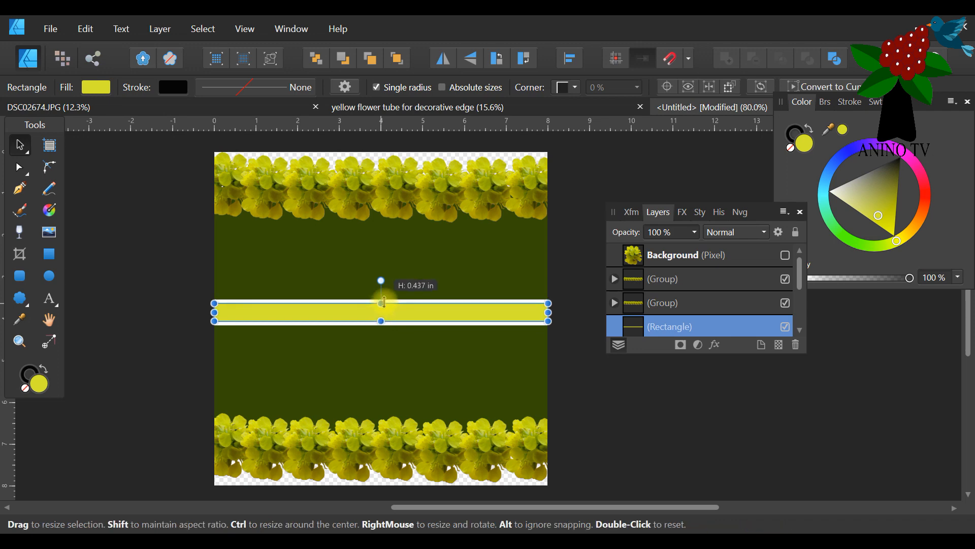
{"action": "left_click", "coordinate": [596, 367]}
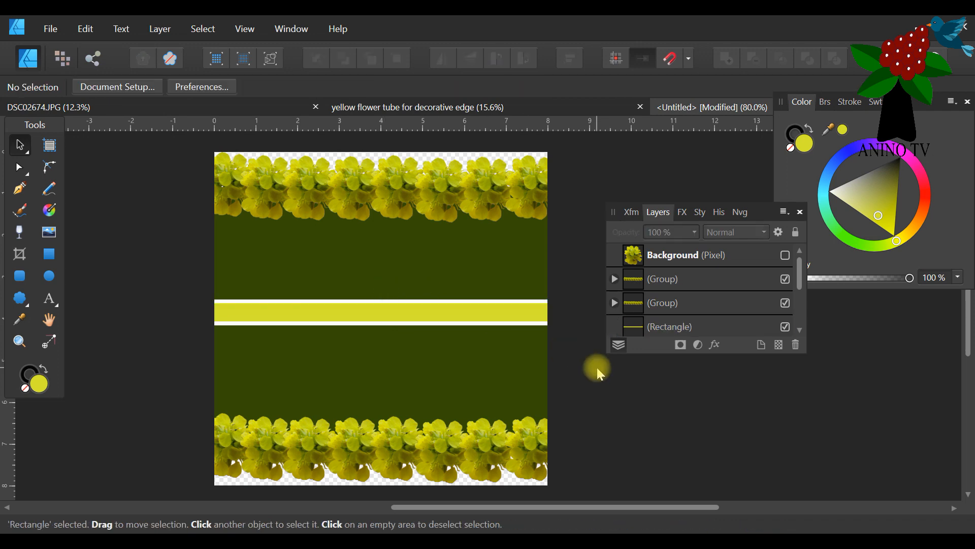
Duplicate the yellow band in the middle of the page.
{"action": "left_click", "coordinate": [462, 318]}
{"action": "right_click", "coordinate": [664, 328]}
{"action": "left_click", "coordinate": [659, 147]}
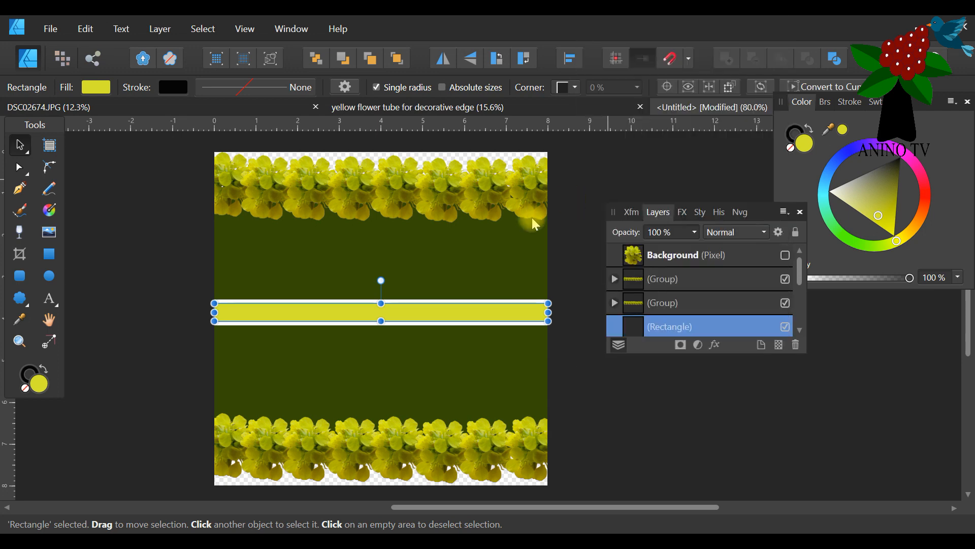
Fill the duplicated band with dark green sampled from the large rectangle and lower its upper edge to expose a yellow stripe.
{"action": "left_click", "coordinate": [20, 320]}
{"action": "left_click", "coordinate": [285, 255]}
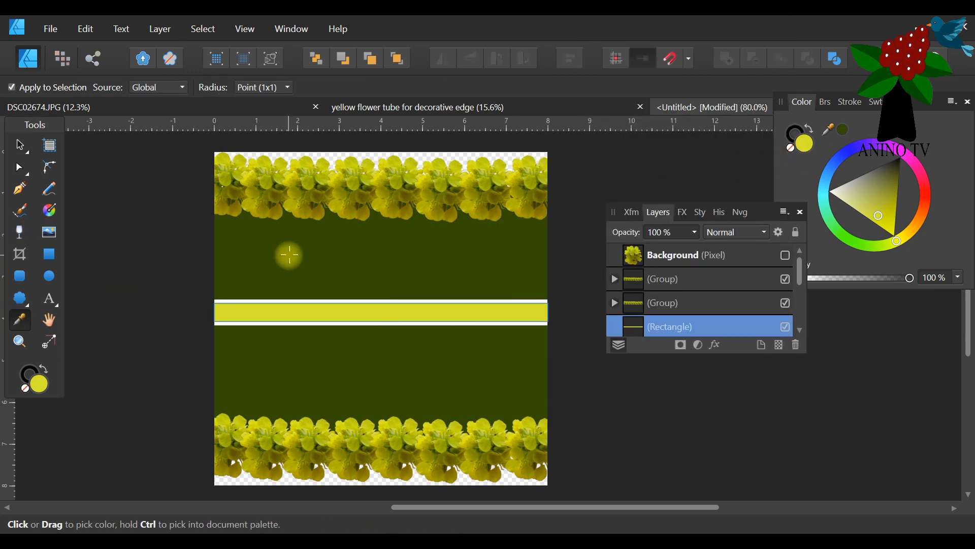
{"action": "left_click", "coordinate": [23, 151]}
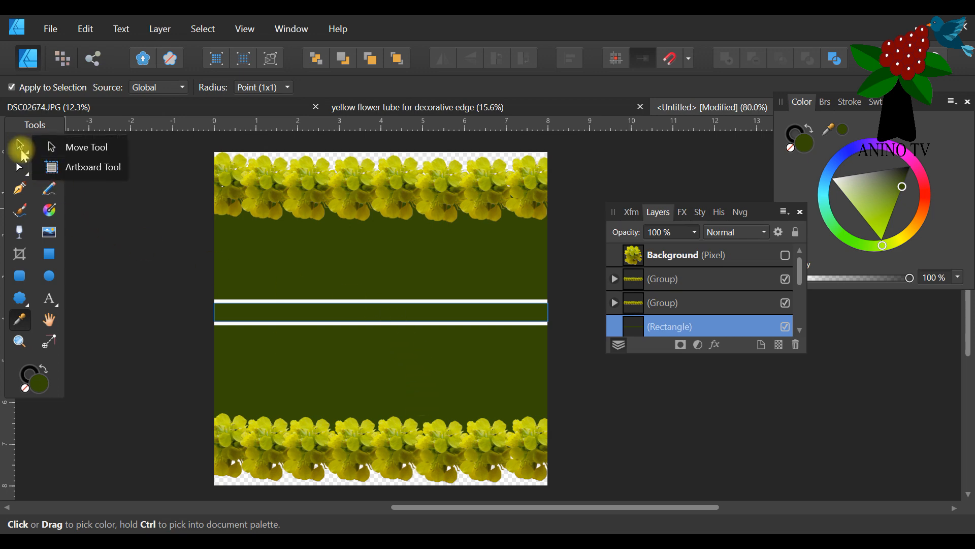
{"action": "left_click", "coordinate": [23, 153]}
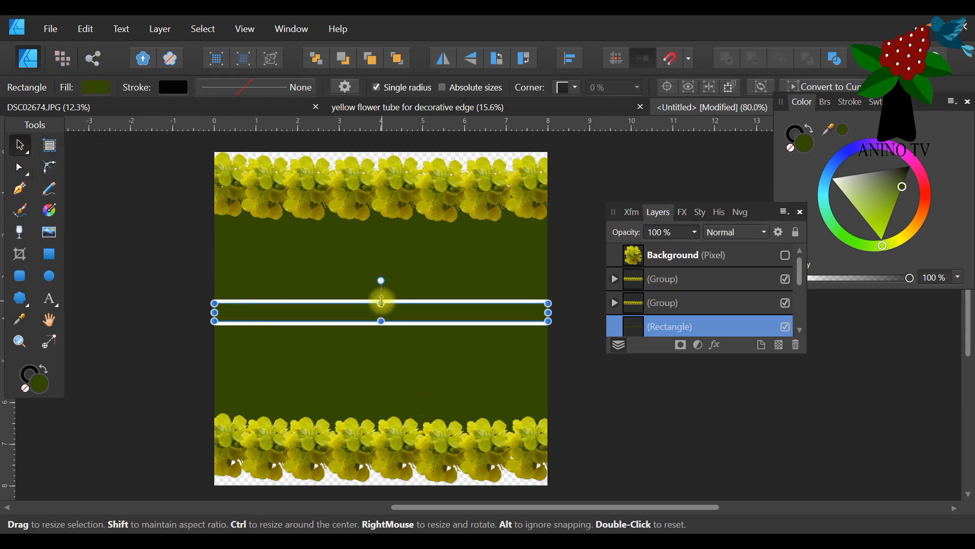
{"action": "left_click_drag", "start_coordinate": [382, 303], "coordinate": [381, 309]}
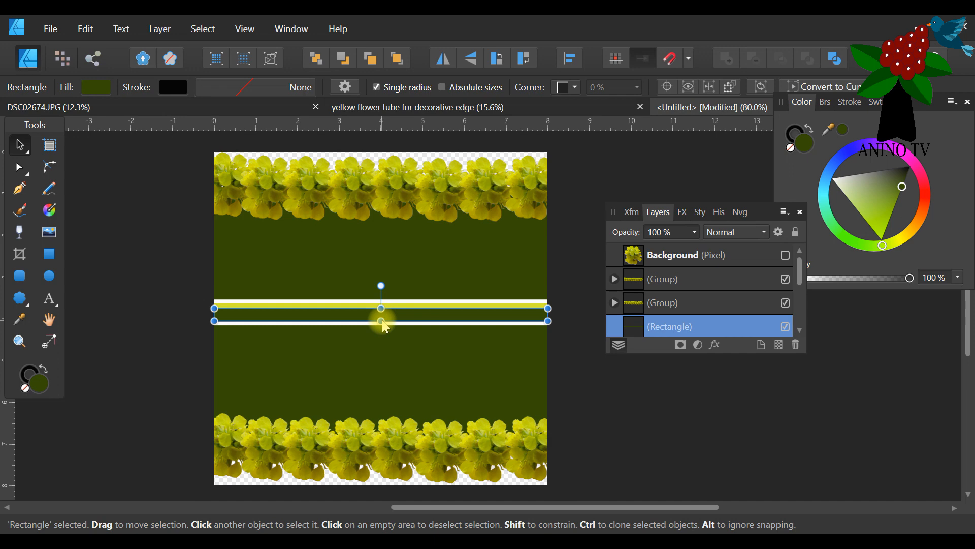
{"action": "left_click_drag", "start_coordinate": [380, 321], "coordinate": [381, 318]}
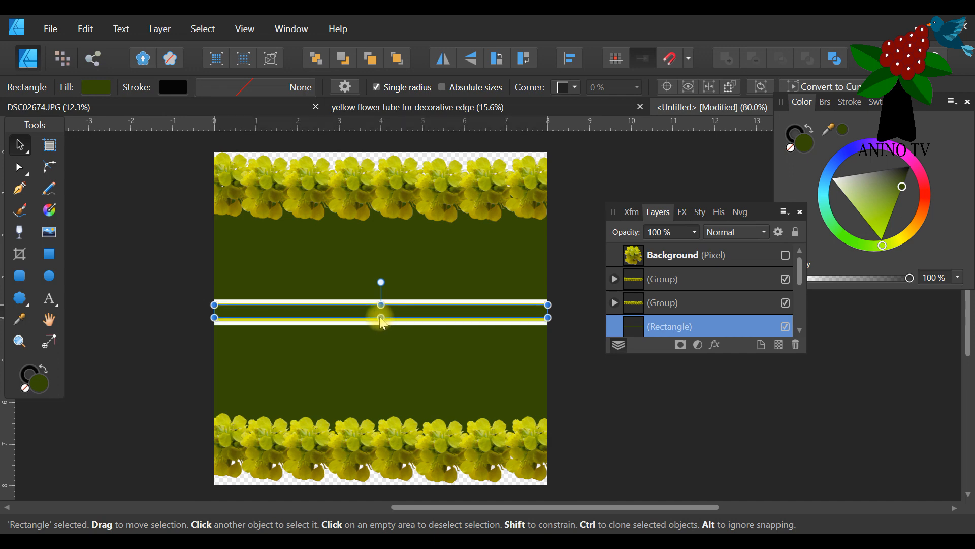
{"action": "left_click", "coordinate": [82, 28]}
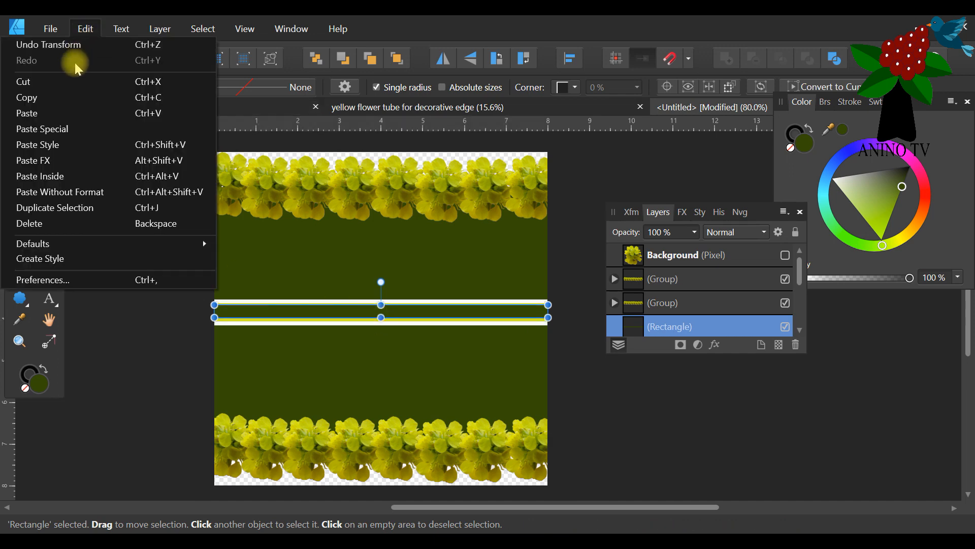
{"action": "left_click", "coordinate": [79, 48]}
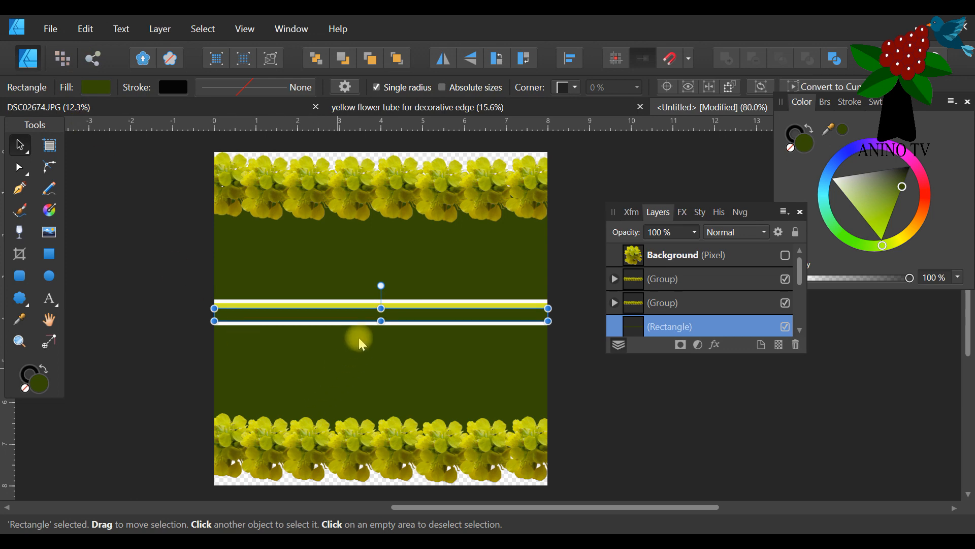
Raise the dark green band's lower edge to leave a matching yellow stripe beneath it.
{"action": "left_click_drag", "start_coordinate": [379, 321], "coordinate": [381, 318]}
{"action": "left_click", "coordinate": [152, 312]}
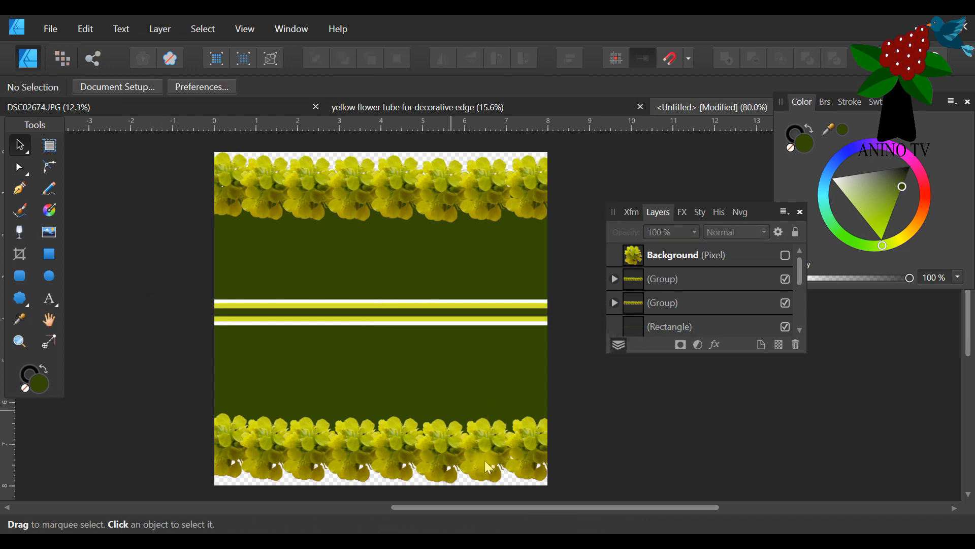
{"action": "left_click_drag", "start_coordinate": [750, 211], "coordinate": [798, 241]}
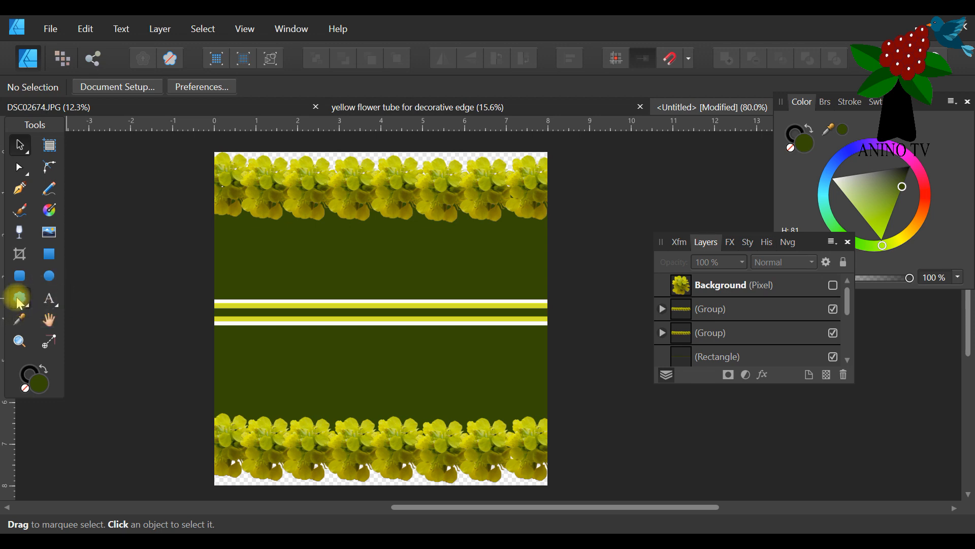
{"action": "left_click", "coordinate": [20, 301]}
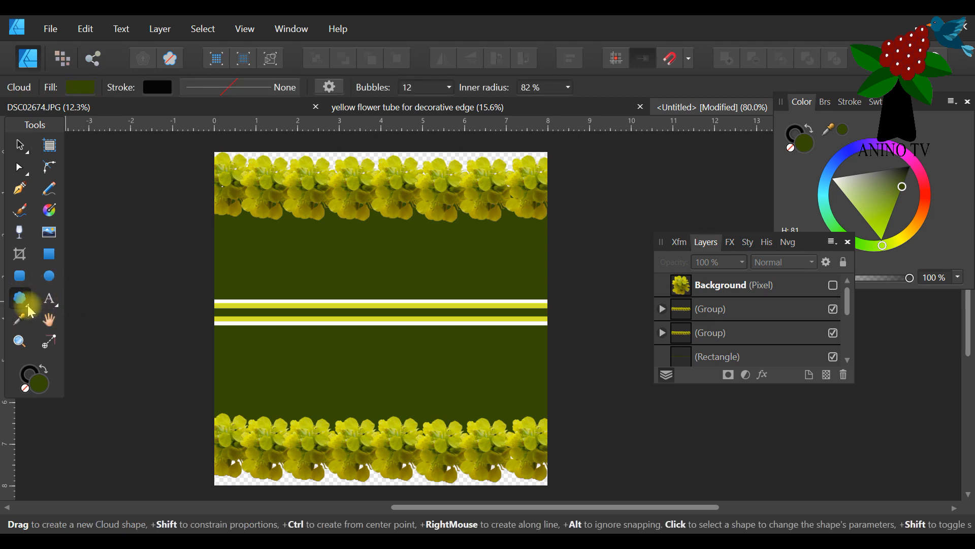
{"action": "left_click", "coordinate": [20, 303]}
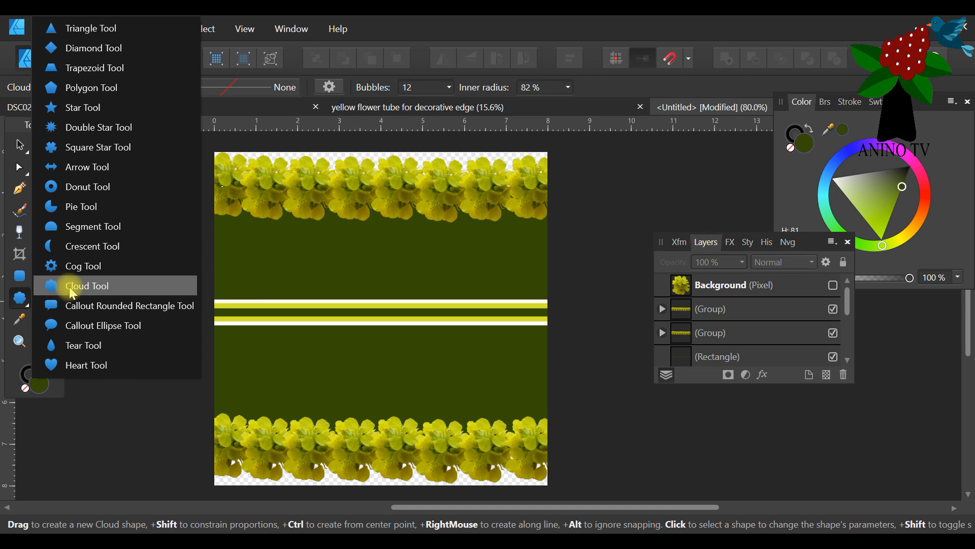
{"action": "left_click", "coordinate": [305, 251]}
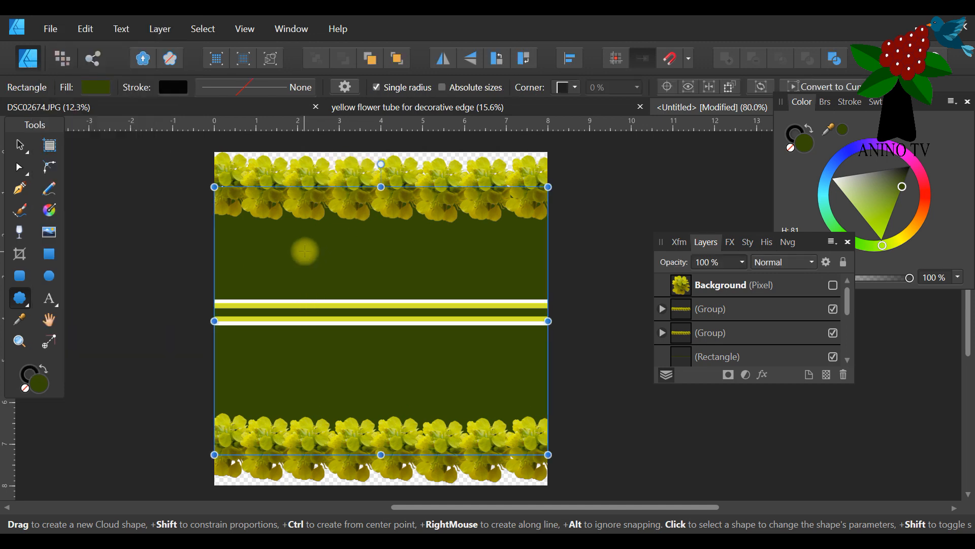
{"action": "left_click_drag", "start_coordinate": [902, 189], "coordinate": [837, 188]}
{"action": "left_click", "coordinate": [85, 28]}
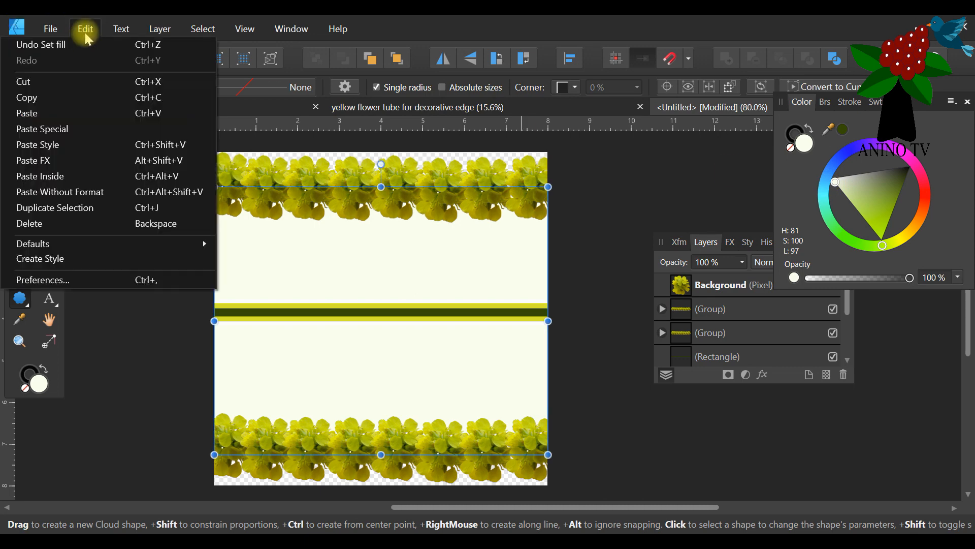
{"action": "left_click", "coordinate": [81, 41]}
{"action": "left_click", "coordinate": [19, 145]}
{"action": "left_click", "coordinate": [97, 252]}
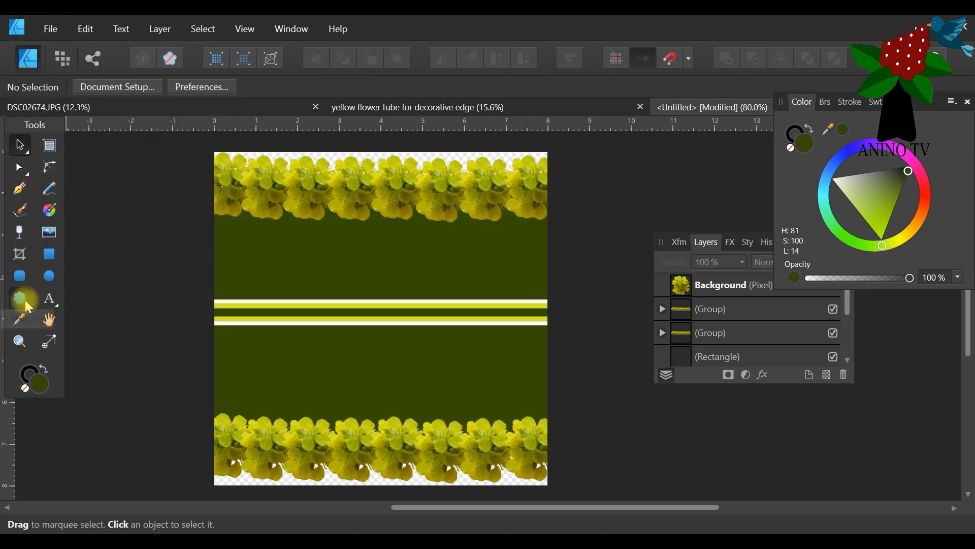
Draw a white 12-bubble cloud about 4.3 x 4.1 in over the central bands.
{"action": "left_click", "coordinate": [20, 299]}
{"action": "left_click_drag", "start_coordinate": [874, 197], "coordinate": [831, 177]}
{"action": "left_click_drag", "start_coordinate": [305, 247], "coordinate": [484, 416]}
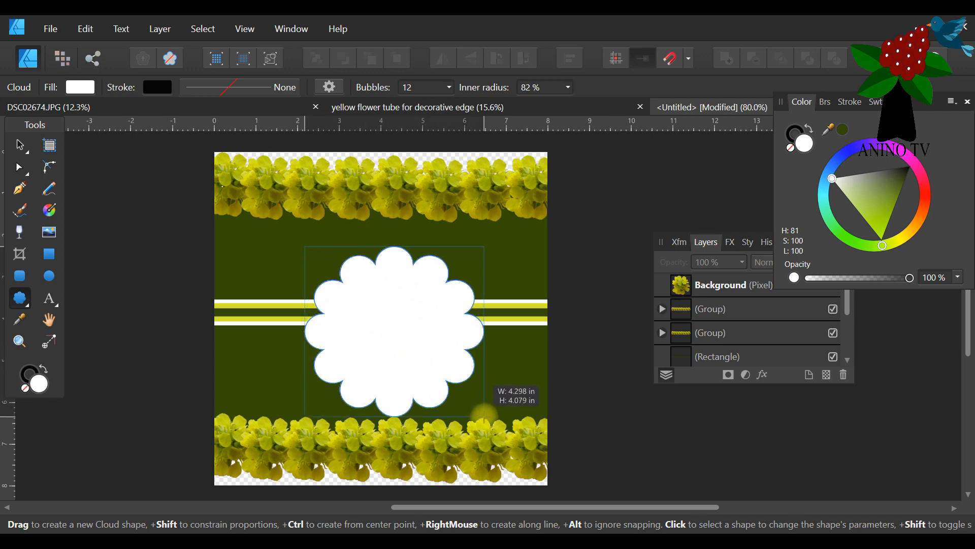
Enlarge the white cloud to about 4.7 x 4.5 in and place it near the middle of the page between the flower rows.
{"action": "left_click", "coordinate": [21, 145]}
{"action": "left_click_drag", "start_coordinate": [409, 330], "coordinate": [397, 310]}
{"action": "left_click_drag", "start_coordinate": [473, 395], "coordinate": [499, 411]}
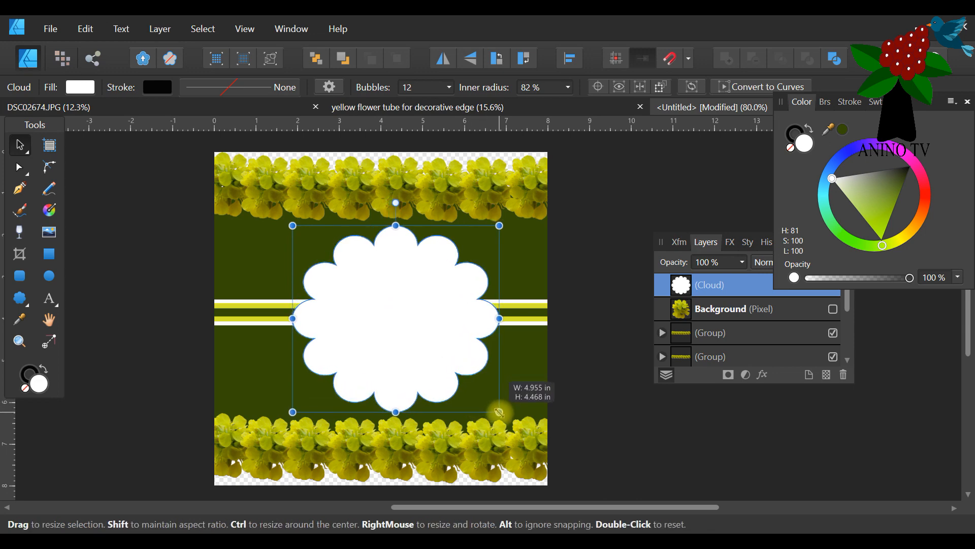
{"action": "left_click_drag", "start_coordinate": [409, 342], "coordinate": [396, 341]}
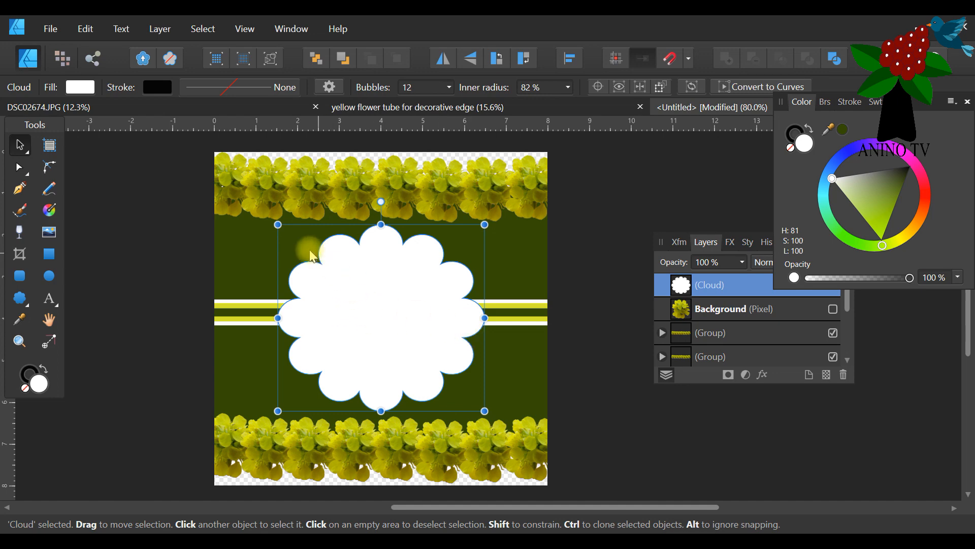
{"action": "left_click_drag", "start_coordinate": [278, 225], "coordinate": [287, 223]}
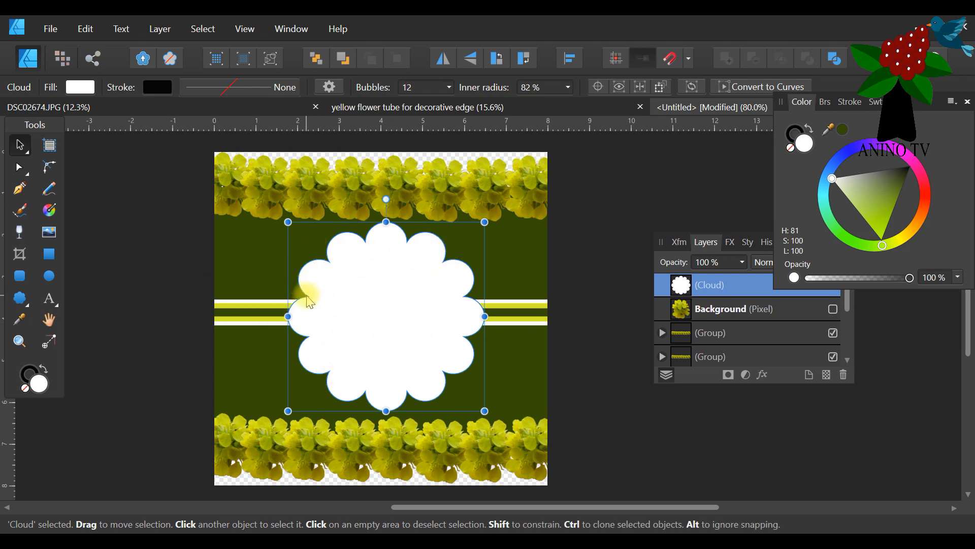
Convert the white cloud to curves for node editing.
{"action": "left_click", "coordinate": [19, 168]}
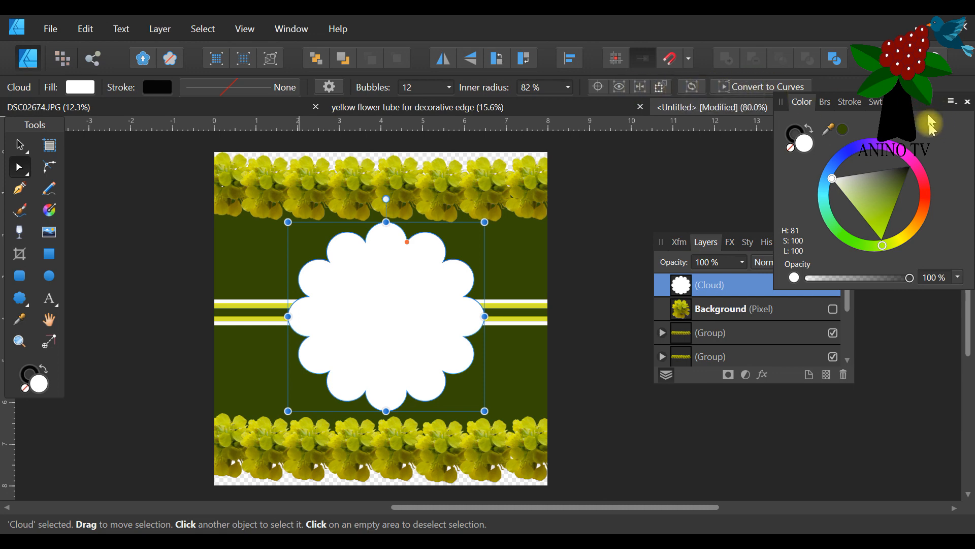
{"action": "left_click_drag", "start_coordinate": [930, 105], "coordinate": [930, 144]}
{"action": "left_click", "coordinate": [742, 86]}
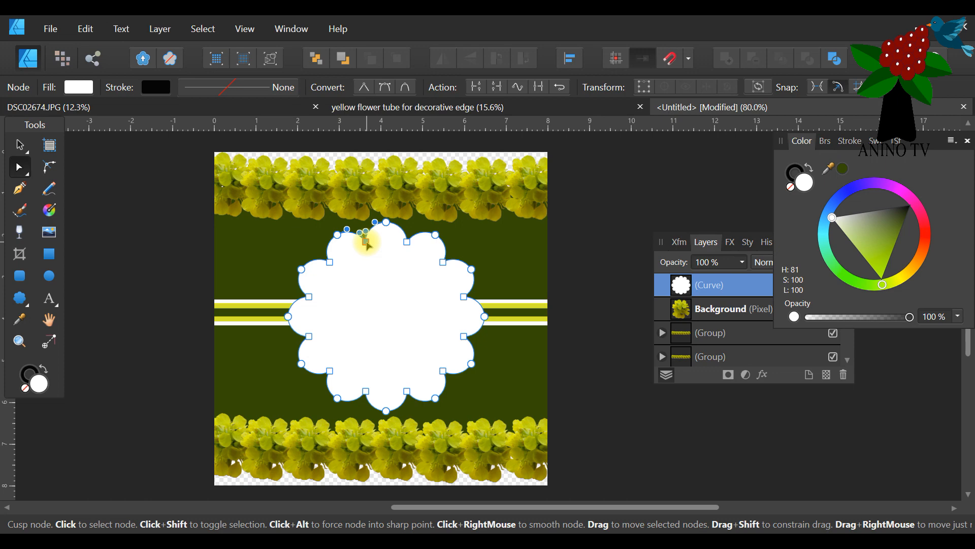
Delete five of the inner cusp nodes around the white curve, merging neighbouring bubbles into wider lobes.
{"action": "key", "text": "Delete"}
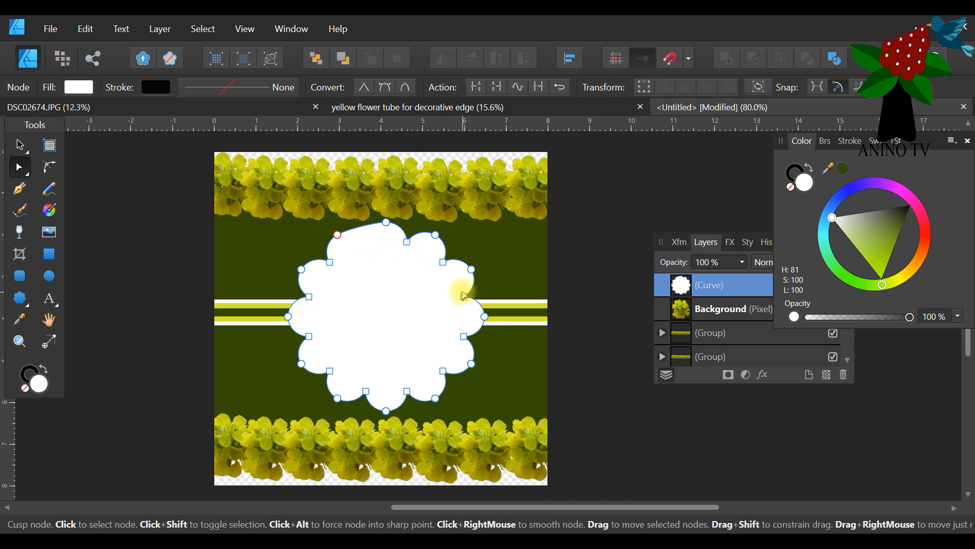
{"action": "key", "text": "Delete"}
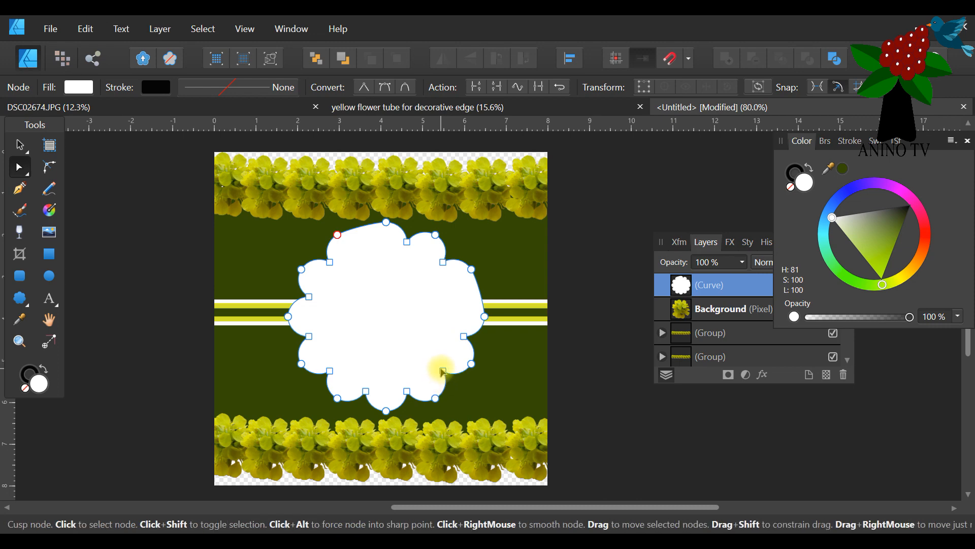
{"action": "left_click", "coordinate": [443, 371]}
{"action": "key", "text": "Delete"}
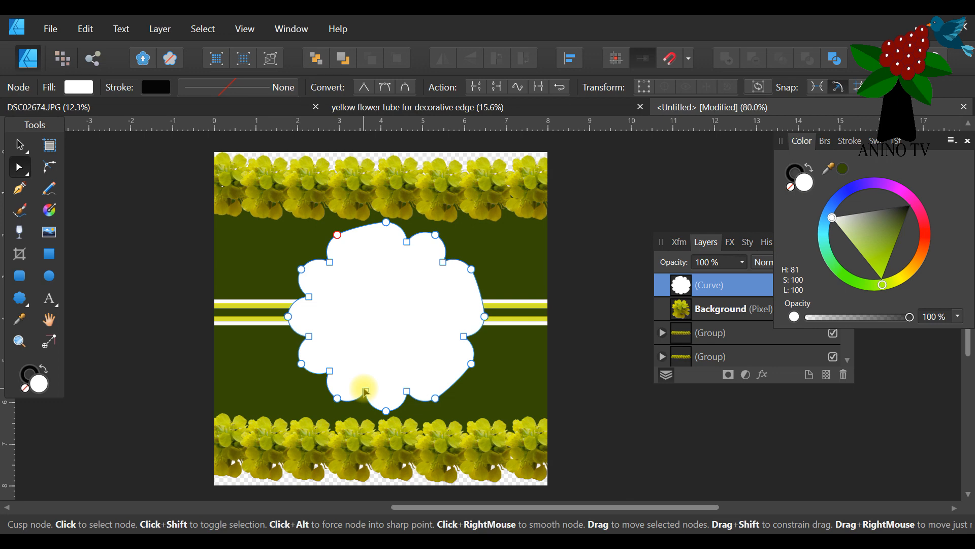
{"action": "key", "text": "Delete"}
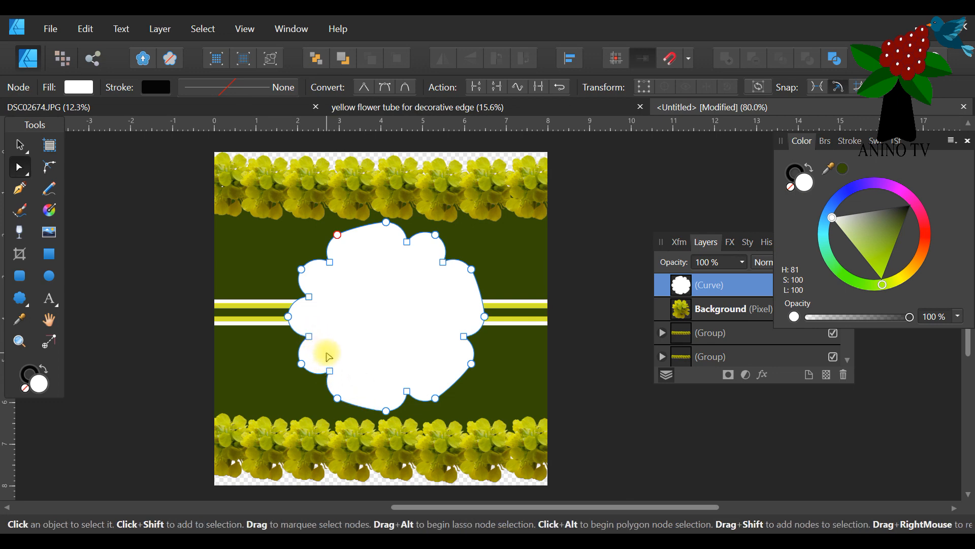
{"action": "left_click", "coordinate": [309, 337]}
{"action": "key", "text": "Delete"}
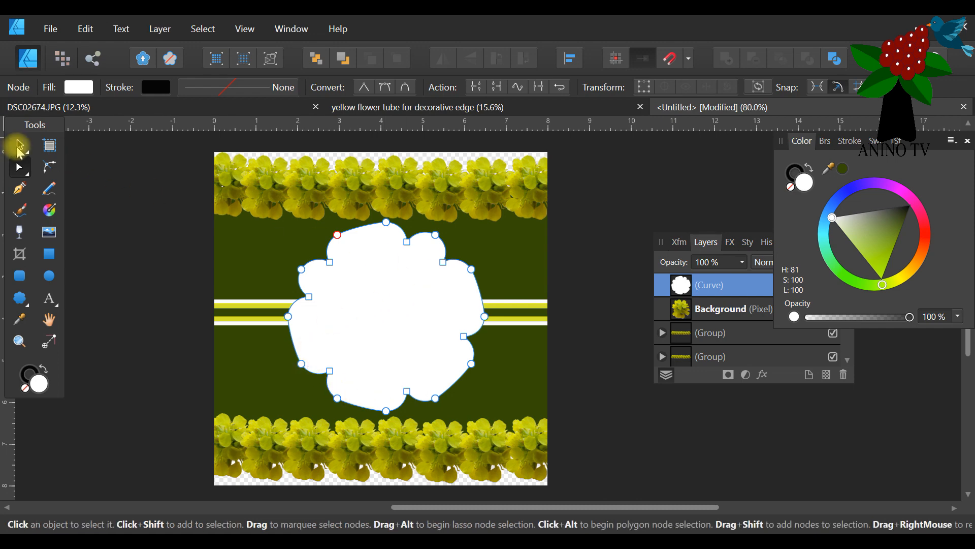
Rotate the white lobed shape slightly clockwise so one wide lobe sits level at the top, and deselect it.
{"action": "left_click", "coordinate": [19, 149]}
{"action": "left_click", "coordinate": [468, 337]}
{"action": "left_click", "coordinate": [462, 342]}
{"action": "left_click", "coordinate": [428, 347]}
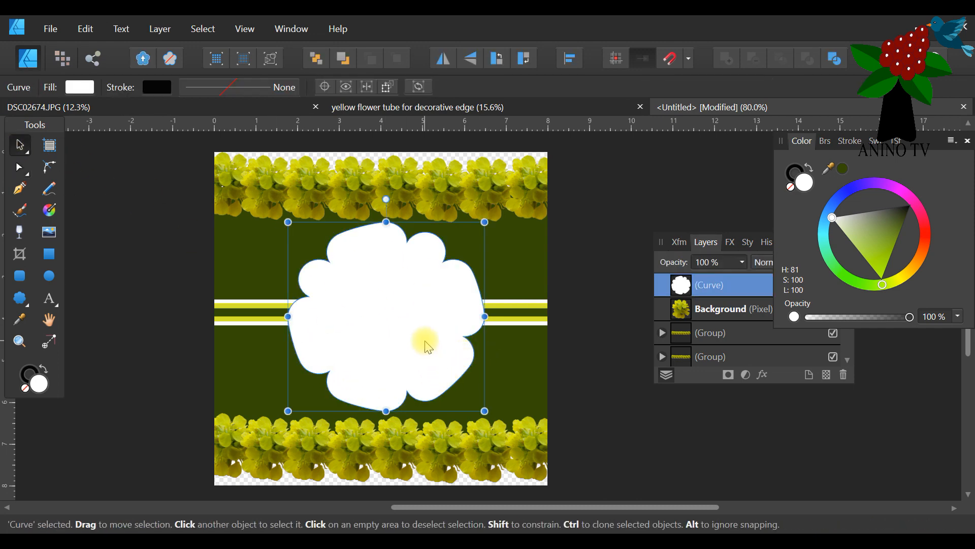
{"action": "left_click_drag", "start_coordinate": [386, 199], "coordinate": [410, 212]}
{"action": "left_click", "coordinate": [139, 248]}
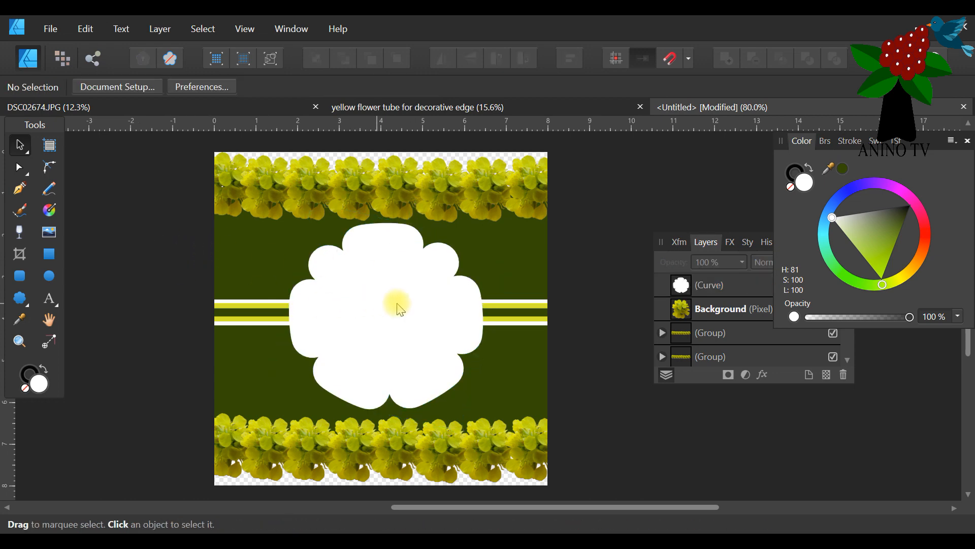
Duplicate the white lobed shape in place.
{"action": "left_click", "coordinate": [392, 308]}
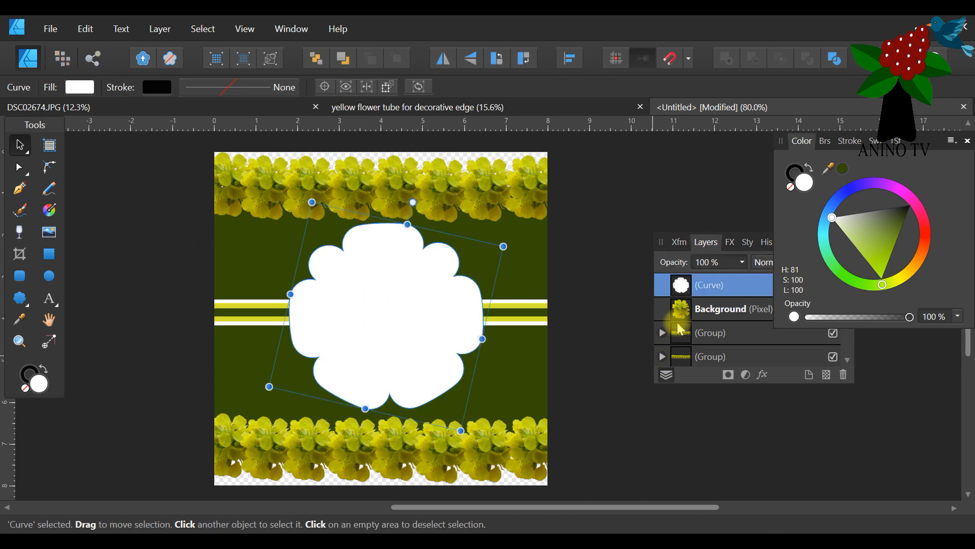
{"action": "left_click_drag", "start_coordinate": [668, 246], "coordinate": [588, 224]}
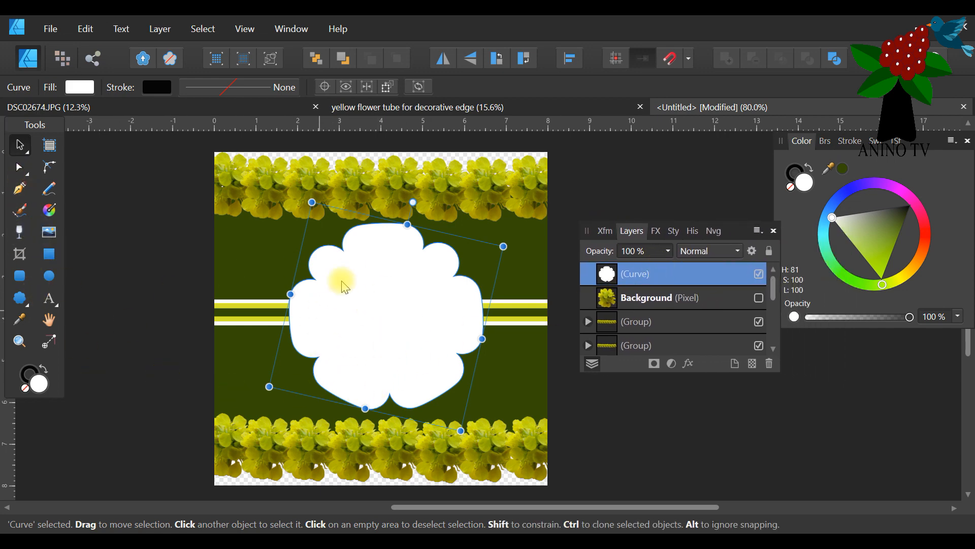
{"action": "right_click", "coordinate": [652, 281]}
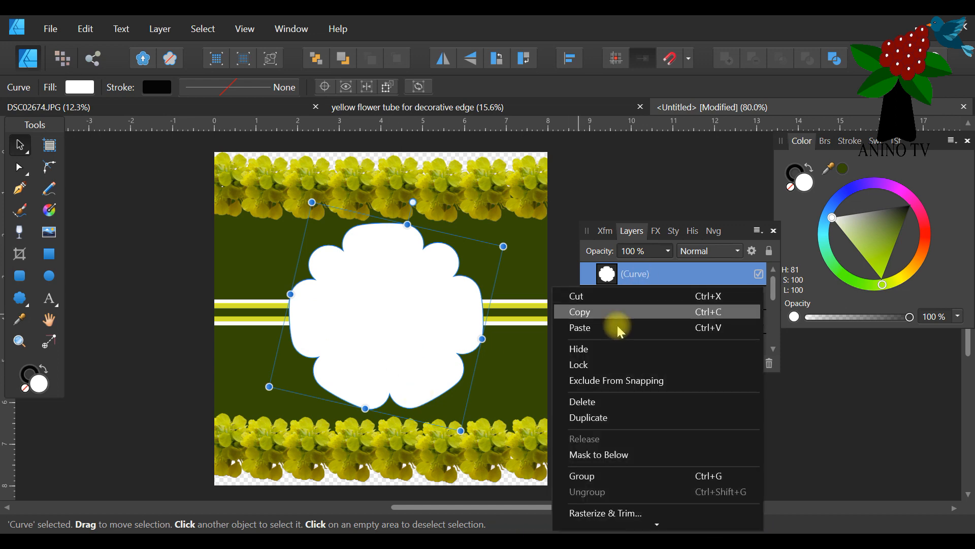
{"action": "left_click", "coordinate": [603, 420]}
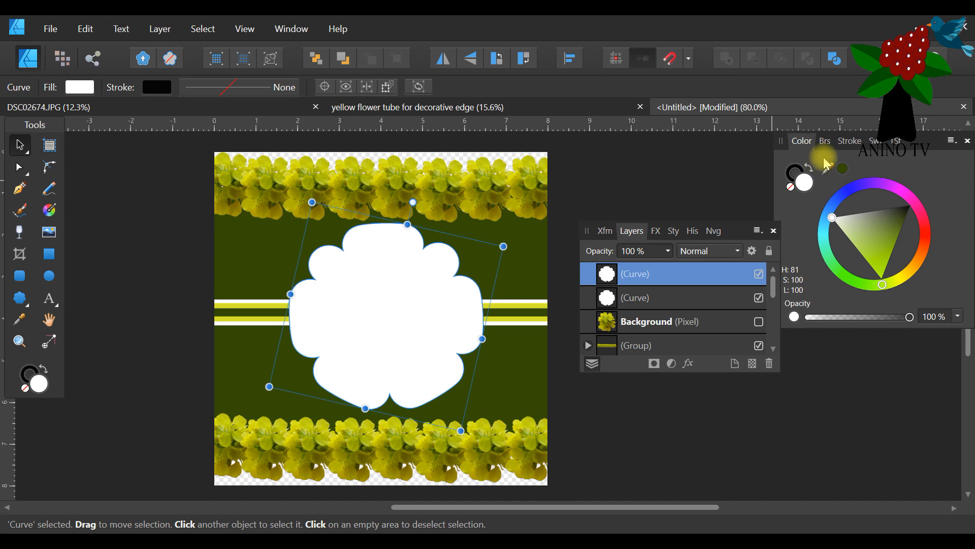
Place the colour controls beside the page with the swatches showing, and move the layer list below them.
{"action": "left_click_drag", "start_coordinate": [939, 154], "coordinate": [730, 149]}
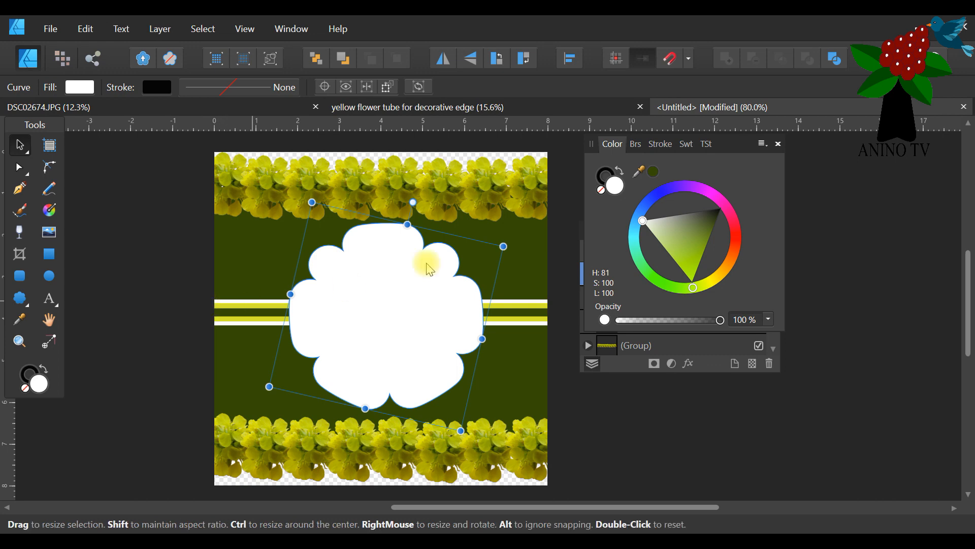
{"action": "left_click", "coordinate": [691, 145]}
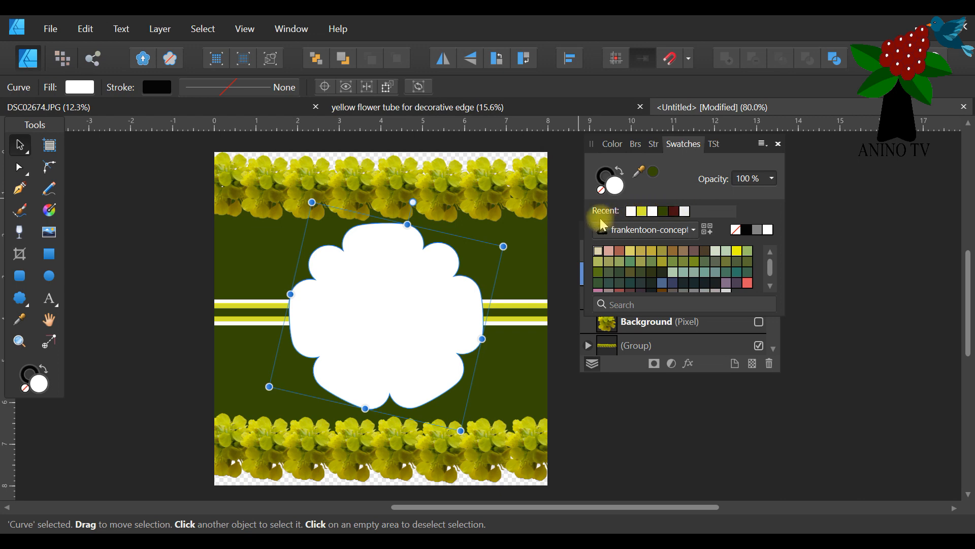
{"action": "left_click", "coordinate": [578, 230]}
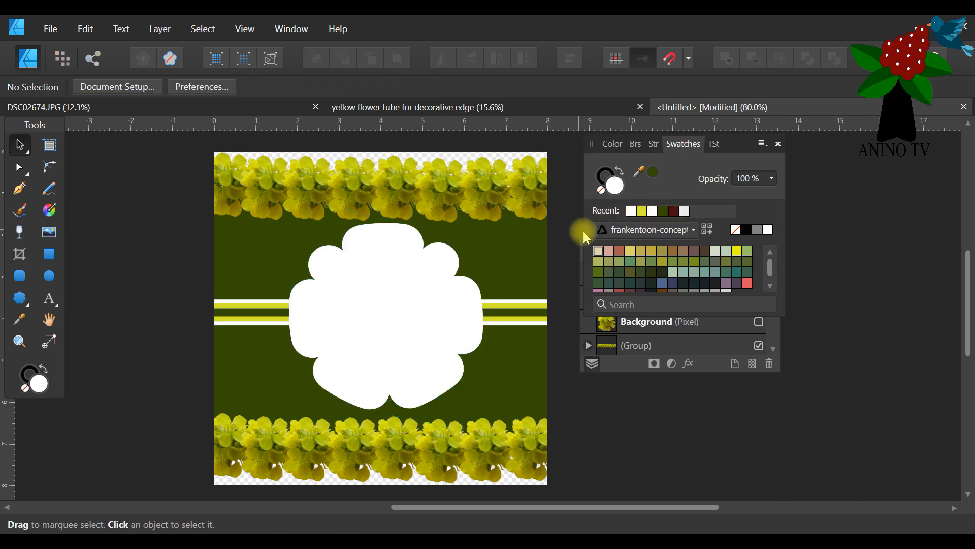
{"action": "left_click", "coordinate": [612, 365]}
{"action": "left_click_drag", "start_coordinate": [592, 236], "coordinate": [607, 347]}
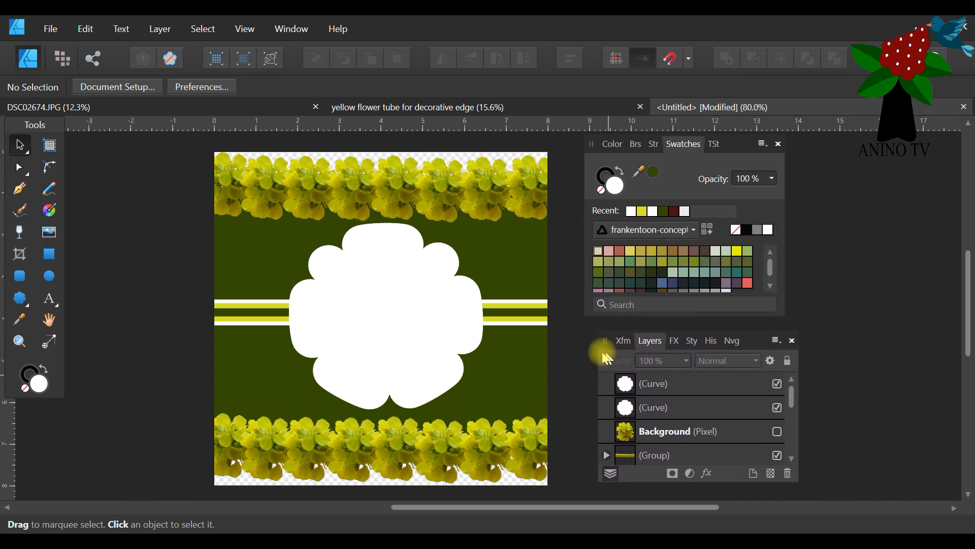
Fill the upper copy of the white lobed shape with yellow and shrink it about its centre to about 4.39 x 4.18 in.
{"action": "left_click", "coordinate": [436, 290]}
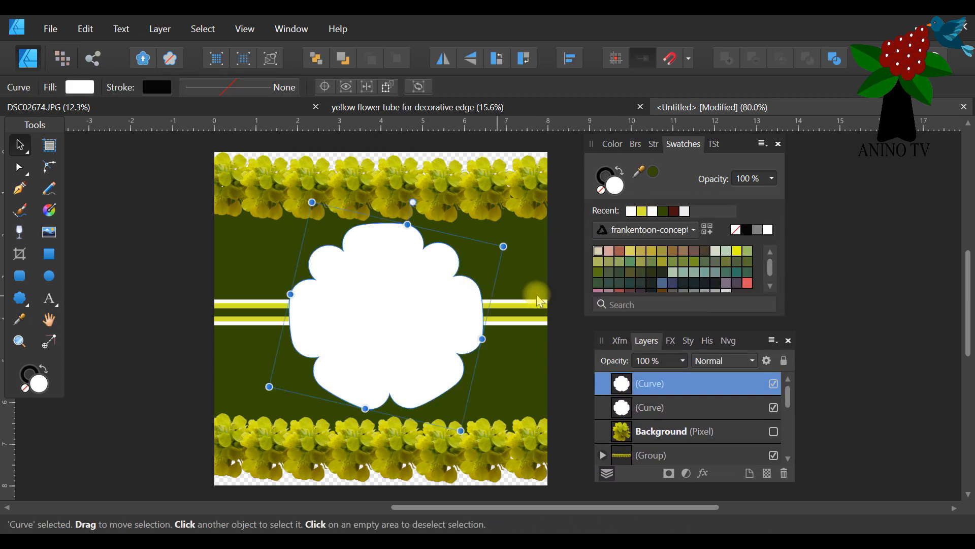
{"action": "left_click", "coordinate": [643, 211]}
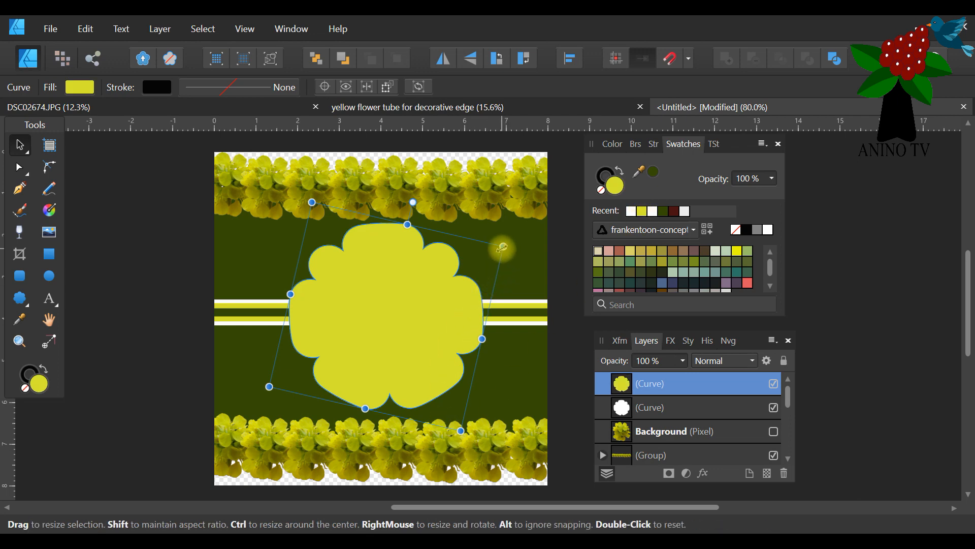
{"action": "left_click_drag", "start_coordinate": [501, 248], "coordinate": [493, 252]}
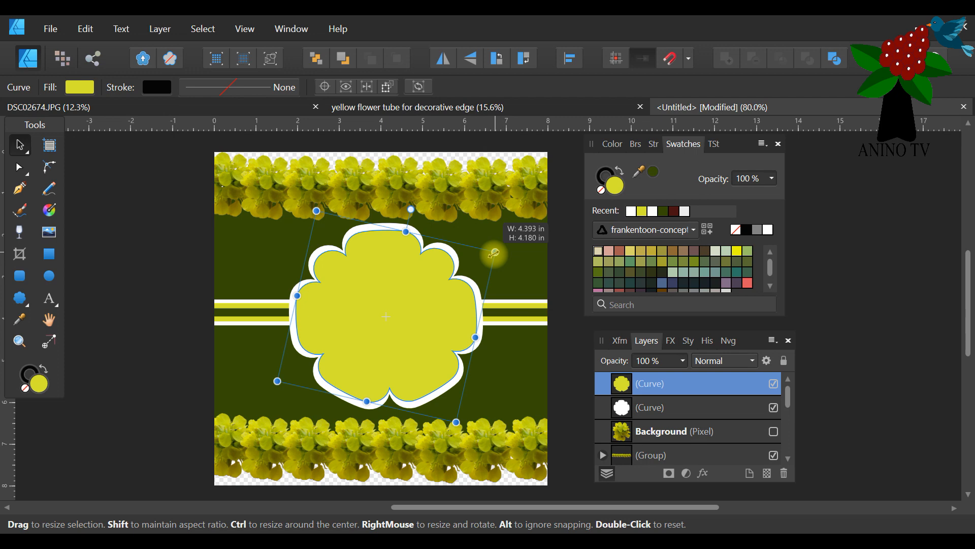
{"action": "left_click", "coordinate": [511, 276]}
Duplicate the yellow lobed shape in place.
{"action": "left_click", "coordinate": [628, 386]}
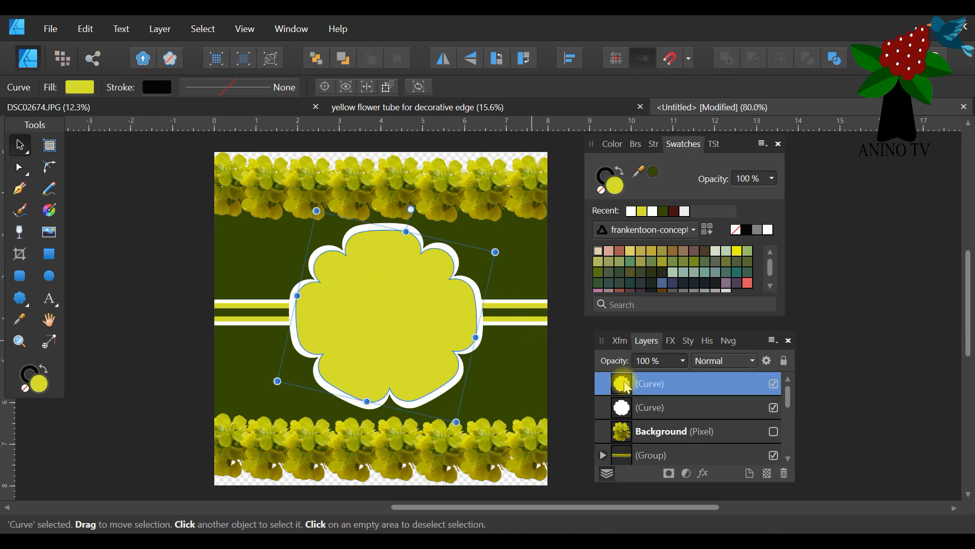
{"action": "right_click", "coordinate": [653, 384]}
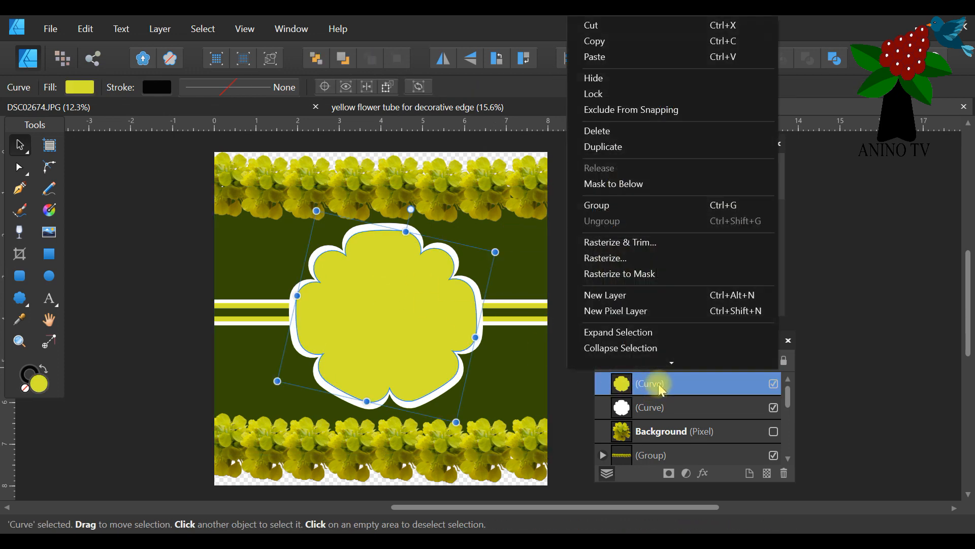
{"action": "left_click", "coordinate": [609, 151]}
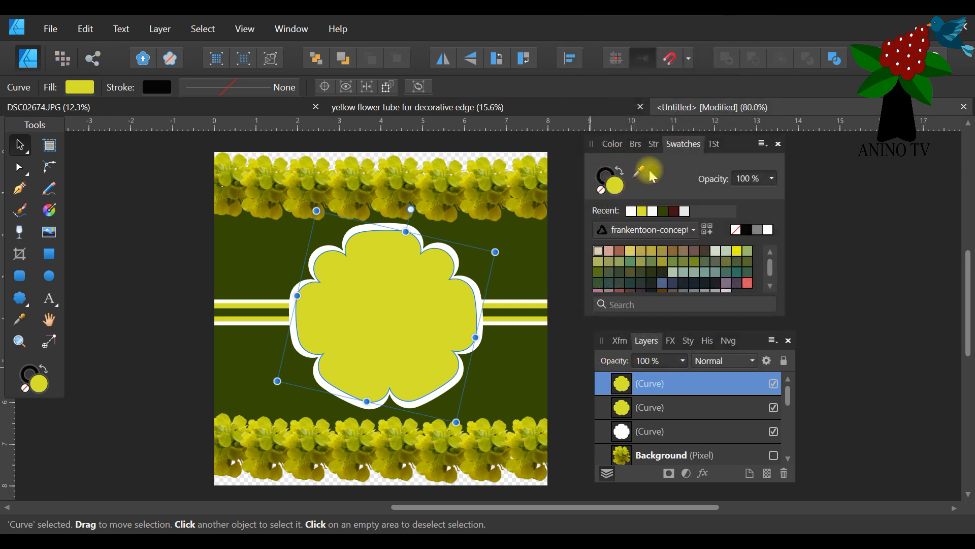
Fill the new lobed copy with the background's dark green and shrink it about its centre, leaving a narrow yellow rim around it.
{"action": "left_click_drag", "start_coordinate": [639, 172], "coordinate": [457, 258]}
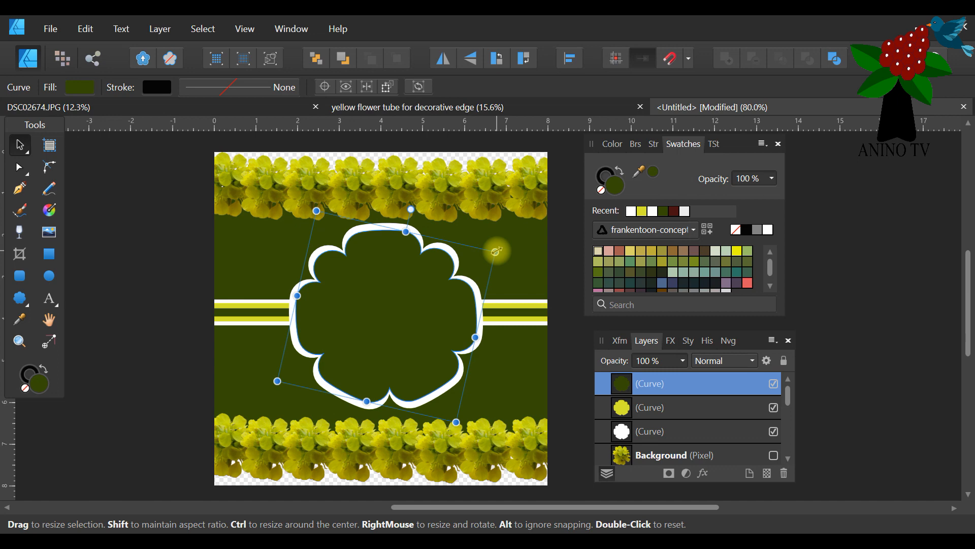
{"action": "left_click_drag", "start_coordinate": [496, 250], "coordinate": [487, 257]}
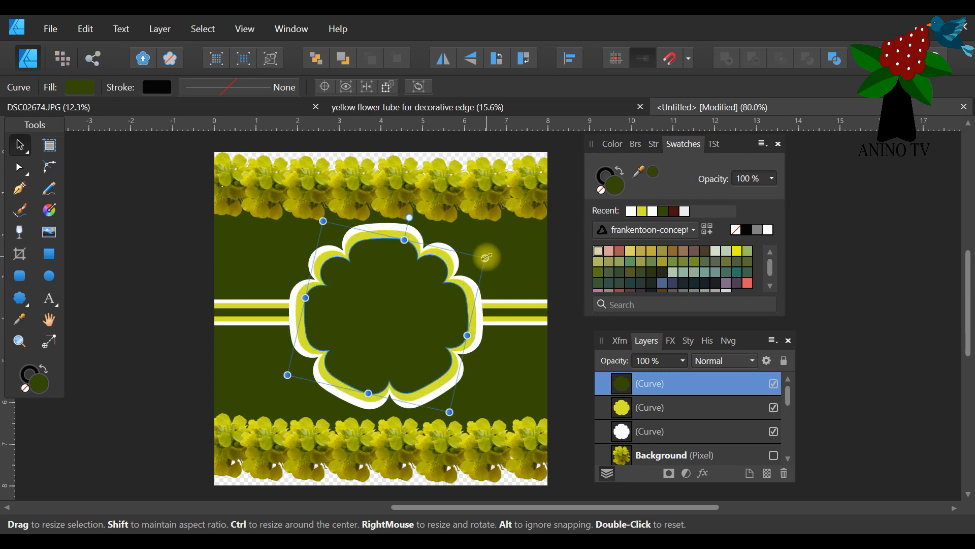
{"action": "left_click", "coordinate": [520, 270]}
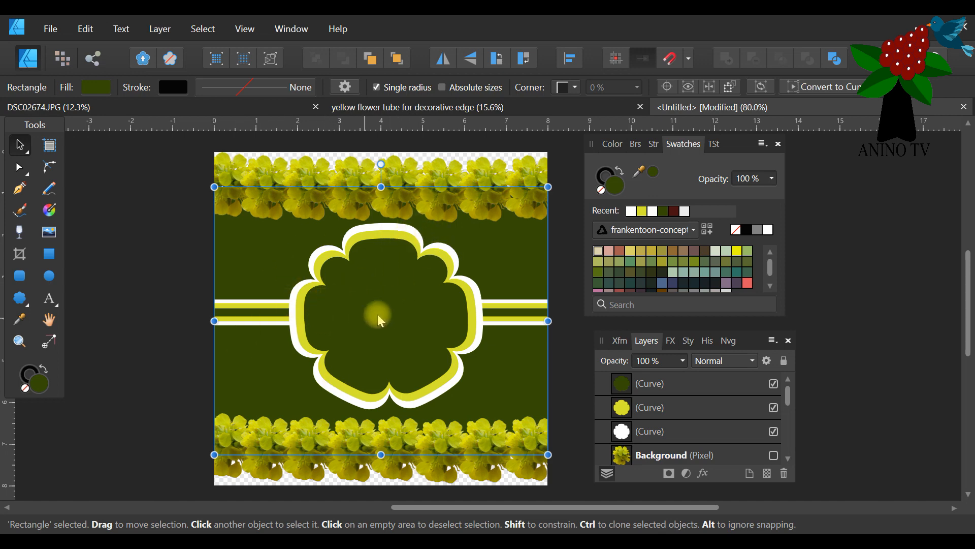
Move the colour controls and the layer list farther away from the page and clear the selection.
{"action": "left_click_drag", "start_coordinate": [735, 152], "coordinate": [866, 170]}
{"action": "left_click_drag", "start_coordinate": [754, 346], "coordinate": [877, 333]}
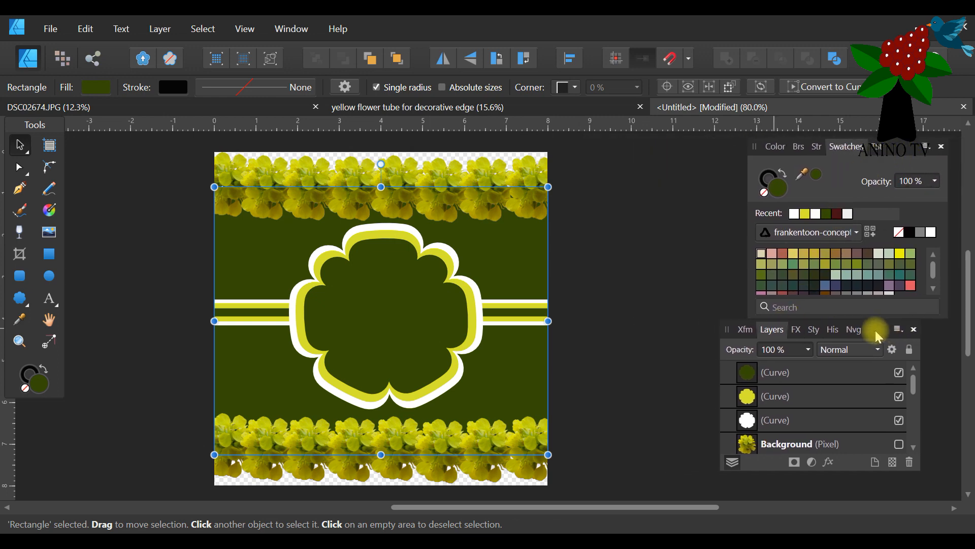
{"action": "left_click", "coordinate": [618, 293]}
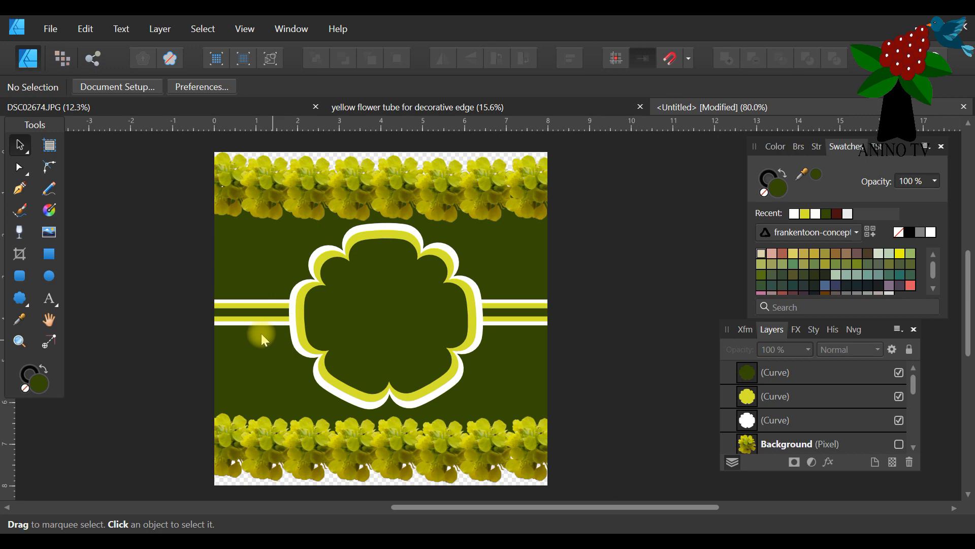
Swap the central band colours, filling the wider yellow band with dark green and the thin middle band with yellow.
{"action": "left_click", "coordinate": [225, 304]}
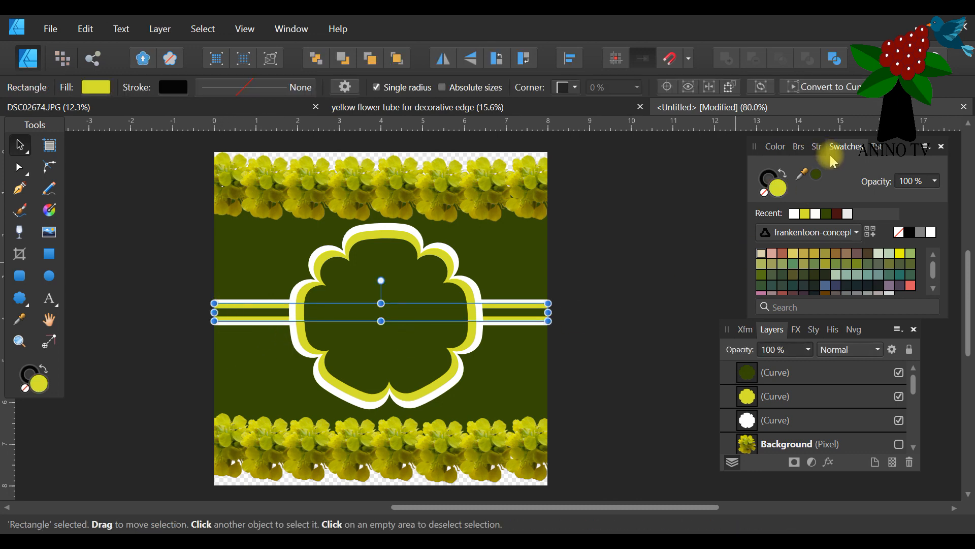
{"action": "left_click", "coordinate": [815, 173]}
{"action": "left_click", "coordinate": [246, 312]}
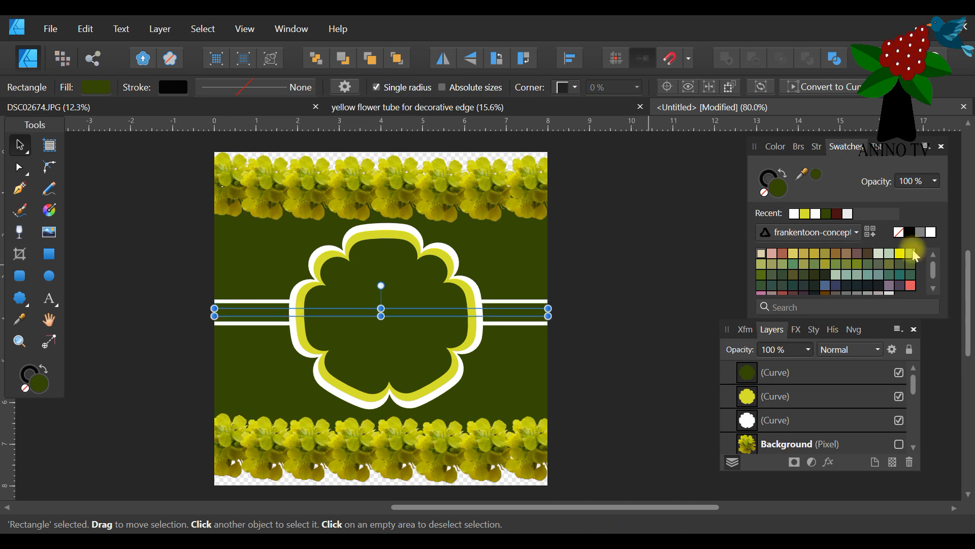
{"action": "left_click", "coordinate": [806, 216]}
{"action": "left_click", "coordinate": [583, 305]}
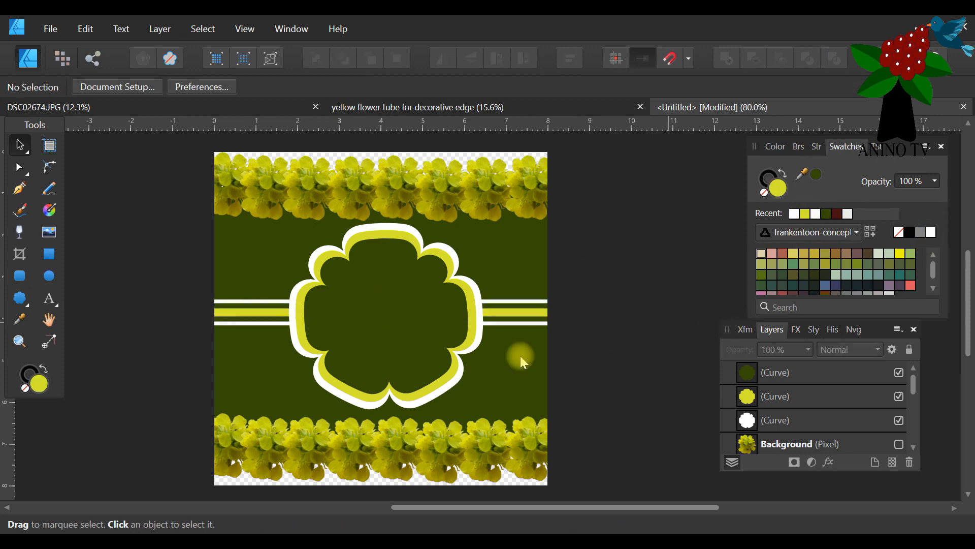
Swap the label's inner colours, filling the middle lobed shape with dark green and the innermost one with yellow.
{"action": "left_click", "coordinate": [362, 241]}
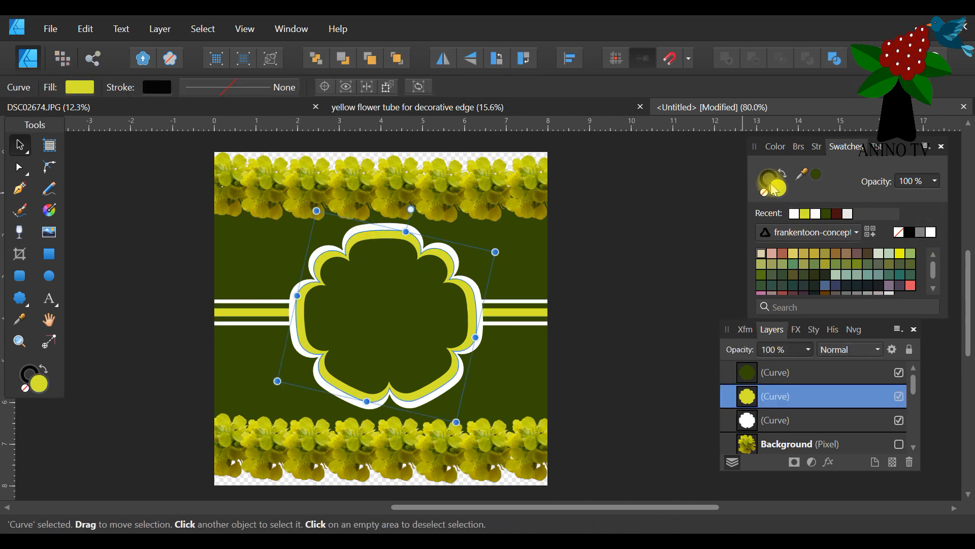
{"action": "left_click_drag", "start_coordinate": [822, 180], "coordinate": [374, 279]}
{"action": "left_click", "coordinate": [367, 264]}
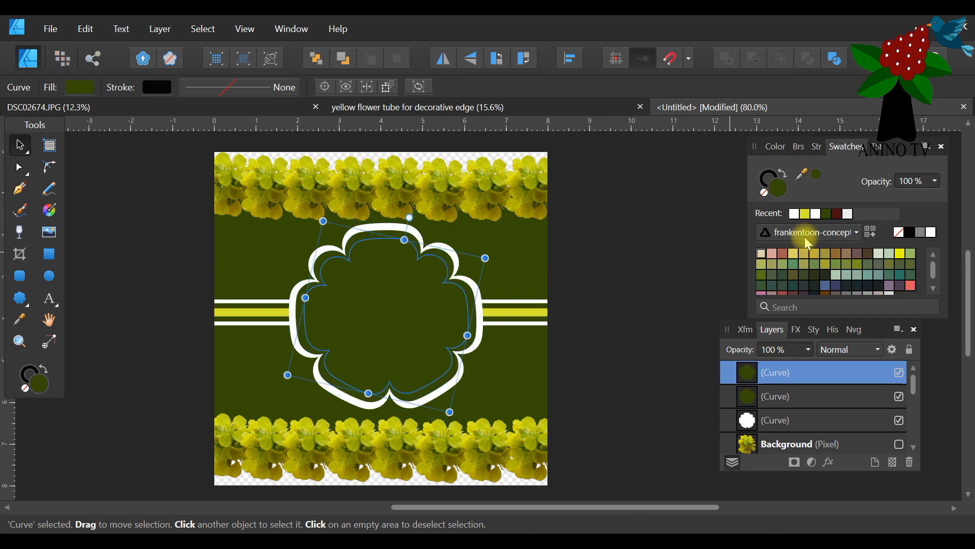
{"action": "left_click", "coordinate": [807, 214]}
{"action": "left_click", "coordinate": [597, 266]}
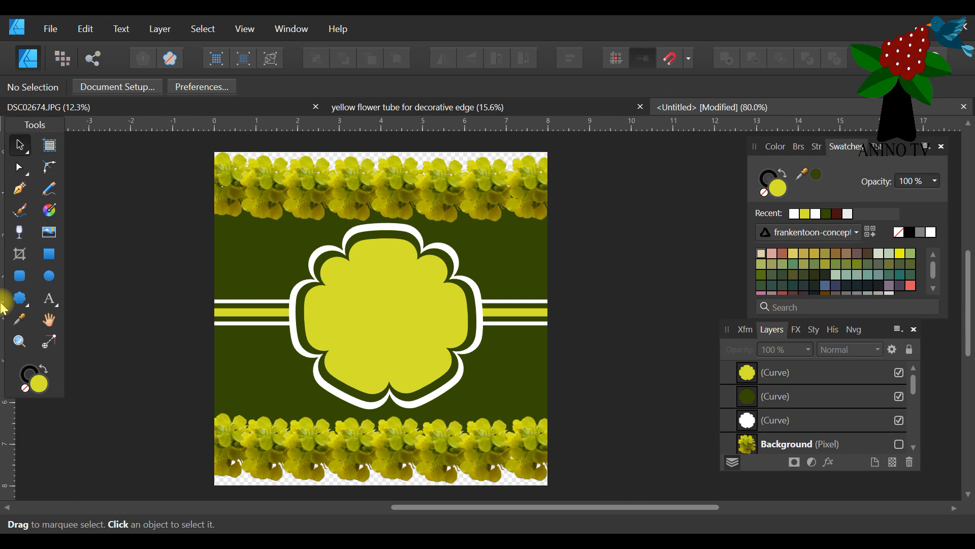
Add the art text "Thanks" on the yellow centre of the label and set its size to 64 pt.
{"action": "left_click", "coordinate": [49, 301]}
{"action": "left_click", "coordinate": [337, 312]}
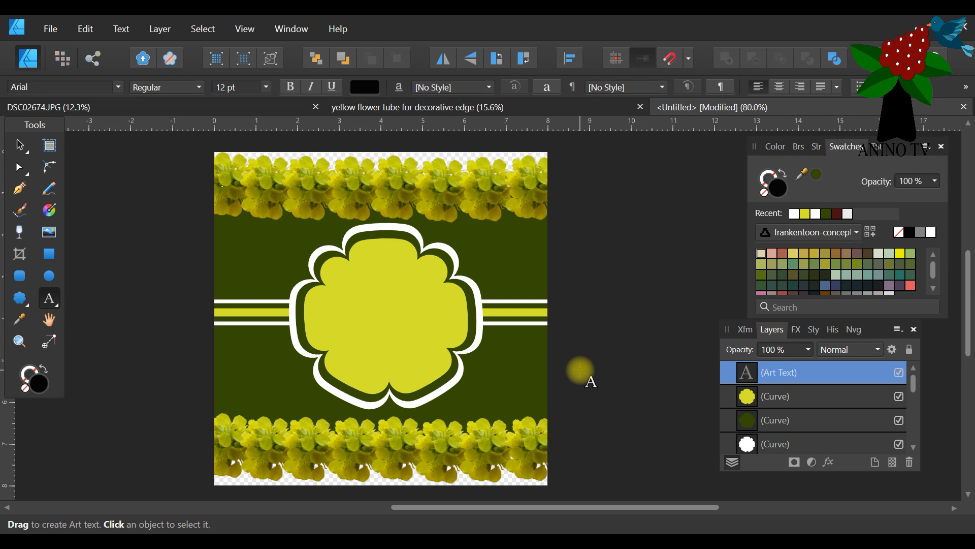
{"action": "type", "text": "Thanks"}
{"action": "key", "text": "ctrl+a"}
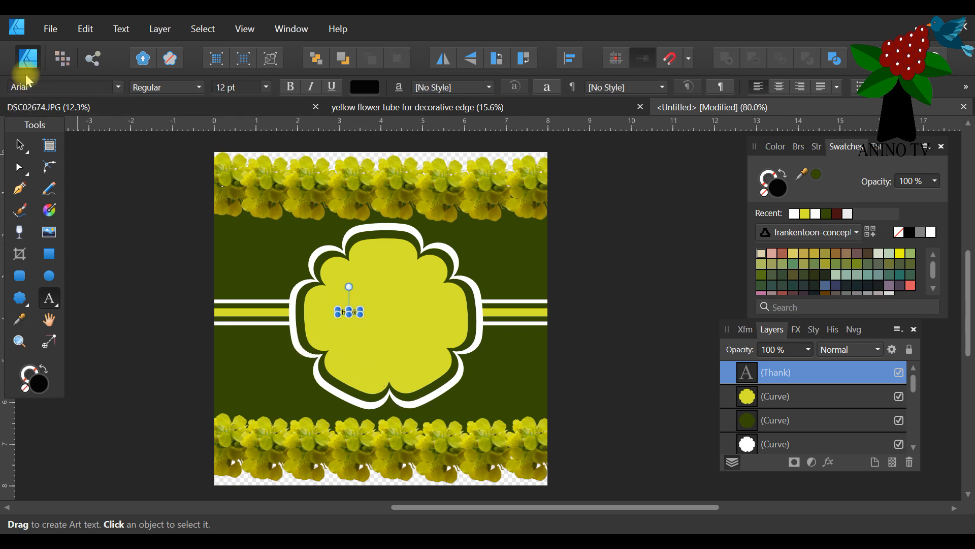
{"action": "left_click_drag", "start_coordinate": [359, 314], "coordinate": [427, 347]}
{"action": "left_click", "coordinate": [86, 29]}
{"action": "left_click", "coordinate": [89, 45]}
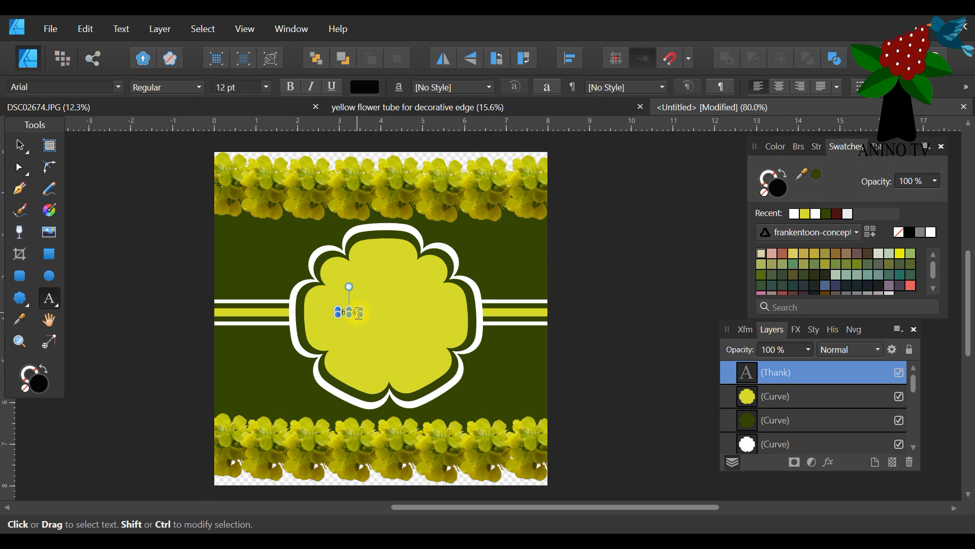
{"action": "left_click", "coordinate": [268, 87]}
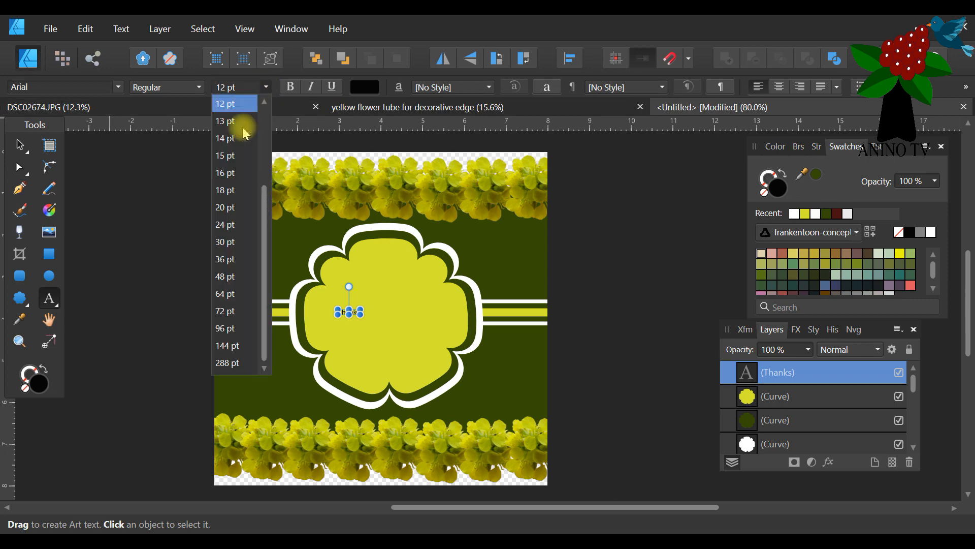
{"action": "left_click", "coordinate": [239, 295]}
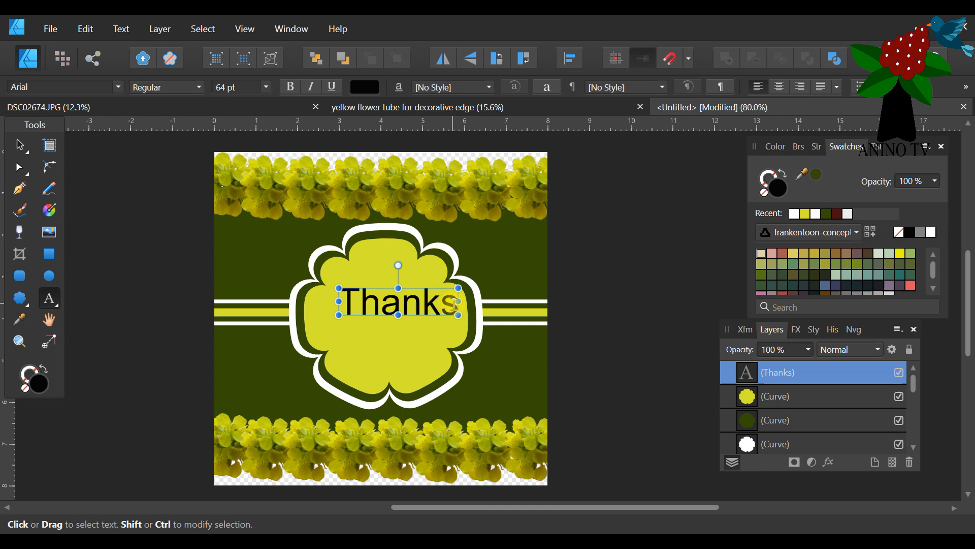
Browse the font previews for the word "Thanks" and set its font to Jagger SF.
{"action": "left_click_drag", "start_coordinate": [455, 305], "coordinate": [341, 302]}
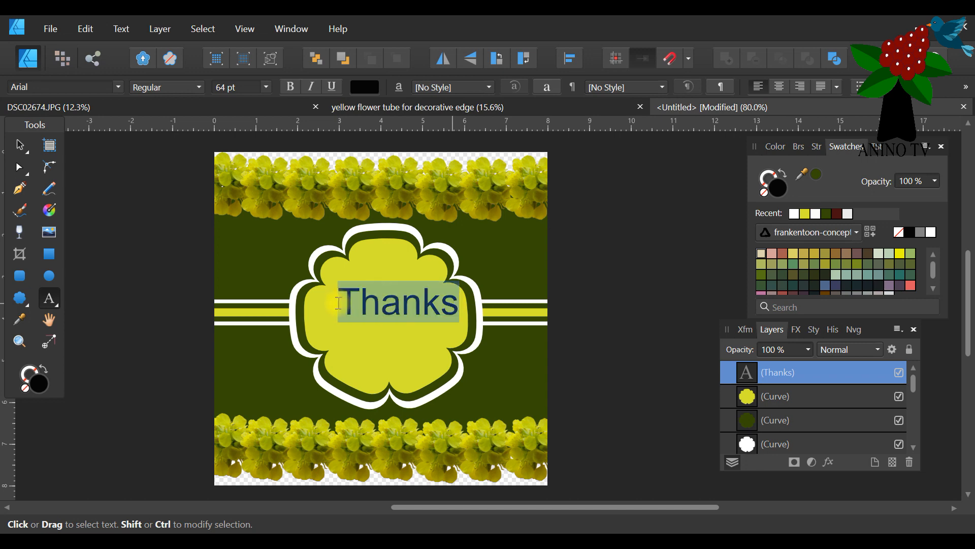
{"action": "left_click", "coordinate": [117, 85]}
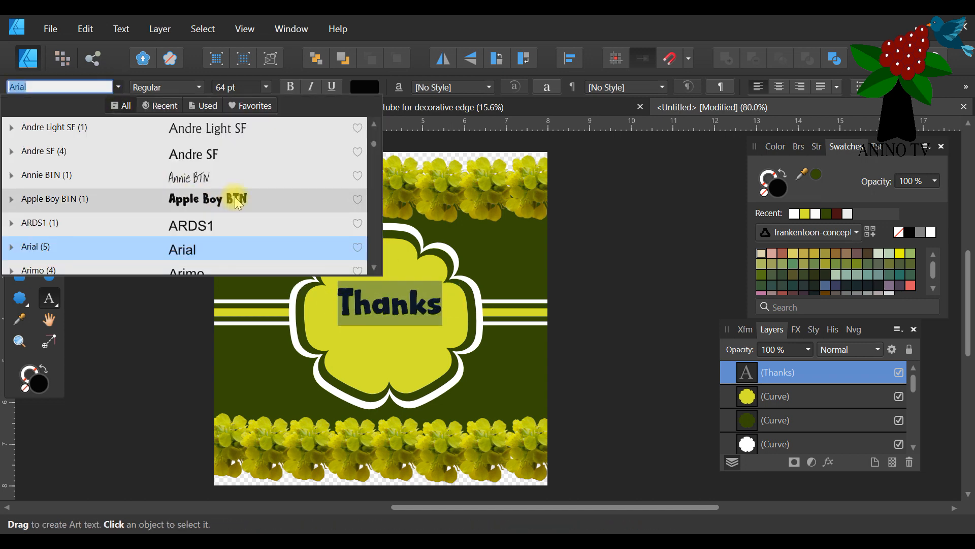
{"action": "scroll", "coordinate": [237, 201], "scroll_direction": "down", "scroll_amount": 3}
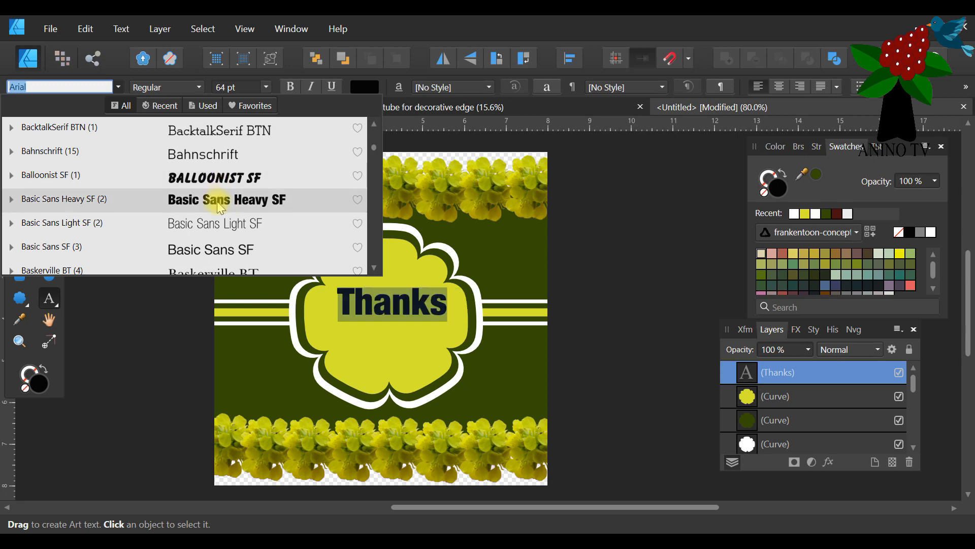
{"action": "scroll", "coordinate": [231, 186], "scroll_direction": "down", "scroll_amount": 3}
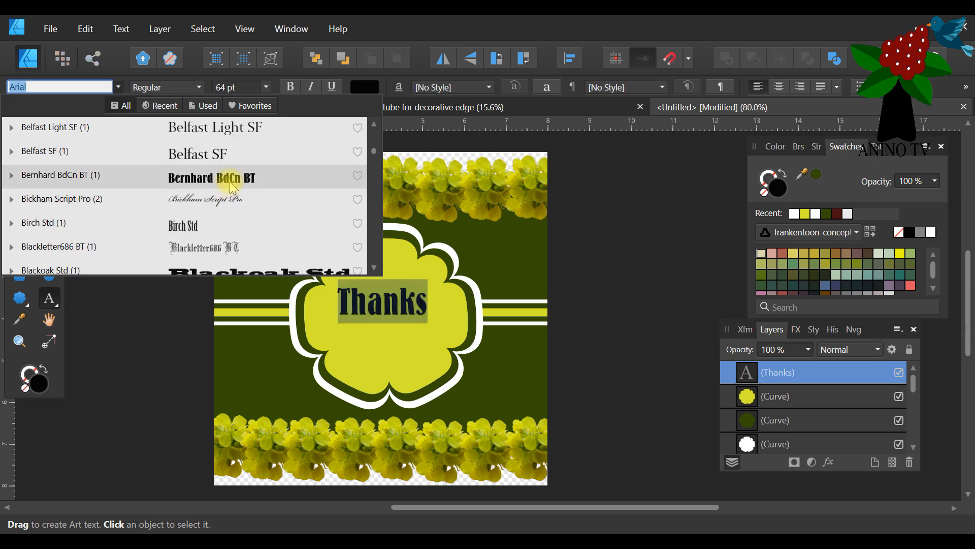
{"action": "scroll", "coordinate": [219, 197], "scroll_direction": "down", "scroll_amount": 3}
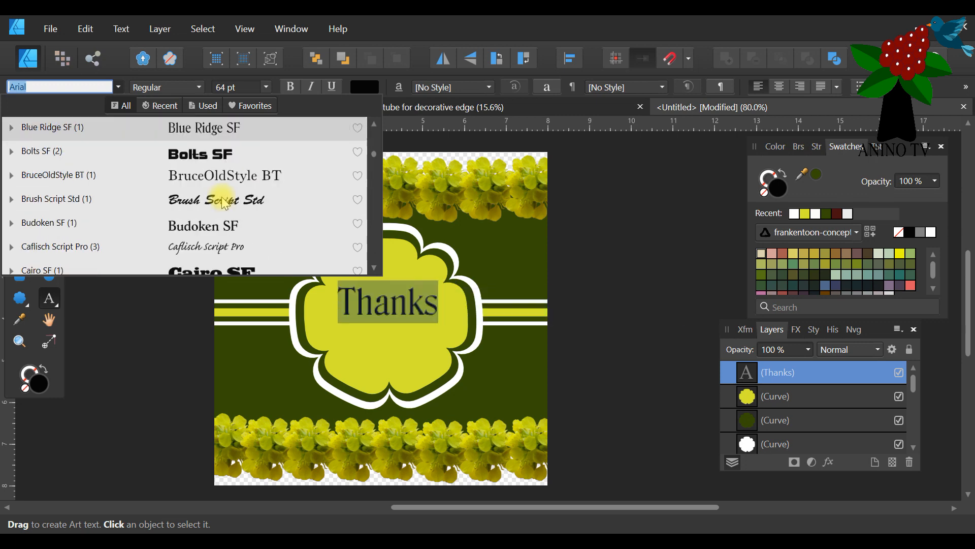
{"action": "scroll", "coordinate": [225, 213], "scroll_direction": "down", "scroll_amount": 3}
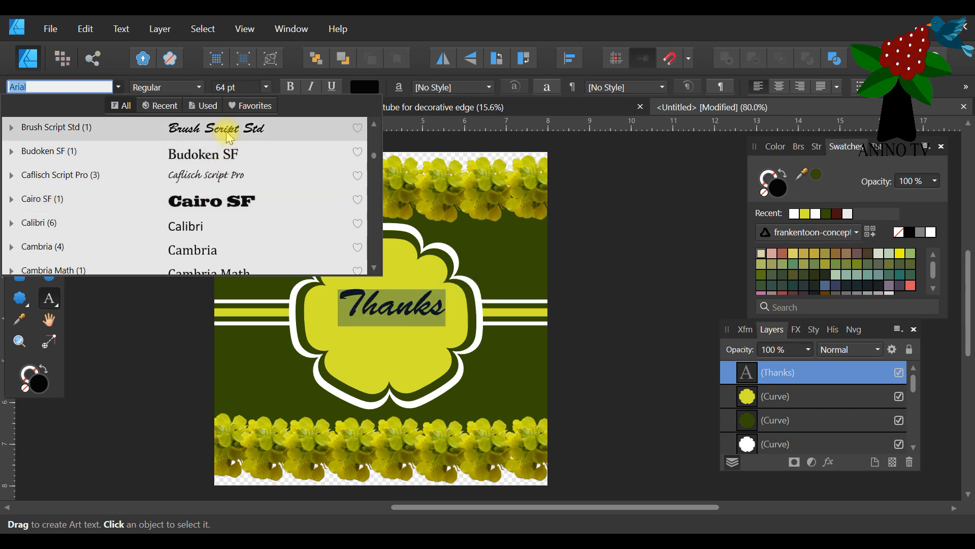
{"action": "scroll", "coordinate": [219, 183], "scroll_direction": "down", "scroll_amount": 4}
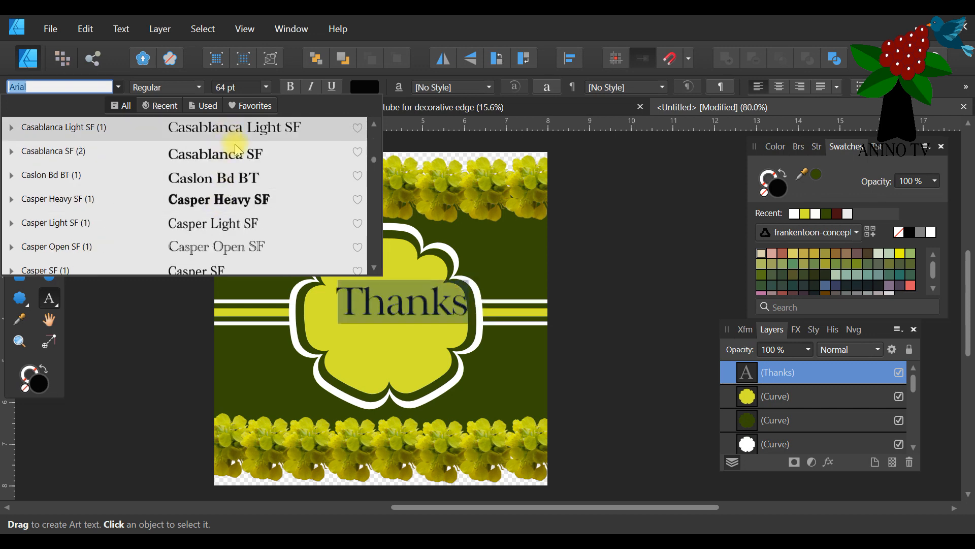
{"action": "scroll", "coordinate": [236, 201], "scroll_direction": "down", "scroll_amount": 3}
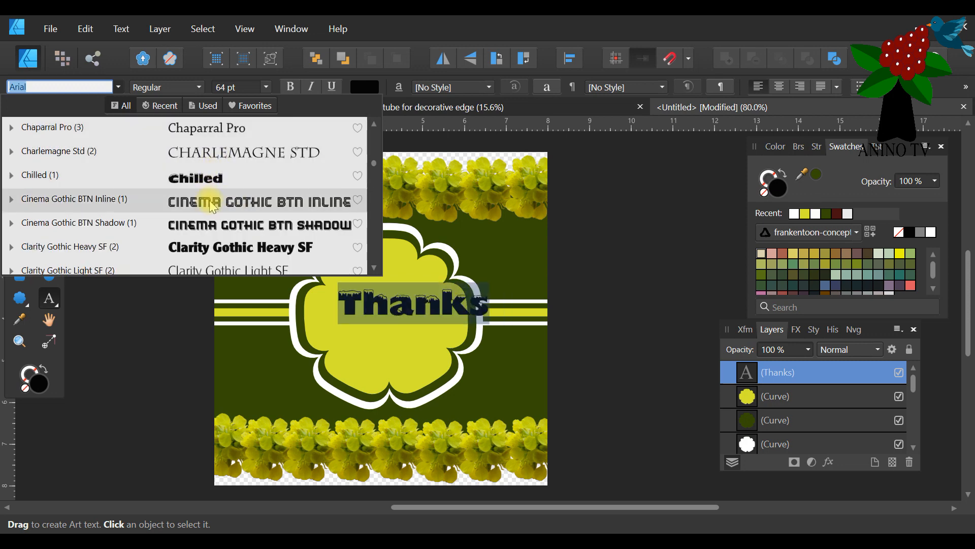
{"action": "scroll", "coordinate": [211, 220], "scroll_direction": "down", "scroll_amount": 3}
{"action": "scroll", "coordinate": [231, 224], "scroll_direction": "down", "scroll_amount": 3}
{"action": "scroll", "coordinate": [231, 223], "scroll_direction": "down", "scroll_amount": 1}
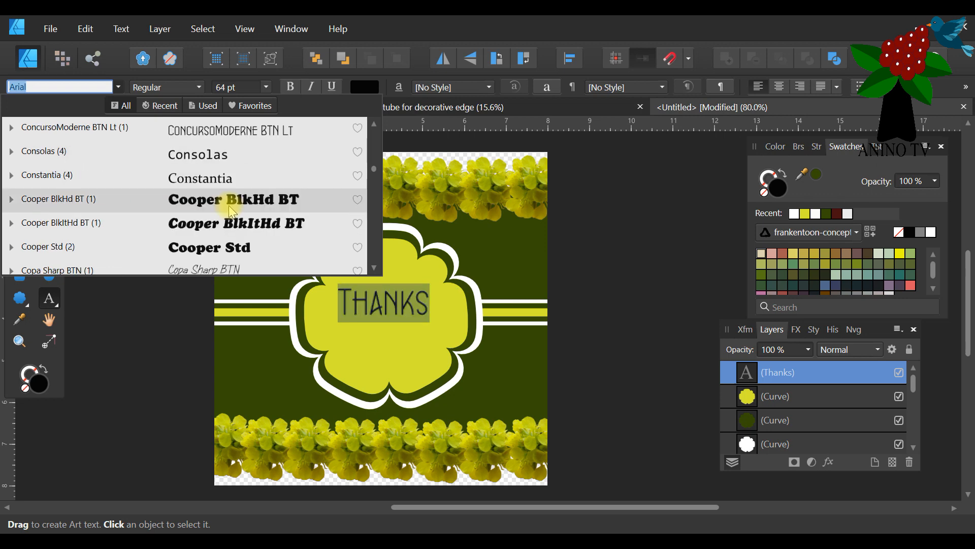
{"action": "scroll", "coordinate": [196, 208], "scroll_direction": "down", "scroll_amount": 5}
{"action": "scroll", "coordinate": [195, 211], "scroll_direction": "down", "scroll_amount": 8}
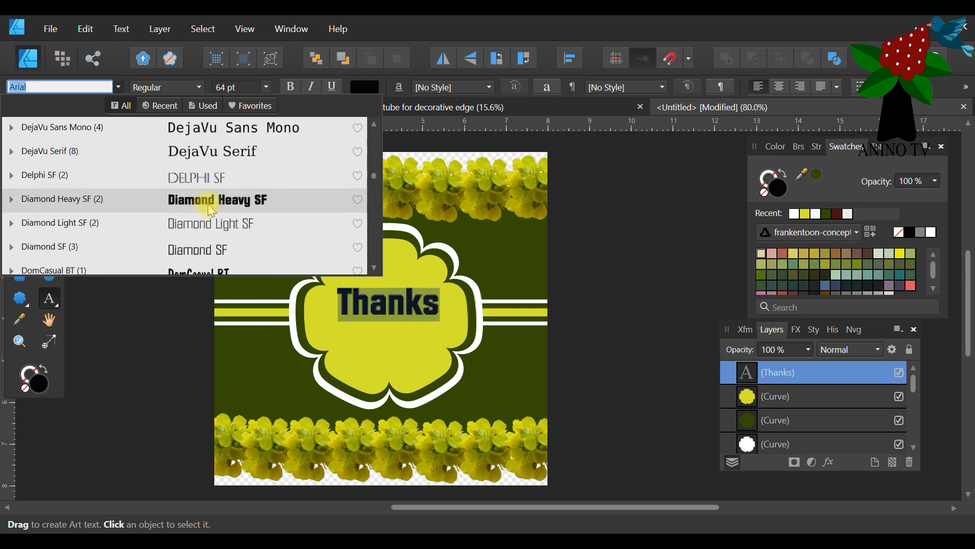
{"action": "scroll", "coordinate": [209, 213], "scroll_direction": "up", "scroll_amount": 1}
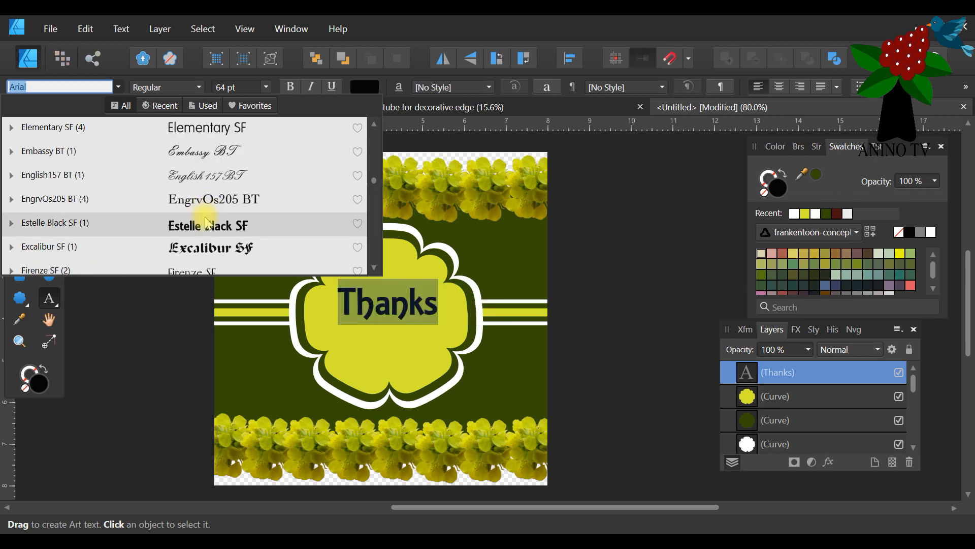
{"action": "scroll", "coordinate": [203, 218], "scroll_direction": "down", "scroll_amount": 2}
{"action": "scroll", "coordinate": [214, 223], "scroll_direction": "down", "scroll_amount": 8}
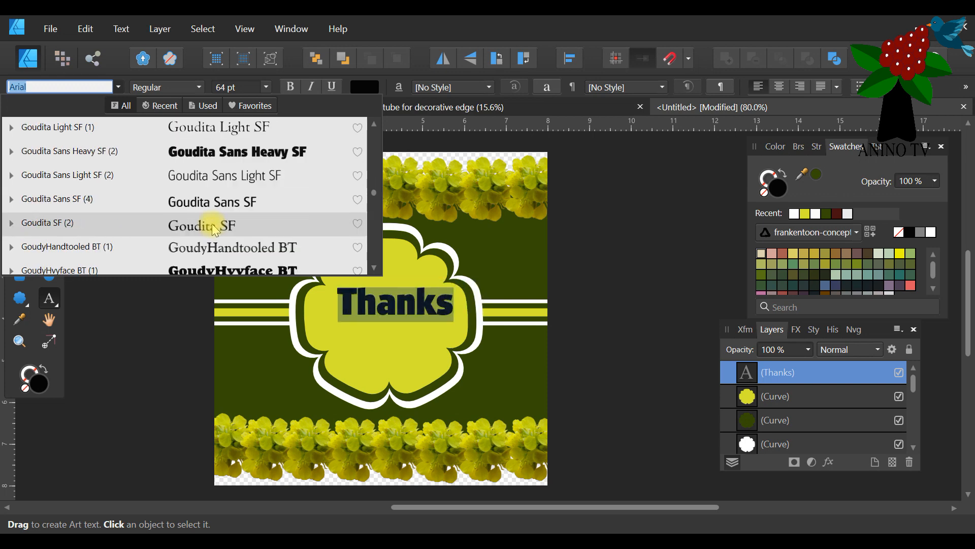
{"action": "scroll", "coordinate": [215, 231], "scroll_direction": "down", "scroll_amount": 5}
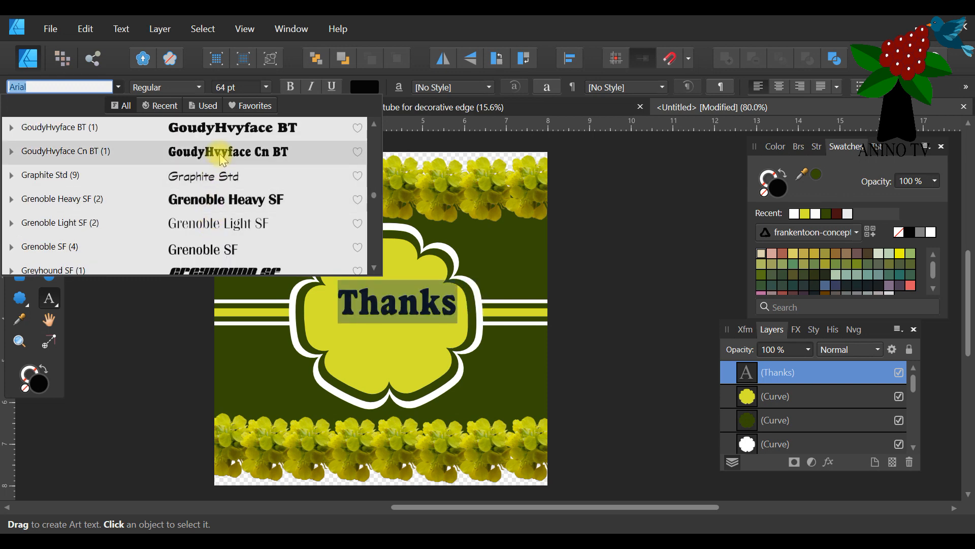
{"action": "scroll", "coordinate": [225, 178], "scroll_direction": "down", "scroll_amount": 2}
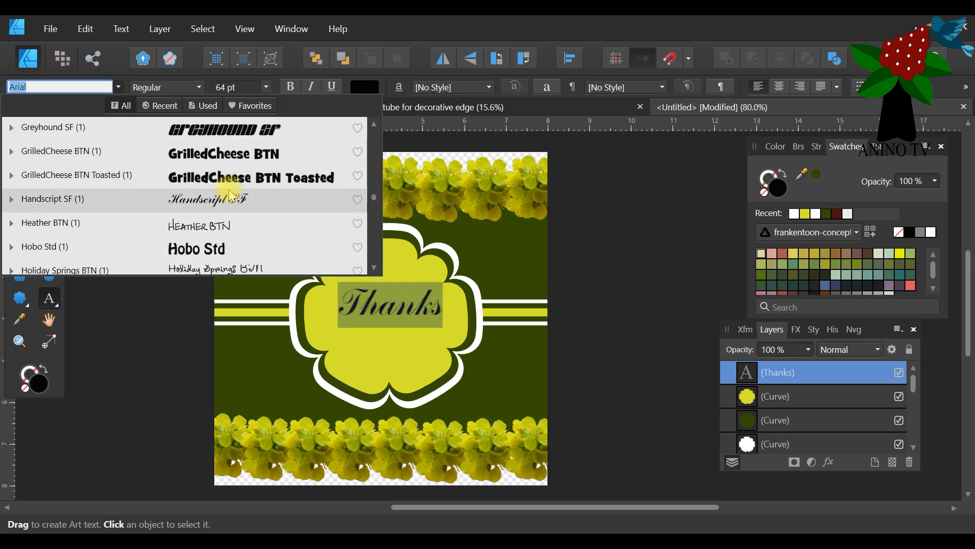
{"action": "scroll", "coordinate": [230, 196], "scroll_direction": "down", "scroll_amount": 2}
{"action": "scroll", "coordinate": [230, 198], "scroll_direction": "down", "scroll_amount": 3}
{"action": "scroll", "coordinate": [226, 218], "scroll_direction": "down", "scroll_amount": 2}
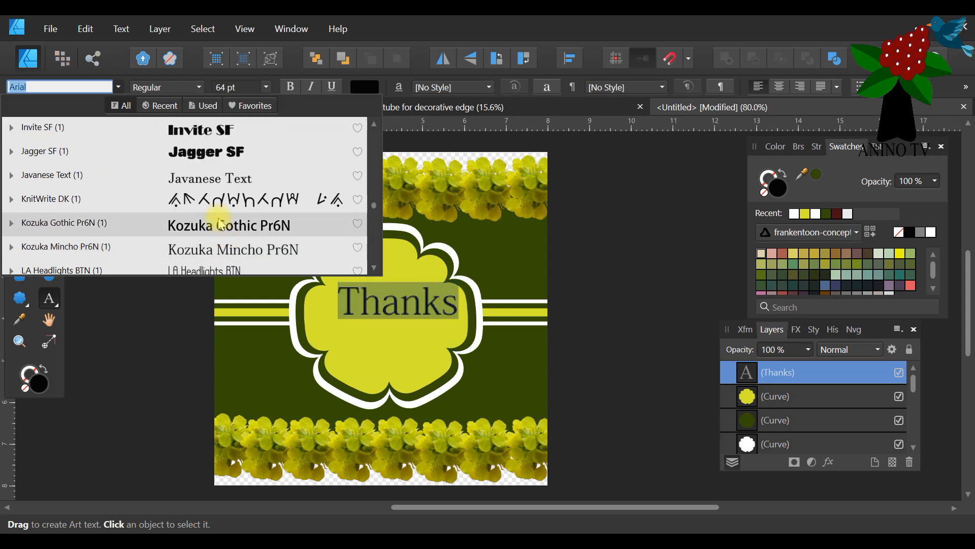
{"action": "left_click", "coordinate": [221, 153]}
{"action": "key", "text": "Escape"}
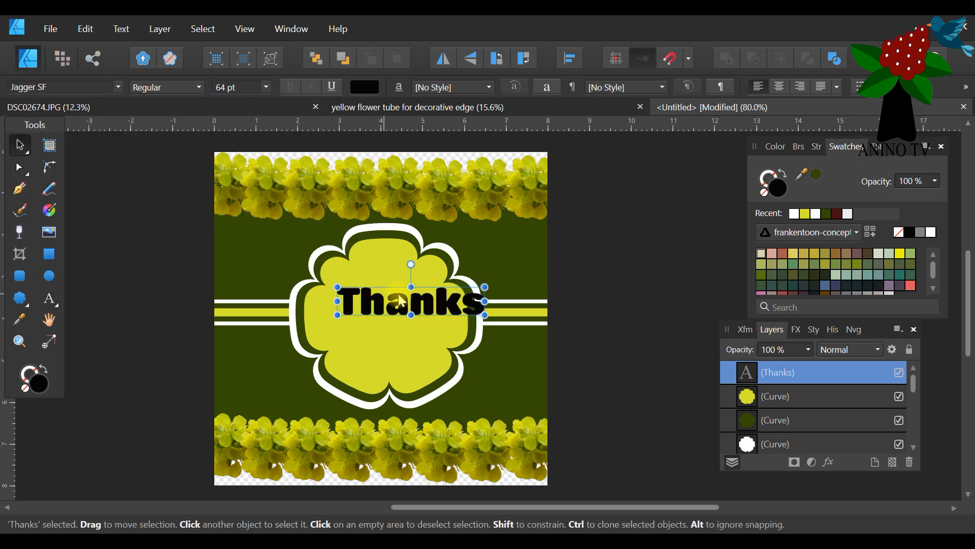
Move the "Thanks" text onto the middle of the label's yellow centre and try a white fill on it.
{"action": "left_click_drag", "start_coordinate": [407, 309], "coordinate": [379, 325]}
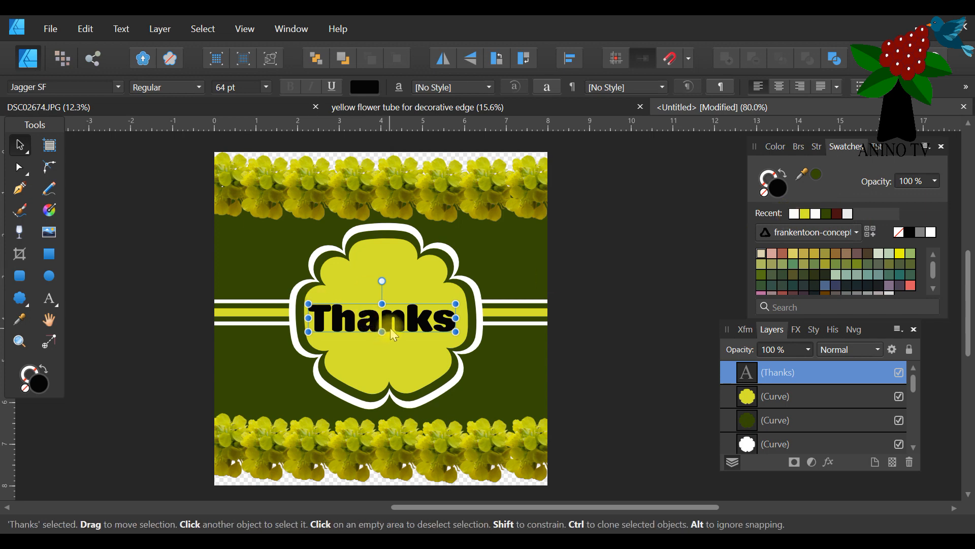
{"action": "left_click_drag", "start_coordinate": [389, 328], "coordinate": [395, 318]}
{"action": "left_click", "coordinate": [816, 215]}
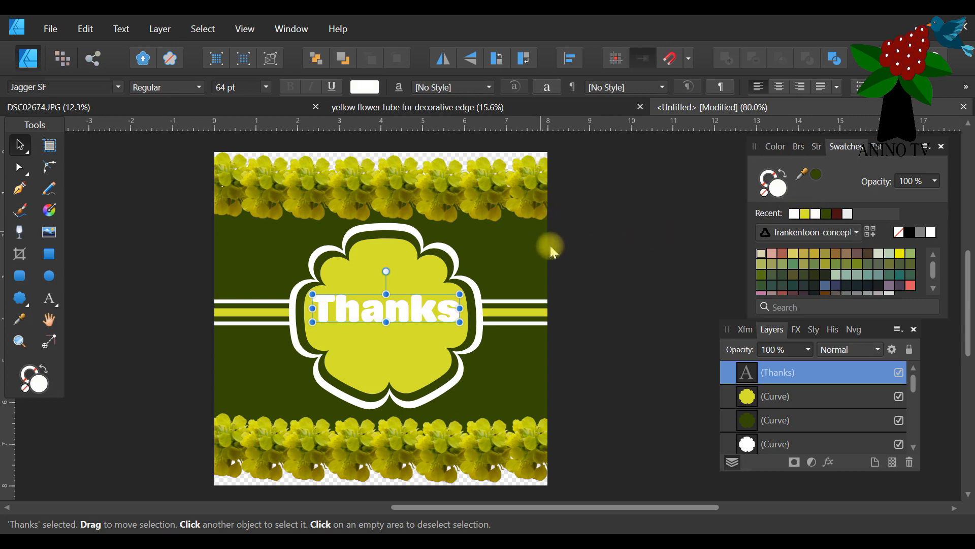
Fill the "Thanks" text with dark green and shift it slightly down on the label.
{"action": "left_click", "coordinate": [566, 276]}
{"action": "left_click", "coordinate": [440, 315]}
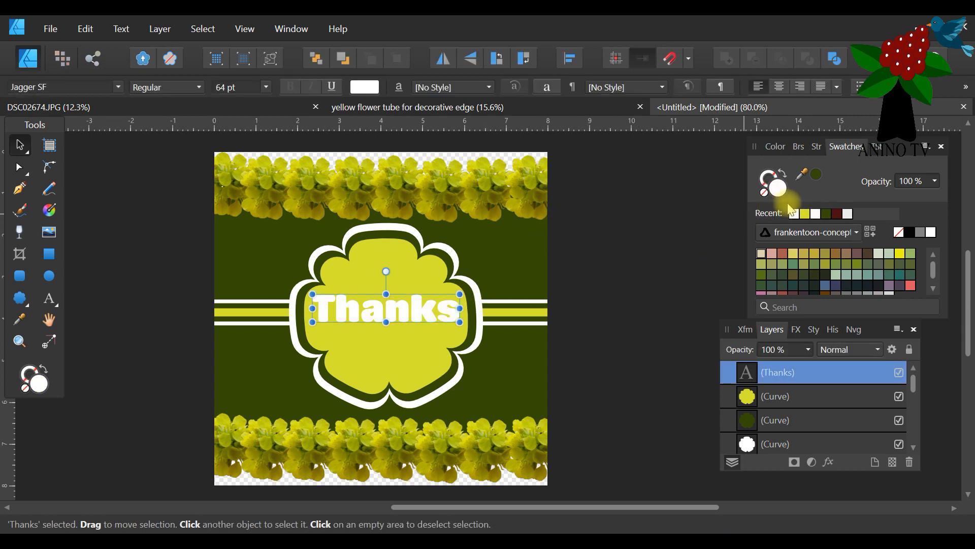
{"action": "left_click", "coordinate": [818, 175]}
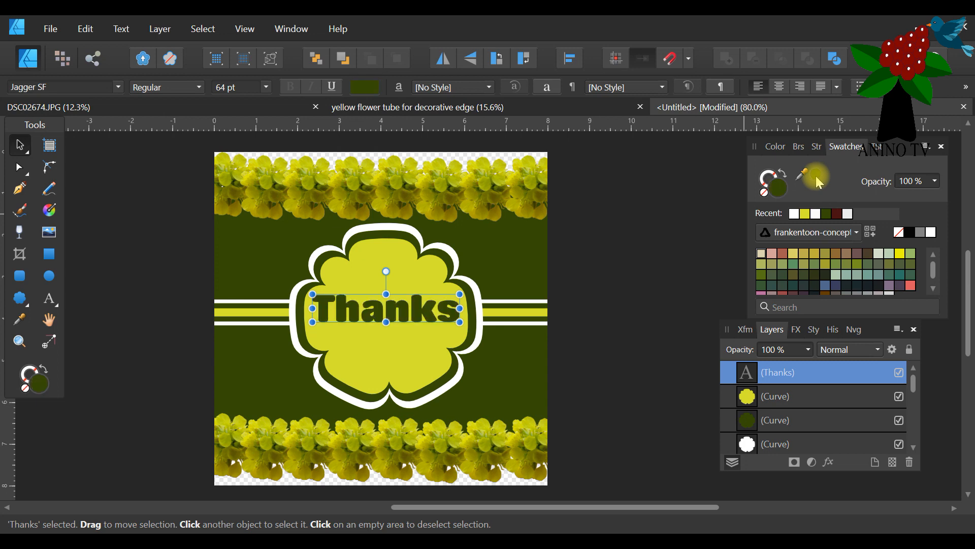
{"action": "left_click", "coordinate": [640, 278]}
{"action": "left_click", "coordinate": [416, 318]}
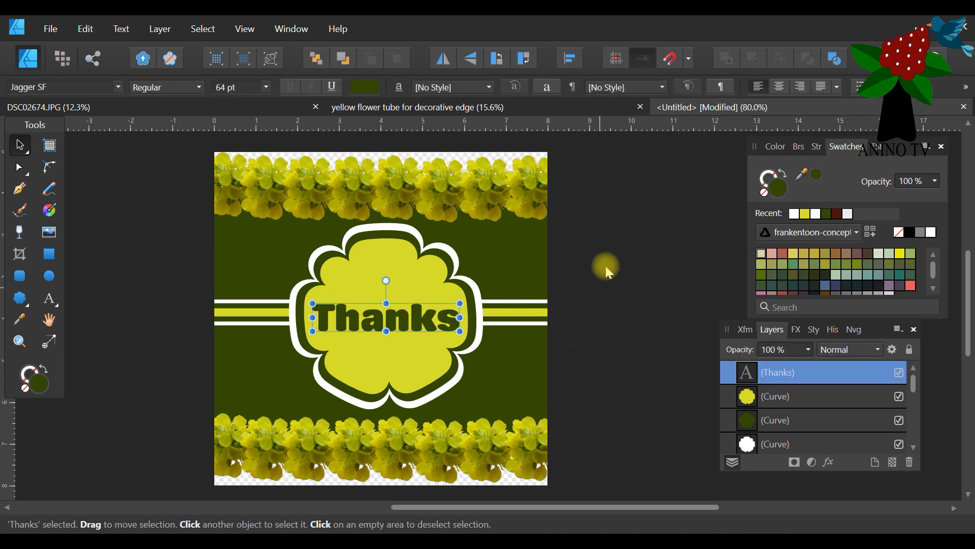
Duplicate the dark green "Thanks" text and fill the upper copy with white.
{"action": "right_click", "coordinate": [777, 373]}
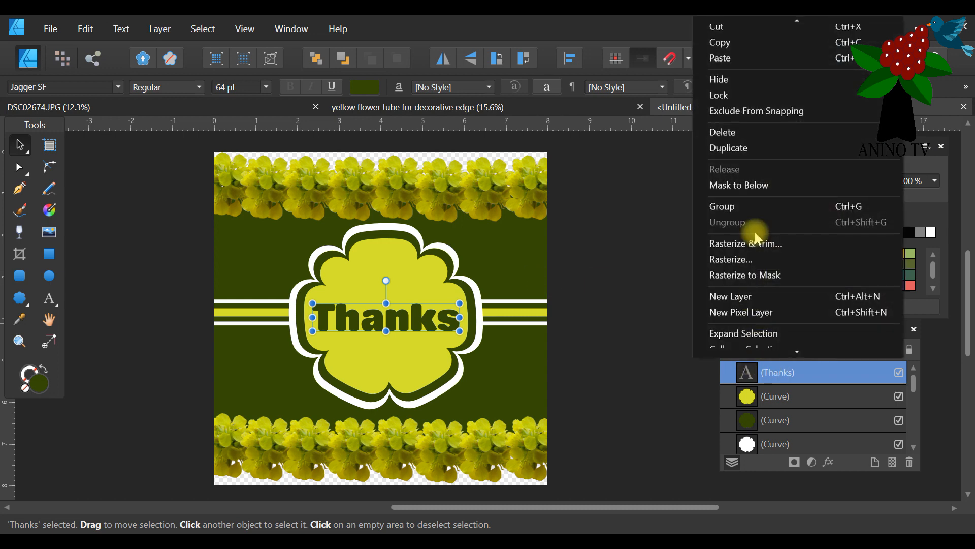
{"action": "left_click", "coordinate": [752, 150]}
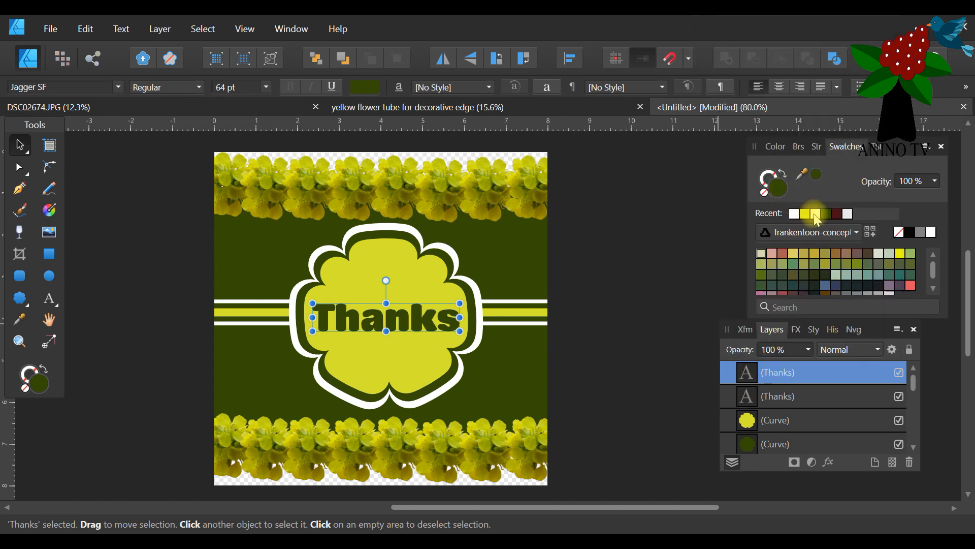
{"action": "left_click", "coordinate": [816, 214]}
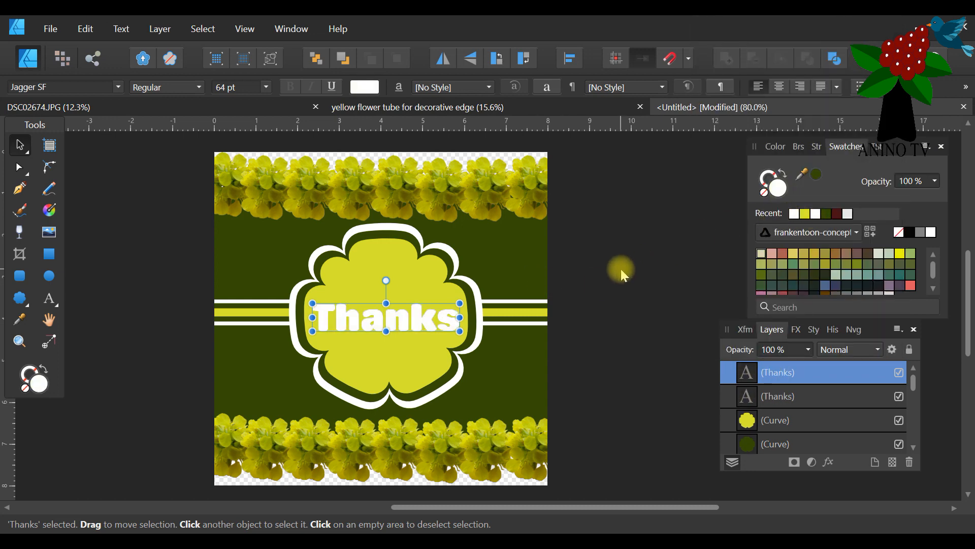
Nudge the dark green "Thanks" copy upward so its edge shows above the white text.
{"action": "left_click", "coordinate": [779, 401]}
{"action": "key", "text": "Up"}
{"action": "key", "text": "Up"}
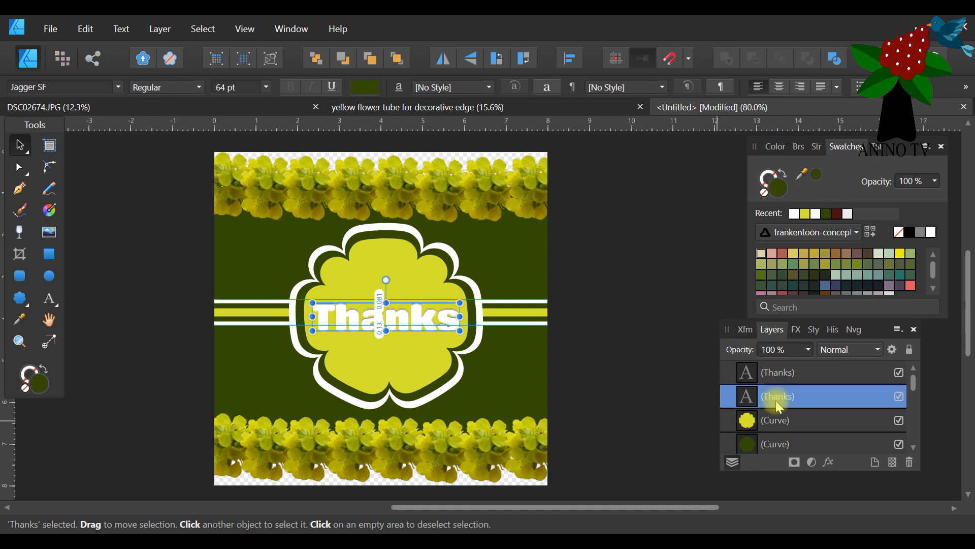
{"action": "key", "text": "Up"}
{"action": "key", "text": "Up"}
{"action": "key", "text": "Up"}
{"action": "key", "text": "Up"}
{"action": "key", "text": "Up"}
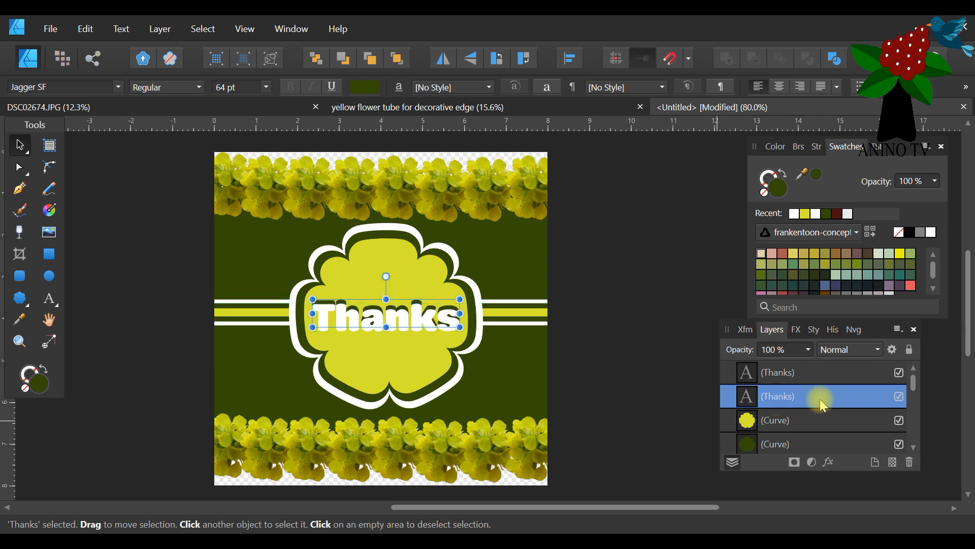
Duplicate the raised dark green "Thanks" and nudge the new copy down below the white text and slightly to the right.
{"action": "right_click", "coordinate": [834, 398]}
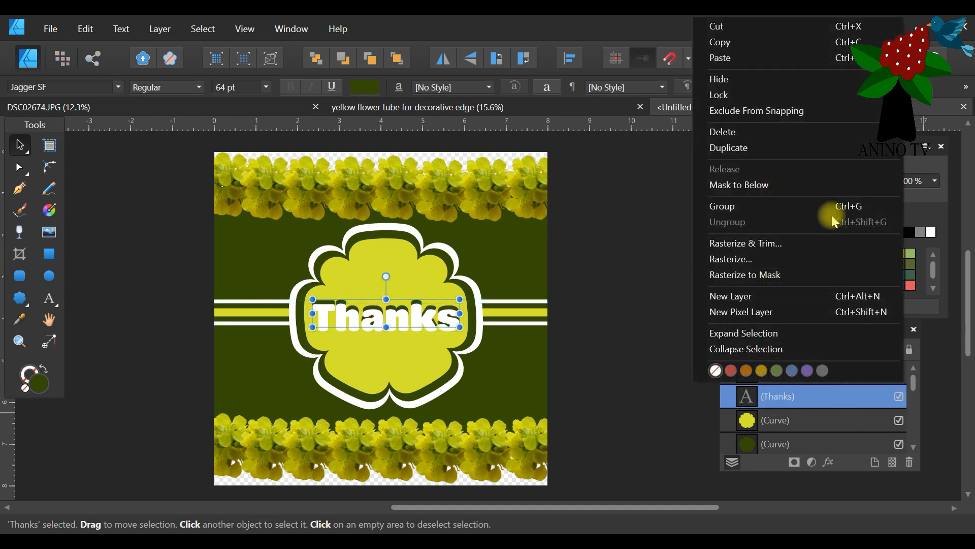
{"action": "left_click", "coordinate": [801, 146]}
{"action": "key", "text": "Down"}
{"action": "key", "text": "Down"}
{"action": "key", "text": "Down"}
{"action": "key", "text": "Down"}
{"action": "key", "text": "Down"}
{"action": "key", "text": "Down"}
{"action": "key", "text": "Down"}
{"action": "key", "text": "Down"}
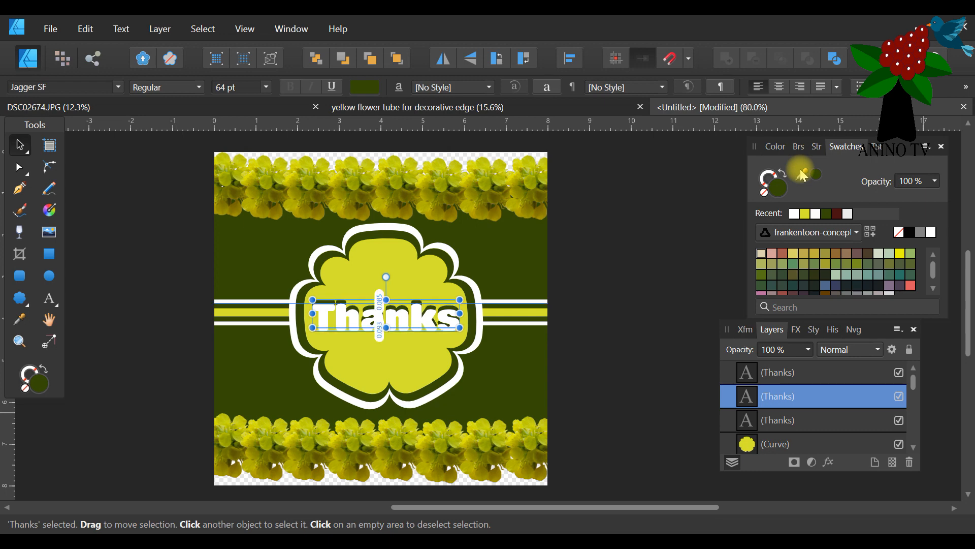
{"action": "key", "text": "Down"}
{"action": "key", "text": "Down"}
{"action": "key", "text": "Down"}
{"action": "key", "text": "Right"}
{"action": "key", "text": "Right"}
{"action": "key", "text": "Right"}
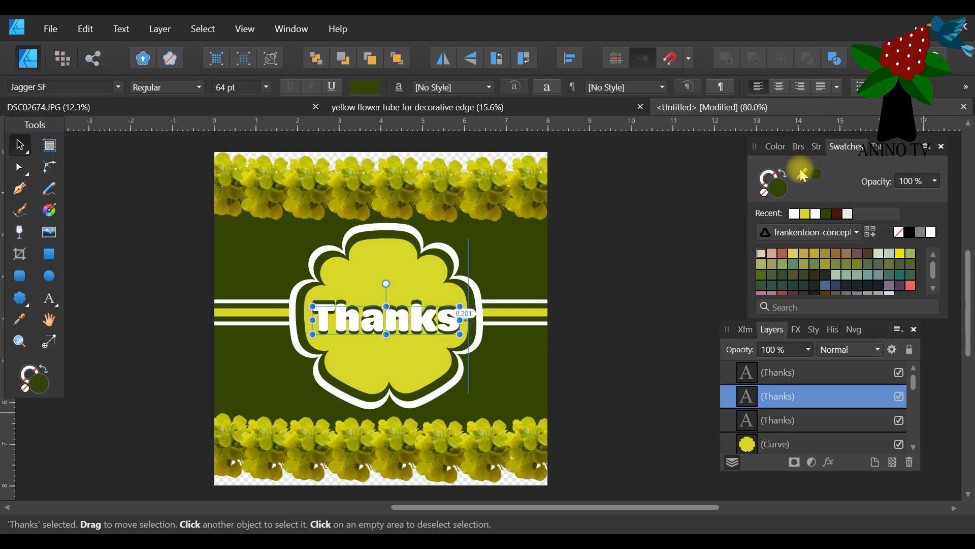
Clear the selection and hide the two dark green "Thanks" copies behind the white text.
{"action": "left_click", "coordinate": [626, 286]}
{"action": "left_click", "coordinate": [899, 396]}
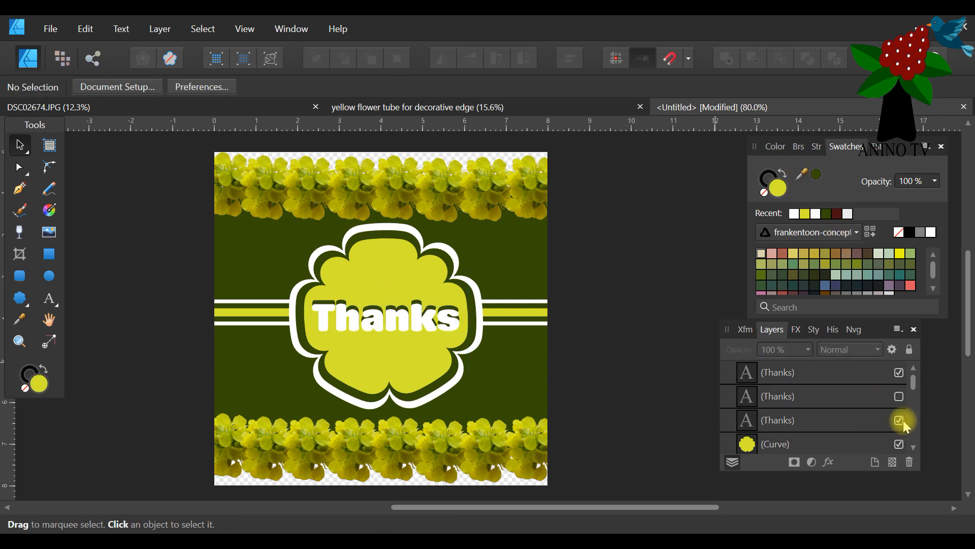
{"action": "left_click", "coordinate": [900, 421]}
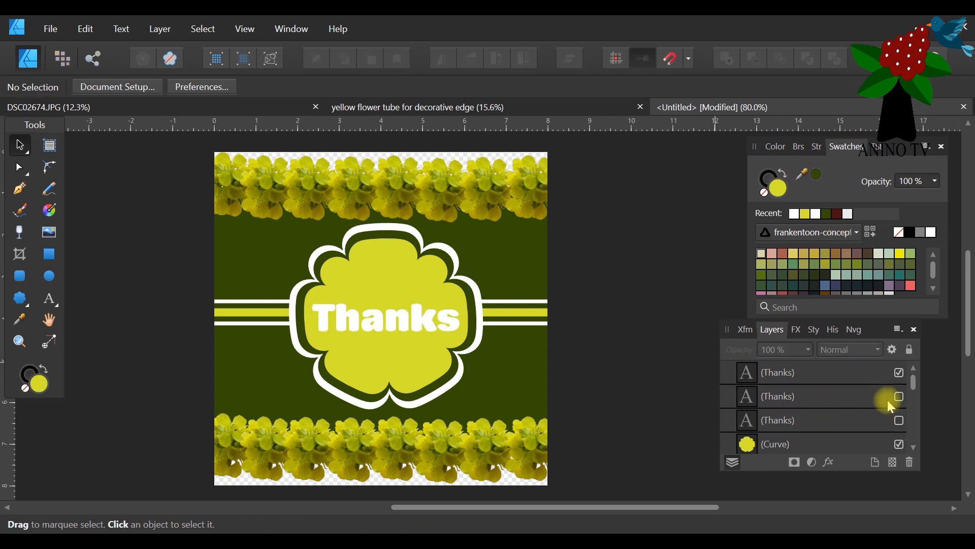
Fill the remaining visible "Thanks" text with dark green and clear the selection.
{"action": "left_click", "coordinate": [408, 325]}
{"action": "left_click", "coordinate": [817, 176]}
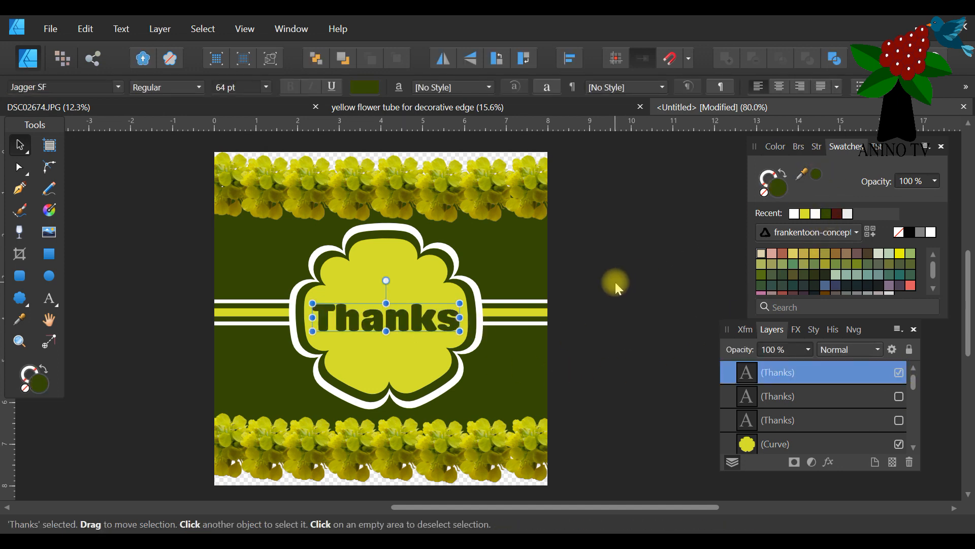
{"action": "left_click", "coordinate": [616, 282]}
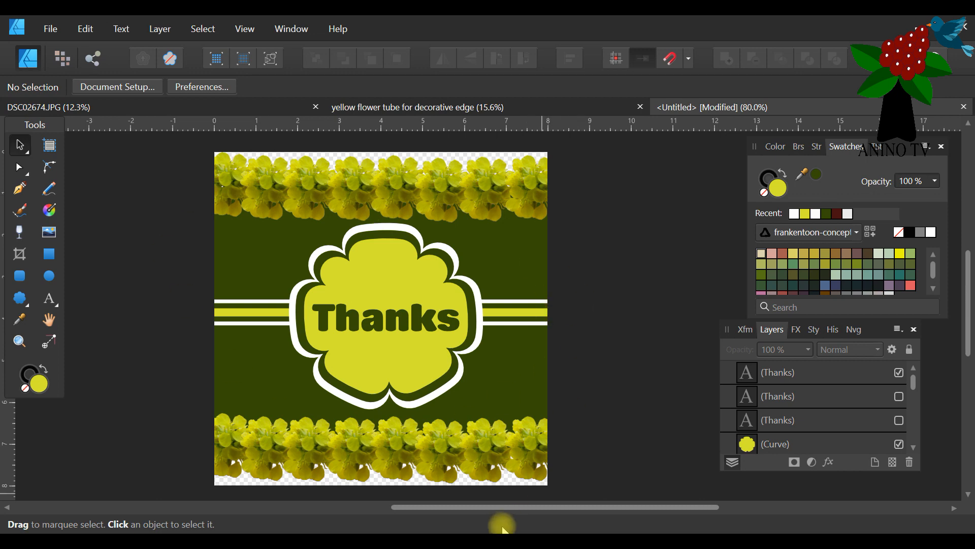
Save the card design as "photographic decorative edge horizontal card technique 1.afdesign", adapting the existing "photographic corner card technique 1" file name.
{"action": "left_click_drag", "start_coordinate": [474, 507], "coordinate": [494, 510]}
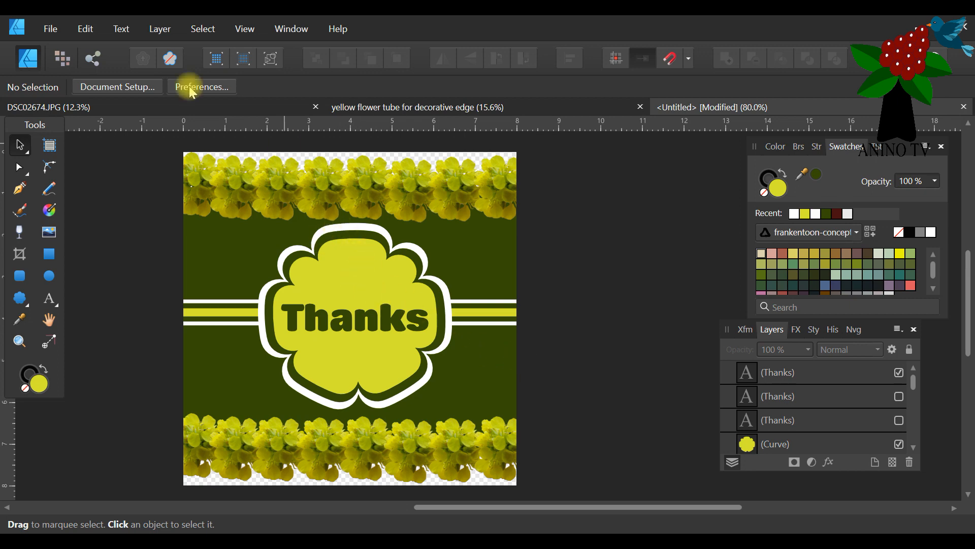
{"action": "left_click", "coordinate": [53, 29]}
{"action": "left_click", "coordinate": [82, 170]}
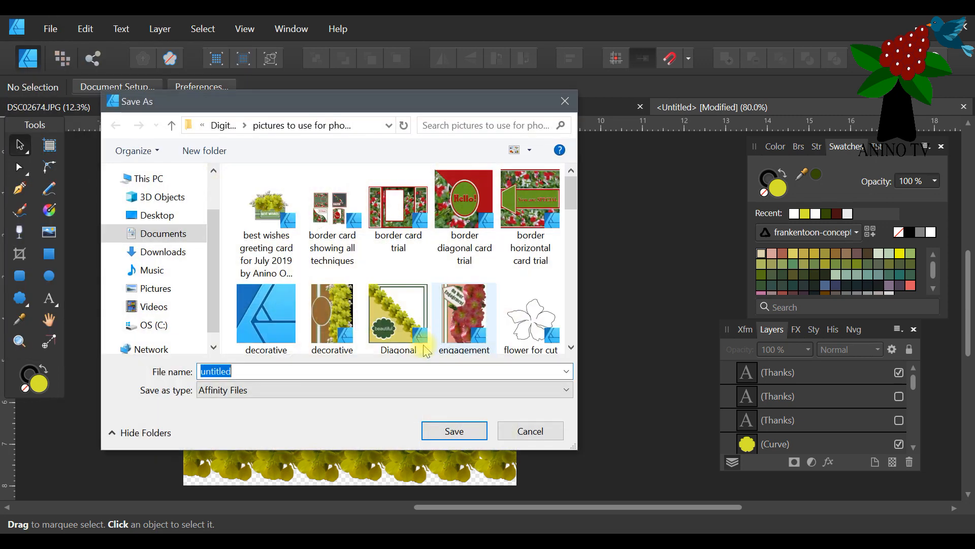
{"action": "type", "text": "photogr"}
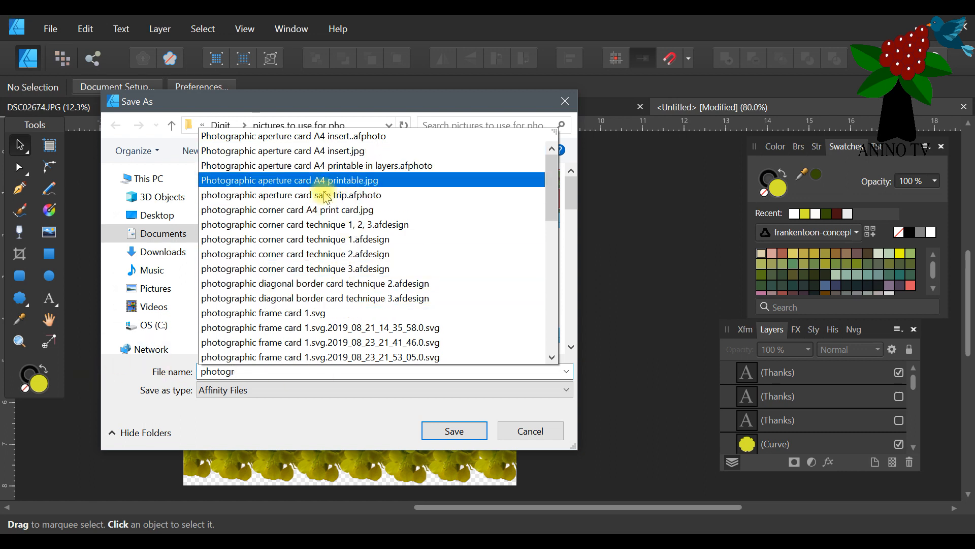
{"action": "left_click", "coordinate": [324, 239]}
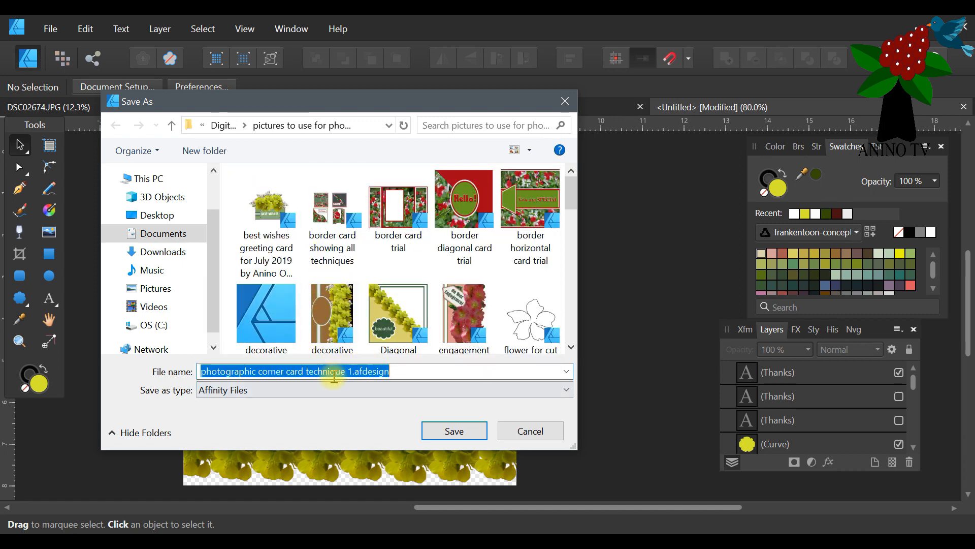
{"action": "left_click", "coordinate": [283, 374]}
{"action": "left_click_drag", "start_coordinate": [284, 374], "coordinate": [260, 374]}
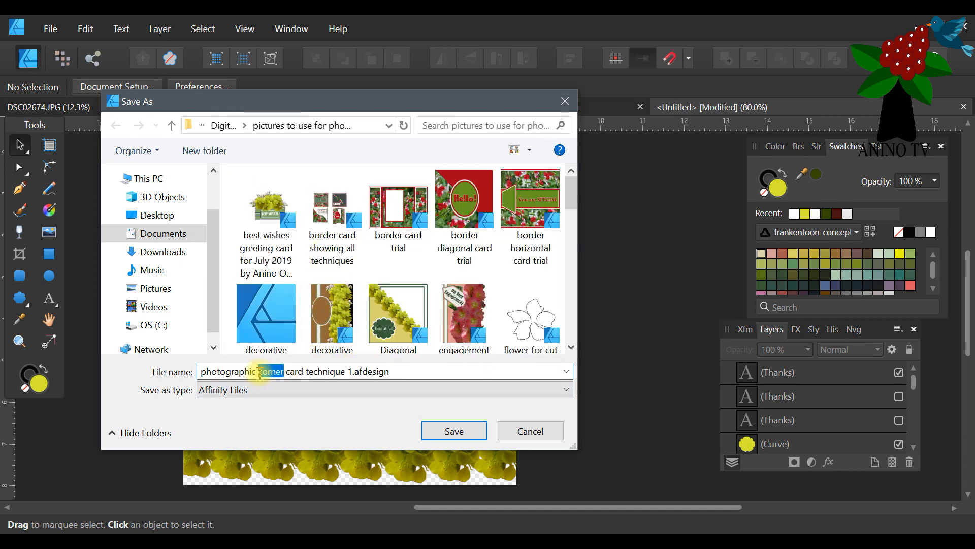
{"action": "type", "text": "decor"}
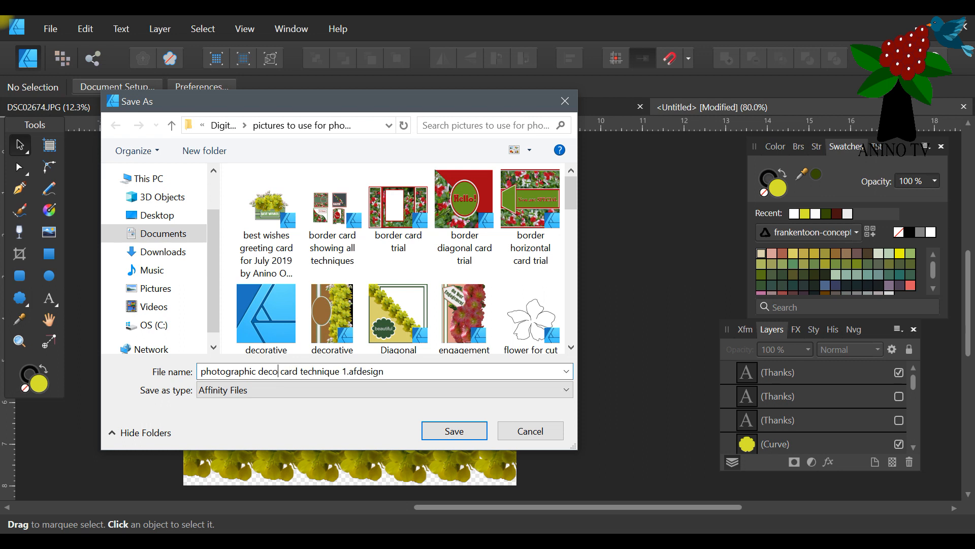
{"action": "type", "text": "ative edg"}
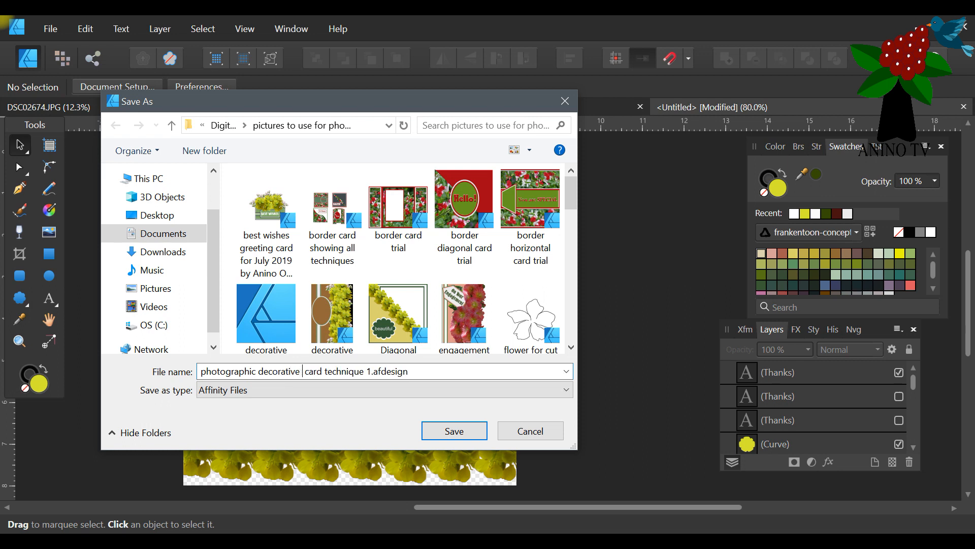
{"action": "type", "text": "e"}
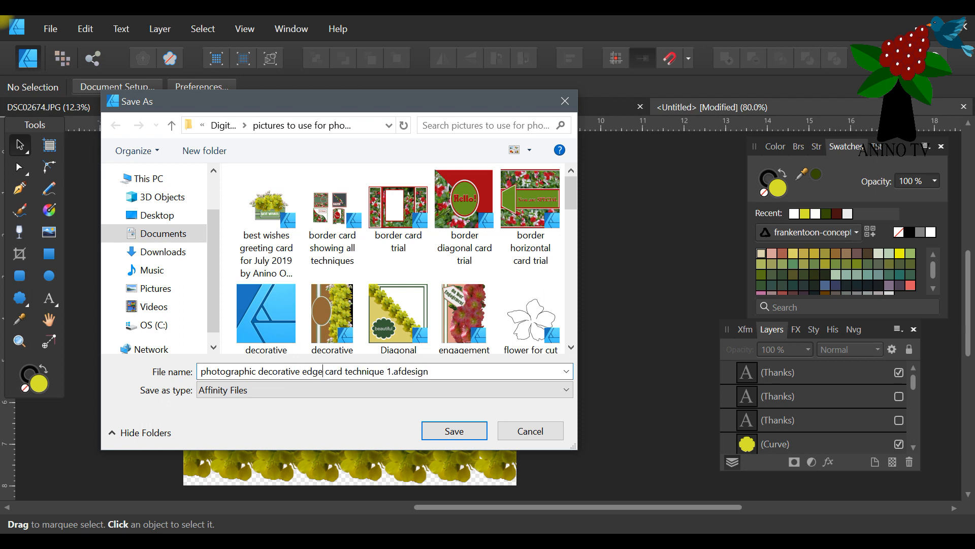
{"action": "type", "text": " hori"}
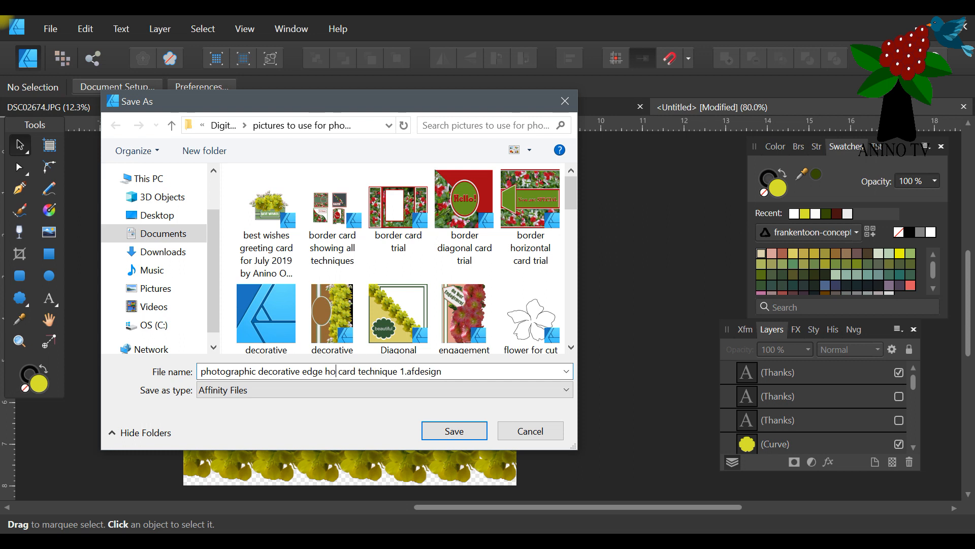
{"action": "type", "text": "zontal"}
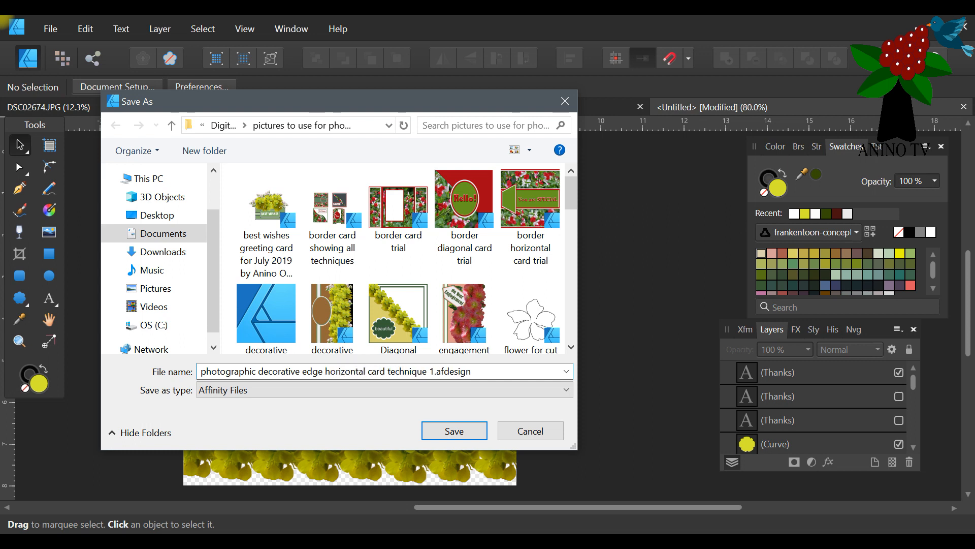
{"action": "left_click", "coordinate": [259, 372]}
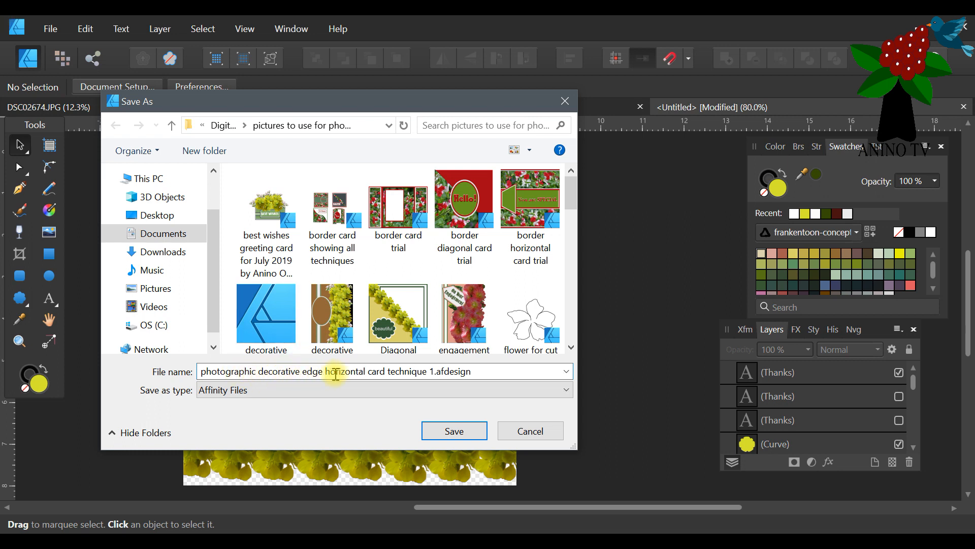
{"action": "left_click", "coordinate": [454, 432]}
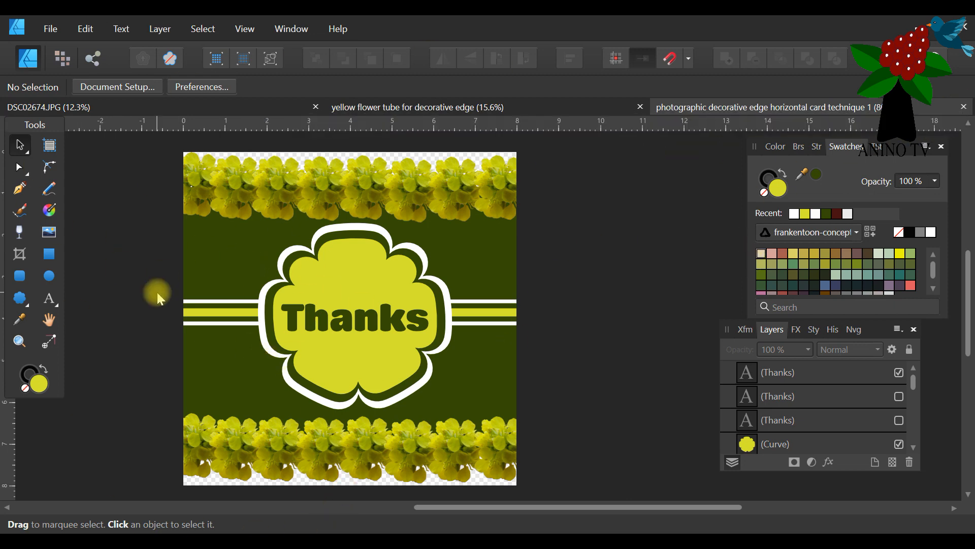
Close the saved card document and create a new 8 x 8 in print document at 300 DPI with transparent background.
{"action": "left_click", "coordinate": [965, 108]}
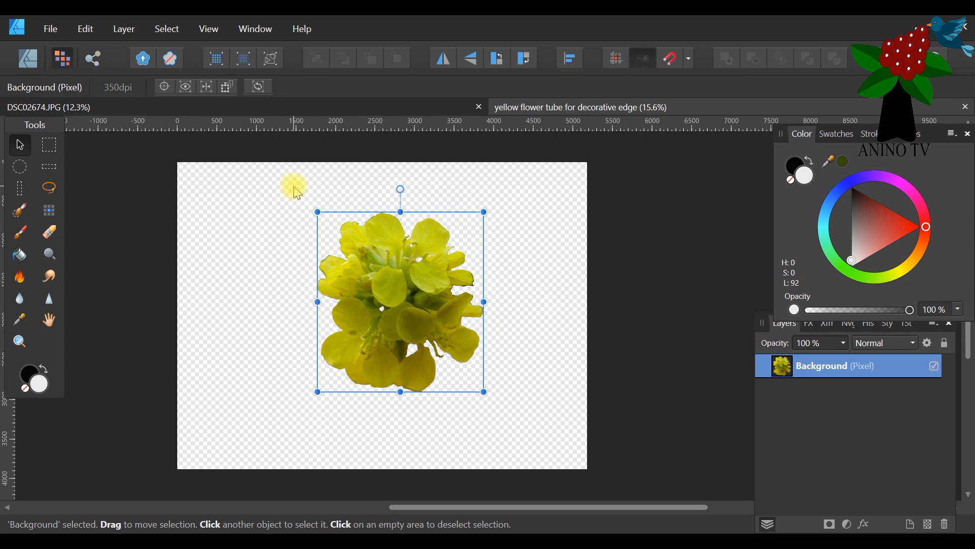
{"action": "left_click", "coordinate": [50, 29]}
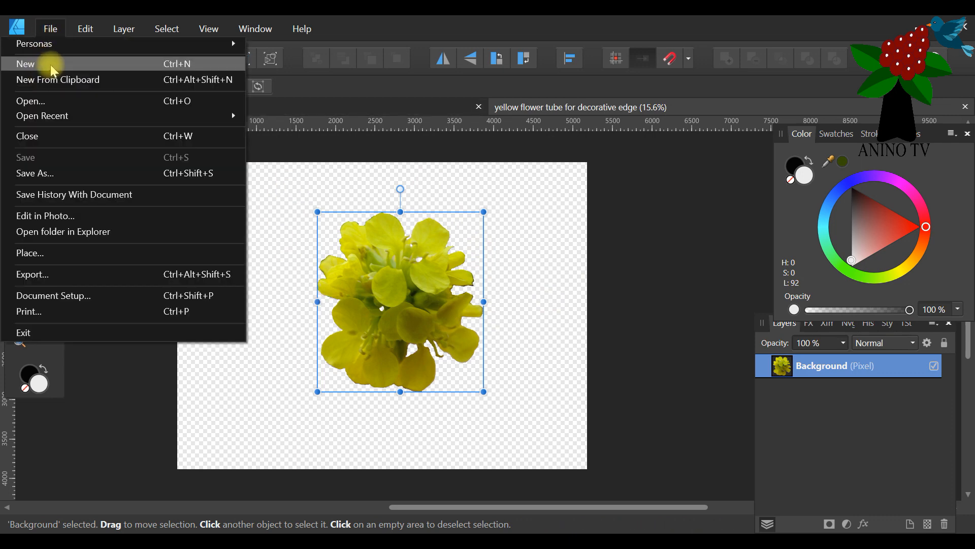
{"action": "left_click", "coordinate": [53, 69]}
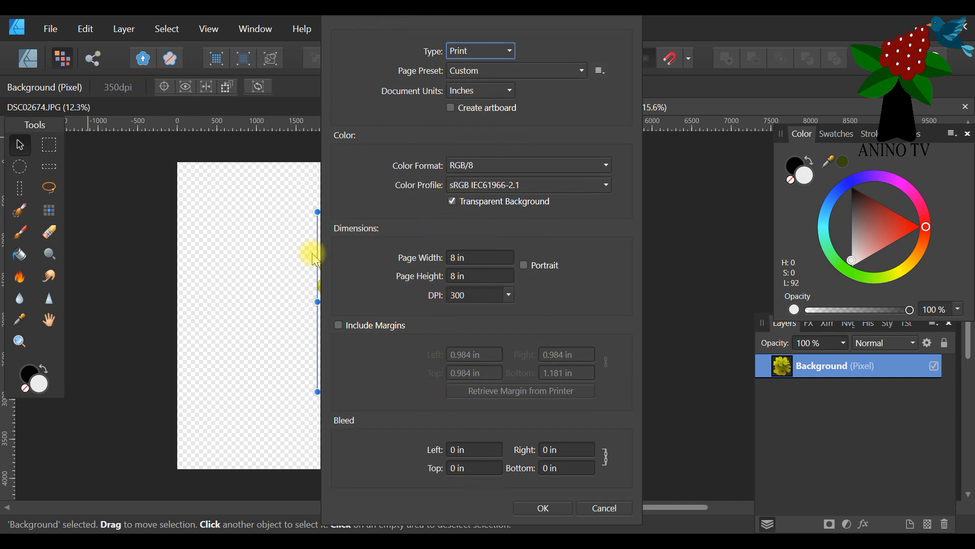
{"action": "left_click", "coordinate": [542, 509]}
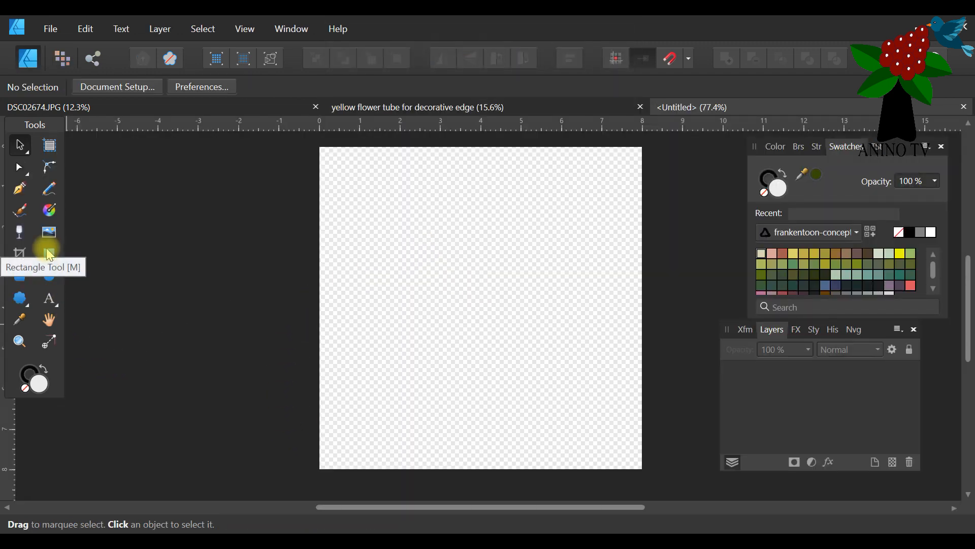
Draw a rectangle about 8.35 x 8.44 in covering the whole page and fill it dark red (H 0, S 61, L 20).
{"action": "left_click", "coordinate": [50, 254]}
{"action": "mouse_move", "coordinate": [311, 139]}
{"action": "left_mouse_down"}
{"action": "mouse_move", "coordinate": [426, 389]}
{"action": "mouse_move", "coordinate": [649, 474]}
{"action": "left_mouse_up"}
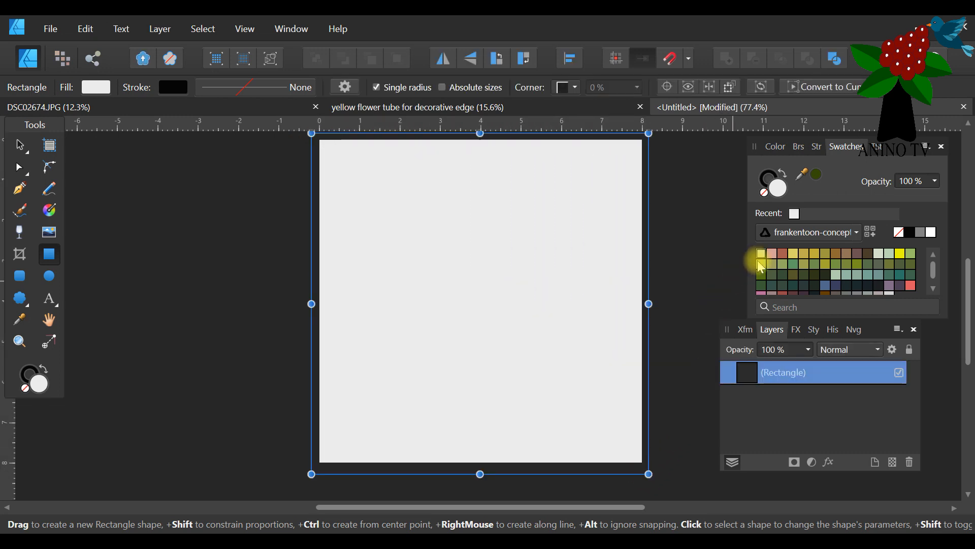
{"action": "left_click", "coordinate": [775, 146]}
{"action": "left_click_drag", "start_coordinate": [848, 208], "coordinate": [842, 216]}
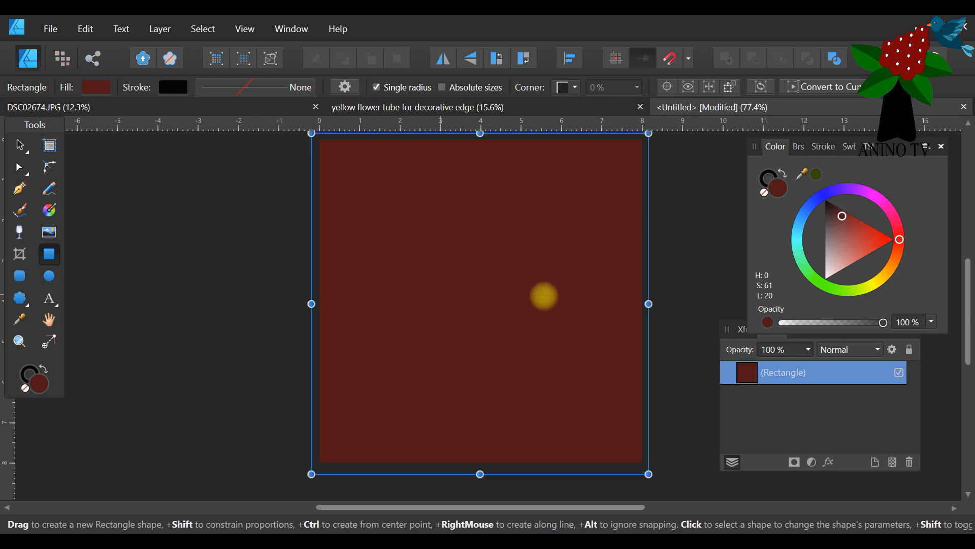
{"action": "scroll", "coordinate": [519, 298], "scroll_direction": "up", "scroll_amount": 1}
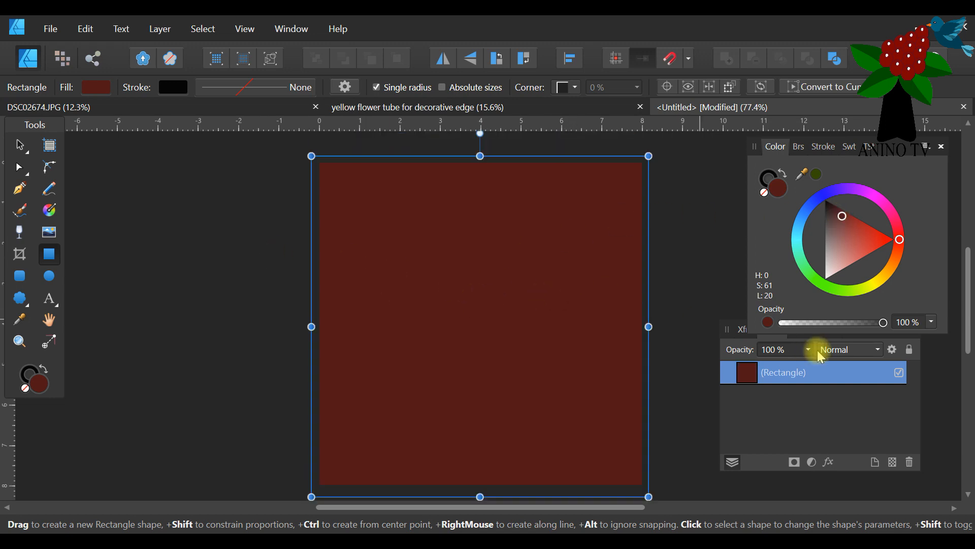
Set the dark red rectangle's width and height to 8 in each.
{"action": "left_click", "coordinate": [742, 413]}
{"action": "left_click_drag", "start_coordinate": [881, 338], "coordinate": [262, 233]}
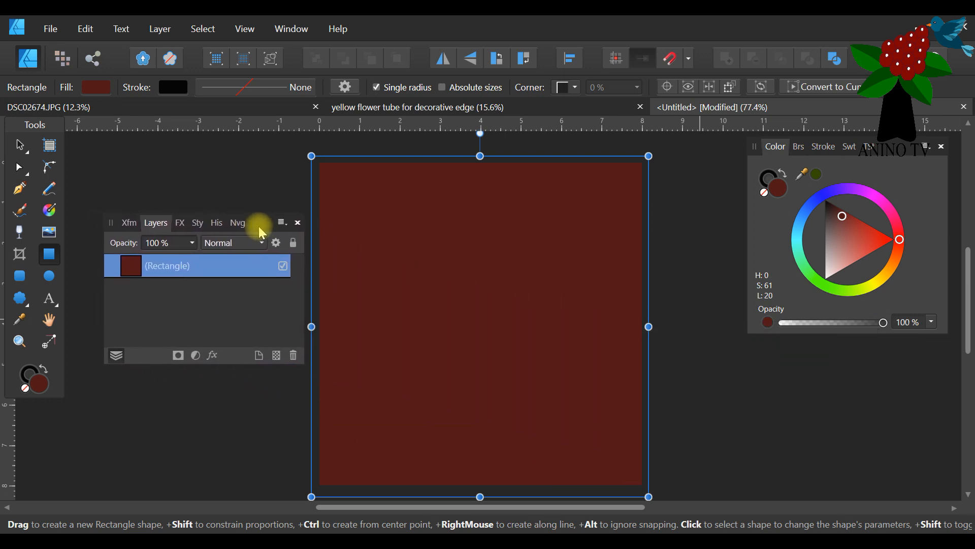
{"action": "left_click", "coordinate": [129, 226]}
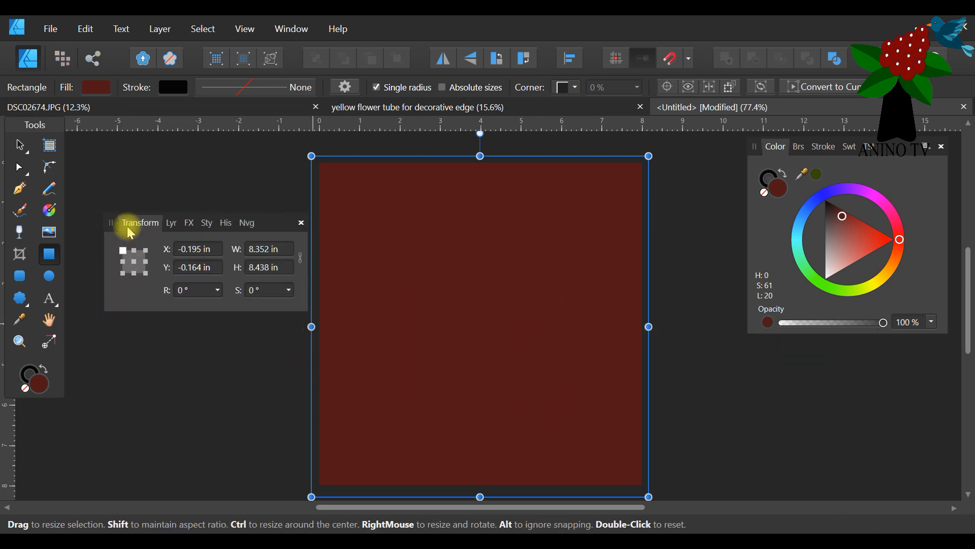
{"action": "left_click", "coordinate": [261, 248]}
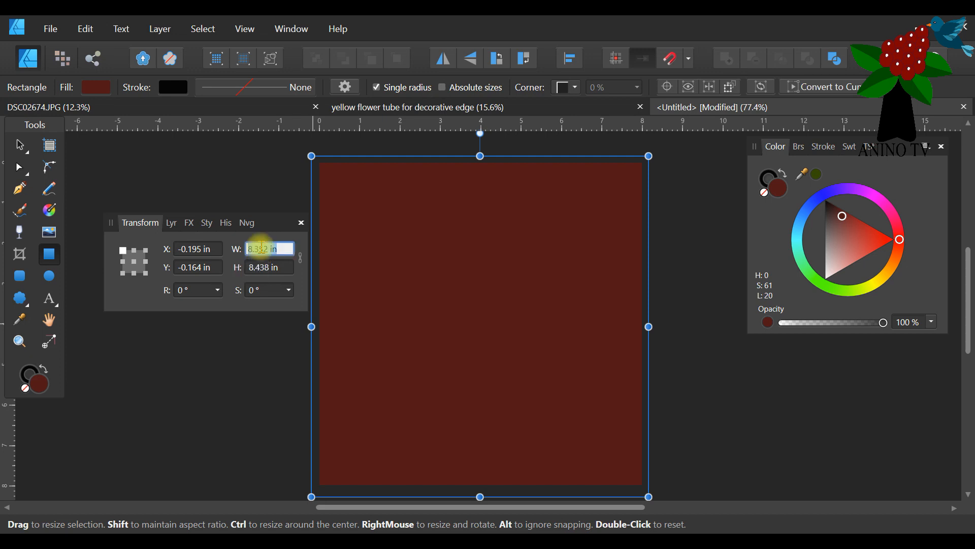
{"action": "type", "text": "8"}
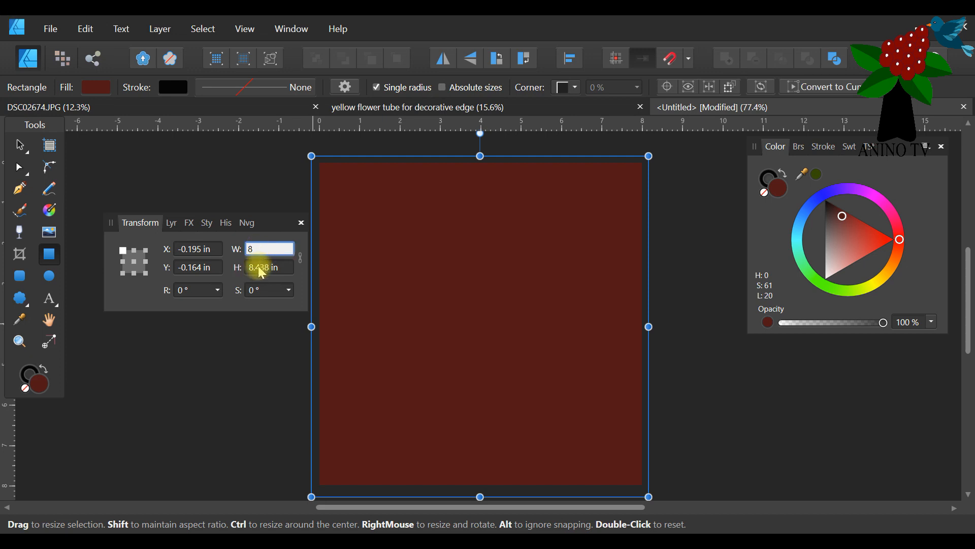
{"action": "key", "text": "Return"}
{"action": "left_click", "coordinate": [261, 268]}
{"action": "type", "text": "8"}
{"action": "key", "text": "Return"}
Align the rectangle with the page by setting its X and Y positions to 0.
{"action": "left_click", "coordinate": [190, 248]}
{"action": "type", "text": "0"}
{"action": "key", "text": "Return"}
{"action": "left_click", "coordinate": [193, 267]}
{"action": "type", "text": "0"}
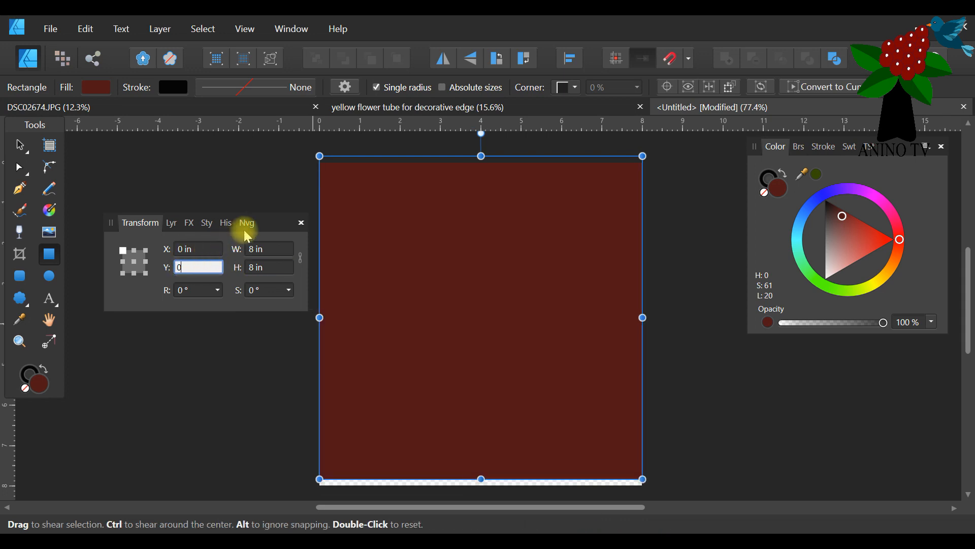
{"action": "left_click_drag", "start_coordinate": [261, 218], "coordinate": [867, 346]}
{"action": "key", "text": "Return"}
{"action": "left_click", "coordinate": [762, 352]}
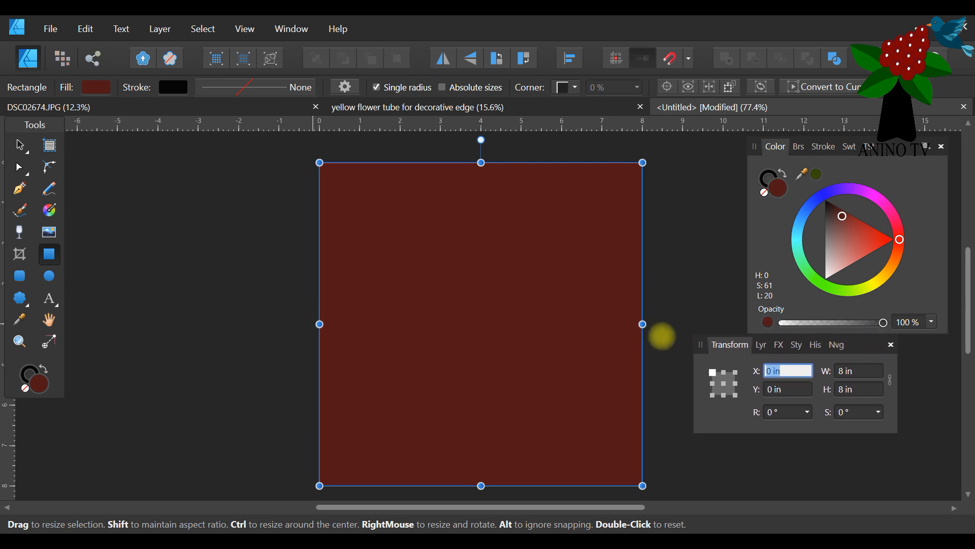
Duplicate the dark red rectangle and fill the copy with pale pink (H 0, S 43, L 91).
{"action": "left_click_drag", "start_coordinate": [524, 505], "coordinate": [606, 510]}
{"action": "left_click_drag", "start_coordinate": [867, 343], "coordinate": [744, 263]}
{"action": "left_click", "coordinate": [641, 264]}
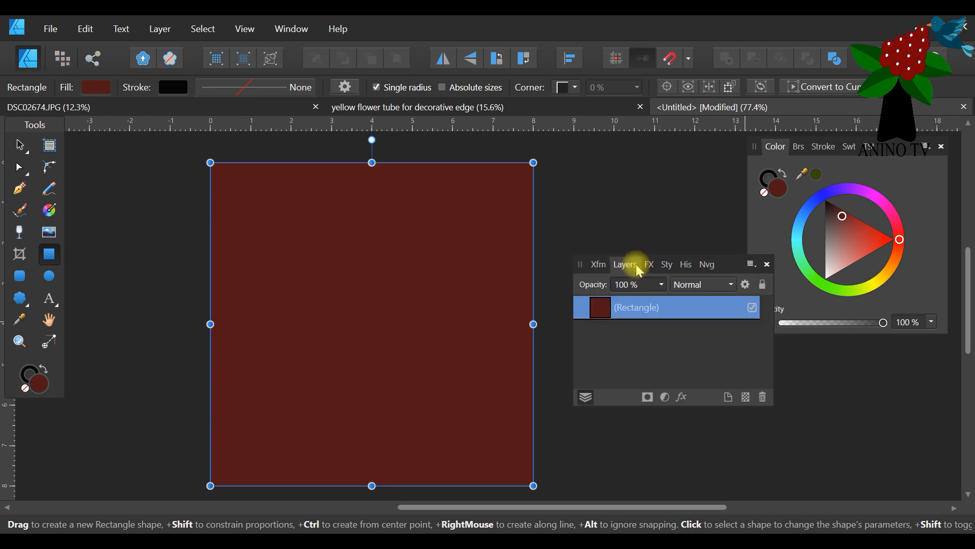
{"action": "double_click", "coordinate": [652, 313]}
{"action": "left_click", "coordinate": [613, 336]}
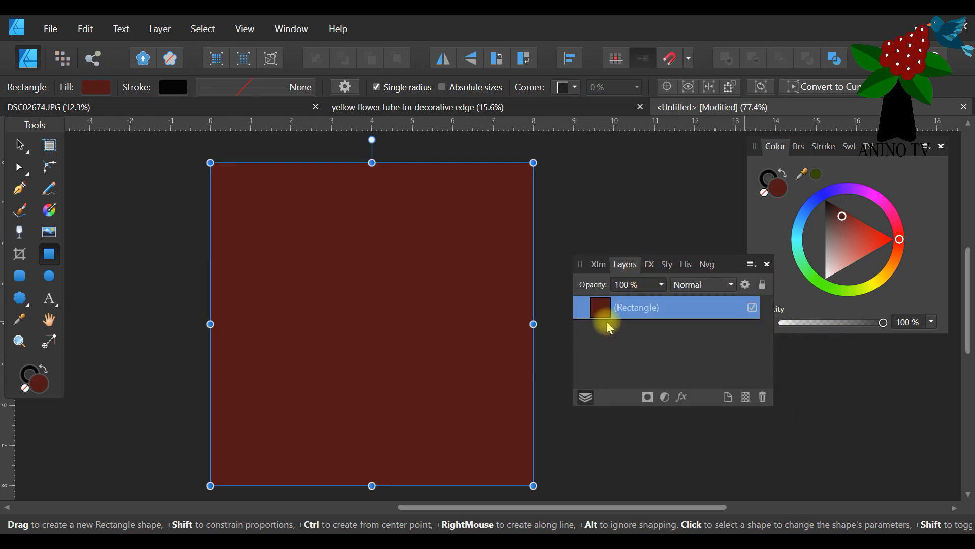
{"action": "left_click", "coordinate": [22, 142]}
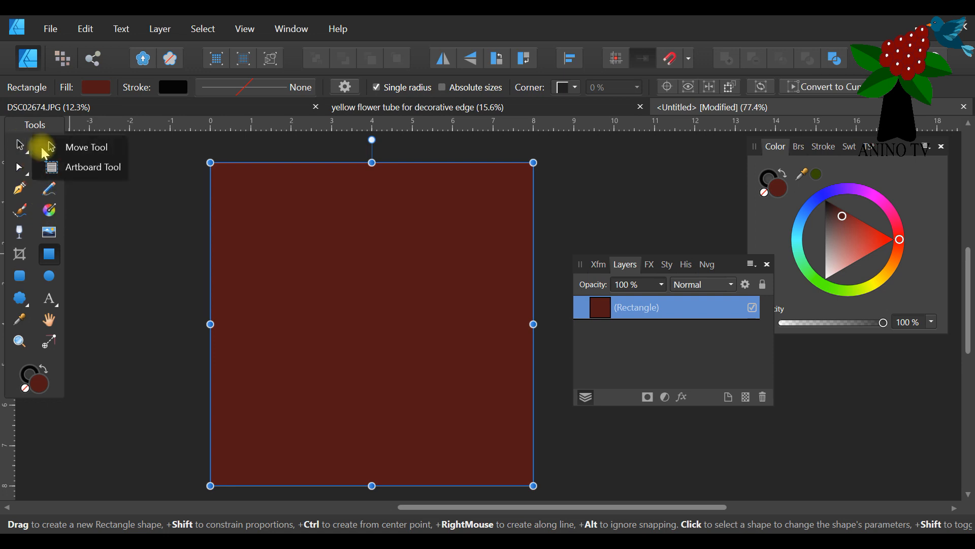
{"action": "left_click", "coordinate": [90, 242]}
{"action": "left_click", "coordinate": [21, 145]}
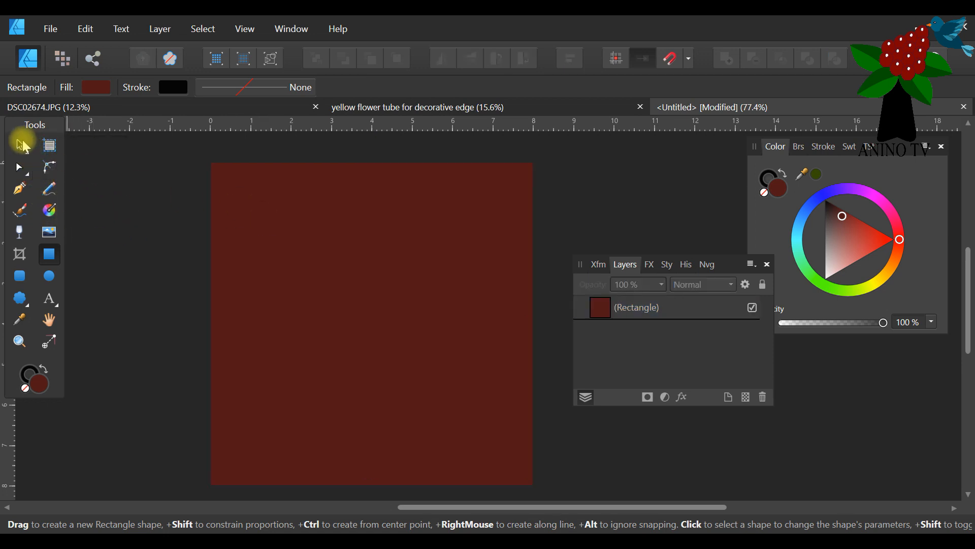
{"action": "left_click", "coordinate": [352, 291]}
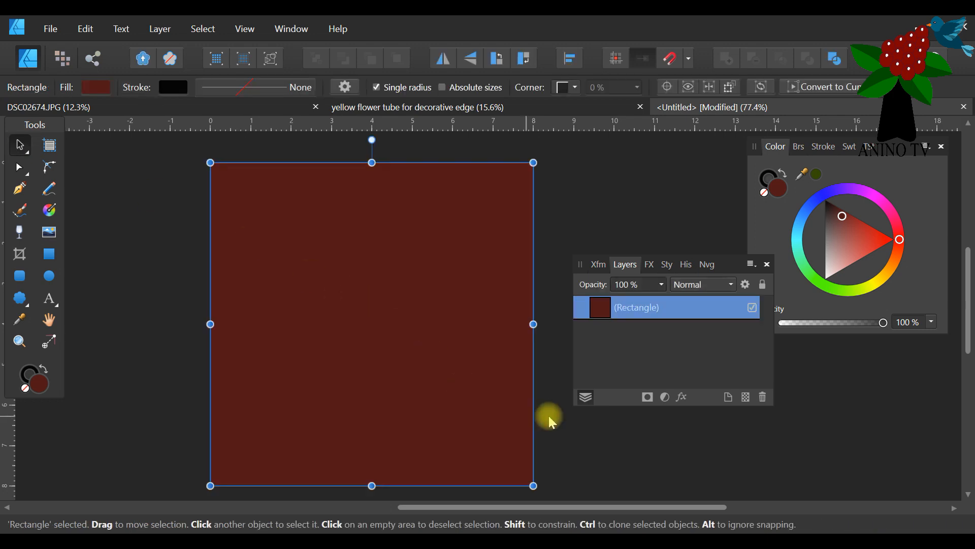
{"action": "right_click", "coordinate": [677, 313]}
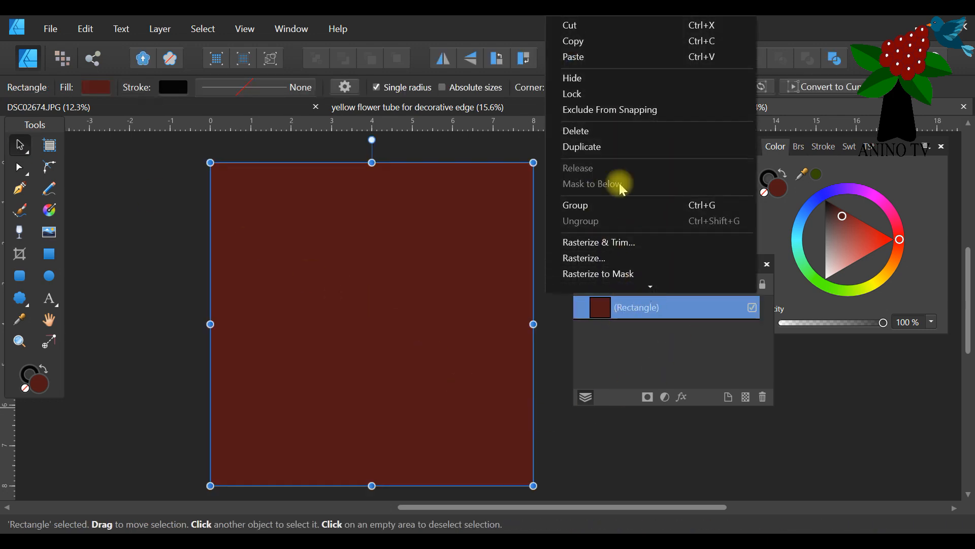
{"action": "left_click", "coordinate": [612, 146]}
{"action": "left_click_drag", "start_coordinate": [845, 234], "coordinate": [831, 271]}
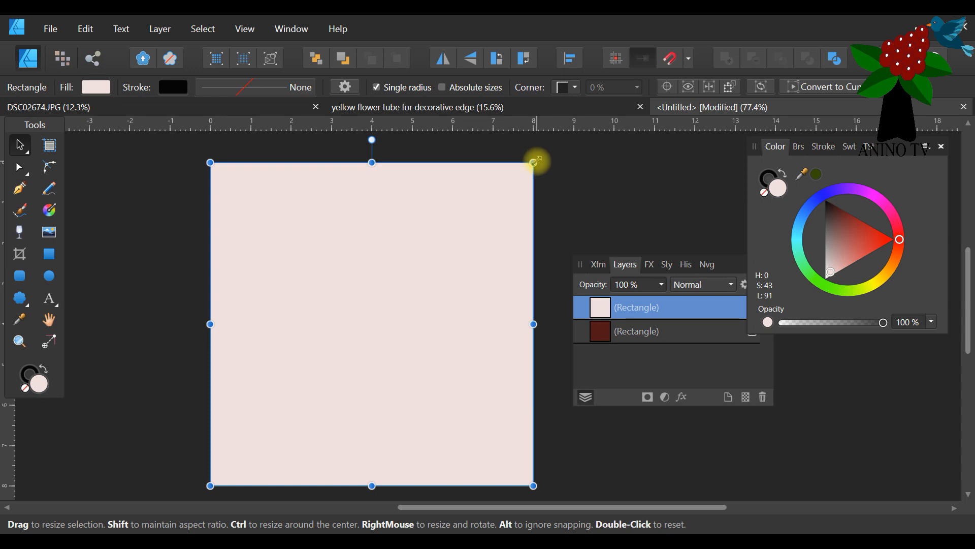
Shrink the pale pink rectangle slightly from its upper-right corner, keeping the lower-left corner fixed, and duplicate it.
{"action": "left_click_drag", "start_coordinate": [535, 161], "coordinate": [530, 167]}
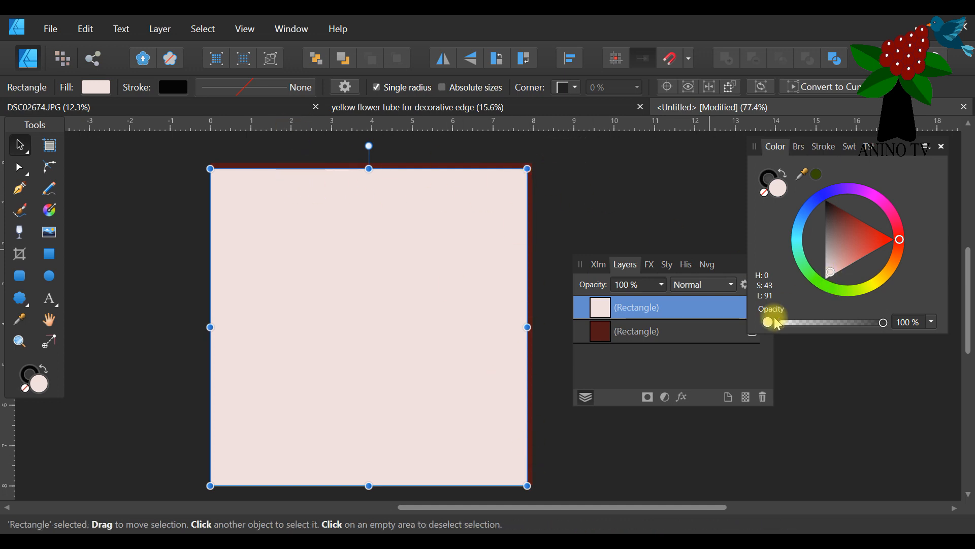
{"action": "right_click", "coordinate": [678, 310]}
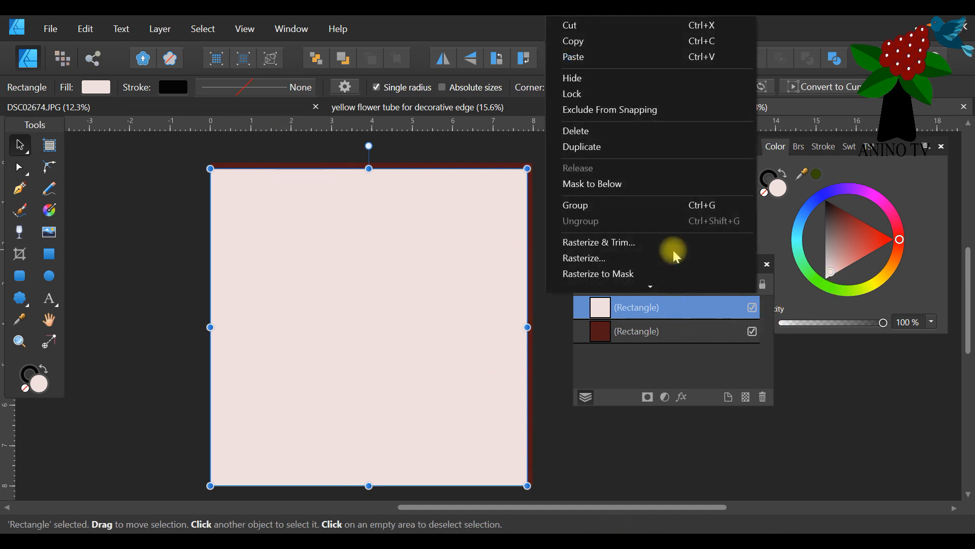
{"action": "left_click", "coordinate": [646, 148]}
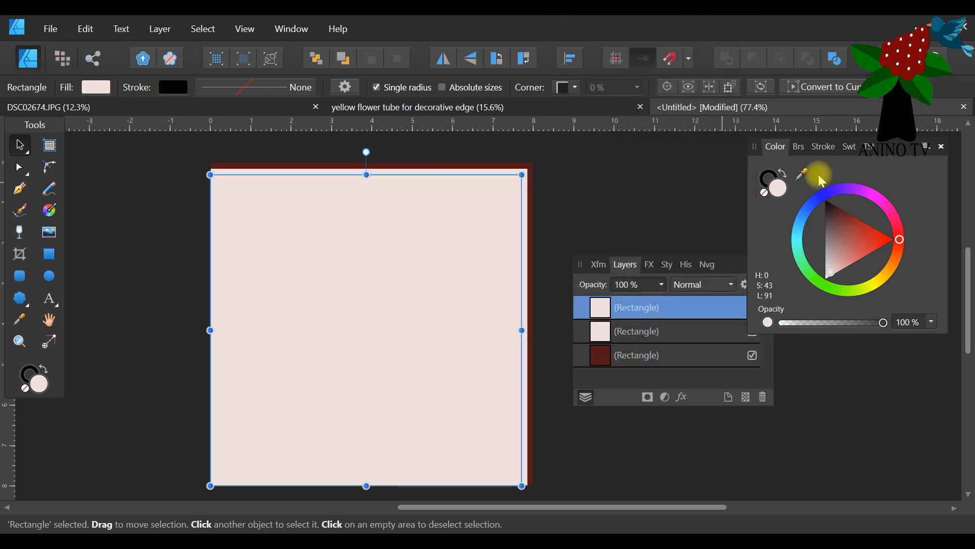
Fill the topmost rectangle with dark green (H 81, S 100, L 14).
{"action": "left_click", "coordinate": [819, 174]}
{"action": "left_click", "coordinate": [587, 200]}
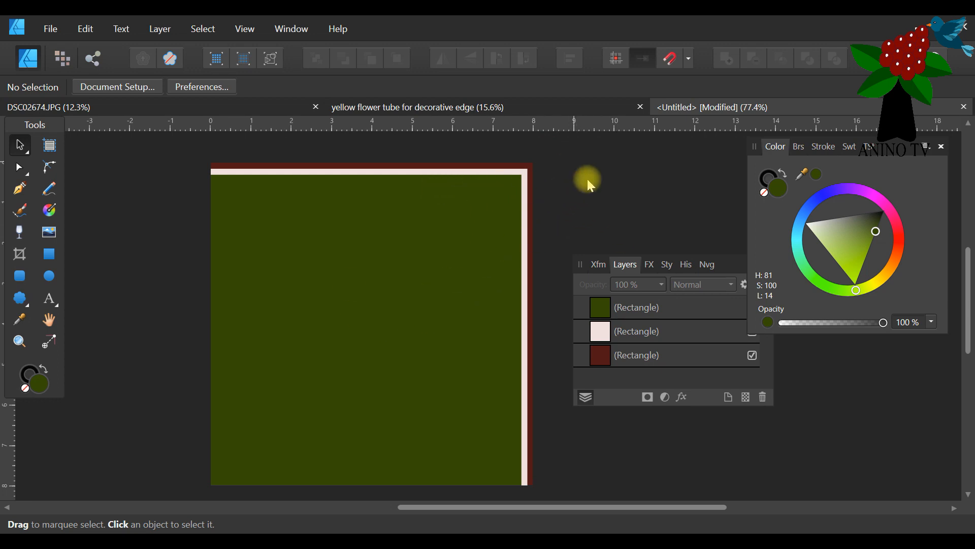
Duplicate the dark red rectangle and bring the copy to the front of the stack.
{"action": "left_click", "coordinate": [644, 362]}
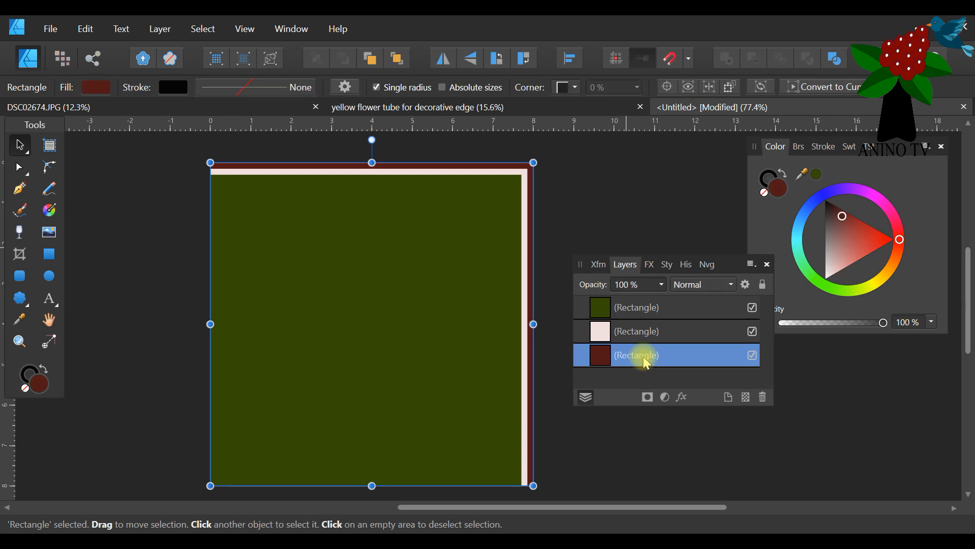
{"action": "right_click", "coordinate": [644, 362]}
{"action": "left_click", "coordinate": [569, 146]}
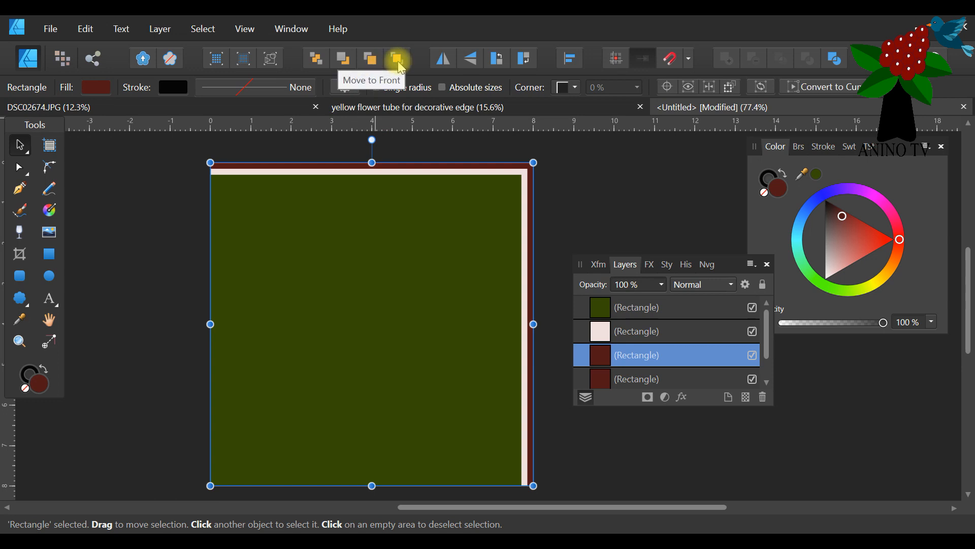
{"action": "left_click", "coordinate": [160, 34]}
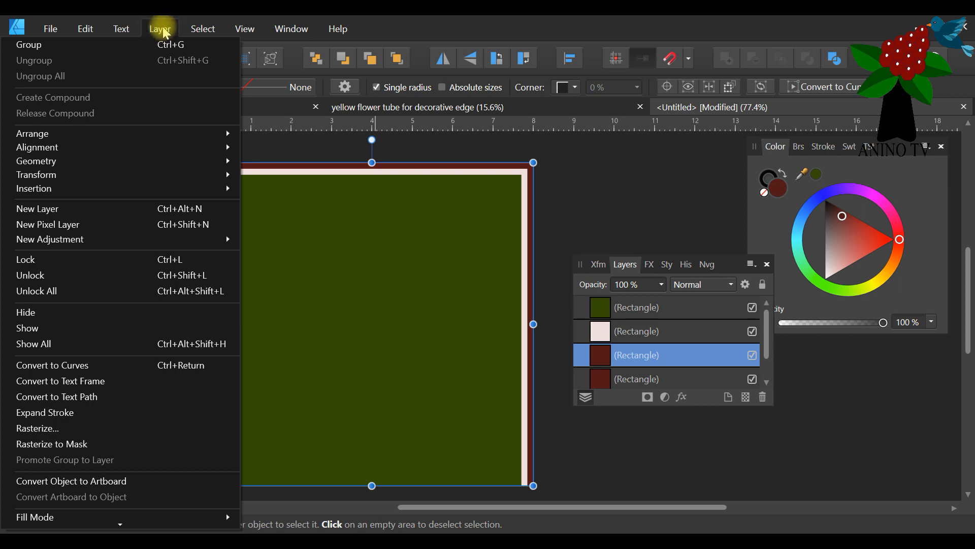
{"action": "mouse_move", "coordinate": [61, 132]}
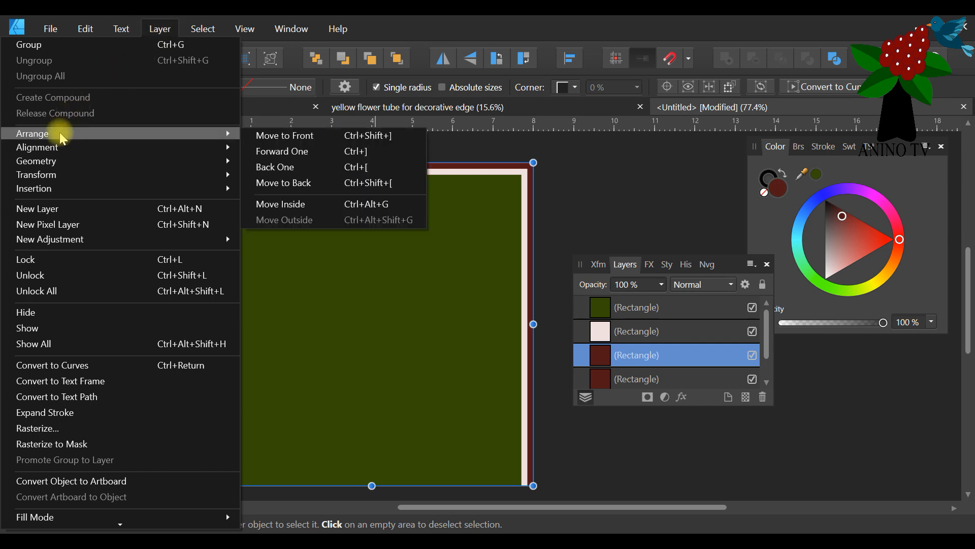
{"action": "left_click", "coordinate": [308, 142]}
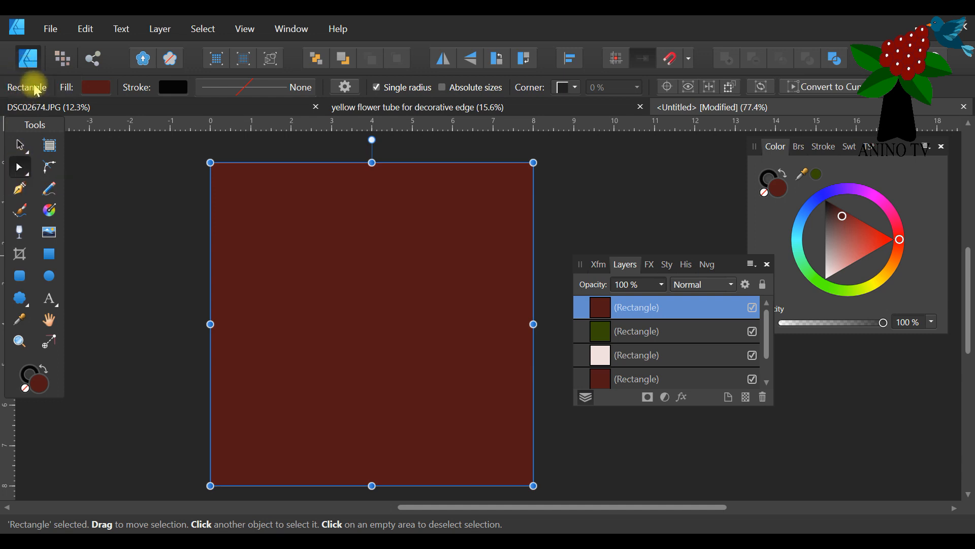
Convert the front dark red rectangle to curves and delete its upper-right node to leave a lower-left triangle.
{"action": "left_click", "coordinate": [828, 88]}
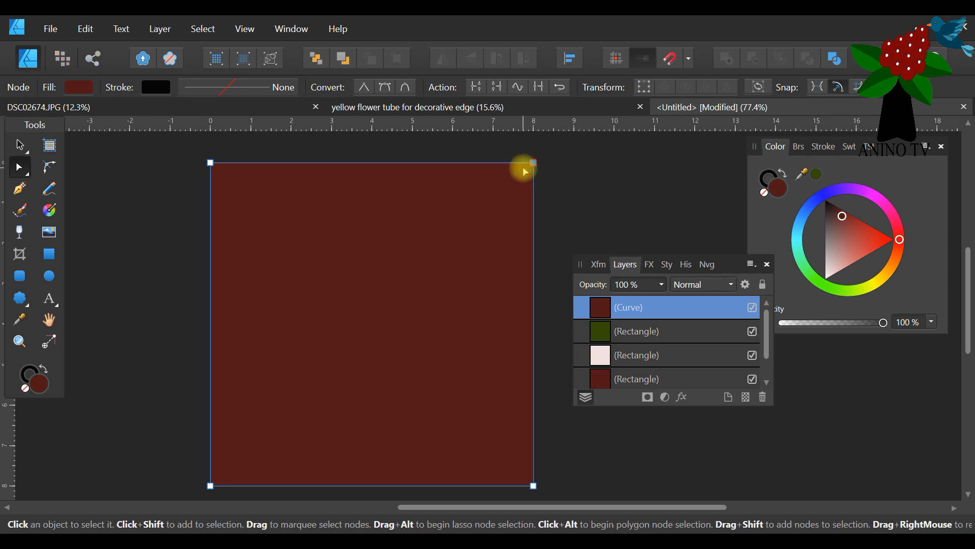
{"action": "key", "text": "Delete"}
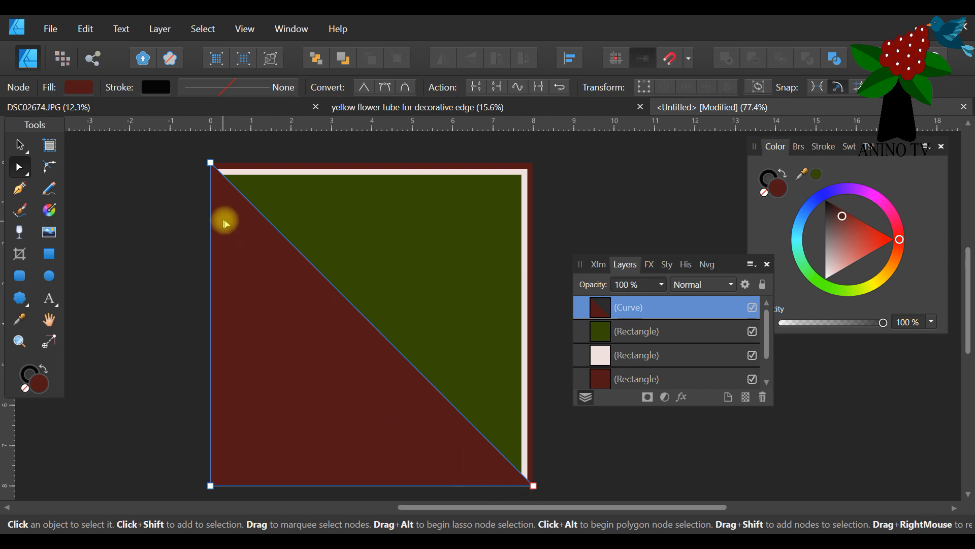
Try an orange fill and a mustard-gold swatch from the frankentoon palette on the triangle.
{"action": "left_click", "coordinate": [892, 270]}
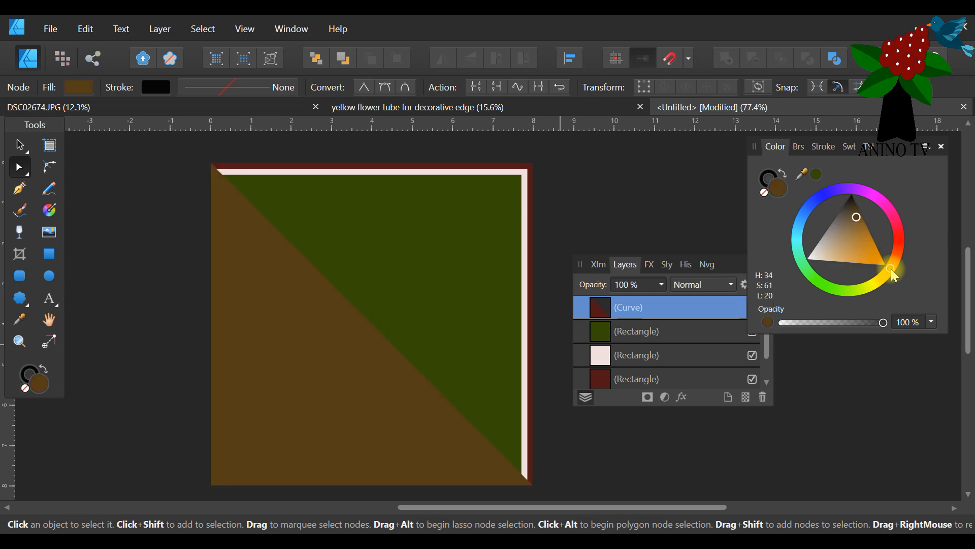
{"action": "left_click", "coordinate": [861, 248]}
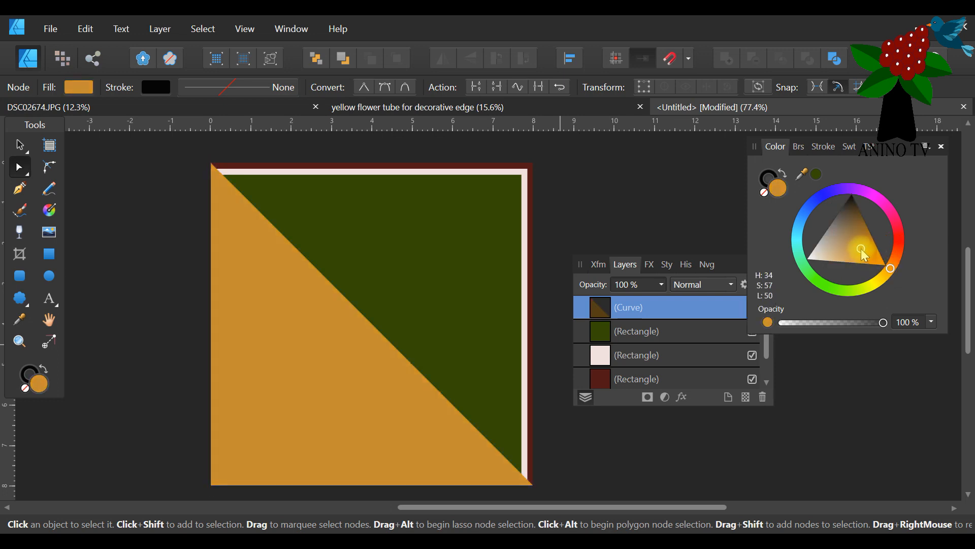
{"action": "left_click", "coordinate": [848, 148]}
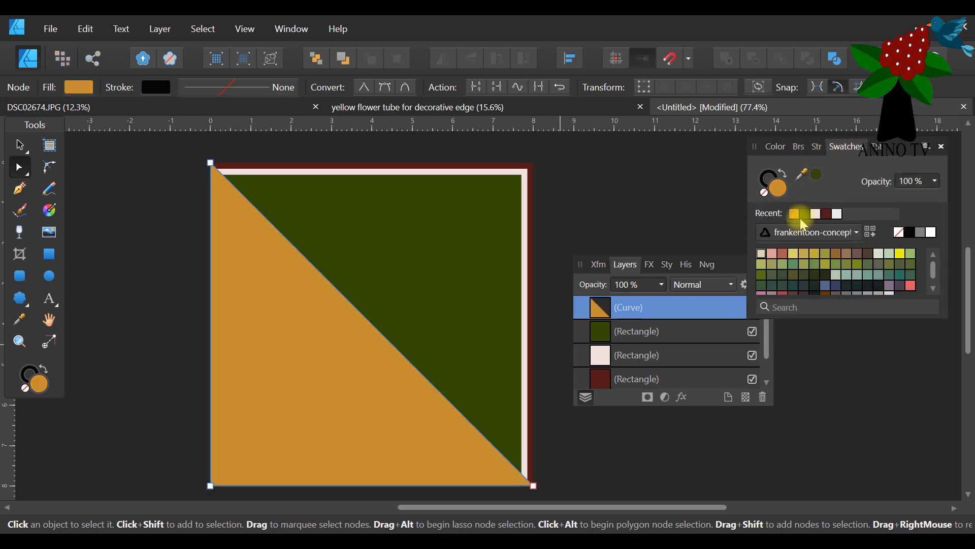
{"action": "left_click", "coordinate": [815, 253]}
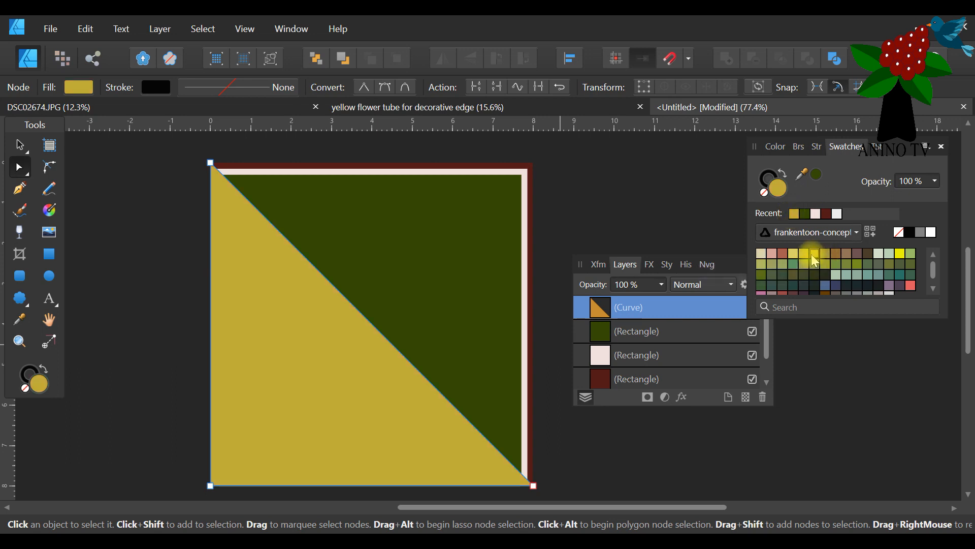
{"action": "left_click", "coordinate": [19, 145]}
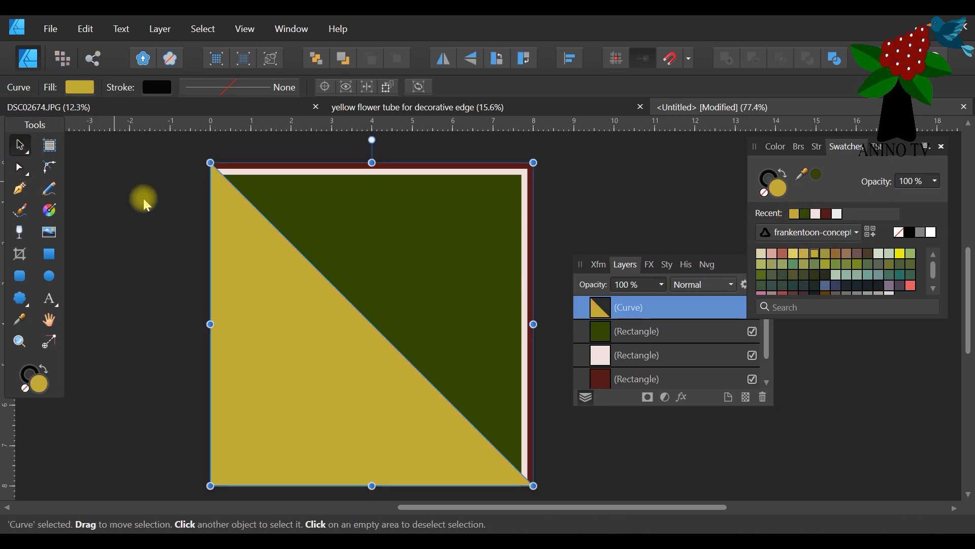
{"action": "left_click", "coordinate": [134, 191]}
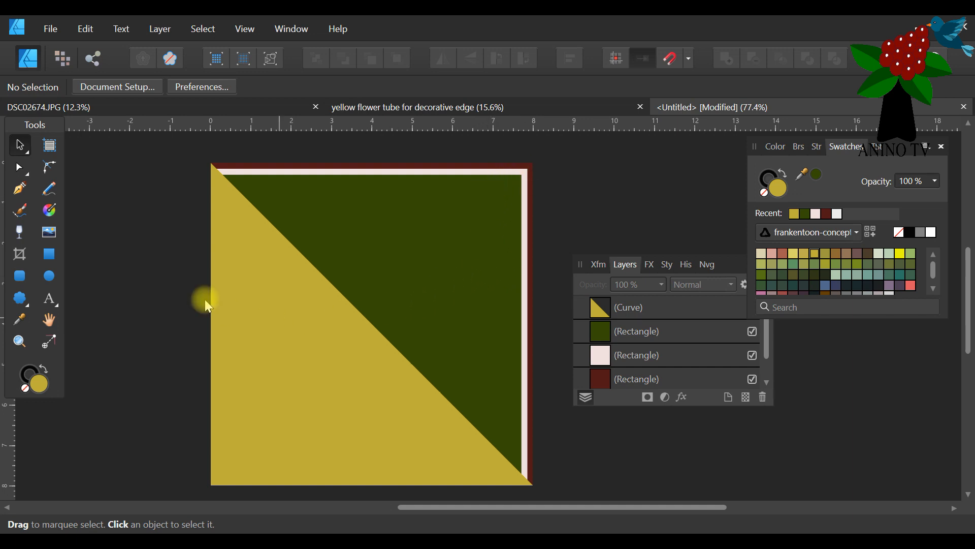
Fill the triangle with the recently used very light grey (H 0, S 0, L 92).
{"action": "left_click", "coordinate": [933, 234]}
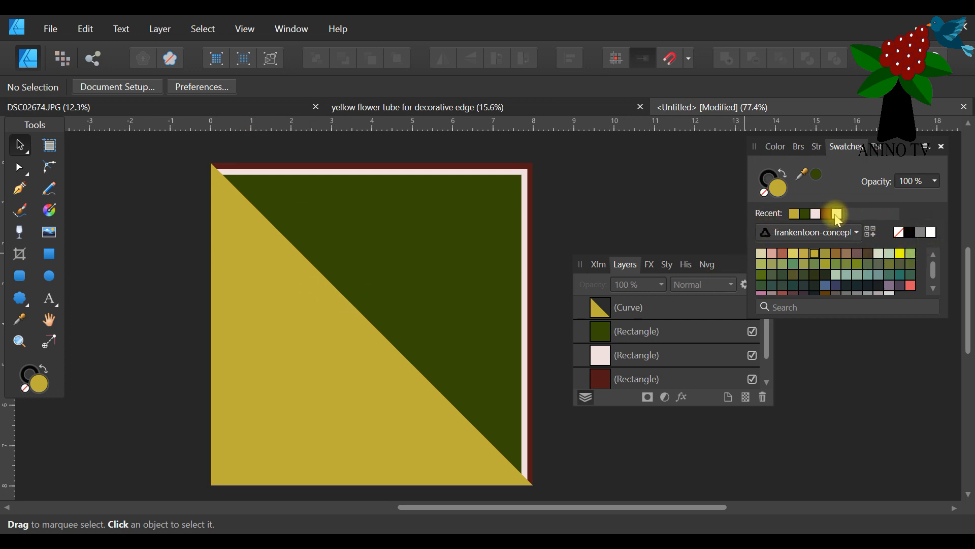
{"action": "left_click", "coordinate": [252, 373]}
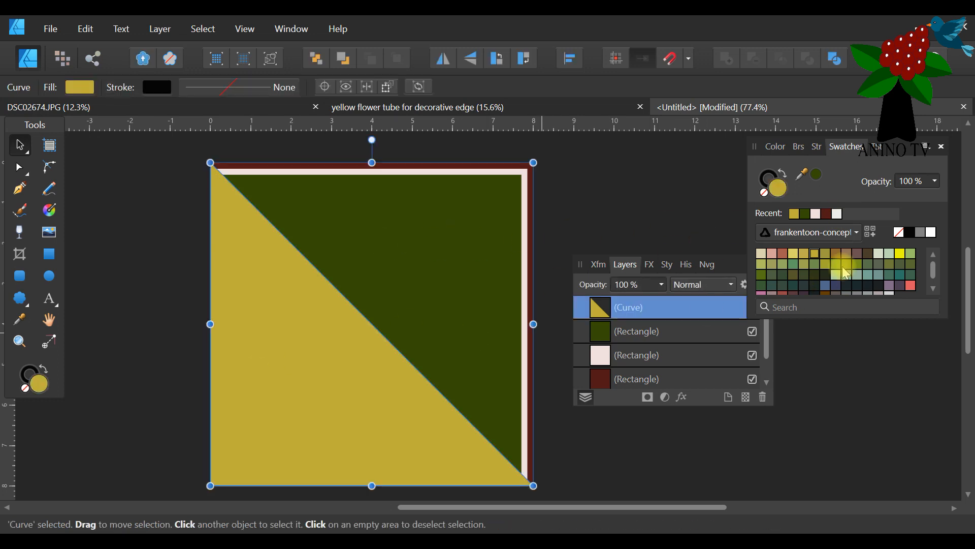
{"action": "left_click", "coordinate": [837, 213]}
{"action": "left_click", "coordinate": [577, 191]}
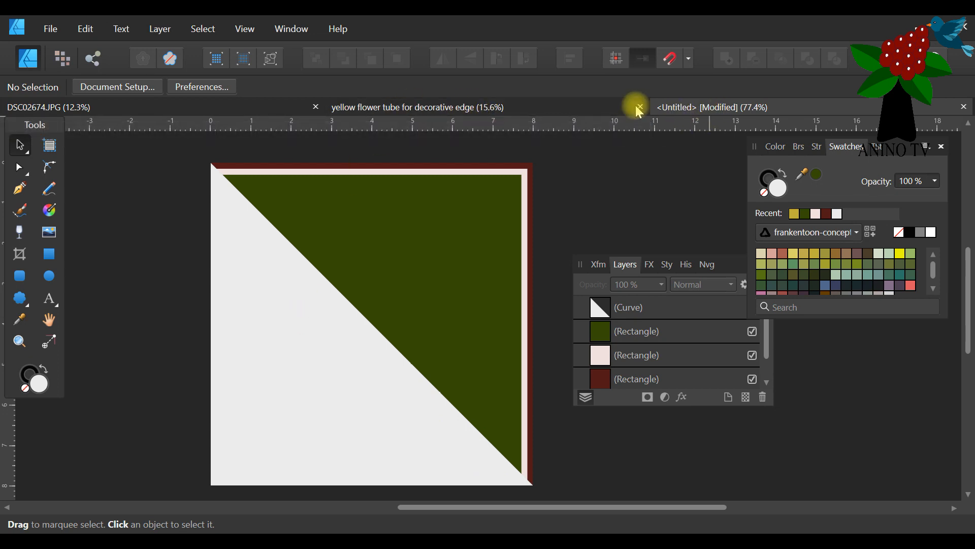
Copy the yellow flower from the "yellow flower tube for decorative edge" document and paste it into the untitled card.
{"action": "left_click", "coordinate": [459, 108]}
{"action": "left_click", "coordinate": [376, 229]}
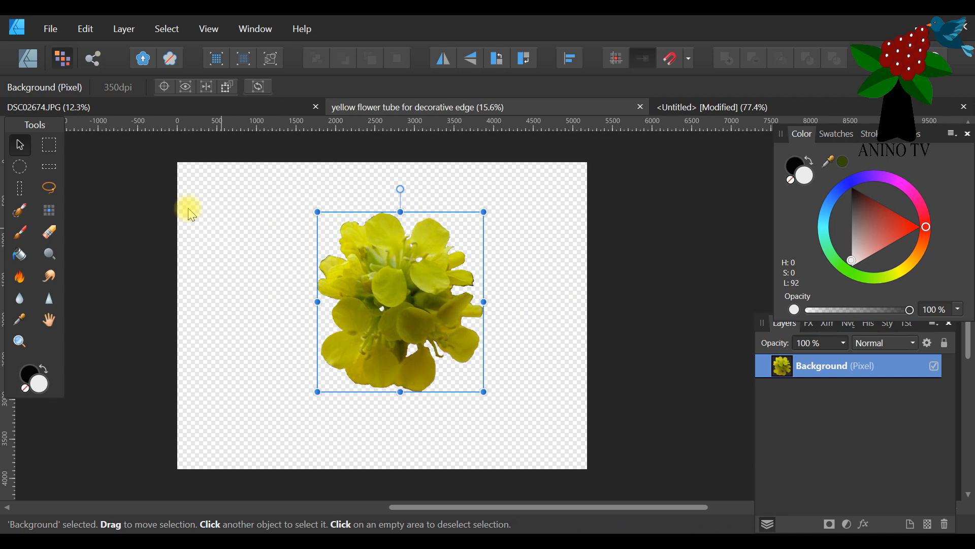
{"action": "left_click", "coordinate": [85, 29]}
{"action": "left_click", "coordinate": [51, 97]}
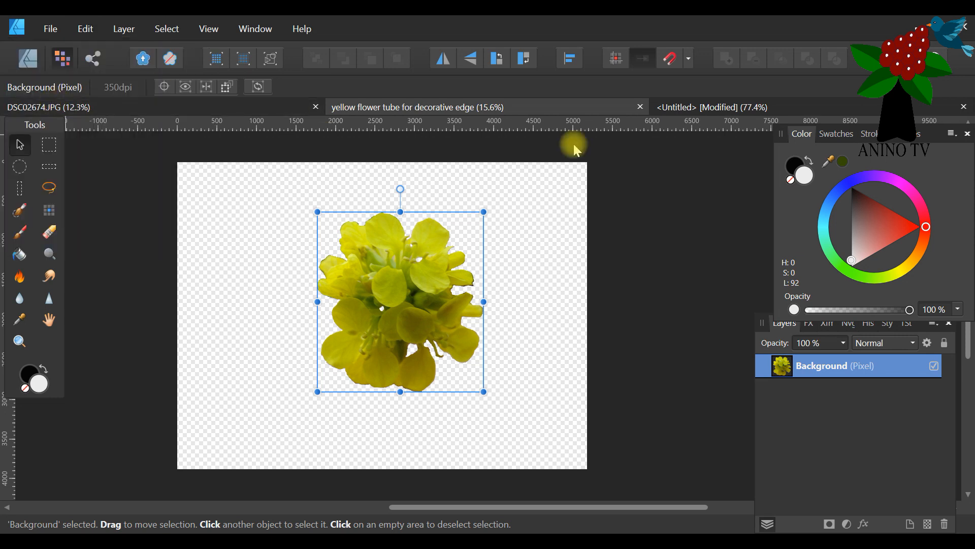
{"action": "left_click", "coordinate": [703, 107]}
{"action": "left_click_drag", "start_coordinate": [455, 505], "coordinate": [466, 506]}
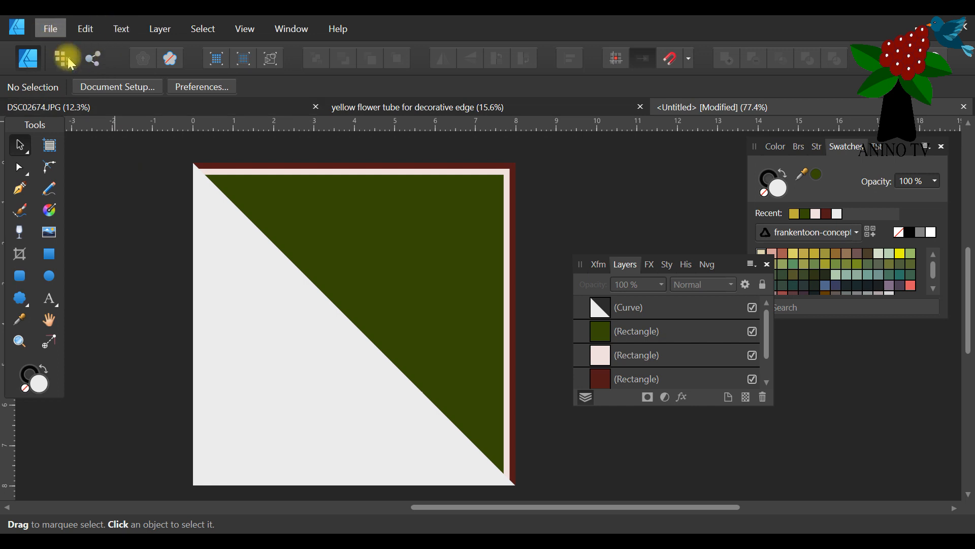
{"action": "left_click", "coordinate": [77, 31]}
{"action": "left_click", "coordinate": [74, 110]}
Scale the pasted flower down to about 2.5 in wide and place it over the card's upper-left corner.
{"action": "left_click_drag", "start_coordinate": [504, 351], "coordinate": [264, 290]}
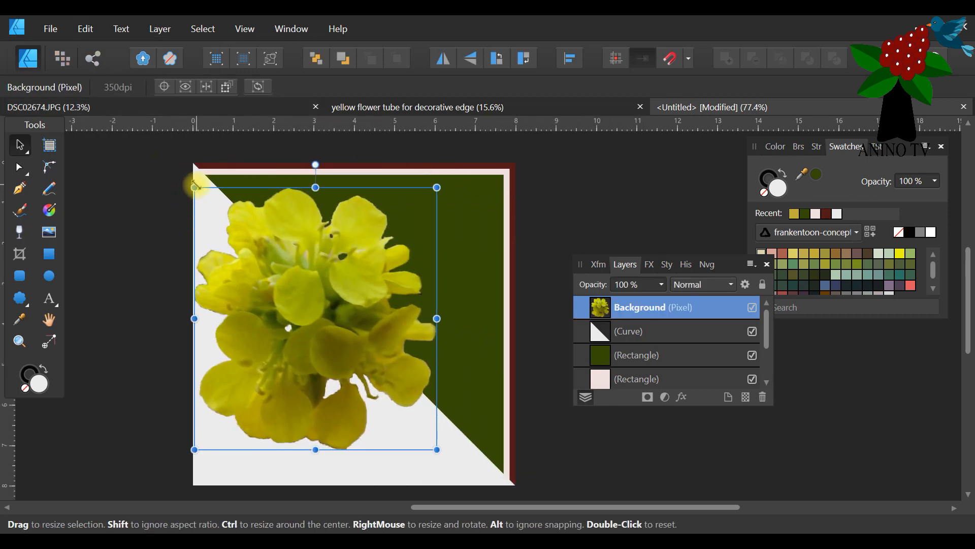
{"action": "left_click_drag", "start_coordinate": [276, 288], "coordinate": [341, 302]}
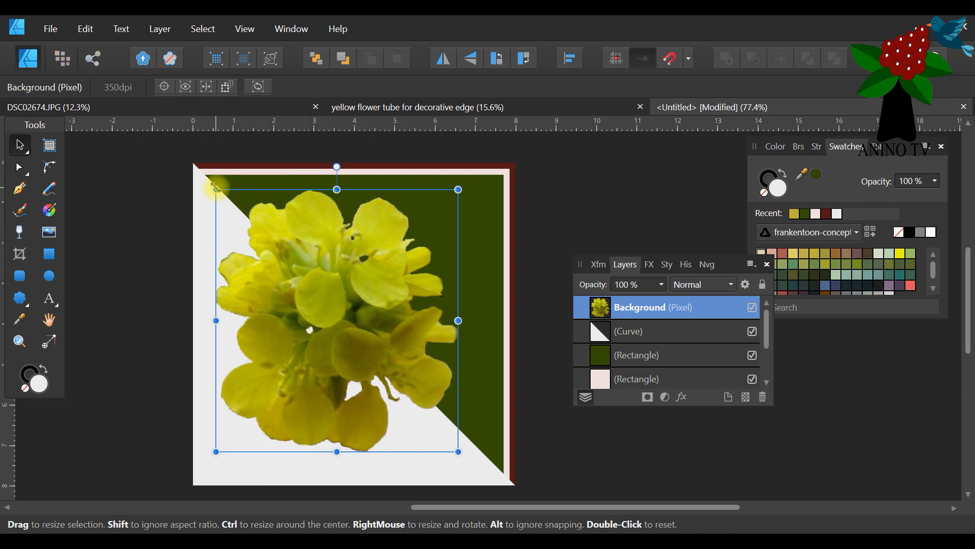
{"action": "left_click_drag", "start_coordinate": [214, 187], "coordinate": [281, 261]}
{"action": "left_click_drag", "start_coordinate": [314, 291], "coordinate": [197, 189]}
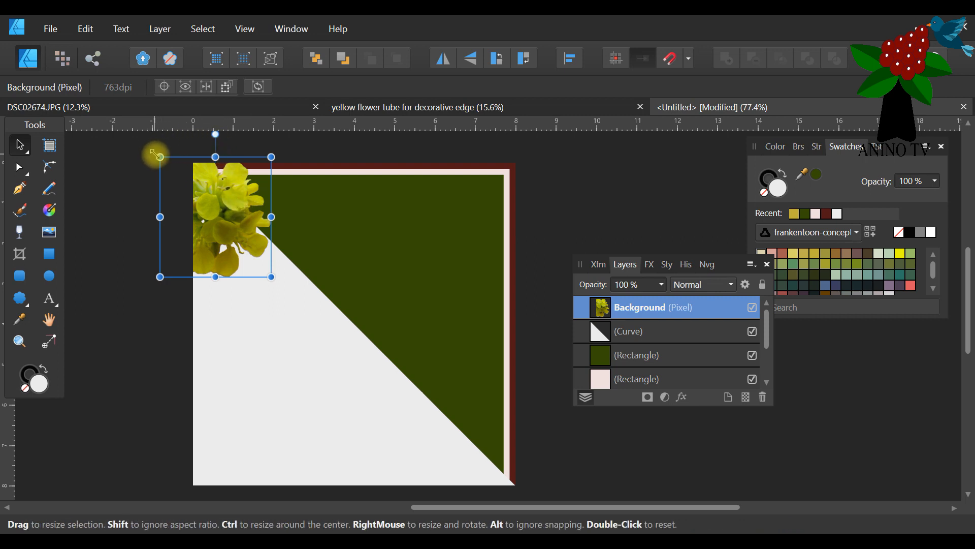
{"action": "left_click_drag", "start_coordinate": [156, 153], "coordinate": [161, 158]}
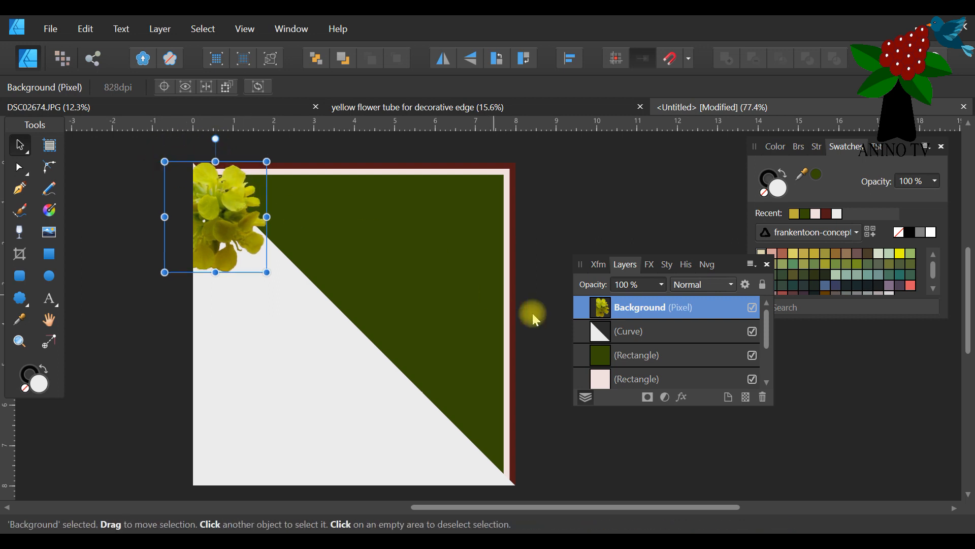
Duplicate the flower, place the copy down the diagonal, and shift both flowers slightly up and left.
{"action": "right_click", "coordinate": [647, 305]}
{"action": "left_click", "coordinate": [581, 143]}
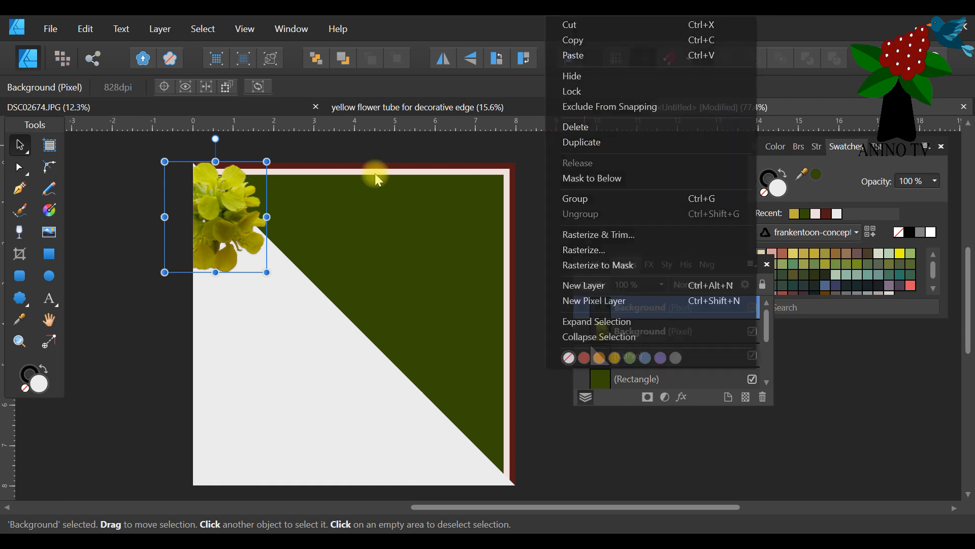
{"action": "left_click_drag", "start_coordinate": [231, 207], "coordinate": [284, 248]}
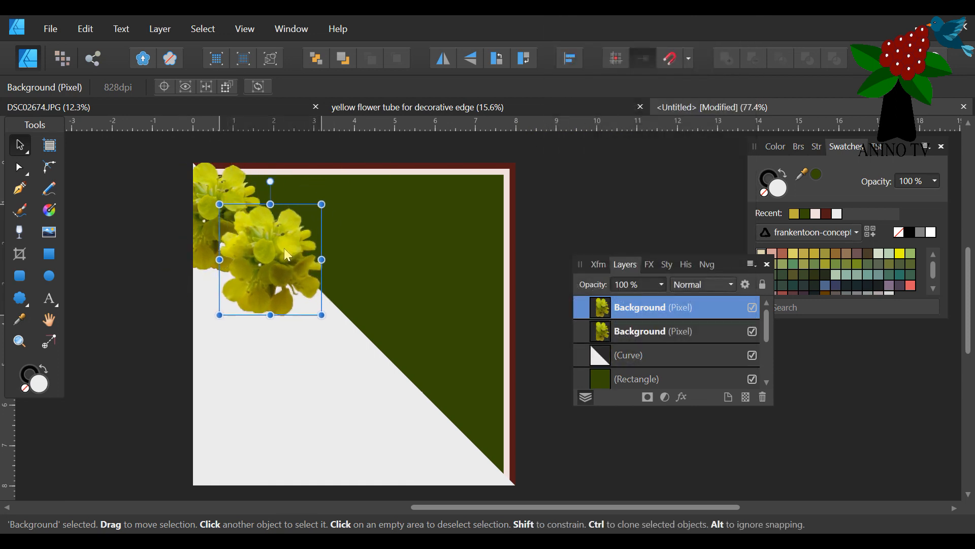
{"action": "left_click_drag", "start_coordinate": [220, 182], "coordinate": [208, 173]}
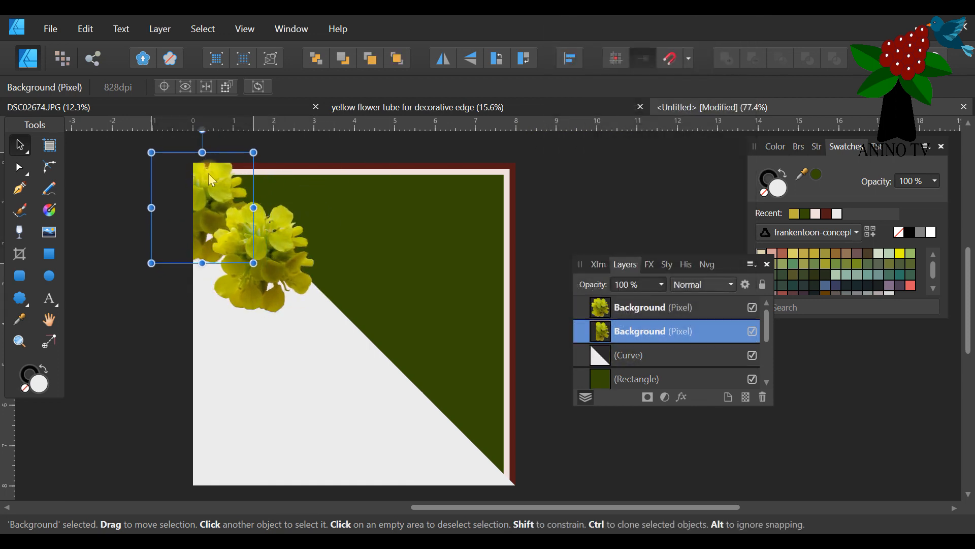
{"action": "left_click", "coordinate": [294, 249]}
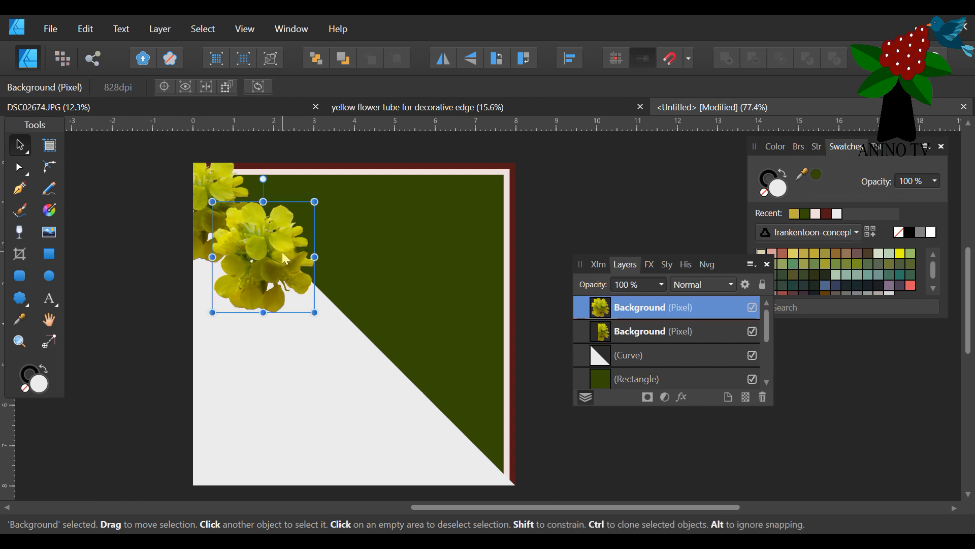
{"action": "left_click_drag", "start_coordinate": [282, 258], "coordinate": [273, 251]}
Add two more copies of the flower, each overlapping the previous one further down the triangle's diagonal edge.
{"action": "right_click", "coordinate": [665, 308]}
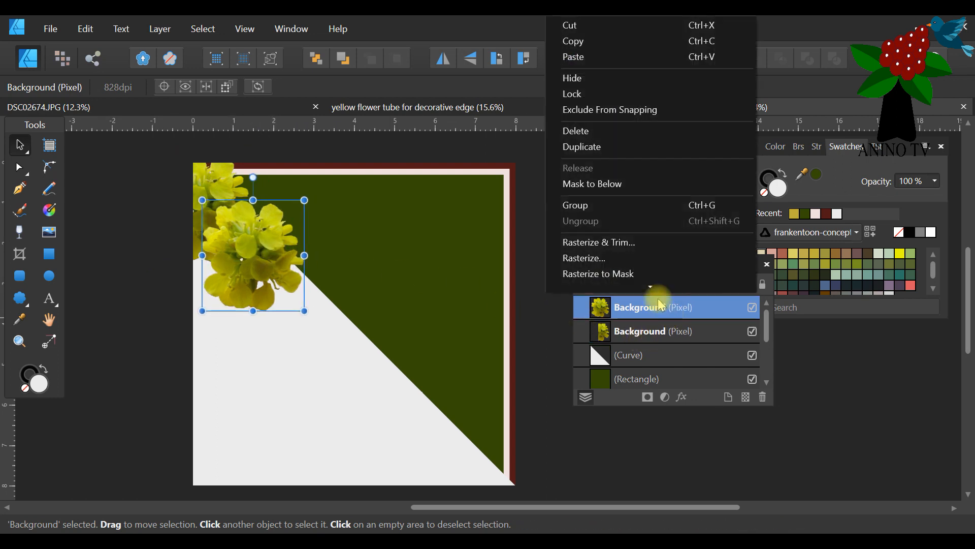
{"action": "left_click", "coordinate": [610, 147]}
{"action": "left_click_drag", "start_coordinate": [248, 237], "coordinate": [297, 285]}
{"action": "right_click", "coordinate": [658, 321]}
{"action": "left_click", "coordinate": [599, 144]}
{"action": "left_click_drag", "start_coordinate": [304, 285], "coordinate": [352, 326]}
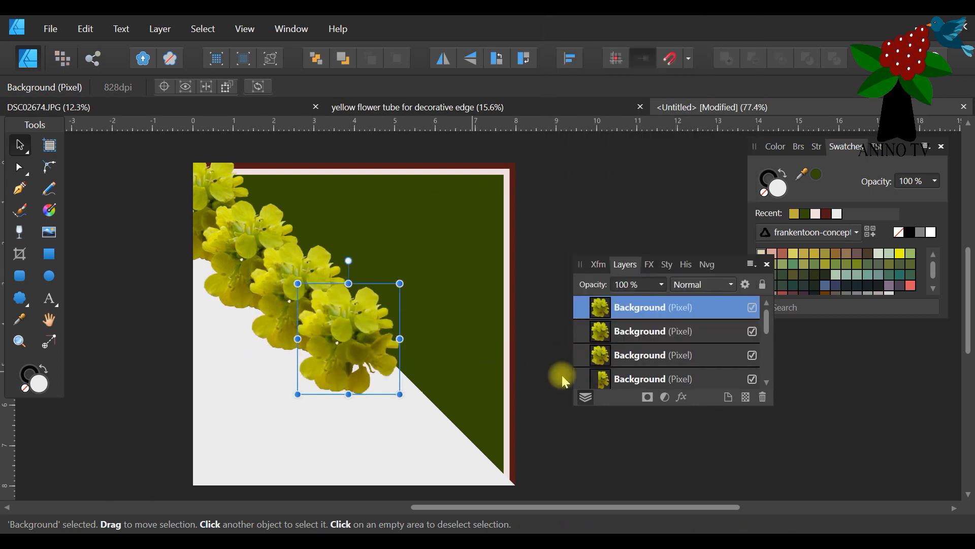
Duplicate the last flower three times at the same offset to extend the row to the card's lower-right corner, then deselect.
{"action": "right_click", "coordinate": [672, 308]}
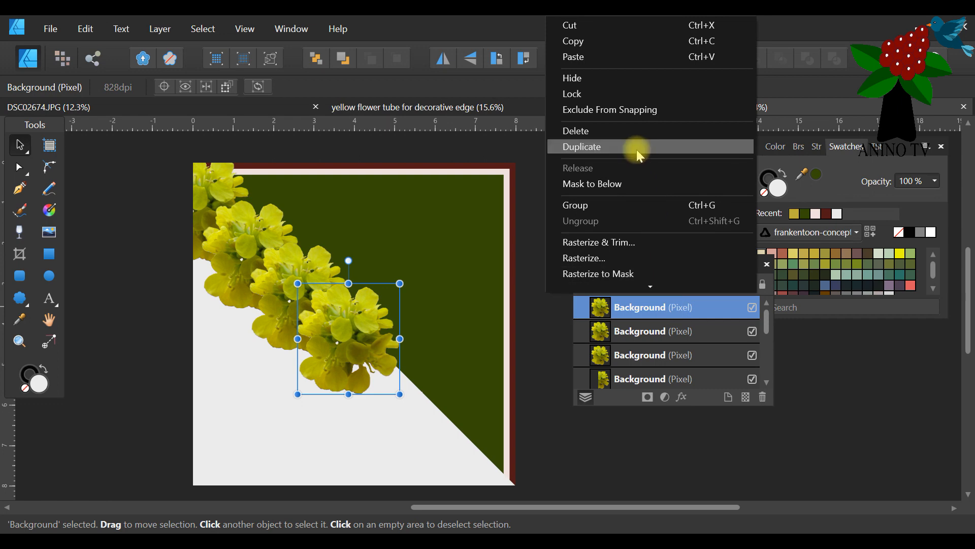
{"action": "left_click", "coordinate": [636, 149]}
{"action": "right_click", "coordinate": [677, 315]}
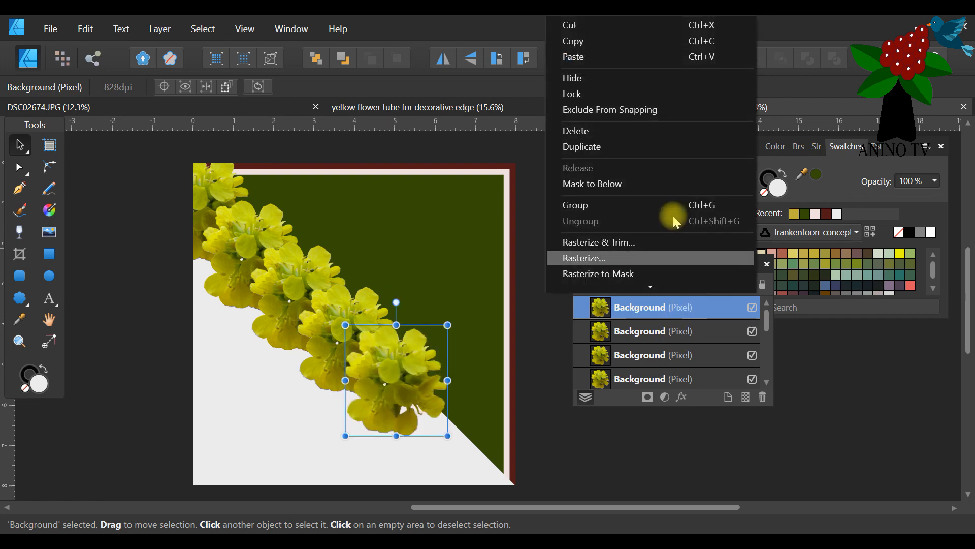
{"action": "left_click", "coordinate": [648, 145]}
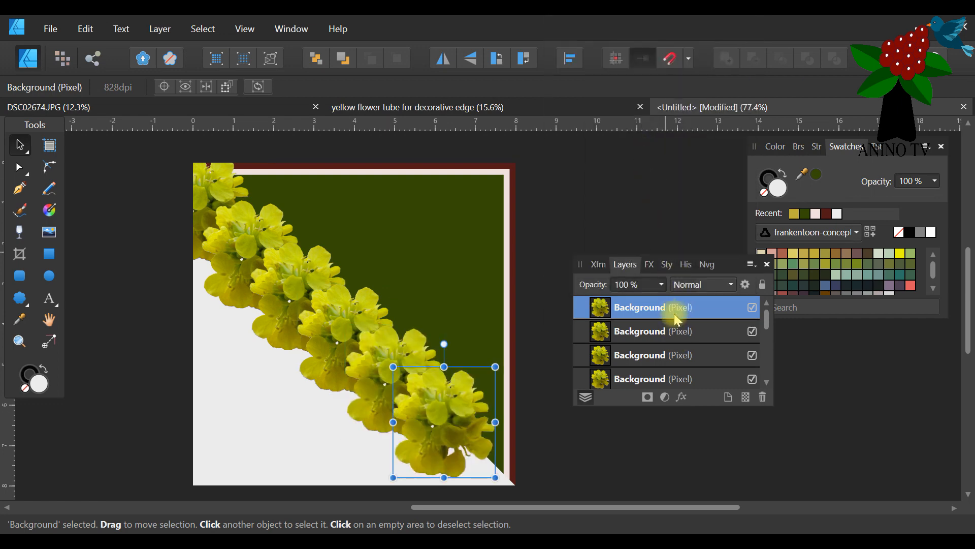
{"action": "right_click", "coordinate": [675, 313]}
{"action": "left_click", "coordinate": [617, 147]}
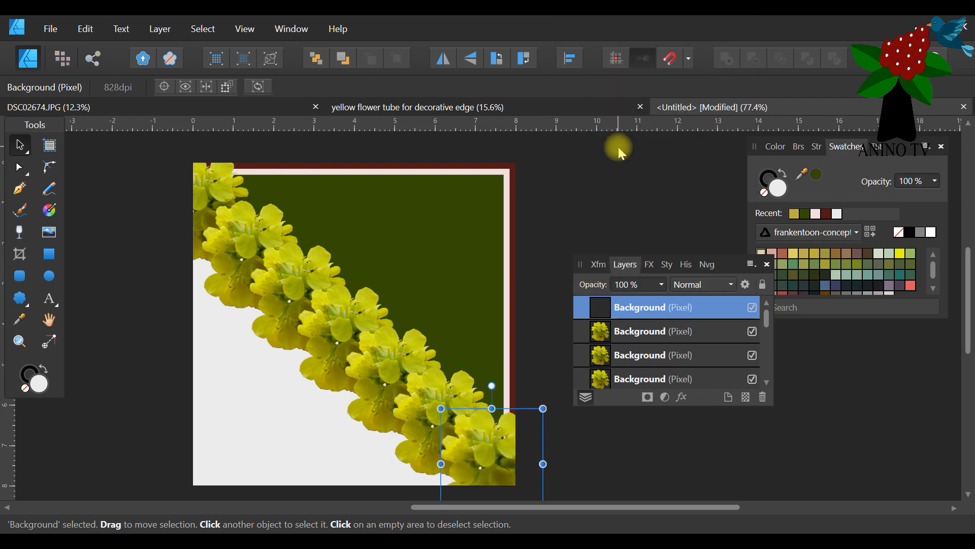
{"action": "left_click", "coordinate": [535, 277]}
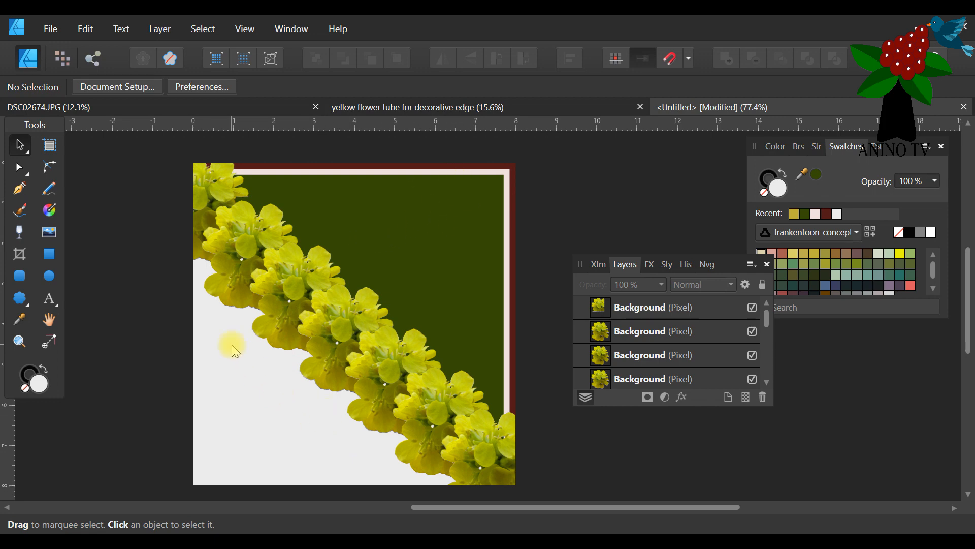
{"action": "left_click", "coordinate": [237, 426]}
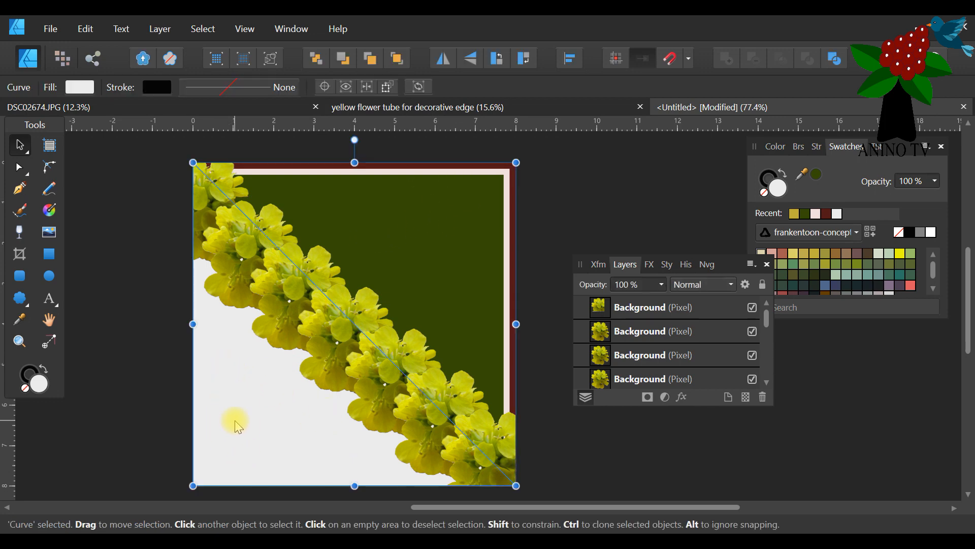
{"action": "left_click", "coordinate": [813, 177]}
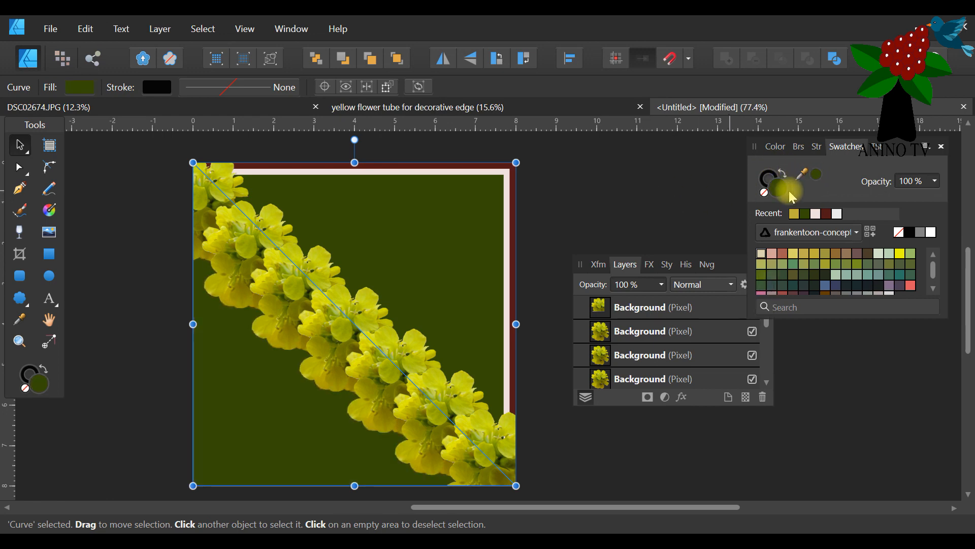
{"action": "left_click", "coordinate": [836, 213]}
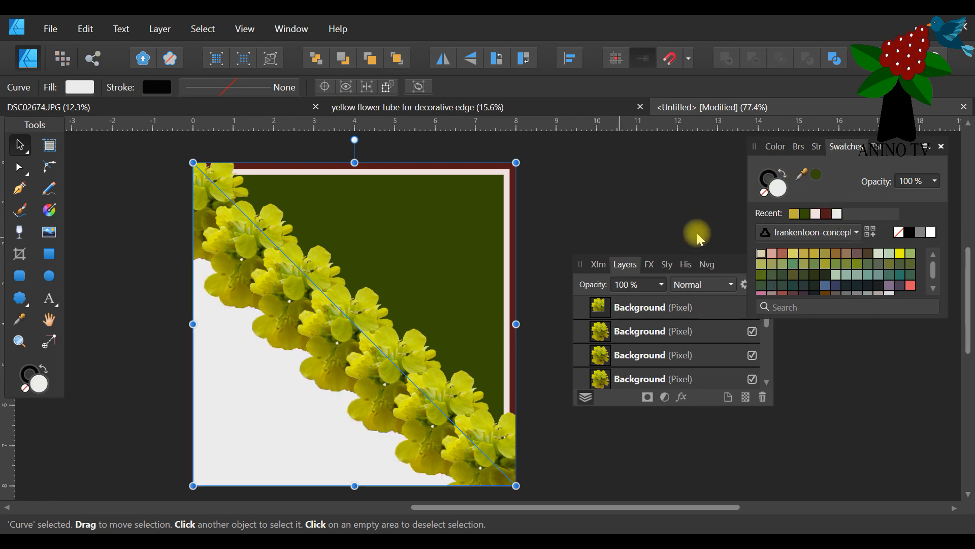
Enlarge the Layers panel, duplicate the light grey triangle, and fill the copy with dark green.
{"action": "scroll", "coordinate": [683, 347], "scroll_direction": "down", "scroll_amount": 3}
{"action": "left_click_drag", "start_coordinate": [727, 258], "coordinate": [698, 207]}
{"action": "left_click_drag", "start_coordinate": [668, 354], "coordinate": [670, 461]}
{"action": "right_click", "coordinate": [656, 355]}
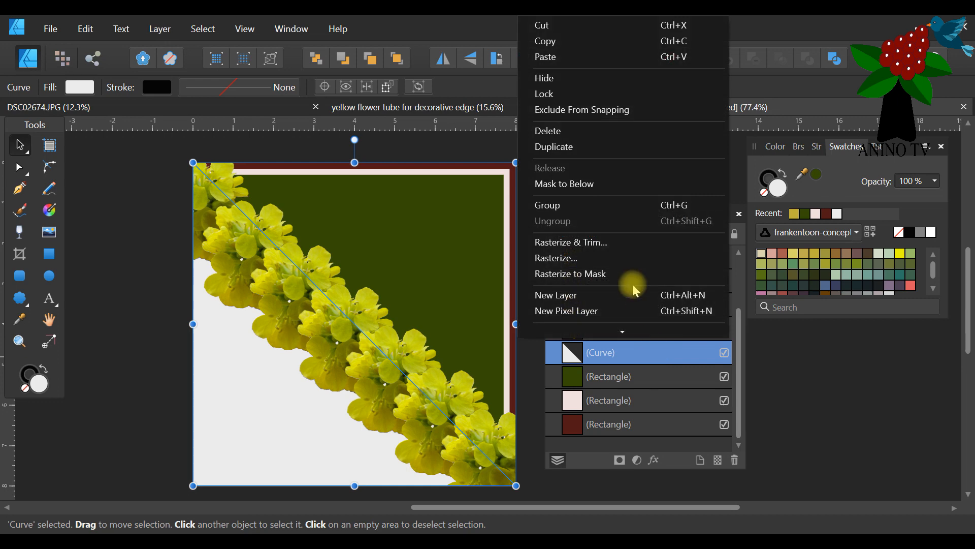
{"action": "left_click", "coordinate": [625, 152]}
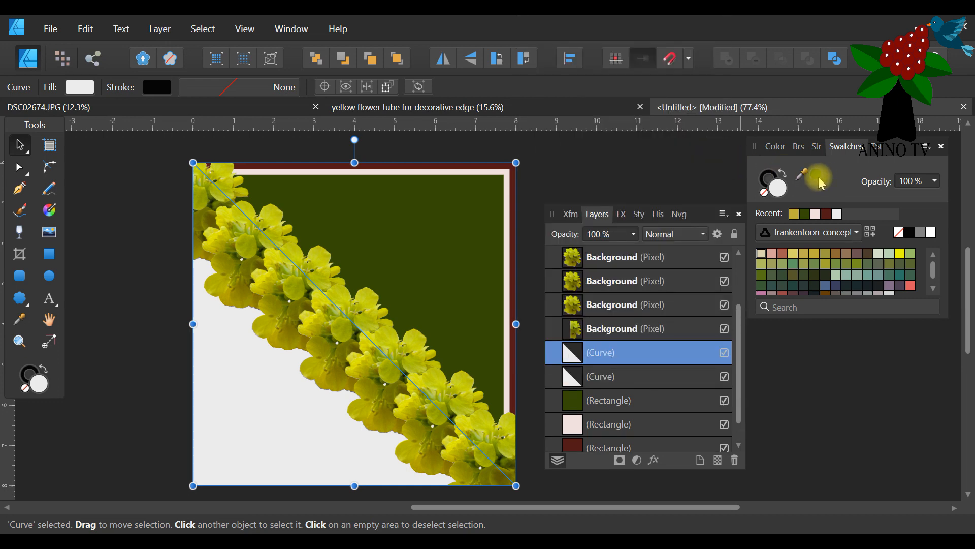
{"action": "left_click", "coordinate": [802, 185]}
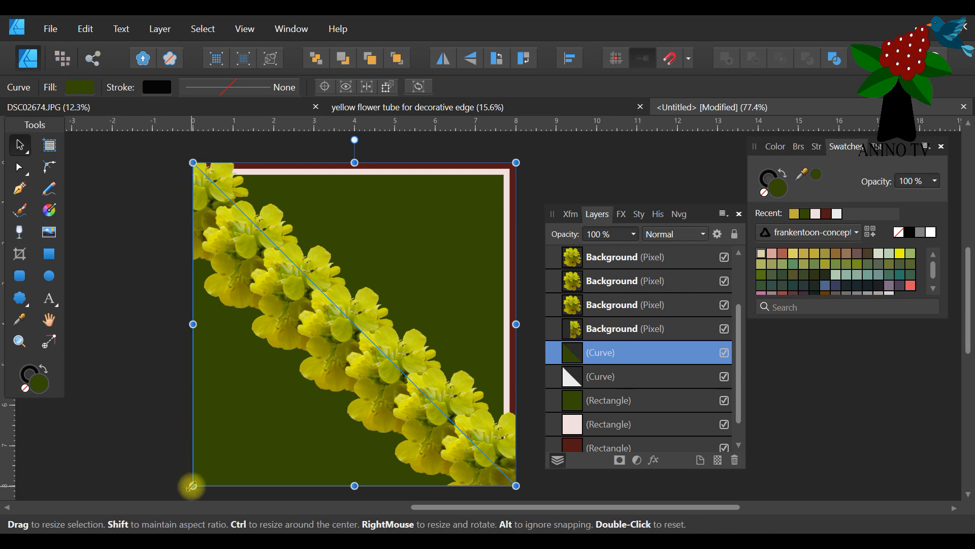
{"action": "left_click_drag", "start_coordinate": [197, 486], "coordinate": [178, 466]}
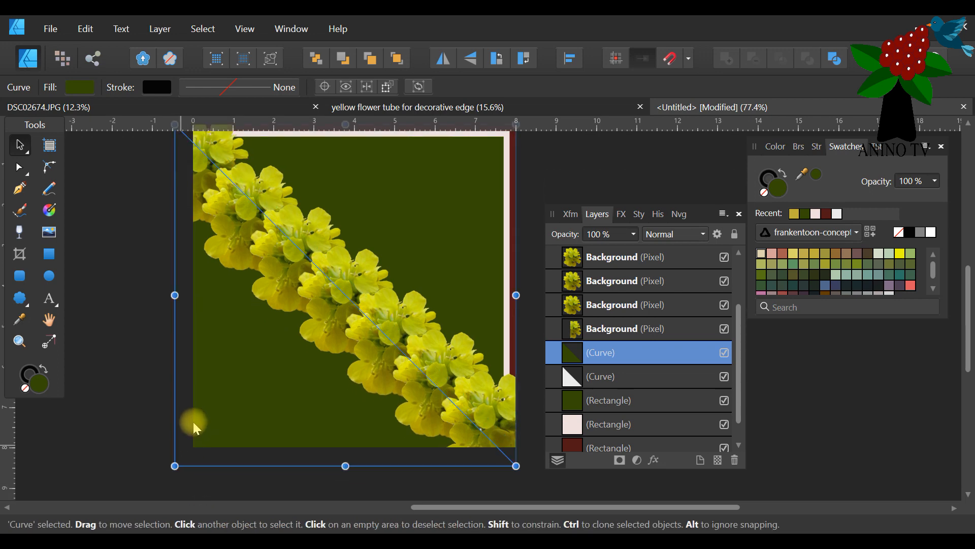
{"action": "left_click", "coordinate": [82, 30]}
{"action": "left_click", "coordinate": [75, 46]}
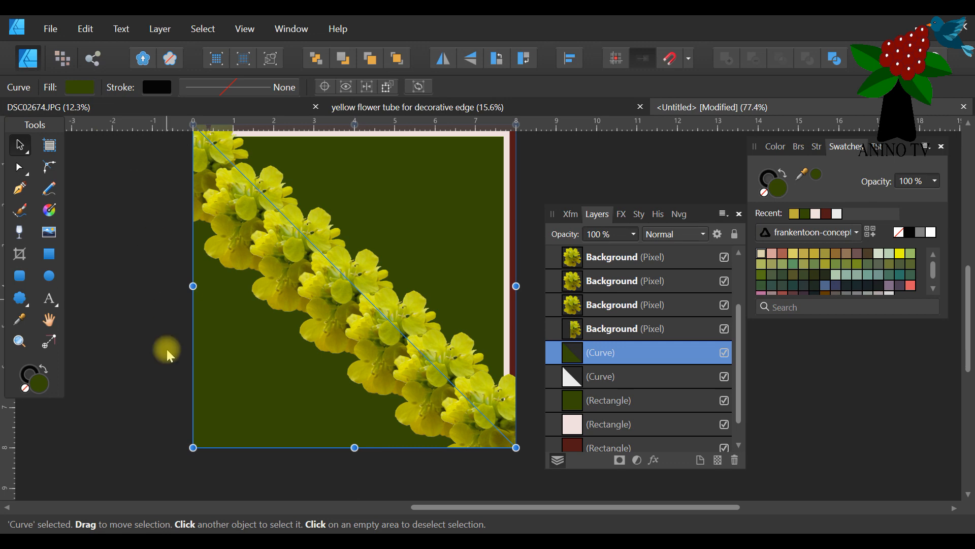
Shrink the dark green triangle to about 7.9 in from its lower-left corner, leaving a thin light grey border on its outer edges.
{"action": "mouse_move", "coordinate": [192, 447]}
{"action": "left_mouse_down"}
{"action": "mouse_move", "coordinate": [199, 440]}
{"action": "mouse_move", "coordinate": [193, 444]}
{"action": "left_mouse_up"}
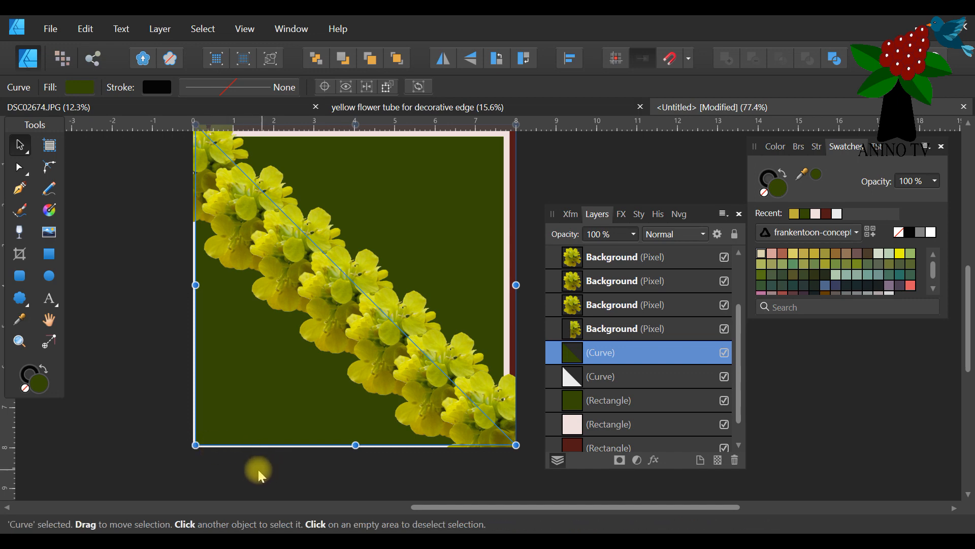
{"action": "left_click_drag", "start_coordinate": [195, 445], "coordinate": [198, 442]}
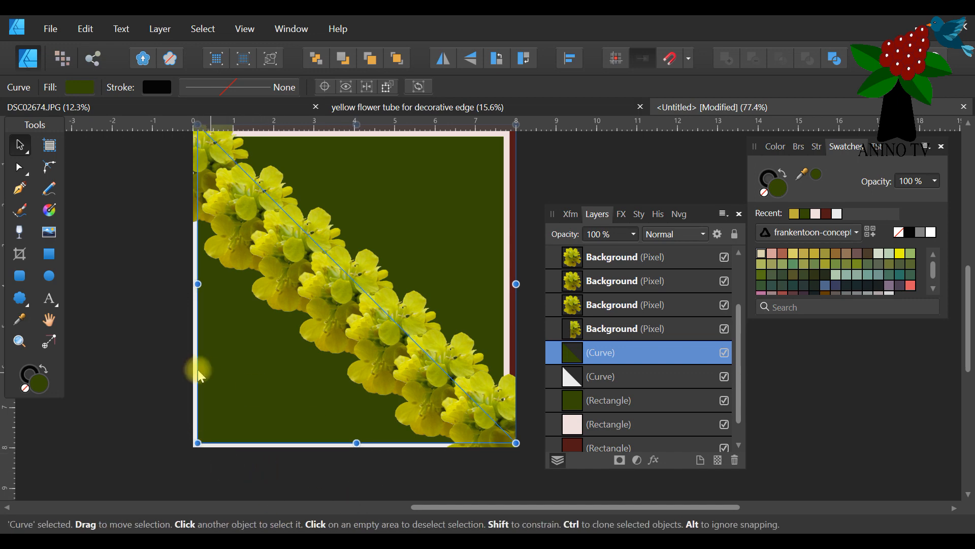
Duplicate the dark green triangle, shrink the copy to about 7.8 in from its lower-left corner, fill it golden yellow, and deselect.
{"action": "right_click", "coordinate": [646, 352]}
{"action": "left_click", "coordinate": [593, 147]}
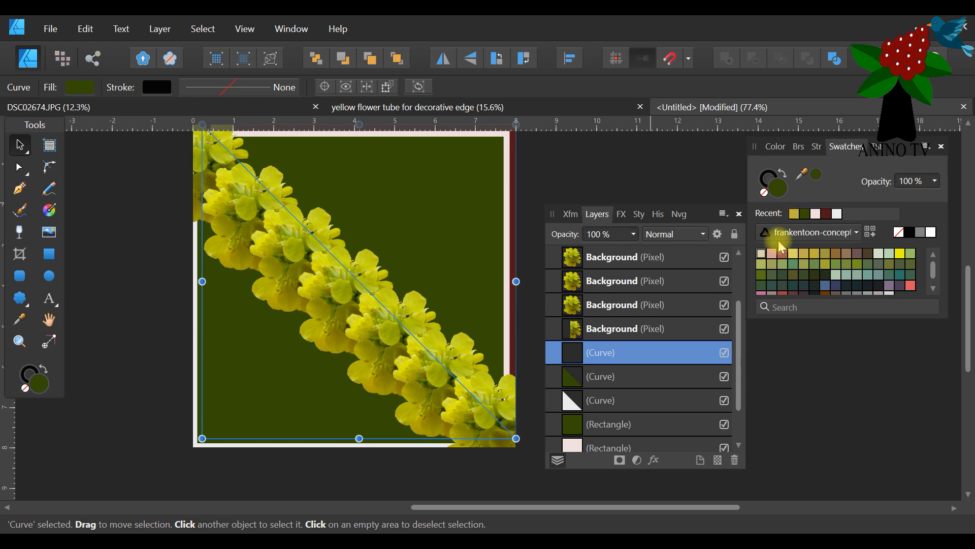
{"action": "left_click", "coordinate": [814, 253]}
{"action": "left_click", "coordinate": [285, 468]}
{"action": "scroll", "coordinate": [401, 364], "scroll_direction": "up", "scroll_amount": 1}
{"action": "scroll", "coordinate": [398, 357], "scroll_direction": "up", "scroll_amount": 1}
{"action": "scroll", "coordinate": [398, 357], "scroll_direction": "down", "scroll_amount": 2}
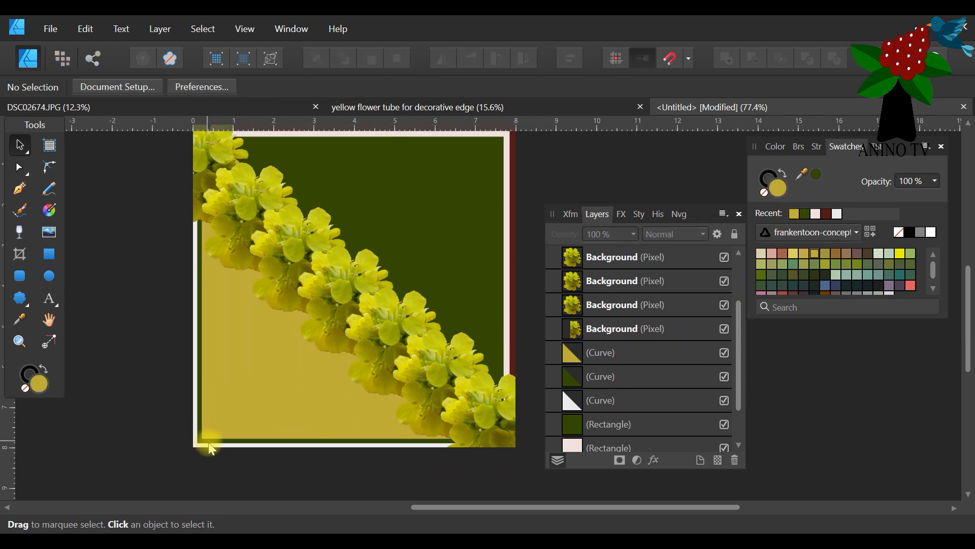
{"action": "scroll", "coordinate": [235, 400], "scroll_direction": "up", "scroll_amount": 1}
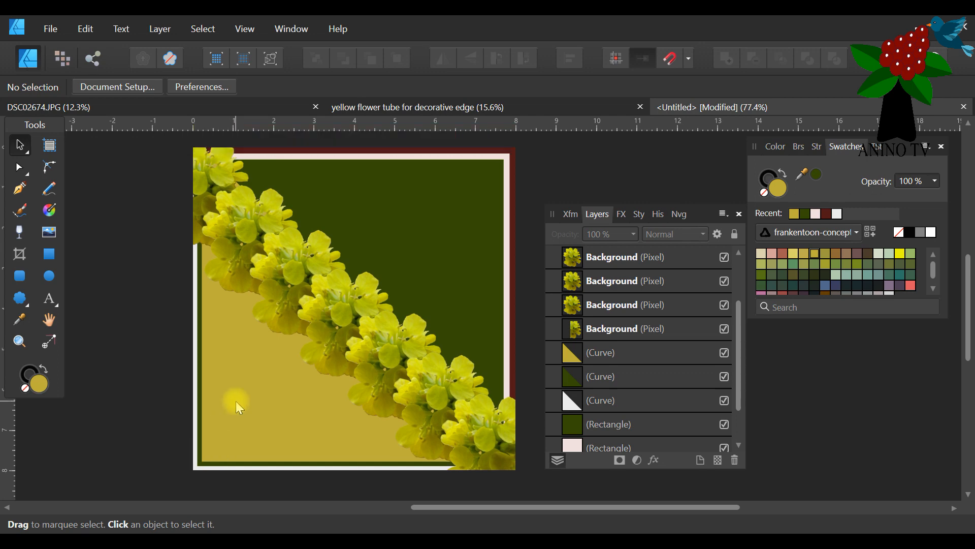
Recolour the card's stacked rectangles light grey for the inner, golden yellow for the middle and dark green for the outer one, then deselect.
{"action": "left_click", "coordinate": [454, 180]}
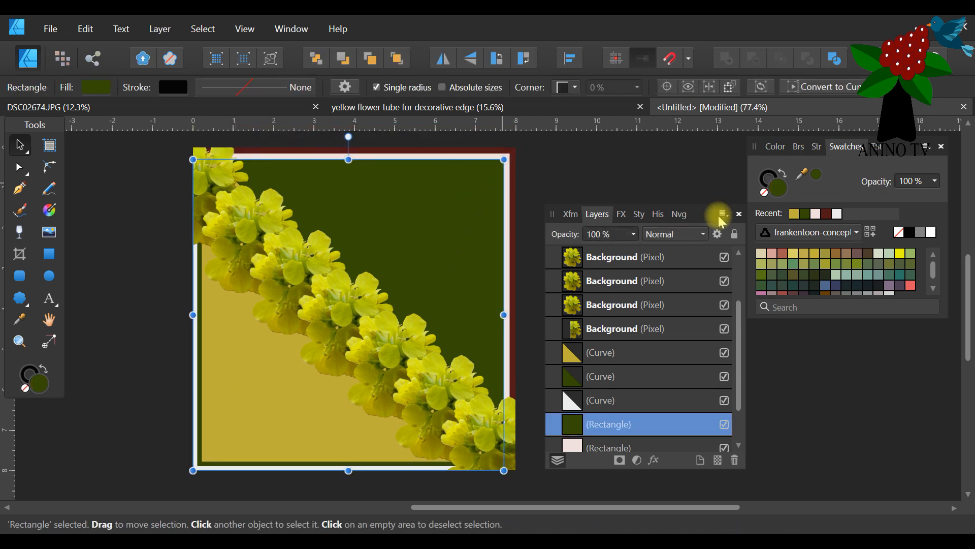
{"action": "left_click", "coordinate": [837, 213]}
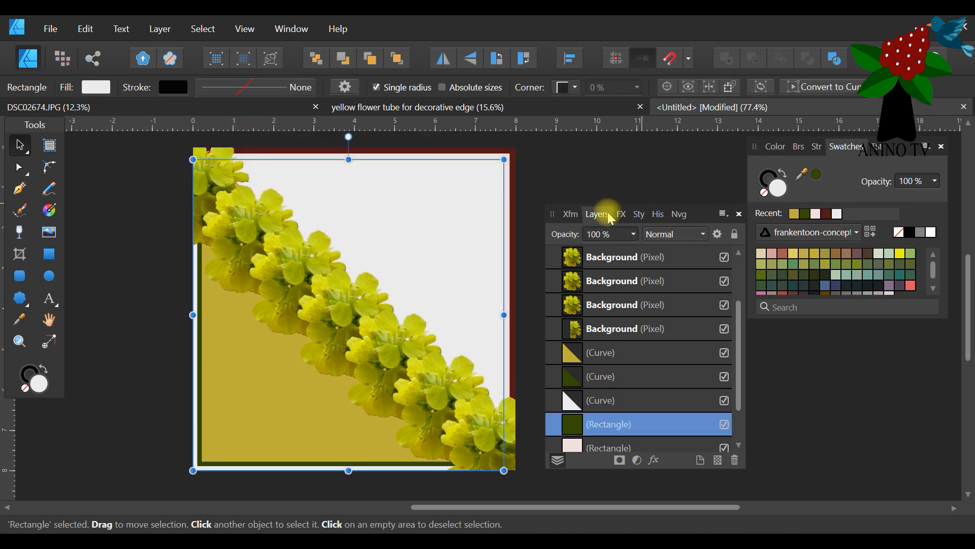
{"action": "left_click", "coordinate": [487, 148]}
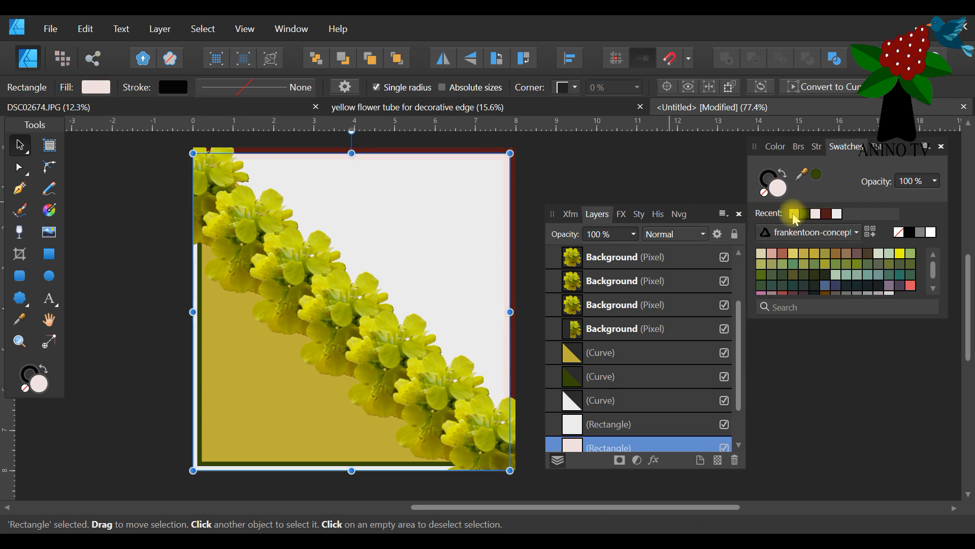
{"action": "left_click", "coordinate": [793, 213]}
{"action": "left_click", "coordinate": [499, 148]}
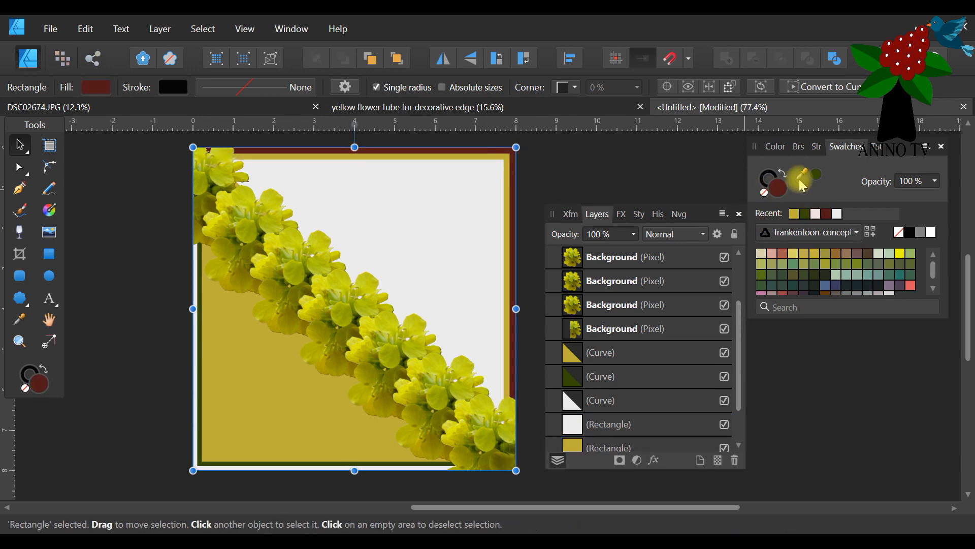
{"action": "left_click", "coordinate": [803, 215]}
{"action": "left_click", "coordinate": [604, 170]}
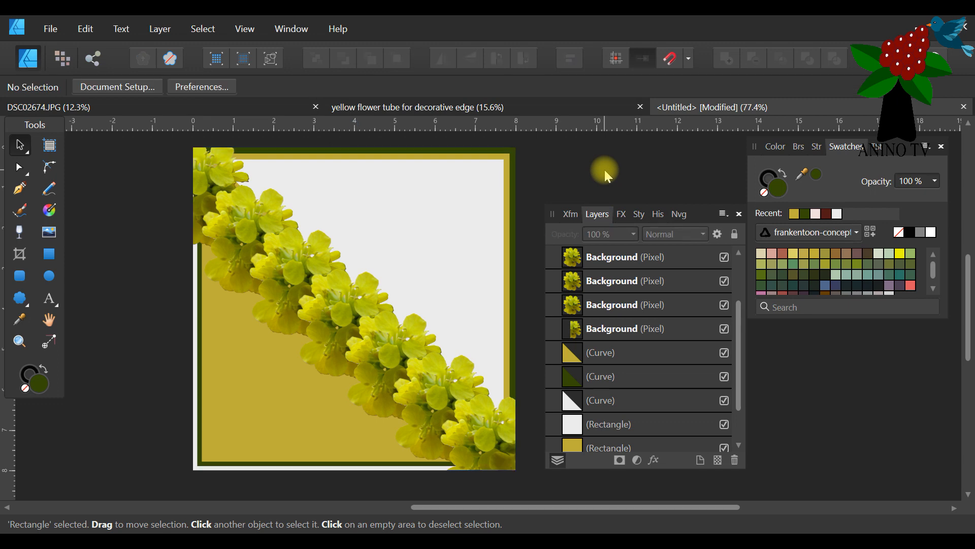
Move the Layers panel further away from the card, over the Swatches panel.
{"action": "scroll", "coordinate": [460, 294], "scroll_direction": "down", "scroll_amount": 2}
{"action": "scroll", "coordinate": [460, 295], "scroll_direction": "up", "scroll_amount": 3}
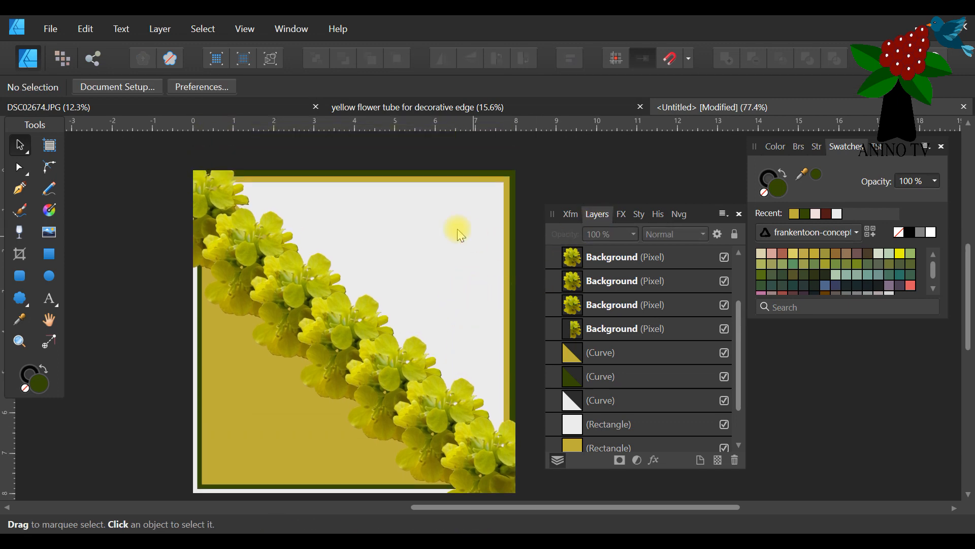
{"action": "scroll", "coordinate": [457, 226], "scroll_direction": "down", "scroll_amount": 2}
{"action": "left_click_drag", "start_coordinate": [694, 216], "coordinate": [875, 258]}
{"action": "scroll", "coordinate": [649, 235], "scroll_direction": "up", "scroll_amount": 1}
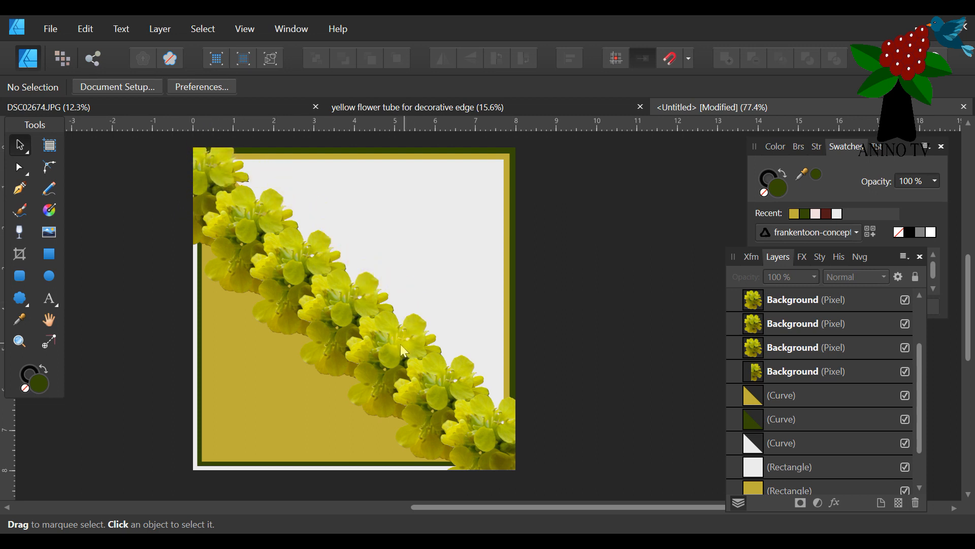
{"action": "scroll", "coordinate": [539, 459], "scroll_direction": "up", "scroll_amount": 1}
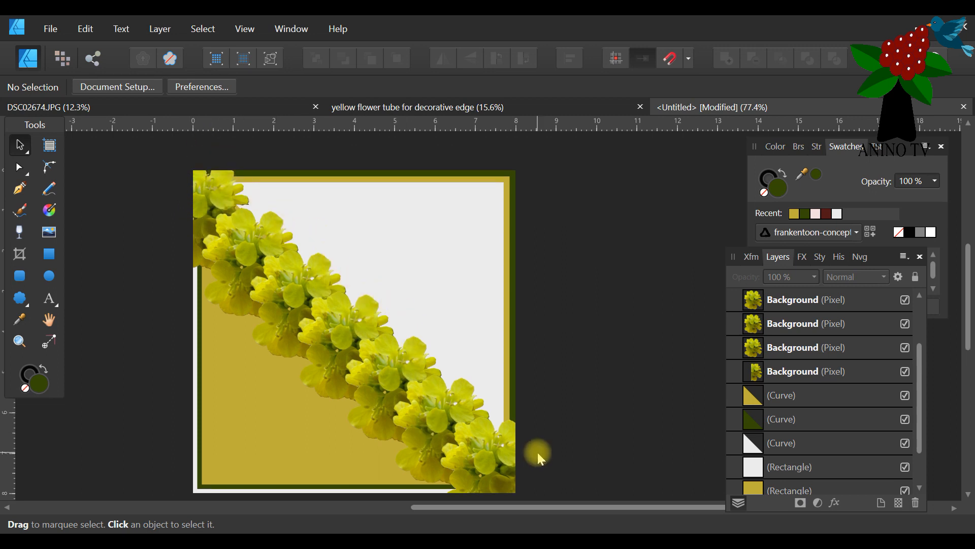
Select only the seven yellow flowers along the diagonal, excluding the triangles and rectangles, and group them.
{"action": "left_click", "coordinate": [249, 204]}
{"action": "scroll", "coordinate": [193, 200], "scroll_direction": "up", "scroll_amount": 1}
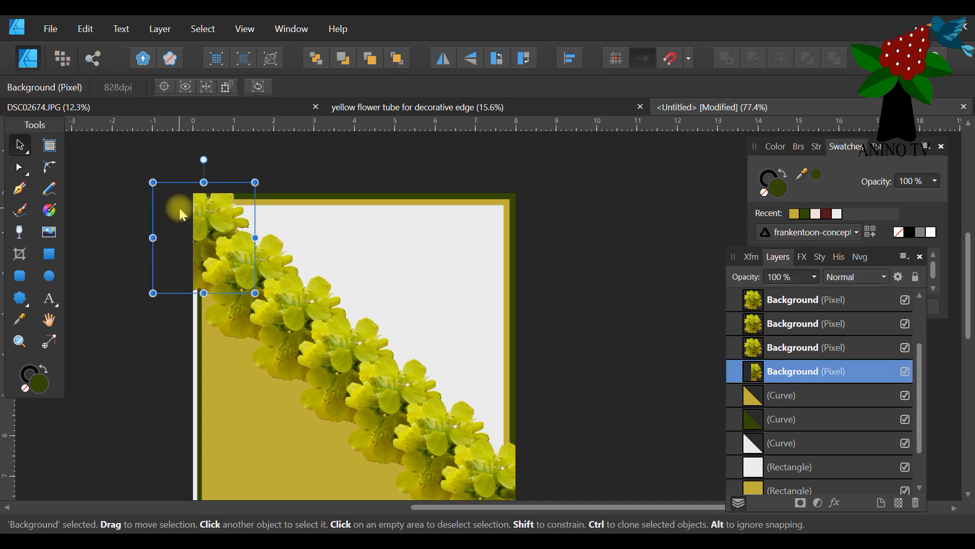
{"action": "left_click_drag", "start_coordinate": [99, 151], "coordinate": [565, 395]}
{"action": "scroll", "coordinate": [553, 406], "scroll_direction": "up", "scroll_amount": 3}
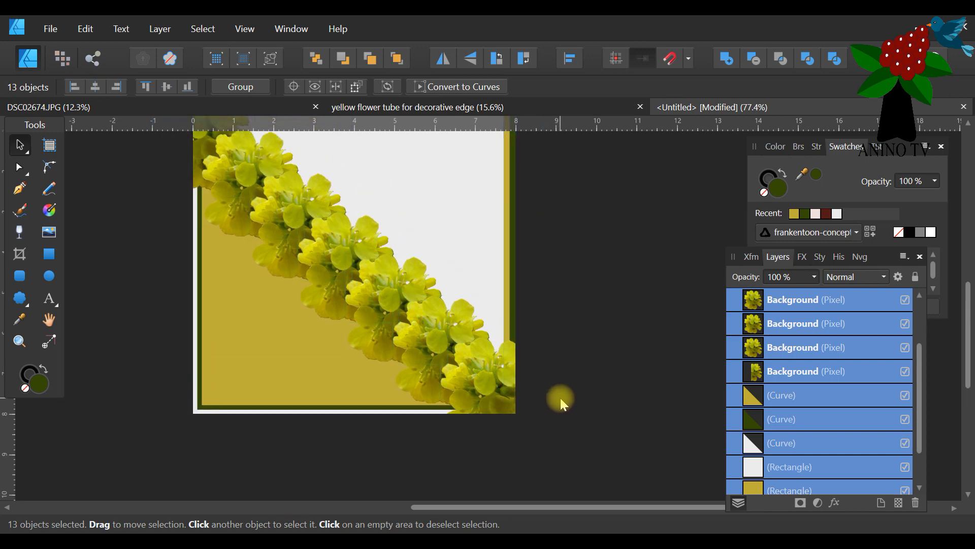
{"action": "scroll", "coordinate": [559, 398], "scroll_direction": "up", "scroll_amount": 1}
{"action": "scroll", "coordinate": [779, 370], "scroll_direction": "down", "scroll_amount": 1}
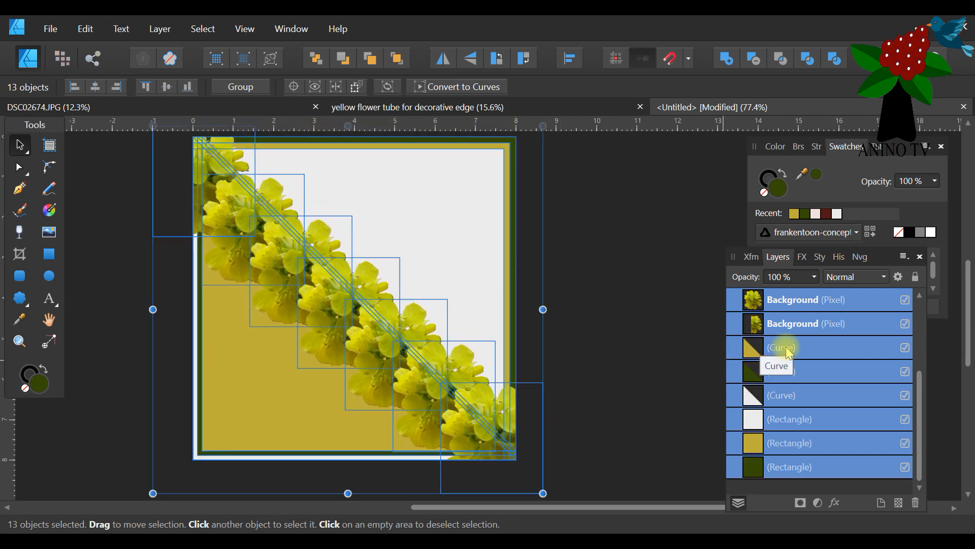
{"action": "left_click", "coordinate": [786, 349], "text": "shift"}
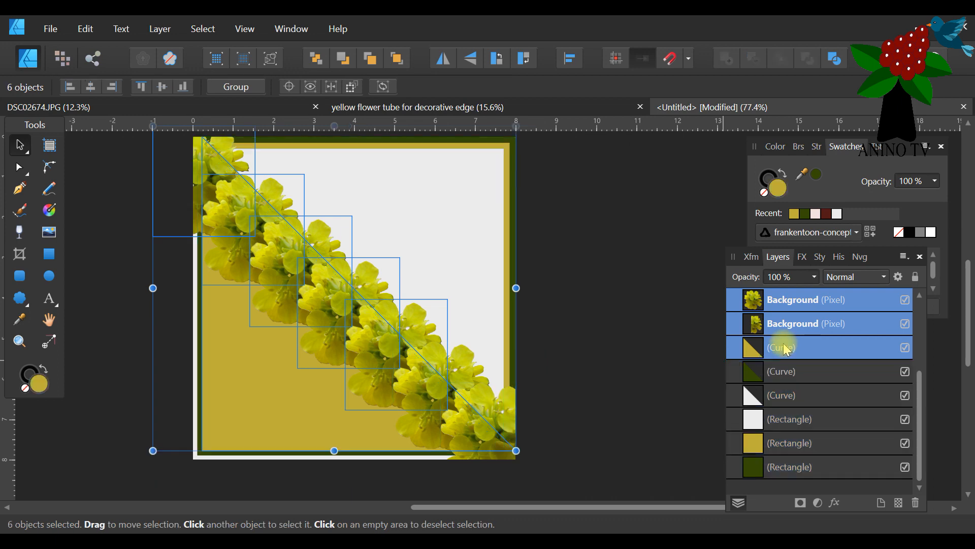
{"action": "scroll", "coordinate": [829, 372], "scroll_direction": "up", "scroll_amount": 3}
{"action": "scroll", "coordinate": [829, 373], "scroll_direction": "down", "scroll_amount": 3}
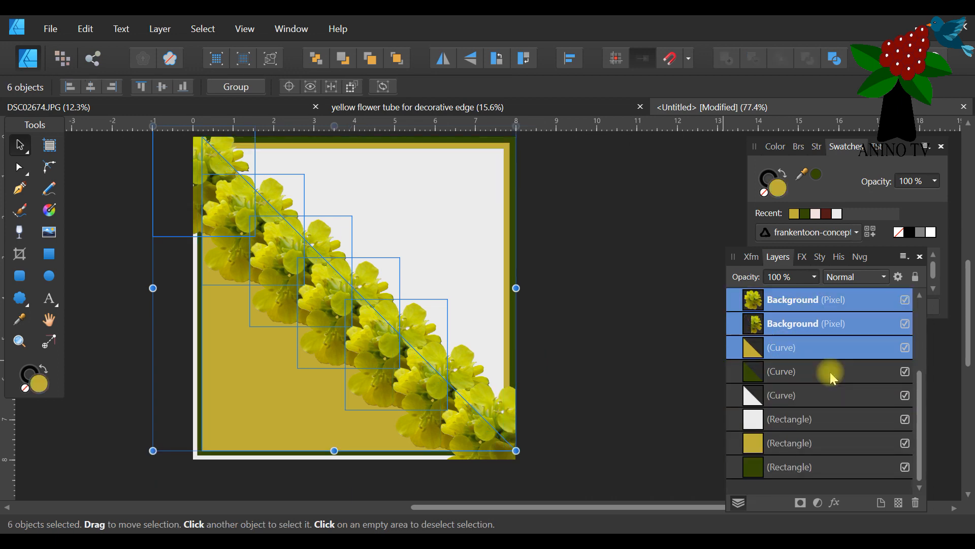
{"action": "left_click", "coordinate": [798, 350], "text": "ctrl"}
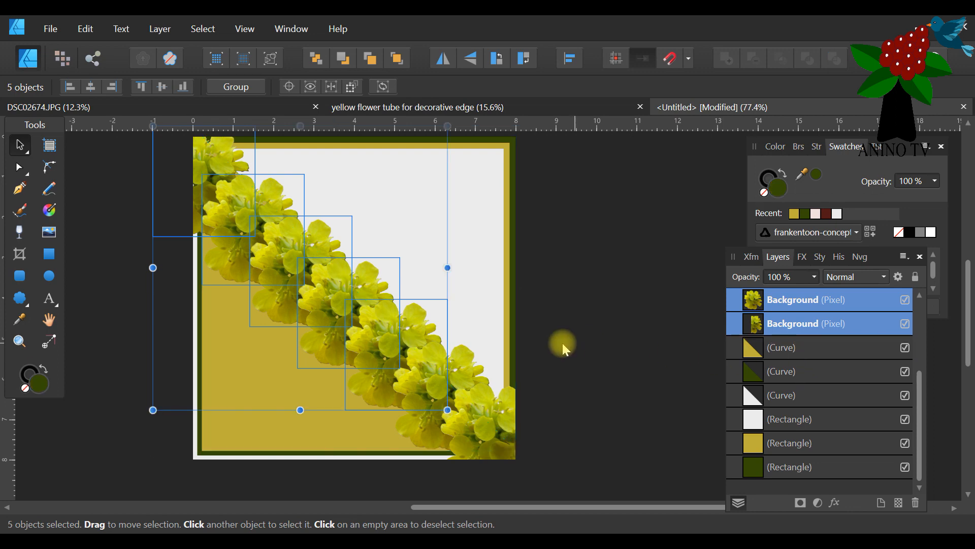
{"action": "scroll", "coordinate": [549, 339], "scroll_direction": "up", "scroll_amount": 1}
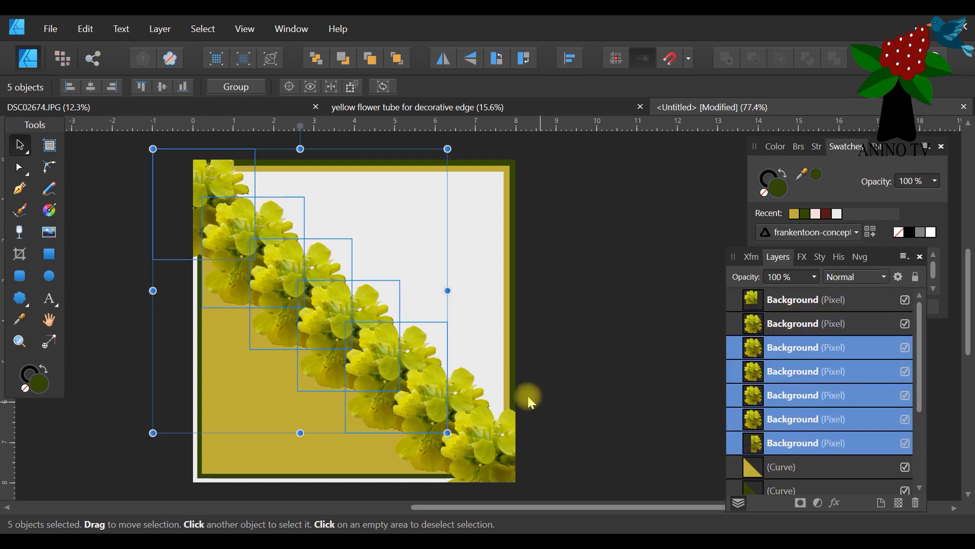
{"action": "left_click", "coordinate": [802, 326], "text": "shift"}
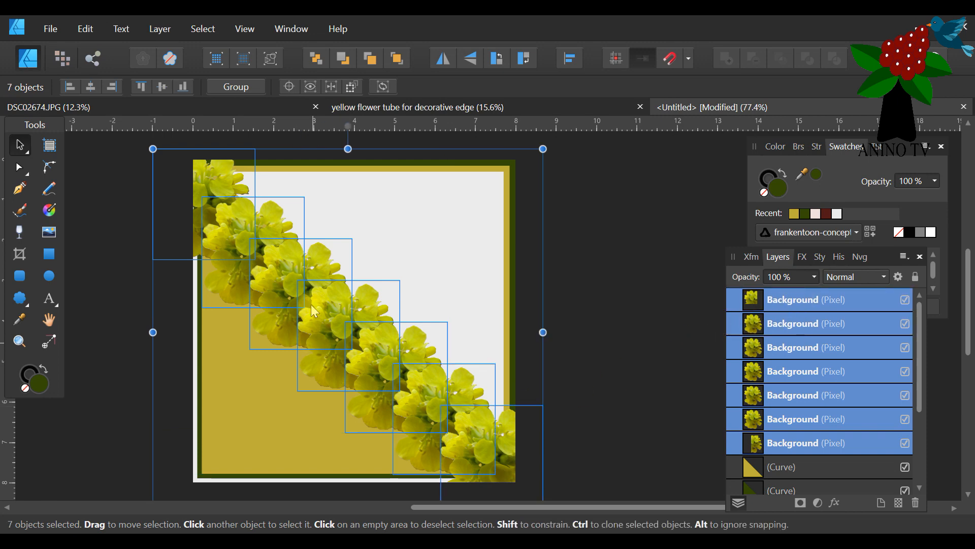
{"action": "scroll", "coordinate": [524, 279], "scroll_direction": "down", "scroll_amount": 1}
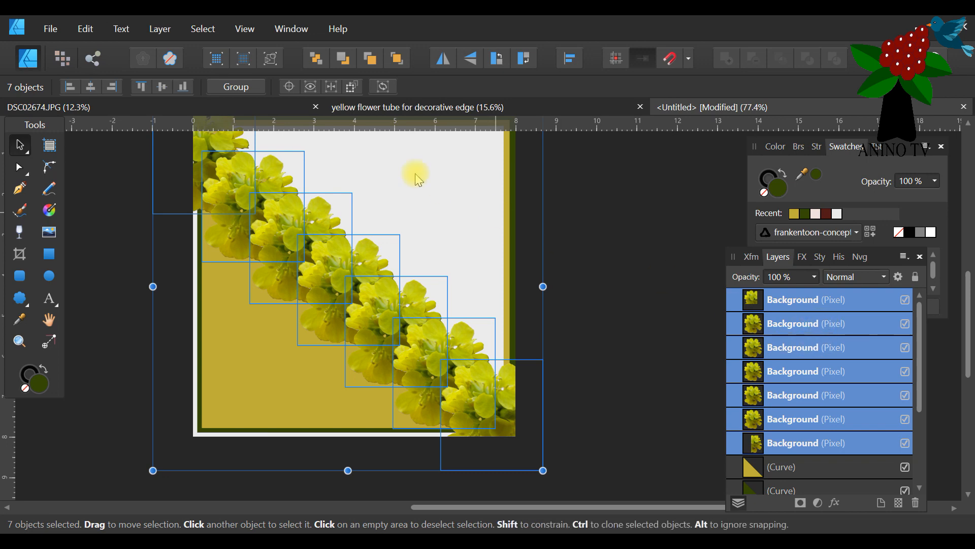
{"action": "left_click", "coordinate": [239, 86]}
{"action": "scroll", "coordinate": [629, 294], "scroll_direction": "up", "scroll_amount": 1}
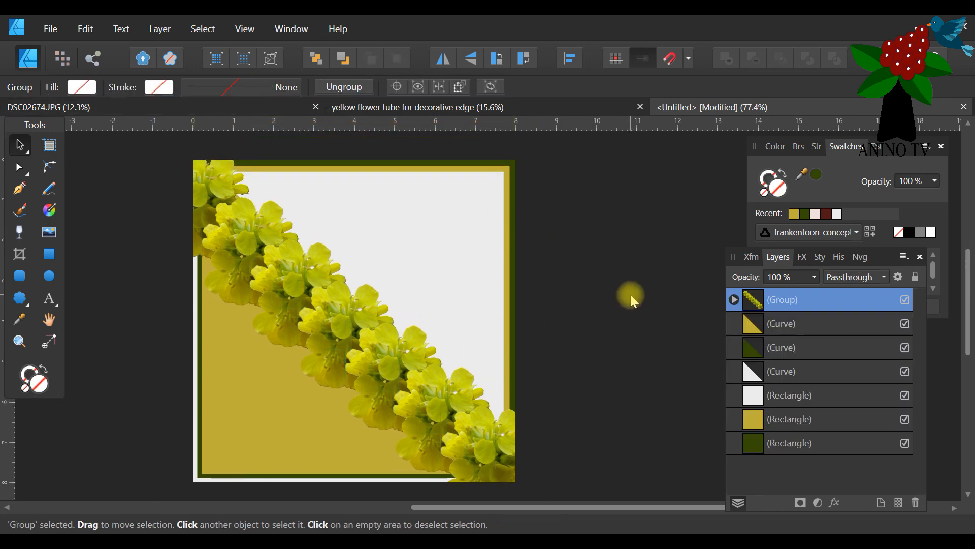
{"action": "scroll", "coordinate": [374, 286], "scroll_direction": "down", "scroll_amount": 2}
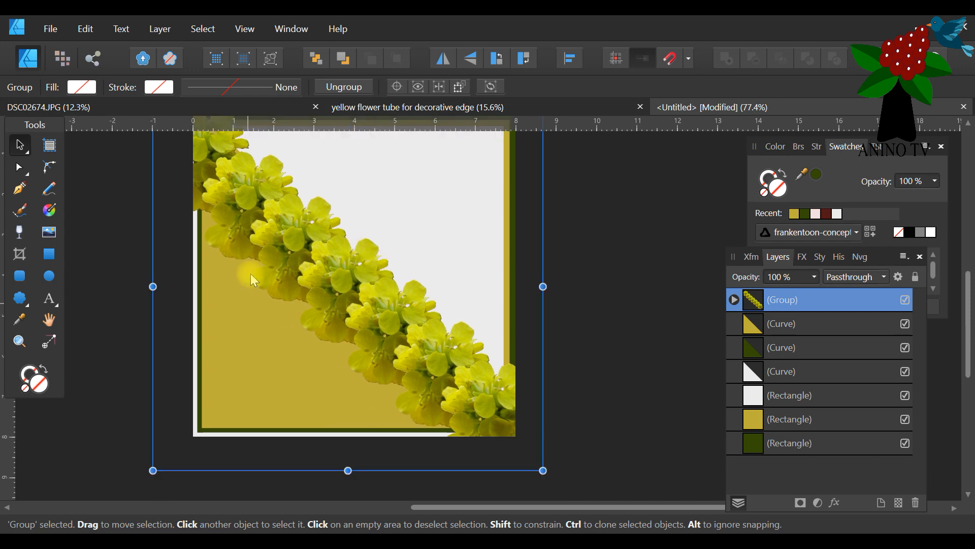
{"action": "scroll", "coordinate": [473, 387], "scroll_direction": "up", "scroll_amount": 1}
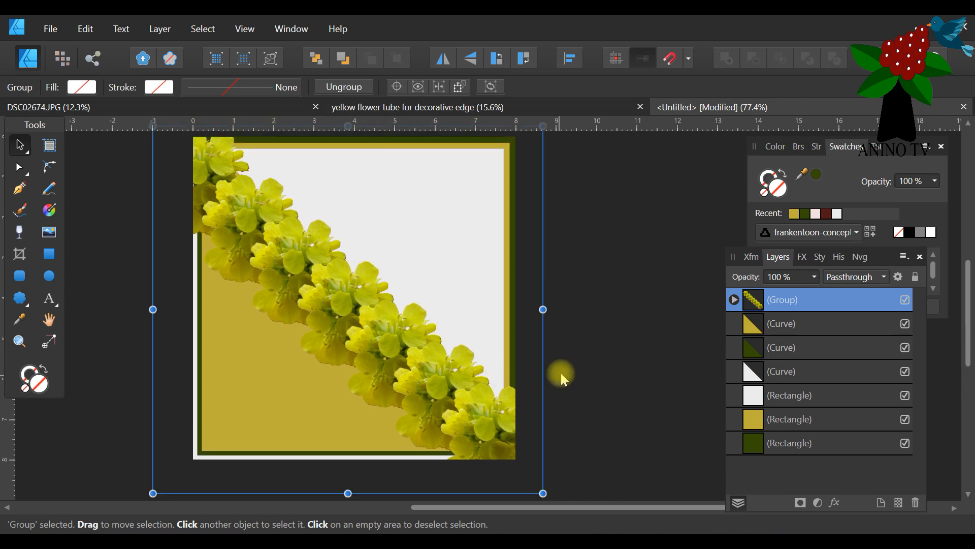
{"action": "scroll", "coordinate": [528, 319], "scroll_direction": "up", "scroll_amount": 1}
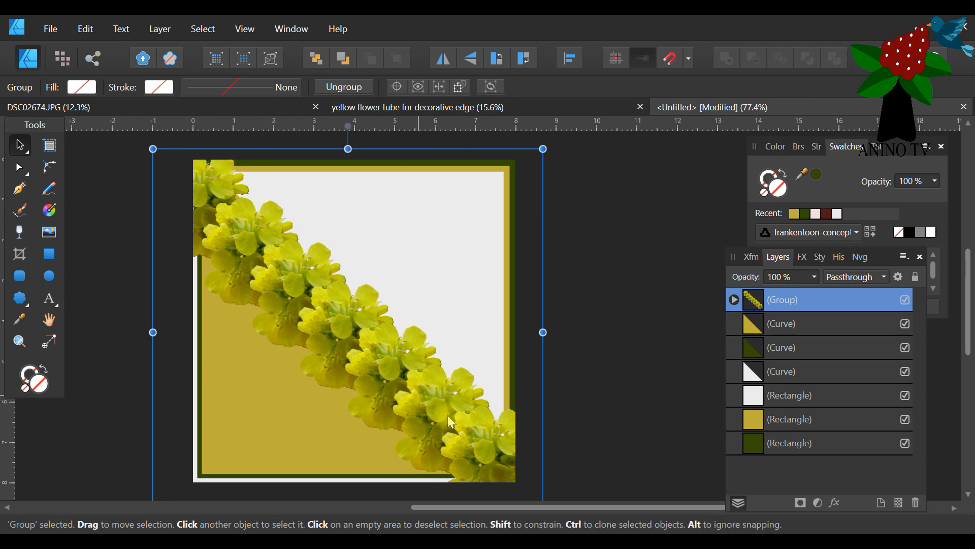
{"action": "scroll", "coordinate": [650, 355], "scroll_direction": "down", "scroll_amount": 1}
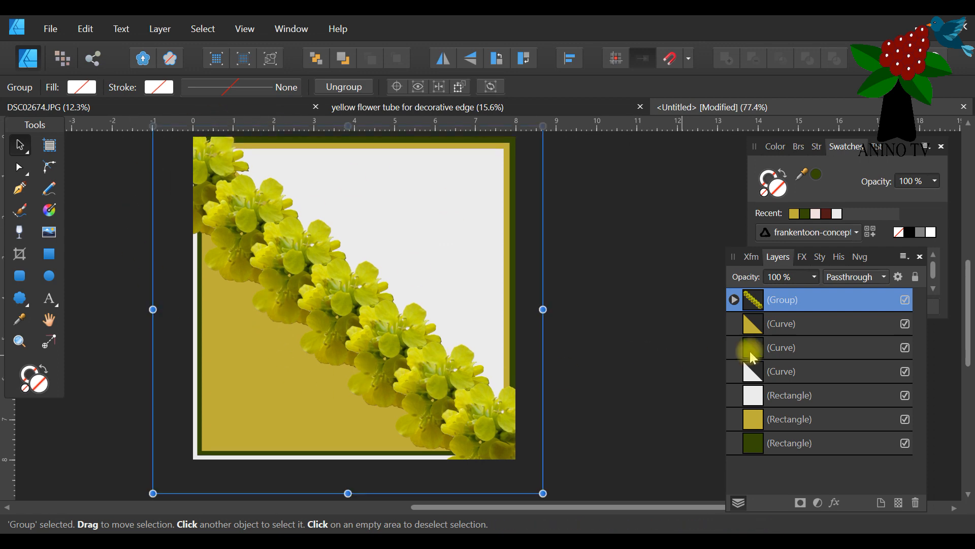
Duplicate the grouped yellow flowers and move the Layers panel closer to the card, off most of the Swatches panel.
{"action": "right_click", "coordinate": [826, 300]}
{"action": "left_click", "coordinate": [769, 150]}
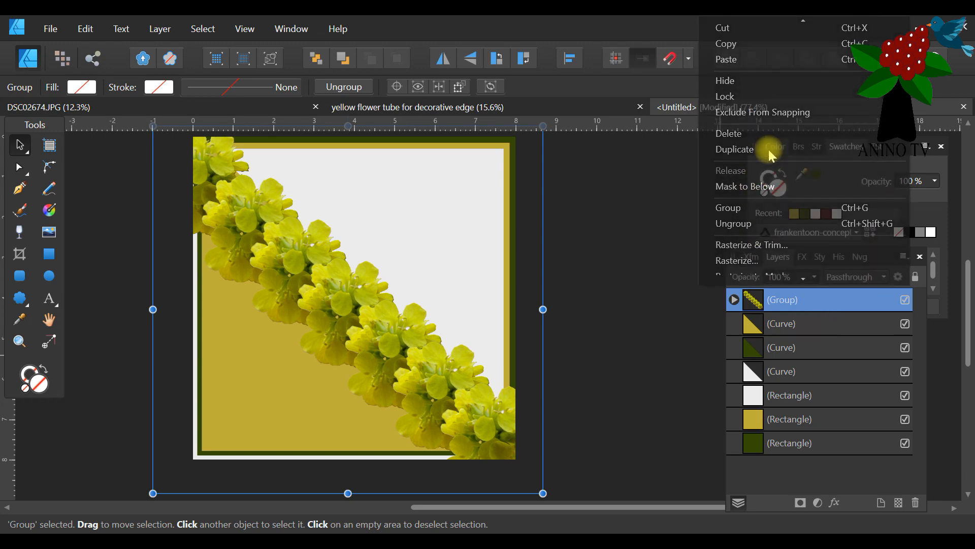
{"action": "left_click_drag", "start_coordinate": [892, 260], "coordinate": [761, 218]}
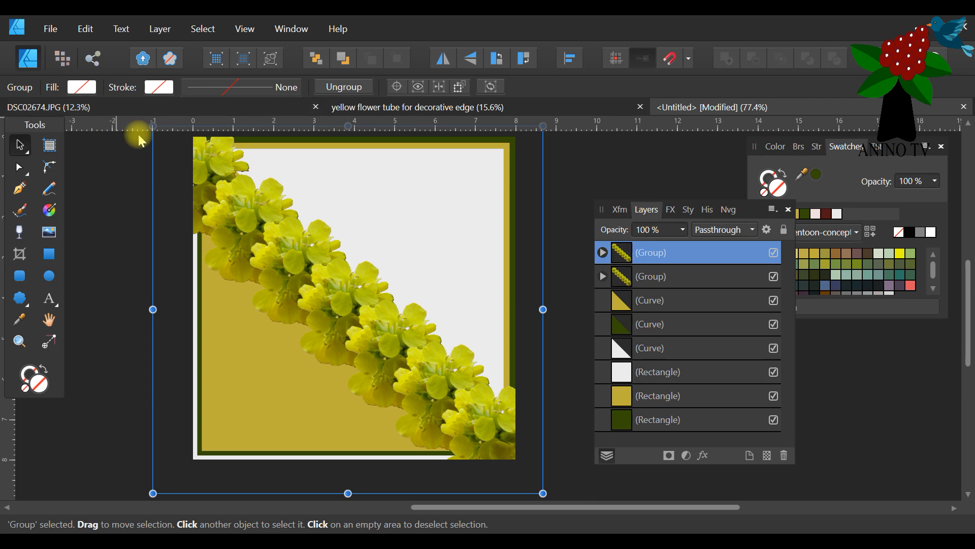
Save the document as "photographic decorative edge diagonal card technique 2.afdesign" in the current pictures folder.
{"action": "left_click", "coordinate": [48, 35]}
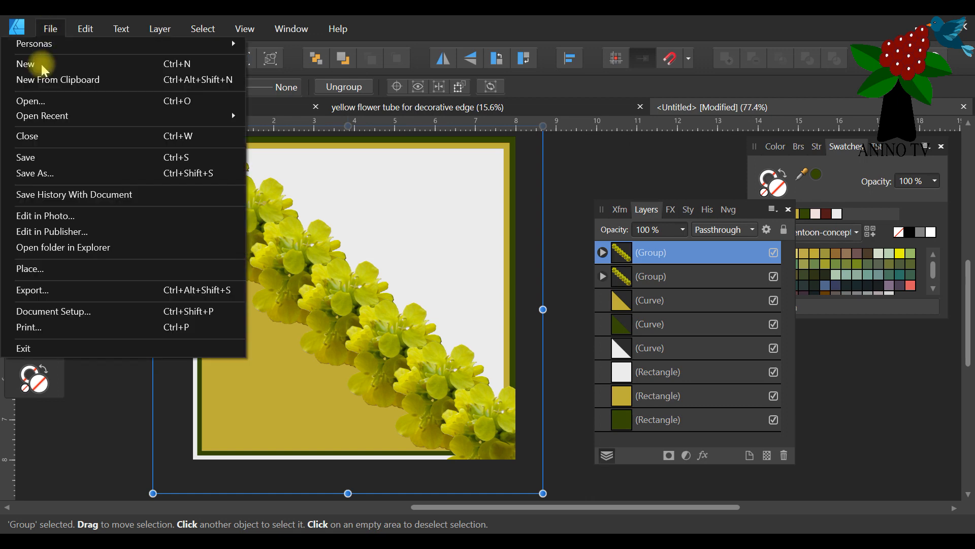
{"action": "left_click", "coordinate": [53, 171]}
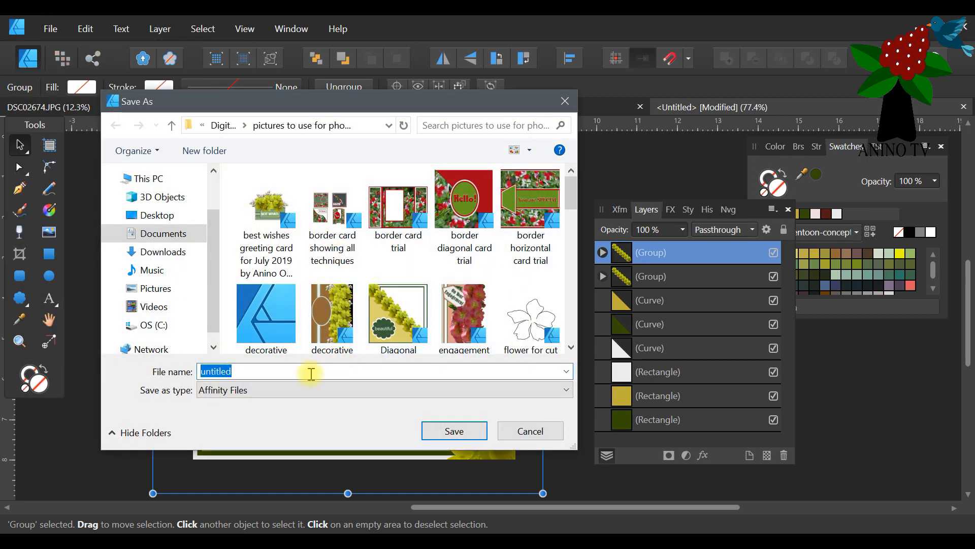
{"action": "scroll", "coordinate": [325, 348], "scroll_direction": "down", "scroll_amount": 3}
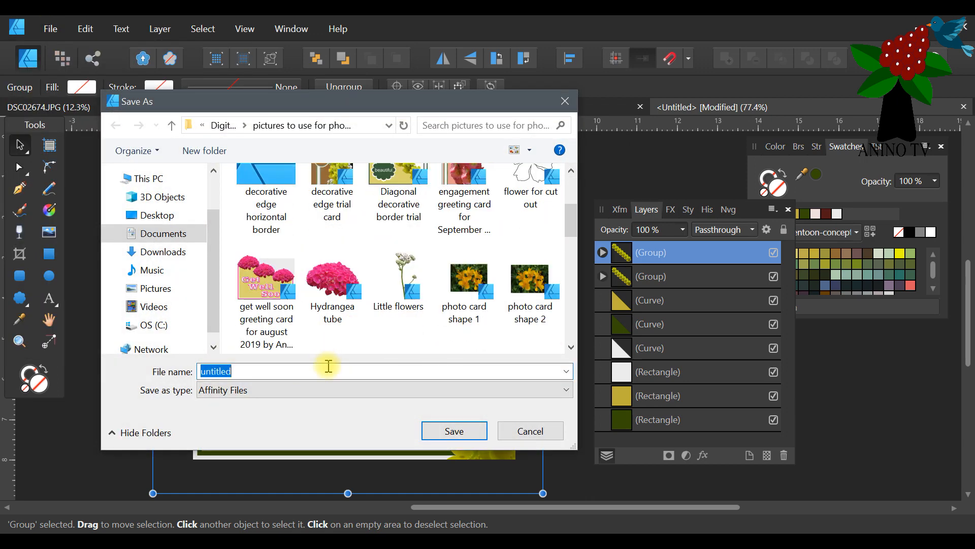
{"action": "type", "text": "phot"}
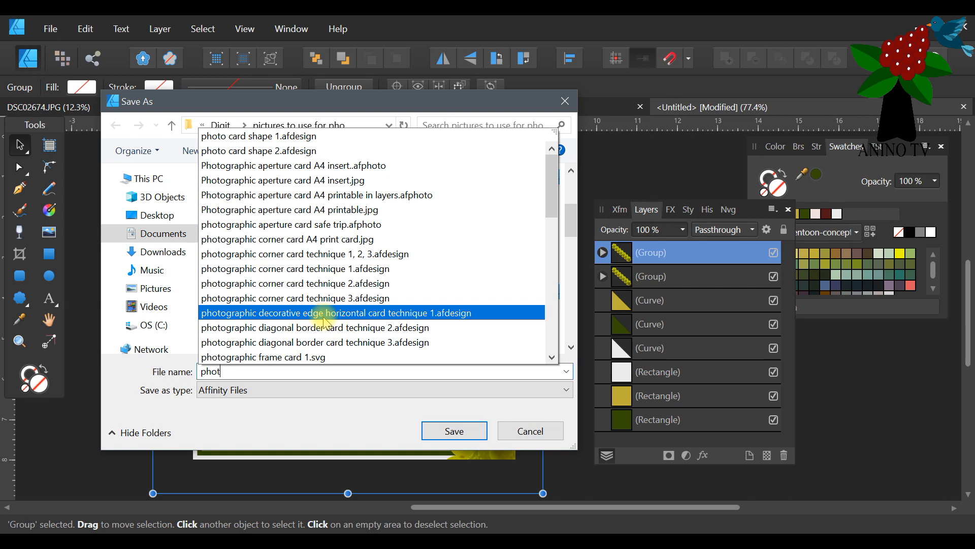
{"action": "left_click", "coordinate": [324, 314]}
{"action": "left_click", "coordinate": [374, 374]}
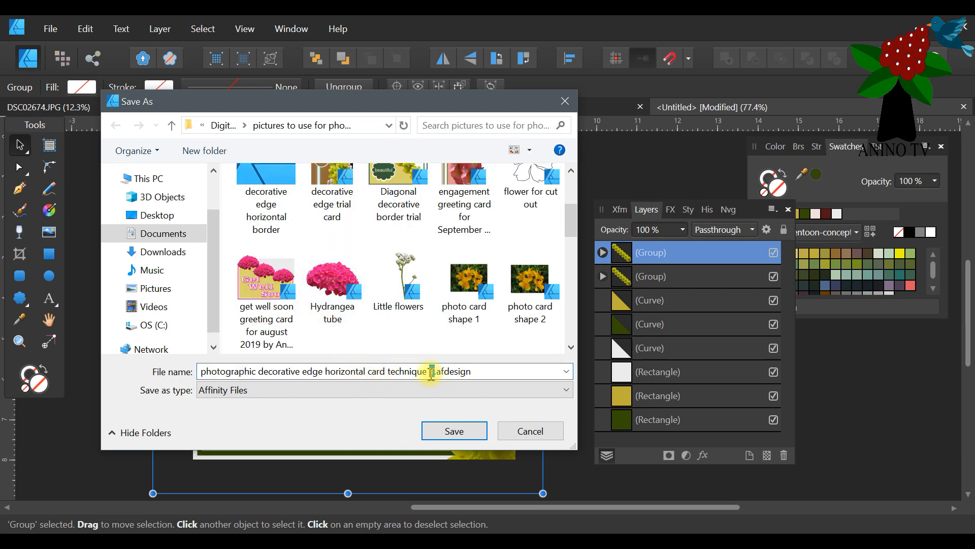
{"action": "type", "text": "2"}
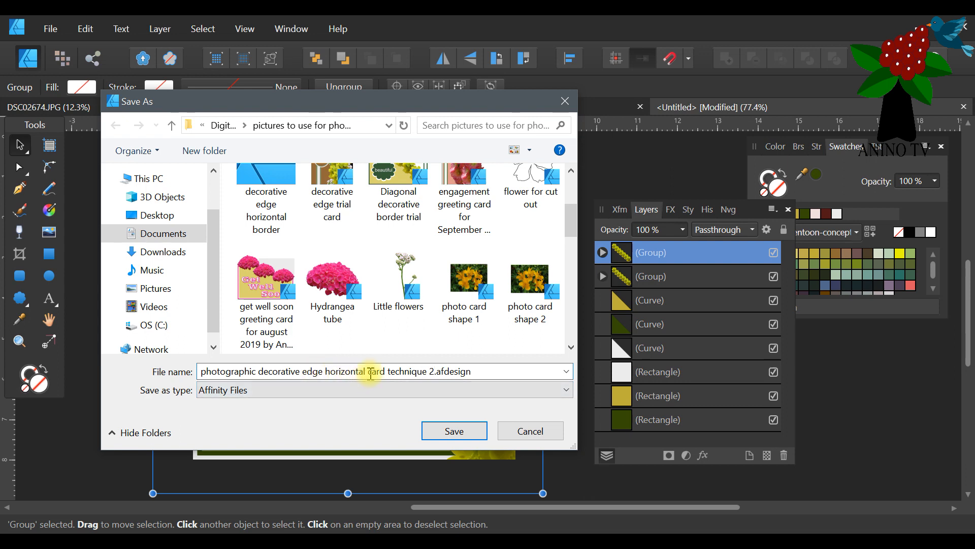
{"action": "left_click_drag", "start_coordinate": [366, 371], "coordinate": [325, 371]}
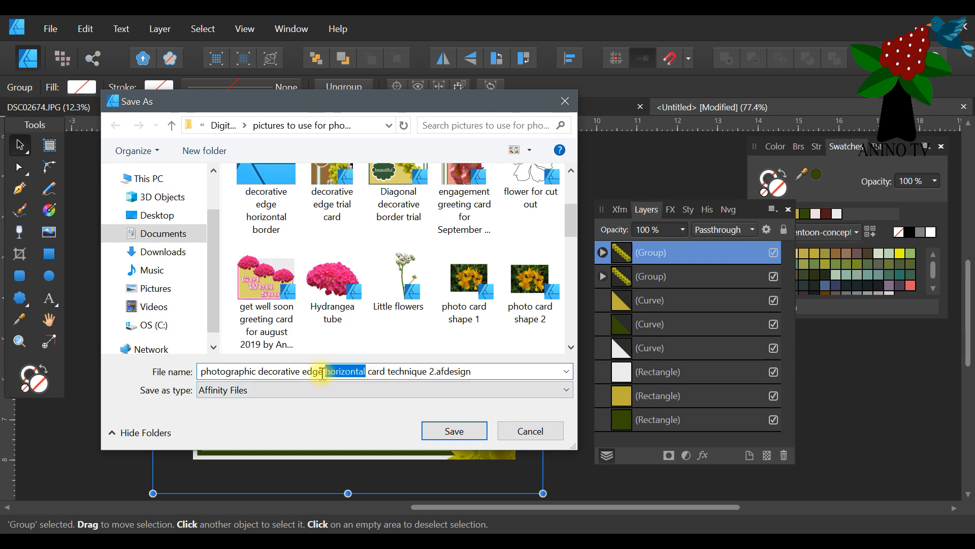
{"action": "type", "text": "diagonal"}
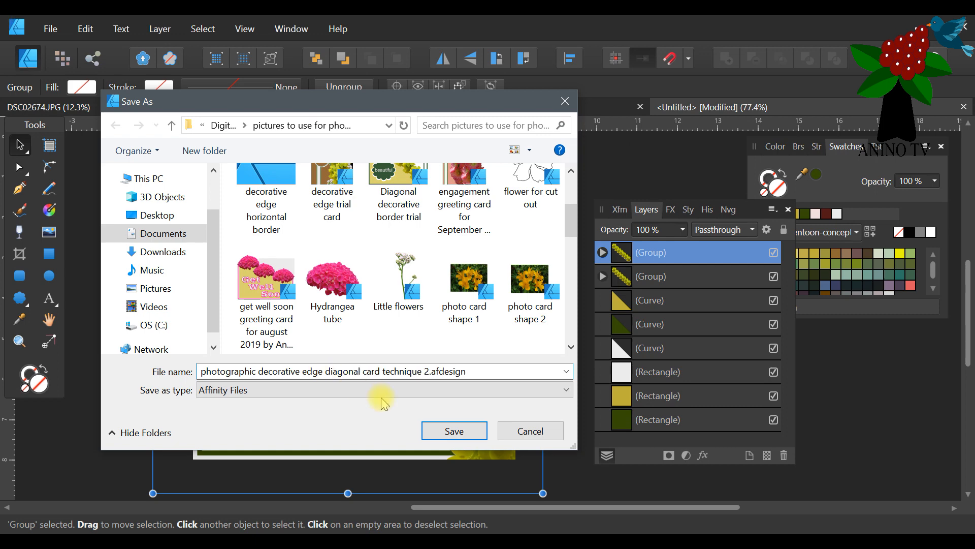
{"action": "left_click", "coordinate": [464, 429]}
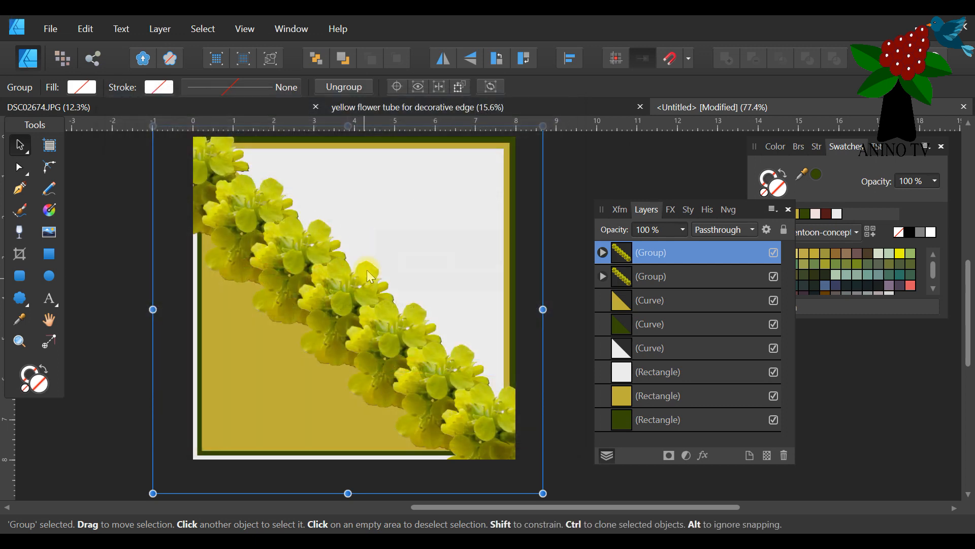
Hide the lower of the two flower groups and place the Layers panel beside the card.
{"action": "scroll", "coordinate": [574, 264], "scroll_direction": "up", "scroll_amount": 1}
{"action": "scroll", "coordinate": [574, 264], "scroll_direction": "down", "scroll_amount": 1}
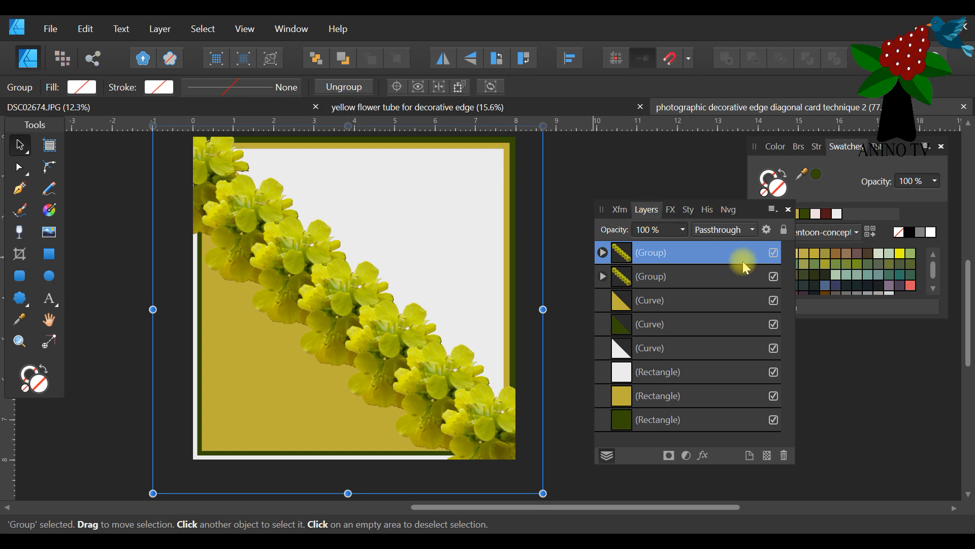
{"action": "left_click_drag", "start_coordinate": [741, 205], "coordinate": [417, 163]}
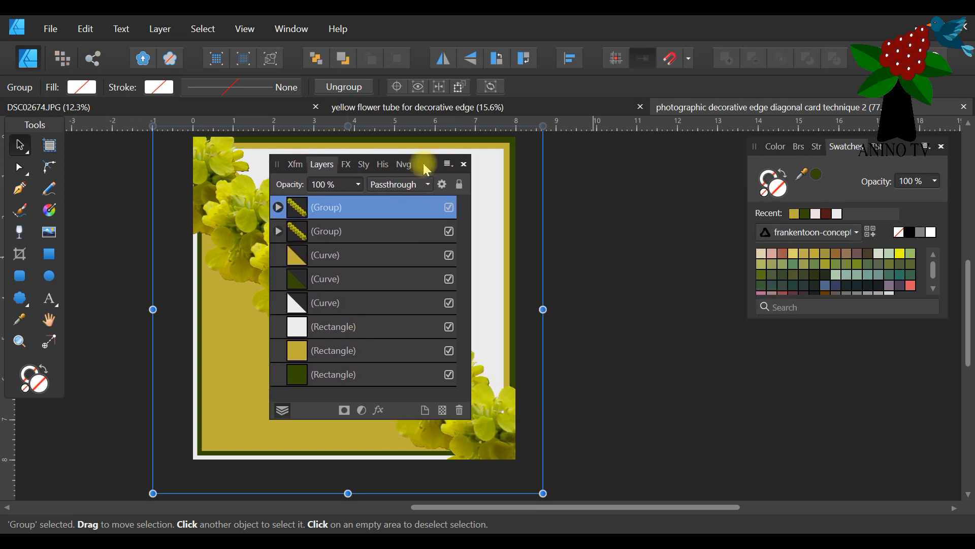
{"action": "left_click", "coordinate": [449, 232]}
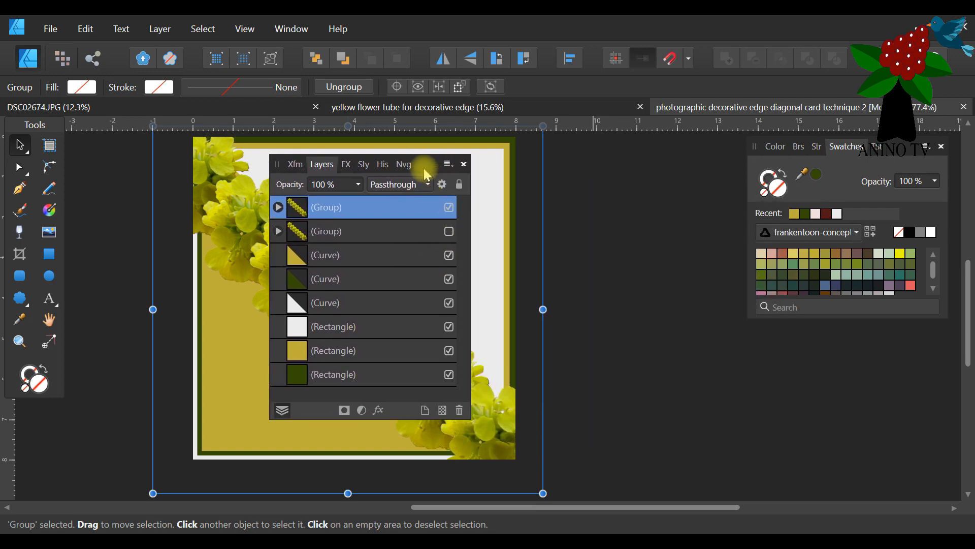
{"action": "left_click_drag", "start_coordinate": [427, 175], "coordinate": [745, 195]}
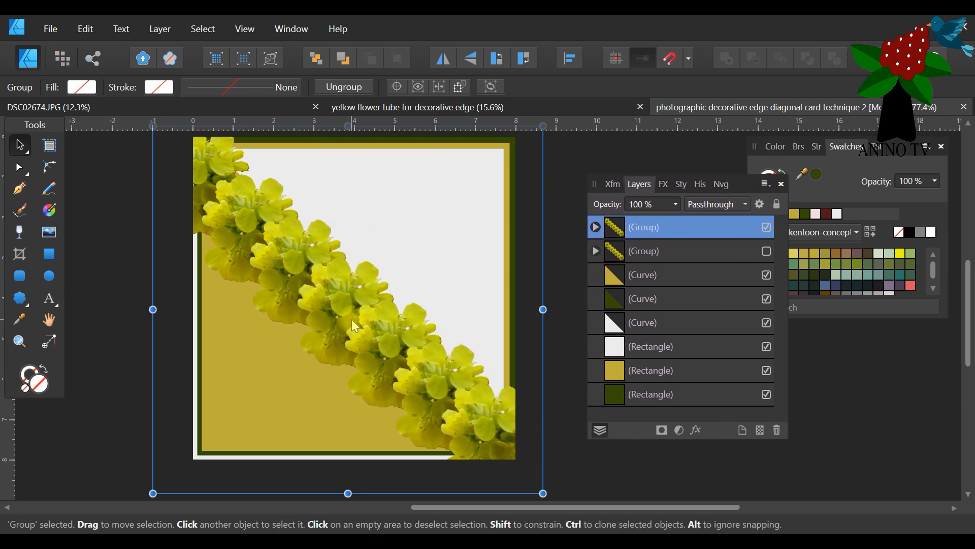
Switch to the Pixel Persona and brush two selection strokes across the light grey area above the flowers with the Selection Brush.
{"action": "left_click", "coordinate": [62, 59]}
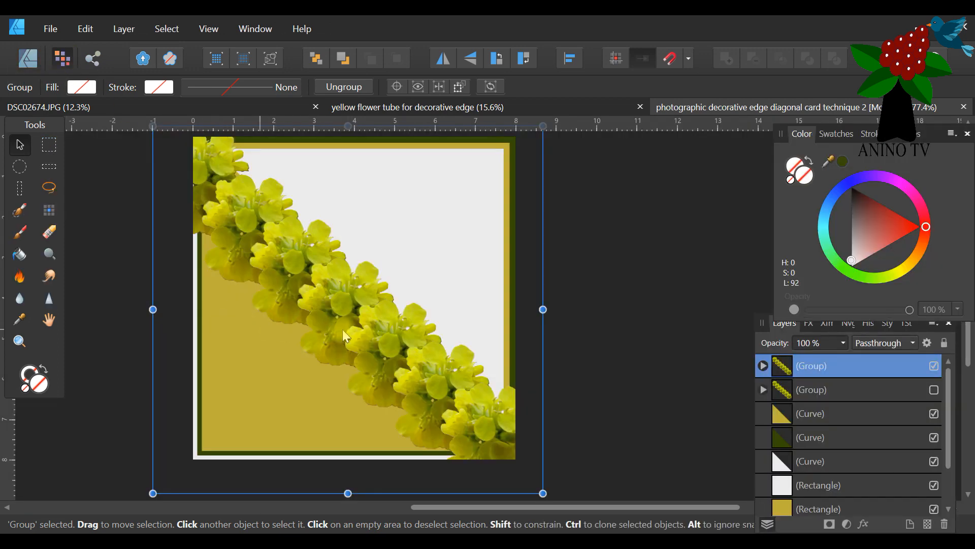
{"action": "scroll", "coordinate": [314, 335], "scroll_direction": "up", "scroll_amount": 1}
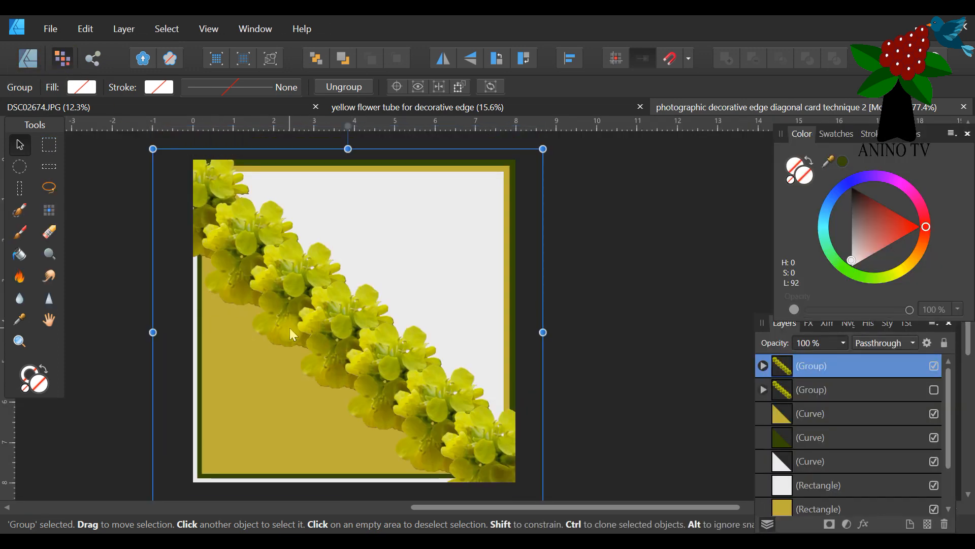
{"action": "left_click", "coordinate": [21, 212]}
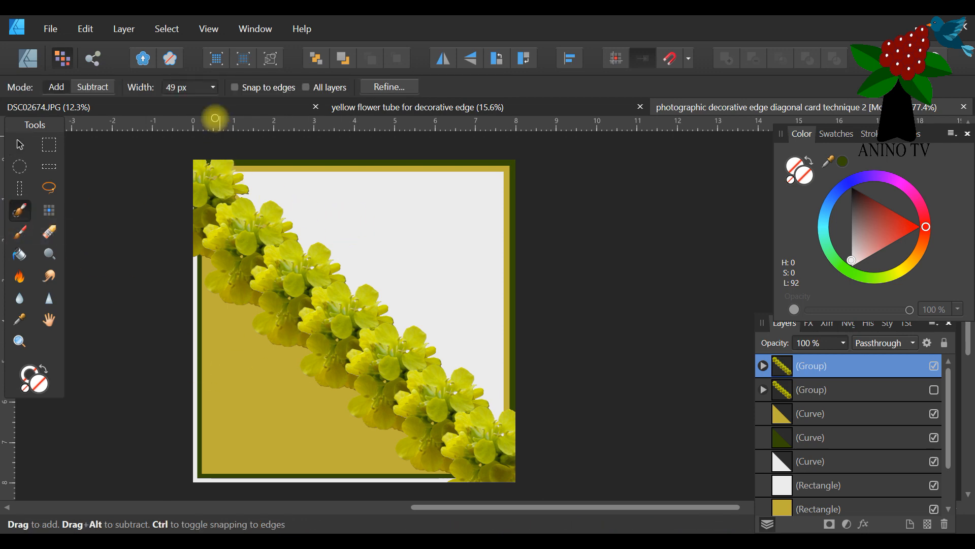
{"action": "left_click_drag", "start_coordinate": [283, 178], "coordinate": [464, 324]}
{"action": "left_click_drag", "start_coordinate": [405, 259], "coordinate": [604, 234]}
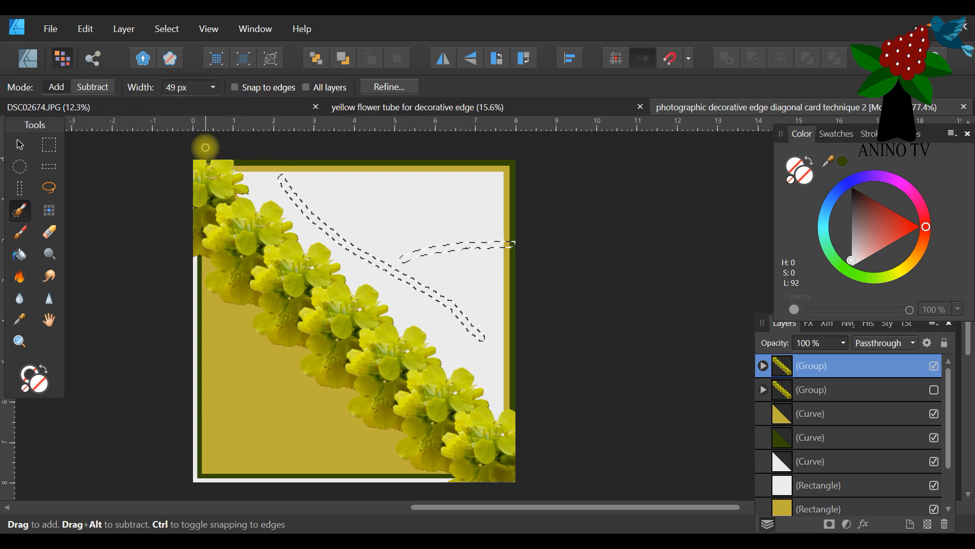
Set the Selection Brush width to 166 px and extend the selection over the whole area above the diagonal flowers.
{"action": "left_click", "coordinate": [214, 88]}
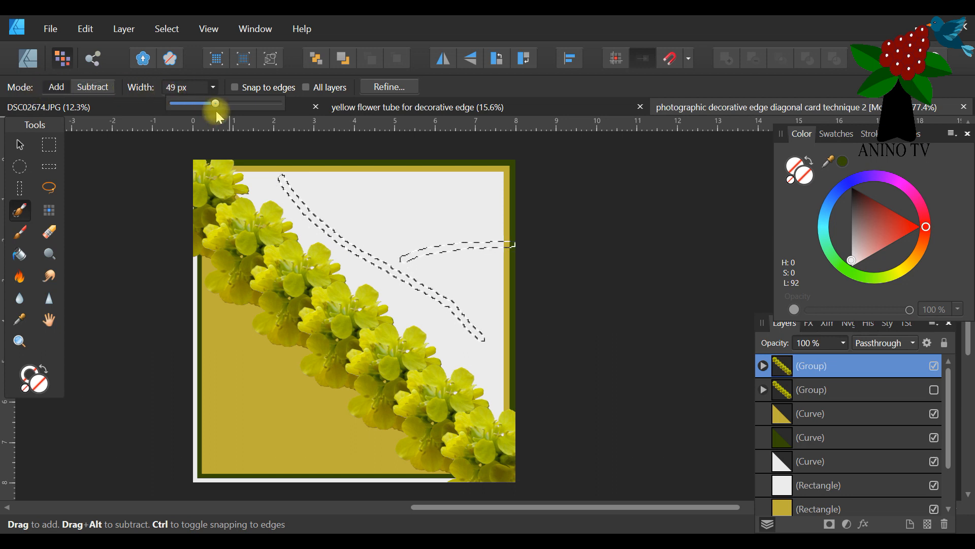
{"action": "left_click_drag", "start_coordinate": [216, 104], "coordinate": [231, 103]}
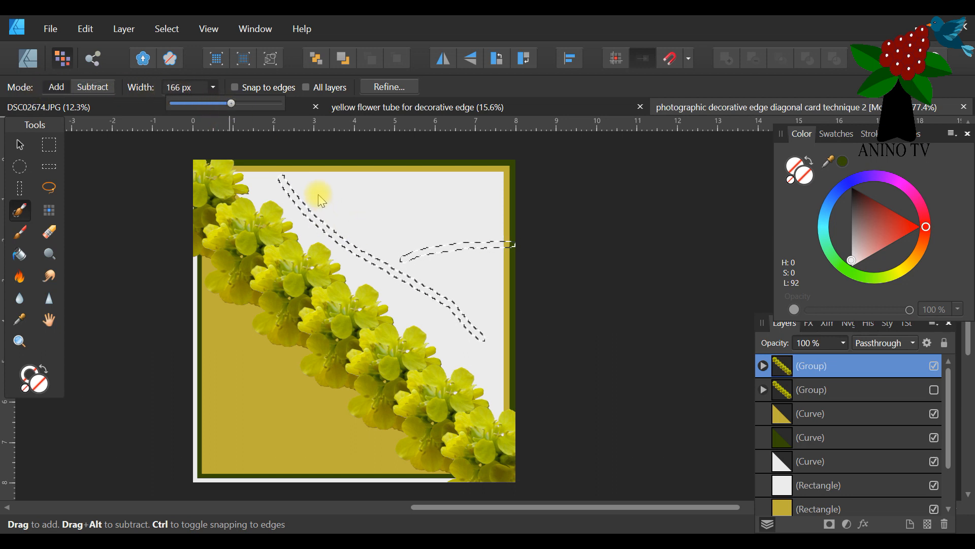
{"action": "mouse_move", "coordinate": [373, 192]}
{"action": "left_mouse_down"}
{"action": "mouse_move", "coordinate": [628, 255]}
{"action": "mouse_move", "coordinate": [321, 175]}
{"action": "mouse_move", "coordinate": [427, 166]}
{"action": "mouse_move", "coordinate": [470, 176]}
{"action": "mouse_move", "coordinate": [407, 177]}
{"action": "mouse_move", "coordinate": [489, 277]}
{"action": "mouse_move", "coordinate": [495, 191]}
{"action": "mouse_move", "coordinate": [521, 363]}
{"action": "mouse_move", "coordinate": [507, 182]}
{"action": "mouse_move", "coordinate": [522, 291]}
{"action": "mouse_move", "coordinate": [482, 256]}
{"action": "mouse_move", "coordinate": [475, 272]}
{"action": "mouse_move", "coordinate": [507, 389]}
{"action": "mouse_move", "coordinate": [499, 405]}
{"action": "mouse_move", "coordinate": [466, 345]}
{"action": "mouse_move", "coordinate": [241, 165]}
{"action": "mouse_move", "coordinate": [464, 190]}
{"action": "mouse_move", "coordinate": [419, 221]}
{"action": "mouse_move", "coordinate": [411, 255]}
{"action": "mouse_move", "coordinate": [297, 173]}
{"action": "mouse_move", "coordinate": [510, 355]}
{"action": "mouse_move", "coordinate": [517, 328]}
{"action": "mouse_move", "coordinate": [328, 178]}
{"action": "mouse_move", "coordinate": [414, 309]}
{"action": "left_mouse_up"}
{"action": "mouse_move", "coordinate": [419, 266]}
{"action": "left_mouse_down"}
{"action": "mouse_move", "coordinate": [381, 189]}
{"action": "mouse_move", "coordinate": [481, 257]}
{"action": "left_mouse_up"}
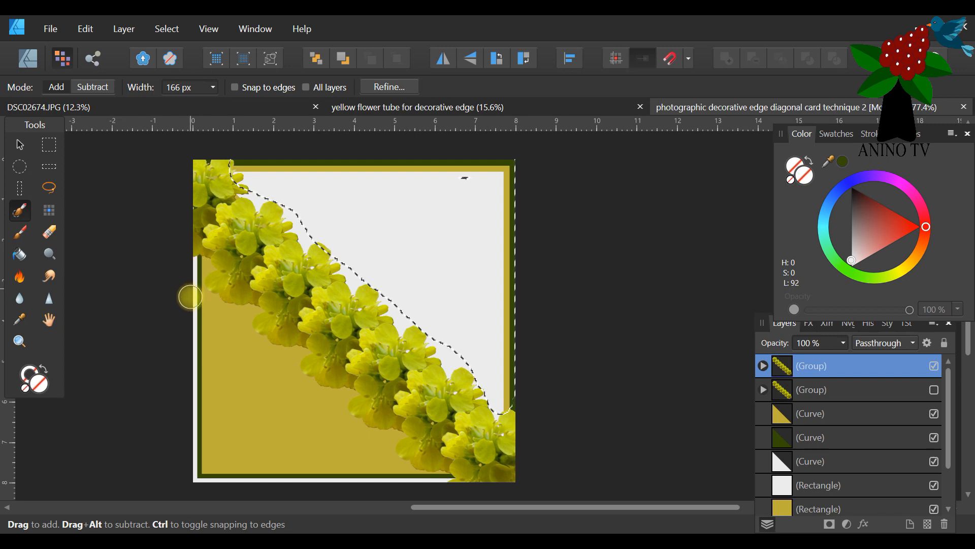
Add the golden yellow triangle area below the diagonal flowers to the selection with the Selection Brush.
{"action": "mouse_move", "coordinate": [195, 273]}
{"action": "left_mouse_down"}
{"action": "mouse_move", "coordinate": [226, 399]}
{"action": "mouse_move", "coordinate": [322, 520]}
{"action": "left_mouse_up"}
{"action": "left_click_drag", "start_coordinate": [200, 308], "coordinate": [346, 426]}
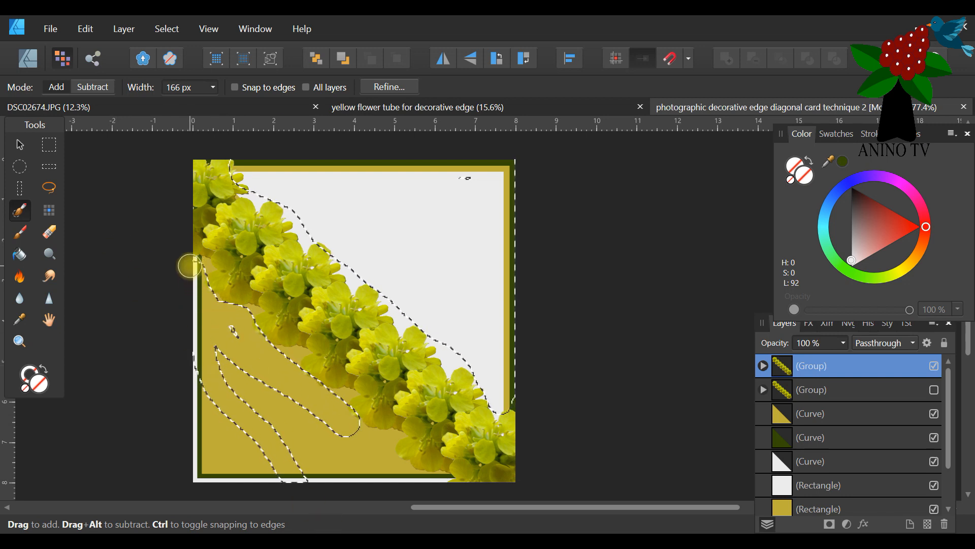
{"action": "left_click_drag", "start_coordinate": [203, 274], "coordinate": [236, 459]}
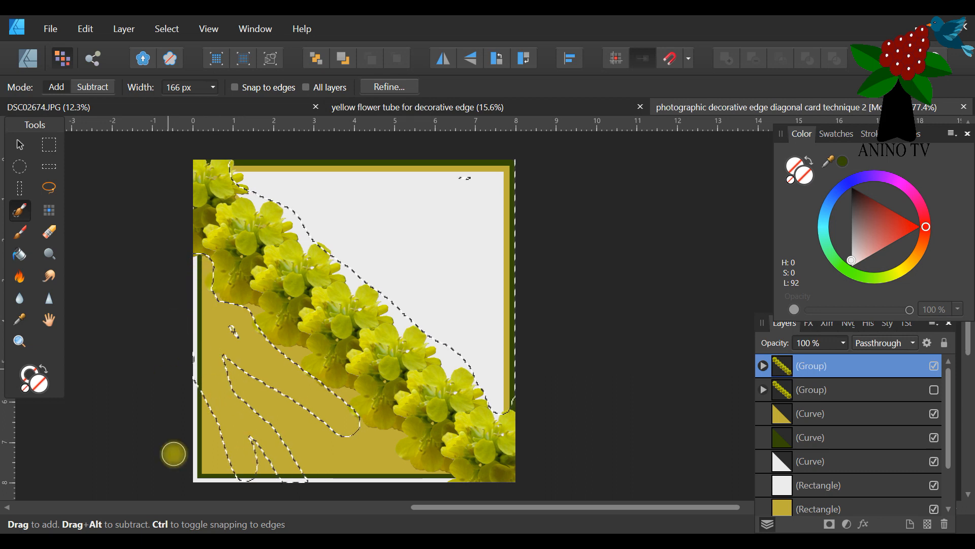
{"action": "mouse_move", "coordinate": [223, 328]}
{"action": "left_mouse_down"}
{"action": "mouse_move", "coordinate": [252, 341]}
{"action": "mouse_move", "coordinate": [220, 340]}
{"action": "left_mouse_up"}
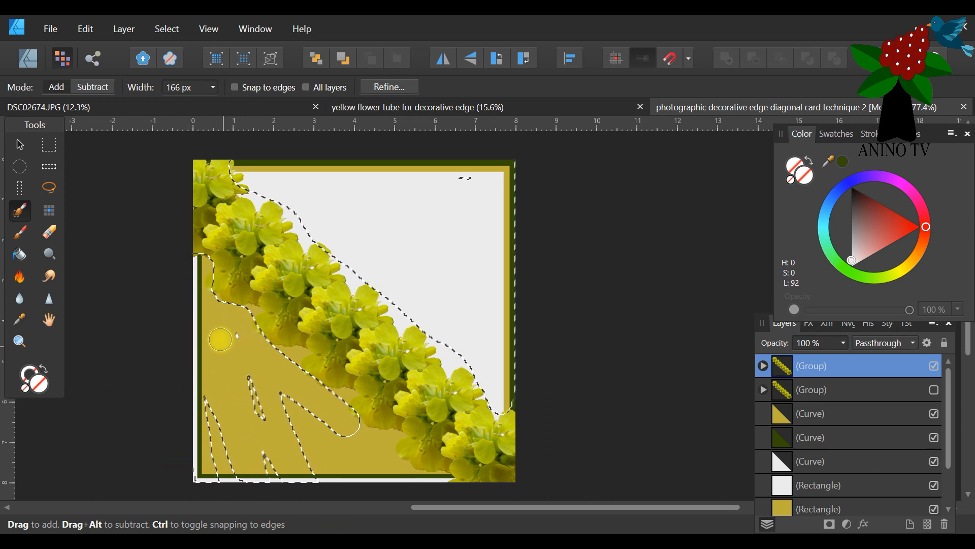
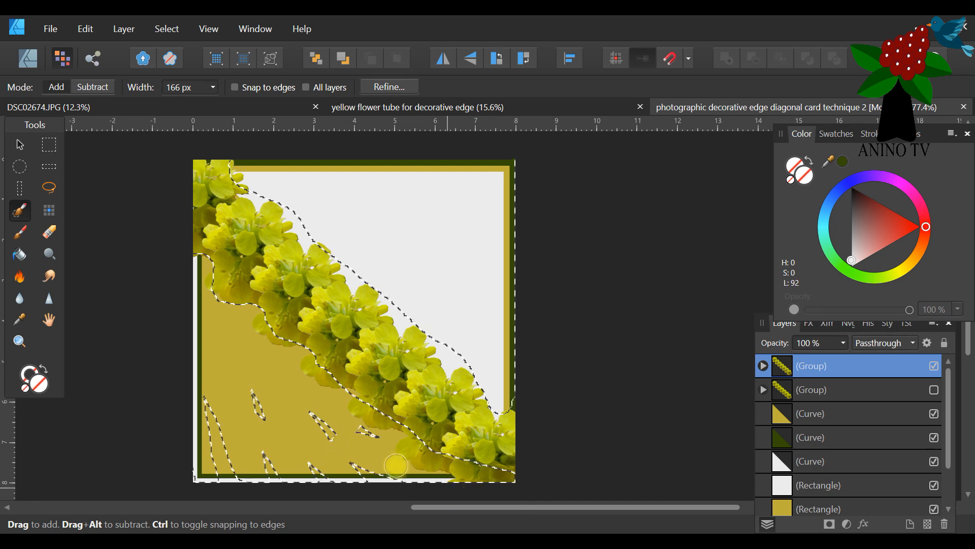
Brush over the unselected slivers in the golden yellow triangle so the whole area below the flowers is selected.
{"action": "mouse_move", "coordinate": [425, 475]}
{"action": "left_mouse_down"}
{"action": "mouse_move", "coordinate": [166, 422]}
{"action": "mouse_move", "coordinate": [203, 451]}
{"action": "left_mouse_up"}
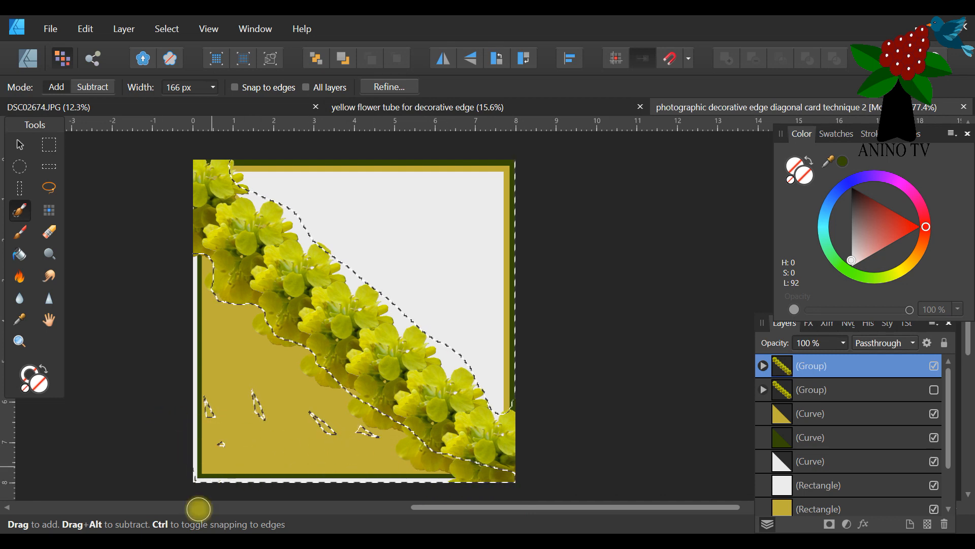
{"action": "mouse_move", "coordinate": [187, 504]}
{"action": "left_mouse_down"}
{"action": "mouse_move", "coordinate": [218, 410]}
{"action": "mouse_move", "coordinate": [212, 364]}
{"action": "mouse_move", "coordinate": [252, 399]}
{"action": "left_mouse_up"}
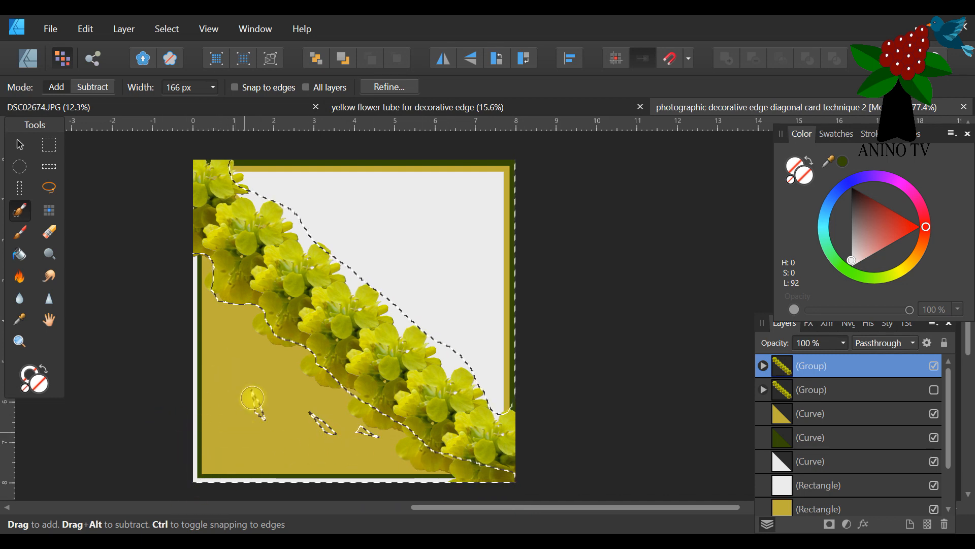
{"action": "left_click_drag", "start_coordinate": [416, 453], "coordinate": [272, 410]}
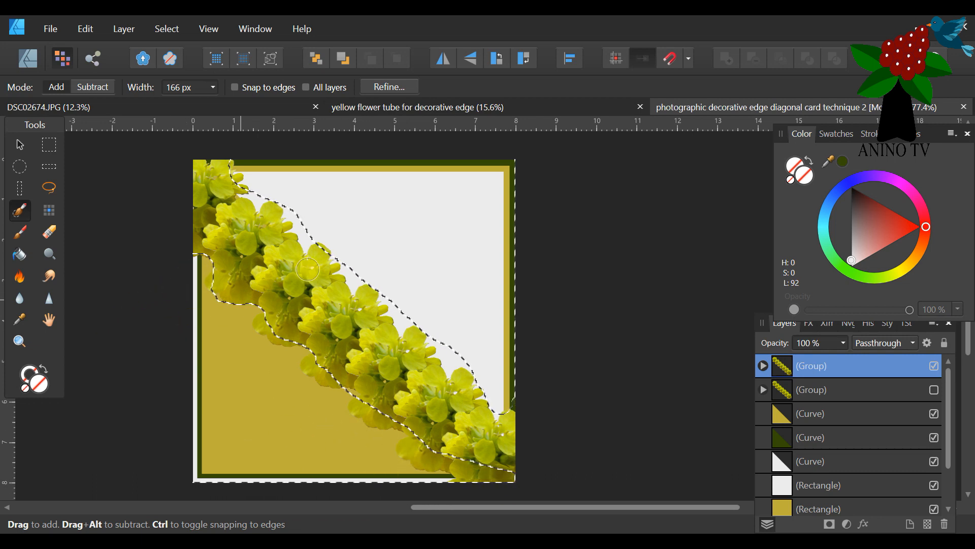
Set the Selection Brush width to 14 px and switch the brush to subtract mode.
{"action": "left_click", "coordinate": [201, 89]}
{"action": "left_click", "coordinate": [213, 88]}
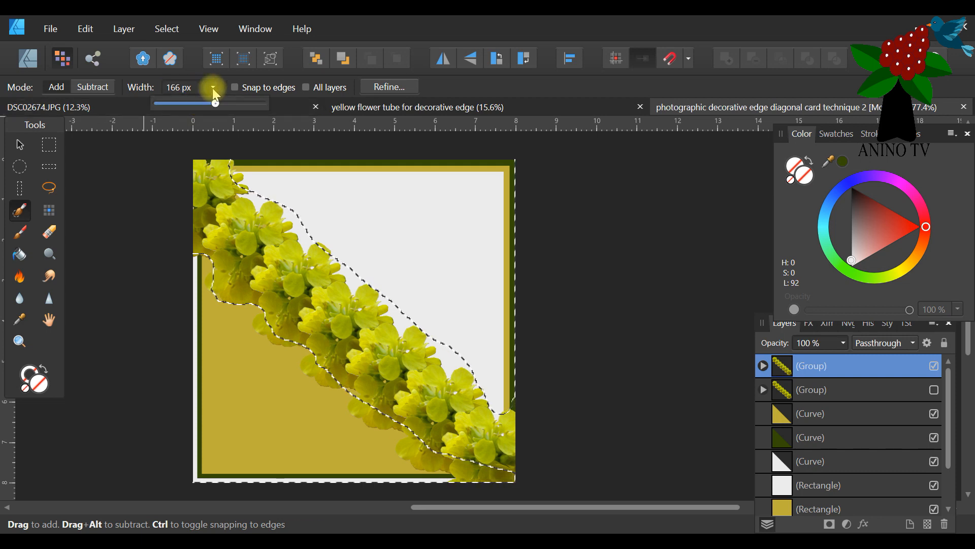
{"action": "left_click", "coordinate": [172, 102]}
{"action": "left_click_drag", "start_coordinate": [172, 103], "coordinate": [169, 102]}
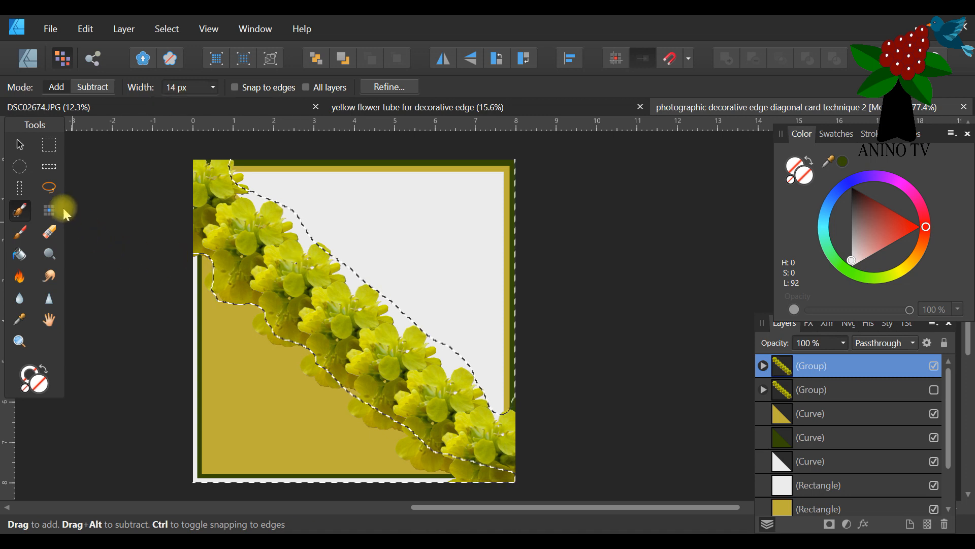
{"action": "left_click", "coordinate": [93, 87]}
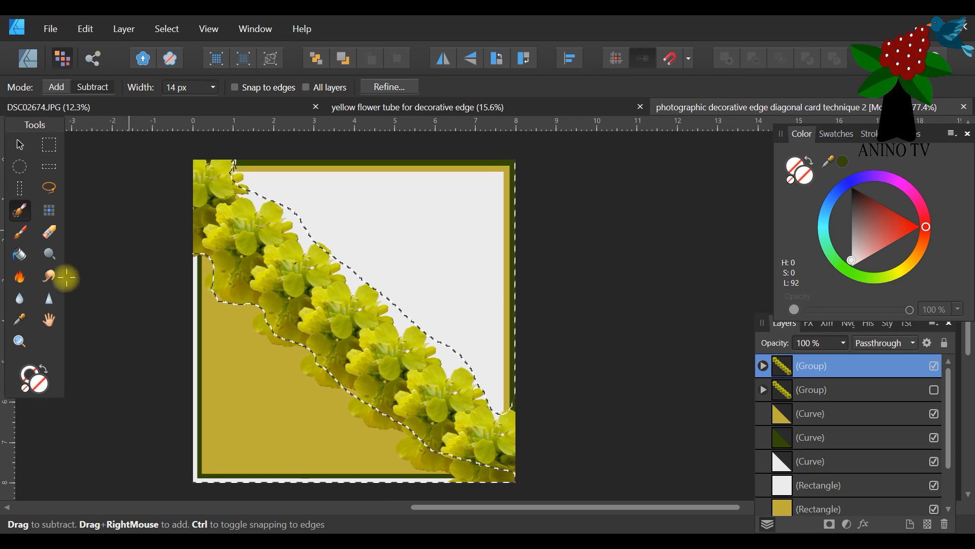
Refine the selection edge around the topmost flower with the Selection Brush, subtracting its petals and adding the background between them.
{"action": "left_click", "coordinate": [19, 341]}
{"action": "left_click", "coordinate": [235, 160]}
{"action": "left_click", "coordinate": [237, 159]}
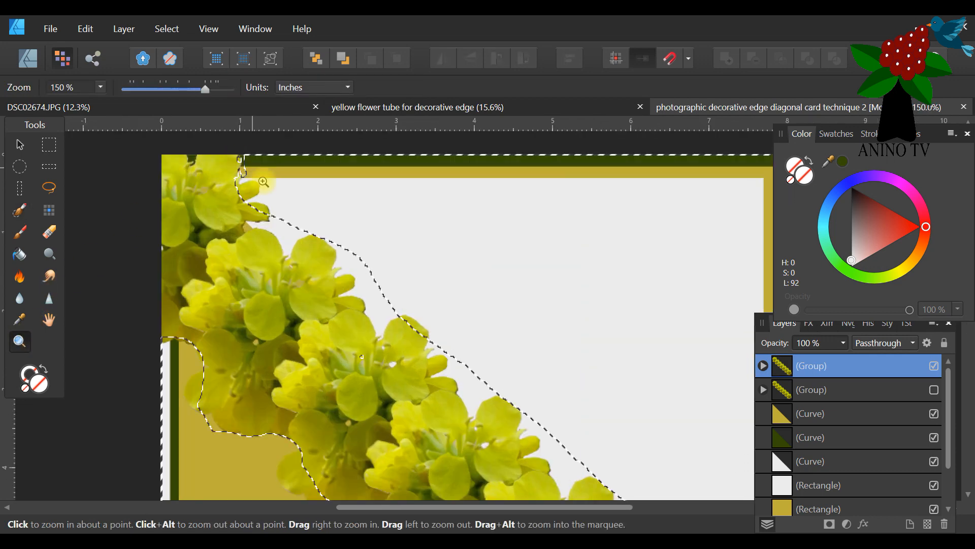
{"action": "left_click", "coordinate": [19, 211]}
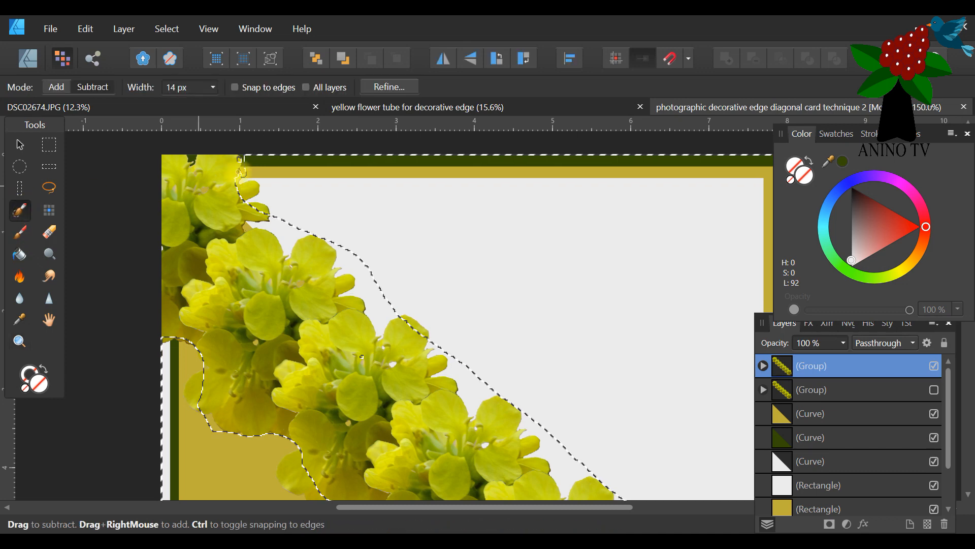
{"action": "left_click_drag", "start_coordinate": [236, 156], "coordinate": [240, 180]}
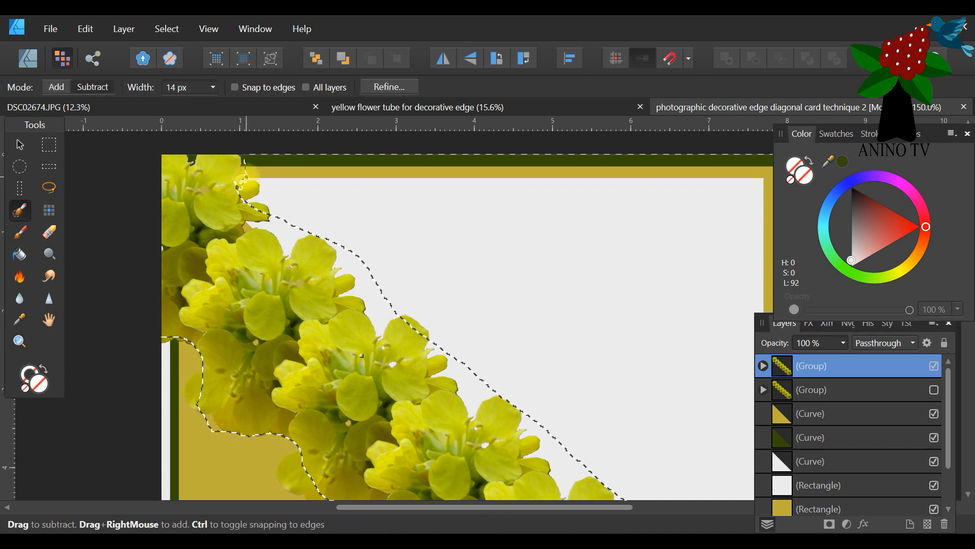
{"action": "left_click", "coordinate": [85, 87]}
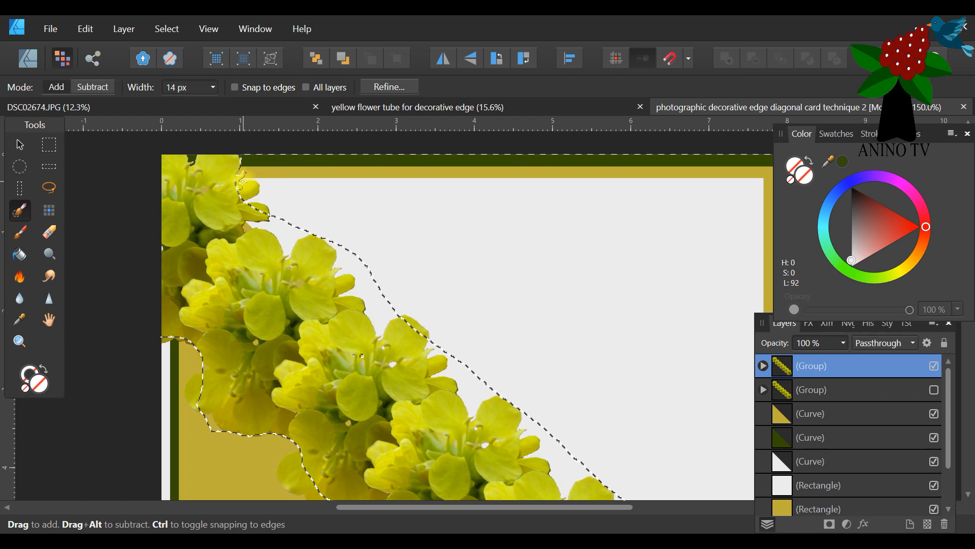
{"action": "left_click", "coordinate": [92, 87]}
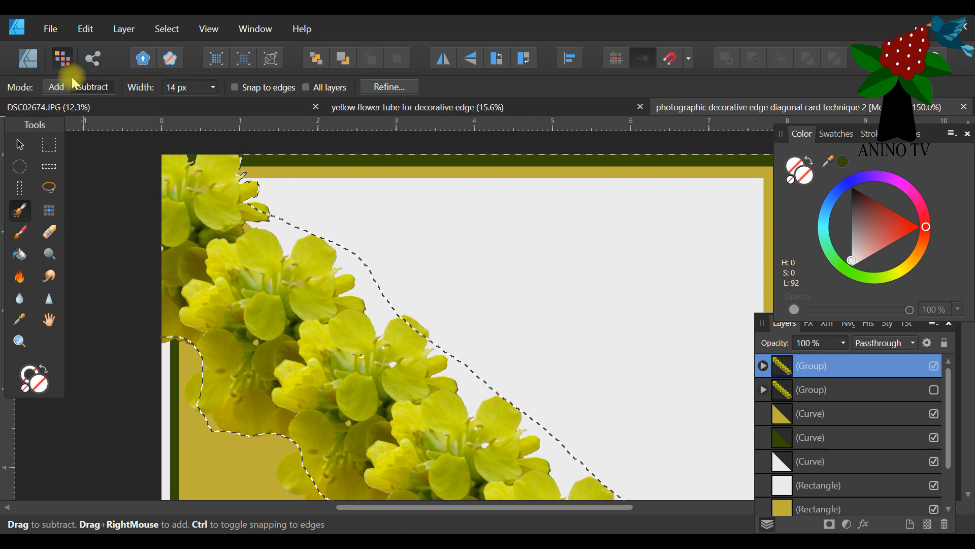
{"action": "left_click", "coordinate": [59, 88]}
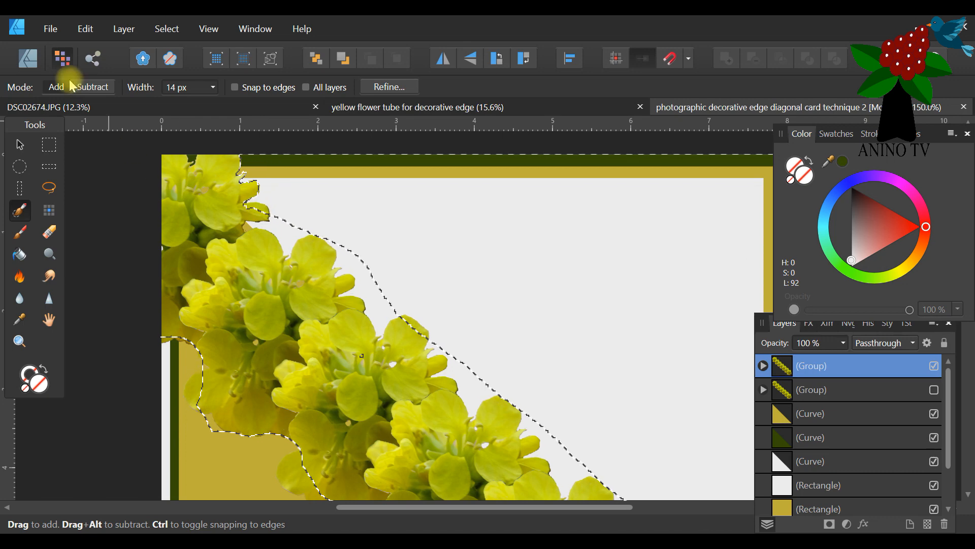
{"action": "left_click", "coordinate": [83, 88]}
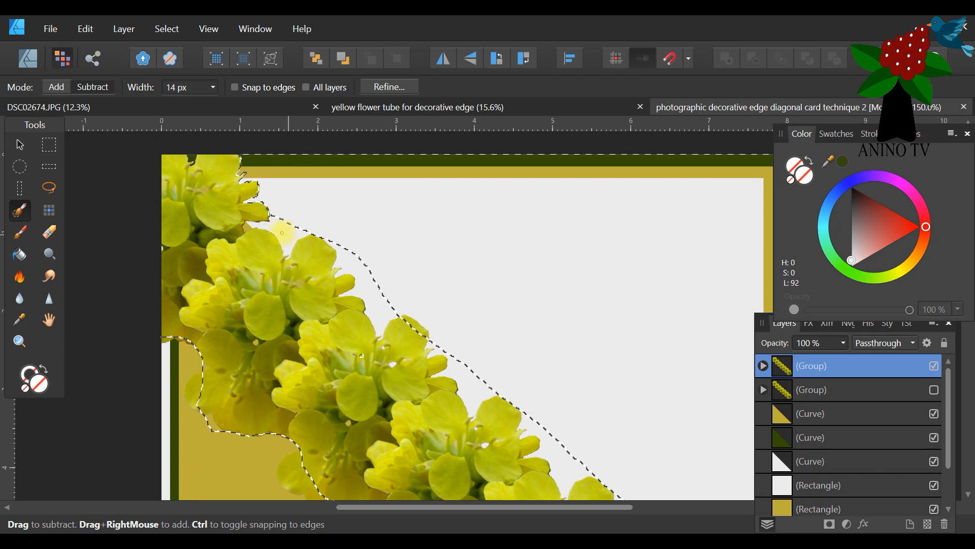
Add the grey gap between the first and second flowers to the selection and trim it along the second flower's upper petals.
{"action": "left_click", "coordinate": [58, 85]}
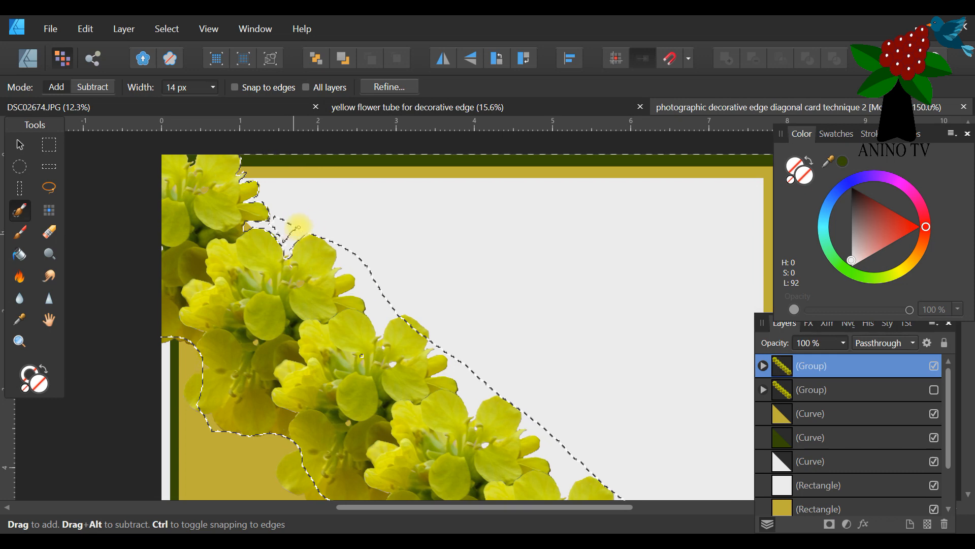
{"action": "left_click_drag", "start_coordinate": [304, 225], "coordinate": [284, 243]}
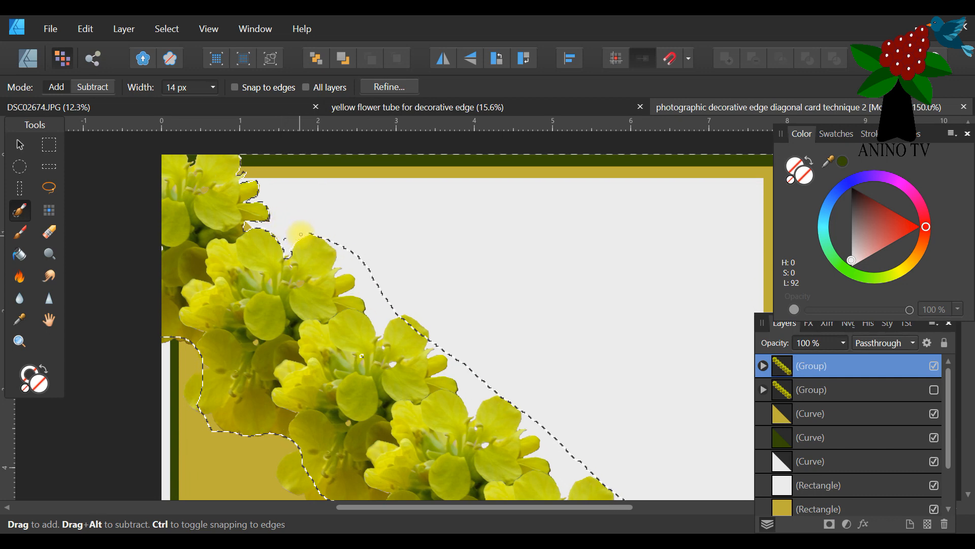
{"action": "left_click_drag", "start_coordinate": [310, 233], "coordinate": [314, 234]}
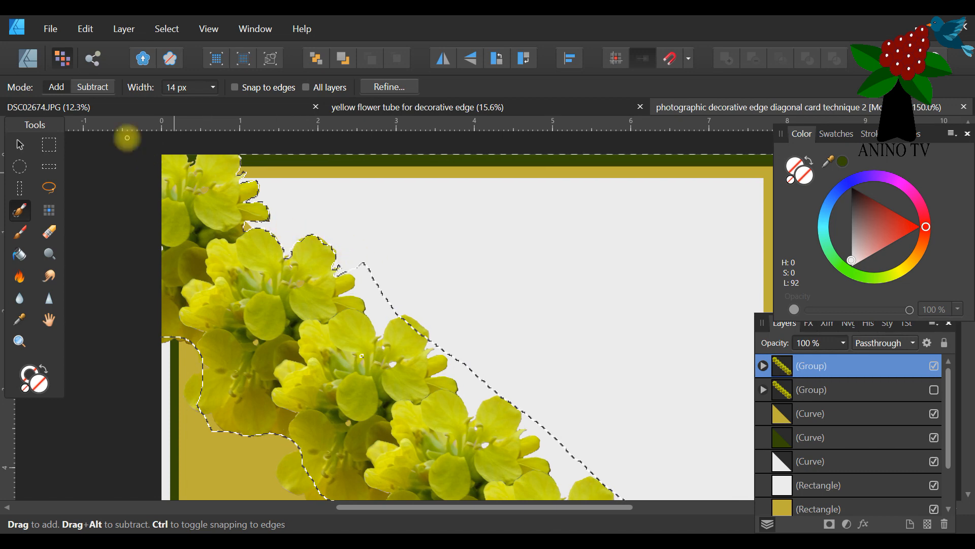
{"action": "left_click", "coordinate": [93, 87]}
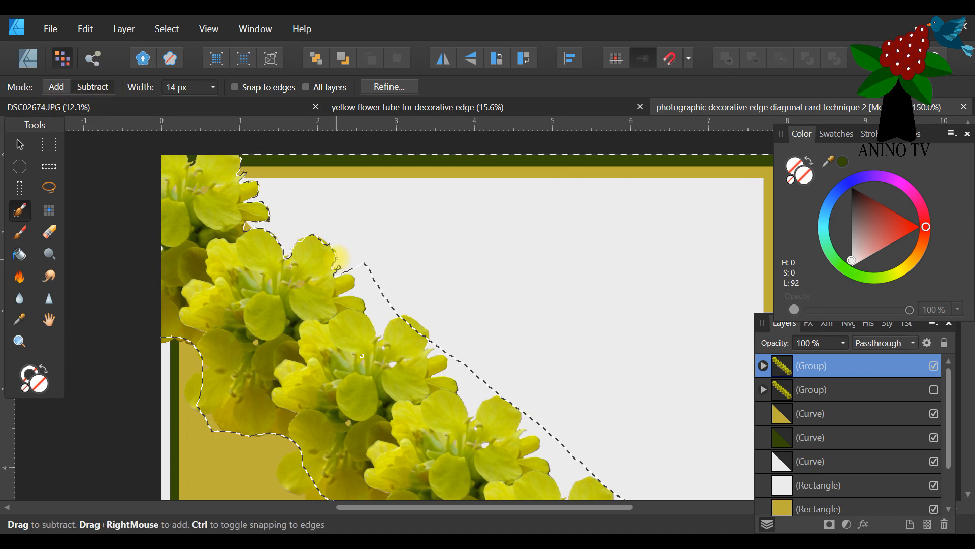
{"action": "left_click_drag", "start_coordinate": [336, 253], "coordinate": [319, 238]}
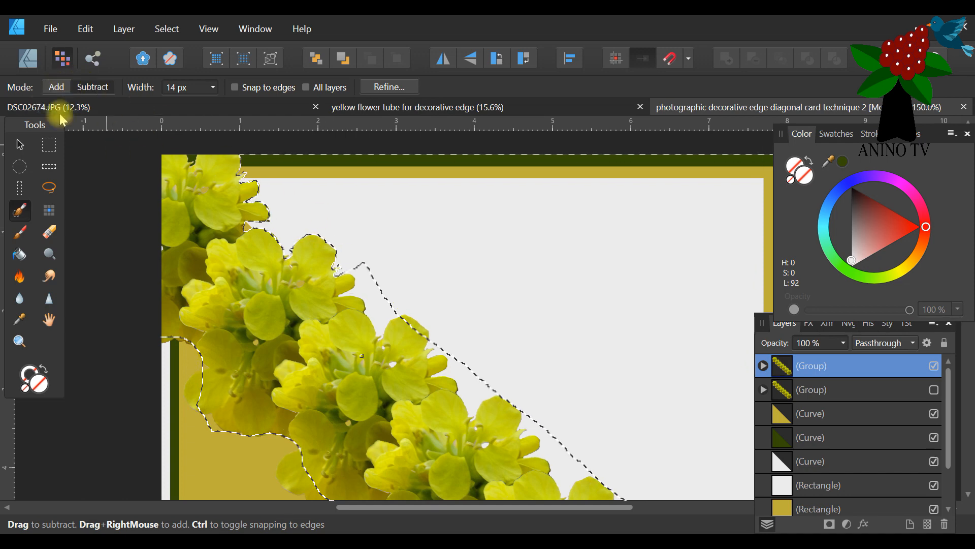
Extend the selection into the grey gap between the second and third flowers, alternating add and subtract strokes to follow the petals.
{"action": "left_click", "coordinate": [56, 87]}
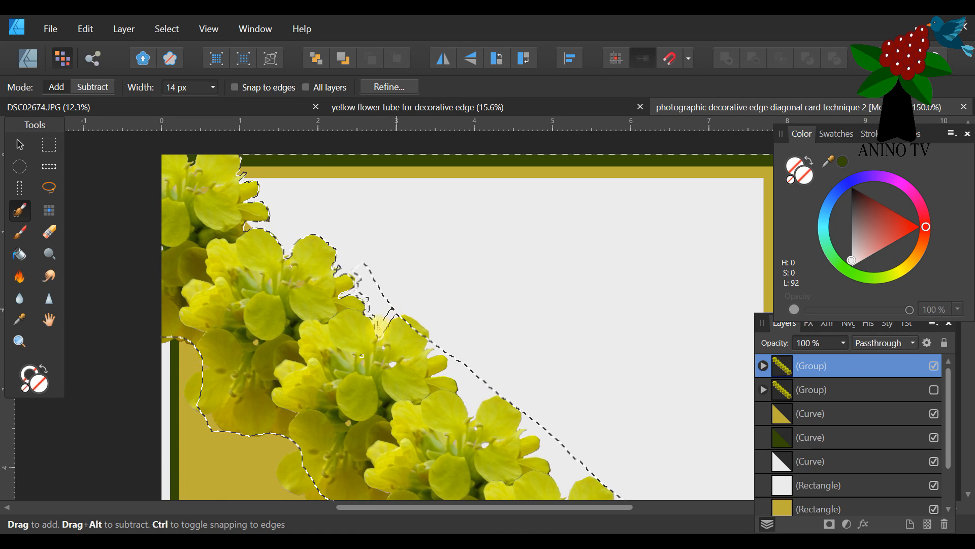
{"action": "left_click", "coordinate": [80, 94]}
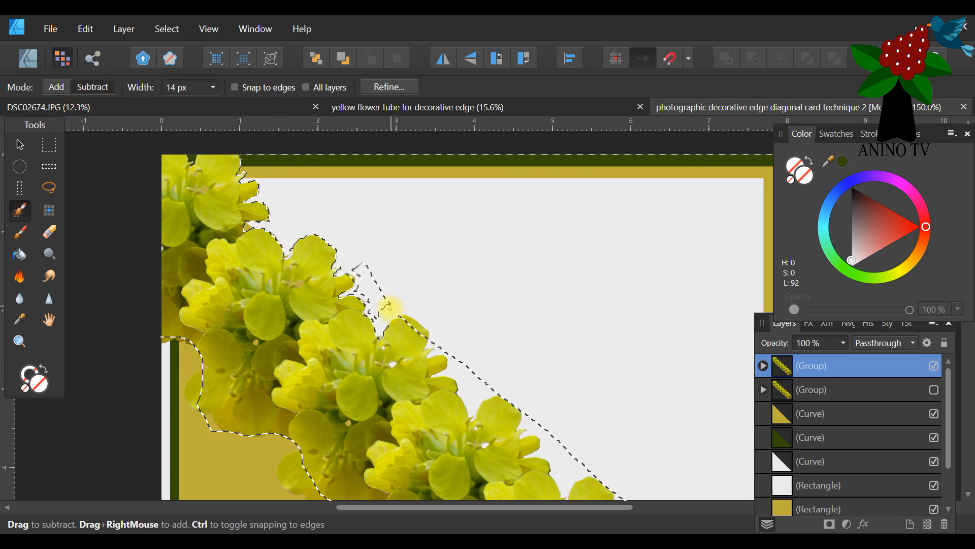
{"action": "left_click", "coordinate": [56, 87]}
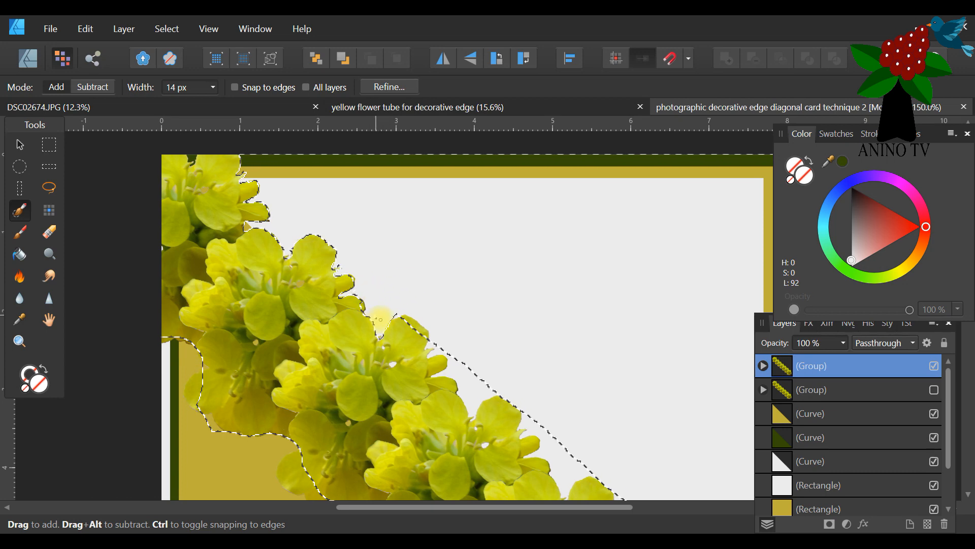
{"action": "left_click", "coordinate": [93, 87]}
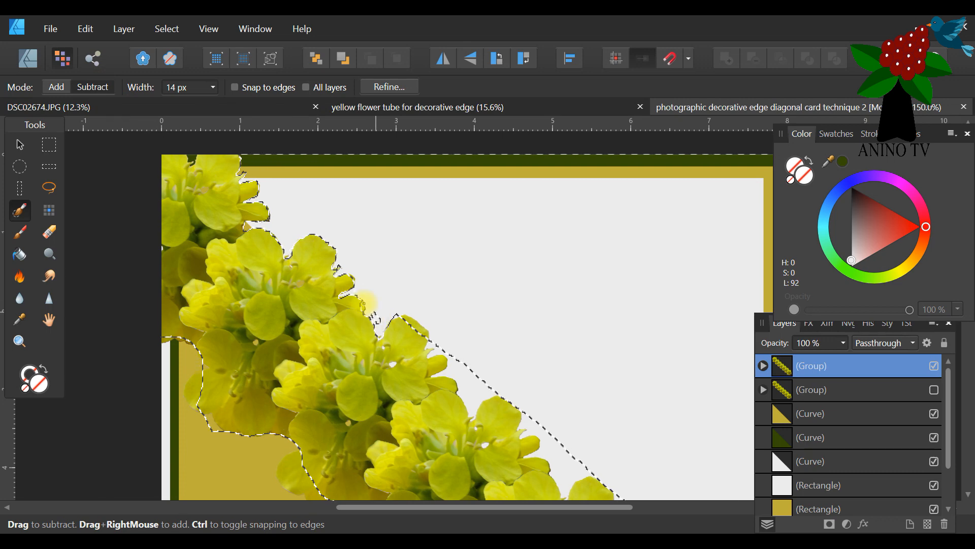
{"action": "left_click", "coordinate": [60, 86]}
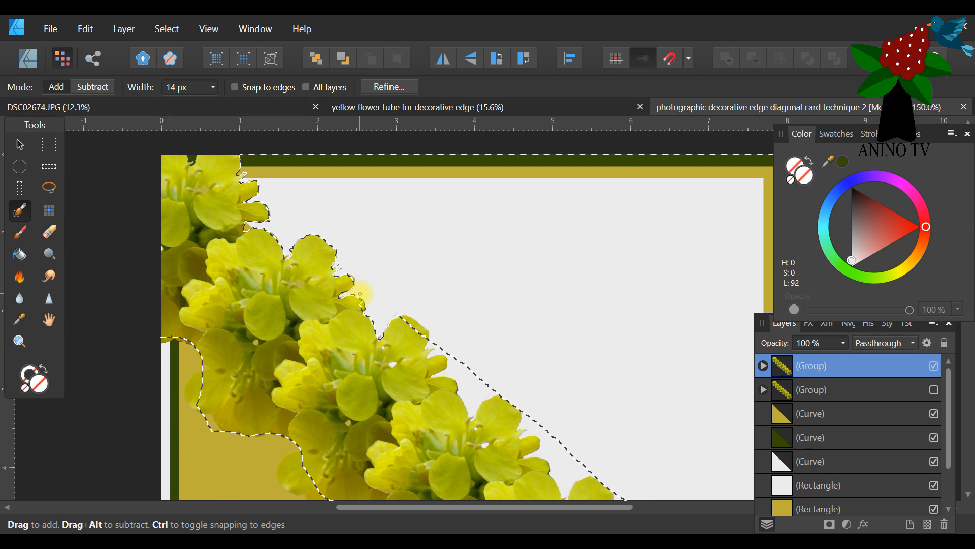
{"action": "left_click", "coordinate": [93, 86]}
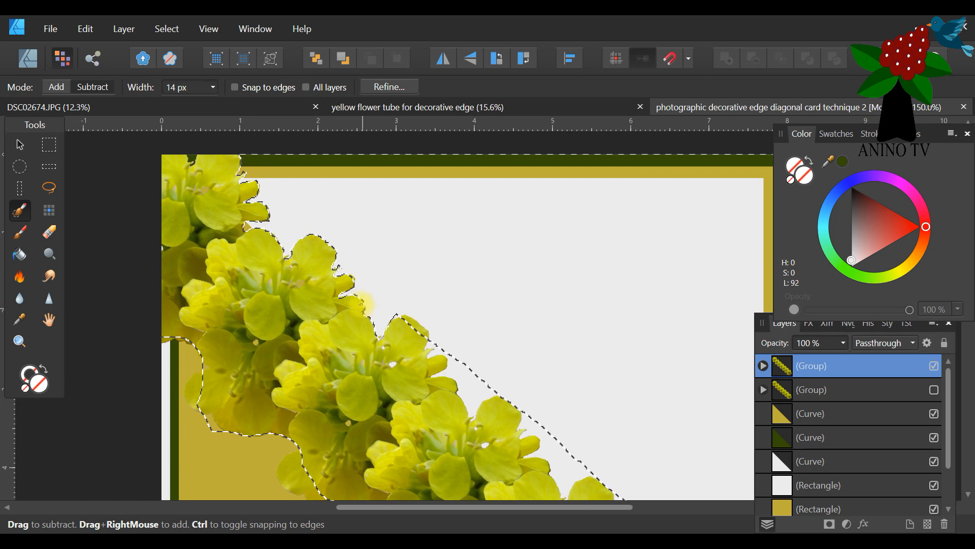
{"action": "left_click", "coordinate": [57, 87]}
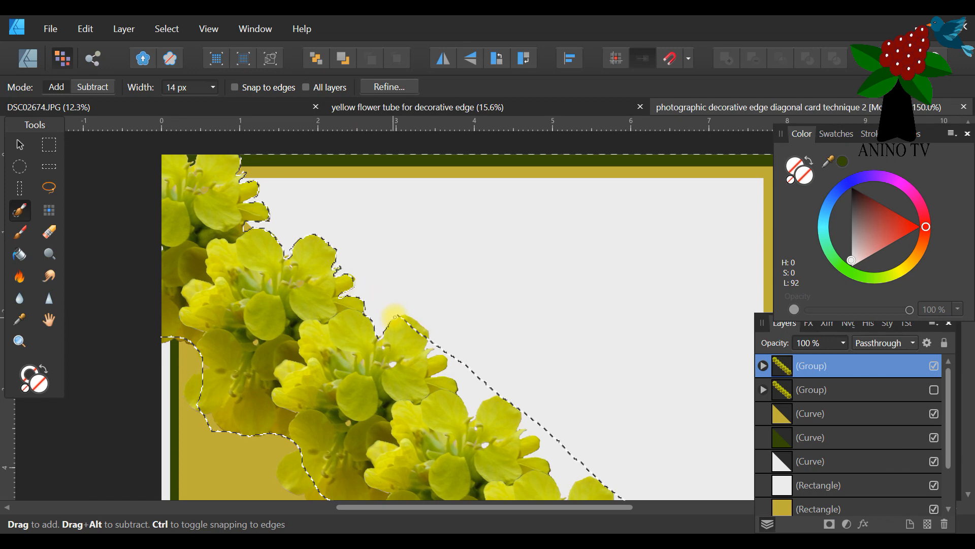
Subtract the third flower's upper petal from the selection and brush the grey gap before the fourth flower to follow the petal edges.
{"action": "left_click", "coordinate": [93, 87]}
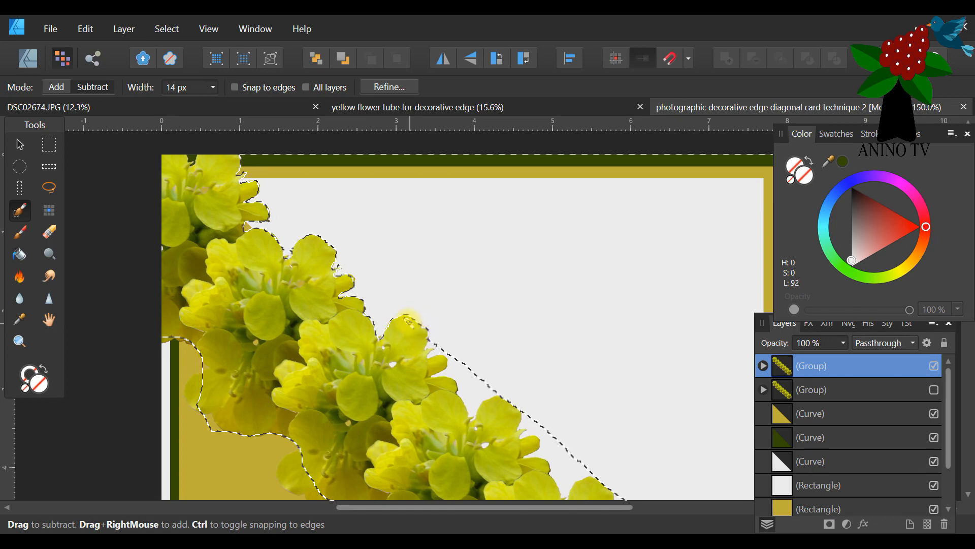
{"action": "left_click", "coordinate": [56, 87]}
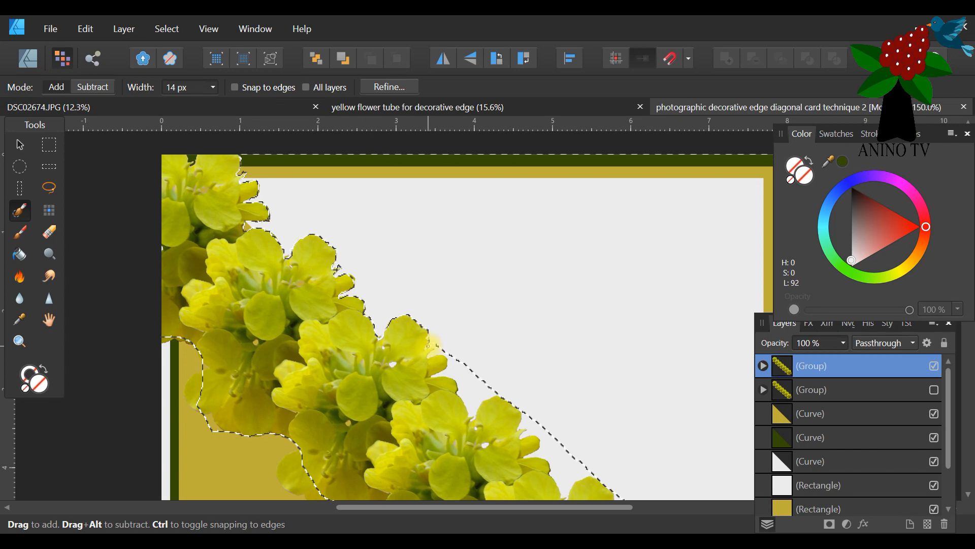
{"action": "mouse_move", "coordinate": [436, 347]}
{"action": "left_mouse_down"}
{"action": "mouse_move", "coordinate": [429, 356]}
{"action": "mouse_move", "coordinate": [449, 355]}
{"action": "left_mouse_up"}
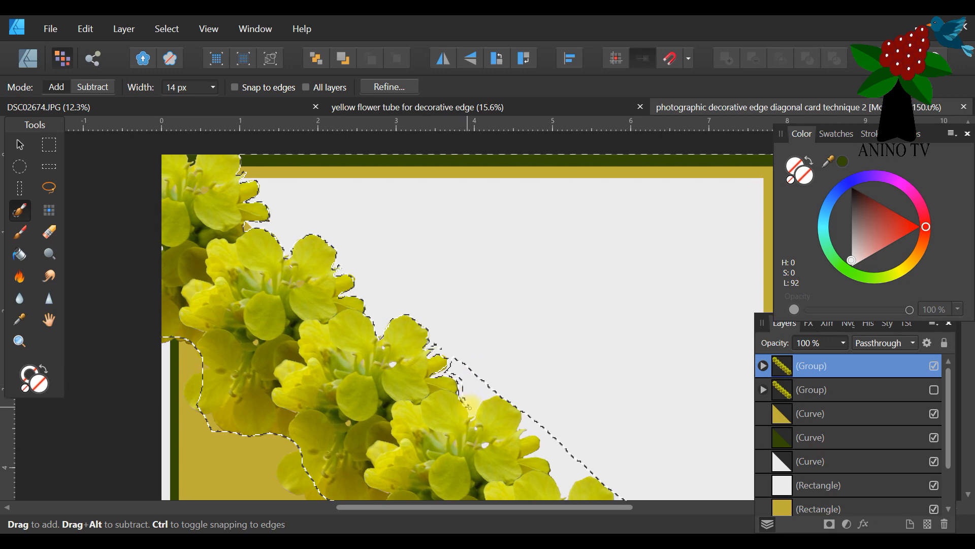
{"action": "left_click_drag", "start_coordinate": [473, 415], "coordinate": [482, 399]}
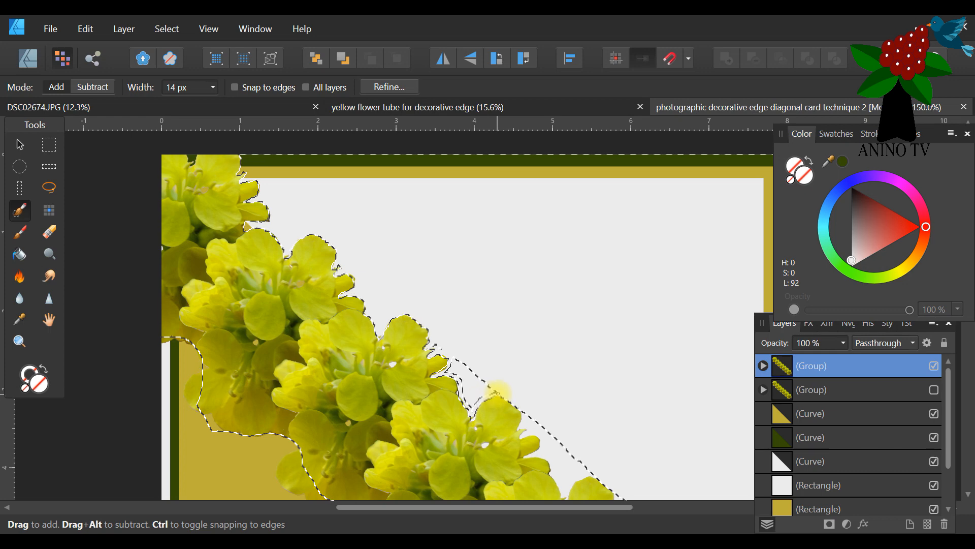
{"action": "left_click", "coordinate": [92, 87]}
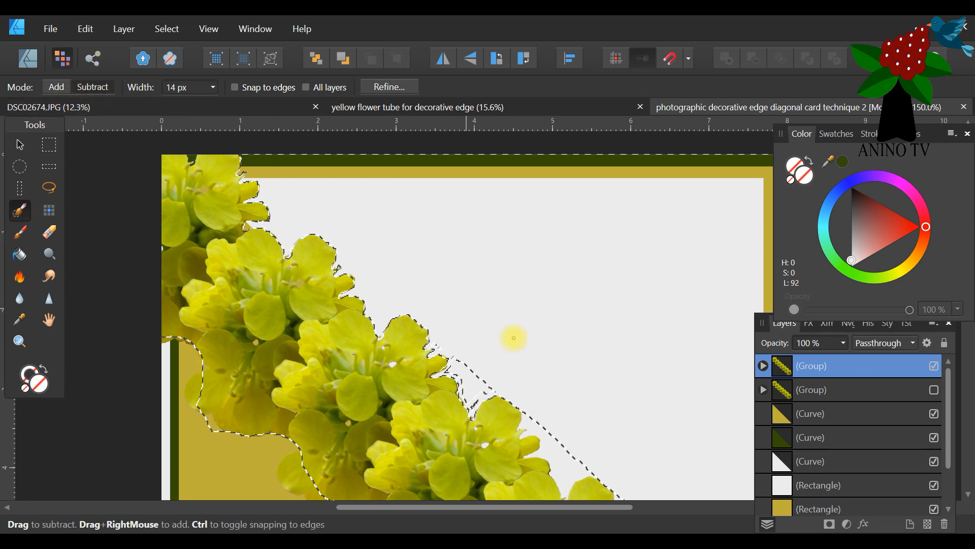
{"action": "mouse_move", "coordinate": [477, 395]}
{"action": "left_mouse_down"}
{"action": "mouse_move", "coordinate": [473, 408]}
{"action": "mouse_move", "coordinate": [482, 395]}
{"action": "left_mouse_up"}
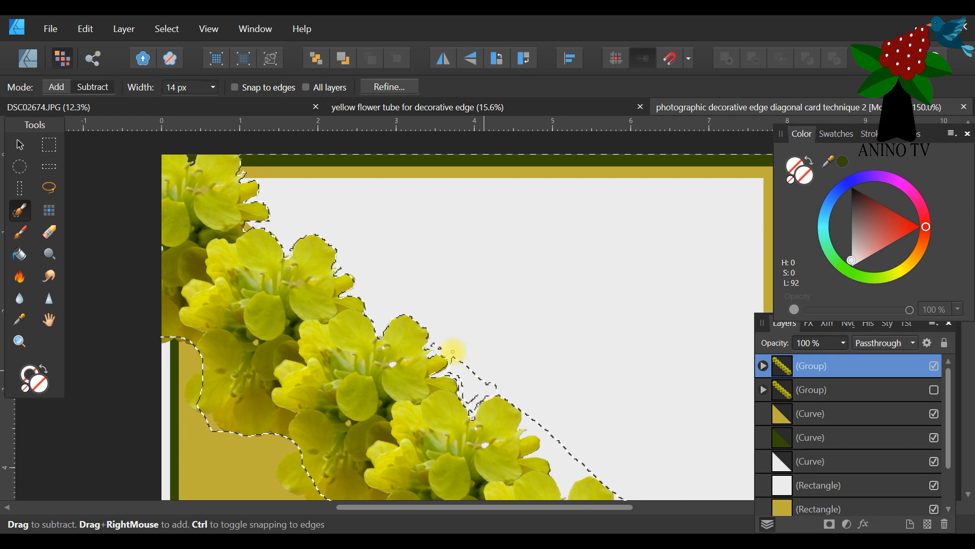
{"action": "left_click", "coordinate": [57, 87]}
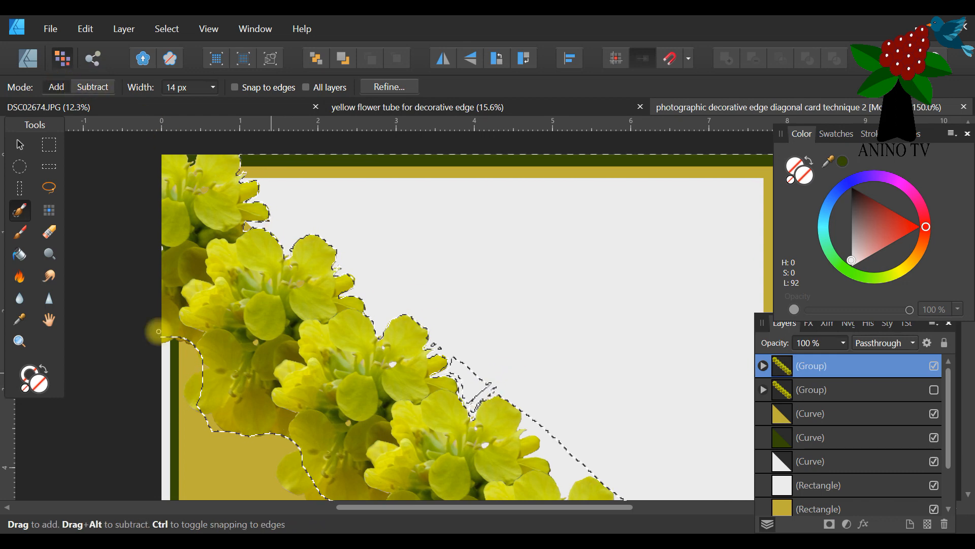
Trim the selection along the third flower's outer petals with the Selection Brush, subtracting the petal edge and switching back to Add mode.
{"action": "left_click", "coordinate": [19, 341]}
{"action": "left_click", "coordinate": [491, 426]}
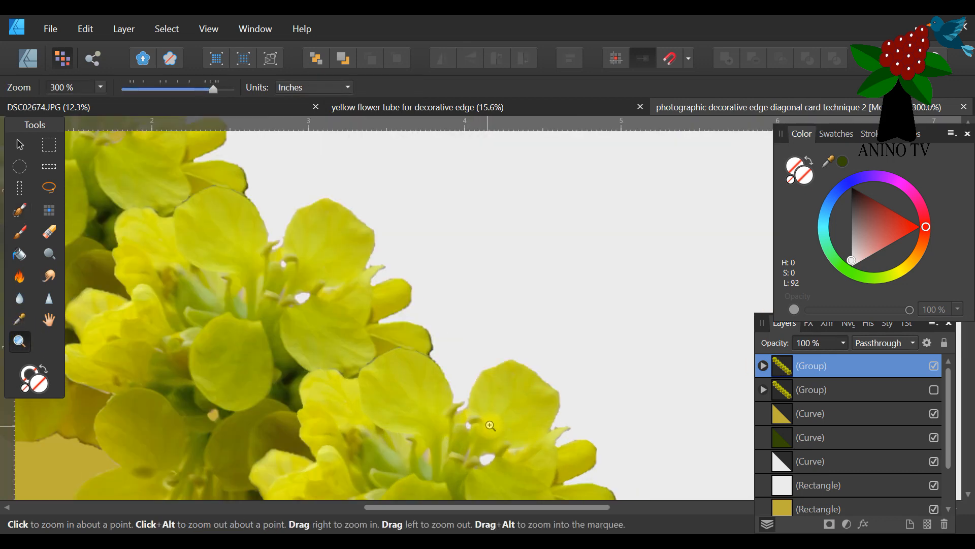
{"action": "left_click", "coordinate": [492, 425]}
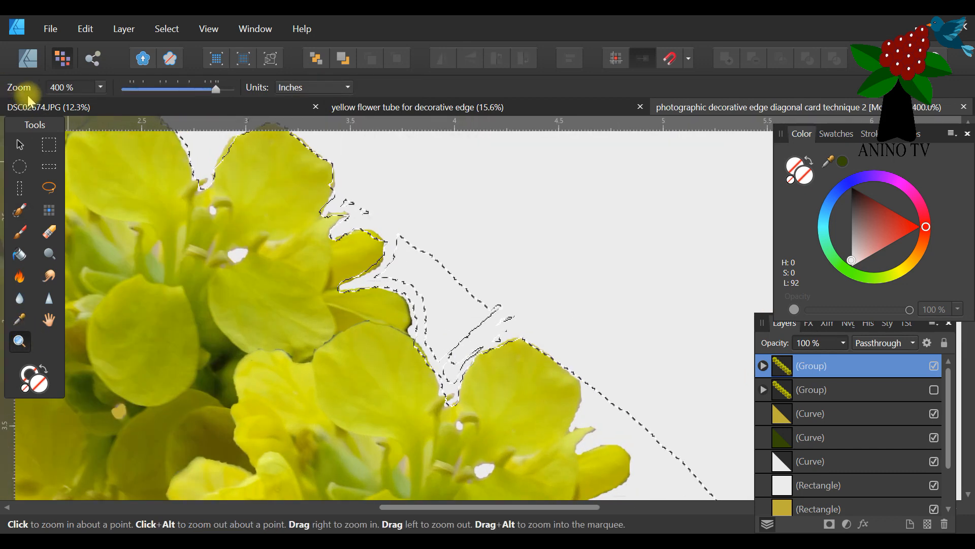
{"action": "left_click", "coordinate": [20, 210]}
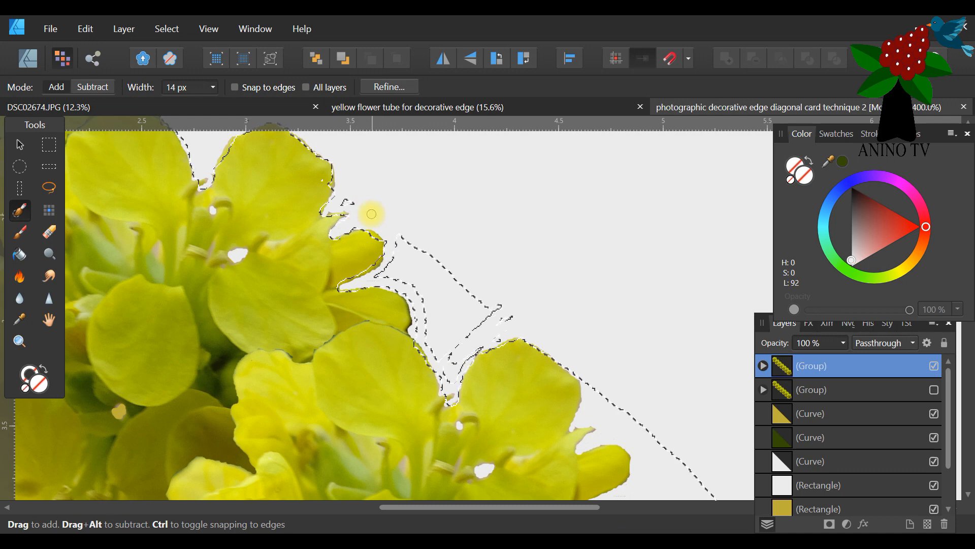
{"action": "left_click", "coordinate": [92, 87]}
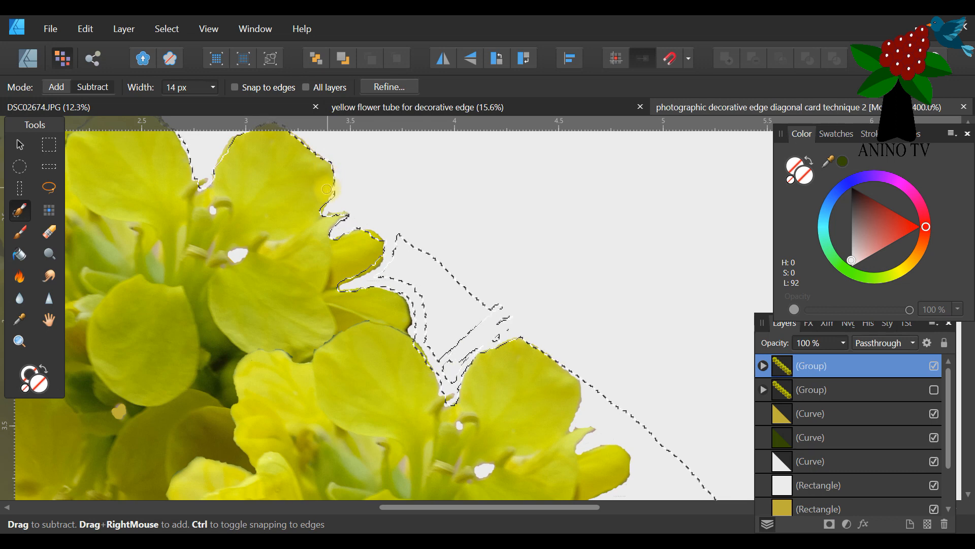
{"action": "left_click", "coordinate": [56, 86]}
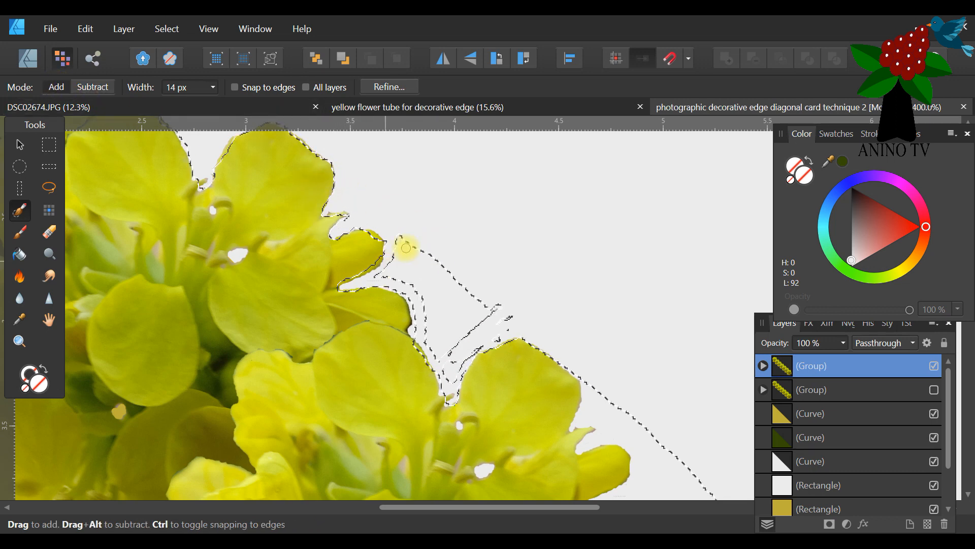
Fill the remaining grey gap between the third and fourth flowers and extend the selection along the fourth flower's outer upper petal.
{"action": "mouse_move", "coordinate": [403, 233]}
{"action": "left_mouse_down"}
{"action": "mouse_move", "coordinate": [400, 268]}
{"action": "mouse_move", "coordinate": [407, 234]}
{"action": "mouse_move", "coordinate": [394, 267]}
{"action": "mouse_move", "coordinate": [374, 279]}
{"action": "mouse_move", "coordinate": [404, 241]}
{"action": "mouse_move", "coordinate": [395, 276]}
{"action": "mouse_move", "coordinate": [421, 304]}
{"action": "mouse_move", "coordinate": [431, 344]}
{"action": "mouse_move", "coordinate": [440, 357]}
{"action": "mouse_move", "coordinate": [448, 350]}
{"action": "mouse_move", "coordinate": [450, 380]}
{"action": "mouse_move", "coordinate": [510, 326]}
{"action": "mouse_move", "coordinate": [506, 317]}
{"action": "mouse_move", "coordinate": [500, 338]}
{"action": "mouse_move", "coordinate": [479, 325]}
{"action": "mouse_move", "coordinate": [483, 317]}
{"action": "mouse_move", "coordinate": [468, 334]}
{"action": "left_mouse_up"}
{"action": "mouse_move", "coordinate": [445, 376]}
{"action": "left_mouse_down"}
{"action": "mouse_move", "coordinate": [449, 335]}
{"action": "mouse_move", "coordinate": [475, 309]}
{"action": "mouse_move", "coordinate": [460, 279]}
{"action": "mouse_move", "coordinate": [428, 261]}
{"action": "mouse_move", "coordinate": [431, 282]}
{"action": "mouse_move", "coordinate": [412, 248]}
{"action": "mouse_move", "coordinate": [410, 274]}
{"action": "mouse_move", "coordinate": [402, 271]}
{"action": "mouse_move", "coordinate": [417, 247]}
{"action": "mouse_move", "coordinate": [438, 273]}
{"action": "mouse_move", "coordinate": [430, 293]}
{"action": "mouse_move", "coordinate": [442, 267]}
{"action": "mouse_move", "coordinate": [441, 318]}
{"action": "mouse_move", "coordinate": [460, 279]}
{"action": "mouse_move", "coordinate": [464, 325]}
{"action": "mouse_move", "coordinate": [475, 305]}
{"action": "mouse_move", "coordinate": [486, 311]}
{"action": "mouse_move", "coordinate": [463, 286]}
{"action": "mouse_move", "coordinate": [437, 342]}
{"action": "left_mouse_up"}
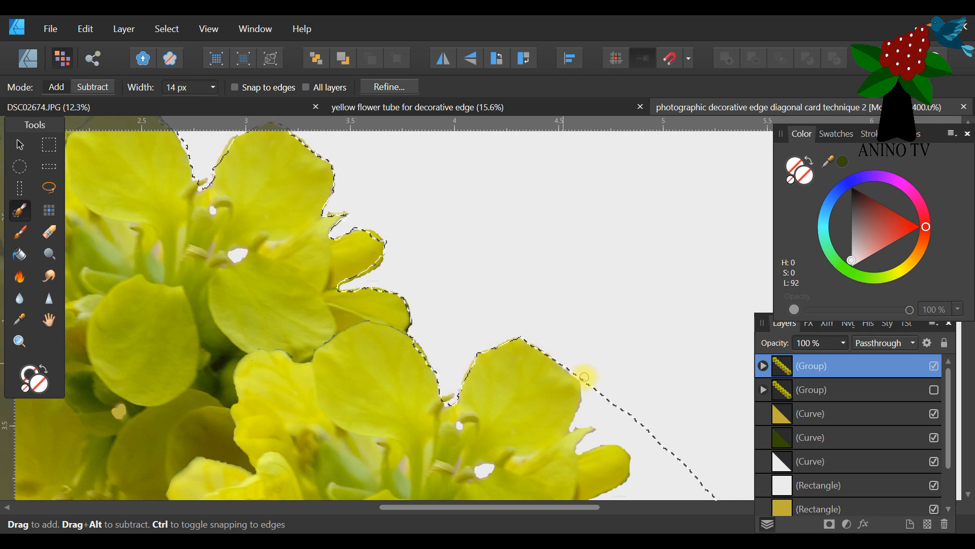
{"action": "mouse_move", "coordinate": [580, 416]}
{"action": "left_mouse_down"}
{"action": "mouse_move", "coordinate": [599, 430]}
{"action": "mouse_move", "coordinate": [580, 448]}
{"action": "mouse_move", "coordinate": [623, 442]}
{"action": "mouse_move", "coordinate": [637, 463]}
{"action": "mouse_move", "coordinate": [631, 439]}
{"action": "mouse_move", "coordinate": [592, 414]}
{"action": "mouse_move", "coordinate": [610, 408]}
{"action": "mouse_move", "coordinate": [631, 436]}
{"action": "mouse_move", "coordinate": [593, 413]}
{"action": "left_mouse_up"}
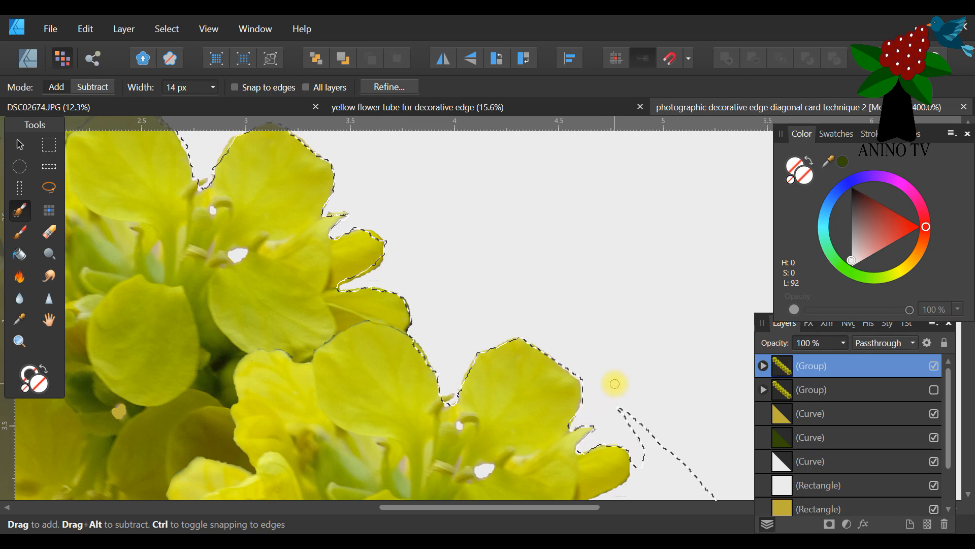
Extend the selection around the fourth flower's small side petals and along the grey gap up to the fifth flower's upper petal.
{"action": "scroll", "coordinate": [605, 322], "scroll_direction": "down", "scroll_amount": 5}
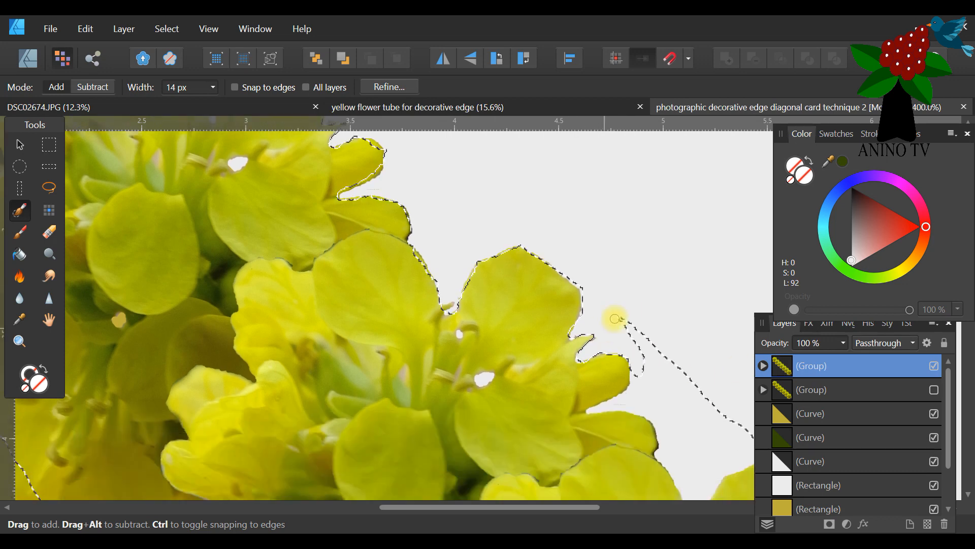
{"action": "scroll", "coordinate": [651, 308], "scroll_direction": "down", "scroll_amount": 2}
{"action": "left_click_drag", "start_coordinate": [583, 507], "coordinate": [724, 506]}
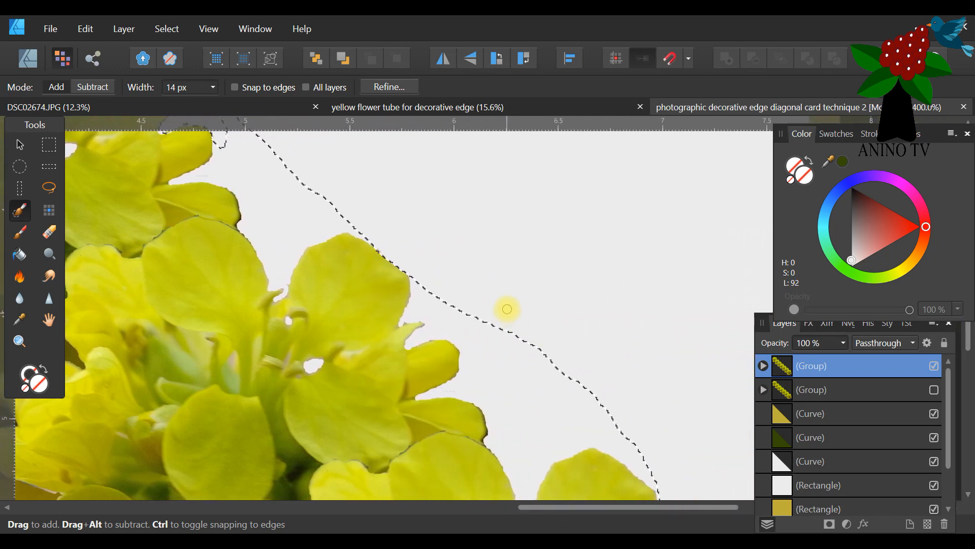
{"action": "scroll", "coordinate": [507, 305], "scroll_direction": "up", "scroll_amount": 2}
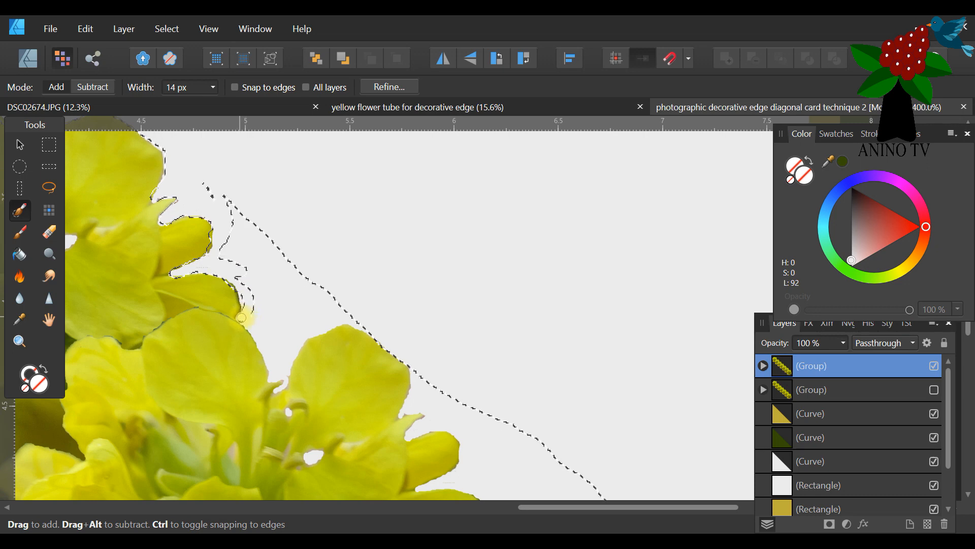
{"action": "left_click_drag", "start_coordinate": [268, 358], "coordinate": [284, 377]}
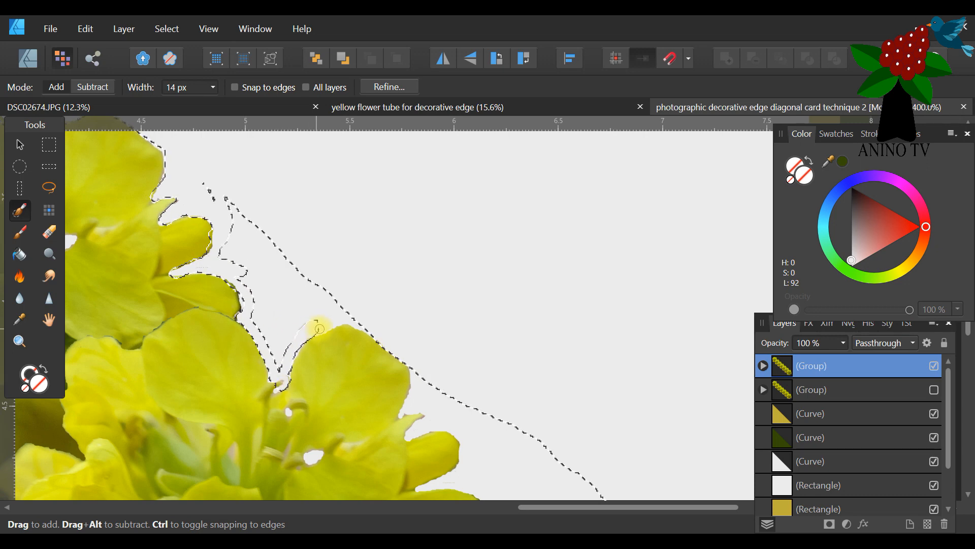
{"action": "left_click_drag", "start_coordinate": [344, 318], "coordinate": [315, 330]}
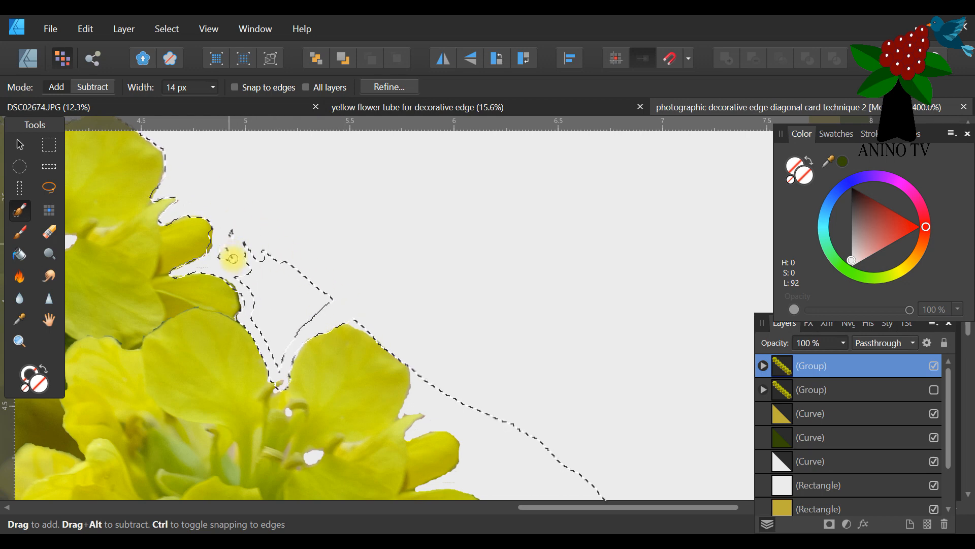
Brush over the leftover unselected grey patches between the fourth and fifth flowers to add them to the selection.
{"action": "left_click_drag", "start_coordinate": [255, 272], "coordinate": [248, 302]}
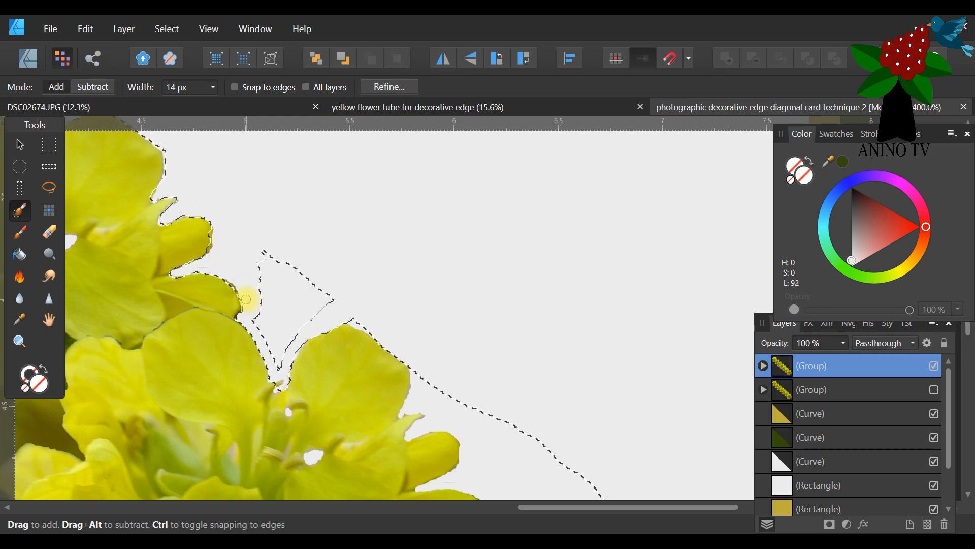
{"action": "left_click_drag", "start_coordinate": [300, 267], "coordinate": [269, 304]}
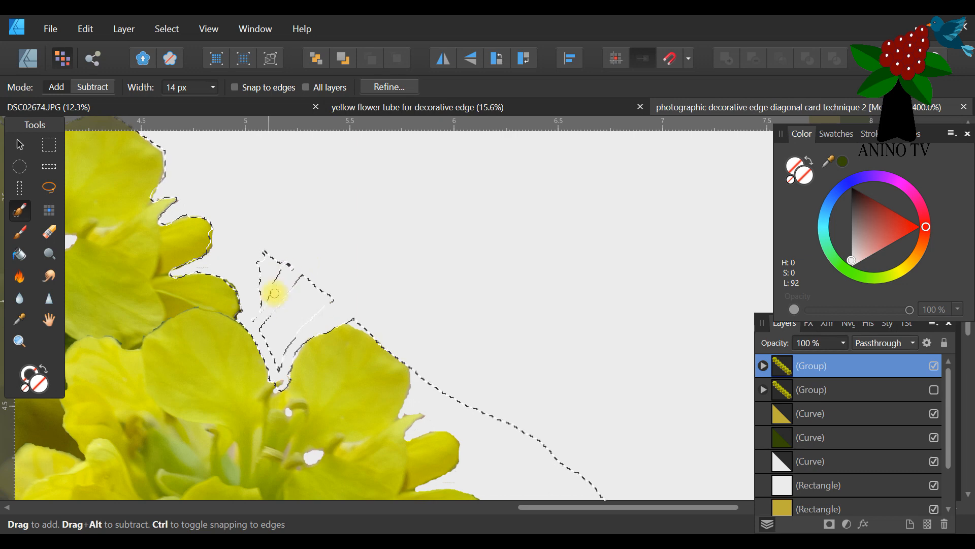
{"action": "left_click_drag", "start_coordinate": [286, 266], "coordinate": [272, 264]}
{"action": "mouse_move", "coordinate": [263, 298]}
{"action": "left_mouse_down"}
{"action": "mouse_move", "coordinate": [252, 320]}
{"action": "mouse_move", "coordinate": [280, 367]}
{"action": "left_mouse_up"}
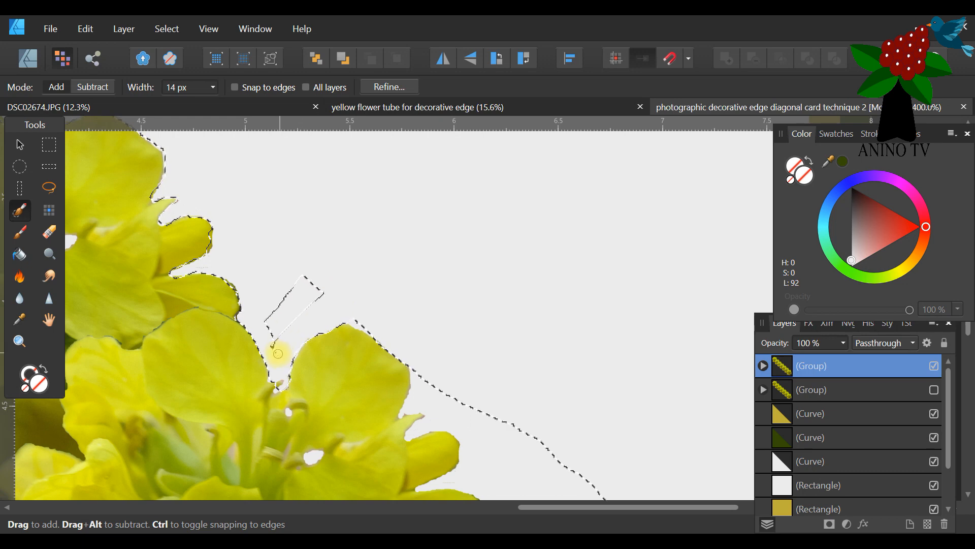
{"action": "mouse_move", "coordinate": [287, 330]}
{"action": "left_mouse_down"}
{"action": "mouse_move", "coordinate": [318, 292]}
{"action": "mouse_move", "coordinate": [290, 309]}
{"action": "left_mouse_up"}
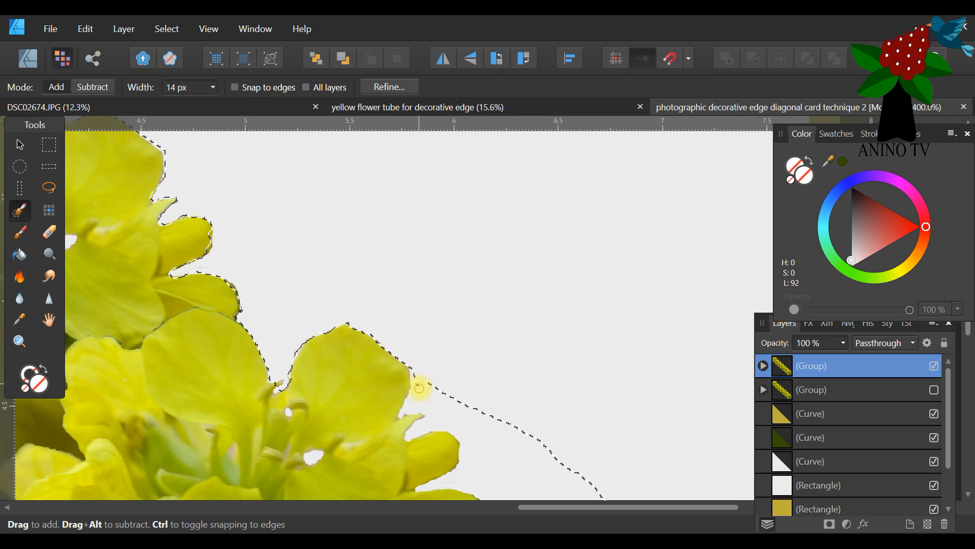
Add the grey background along the fifth flower's outer edge to the selection, following its stamen and two side petals.
{"action": "mouse_move", "coordinate": [414, 367]}
{"action": "left_mouse_down"}
{"action": "mouse_move", "coordinate": [402, 415]}
{"action": "mouse_move", "coordinate": [413, 384]}
{"action": "mouse_move", "coordinate": [430, 417]}
{"action": "mouse_move", "coordinate": [417, 407]}
{"action": "mouse_move", "coordinate": [427, 421]}
{"action": "mouse_move", "coordinate": [411, 436]}
{"action": "mouse_move", "coordinate": [471, 429]}
{"action": "mouse_move", "coordinate": [444, 425]}
{"action": "mouse_move", "coordinate": [424, 402]}
{"action": "mouse_move", "coordinate": [451, 410]}
{"action": "mouse_move", "coordinate": [442, 395]}
{"action": "mouse_move", "coordinate": [471, 419]}
{"action": "mouse_move", "coordinate": [483, 372]}
{"action": "left_mouse_up"}
{"action": "scroll", "coordinate": [686, 316], "scroll_direction": "down", "scroll_amount": 5}
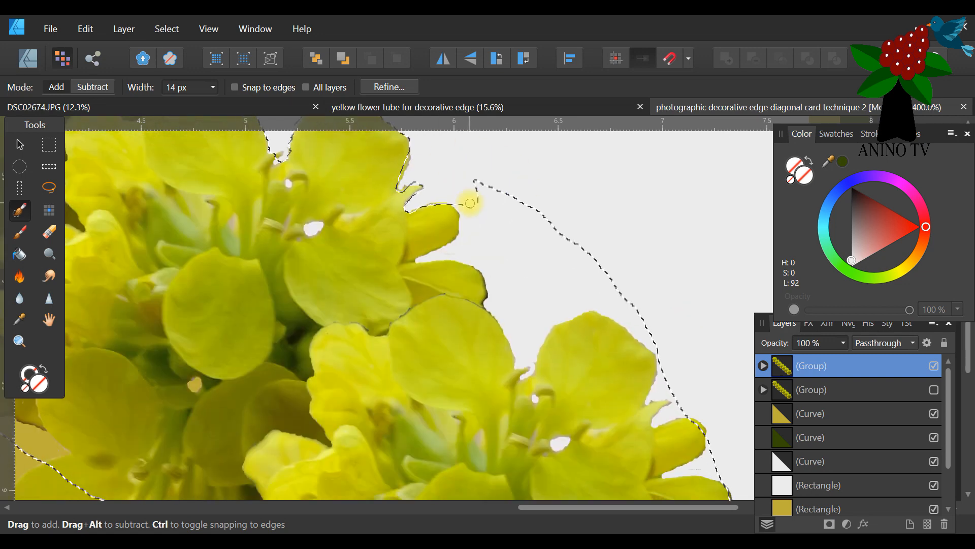
{"action": "left_click_drag", "start_coordinate": [455, 200], "coordinate": [465, 228]}
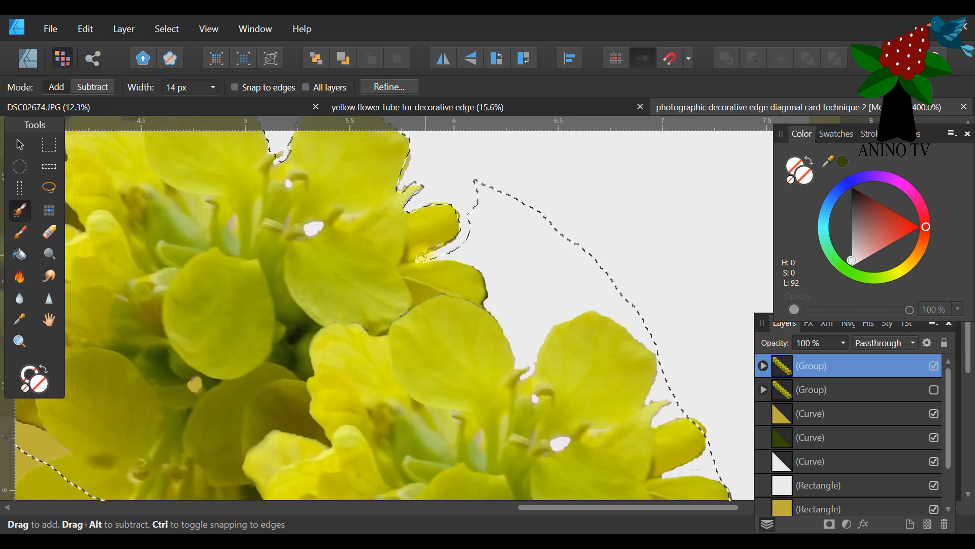
{"action": "left_click_drag", "start_coordinate": [481, 265], "coordinate": [429, 254]}
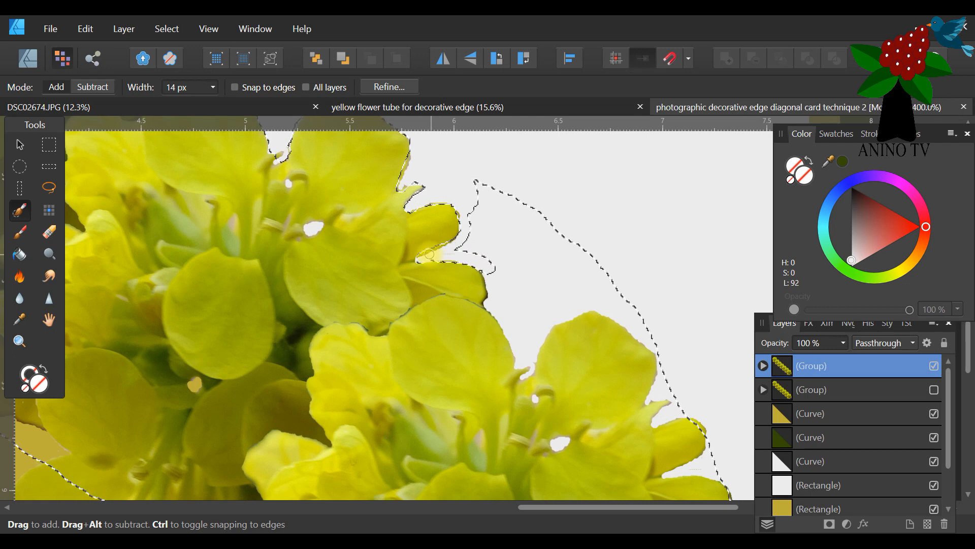
Extend the selection down the grey gap between the fifth and sixth flowers and over the sixth flower's upper petal edge.
{"action": "mouse_move", "coordinate": [519, 285]}
{"action": "left_mouse_down"}
{"action": "mouse_move", "coordinate": [483, 270]}
{"action": "mouse_move", "coordinate": [525, 370]}
{"action": "left_mouse_up"}
{"action": "left_click_drag", "start_coordinate": [548, 329], "coordinate": [584, 305]}
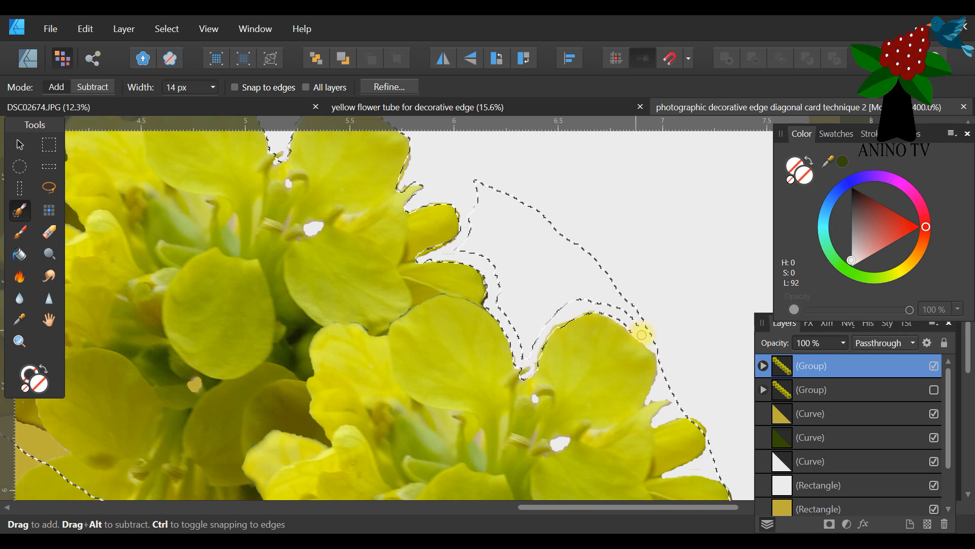
{"action": "left_click_drag", "start_coordinate": [658, 349], "coordinate": [481, 181]}
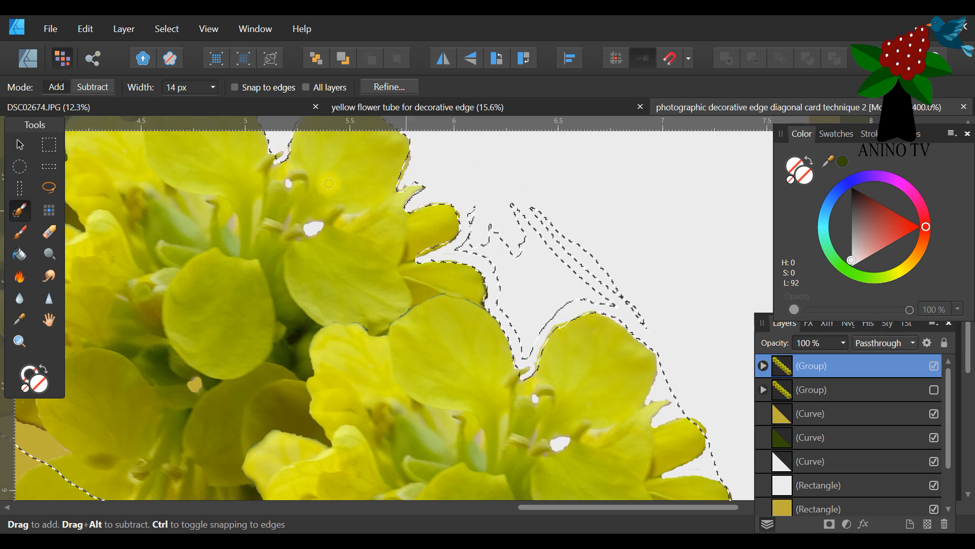
Set the Selection Brush width to 36 px and fill the remaining grey areas between the fifth and sixth flowers.
{"action": "left_click", "coordinate": [213, 87]}
{"action": "left_click_drag", "start_coordinate": [222, 107], "coordinate": [232, 104]}
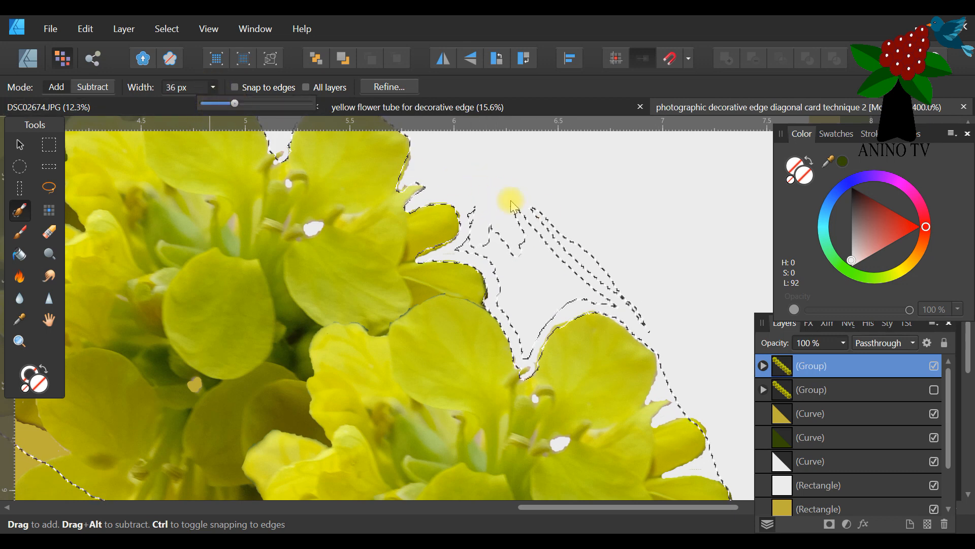
{"action": "mouse_move", "coordinate": [476, 210]}
{"action": "left_mouse_down"}
{"action": "mouse_move", "coordinate": [479, 243]}
{"action": "mouse_move", "coordinate": [467, 248]}
{"action": "mouse_move", "coordinate": [482, 242]}
{"action": "mouse_move", "coordinate": [512, 266]}
{"action": "mouse_move", "coordinate": [493, 253]}
{"action": "mouse_move", "coordinate": [524, 336]}
{"action": "mouse_move", "coordinate": [561, 293]}
{"action": "mouse_move", "coordinate": [605, 280]}
{"action": "mouse_move", "coordinate": [547, 320]}
{"action": "mouse_move", "coordinate": [618, 284]}
{"action": "mouse_move", "coordinate": [639, 306]}
{"action": "mouse_move", "coordinate": [594, 293]}
{"action": "mouse_move", "coordinate": [645, 312]}
{"action": "mouse_move", "coordinate": [569, 251]}
{"action": "mouse_move", "coordinate": [576, 246]}
{"action": "mouse_move", "coordinate": [537, 284]}
{"action": "mouse_move", "coordinate": [528, 278]}
{"action": "mouse_move", "coordinate": [506, 295]}
{"action": "mouse_move", "coordinate": [524, 350]}
{"action": "left_mouse_up"}
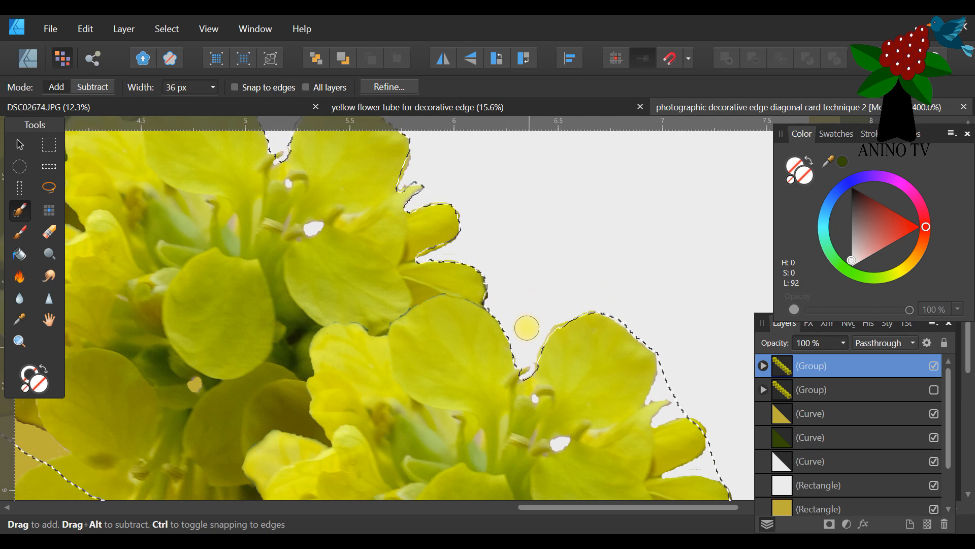
Set the brush width to 13 px and refine the selection along the sixth flower's outer edge, subtracting its small side petal.
{"action": "left_click", "coordinate": [211, 87]}
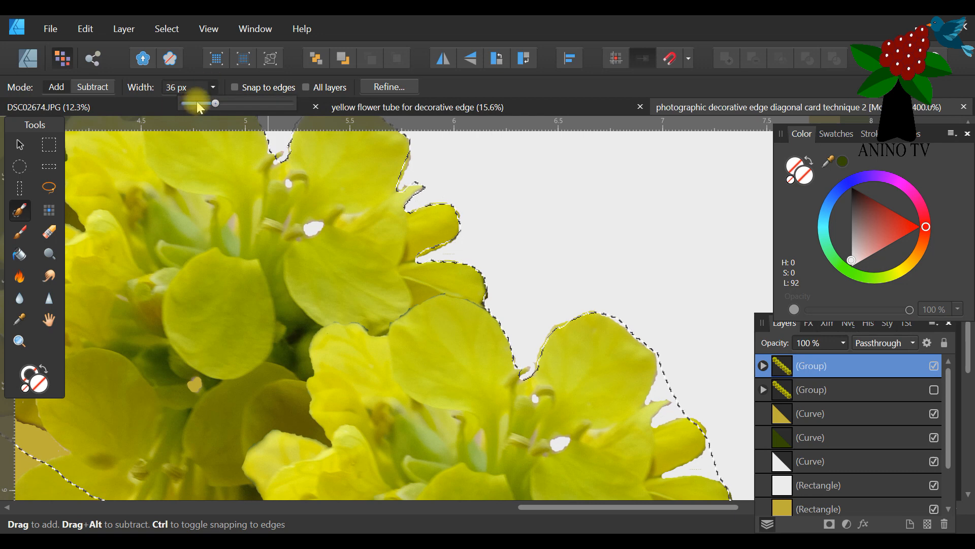
{"action": "left_click", "coordinate": [199, 103]}
{"action": "left_click_drag", "start_coordinate": [199, 107], "coordinate": [195, 107]}
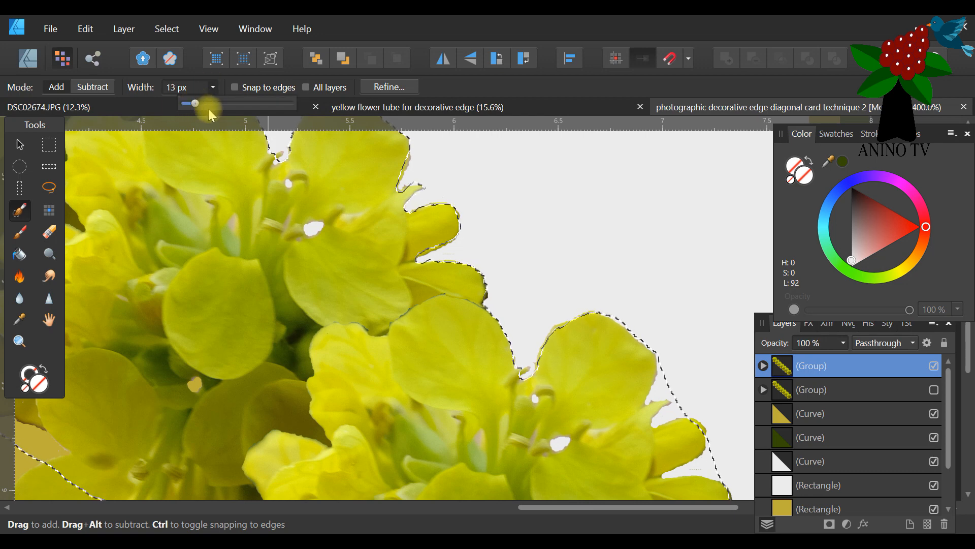
{"action": "left_click", "coordinate": [609, 312]}
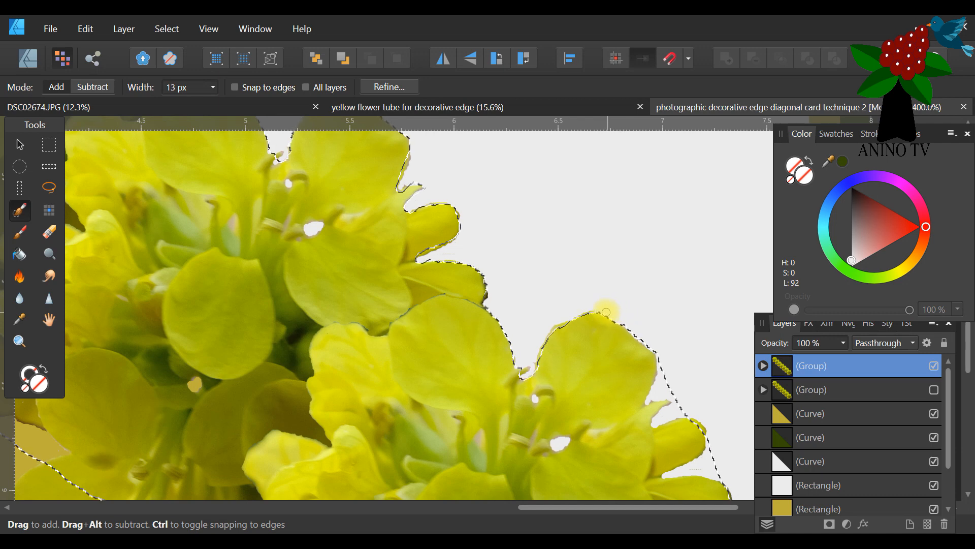
{"action": "mouse_move", "coordinate": [634, 331]}
{"action": "left_mouse_down"}
{"action": "mouse_move", "coordinate": [663, 368]}
{"action": "mouse_move", "coordinate": [649, 402]}
{"action": "mouse_move", "coordinate": [670, 393]}
{"action": "mouse_move", "coordinate": [657, 361]}
{"action": "mouse_move", "coordinate": [693, 420]}
{"action": "mouse_move", "coordinate": [671, 405]}
{"action": "mouse_move", "coordinate": [672, 394]}
{"action": "mouse_move", "coordinate": [676, 407]}
{"action": "mouse_move", "coordinate": [650, 426]}
{"action": "mouse_move", "coordinate": [684, 415]}
{"action": "left_mouse_up"}
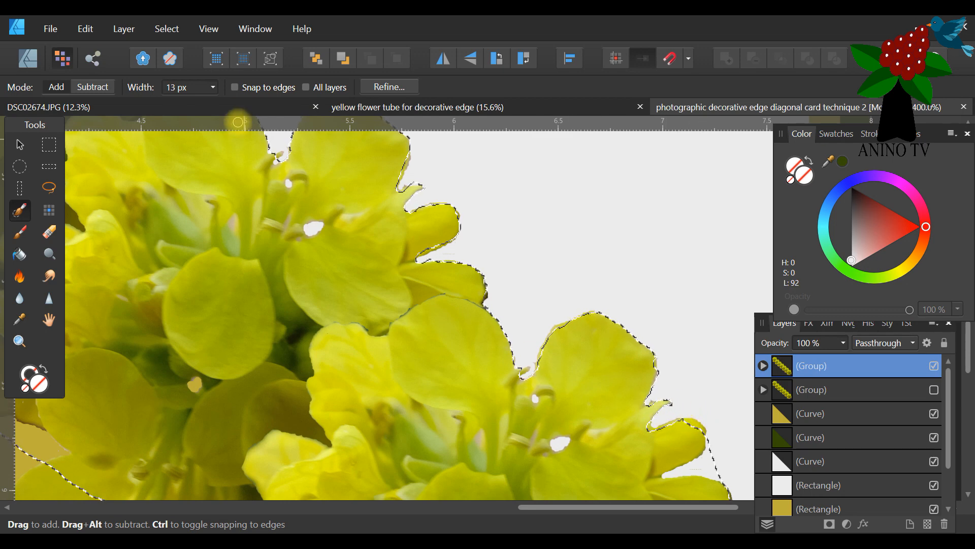
{"action": "left_click", "coordinate": [81, 96]}
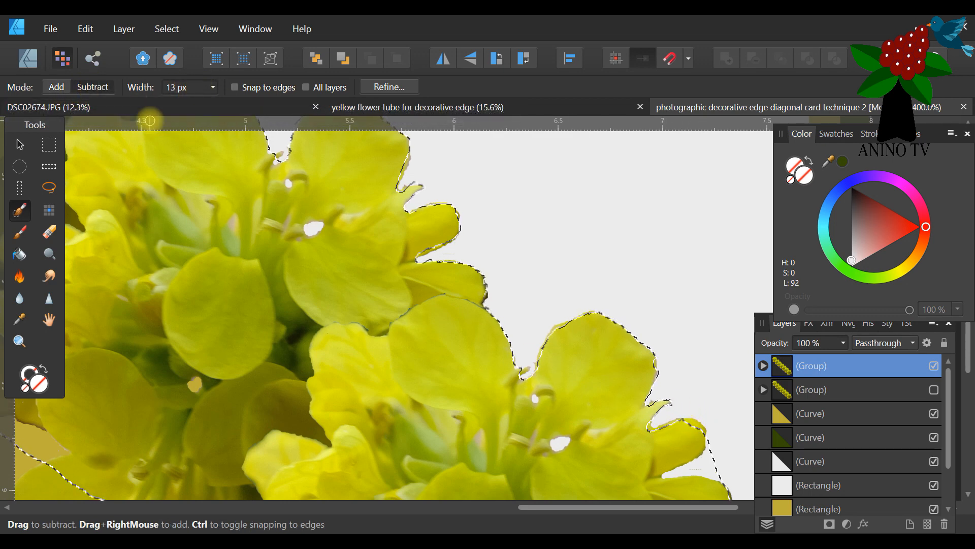
{"action": "left_click_drag", "start_coordinate": [650, 432], "coordinate": [699, 428]}
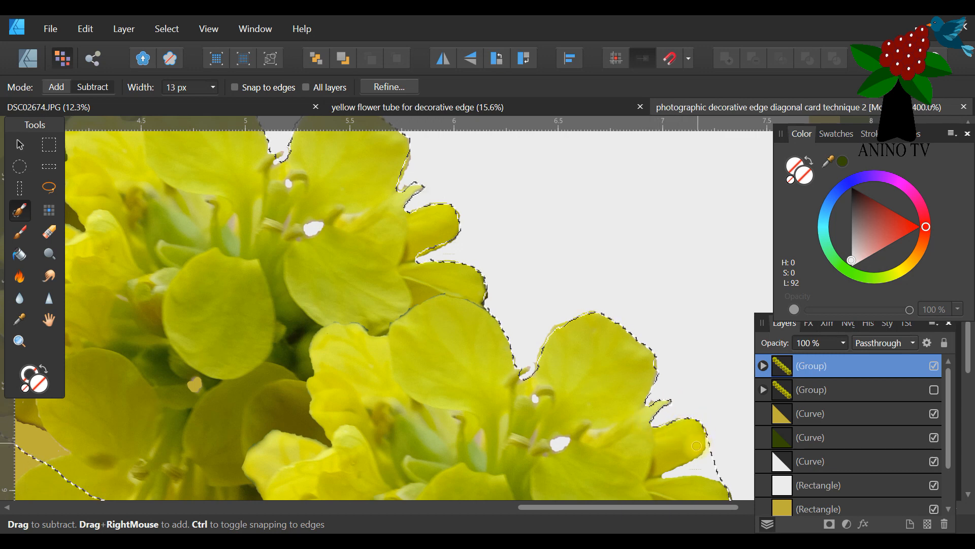
Add the grey background between the sixth and seventh flowers to the selection, following the sixth flower's side petals and the seventh's upper edge.
{"action": "left_click_drag", "start_coordinate": [716, 505], "coordinate": [751, 507]}
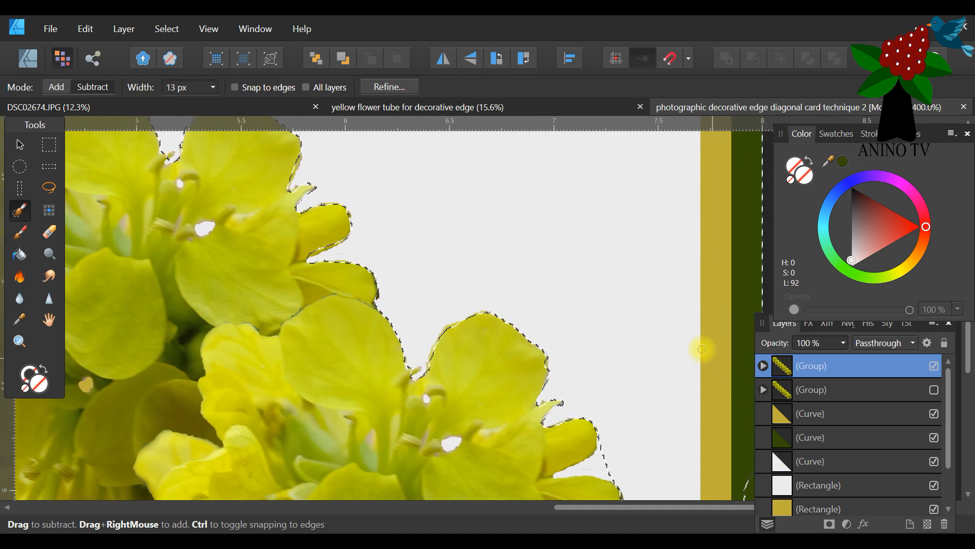
{"action": "scroll", "coordinate": [698, 335], "scroll_direction": "down", "scroll_amount": 6}
{"action": "scroll", "coordinate": [711, 300], "scroll_direction": "up", "scroll_amount": 1}
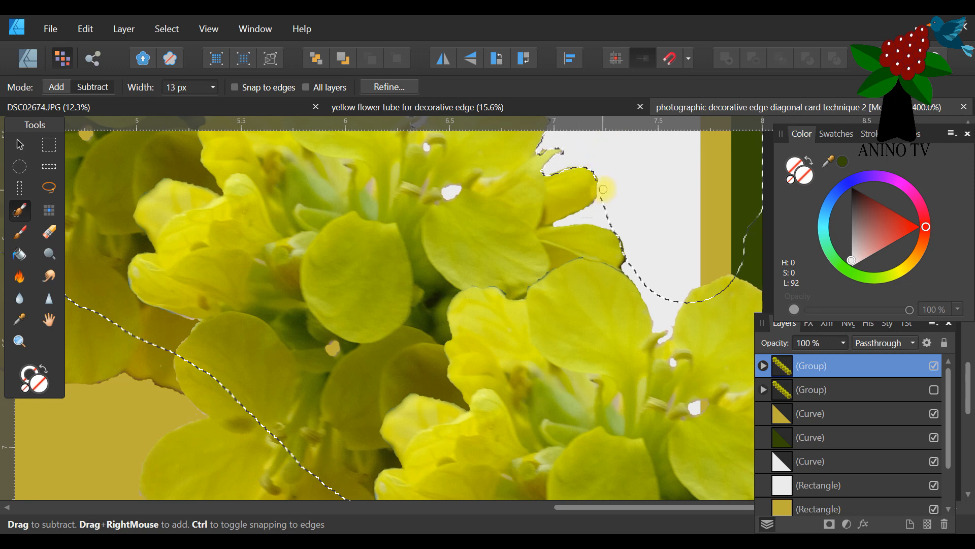
{"action": "left_click", "coordinate": [56, 87]}
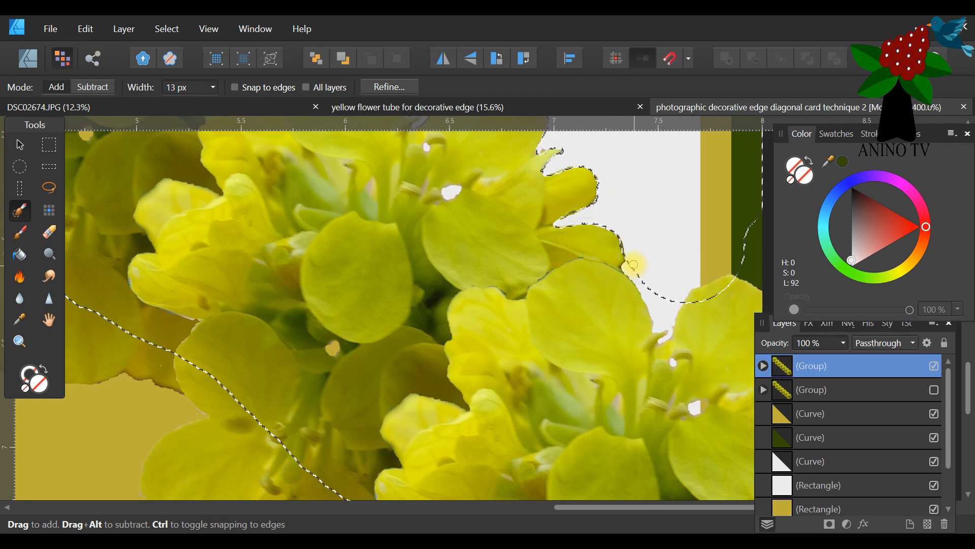
{"action": "left_click_drag", "start_coordinate": [650, 303], "coordinate": [660, 324]}
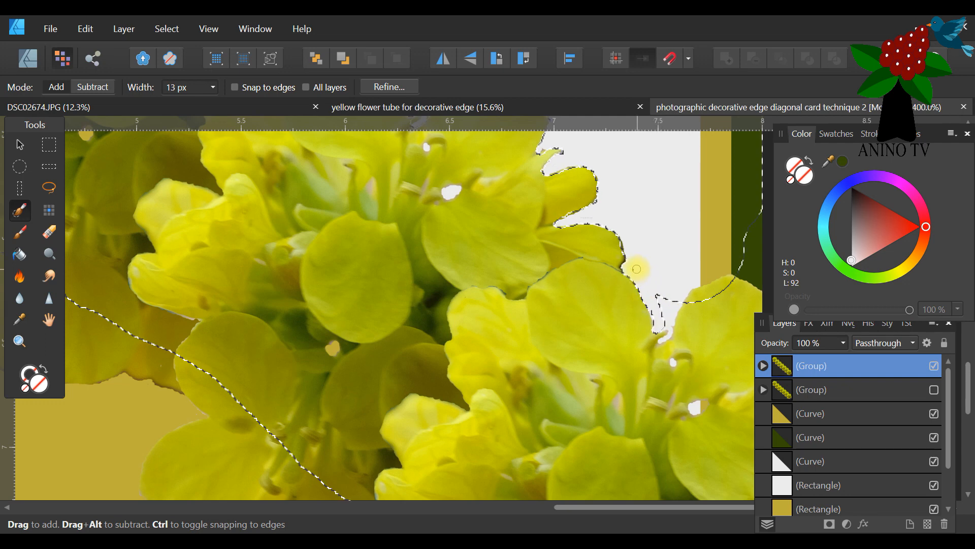
{"action": "left_click_drag", "start_coordinate": [666, 331], "coordinate": [670, 332]}
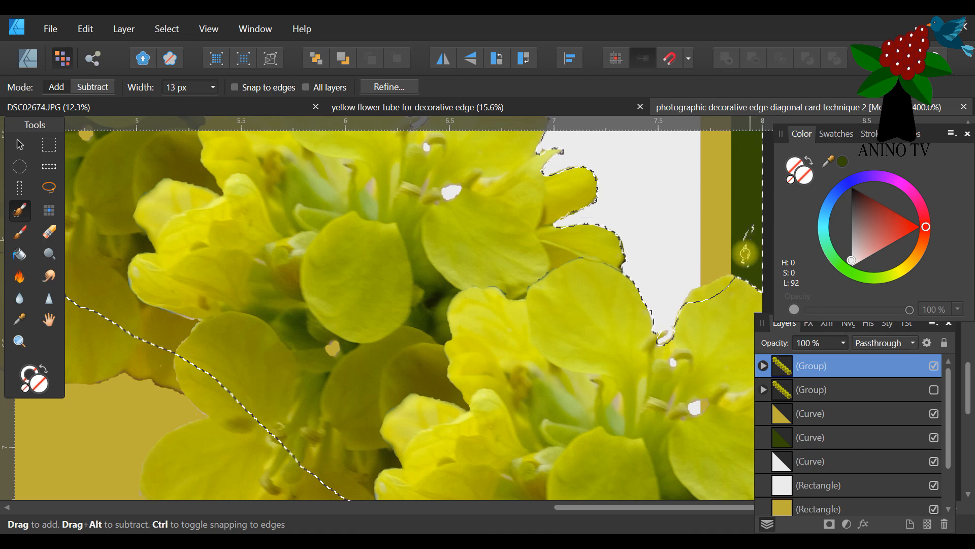
Refine the selection along the seventh flower's top petal and around the stamen in the gap, subtracting flower parts and adding missed grey.
{"action": "left_click", "coordinate": [94, 87]}
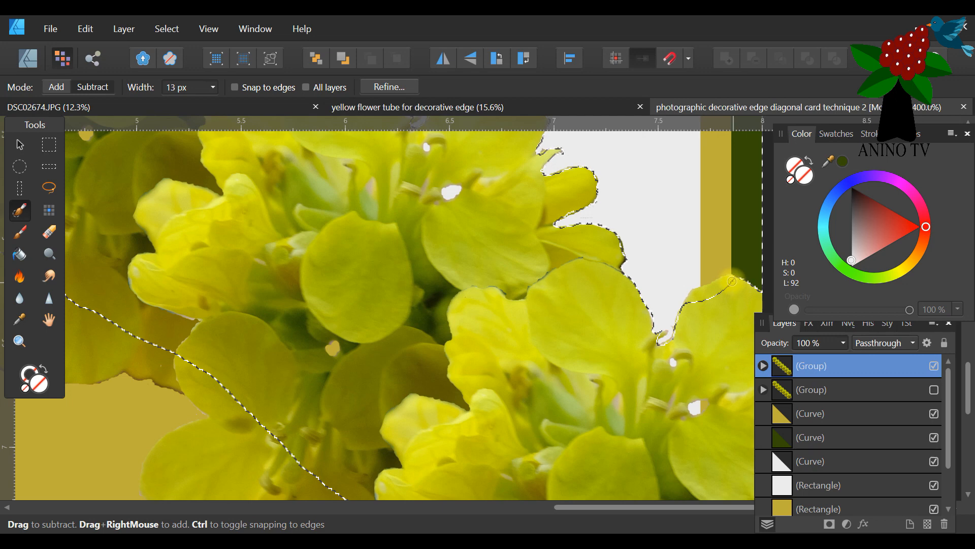
{"action": "mouse_move", "coordinate": [706, 288]}
{"action": "left_mouse_down"}
{"action": "mouse_move", "coordinate": [692, 292]}
{"action": "mouse_move", "coordinate": [727, 290]}
{"action": "left_mouse_up"}
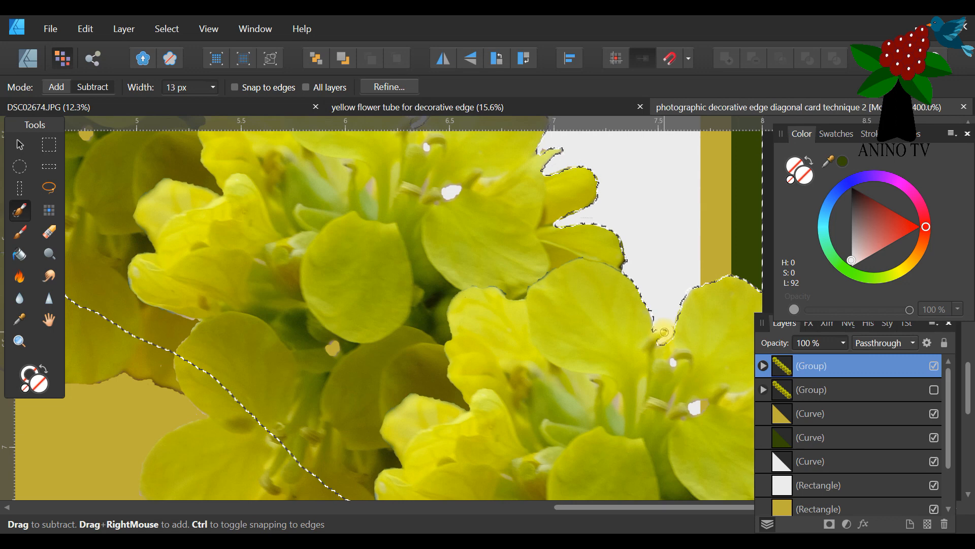
{"action": "left_click", "coordinate": [56, 87]}
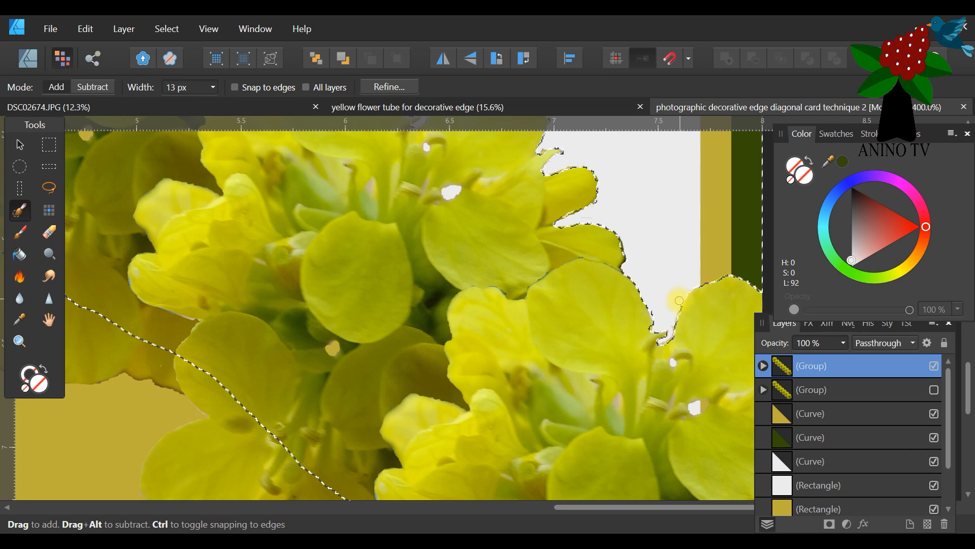
{"action": "left_click", "coordinate": [92, 87]}
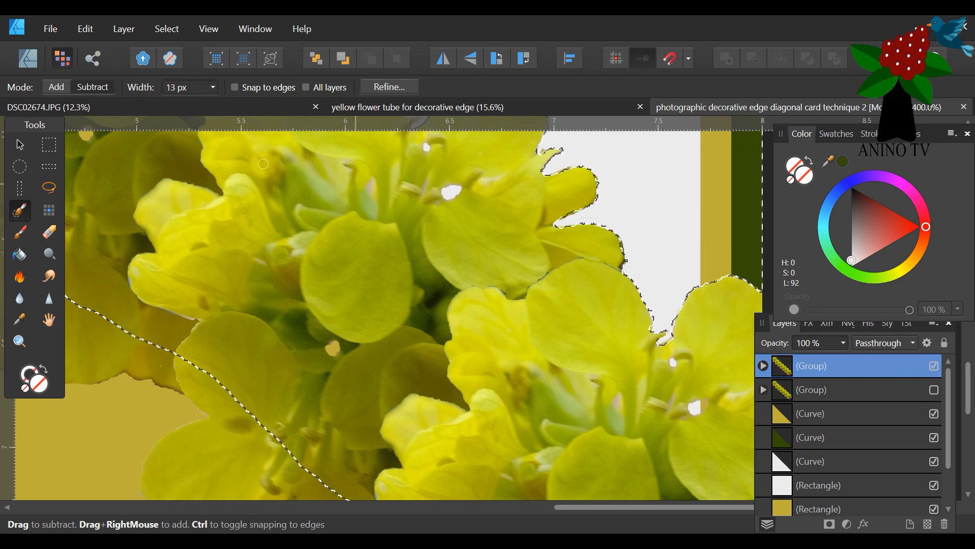
{"action": "left_click", "coordinate": [56, 87]}
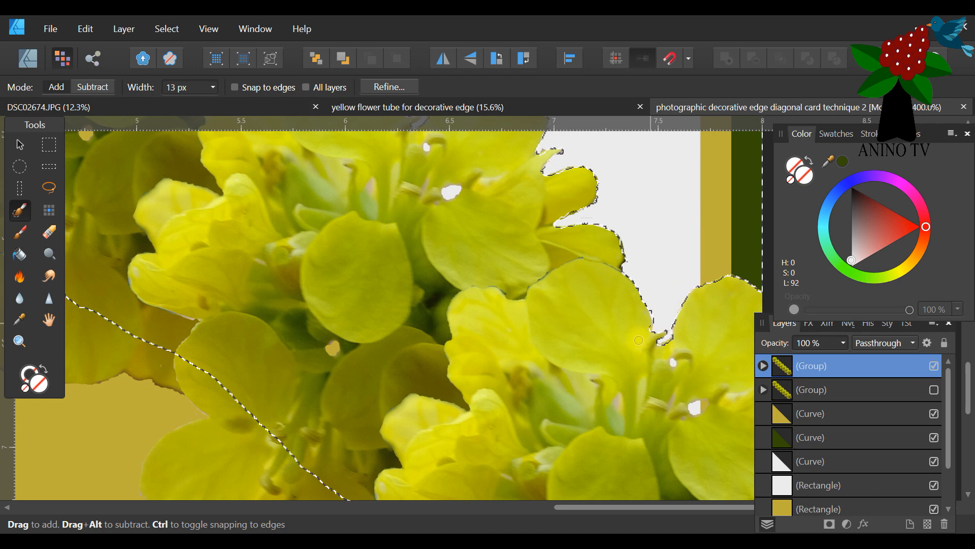
Set the brush width to 120 px and subtract the seventh flower's lower petals and the adjoining part of the sixth flower from the selection.
{"action": "scroll", "coordinate": [639, 339], "scroll_direction": "down", "scroll_amount": 10}
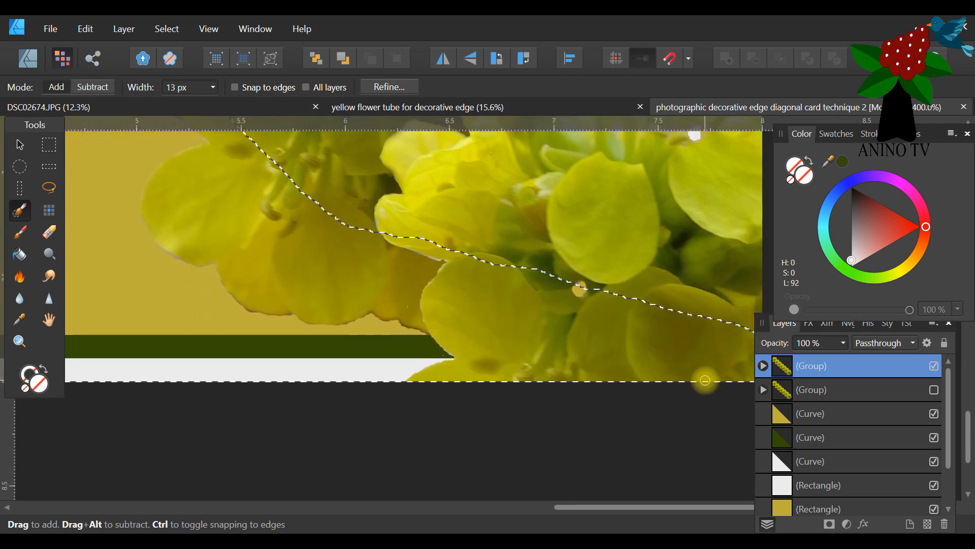
{"action": "scroll", "coordinate": [703, 375], "scroll_direction": "up", "scroll_amount": 2}
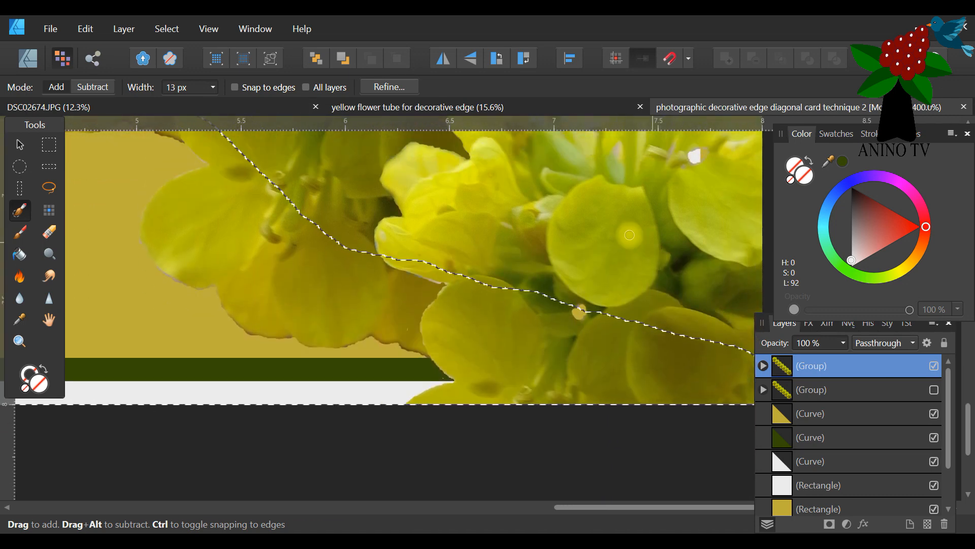
{"action": "mouse_move", "coordinate": [549, 302]}
{"action": "left_mouse_down"}
{"action": "mouse_move", "coordinate": [524, 381]}
{"action": "mouse_move", "coordinate": [577, 311]}
{"action": "left_mouse_up"}
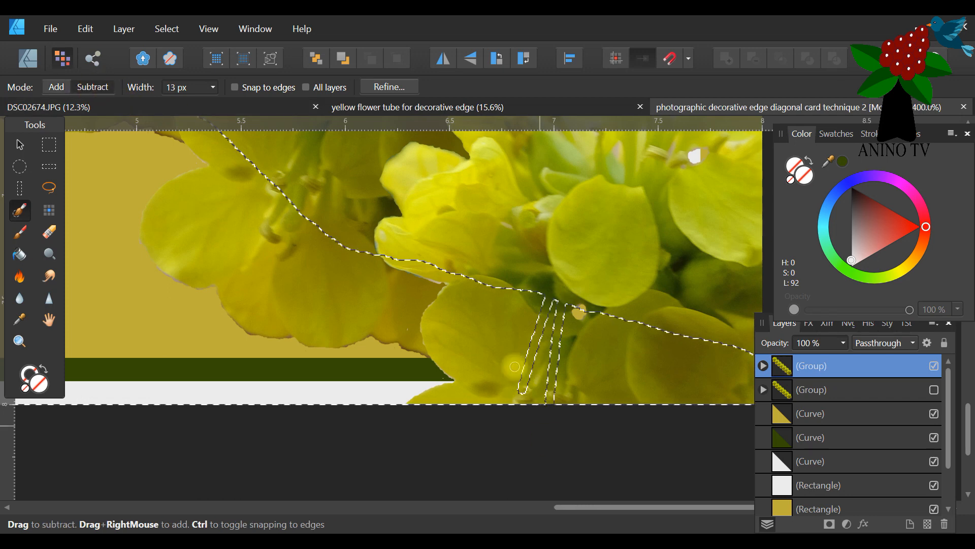
{"action": "left_click", "coordinate": [214, 87]}
{"action": "left_click_drag", "start_coordinate": [215, 103], "coordinate": [259, 104]}
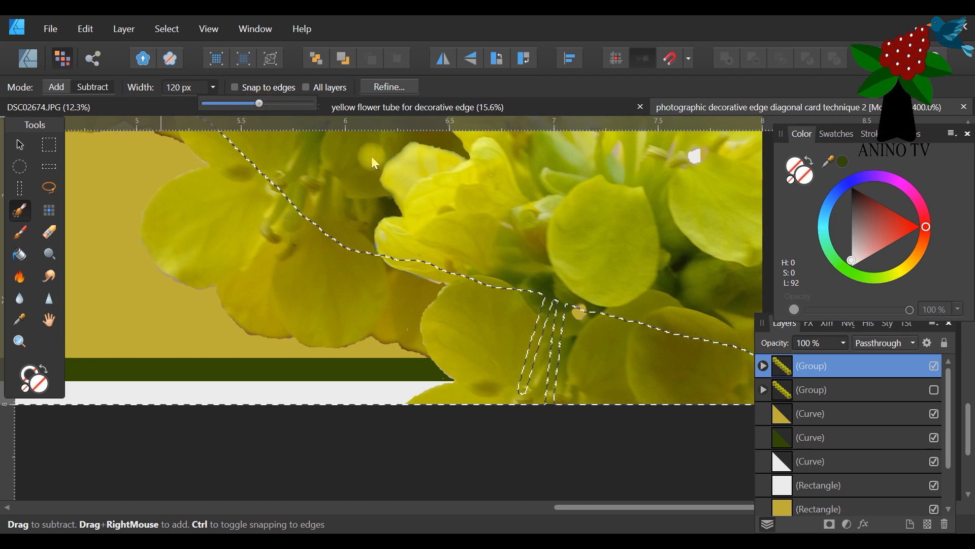
{"action": "mouse_move", "coordinate": [562, 304]}
{"action": "left_mouse_down"}
{"action": "mouse_move", "coordinate": [605, 374]}
{"action": "mouse_move", "coordinate": [762, 368]}
{"action": "mouse_move", "coordinate": [653, 422]}
{"action": "left_mouse_up"}
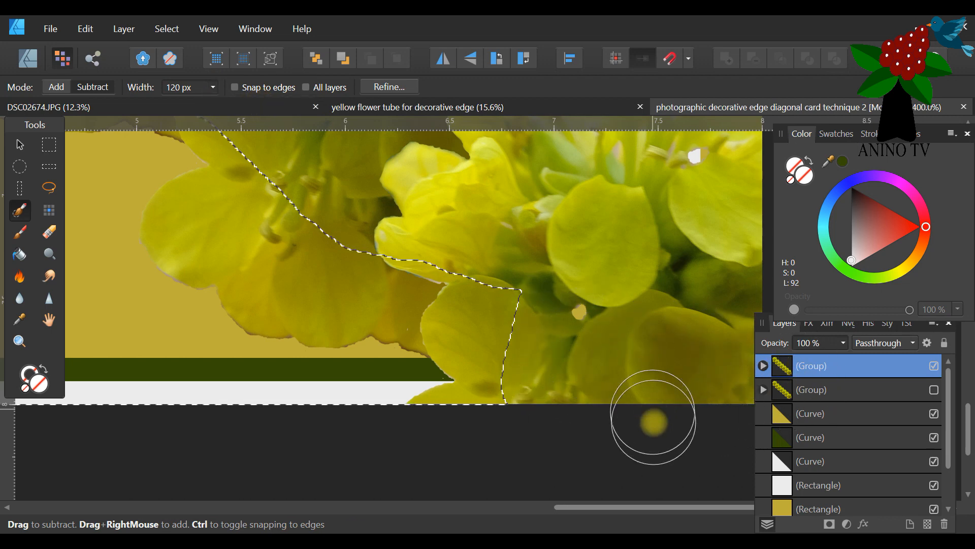
{"action": "mouse_move", "coordinate": [647, 508]}
{"action": "left_mouse_down"}
{"action": "mouse_move", "coordinate": [708, 505]}
{"action": "mouse_move", "coordinate": [586, 516]}
{"action": "left_mouse_up"}
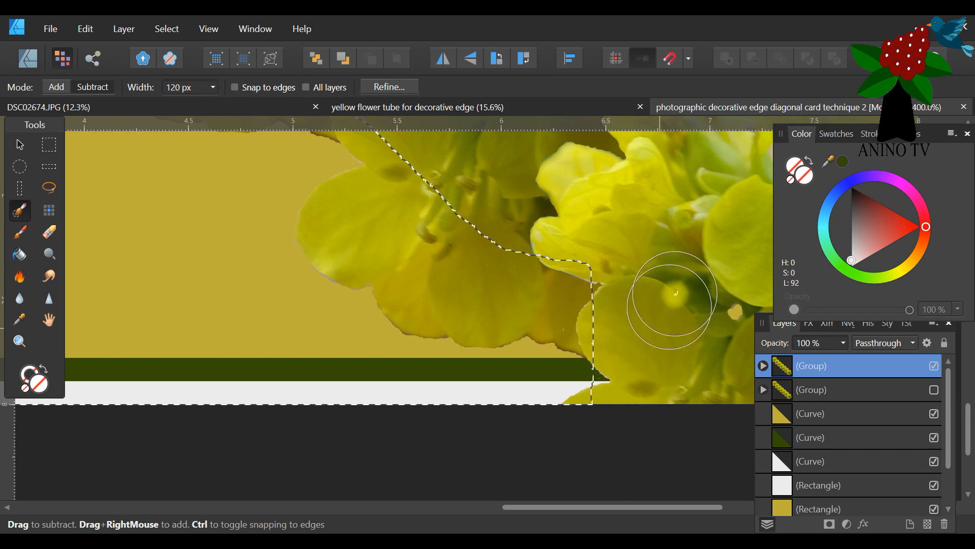
{"action": "left_click_drag", "start_coordinate": [606, 274], "coordinate": [562, 432]}
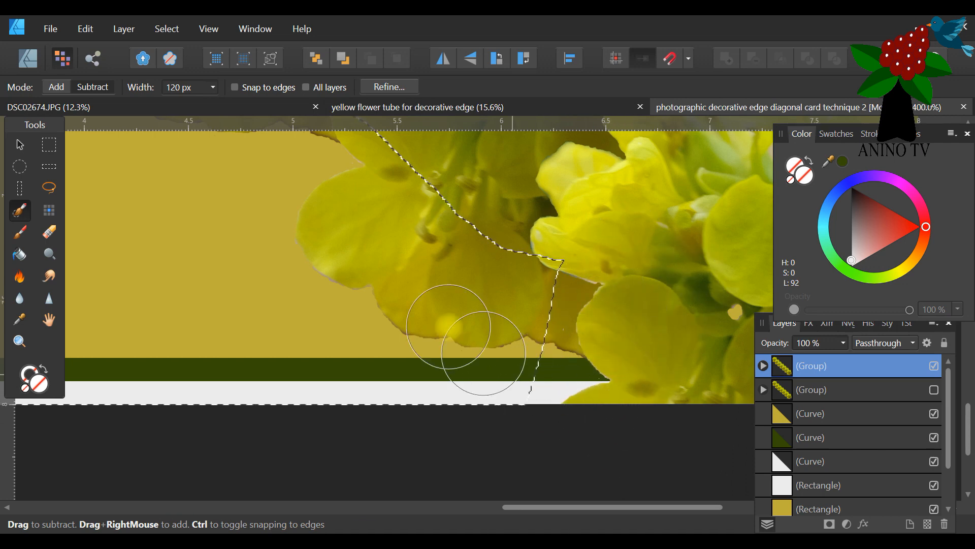
Set the brush width to 21 px and add the green and grey border strips back to the selection up to the seventh flower's edge.
{"action": "left_click", "coordinate": [193, 89]}
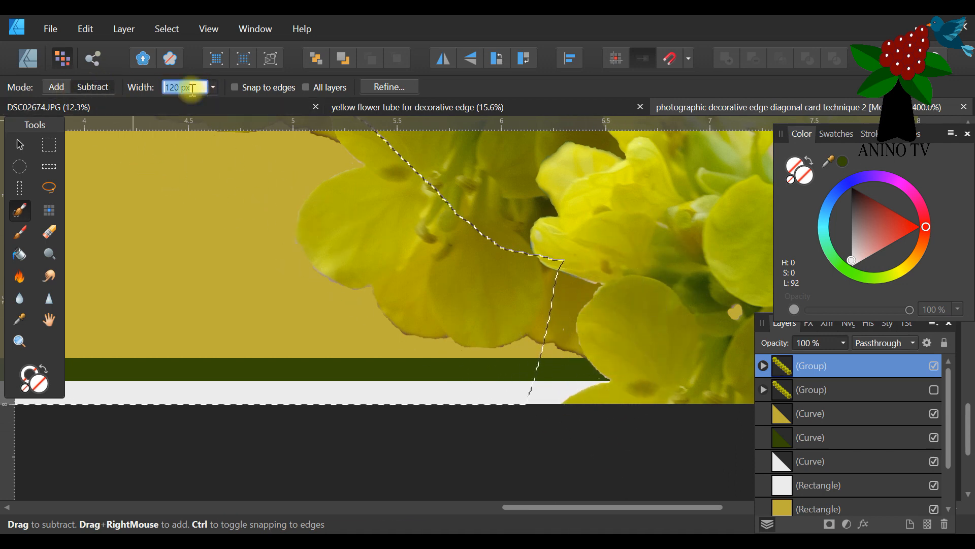
{"action": "left_click", "coordinate": [213, 87]}
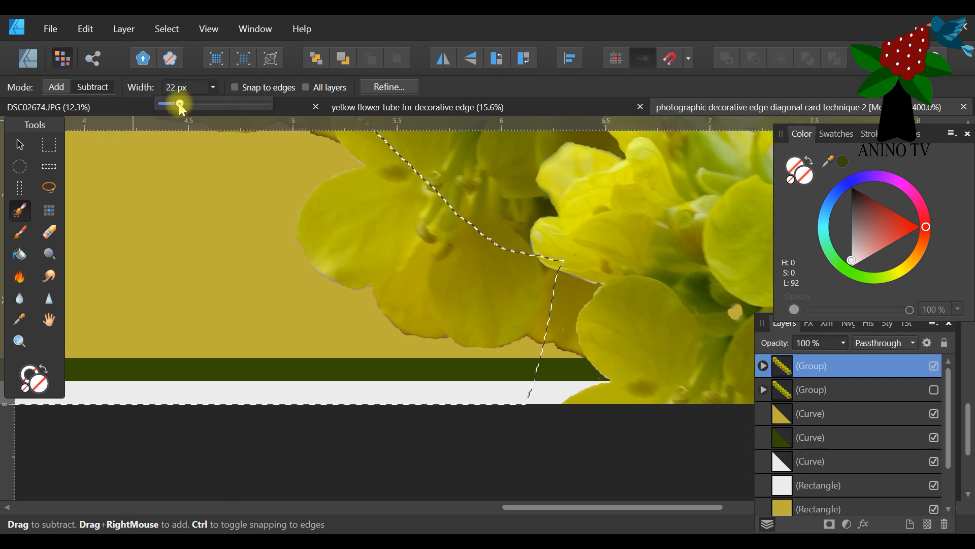
{"action": "left_click", "coordinate": [555, 287]}
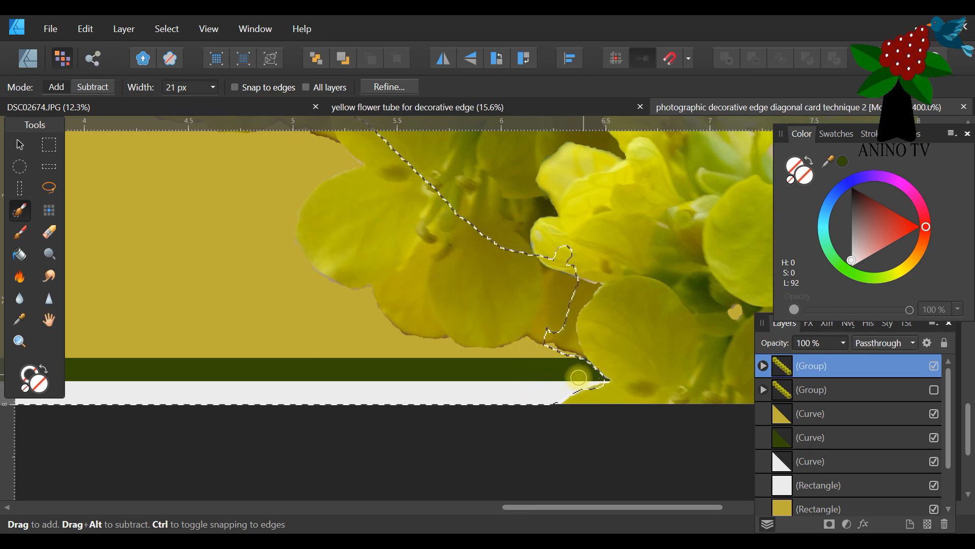
Set the brush width to 87 px and subtract the sixth flower's lower petals from the selection.
{"action": "left_click", "coordinate": [92, 87]}
{"action": "left_click", "coordinate": [212, 87]}
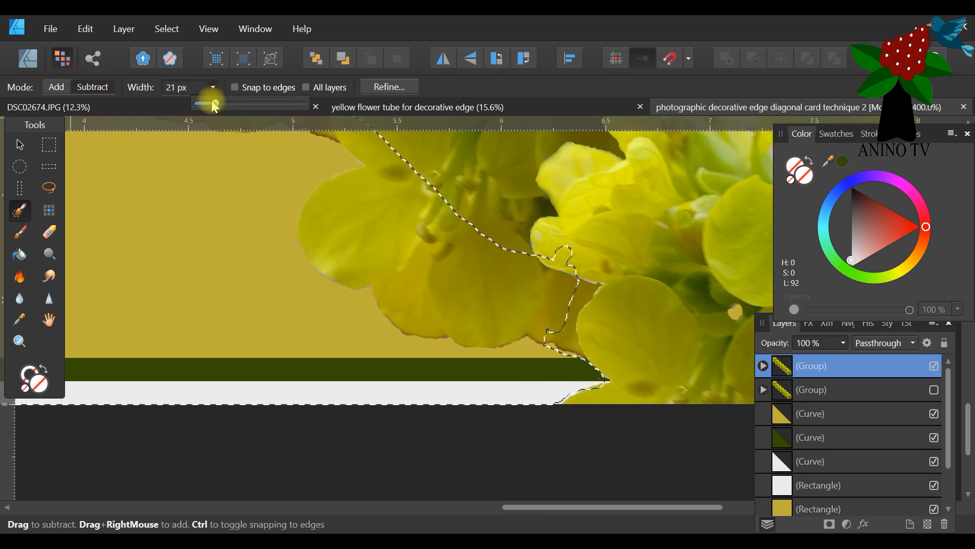
{"action": "left_click_drag", "start_coordinate": [249, 107], "coordinate": [251, 107]}
{"action": "mouse_move", "coordinate": [478, 282]}
{"action": "left_mouse_down"}
{"action": "mouse_move", "coordinate": [446, 283]}
{"action": "mouse_move", "coordinate": [468, 308]}
{"action": "mouse_move", "coordinate": [528, 309]}
{"action": "mouse_move", "coordinate": [489, 278]}
{"action": "mouse_move", "coordinate": [366, 232]}
{"action": "mouse_move", "coordinate": [370, 163]}
{"action": "mouse_move", "coordinate": [326, 224]}
{"action": "left_mouse_up"}
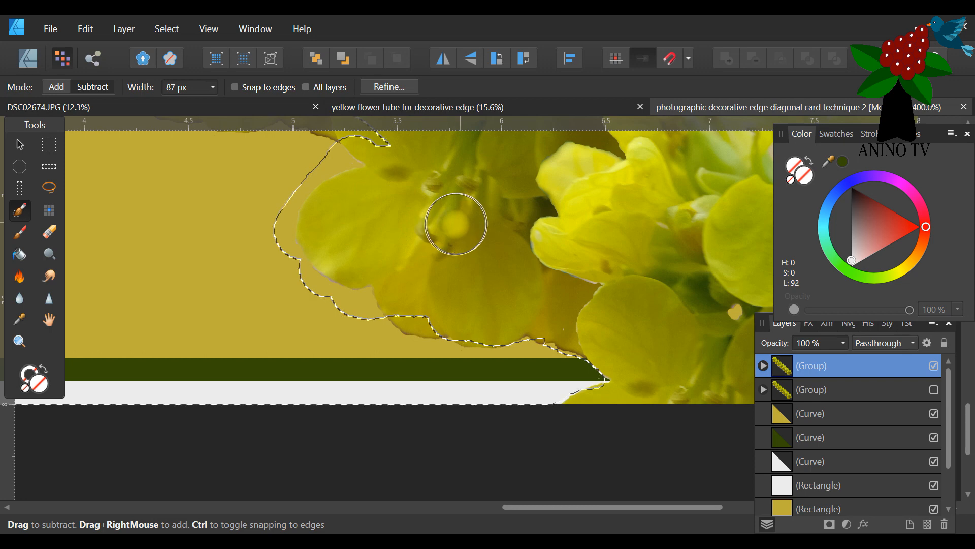
Subtract the lower petals of the remaining flowers along the diagonal's yellow side from the selection with the Selection Brush.
{"action": "scroll", "coordinate": [283, 364], "scroll_direction": "up", "scroll_amount": 5}
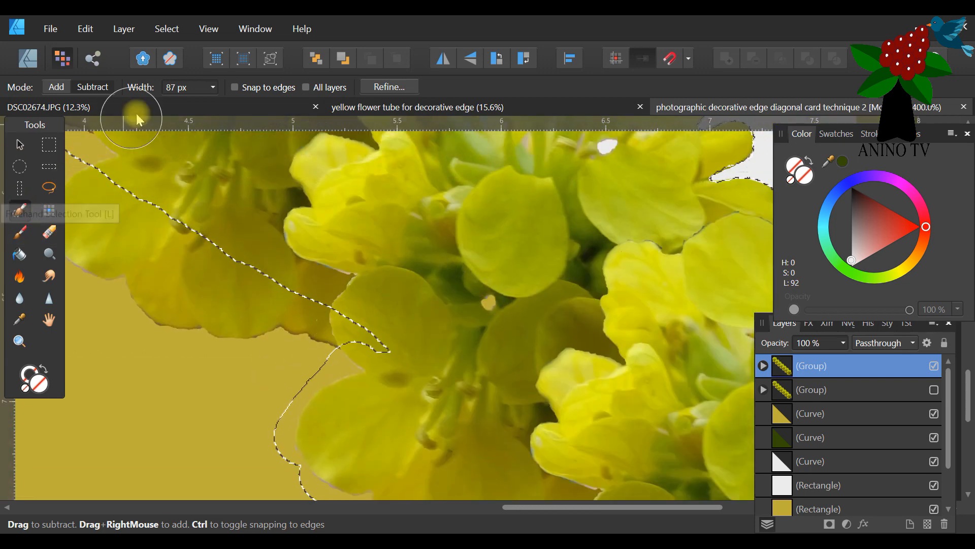
{"action": "left_click", "coordinate": [20, 341]}
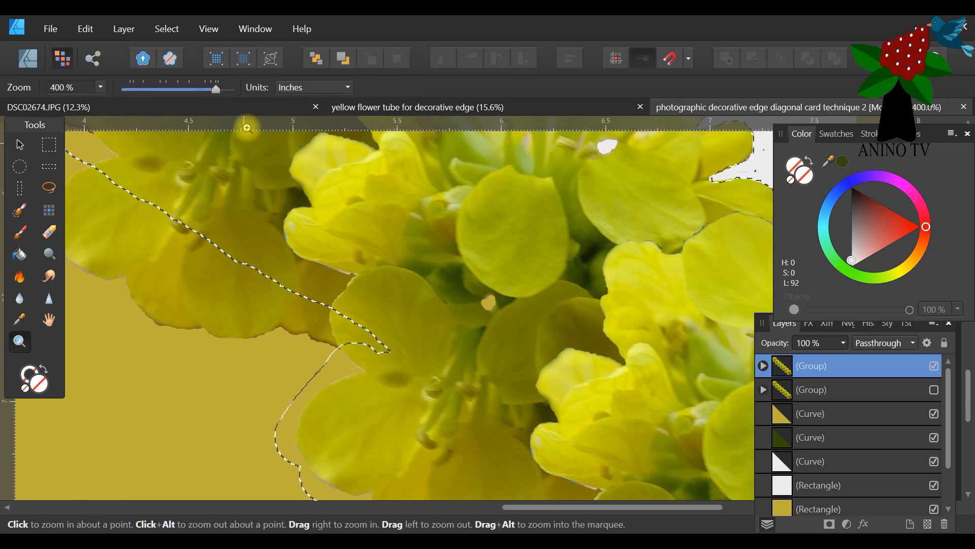
{"action": "left_click", "coordinate": [167, 86]}
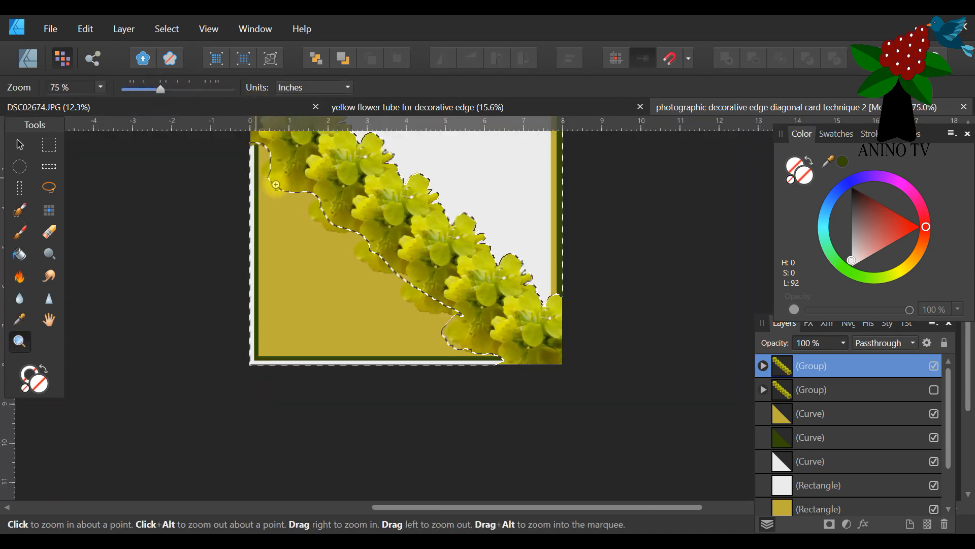
{"action": "scroll", "coordinate": [288, 187], "scroll_direction": "up", "scroll_amount": 1}
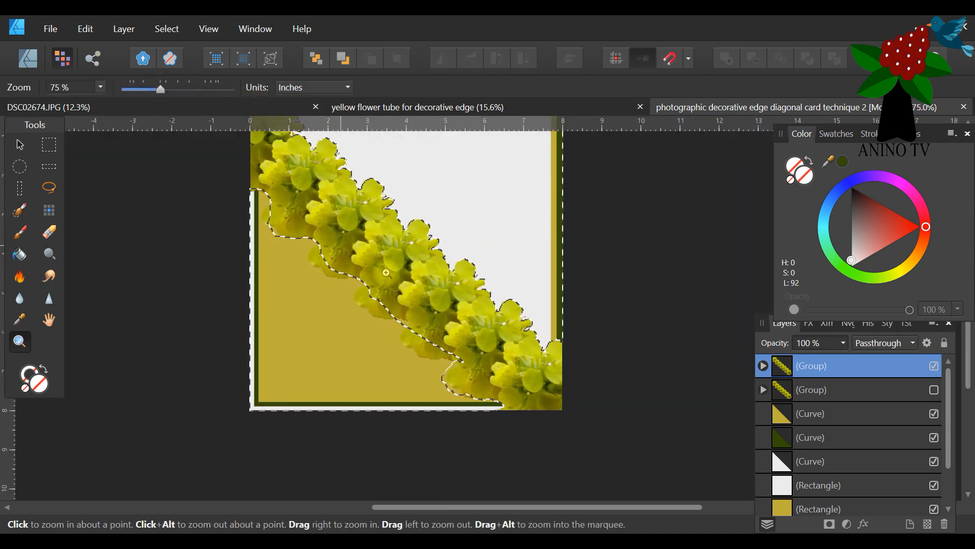
{"action": "left_click", "coordinate": [19, 210]}
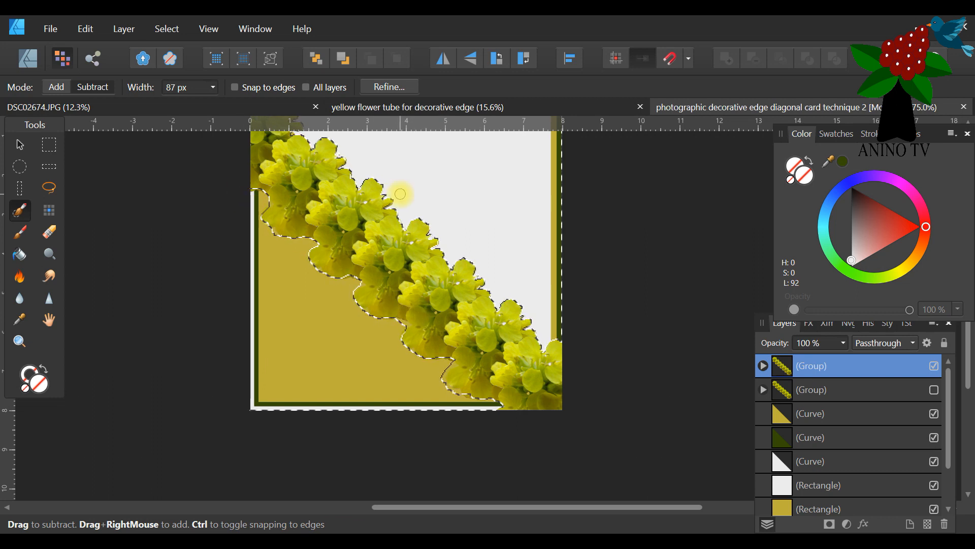
{"action": "scroll", "coordinate": [401, 194], "scroll_direction": "up", "scroll_amount": 3}
{"action": "scroll", "coordinate": [400, 194], "scroll_direction": "down", "scroll_amount": 2}
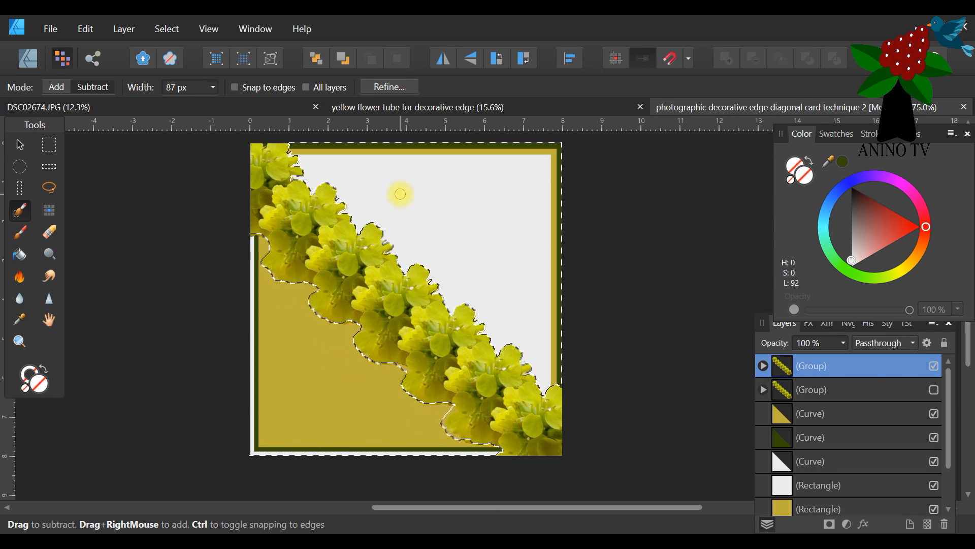
Set the Selection Brush width to 28 px and subtract leftover petal edges near the notch between the fourth and fifth flowers' lower petals.
{"action": "left_click", "coordinate": [19, 341]}
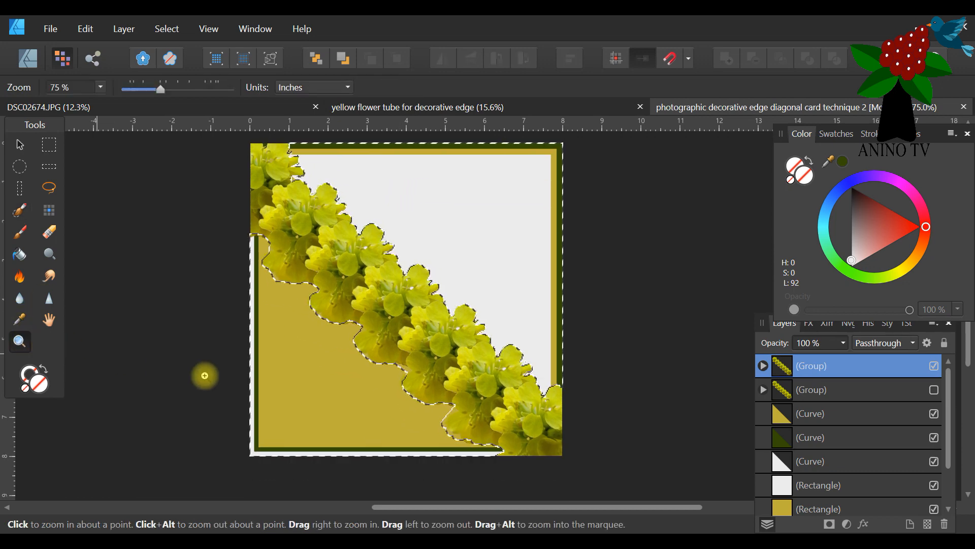
{"action": "left_click", "coordinate": [386, 418]}
{"action": "left_click", "coordinate": [414, 414]}
{"action": "left_click", "coordinate": [387, 388]}
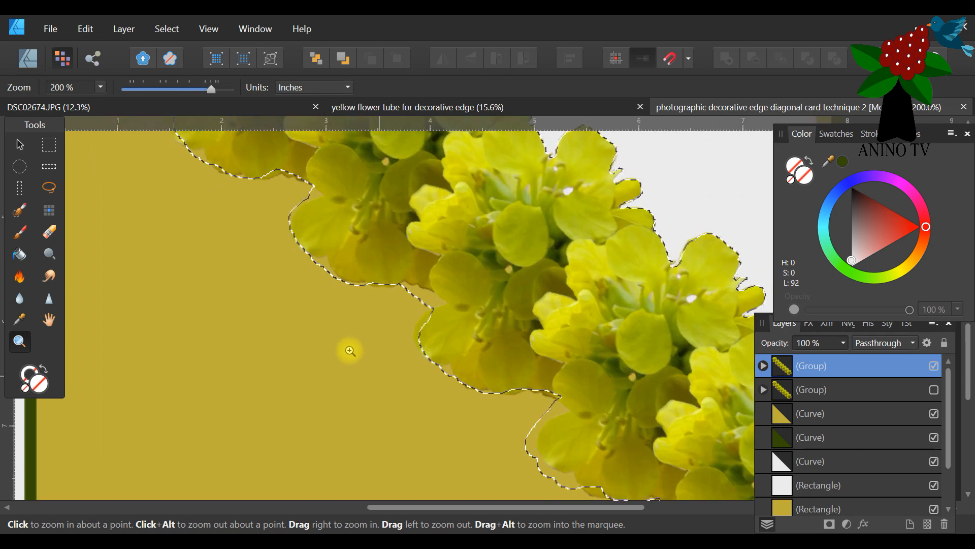
{"action": "left_click", "coordinate": [19, 210]}
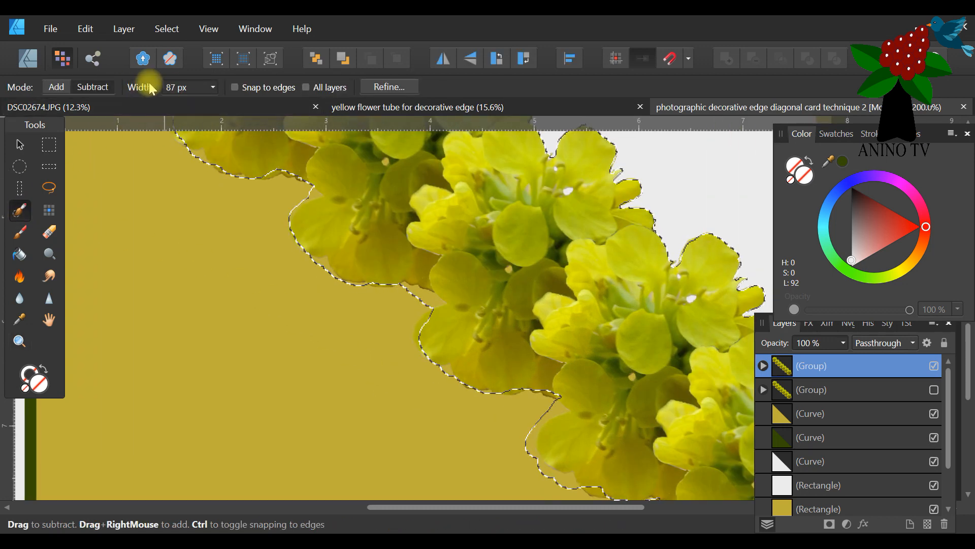
{"action": "left_click", "coordinate": [212, 87]}
{"action": "left_click_drag", "start_coordinate": [185, 102], "coordinate": [189, 104]}
{"action": "left_click", "coordinate": [63, 89]}
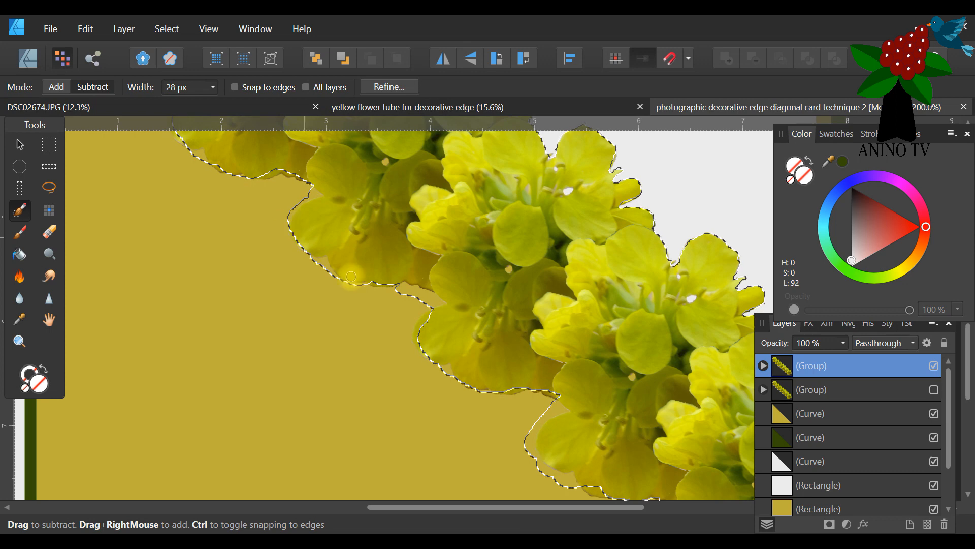
Refine the selection around the fifth flower's lower petals, adding missed yellow background and subtracting the outer petal edge.
{"action": "left_click", "coordinate": [56, 86]}
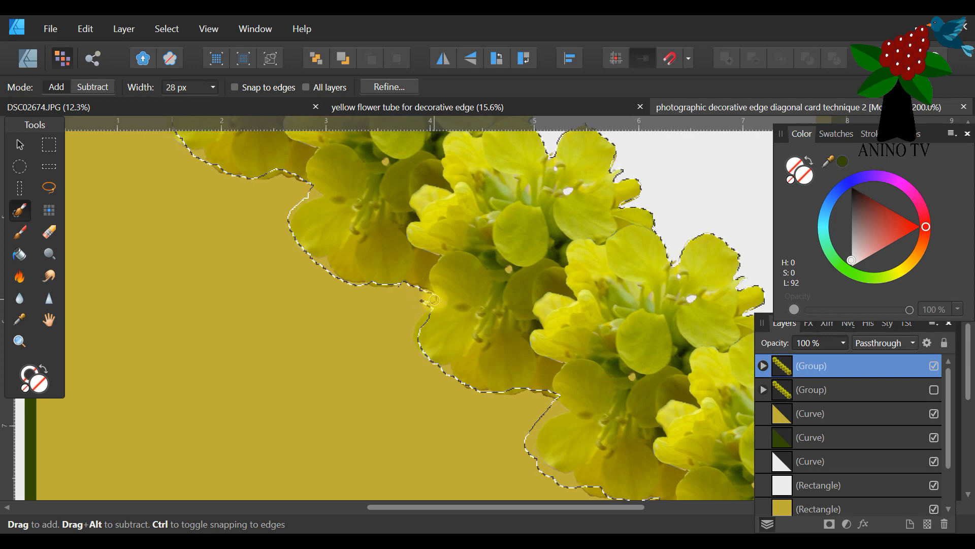
{"action": "left_click", "coordinate": [89, 87]}
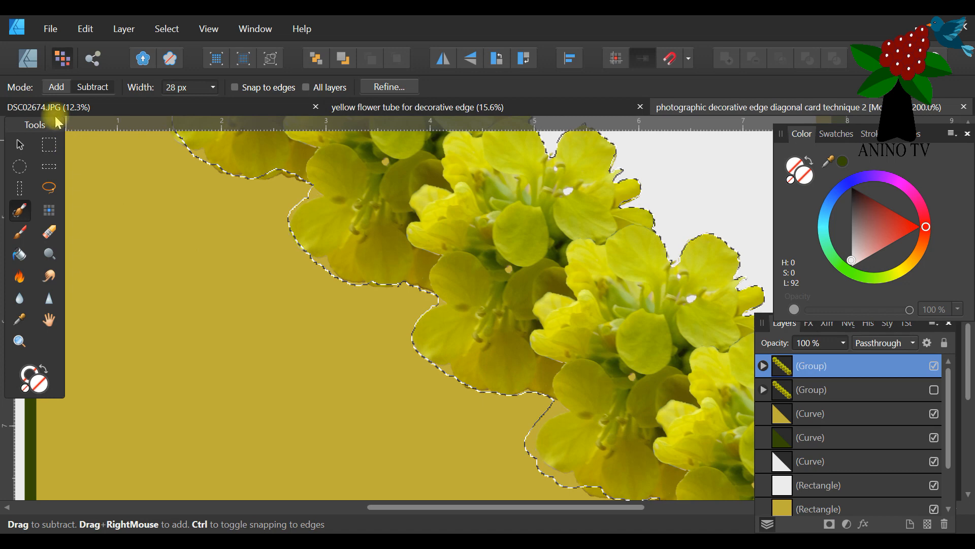
{"action": "left_click", "coordinate": [56, 87]}
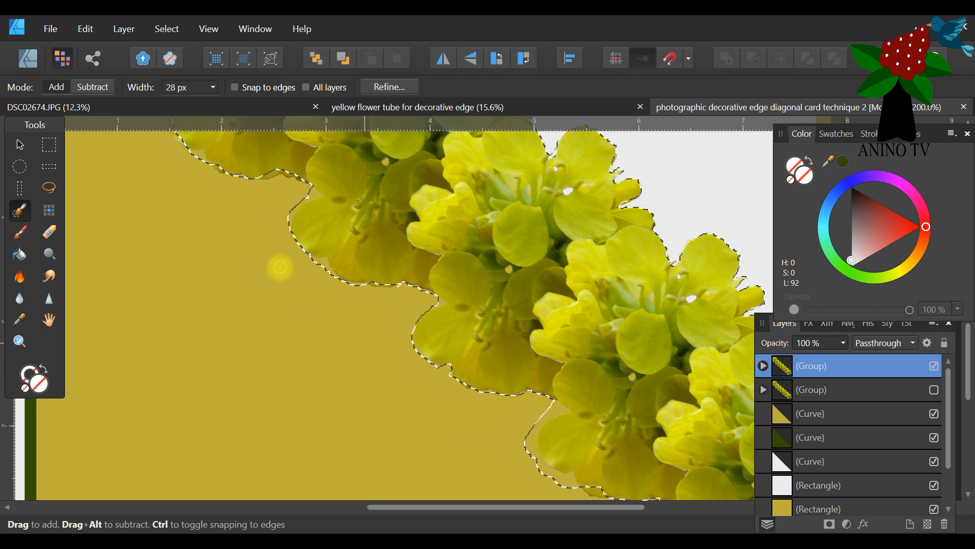
Refine the selection along the sixth flower's lower petals, correcting the notch, outer petal edge and area near the card's bottom border.
{"action": "left_click", "coordinate": [92, 87]}
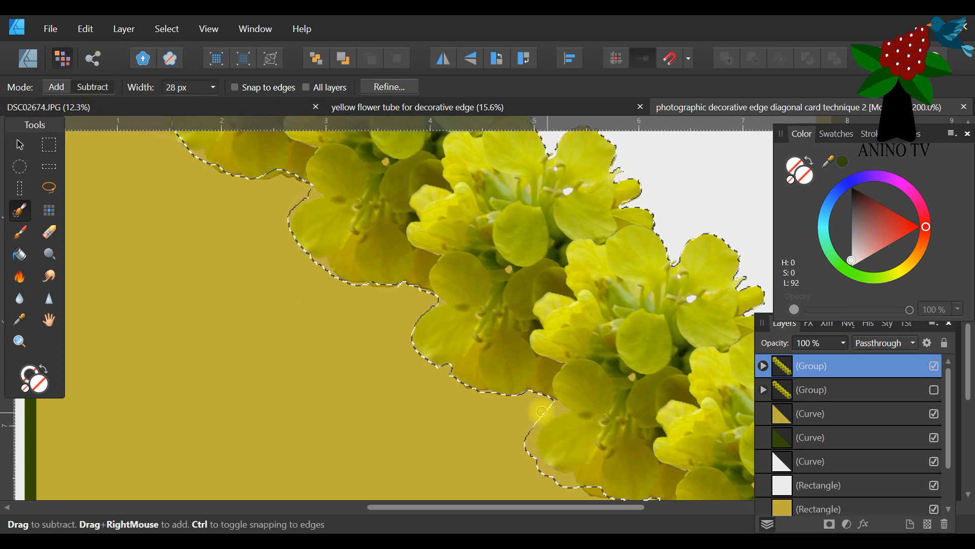
{"action": "left_click", "coordinate": [56, 87]}
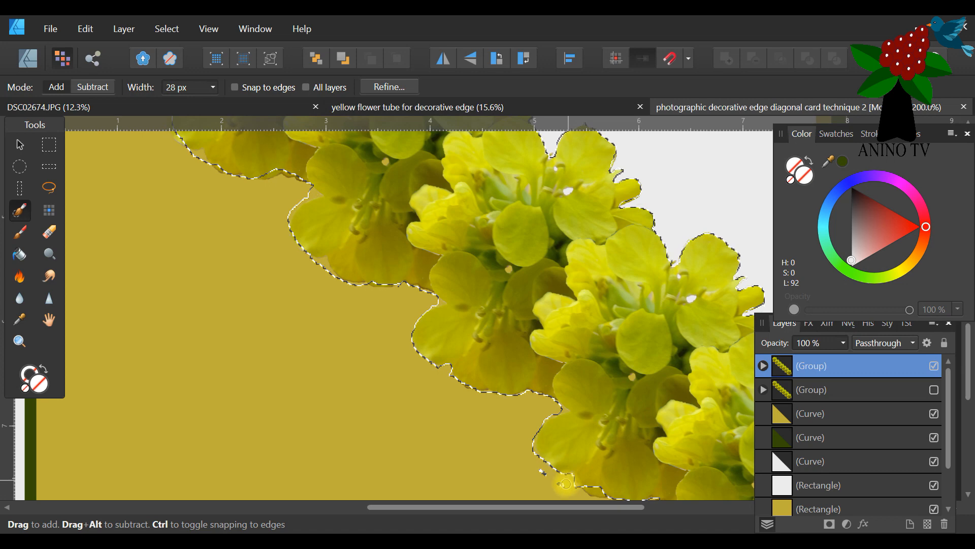
{"action": "left_click_drag", "start_coordinate": [562, 507], "coordinate": [623, 507]}
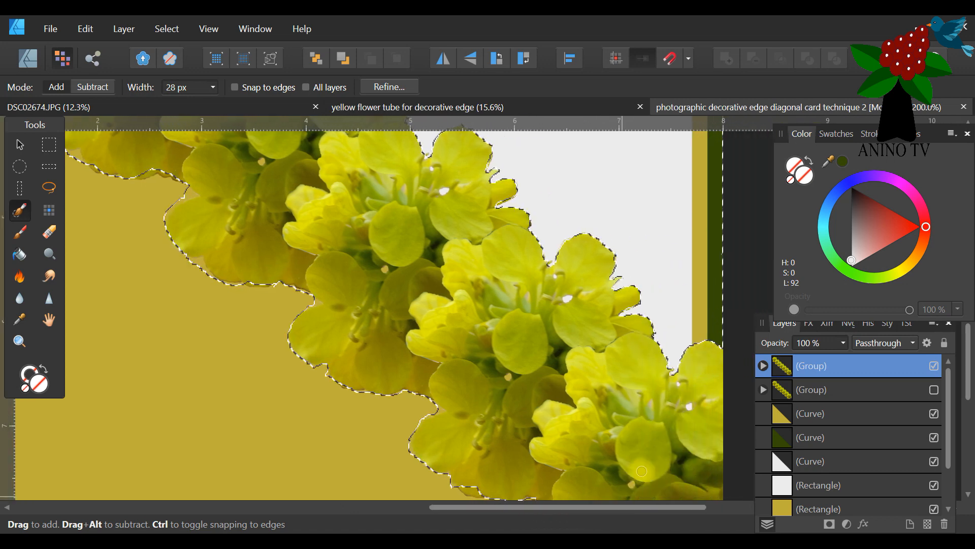
{"action": "scroll", "coordinate": [642, 470], "scroll_direction": "down", "scroll_amount": 4}
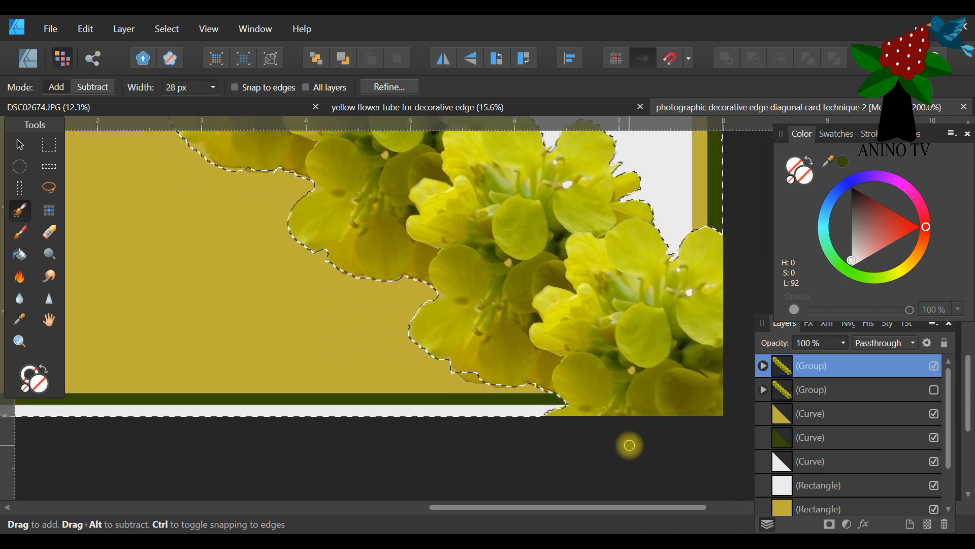
{"action": "left_click", "coordinate": [92, 87]}
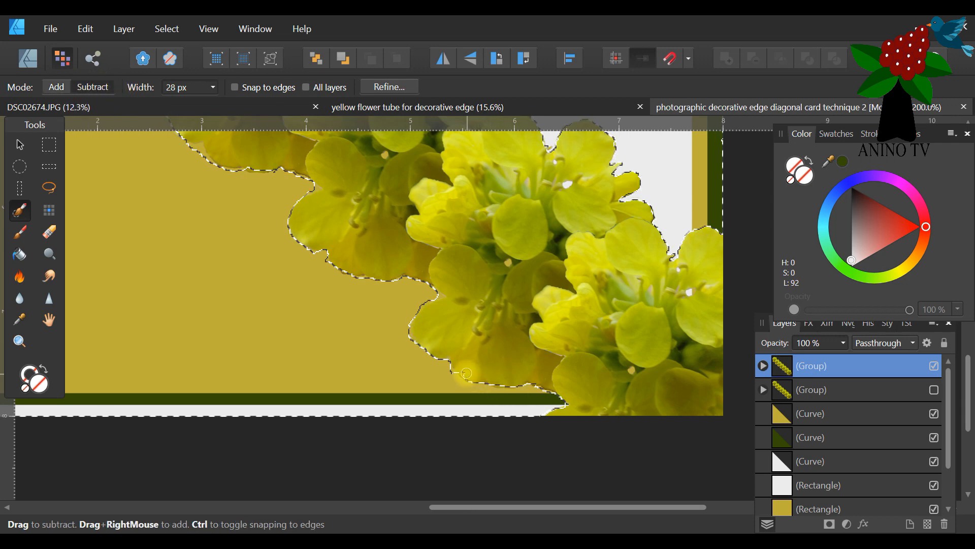
{"action": "left_click", "coordinate": [56, 87]}
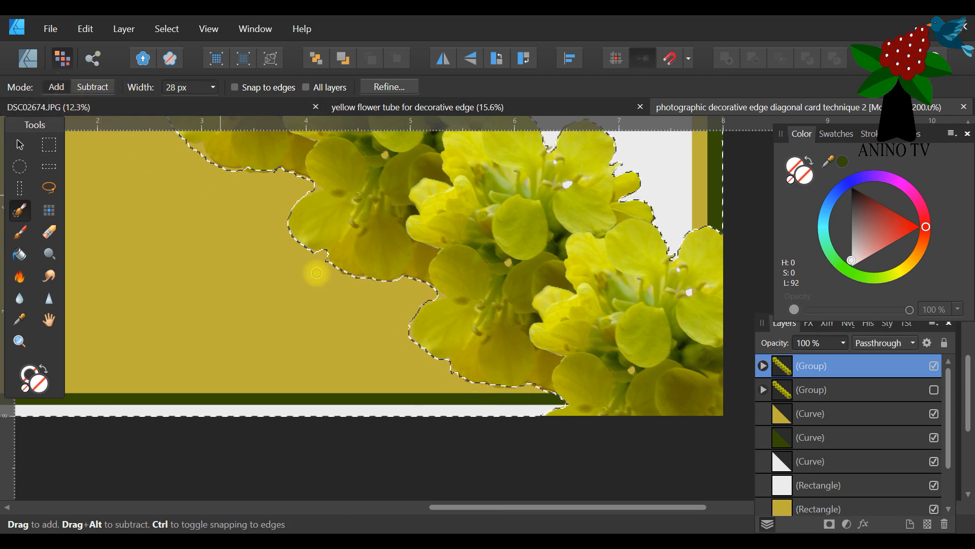
{"action": "left_click_drag", "start_coordinate": [450, 375], "coordinate": [449, 373]}
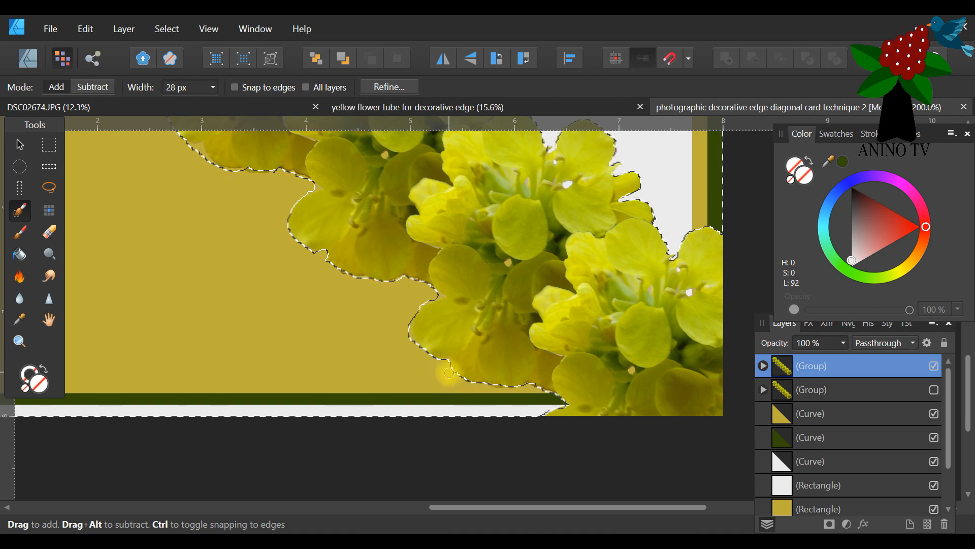
Refine the selection around the fourth flower's lower petals, correcting the upper notch and the bottom petal edge.
{"action": "scroll", "coordinate": [198, 147], "scroll_direction": "up", "scroll_amount": 3}
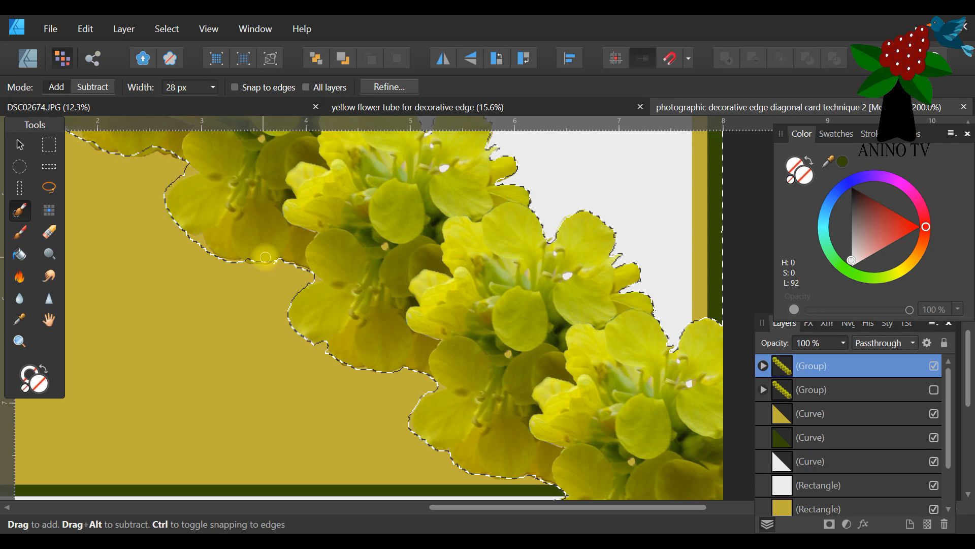
{"action": "left_click", "coordinate": [86, 88]}
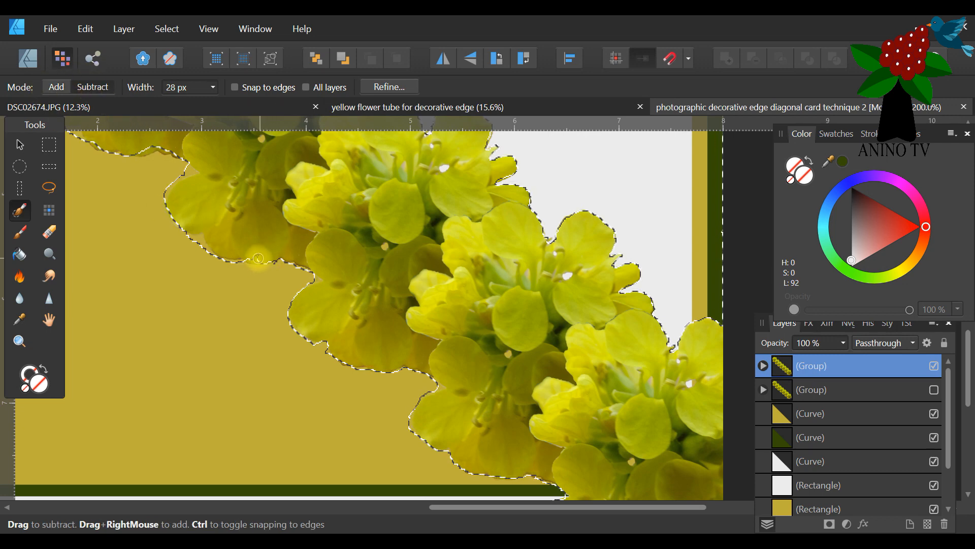
{"action": "left_click", "coordinate": [56, 87]}
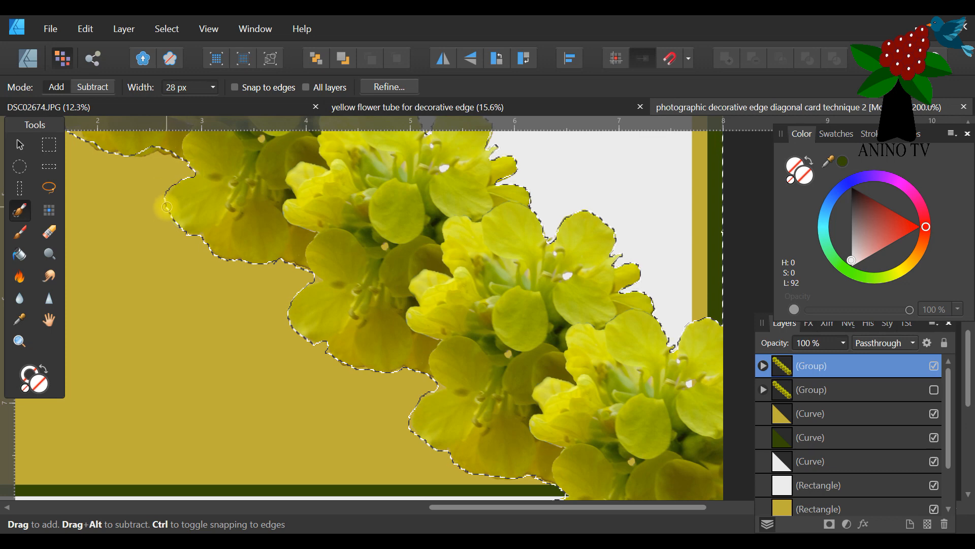
Refine the selection around the third flower's lower petals, subtracting leftover petal edges and adding missed yellow background.
{"action": "scroll", "coordinate": [177, 178], "scroll_direction": "up", "scroll_amount": 3}
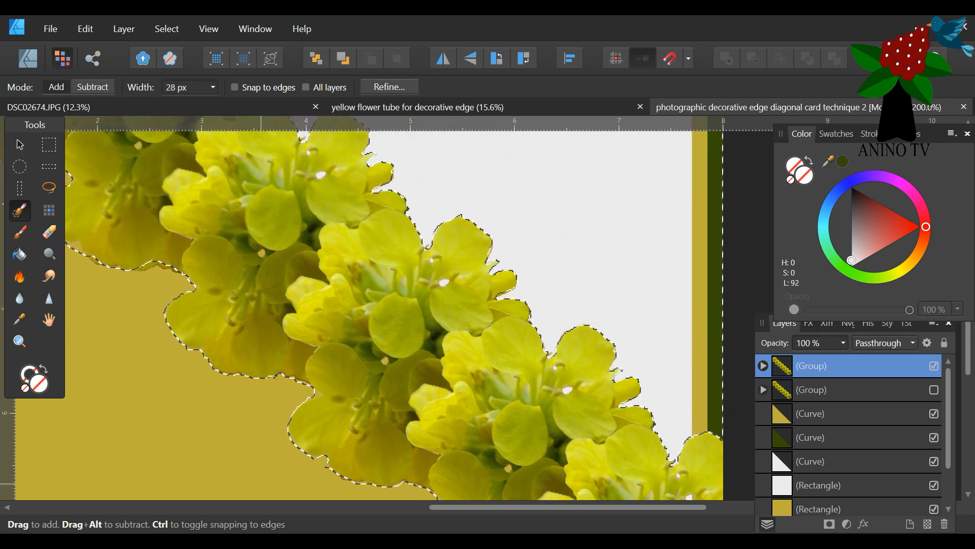
{"action": "left_click_drag", "start_coordinate": [490, 507], "coordinate": [325, 503]}
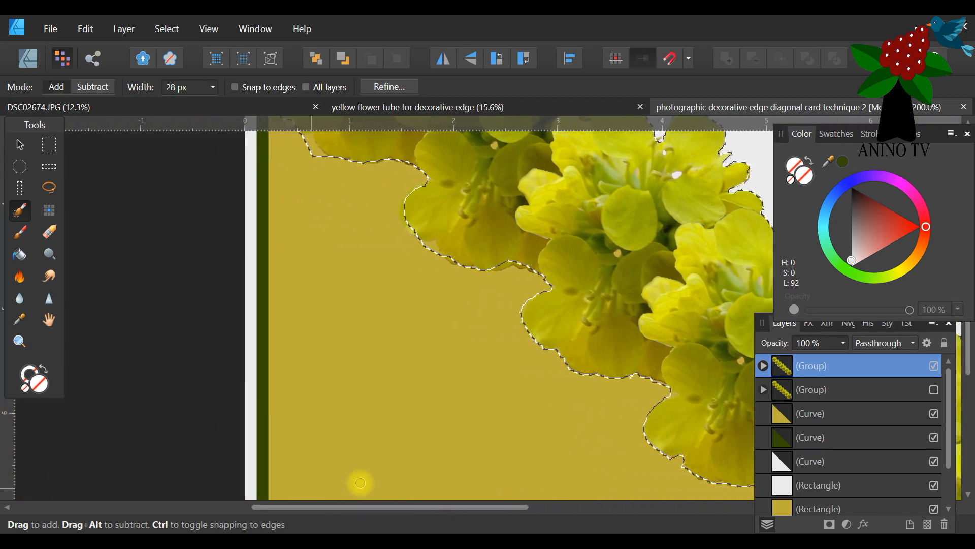
{"action": "left_click", "coordinate": [91, 87]}
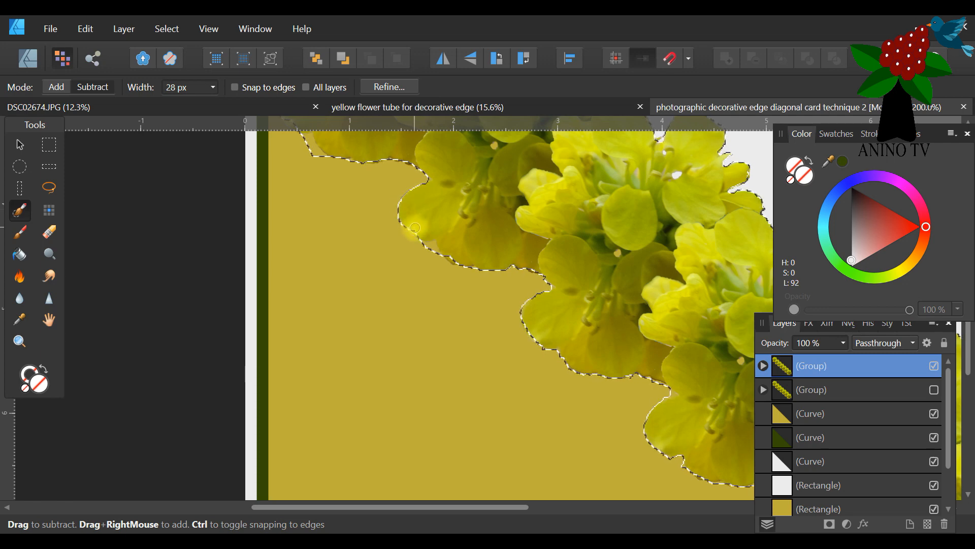
{"action": "left_click", "coordinate": [56, 87]}
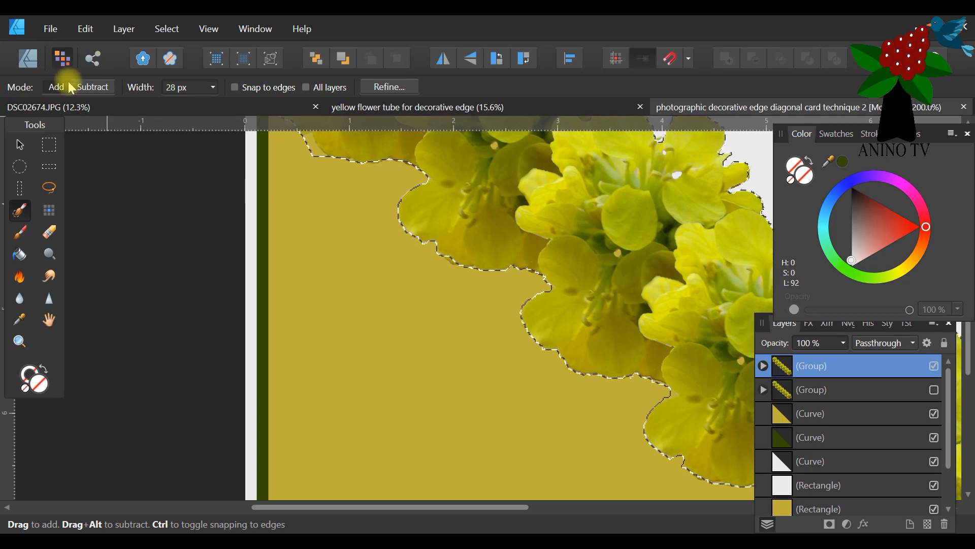
{"action": "left_click", "coordinate": [91, 87]}
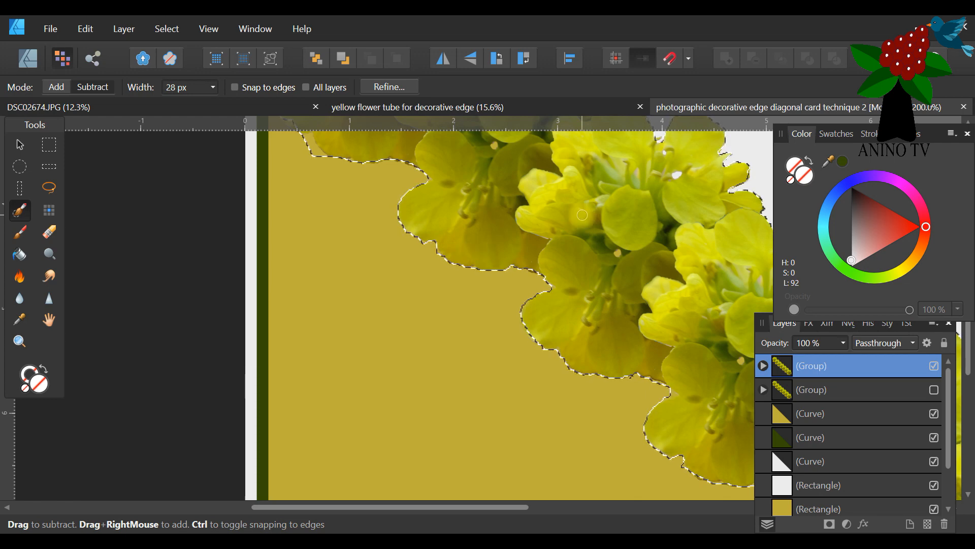
Refine the selection around the second flower's lower petals and where the flowers meet the card's left border.
{"action": "scroll", "coordinate": [457, 223], "scroll_direction": "up", "scroll_amount": 5}
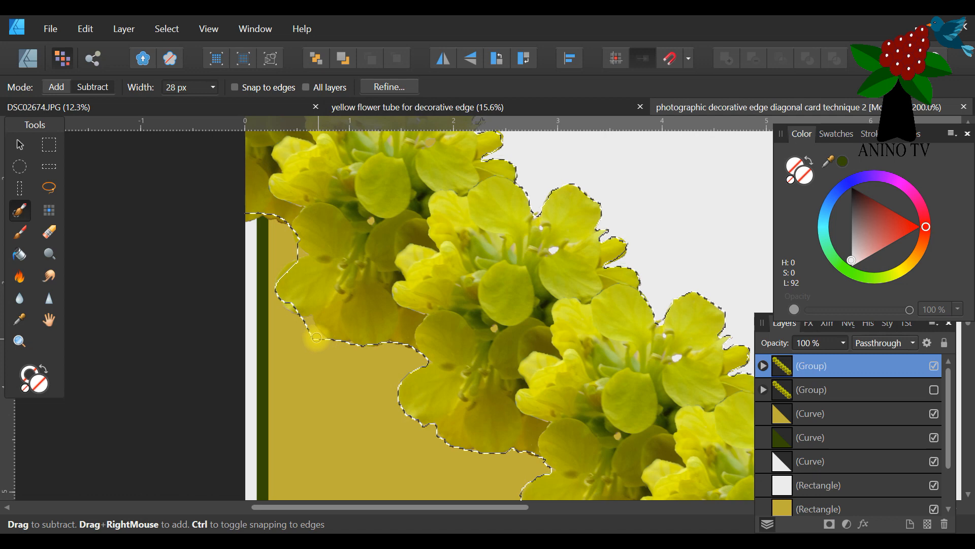
{"action": "left_click", "coordinate": [60, 92]}
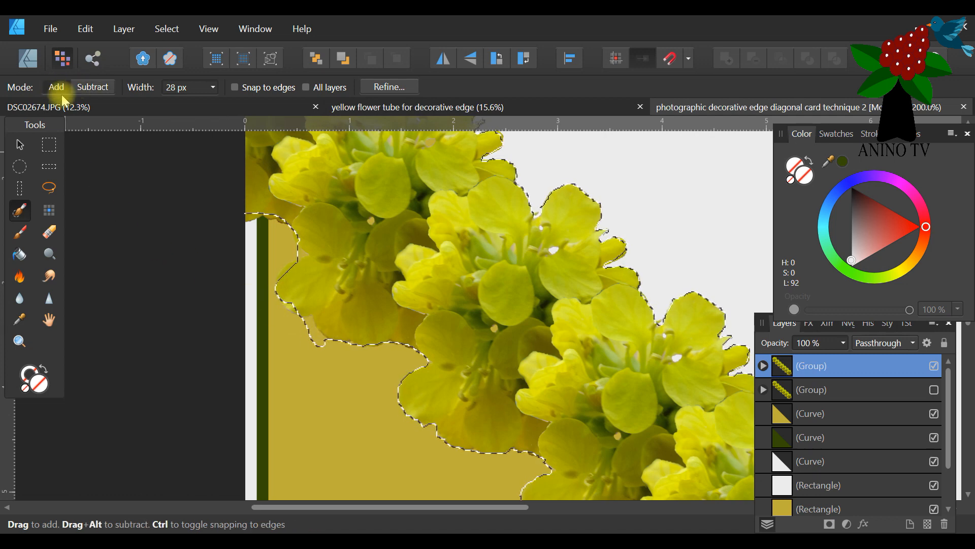
{"action": "mouse_move", "coordinate": [321, 343]}
{"action": "left_mouse_down"}
{"action": "mouse_move", "coordinate": [307, 320]}
{"action": "mouse_move", "coordinate": [318, 345]}
{"action": "left_mouse_up"}
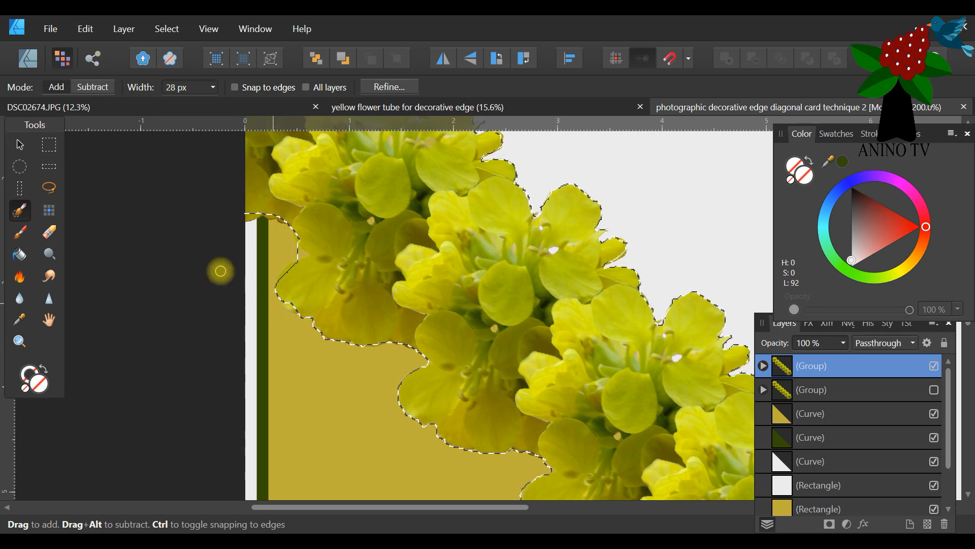
{"action": "left_click", "coordinate": [92, 87]}
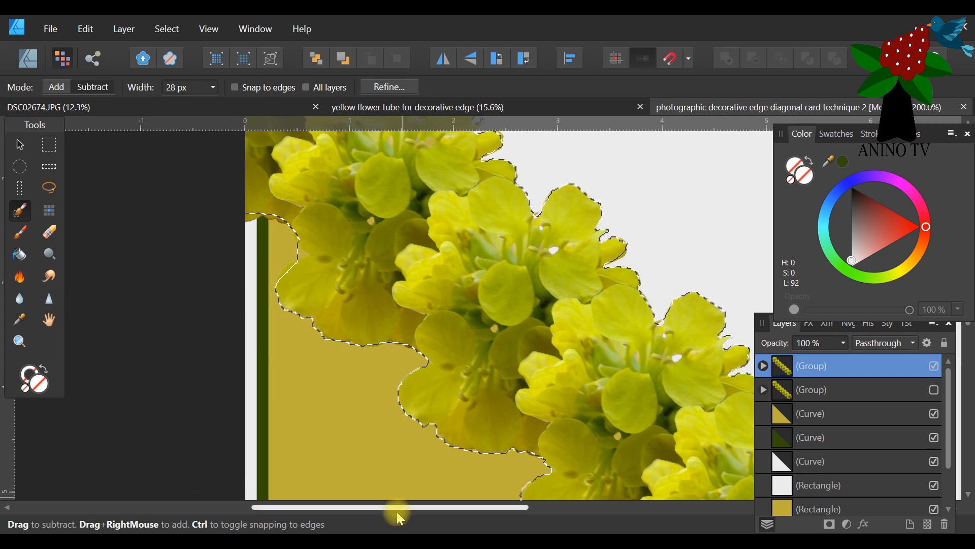
{"action": "left_click_drag", "start_coordinate": [401, 517], "coordinate": [374, 510]}
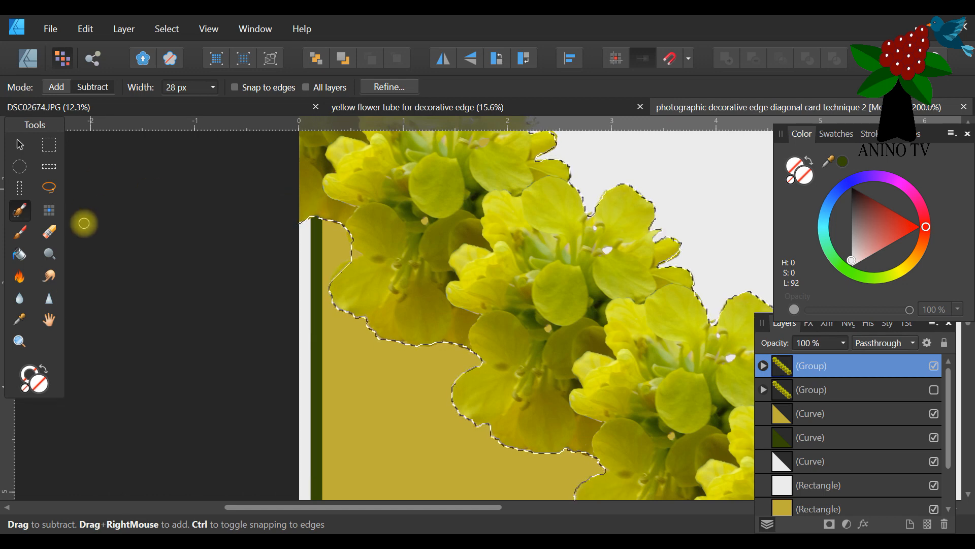
Select the diagonal flower group with the Move tool.
{"action": "left_click", "coordinate": [19, 340]}
{"action": "left_click_drag", "start_coordinate": [212, 89], "coordinate": [158, 94]}
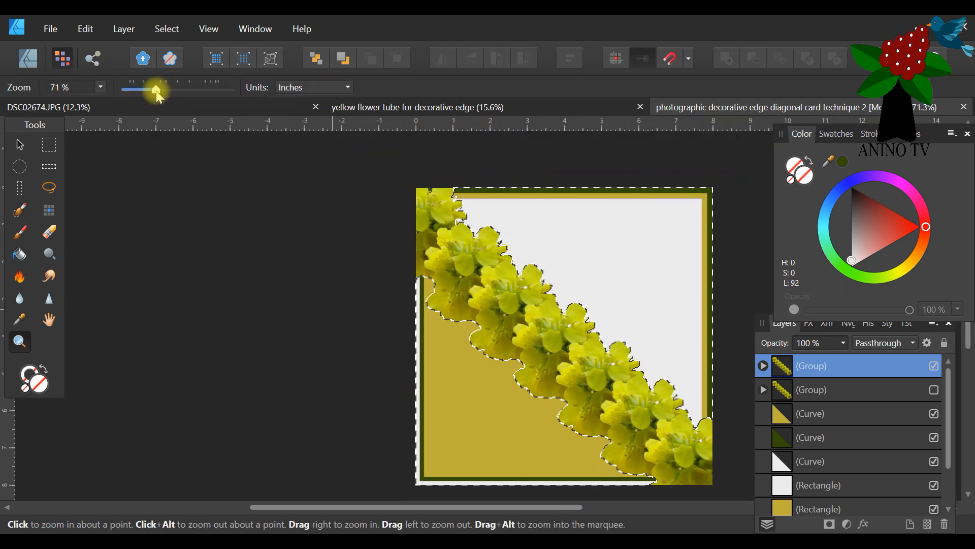
{"action": "left_click_drag", "start_coordinate": [559, 508], "coordinate": [657, 507]}
{"action": "scroll", "coordinate": [631, 356], "scroll_direction": "down", "scroll_amount": 1}
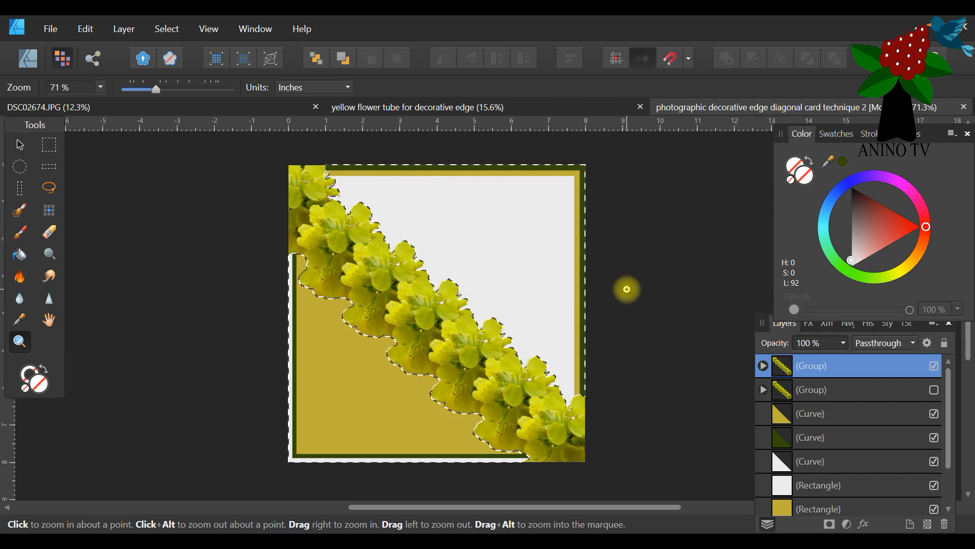
{"action": "left_click", "coordinate": [597, 428]}
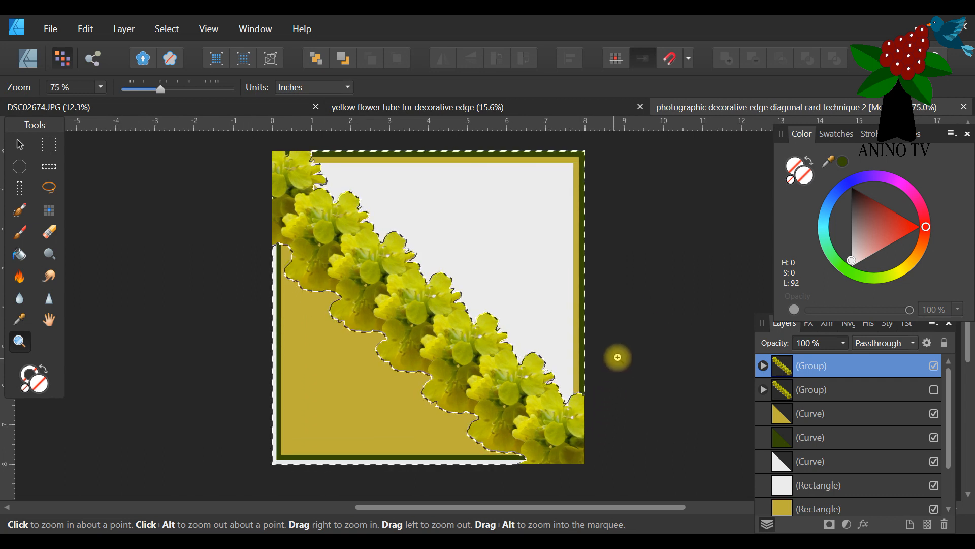
{"action": "left_click_drag", "start_coordinate": [428, 508], "coordinate": [450, 508]}
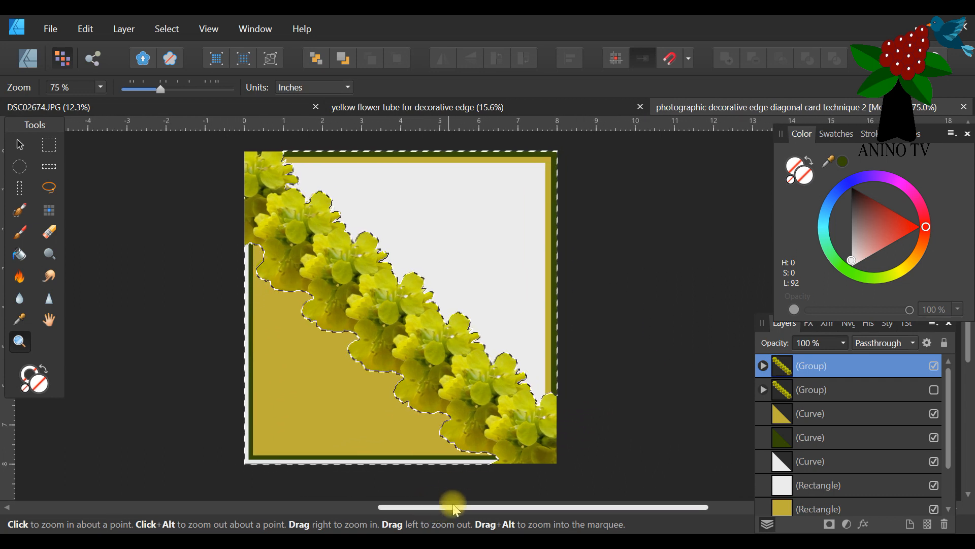
{"action": "left_click", "coordinate": [18, 147]}
{"action": "left_click", "coordinate": [509, 287]}
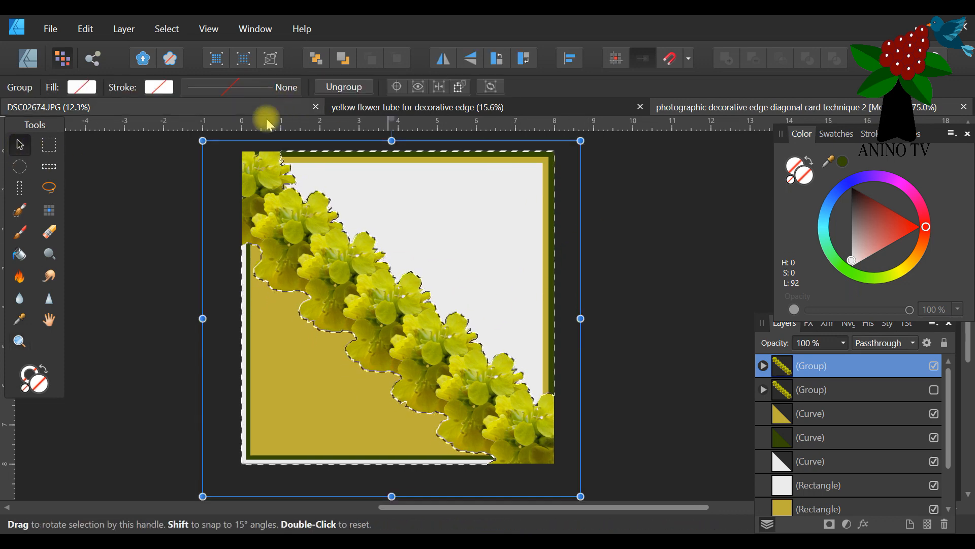
{"action": "left_click", "coordinate": [161, 33]}
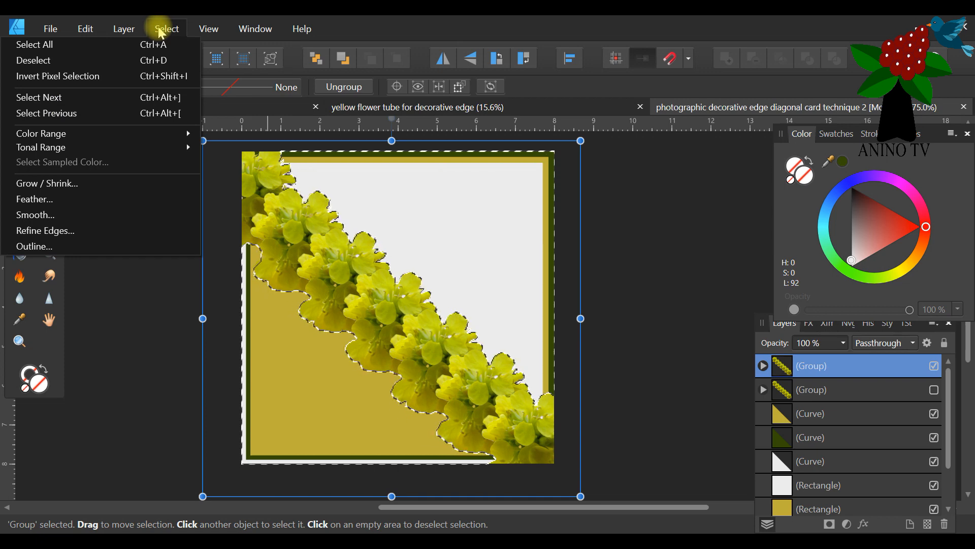
{"action": "left_click", "coordinate": [109, 184]}
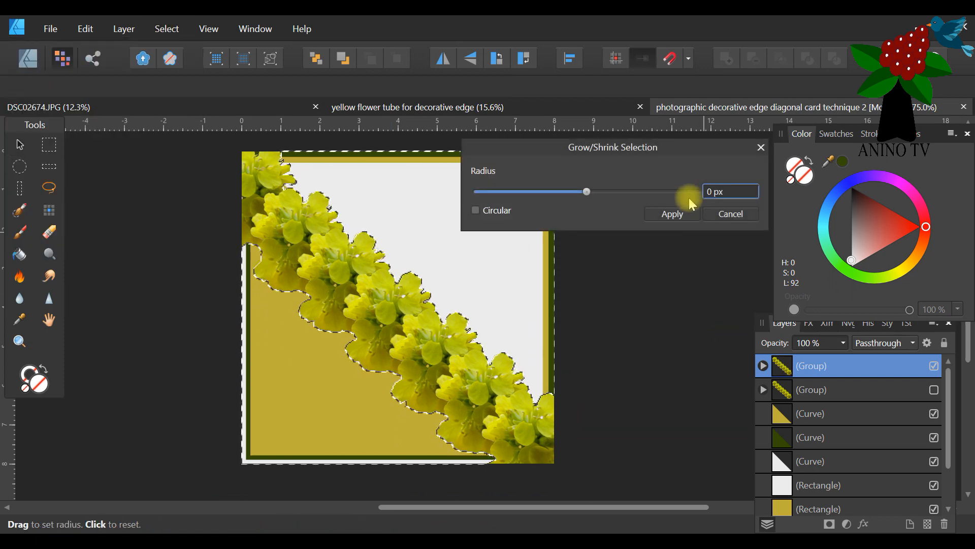
{"action": "left_click_drag", "start_coordinate": [664, 156], "coordinate": [713, 158]}
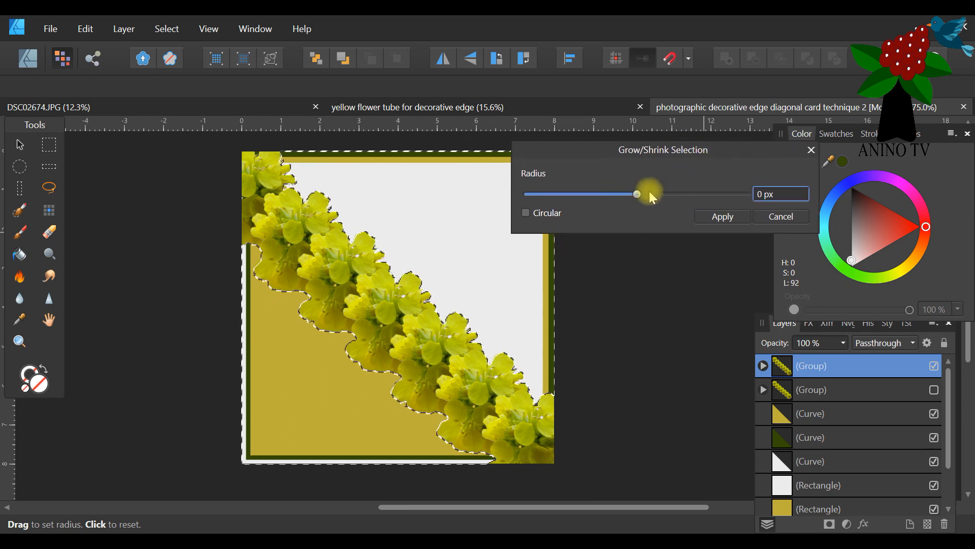
{"action": "left_click", "coordinate": [635, 196]}
{"action": "left_click_drag", "start_coordinate": [633, 196], "coordinate": [634, 194]}
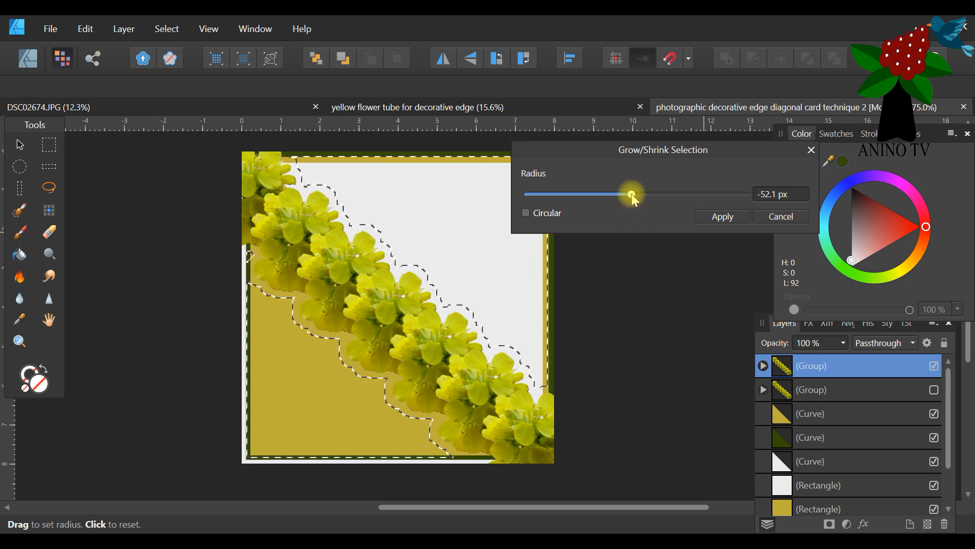
{"action": "left_click", "coordinate": [767, 215]}
Invert the pixel selection and grow it by 20 px around the diagonal flower edge.
{"action": "left_click", "coordinate": [163, 27]}
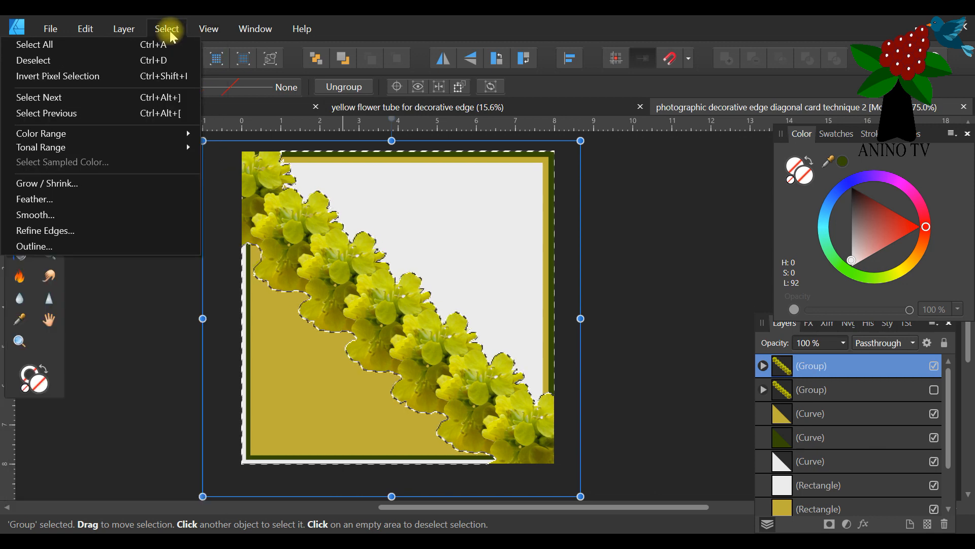
{"action": "left_click", "coordinate": [108, 76]}
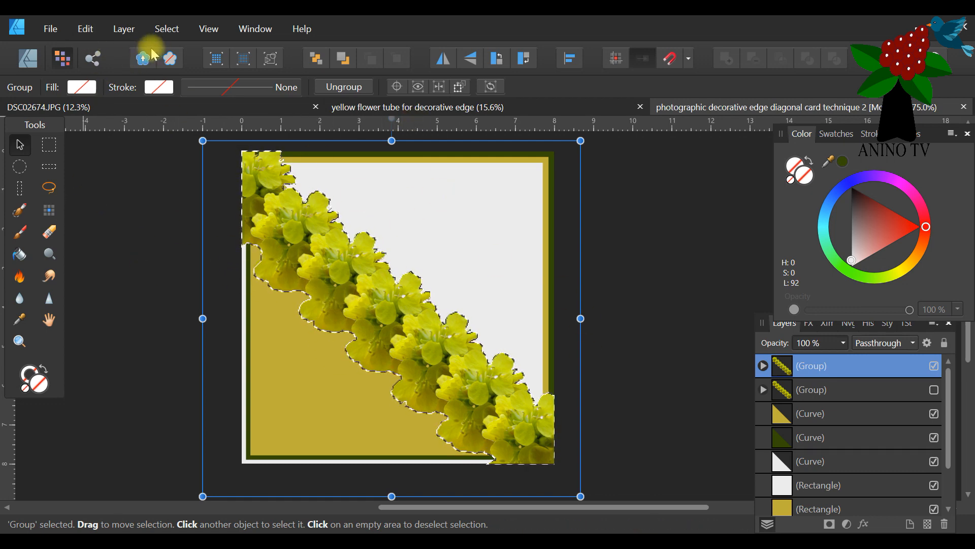
{"action": "left_click", "coordinate": [167, 29]}
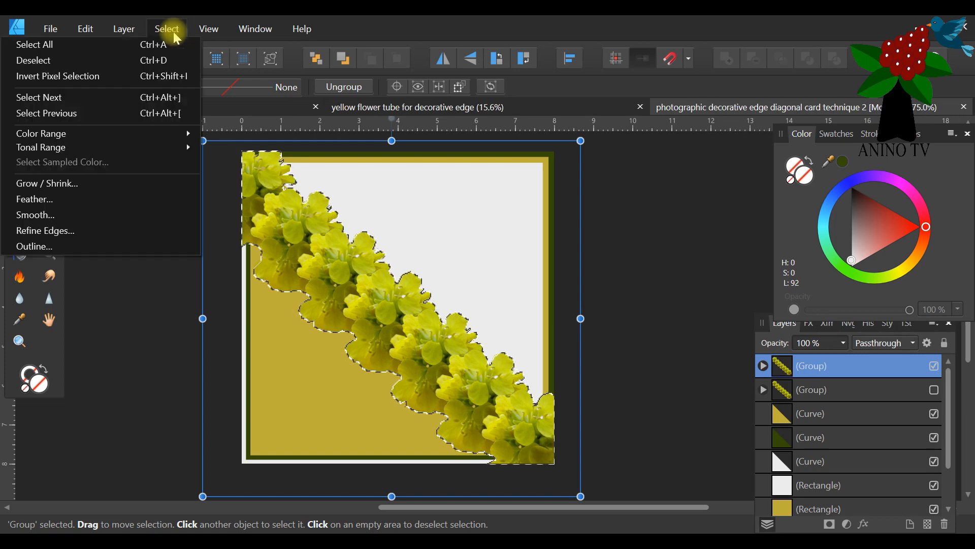
{"action": "left_click", "coordinate": [94, 183]}
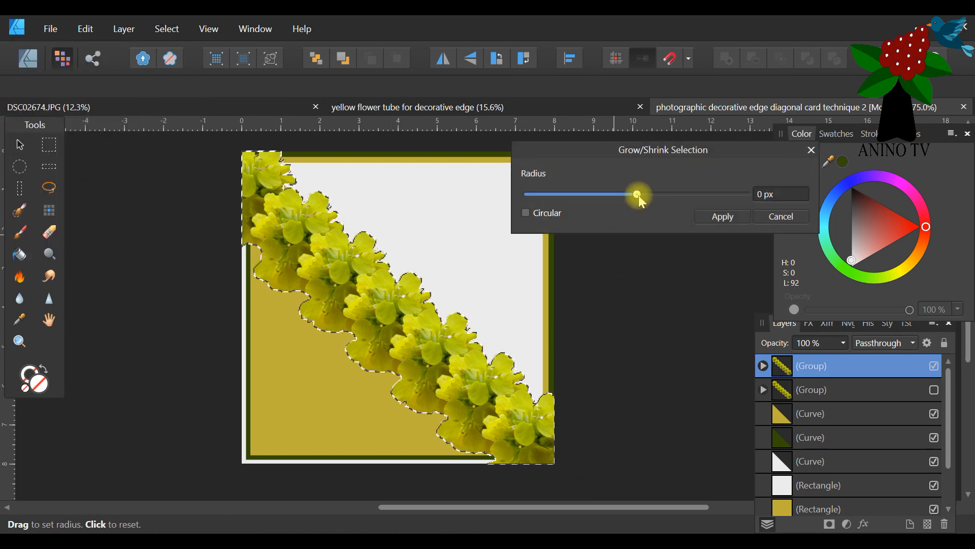
{"action": "left_click_drag", "start_coordinate": [639, 195], "coordinate": [639, 194]}
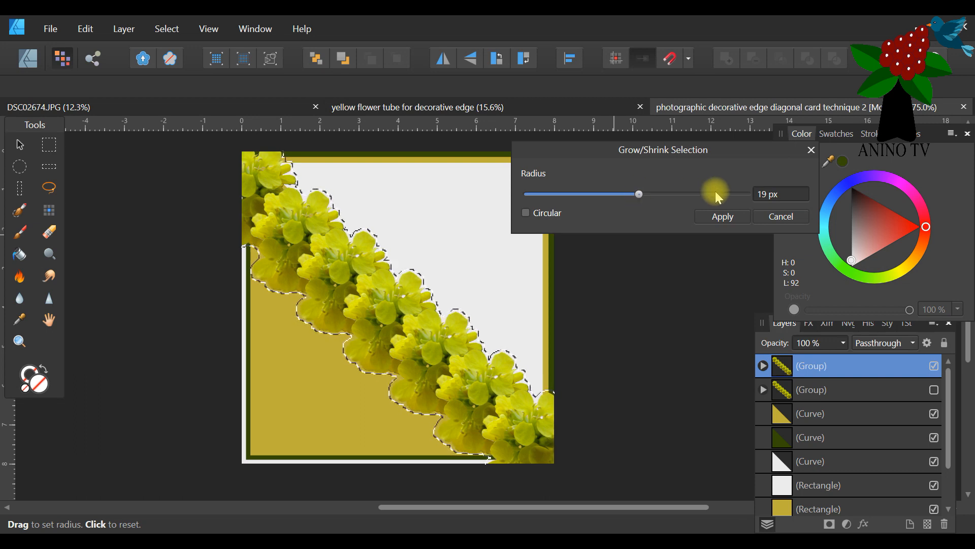
{"action": "double_click", "coordinate": [764, 198]}
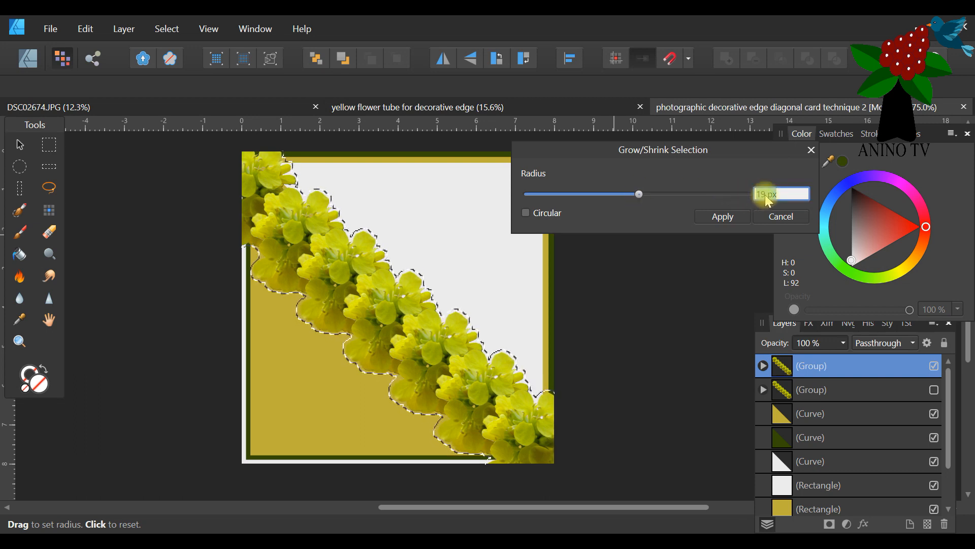
{"action": "type", "text": "20px"}
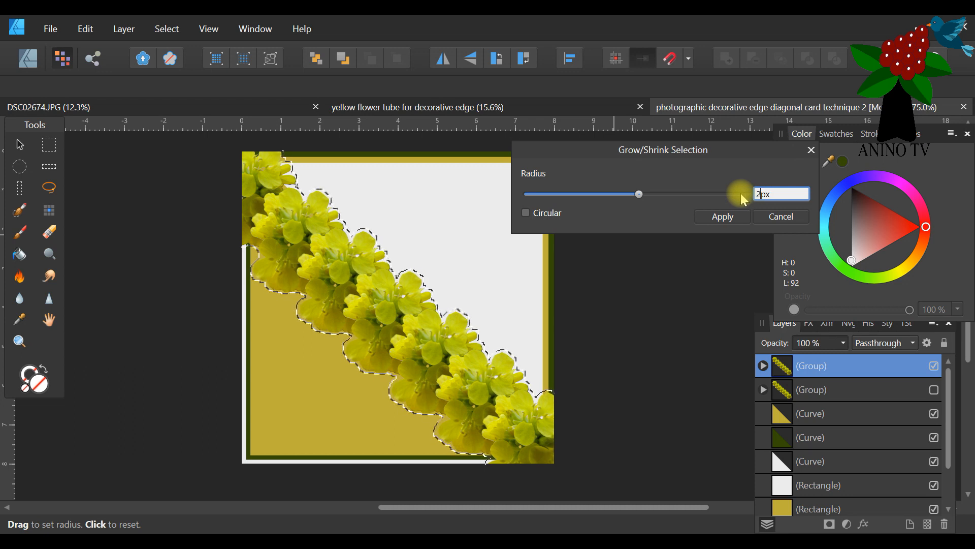
{"action": "left_click", "coordinate": [723, 216]}
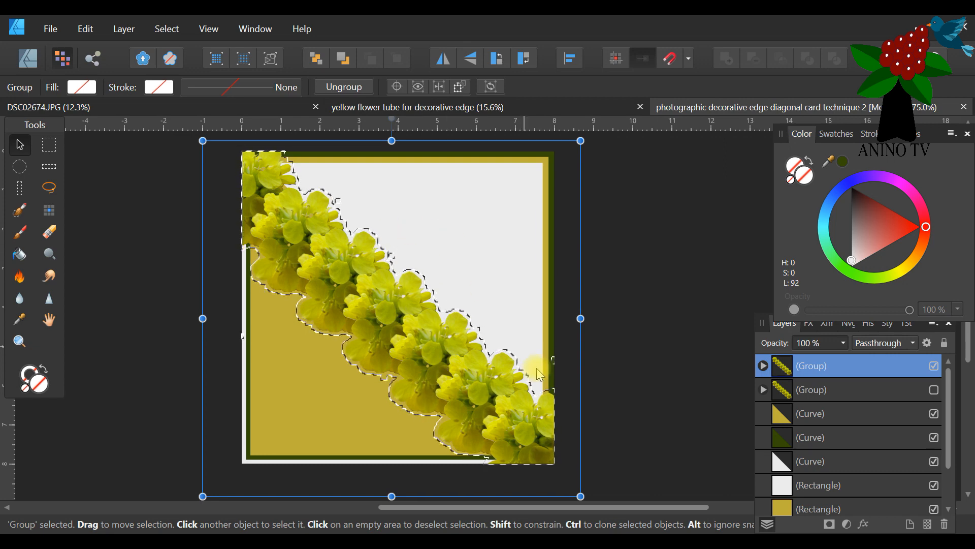
Duplicate the diagonal flower group, hide the original, and try a Paint Brush stroke over the upper flowers.
{"action": "left_click", "coordinate": [19, 210]}
{"action": "left_click", "coordinate": [93, 88]}
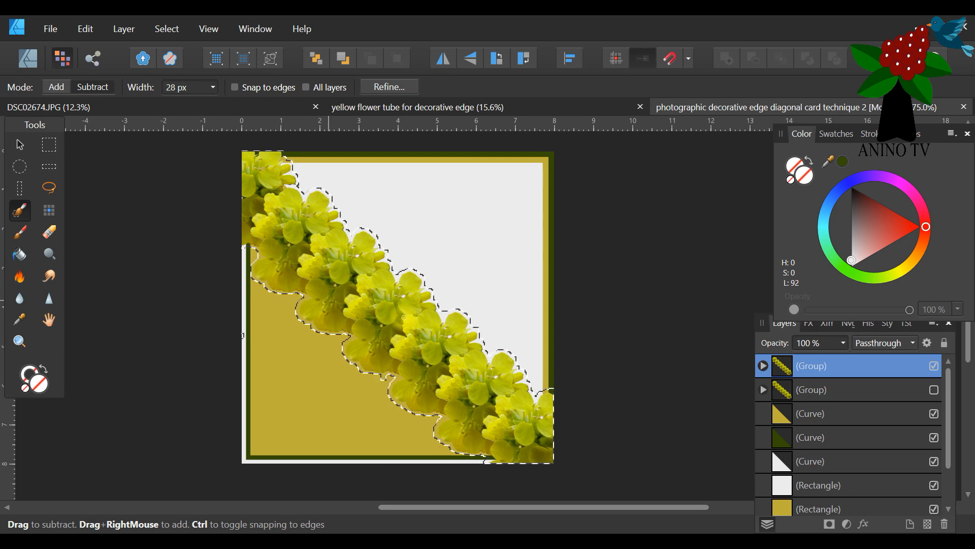
{"action": "left_click", "coordinate": [21, 235]}
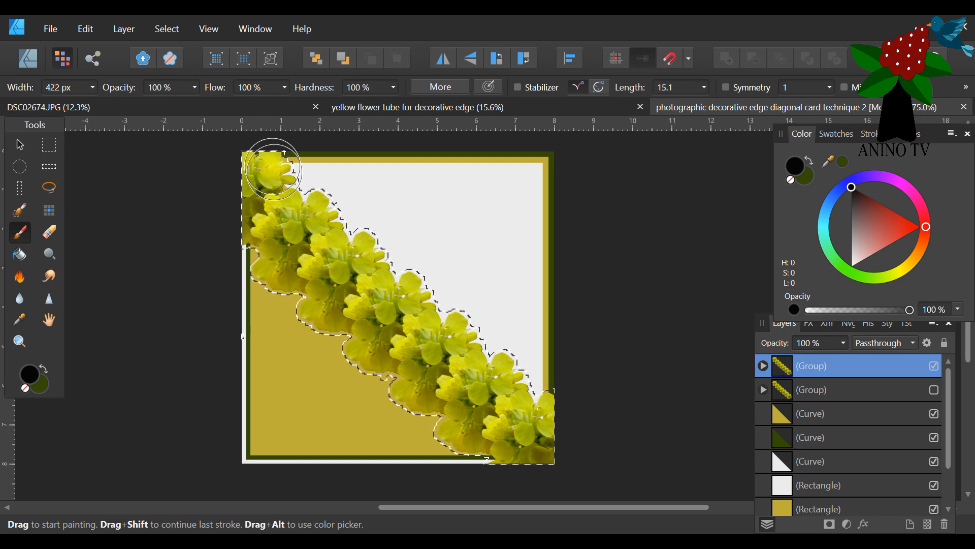
{"action": "right_click", "coordinate": [861, 364]}
{"action": "left_click", "coordinate": [809, 147]}
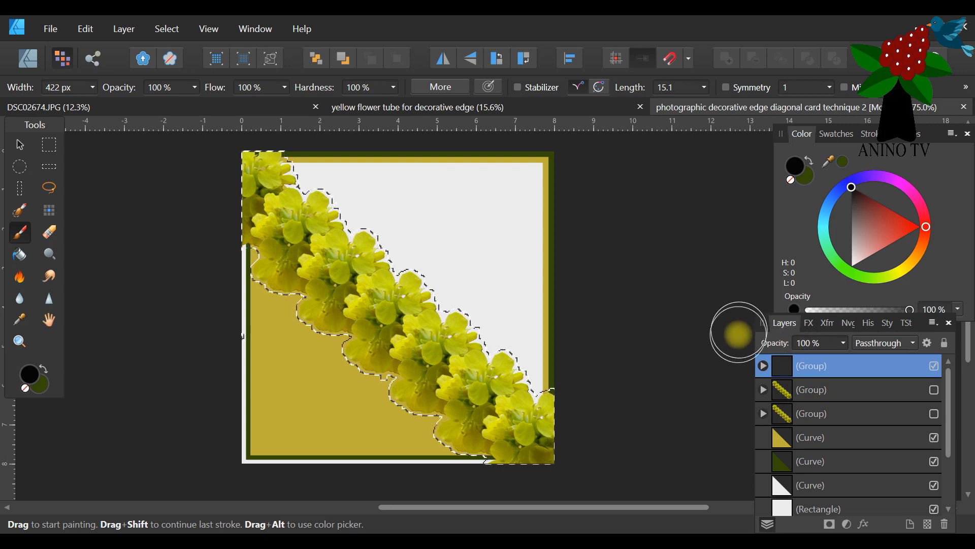
{"action": "left_click_drag", "start_coordinate": [259, 144], "coordinate": [299, 277]}
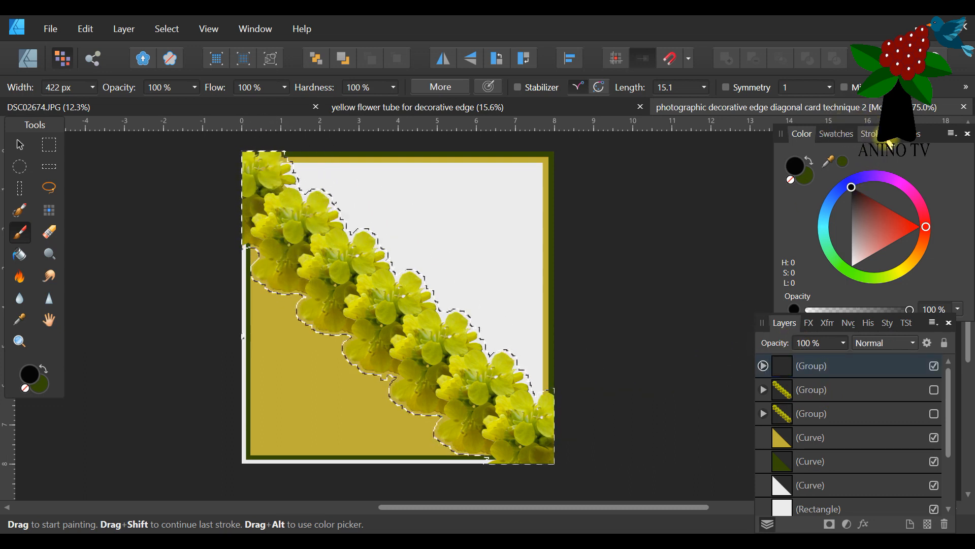
Choose the 128 px solid round brush from the Basic brush category for the Paint Brush Tool.
{"action": "left_click", "coordinate": [909, 137]}
{"action": "left_click", "coordinate": [909, 133]}
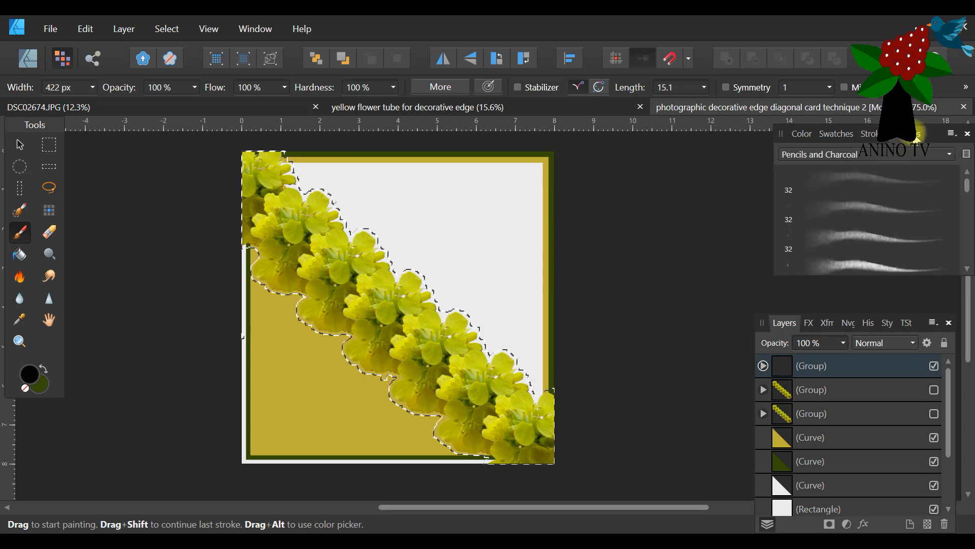
{"action": "left_click", "coordinate": [843, 154]}
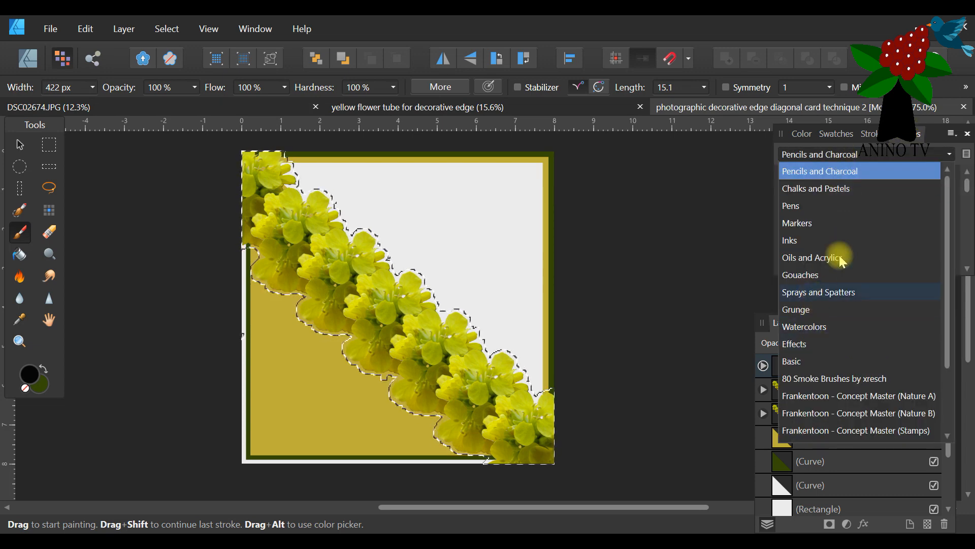
{"action": "left_click", "coordinate": [890, 156]}
{"action": "mouse_move", "coordinate": [909, 134]}
{"action": "left_mouse_down"}
{"action": "mouse_move", "coordinate": [814, 170]}
{"action": "mouse_move", "coordinate": [871, 176]}
{"action": "mouse_move", "coordinate": [938, 138]}
{"action": "left_mouse_up"}
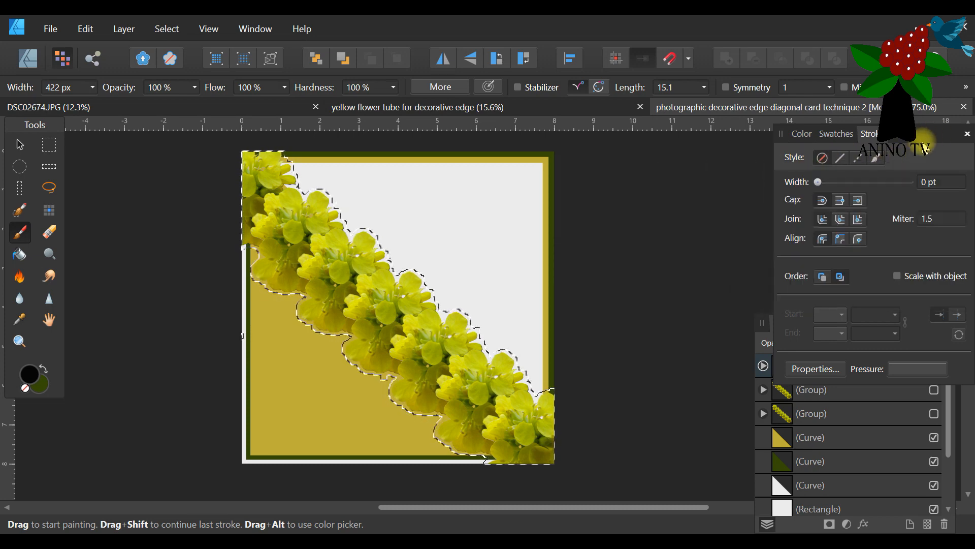
{"action": "left_click_drag", "start_coordinate": [925, 140], "coordinate": [814, 175]}
{"action": "mouse_move", "coordinate": [716, 195]}
{"action": "left_mouse_down"}
{"action": "mouse_move", "coordinate": [914, 177]}
{"action": "mouse_move", "coordinate": [767, 193]}
{"action": "mouse_move", "coordinate": [575, 163]}
{"action": "mouse_move", "coordinate": [599, 156]}
{"action": "left_mouse_up"}
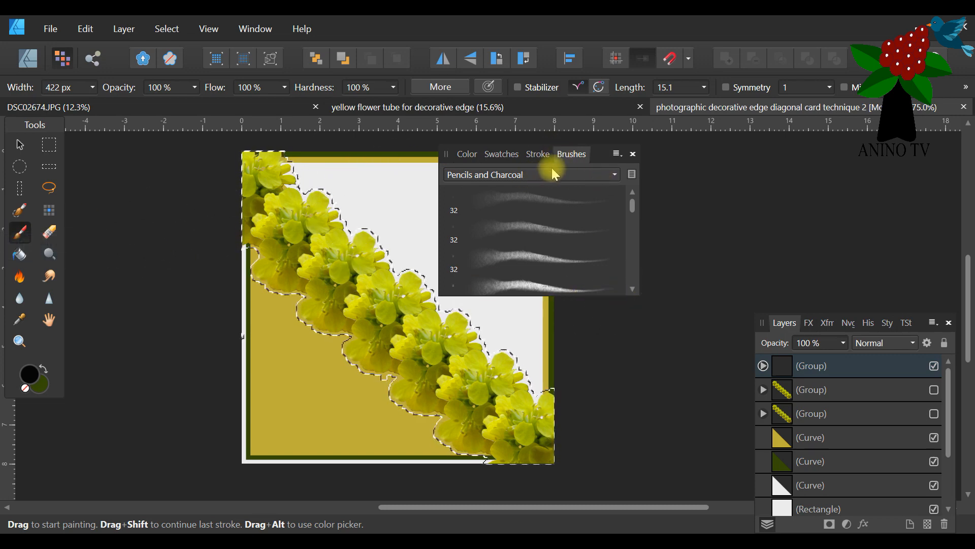
{"action": "left_click", "coordinate": [615, 177]}
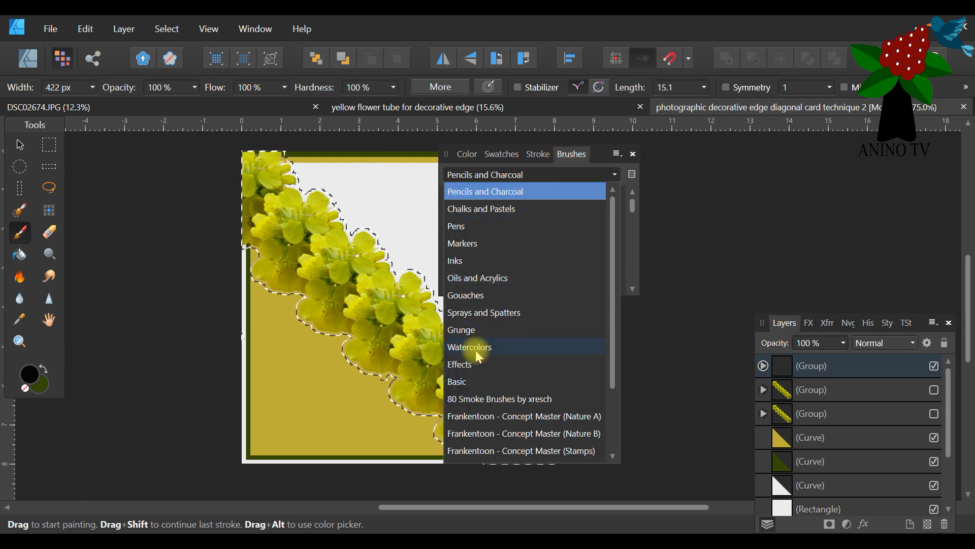
{"action": "left_click", "coordinate": [481, 381]}
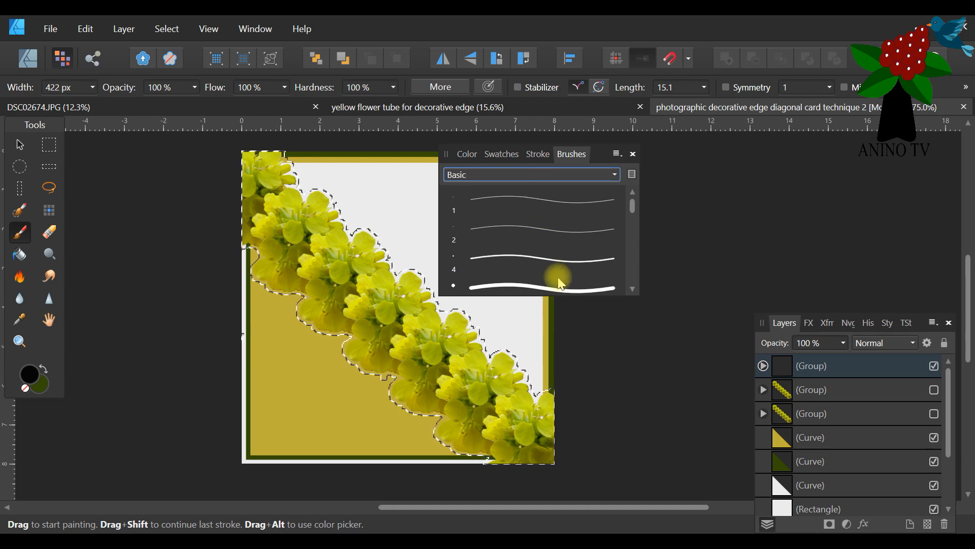
{"action": "scroll", "coordinate": [561, 283], "scroll_direction": "down", "scroll_amount": 5}
{"action": "scroll", "coordinate": [578, 246], "scroll_direction": "up", "scroll_amount": 4}
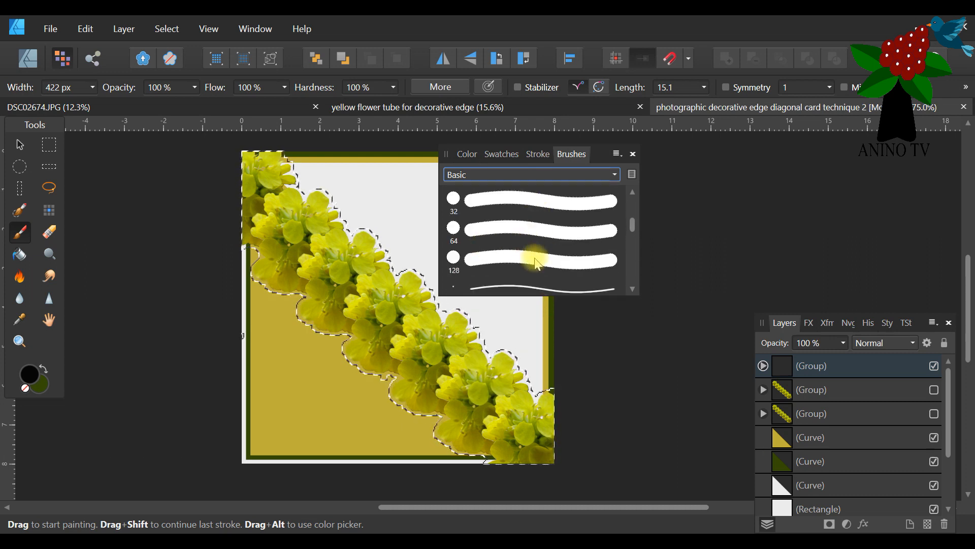
{"action": "left_click", "coordinate": [495, 264]}
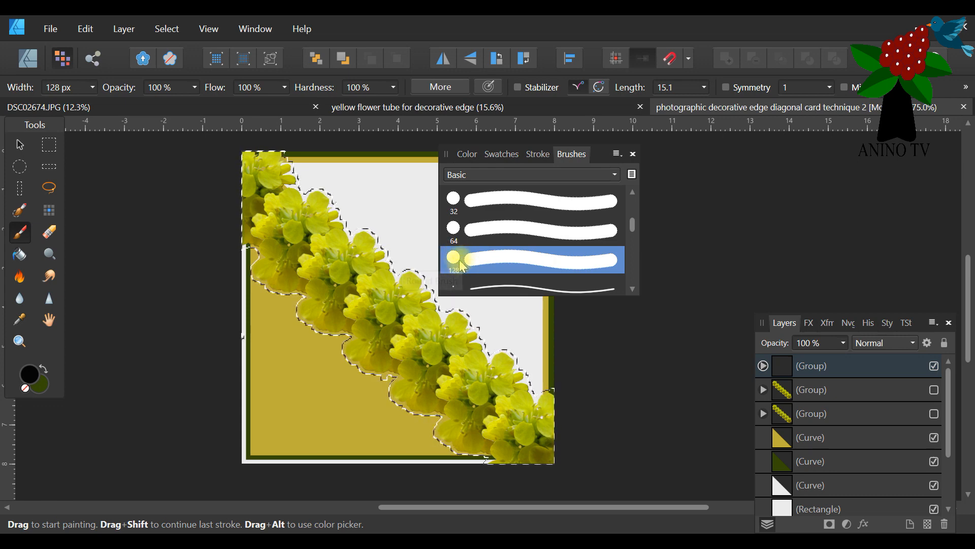
{"action": "left_click_drag", "start_coordinate": [596, 154], "coordinate": [849, 164]}
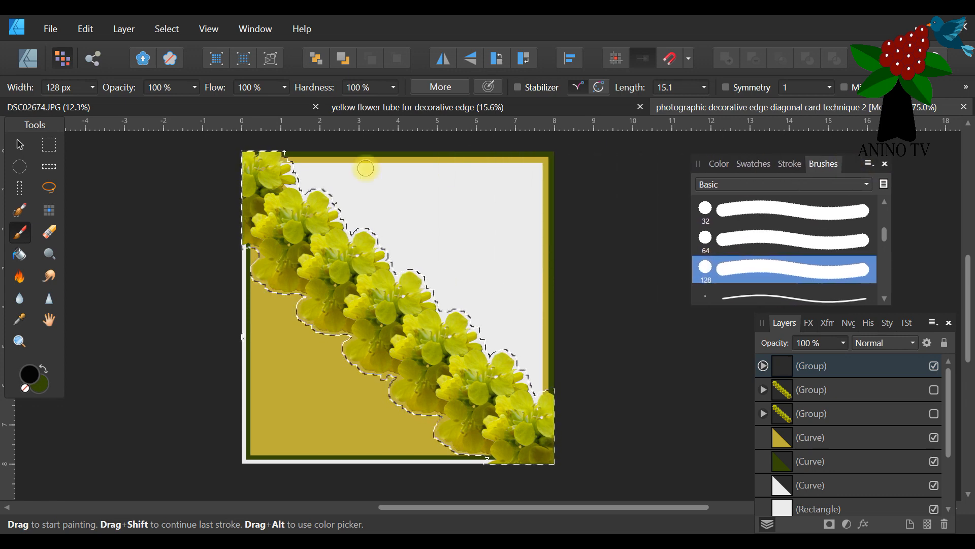
Paint the lower flowers inside the selection near-black (H 0, S 100, L 2) with a 388 px wide brush.
{"action": "left_click", "coordinate": [92, 88]}
{"action": "left_click_drag", "start_coordinate": [104, 109], "coordinate": [118, 104]}
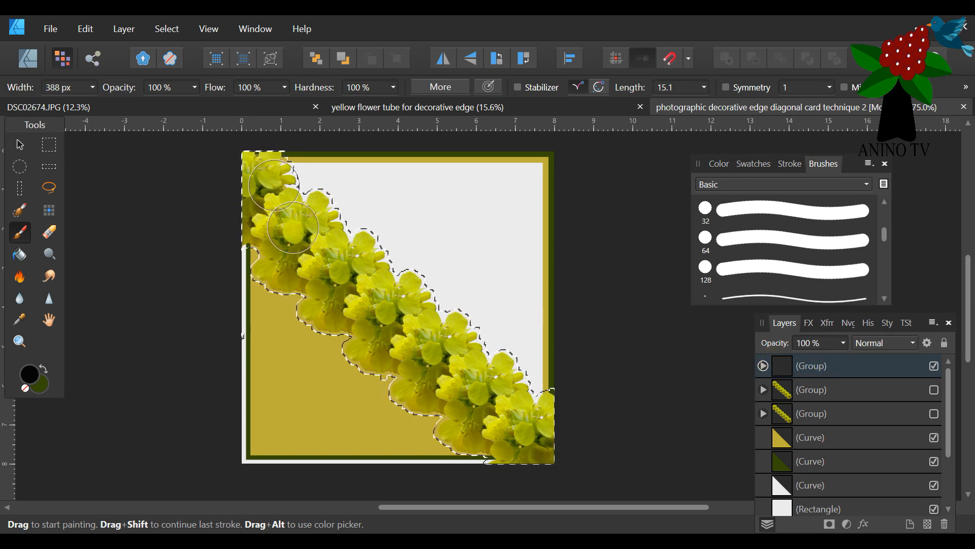
{"action": "left_click", "coordinate": [718, 163]}
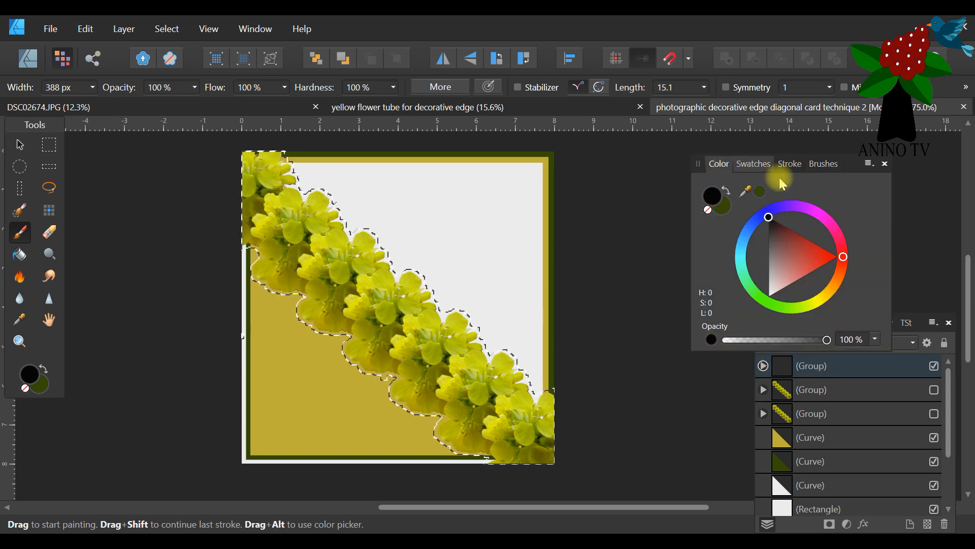
{"action": "left_click_drag", "start_coordinate": [770, 235], "coordinate": [773, 208]}
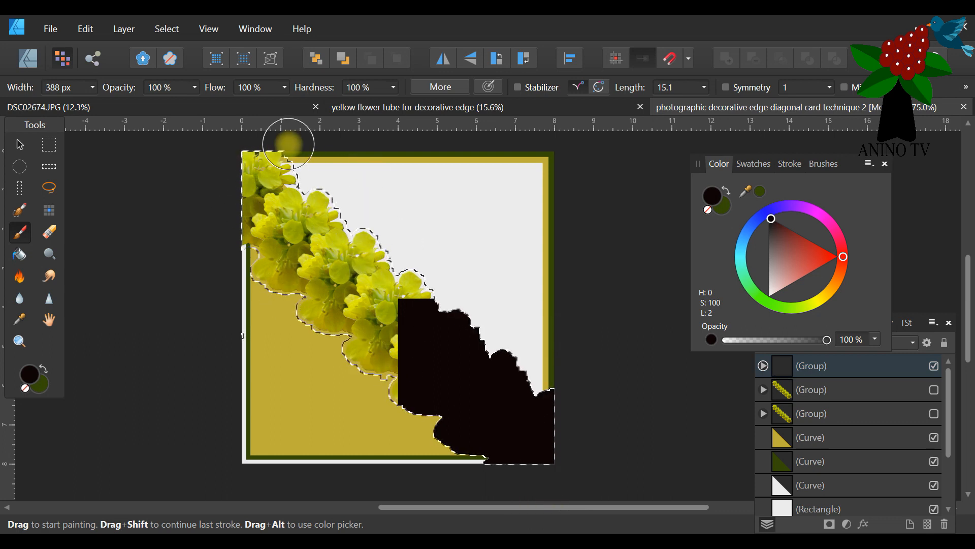
{"action": "scroll", "coordinate": [376, 339], "scroll_direction": "up", "scroll_amount": 1}
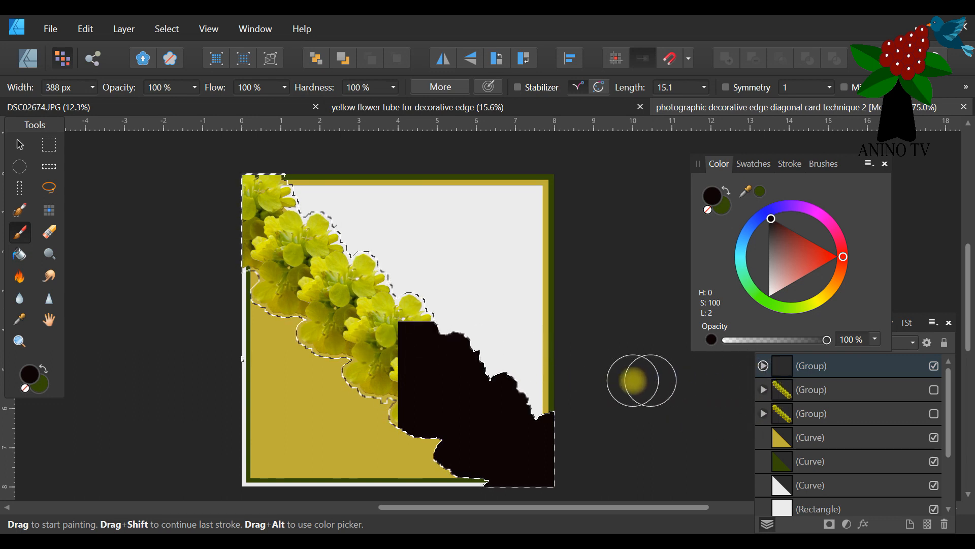
{"action": "scroll", "coordinate": [357, 254], "scroll_direction": "down", "scroll_amount": 3}
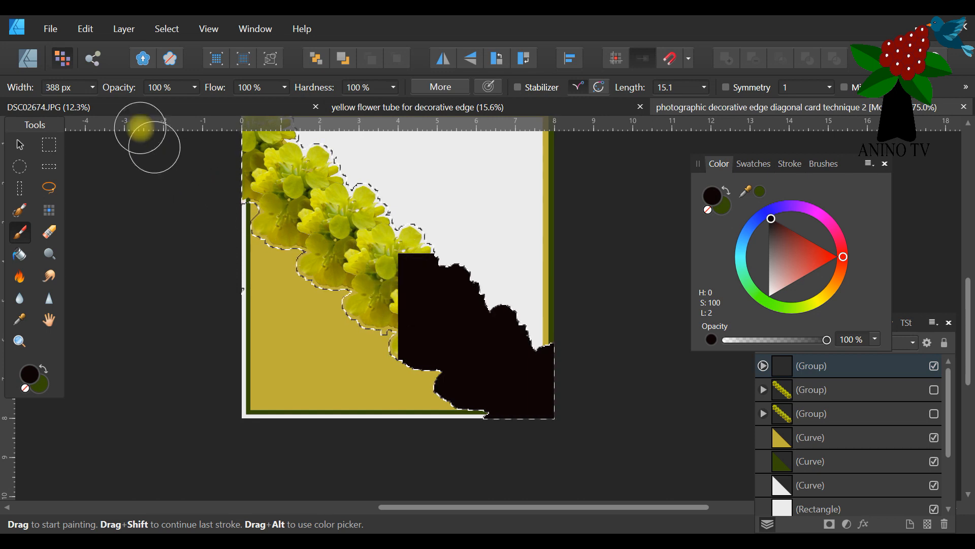
Invert the pixel selection, try a black dab on the card area outside the flowers, and undo it.
{"action": "left_click", "coordinate": [165, 29]}
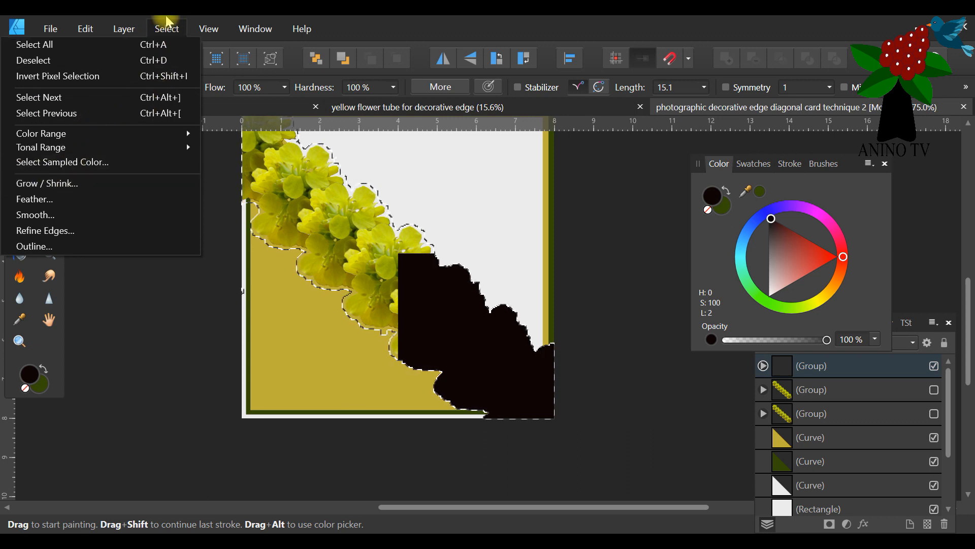
{"action": "left_click", "coordinate": [91, 76]}
{"action": "left_click", "coordinate": [519, 254]}
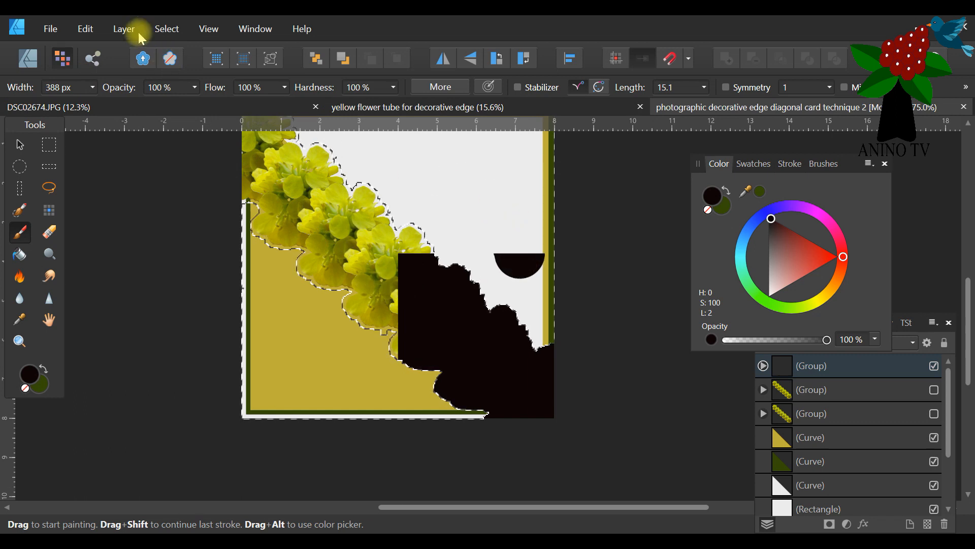
{"action": "left_click", "coordinate": [84, 29]}
{"action": "left_click", "coordinate": [75, 44]}
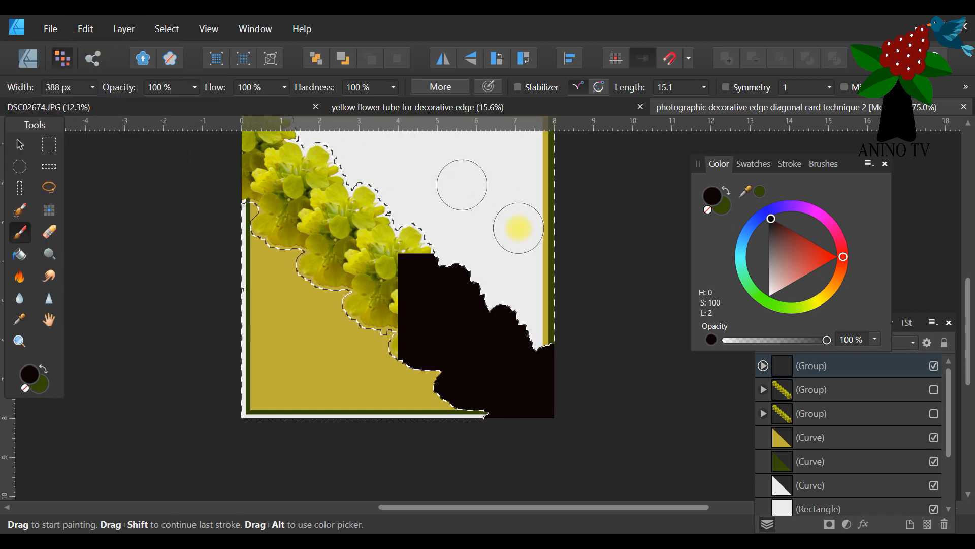
Try to paint over the remaining flowers with the whole flower group selected.
{"action": "left_click", "coordinate": [763, 366]}
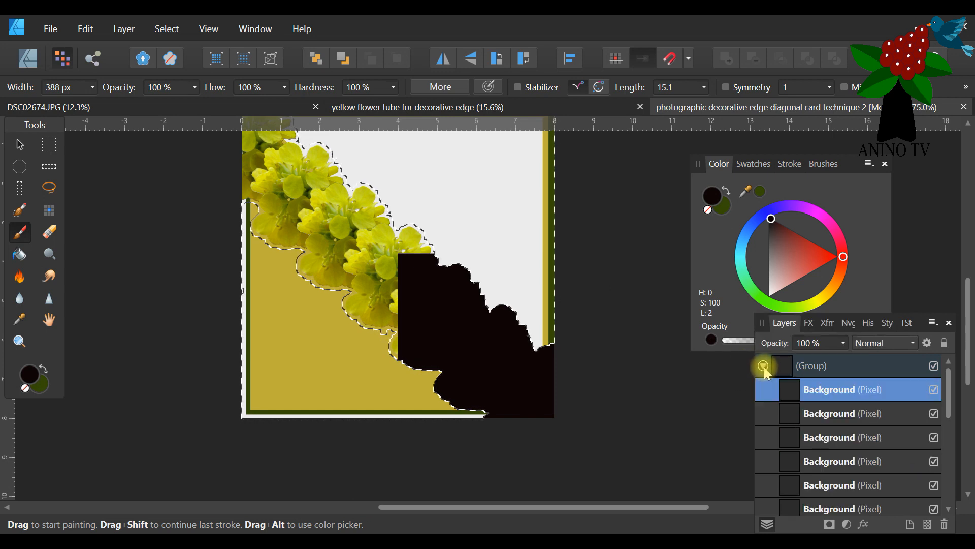
{"action": "left_click", "coordinate": [857, 392]}
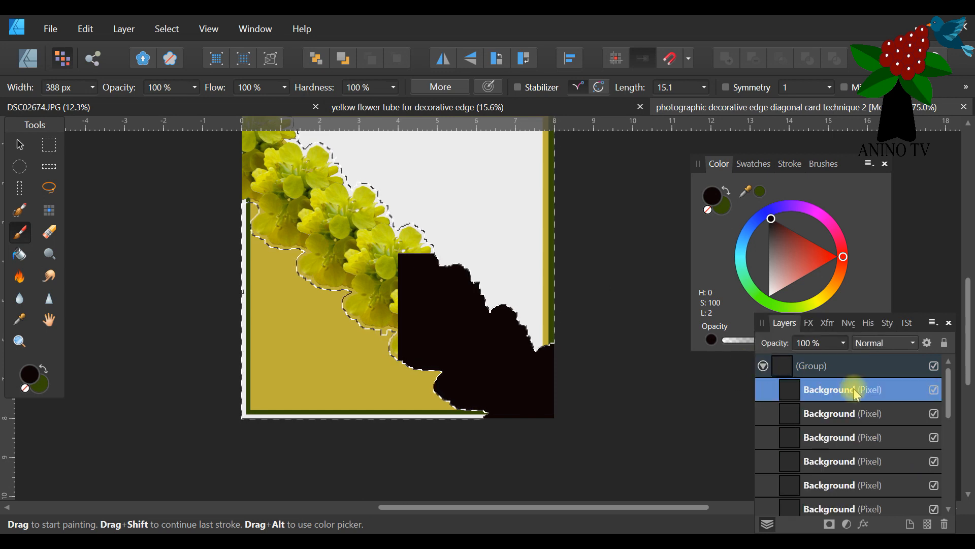
{"action": "left_click", "coordinate": [769, 366]}
{"action": "left_click", "coordinate": [812, 367]}
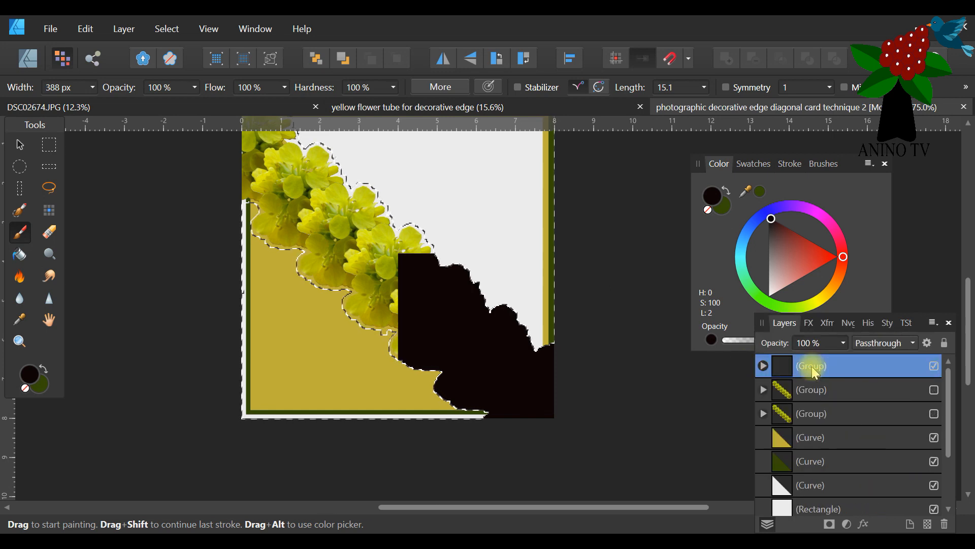
{"action": "left_click", "coordinate": [386, 305]}
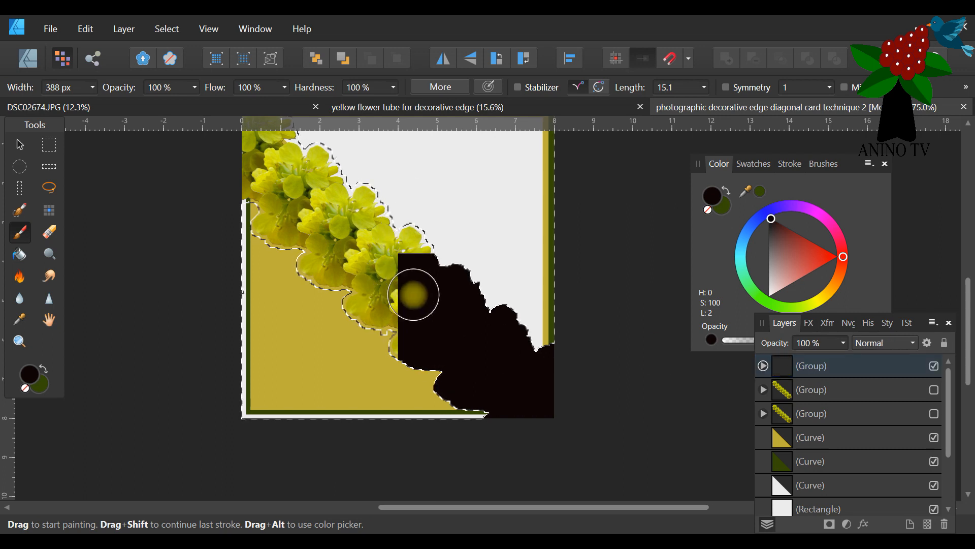
Expand the top flower group and try painting black on its first two Background pixel layers.
{"action": "left_click", "coordinate": [763, 365]}
{"action": "left_click_drag", "start_coordinate": [924, 329], "coordinate": [658, 170]}
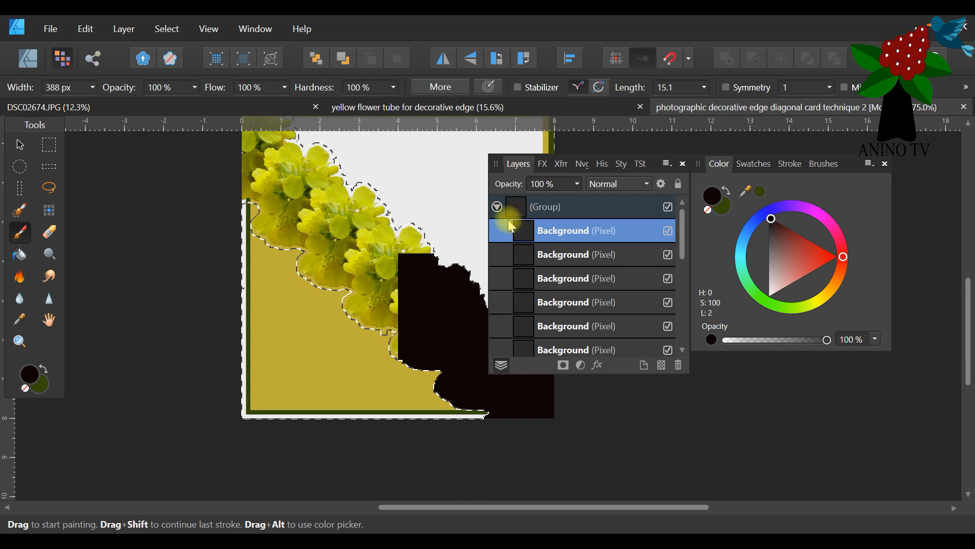
{"action": "left_click", "coordinate": [578, 255]}
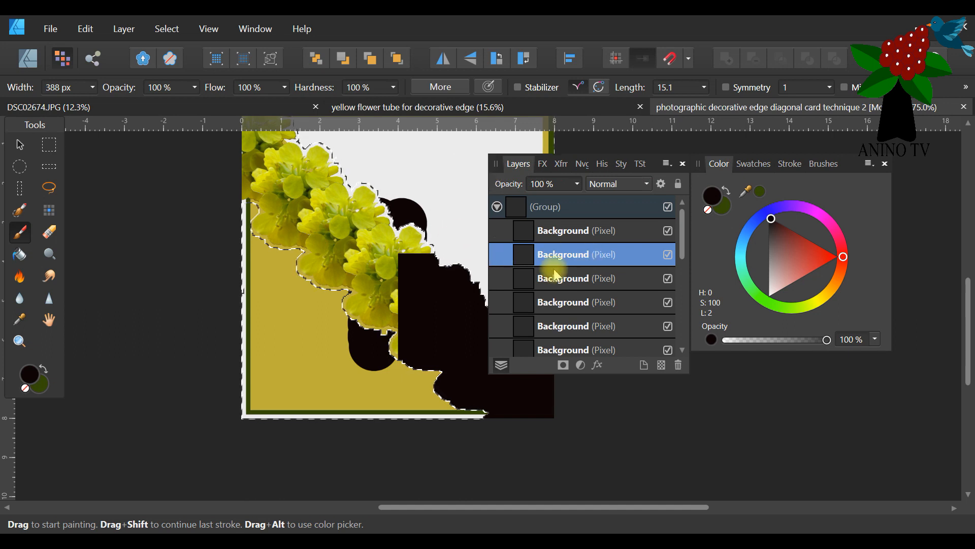
Undo the black strokes outside the flowers, back through the inversion of the pixel selection.
{"action": "left_click", "coordinate": [85, 28]}
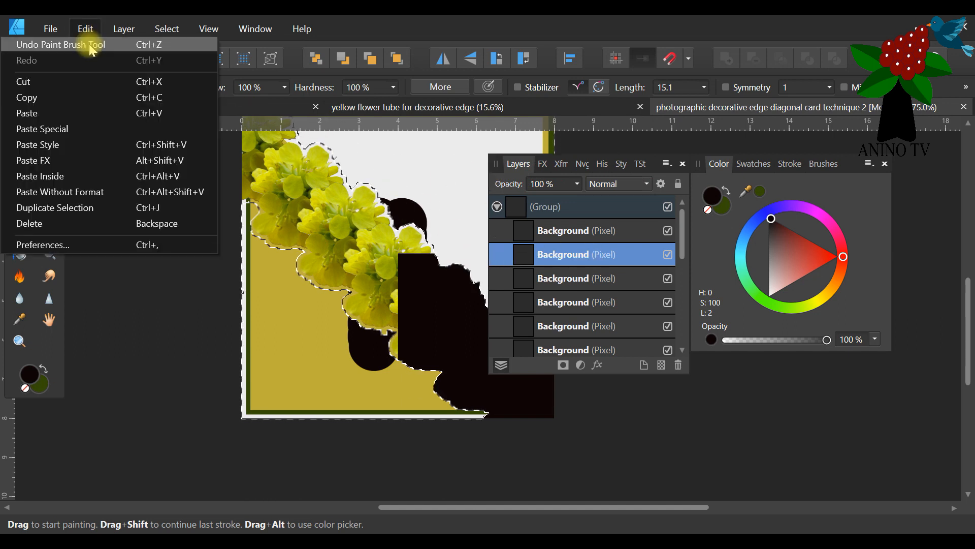
{"action": "left_click", "coordinate": [90, 40]}
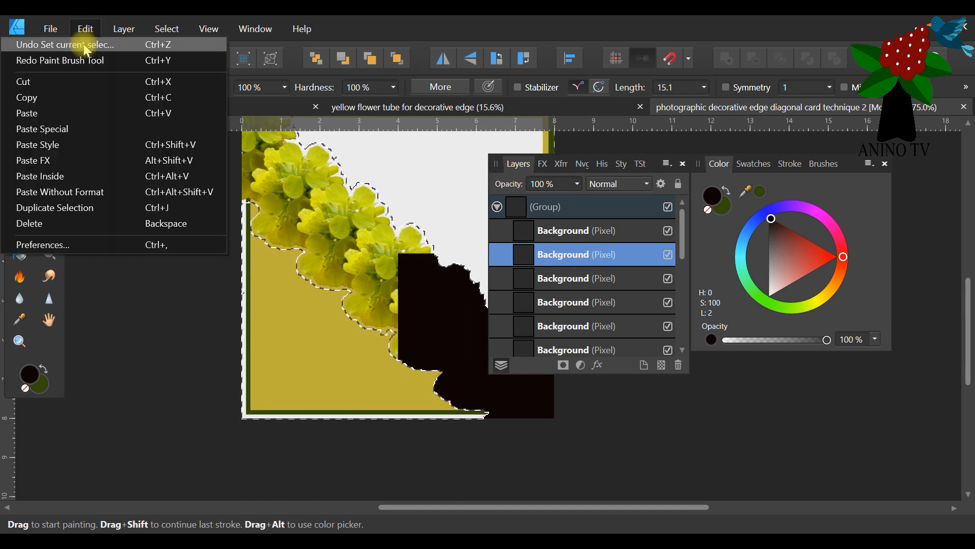
{"action": "left_click", "coordinate": [81, 44]}
{"action": "left_click", "coordinate": [77, 31]}
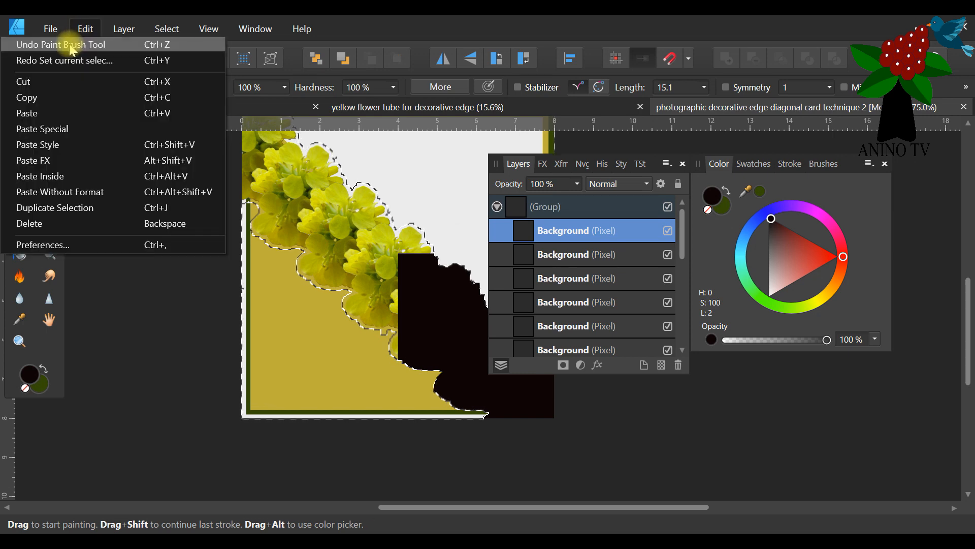
{"action": "left_click", "coordinate": [73, 48]}
{"action": "left_click", "coordinate": [81, 29]}
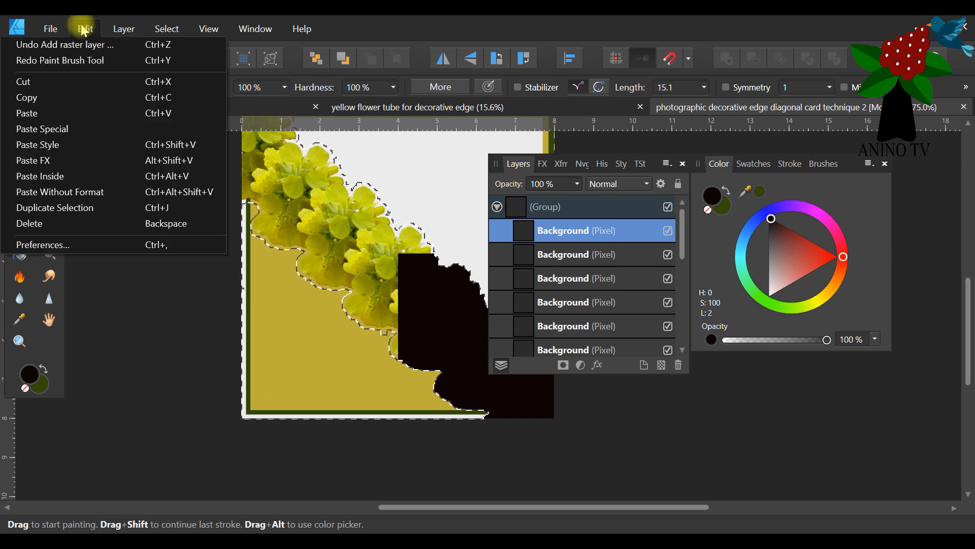
{"action": "left_click", "coordinate": [84, 47]}
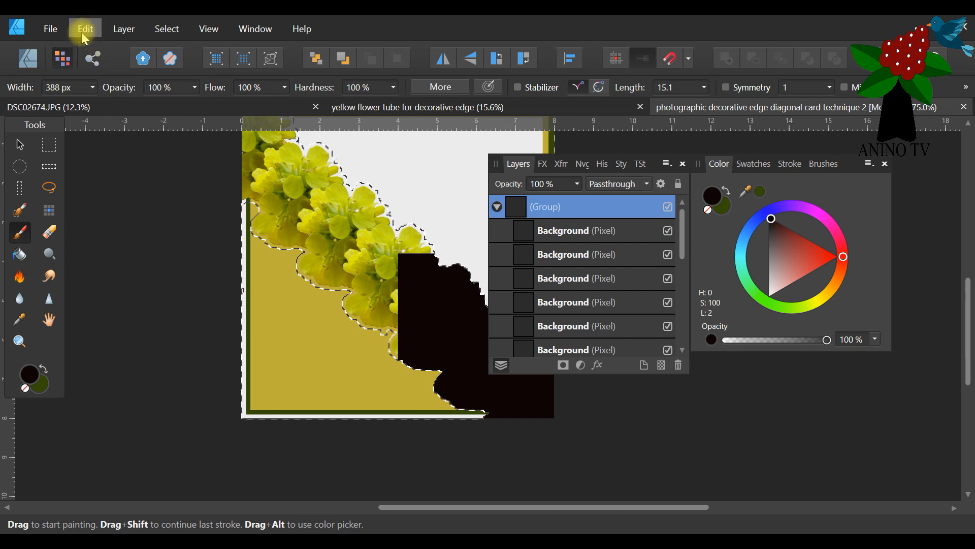
{"action": "left_click", "coordinate": [81, 29]}
{"action": "left_click", "coordinate": [81, 44]}
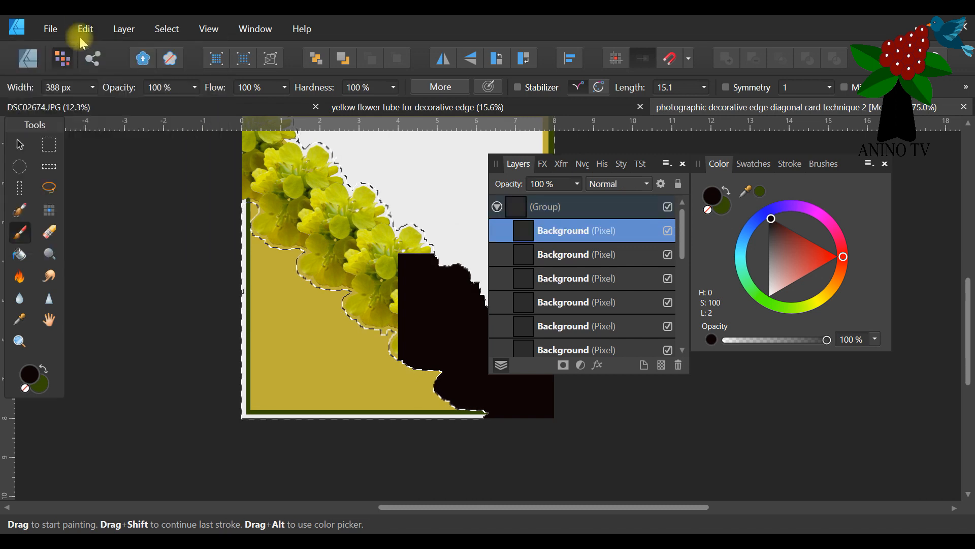
{"action": "left_click", "coordinate": [81, 28]}
{"action": "left_click", "coordinate": [80, 43]}
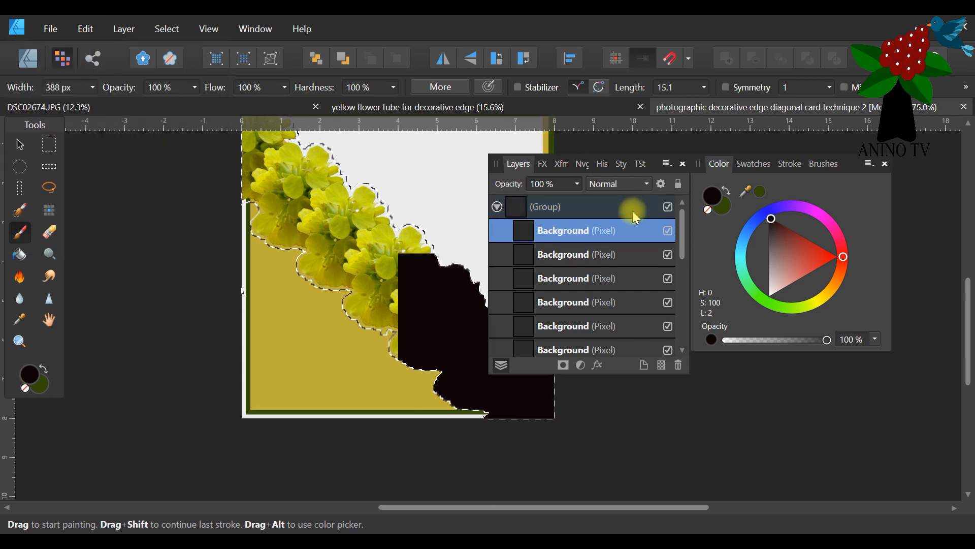
Paint the remaining flowers near-black inside the selection on the group's Background pixel layers, and collapse the group.
{"action": "left_click_drag", "start_coordinate": [497, 171], "coordinate": [606, 181]}
{"action": "scroll", "coordinate": [529, 212], "scroll_direction": "down", "scroll_amount": 1}
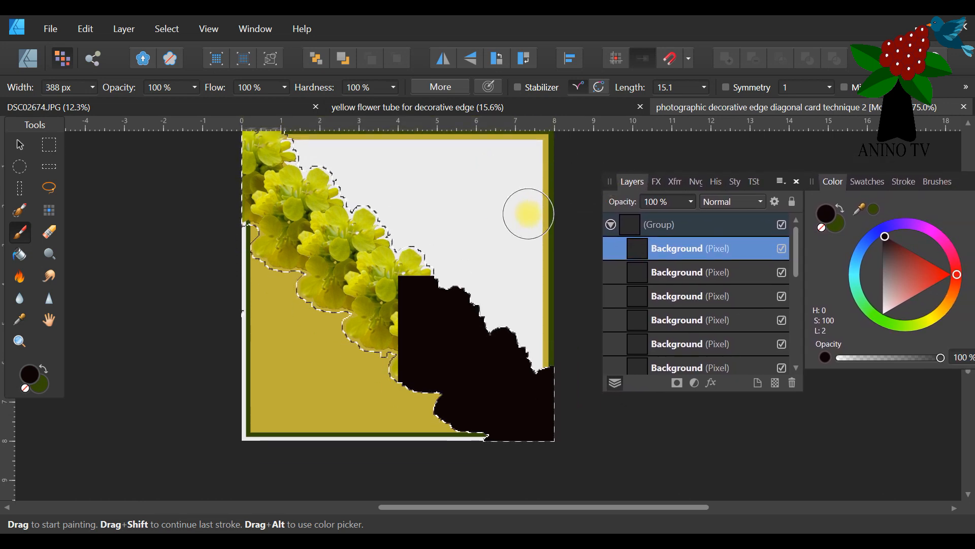
{"action": "left_click", "coordinate": [706, 272]}
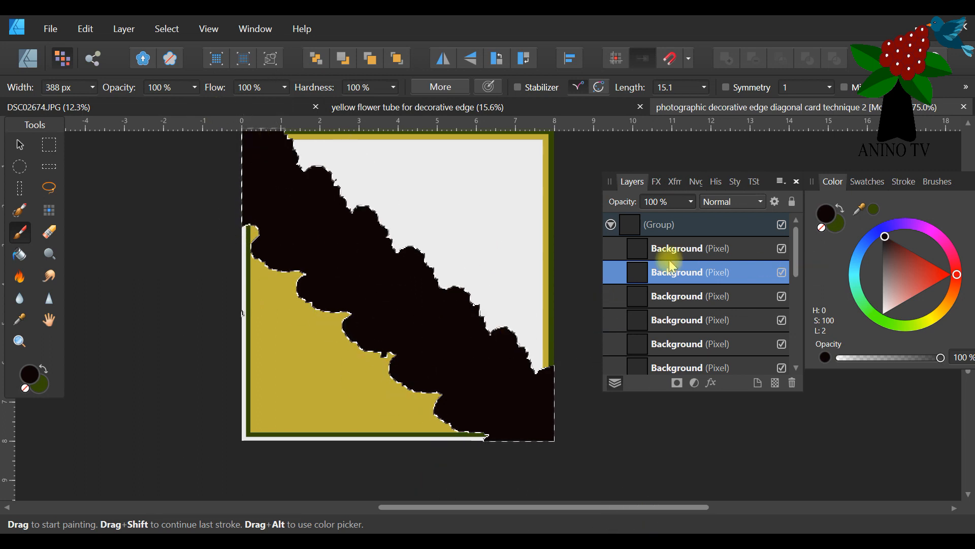
{"action": "left_click", "coordinate": [611, 224]}
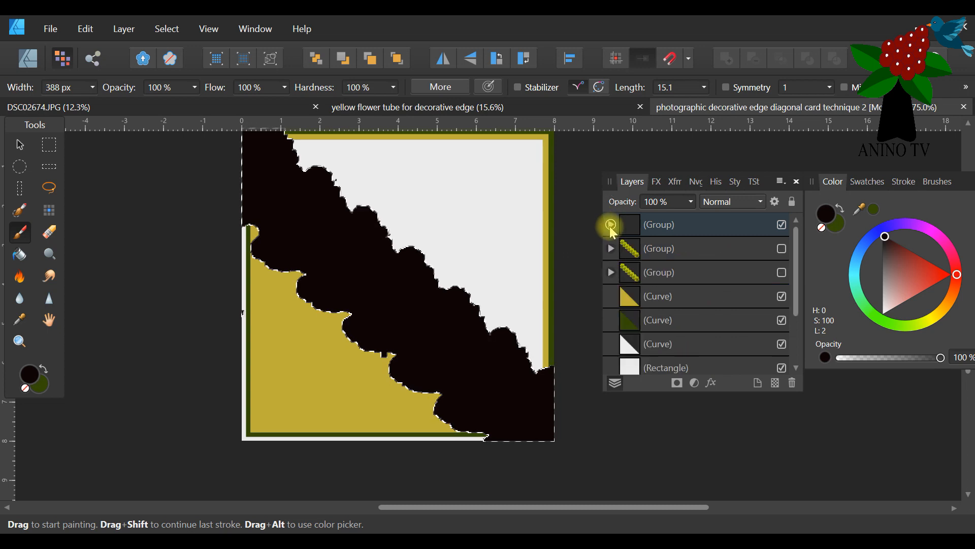
Set the Erase Brush to 16 px wide and erase stray marks on the second Background layer near the silhouette's upper edge.
{"action": "left_click", "coordinate": [611, 224]}
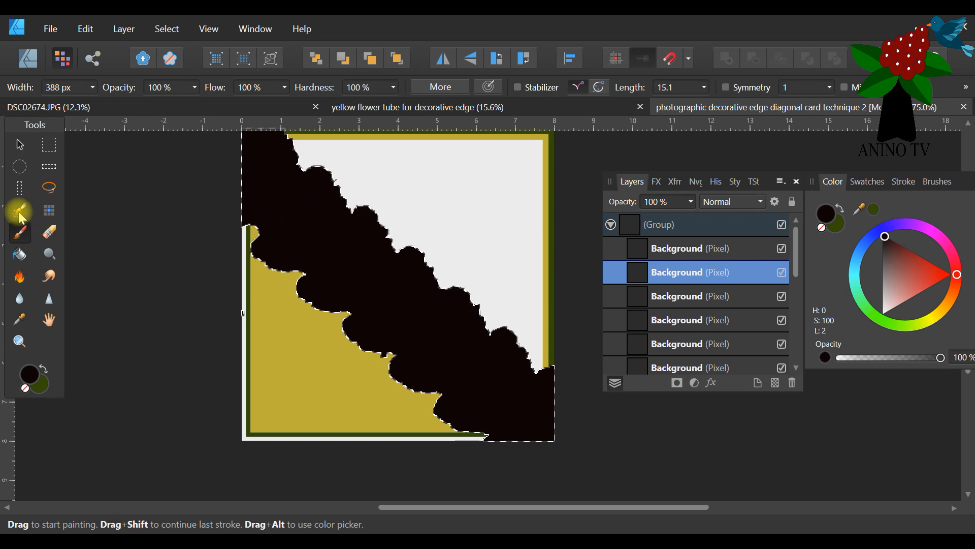
{"action": "left_click", "coordinate": [51, 233]}
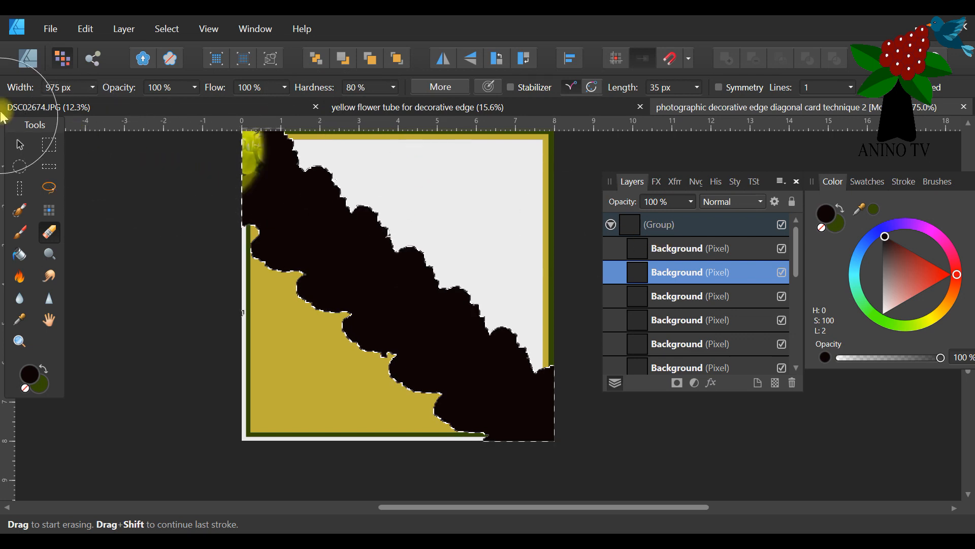
{"action": "left_click", "coordinate": [93, 88]}
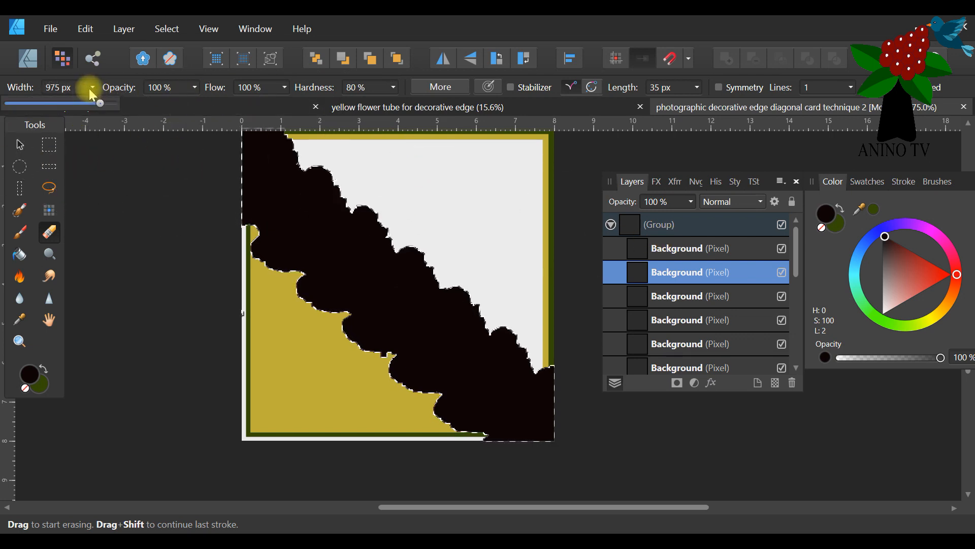
{"action": "left_click_drag", "start_coordinate": [30, 105], "coordinate": [21, 103]}
{"action": "scroll", "coordinate": [318, 196], "scroll_direction": "up", "scroll_amount": 1}
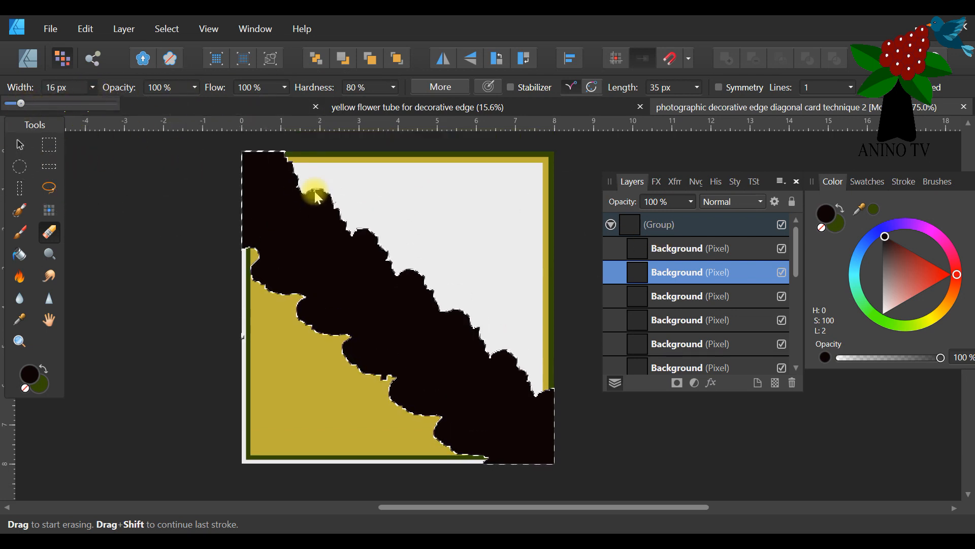
{"action": "left_click", "coordinate": [336, 204]}
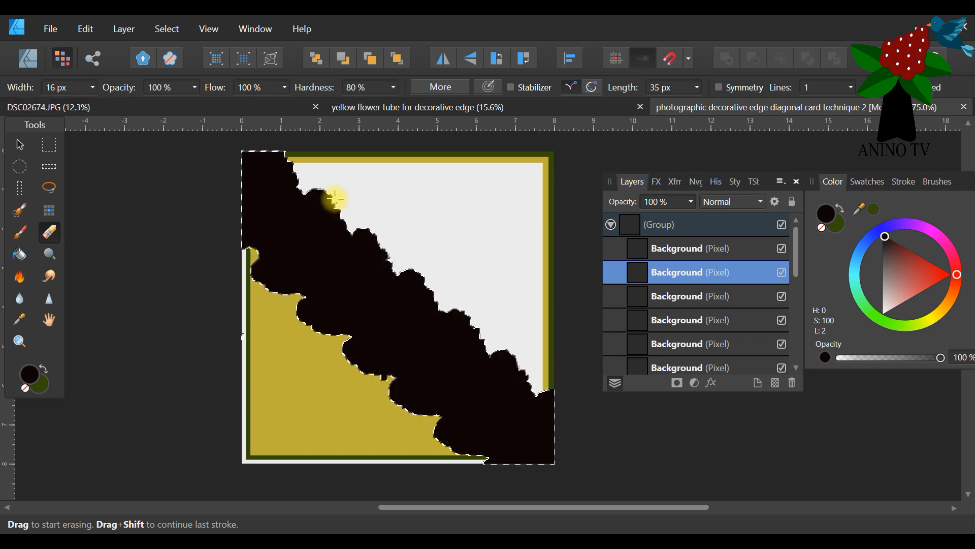
Zoom to 300% to erase more of the stray specks beside the silhouette's upper edge, and collapse the group.
{"action": "left_click", "coordinate": [18, 341]}
{"action": "left_click", "coordinate": [333, 200]}
{"action": "left_click", "coordinate": [337, 200]}
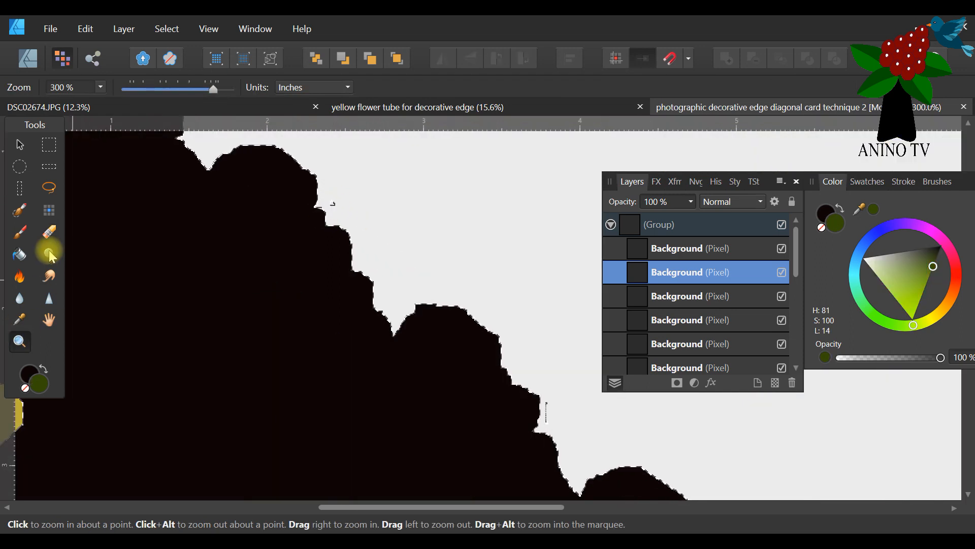
{"action": "left_click", "coordinate": [51, 232]}
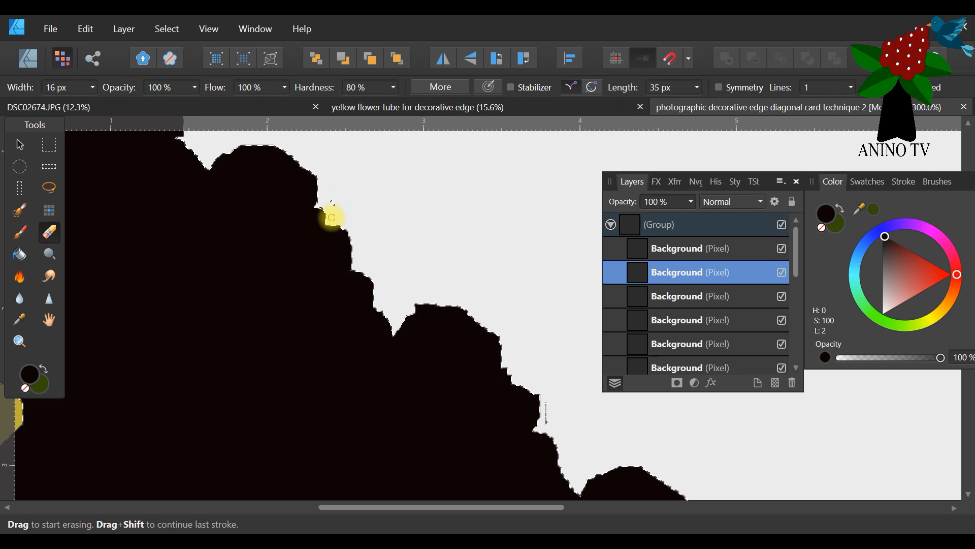
{"action": "left_click", "coordinate": [19, 341]}
{"action": "left_click_drag", "start_coordinate": [146, 86], "coordinate": [142, 90]}
{"action": "left_click_drag", "start_coordinate": [497, 507], "coordinate": [543, 508]}
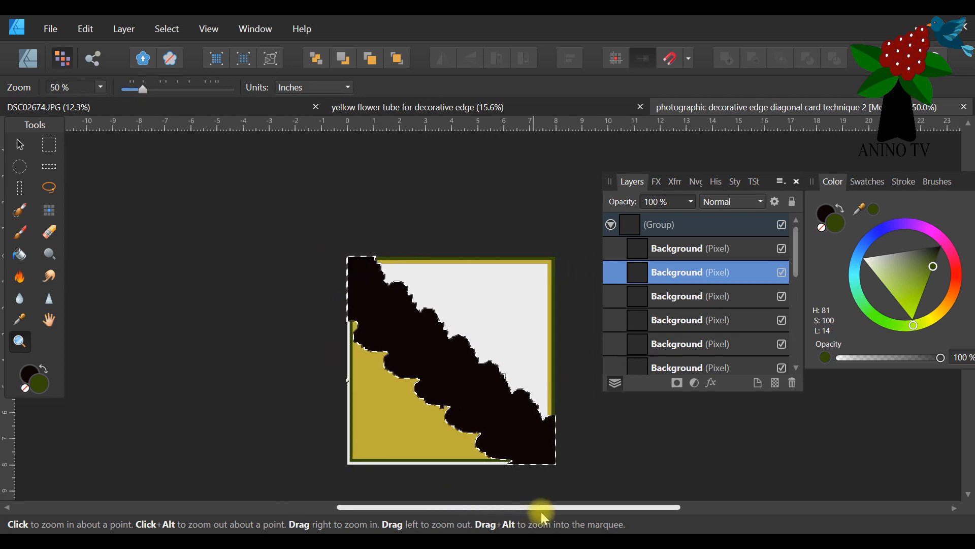
{"action": "left_click", "coordinate": [416, 474]}
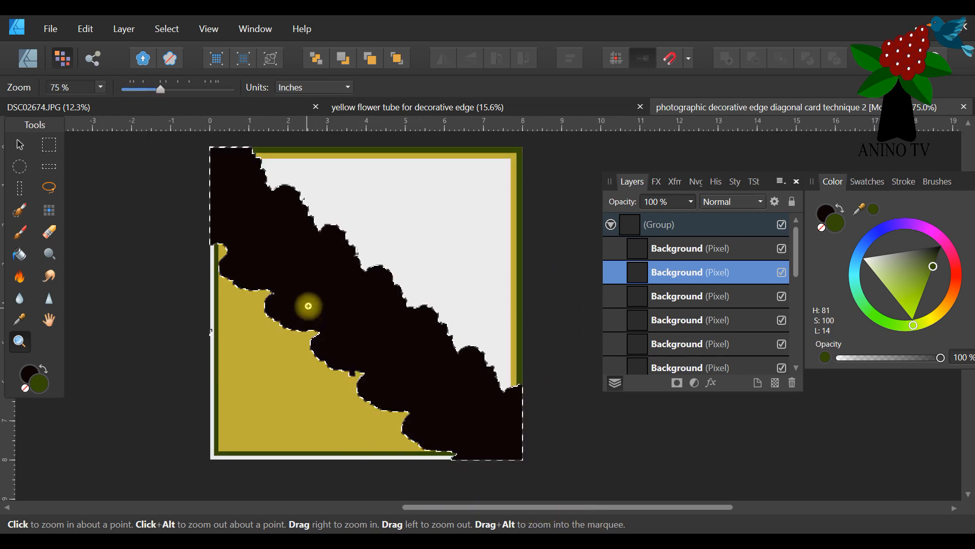
{"action": "left_click", "coordinate": [20, 144]}
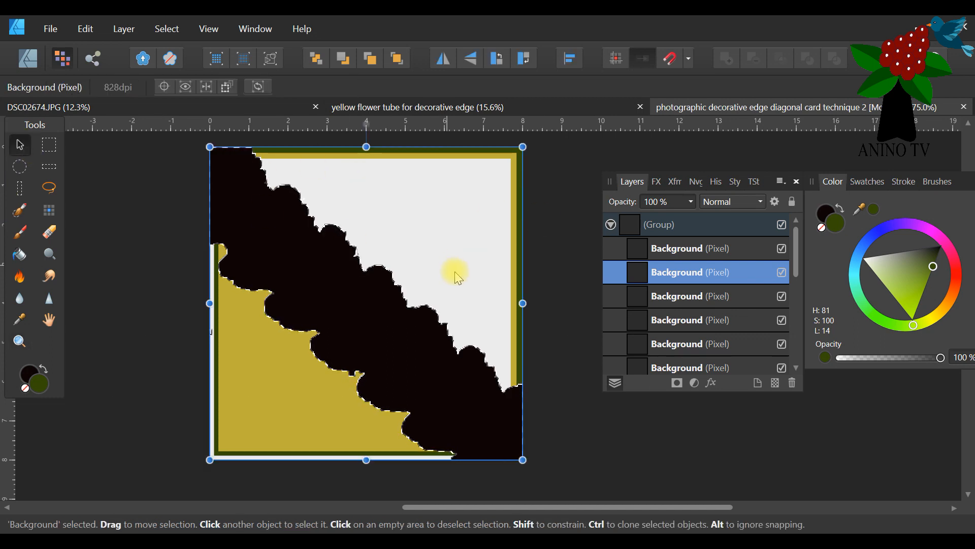
{"action": "left_click", "coordinate": [611, 224]}
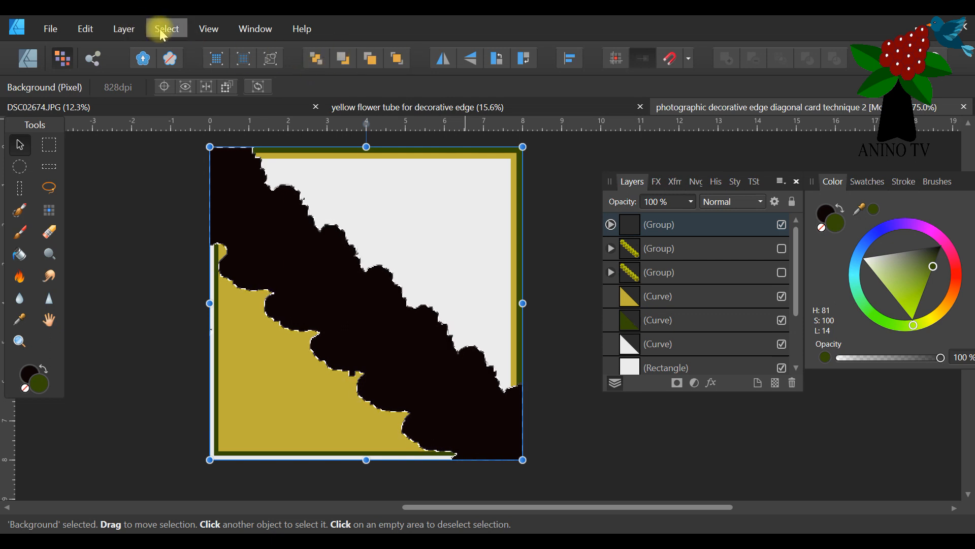
Try to rearrange the selected Background layer in the stacking order, and undo the change.
{"action": "left_click", "coordinate": [129, 31]}
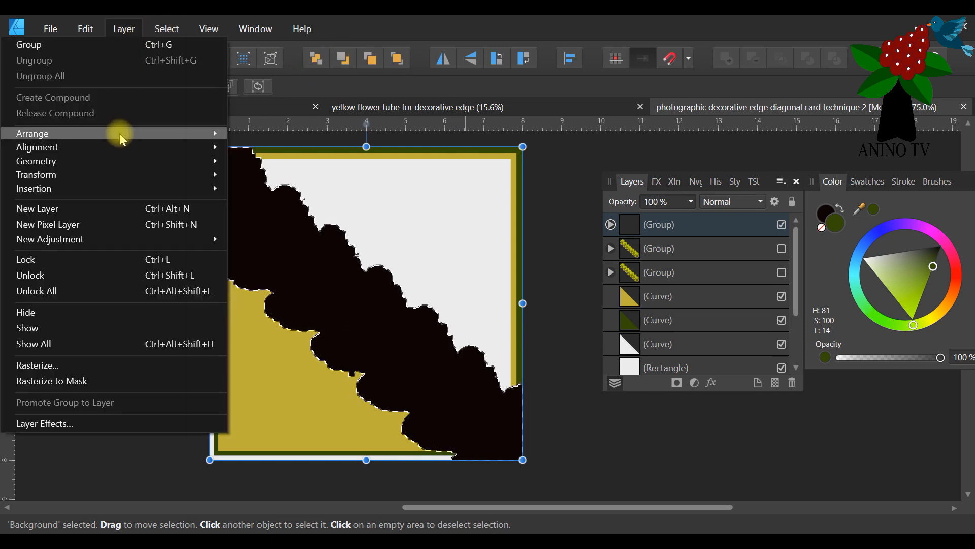
{"action": "mouse_move", "coordinate": [121, 134]}
{"action": "left_click", "coordinate": [275, 172]}
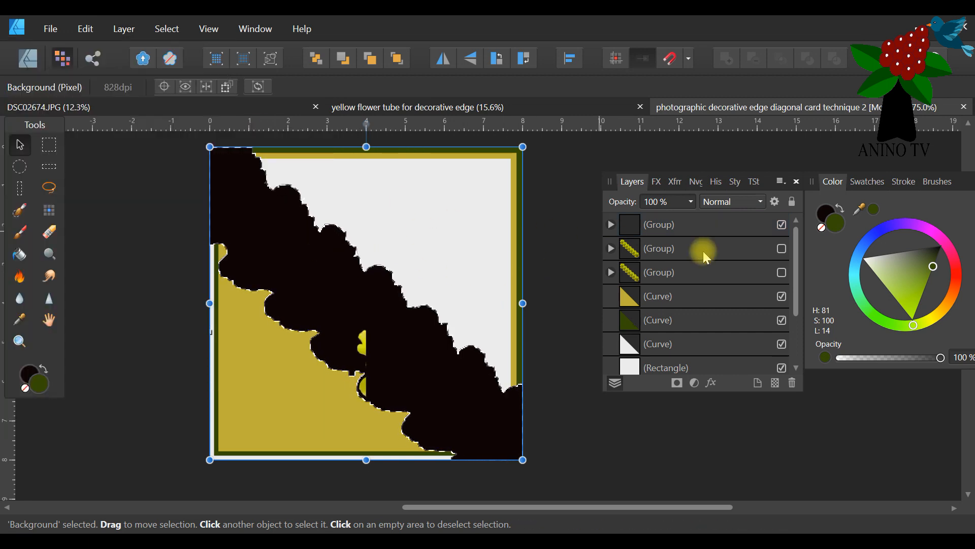
{"action": "left_click", "coordinate": [690, 227]}
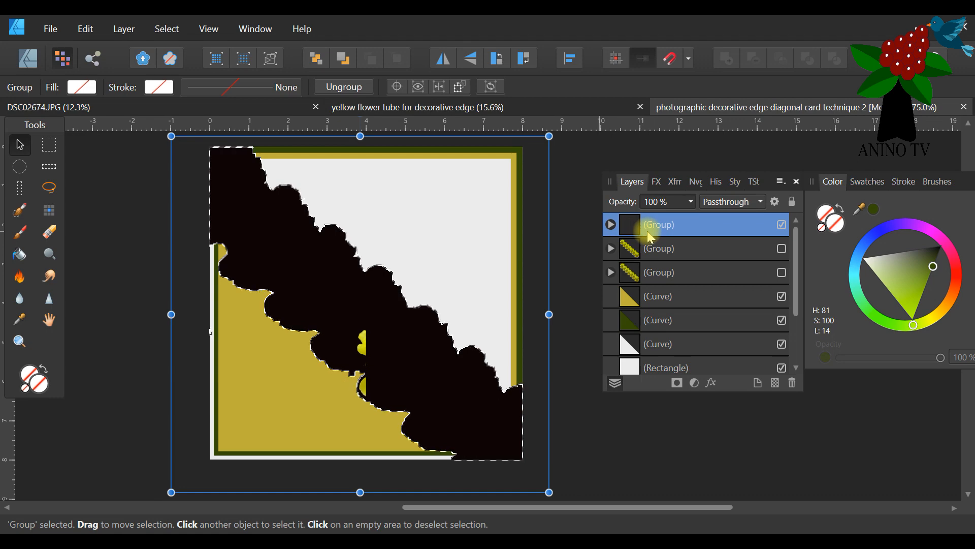
{"action": "left_click", "coordinate": [88, 30]}
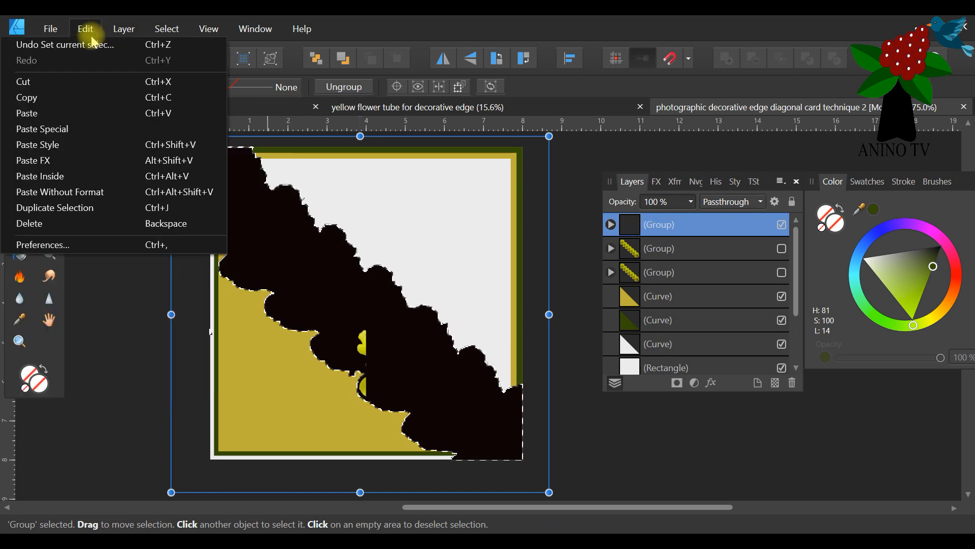
{"action": "left_click", "coordinate": [94, 41]}
{"action": "left_click", "coordinate": [86, 29]}
{"action": "left_click", "coordinate": [97, 39]}
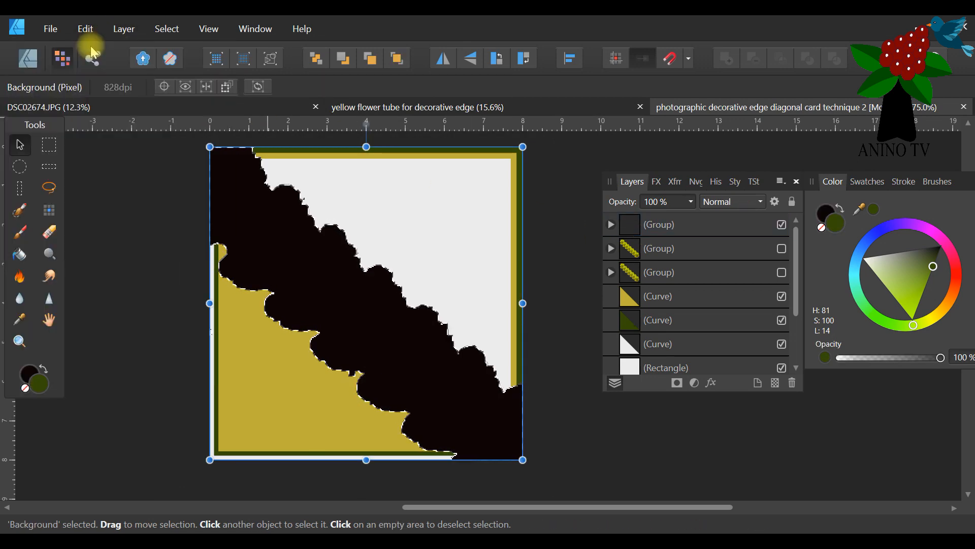
Send the black silhouette group back below the three triangle curves, and show the top flower group.
{"action": "left_click", "coordinate": [669, 223]}
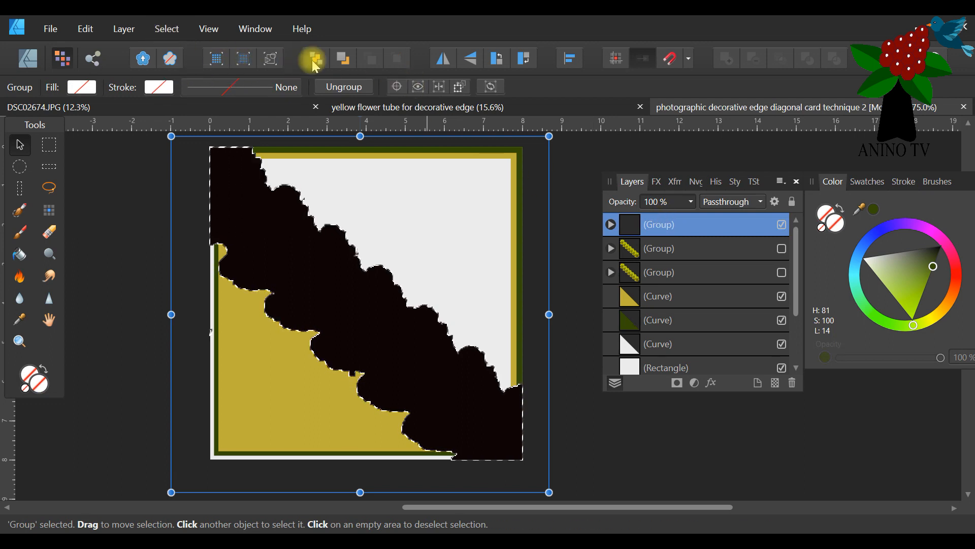
{"action": "left_click", "coordinate": [342, 60]}
{"action": "left_click", "coordinate": [342, 60]}
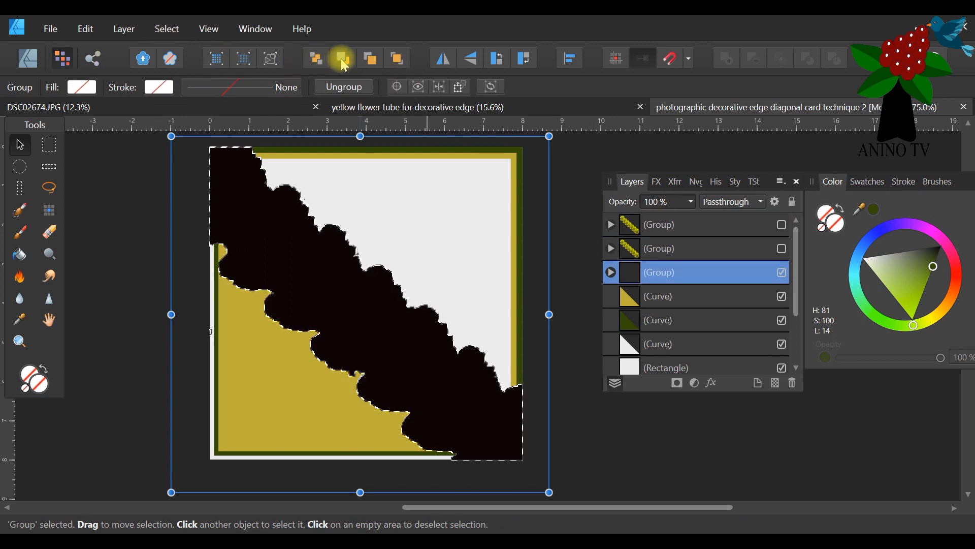
{"action": "left_click", "coordinate": [343, 60]}
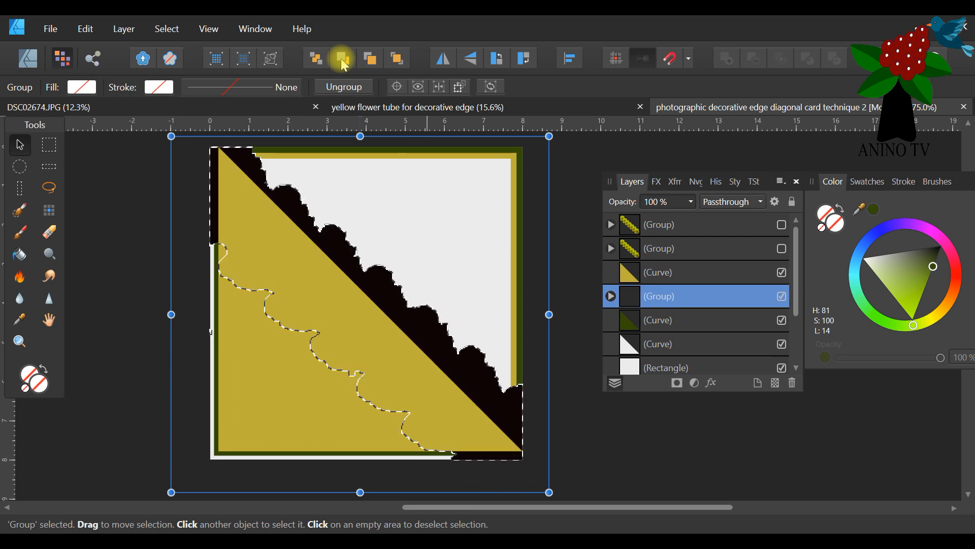
{"action": "left_click", "coordinate": [781, 225]}
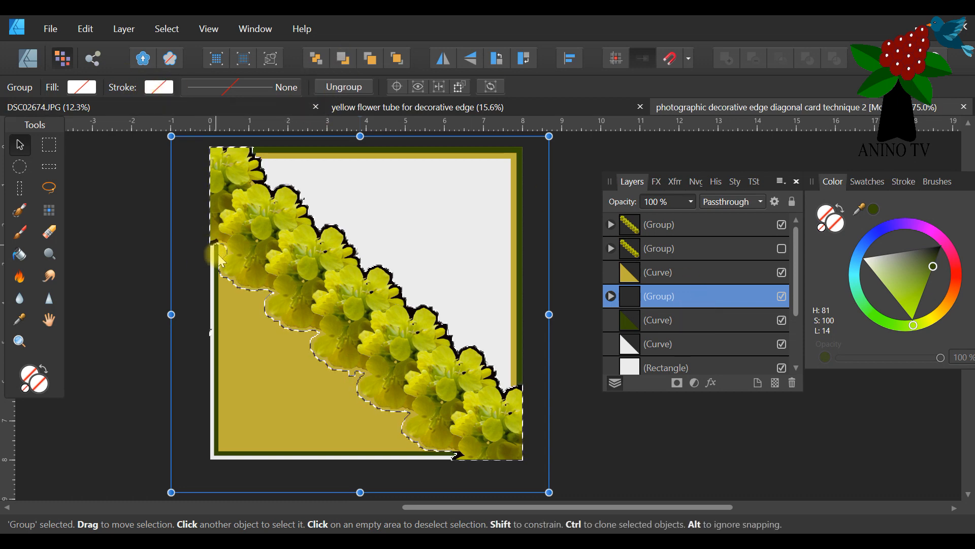
{"action": "left_click", "coordinate": [346, 61]}
{"action": "left_click", "coordinate": [346, 61]}
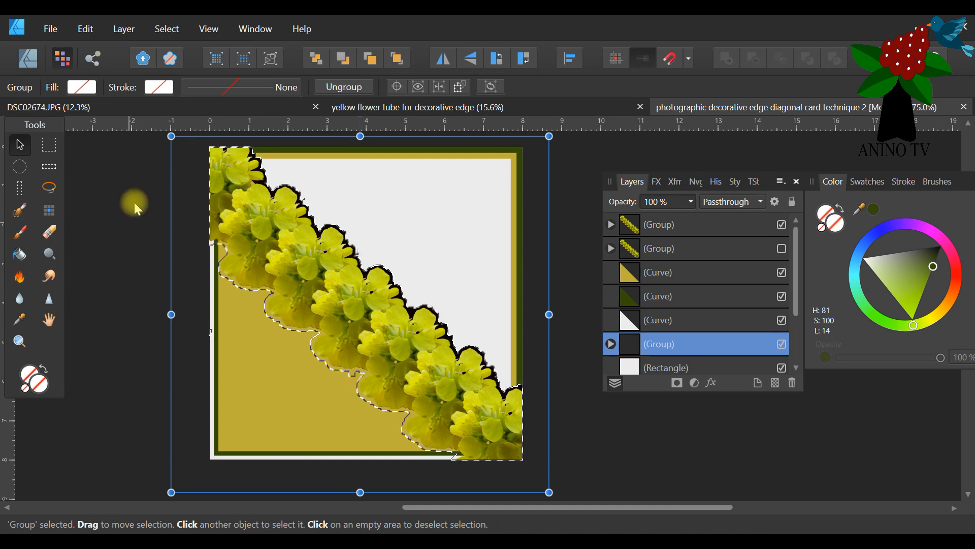
Clear the pixel selection around the flowers.
{"action": "left_click", "coordinate": [167, 29]}
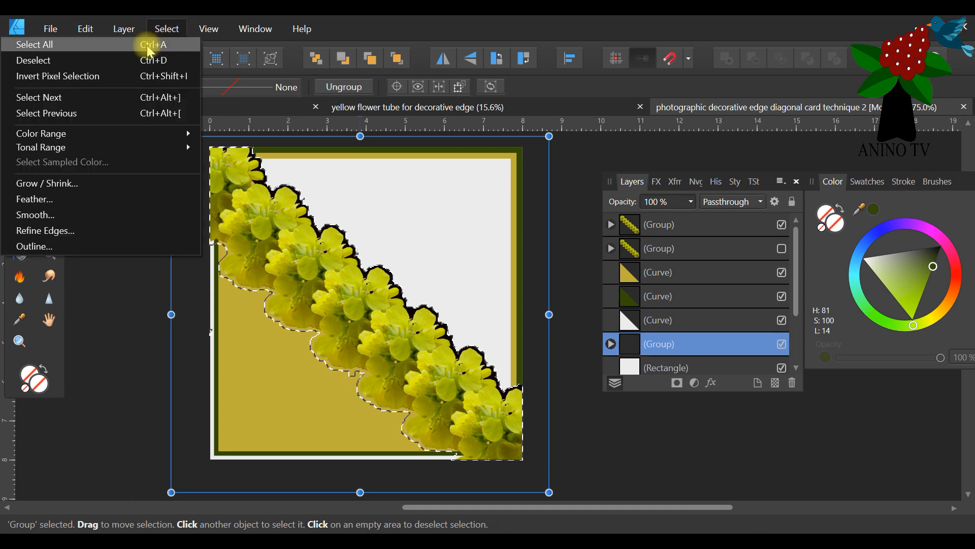
{"action": "left_click", "coordinate": [124, 74]}
{"action": "scroll", "coordinate": [494, 328], "scroll_direction": "up", "scroll_amount": 1}
{"action": "scroll", "coordinate": [494, 325], "scroll_direction": "down", "scroll_amount": 2}
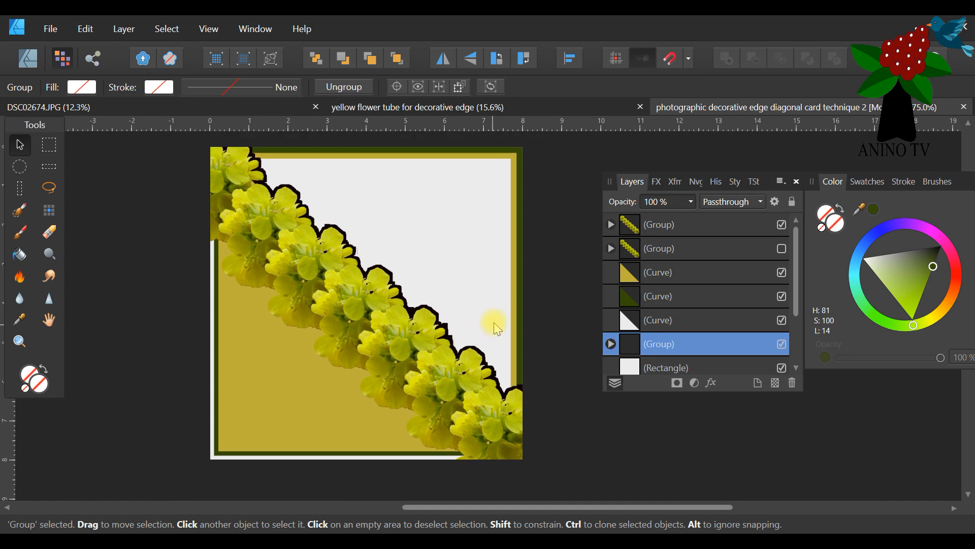
Hide the top flower group to inspect the black silhouette behind the triangles, and show it again.
{"action": "left_click", "coordinate": [782, 227]}
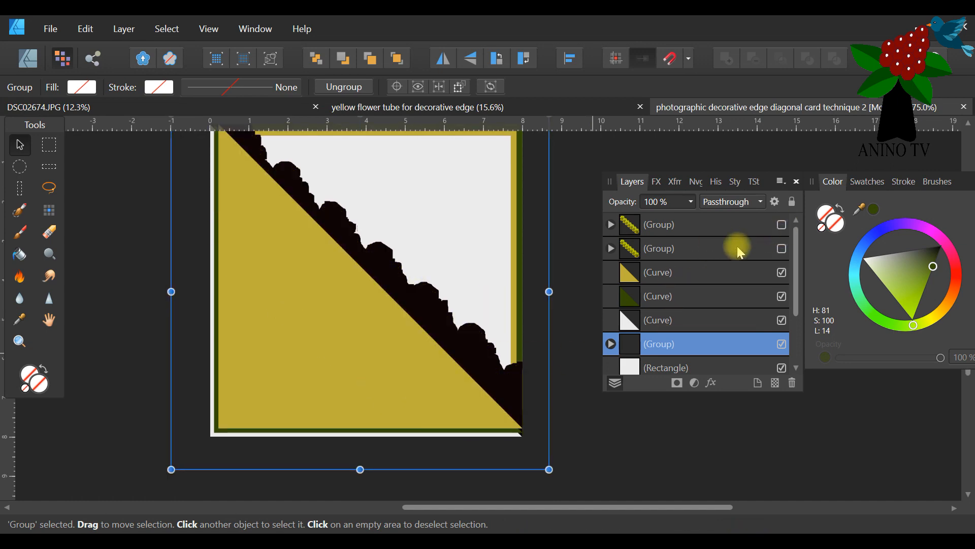
{"action": "scroll", "coordinate": [521, 281], "scroll_direction": "up", "scroll_amount": 2}
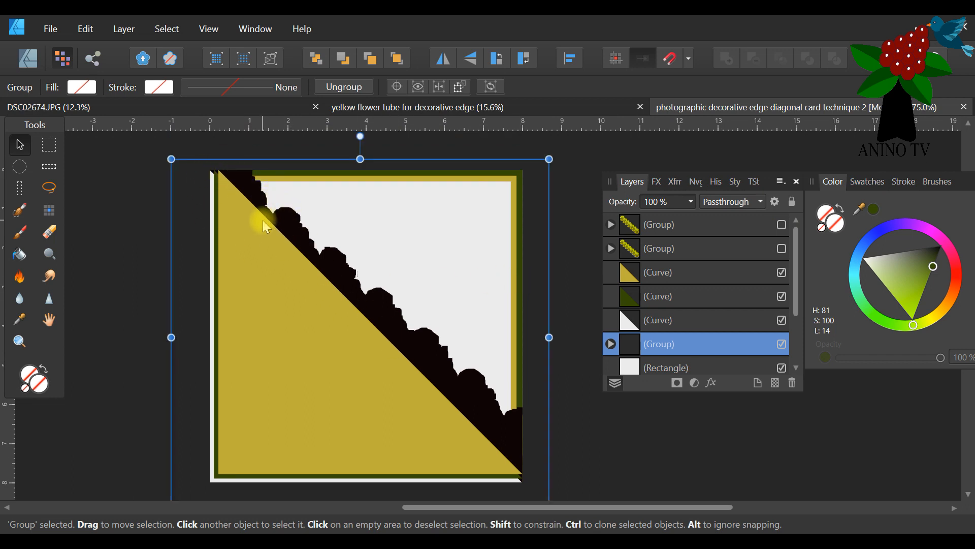
{"action": "left_click", "coordinate": [782, 224]}
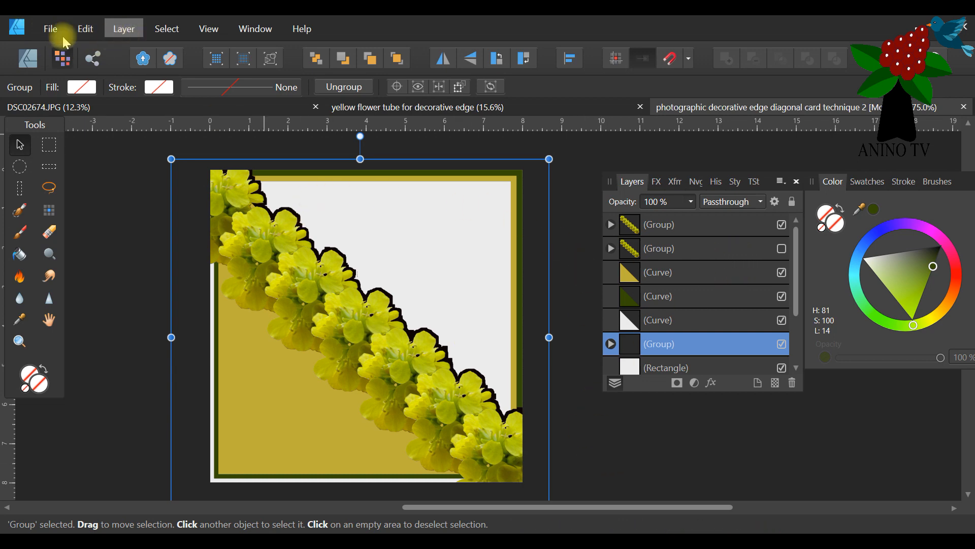
Undo the deselection to restore the pixel selection around the flowers, and deselect the silhouette group.
{"action": "left_click", "coordinate": [89, 25]}
{"action": "left_click", "coordinate": [84, 29]}
{"action": "left_click", "coordinate": [80, 31]}
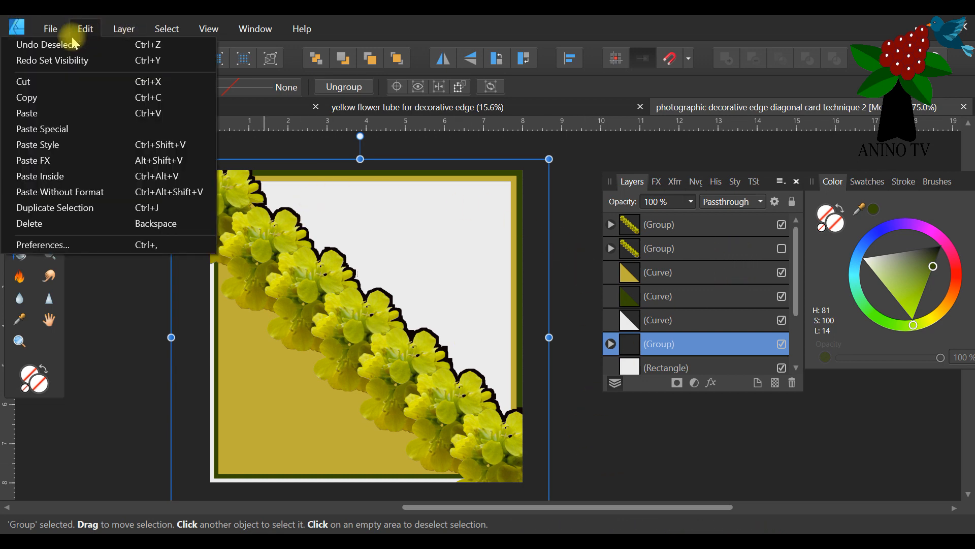
{"action": "left_click", "coordinate": [73, 48]}
{"action": "left_click", "coordinate": [81, 28]}
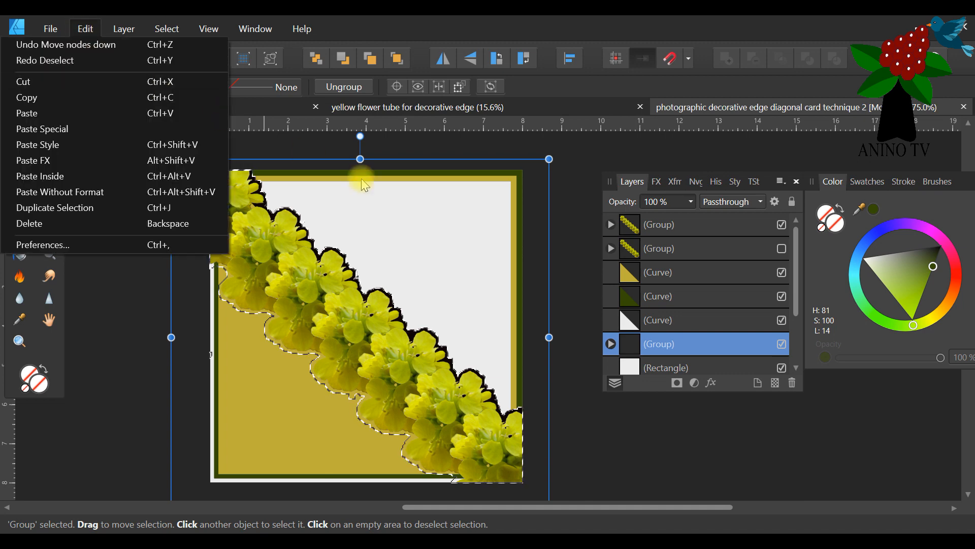
{"action": "left_click", "coordinate": [467, 148]}
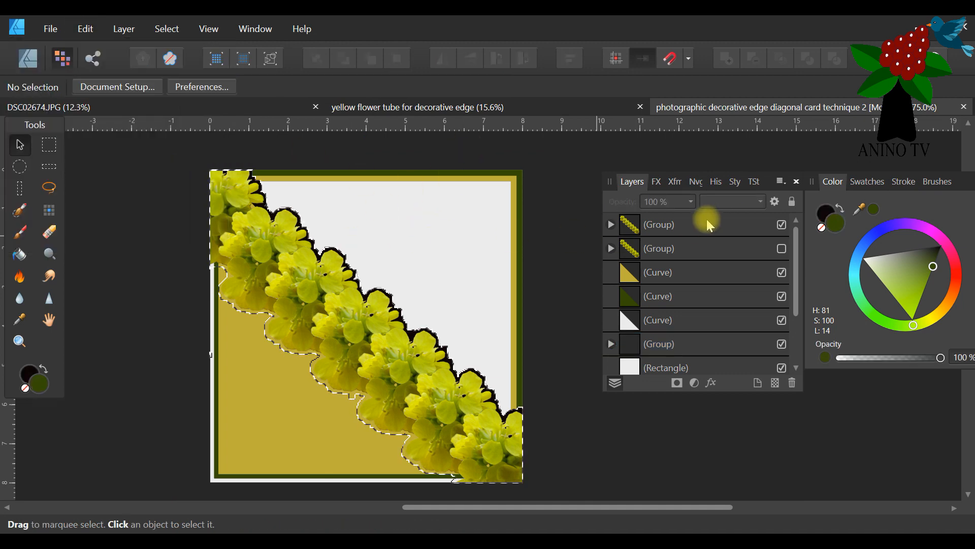
Dock the Color panel, and paint the black silhouette group behind the flowers dark green within the pixel selection.
{"action": "left_click_drag", "start_coordinate": [968, 184], "coordinate": [955, 184]}
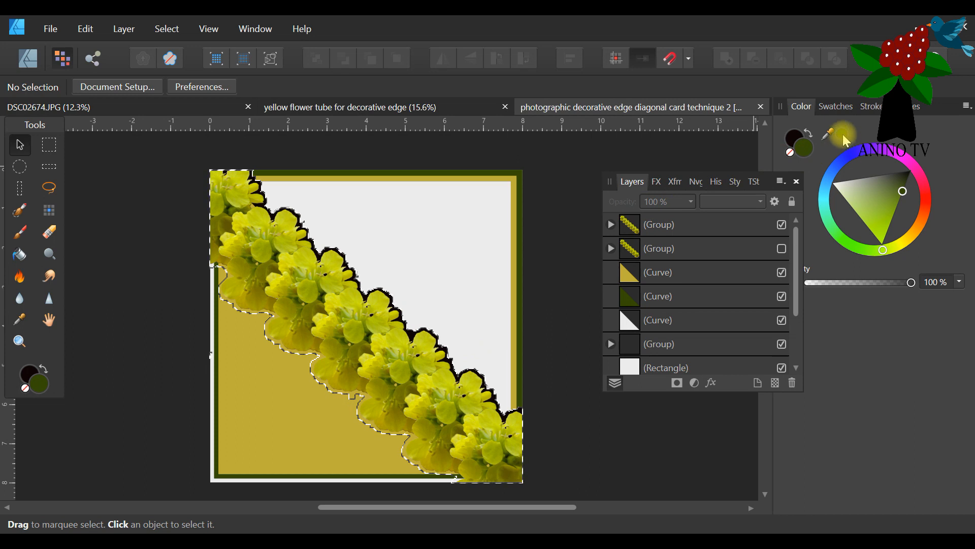
{"action": "scroll", "coordinate": [651, 286], "scroll_direction": "down", "scroll_amount": 3}
{"action": "scroll", "coordinate": [665, 272], "scroll_direction": "up", "scroll_amount": 2}
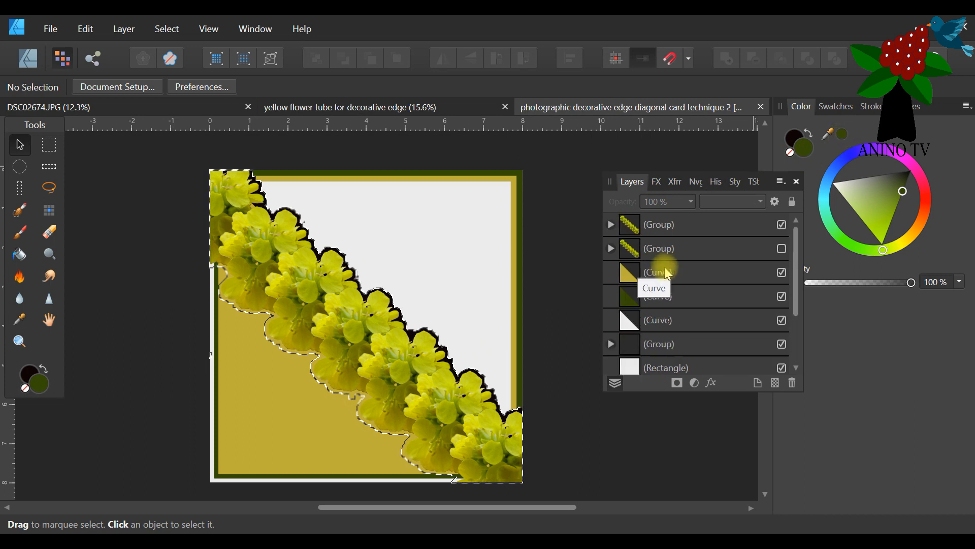
{"action": "scroll", "coordinate": [672, 270], "scroll_direction": "down", "scroll_amount": 2}
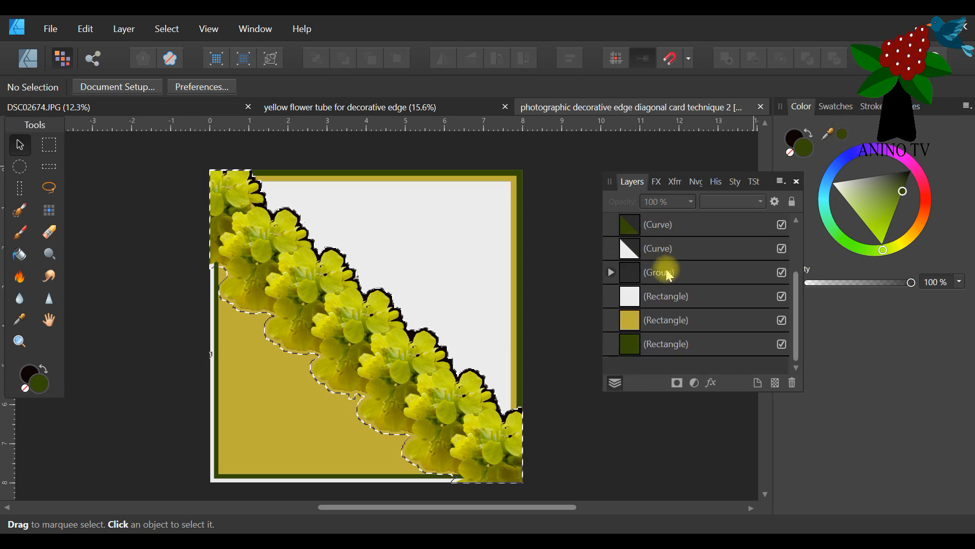
{"action": "left_click", "coordinate": [670, 275]}
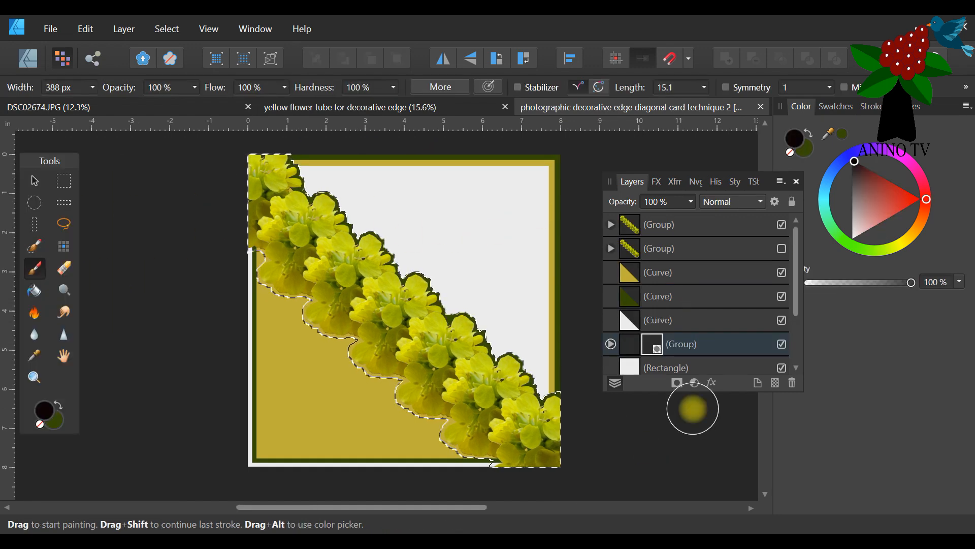
{"action": "mouse_move", "coordinate": [281, 239]}
{"action": "left_mouse_down"}
{"action": "mouse_move", "coordinate": [288, 186]}
{"action": "mouse_move", "coordinate": [258, 224]}
{"action": "left_mouse_up"}
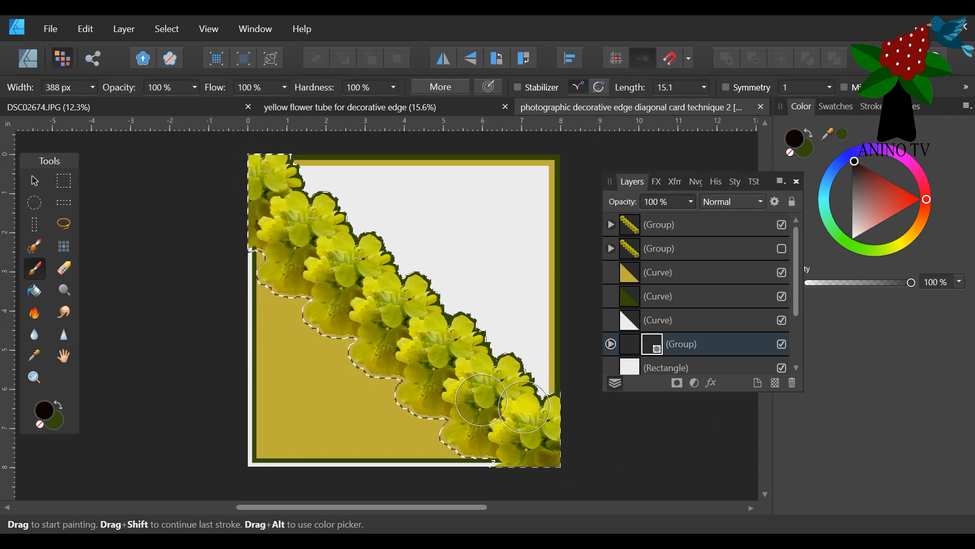
{"action": "left_click", "coordinate": [659, 349]}
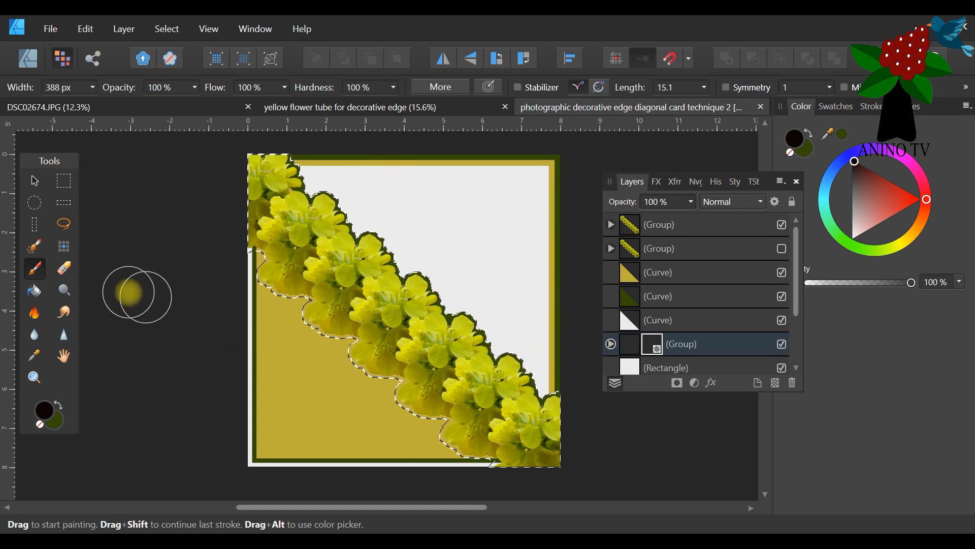
Zoom to 300% and subtract the stray bulge from the pixel selection along the silhouette's upper edge with the 28 px Selection Brush.
{"action": "left_click", "coordinate": [34, 376]}
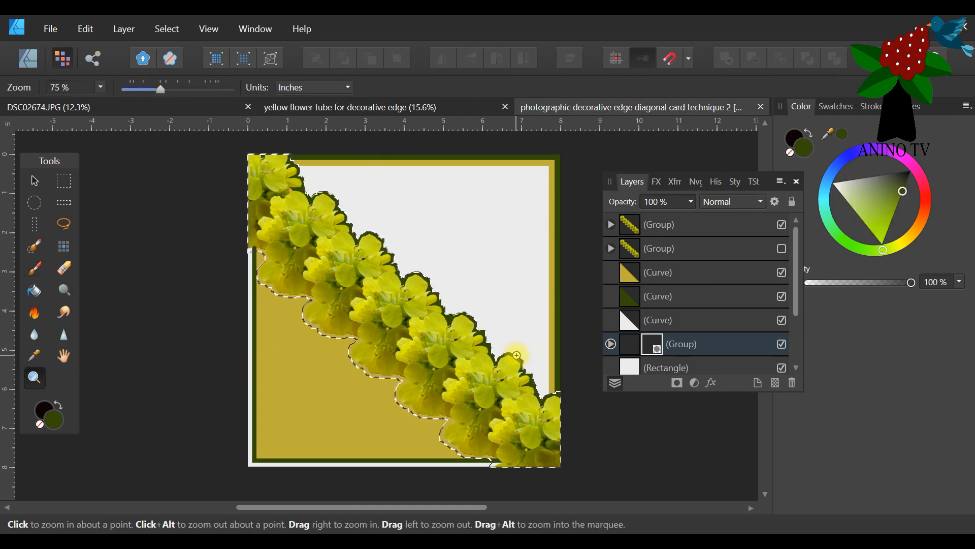
{"action": "left_click", "coordinate": [516, 349]}
{"action": "left_click", "coordinate": [401, 282]}
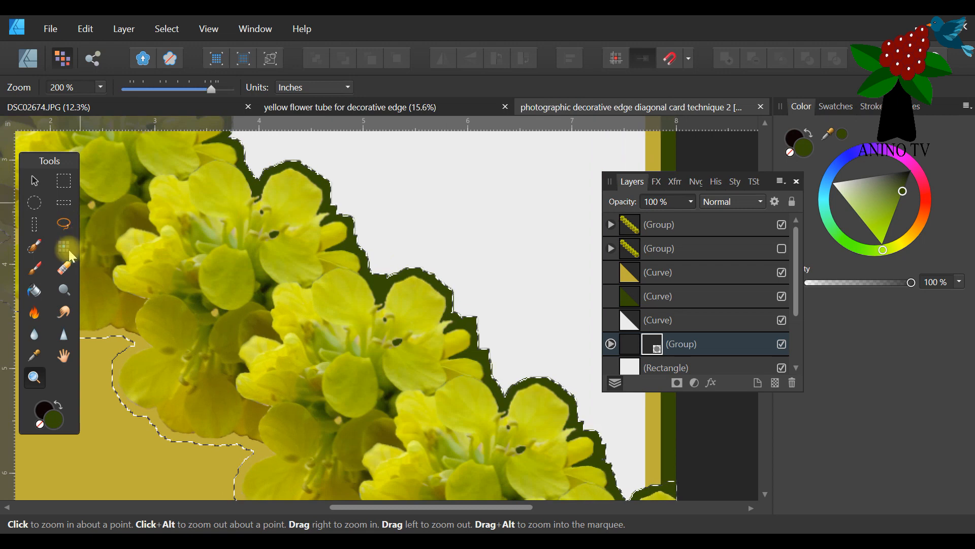
{"action": "left_click", "coordinate": [35, 249]}
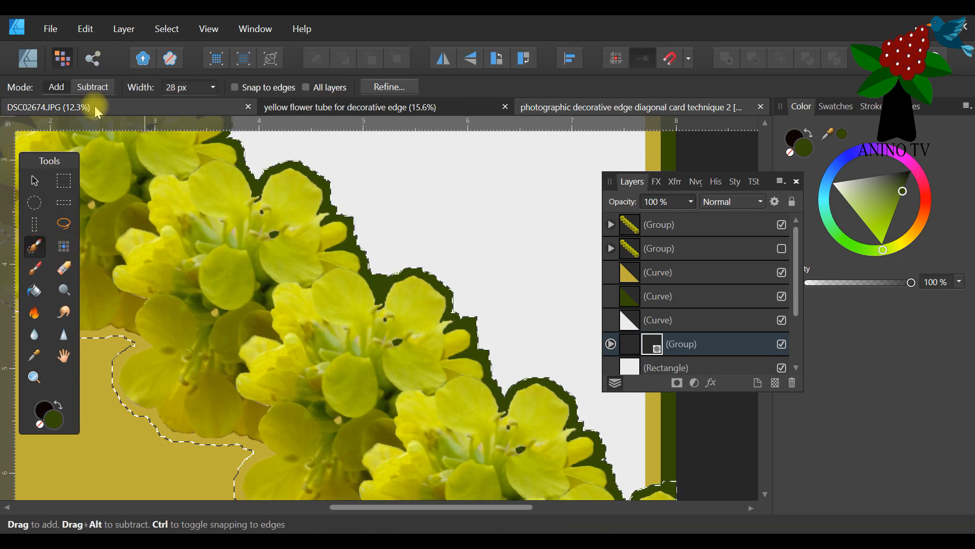
{"action": "left_click", "coordinate": [89, 89]}
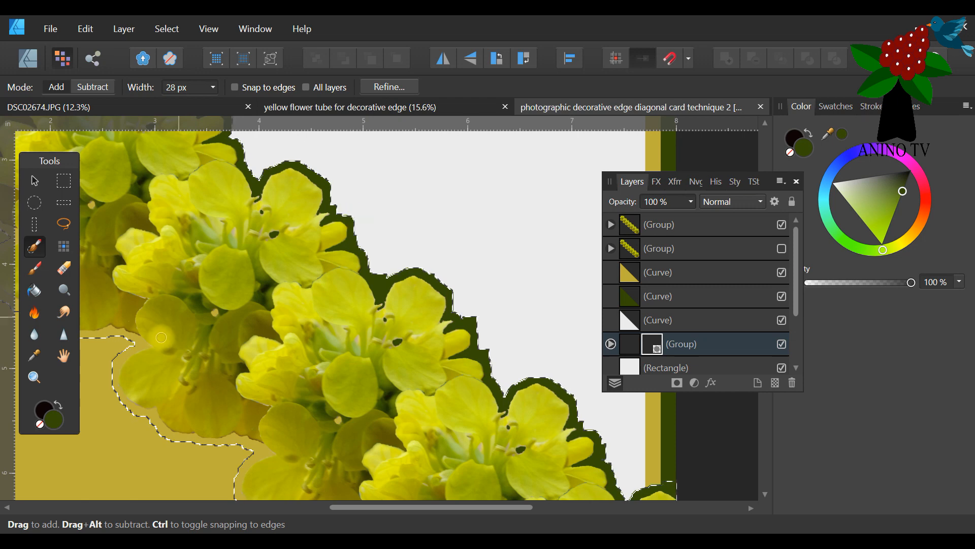
{"action": "left_click", "coordinate": [34, 377]}
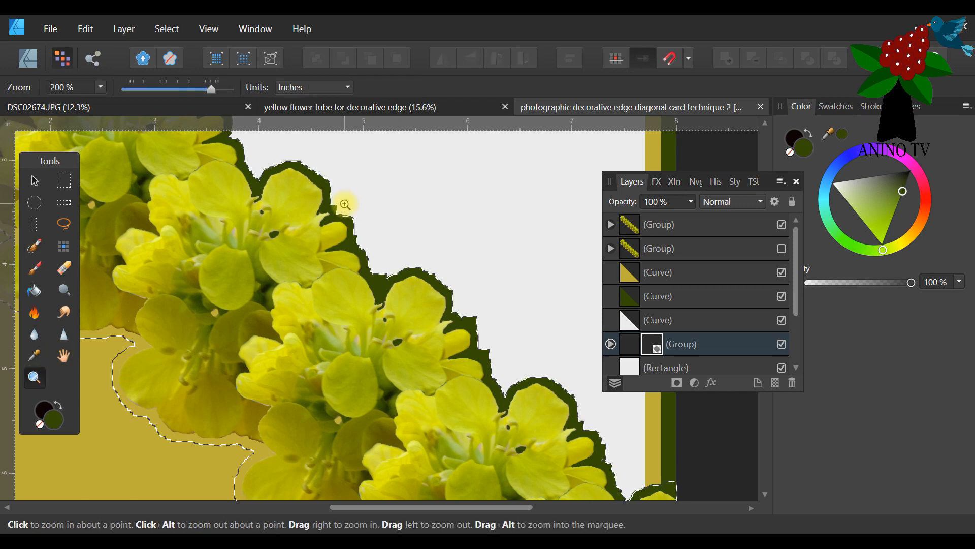
{"action": "left_click", "coordinate": [345, 205]}
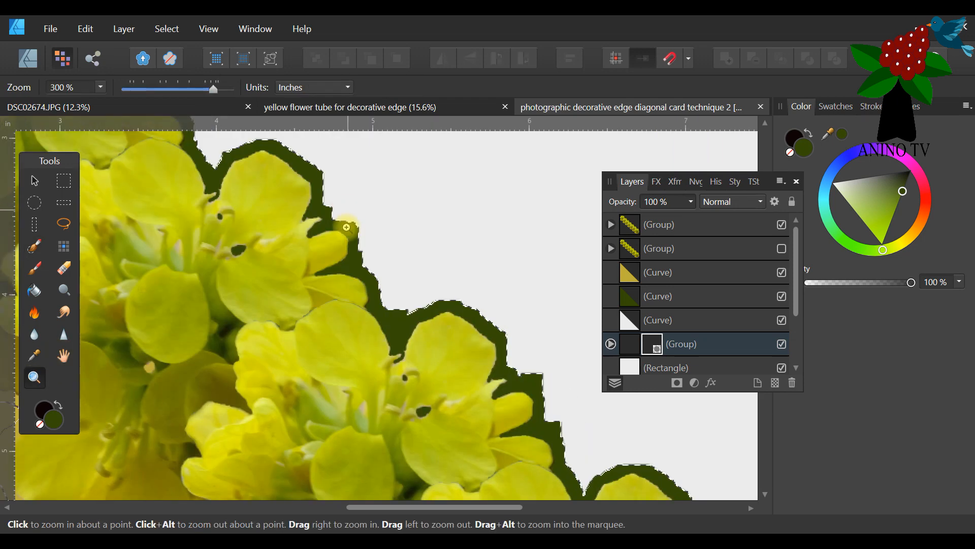
{"action": "left_click", "coordinate": [34, 246]}
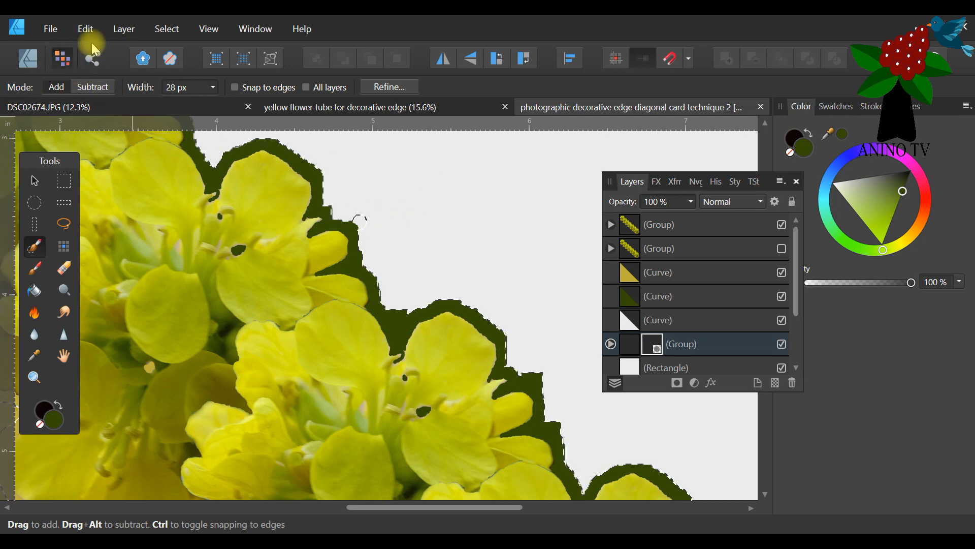
{"action": "left_click", "coordinate": [93, 87]}
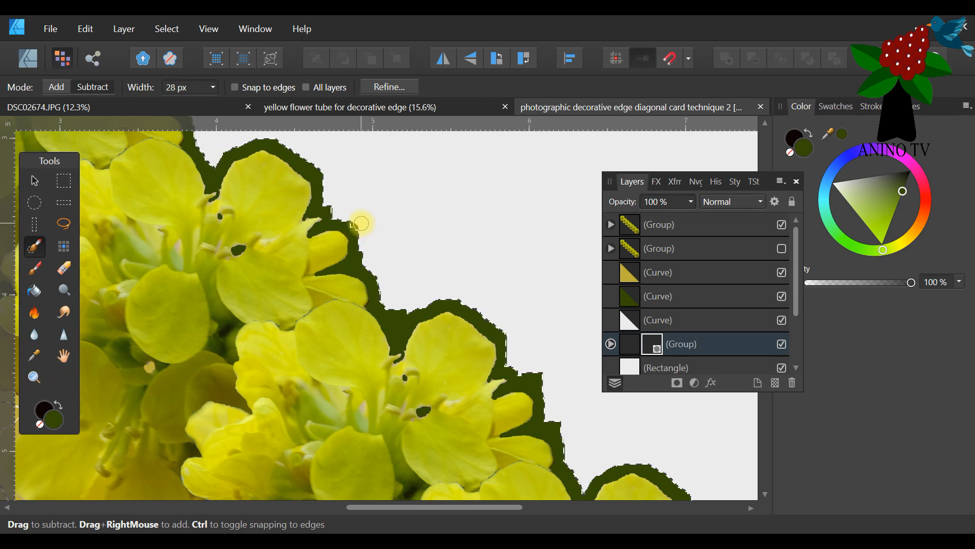
Invert the pixel selection and erase the leftover speck on the silhouette's upper edge with the 16 px Erase Brush.
{"action": "left_click", "coordinate": [63, 267]}
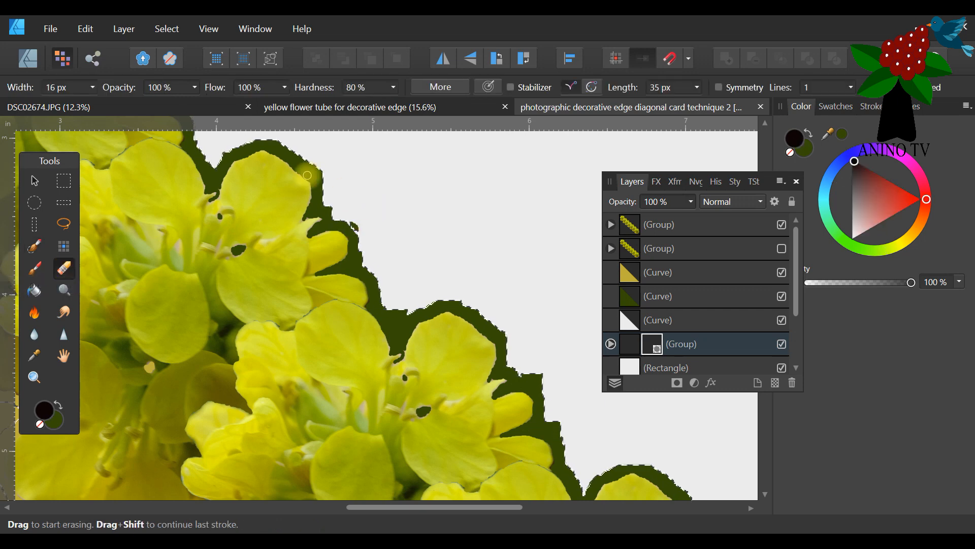
{"action": "left_click", "coordinate": [85, 29]}
{"action": "left_click", "coordinate": [80, 42]}
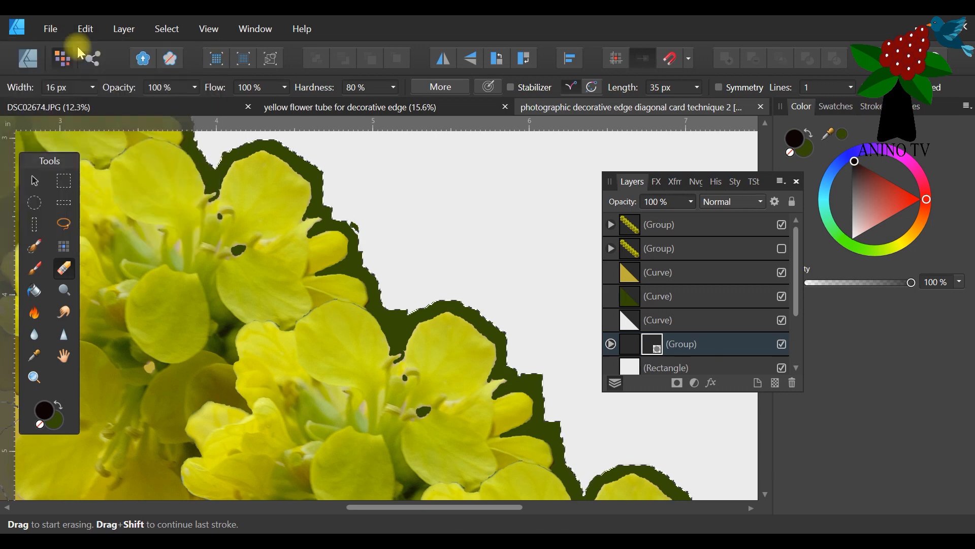
{"action": "left_click", "coordinate": [171, 32]}
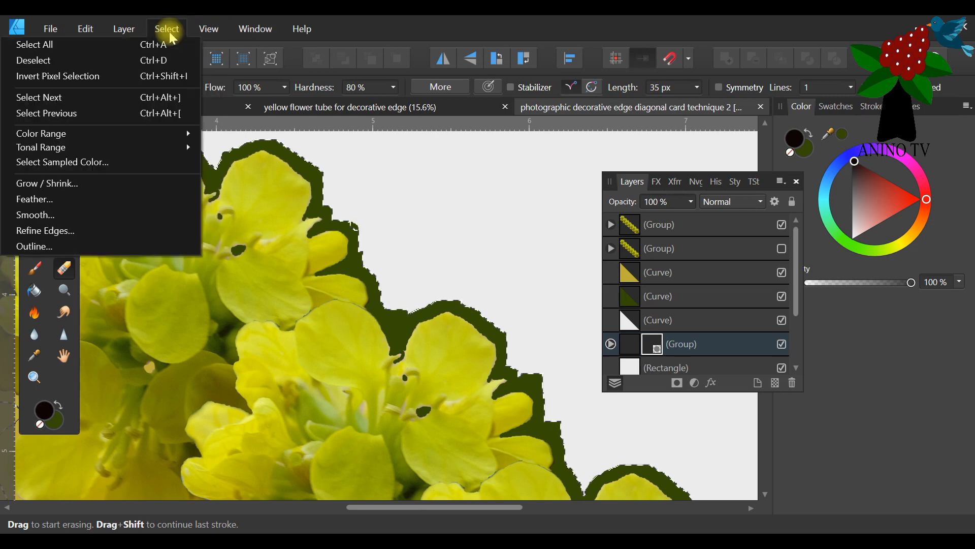
{"action": "left_click", "coordinate": [81, 75]}
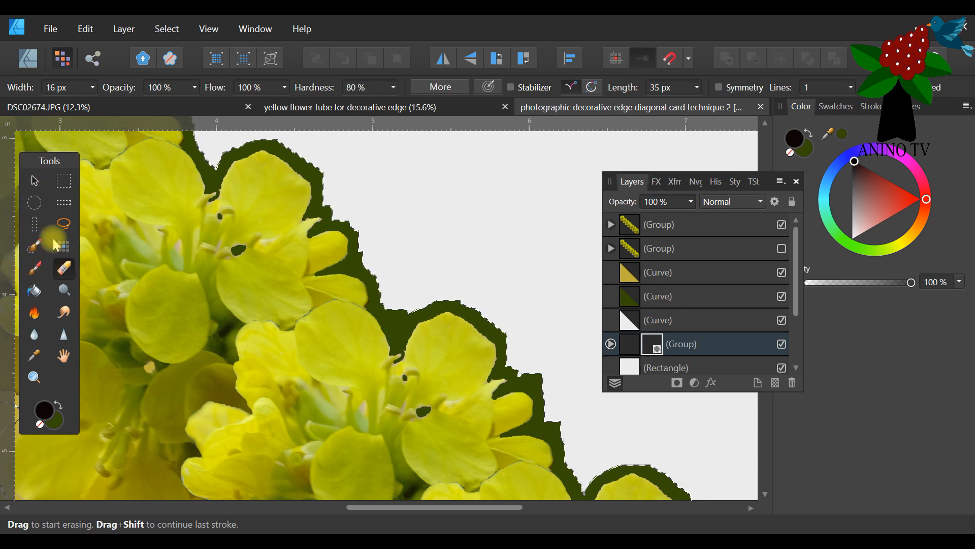
{"action": "left_click", "coordinate": [36, 248]}
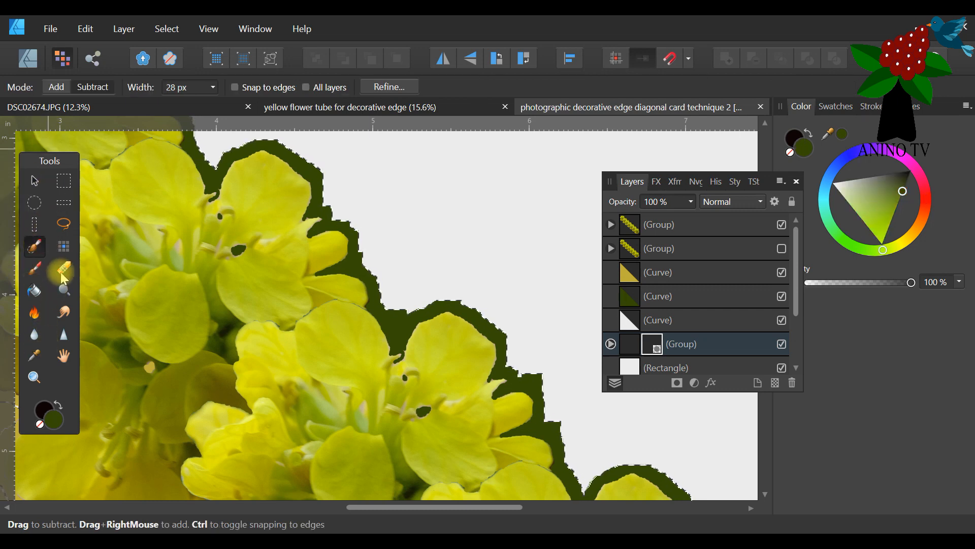
{"action": "left_click", "coordinate": [167, 29]}
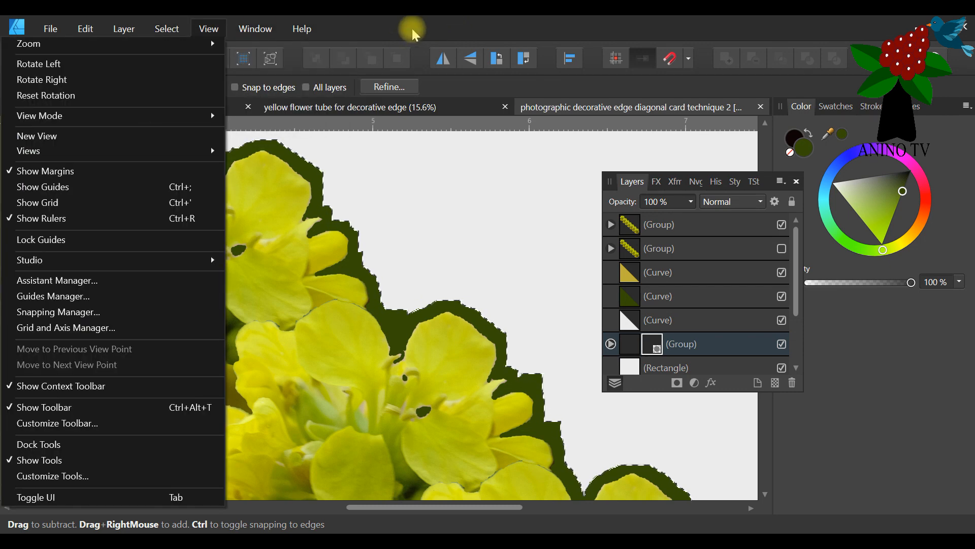
{"action": "left_click", "coordinate": [413, 29]}
{"action": "left_click", "coordinate": [34, 268]}
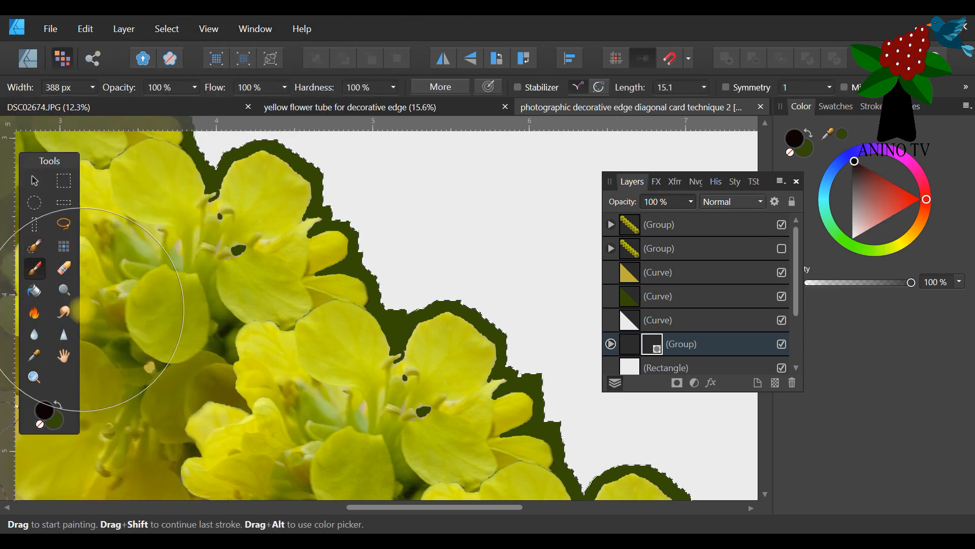
Zoom out to 75% and invert the pixel selection so it encloses the silhouette again.
{"action": "left_click", "coordinate": [34, 377]}
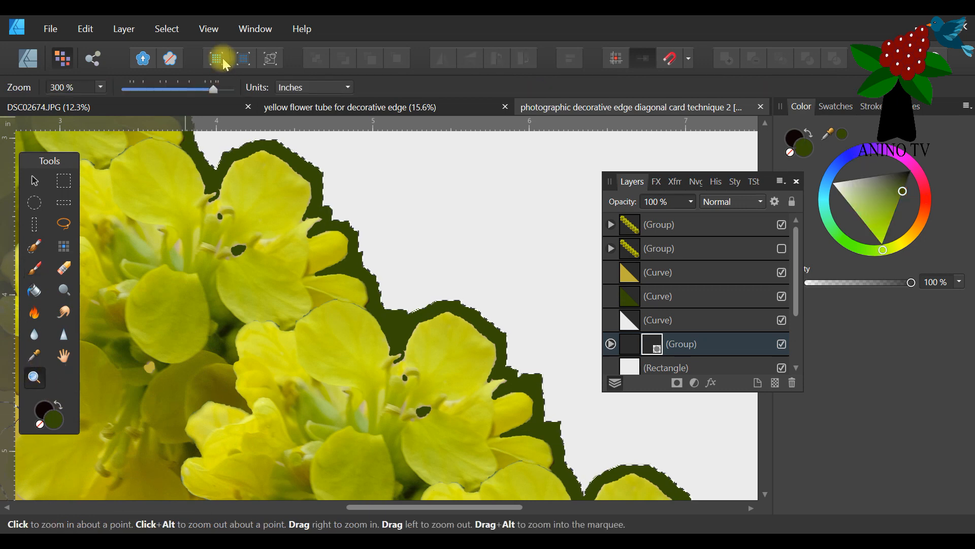
{"action": "left_click", "coordinate": [162, 91]}
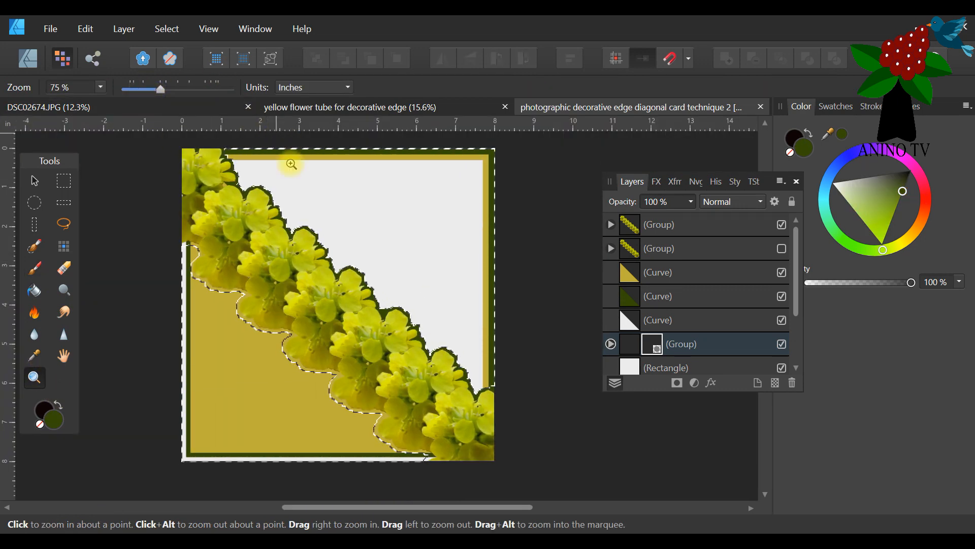
{"action": "left_click", "coordinate": [168, 29]}
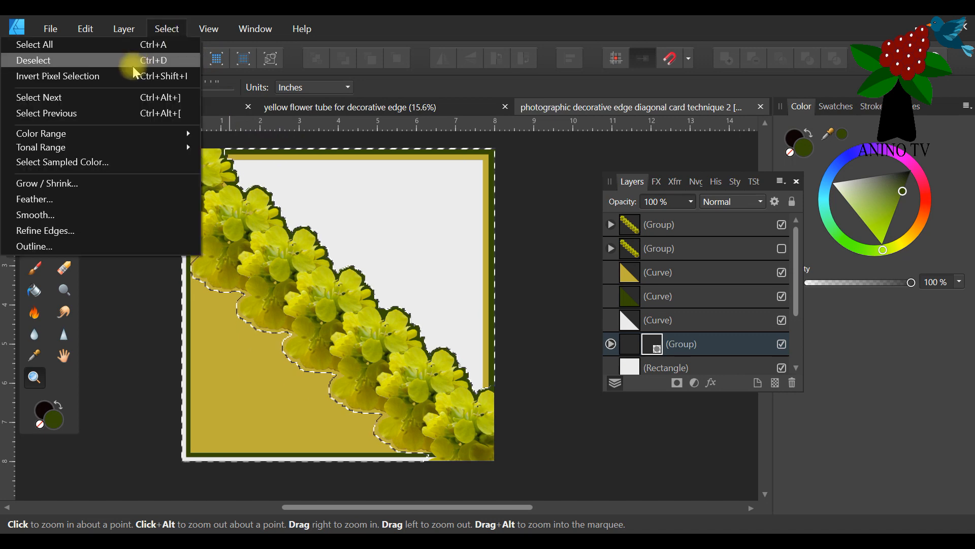
{"action": "left_click", "coordinate": [106, 78]}
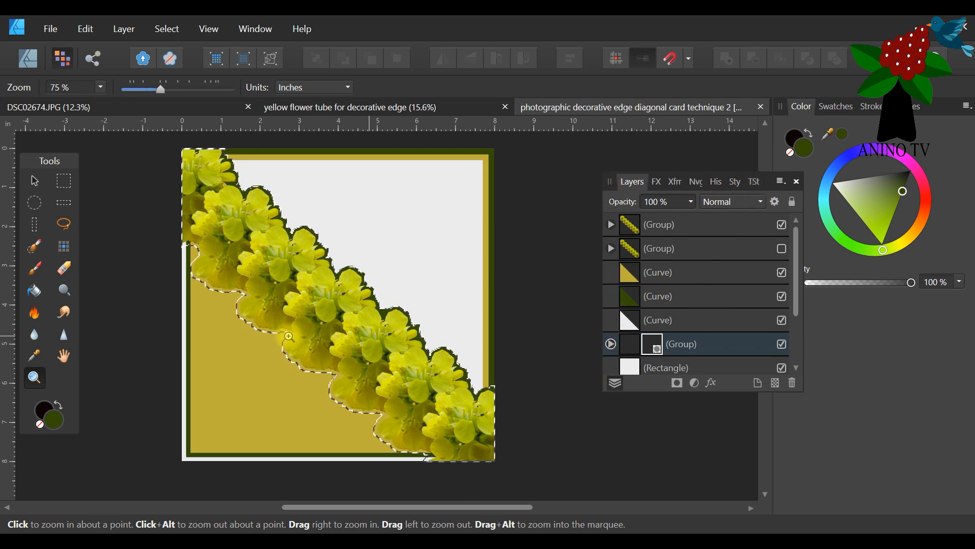
Enlarge and move the Layers panel, and hide the top flower group and the three triangle curves.
{"action": "left_click_drag", "start_coordinate": [725, 391], "coordinate": [716, 506]}
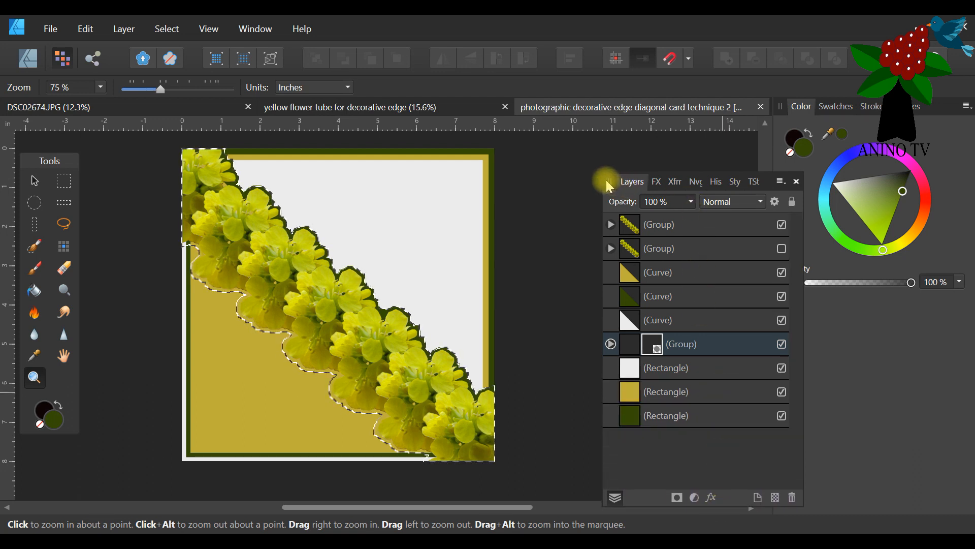
{"action": "left_click_drag", "start_coordinate": [609, 182], "coordinate": [528, 132]}
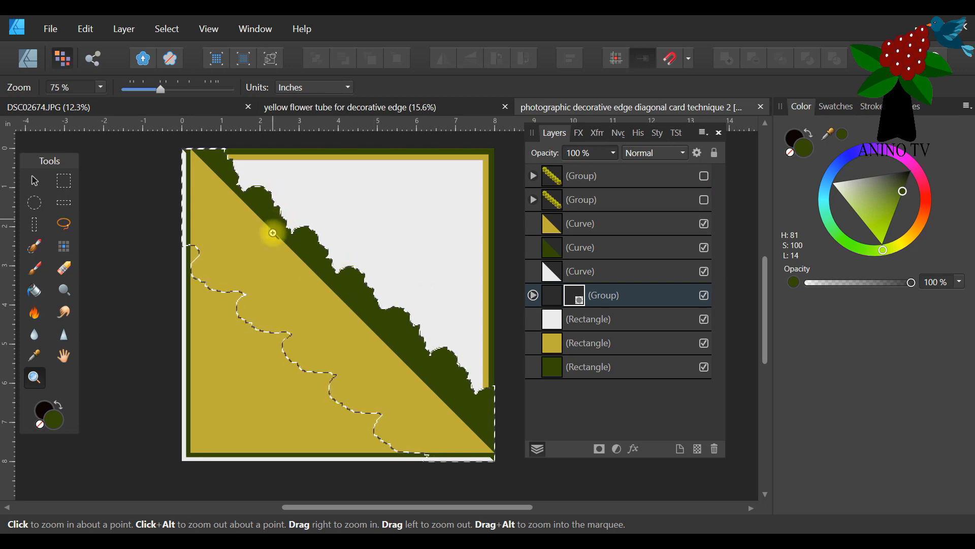
{"action": "left_click", "coordinate": [705, 223]}
{"action": "left_click", "coordinate": [704, 248]}
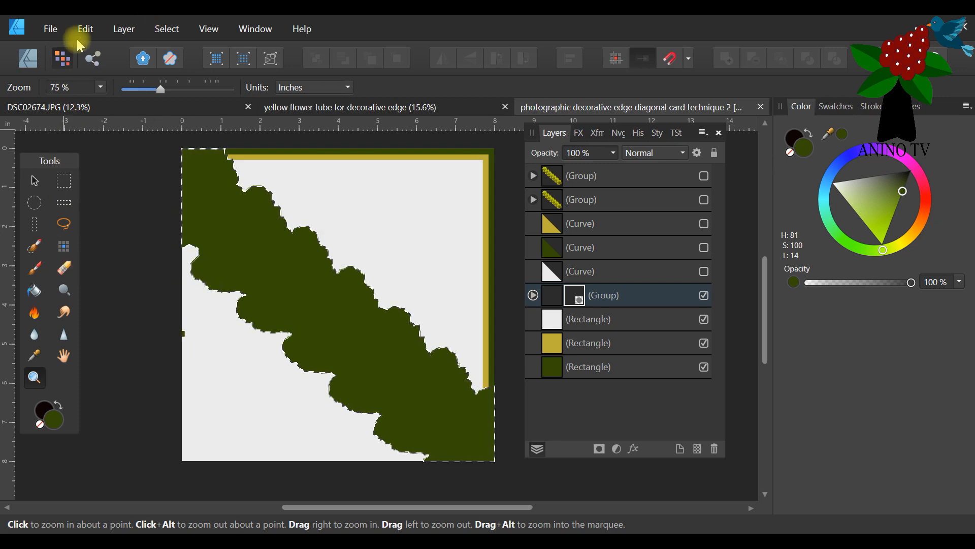
Invert the pixel selection and erase the stray green speck on the card's left edge with the 16 px Erase Brush.
{"action": "left_click", "coordinate": [164, 30]}
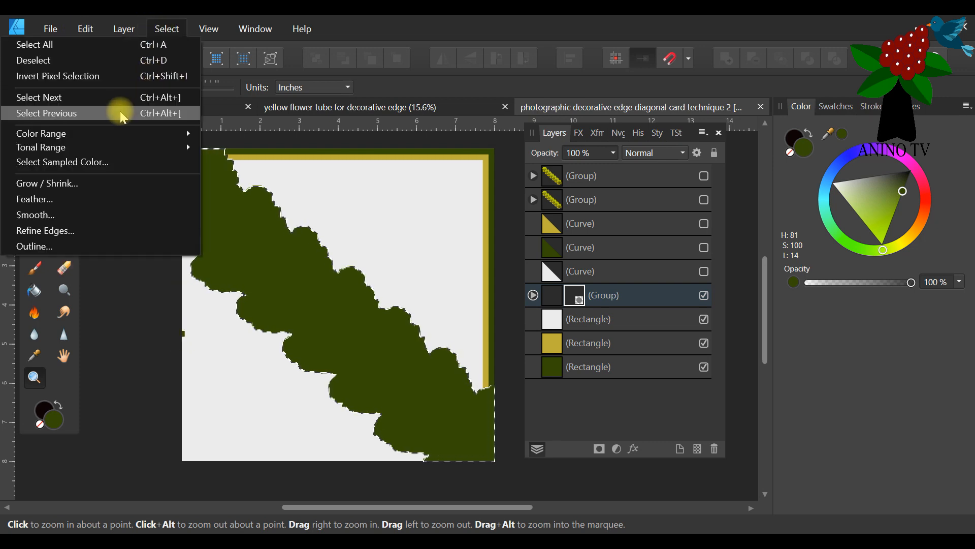
{"action": "left_click", "coordinate": [100, 77]}
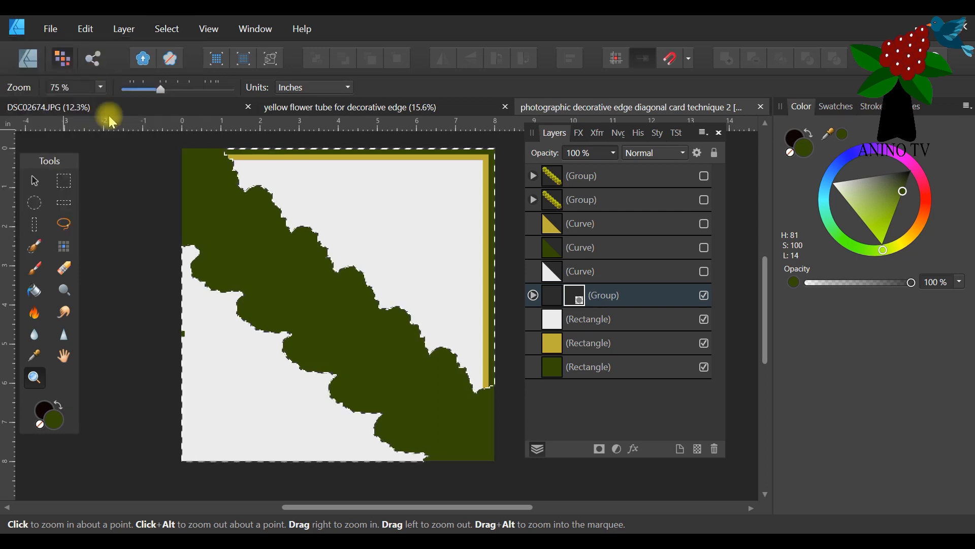
{"action": "scroll", "coordinate": [202, 334], "scroll_direction": "up", "scroll_amount": 1}
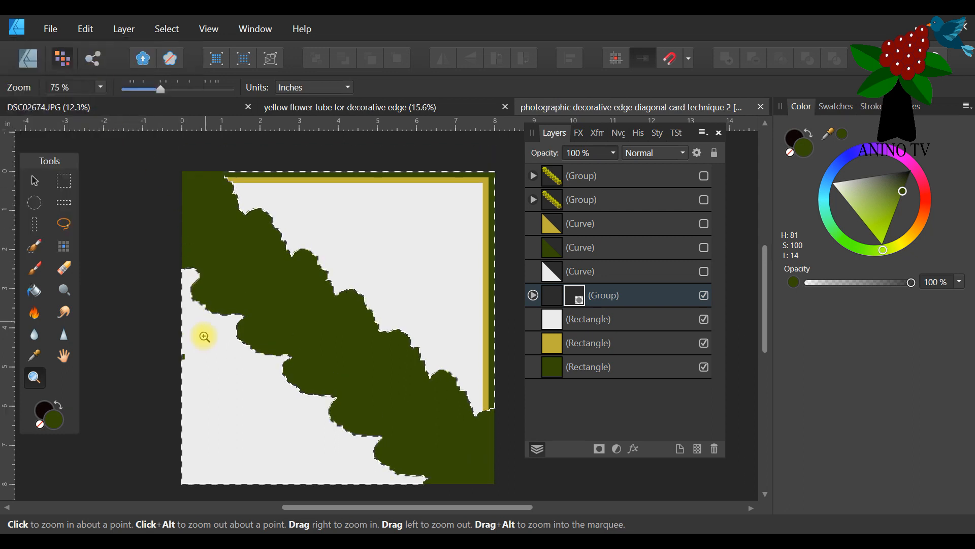
{"action": "left_click", "coordinate": [64, 268]}
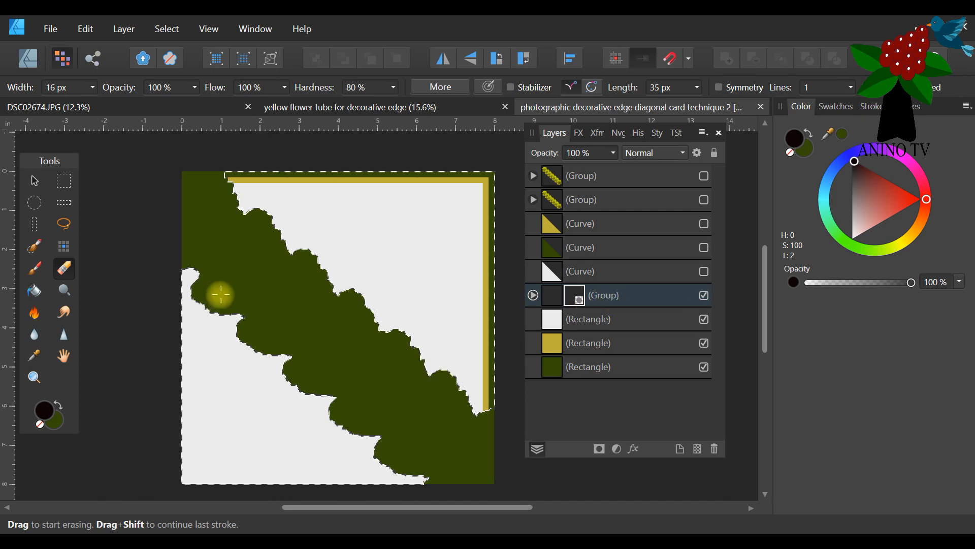
Show the top flower group over the silhouette, invert the pixel selection back to the silhouette, and deselect it.
{"action": "left_click", "coordinate": [704, 176]}
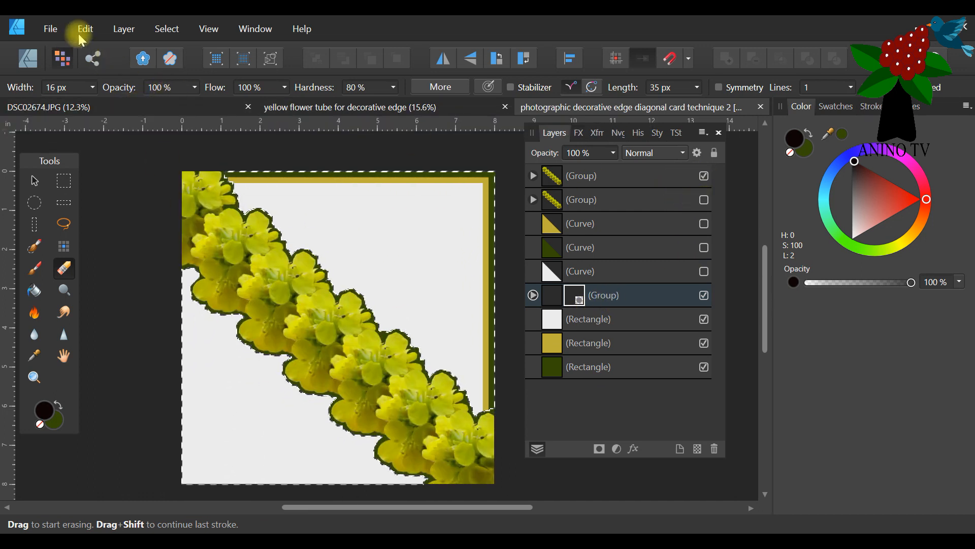
{"action": "left_click", "coordinate": [163, 29]}
{"action": "left_click", "coordinate": [123, 77]}
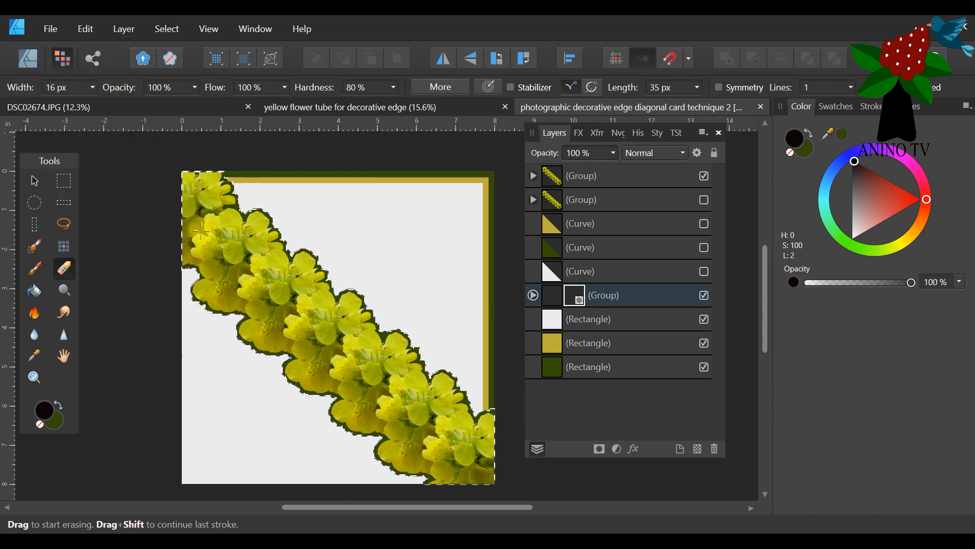
{"action": "scroll", "coordinate": [376, 303], "scroll_direction": "down", "scroll_amount": 3}
{"action": "scroll", "coordinate": [376, 303], "scroll_direction": "up", "scroll_amount": 1}
{"action": "scroll", "coordinate": [373, 284], "scroll_direction": "down", "scroll_amount": 1}
{"action": "scroll", "coordinate": [361, 214], "scroll_direction": "up", "scroll_amount": 2}
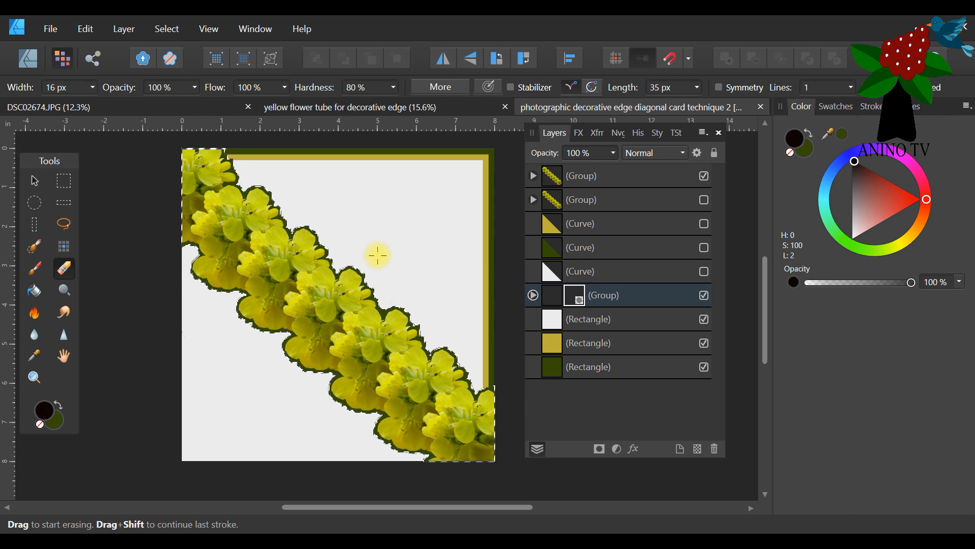
{"action": "left_click", "coordinate": [167, 29]}
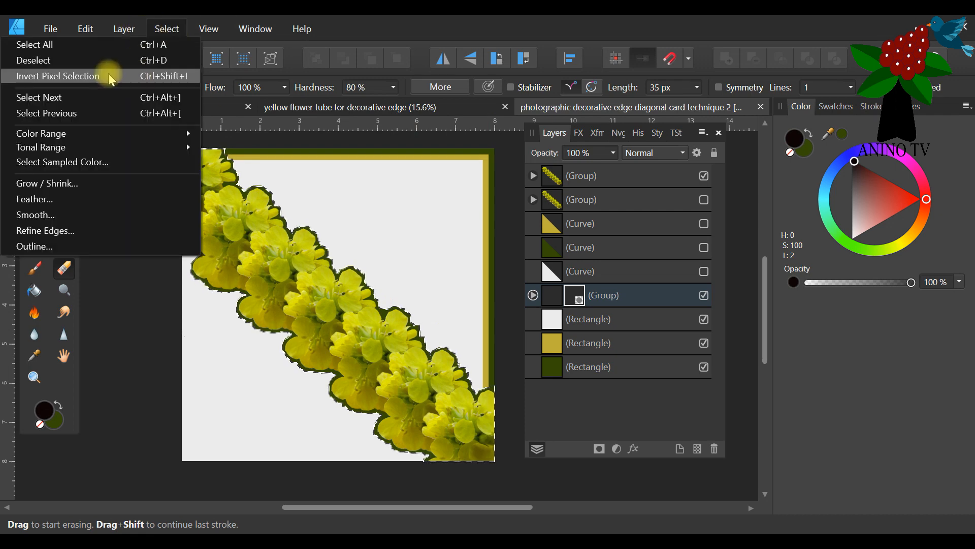
{"action": "left_click", "coordinate": [98, 57]}
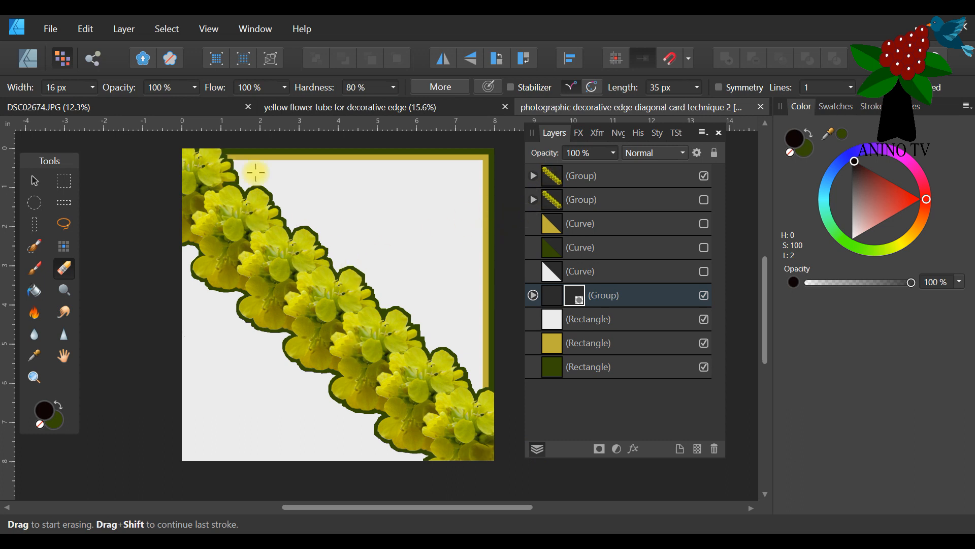
Show the gold, dark green and white triangle curves and switch to the Designer Persona.
{"action": "left_click", "coordinate": [703, 223]}
{"action": "left_click", "coordinate": [703, 247]}
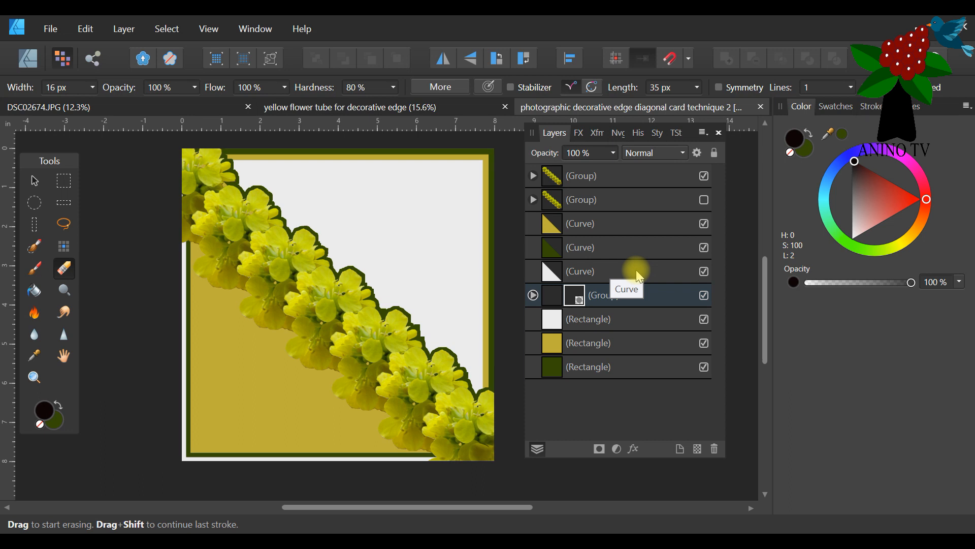
{"action": "left_click", "coordinate": [28, 61]}
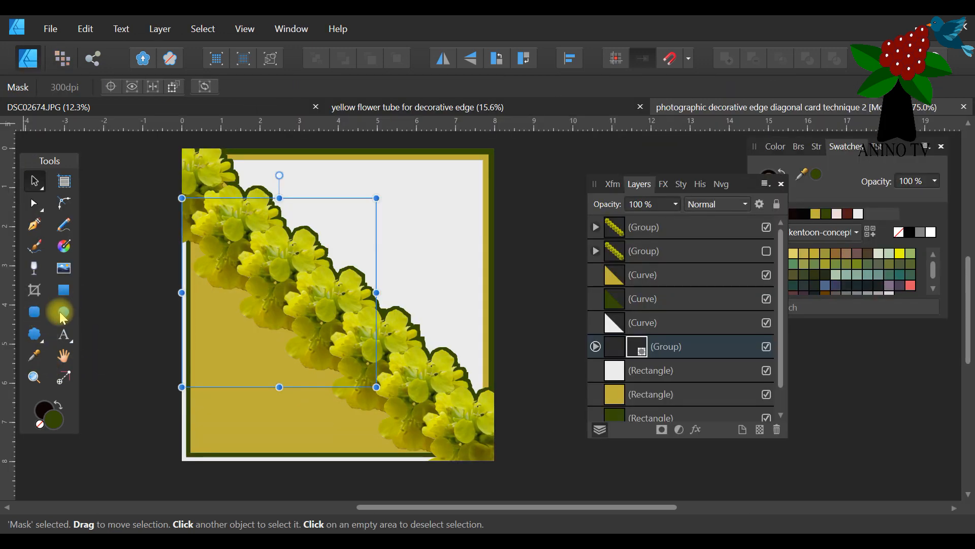
{"action": "left_click", "coordinate": [64, 312]}
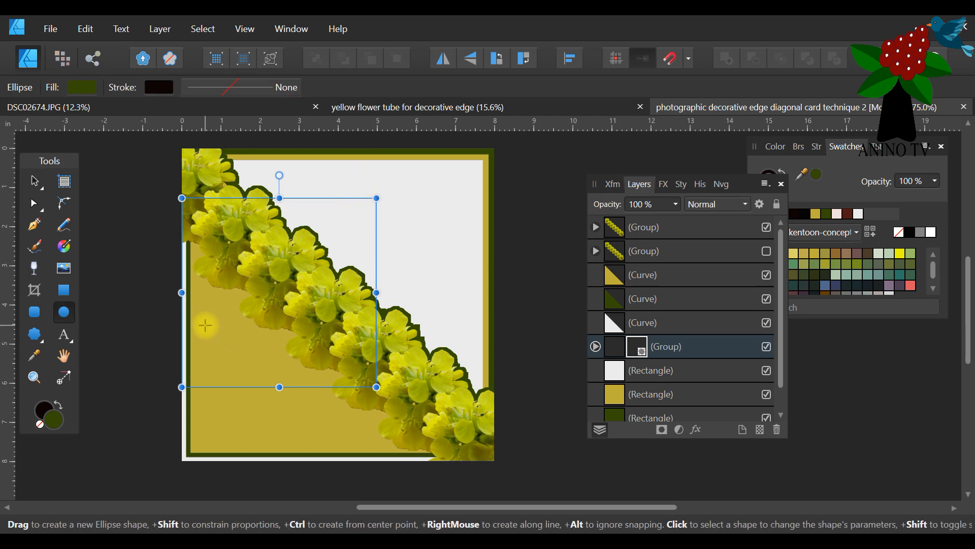
{"action": "left_click", "coordinate": [206, 328]}
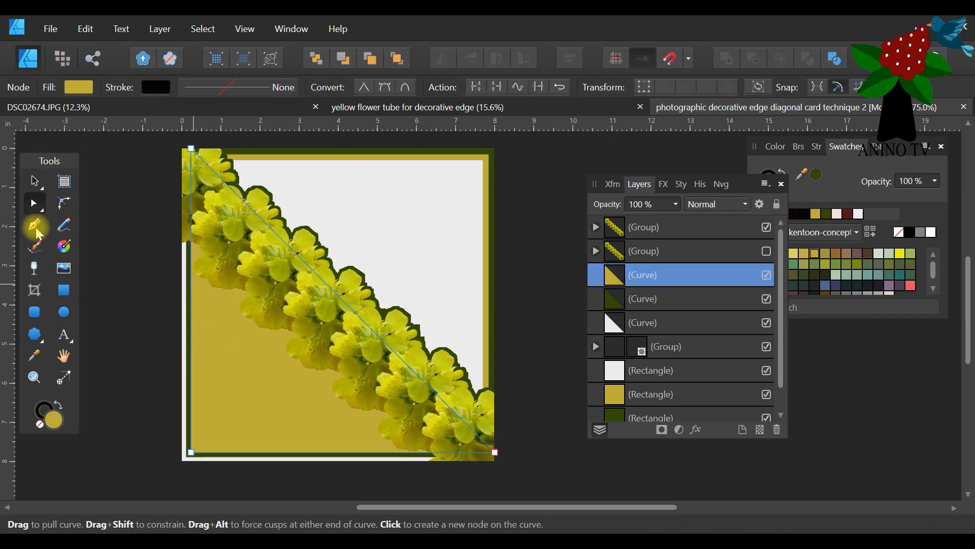
{"action": "left_click", "coordinate": [65, 313]}
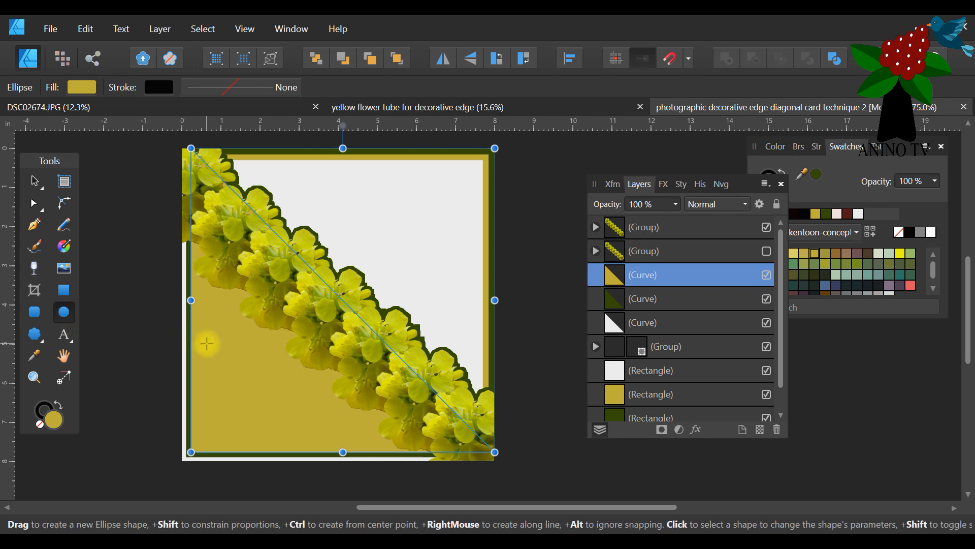
Select the top flower group and save the card document.
{"action": "left_click", "coordinate": [718, 224]}
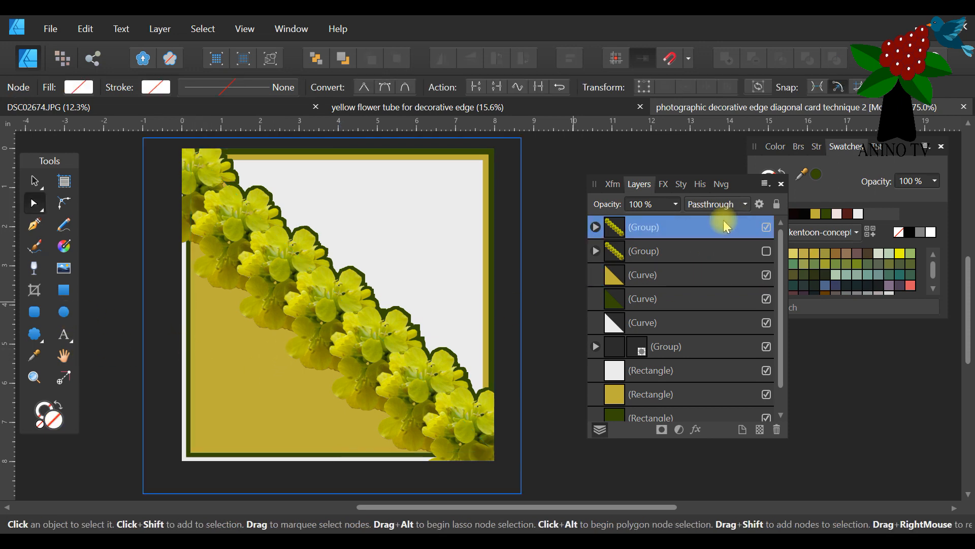
{"action": "left_click", "coordinate": [51, 34]}
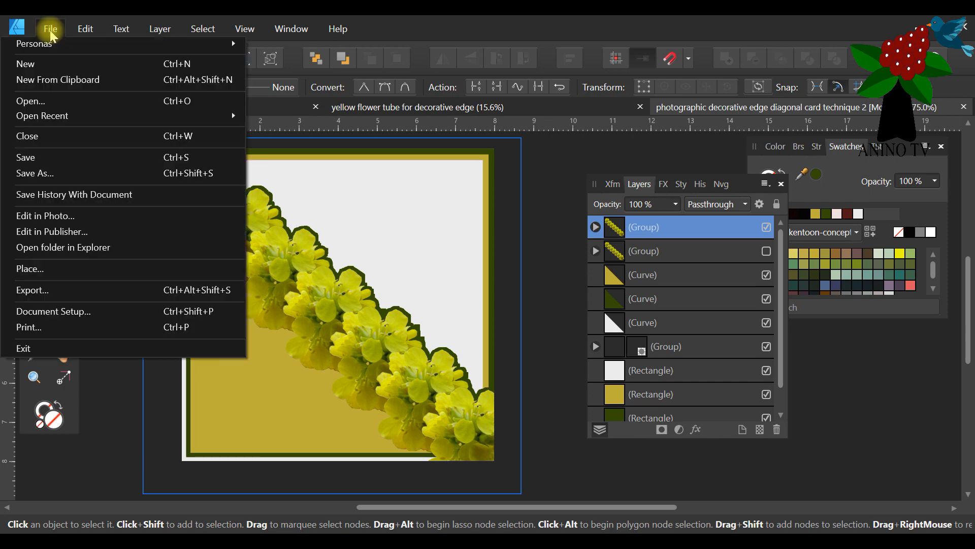
{"action": "left_click", "coordinate": [69, 166]}
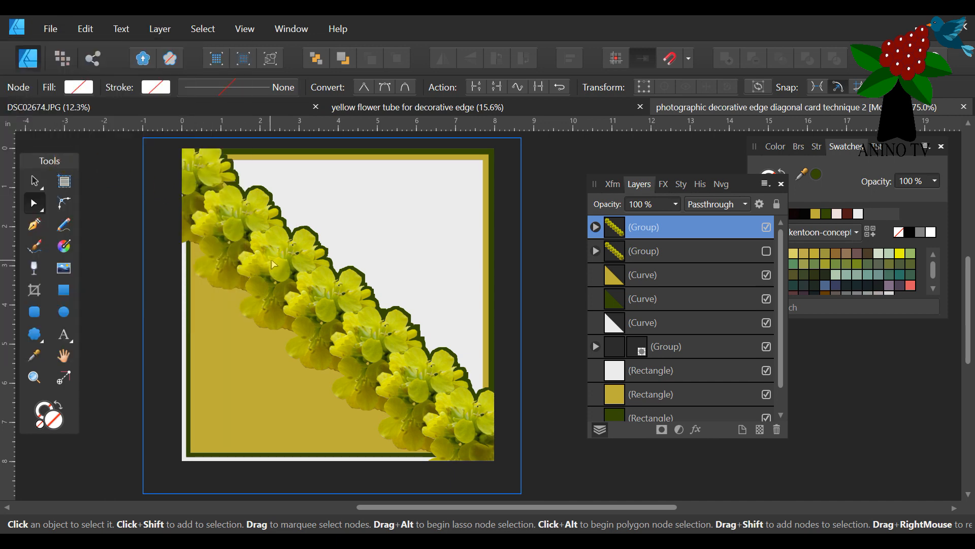
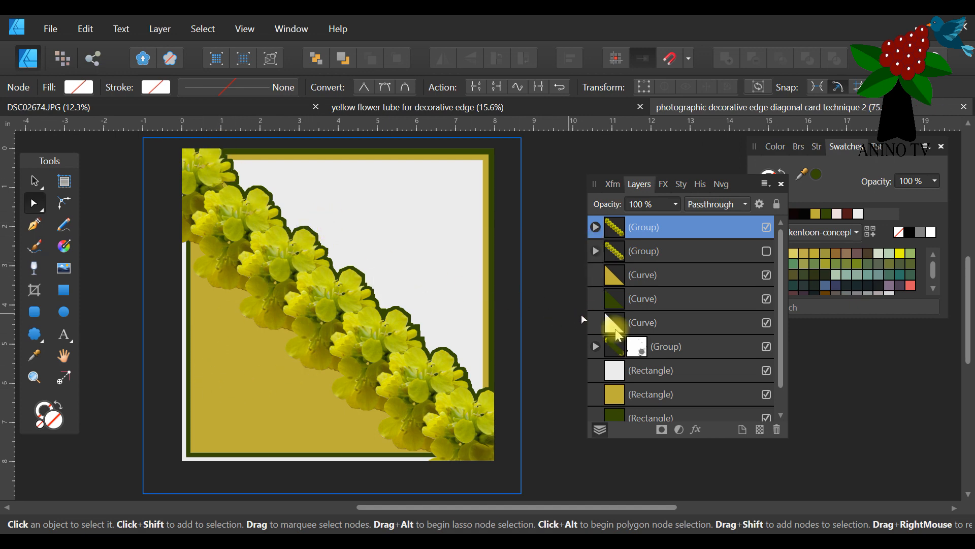
{"action": "left_click", "coordinate": [766, 348]}
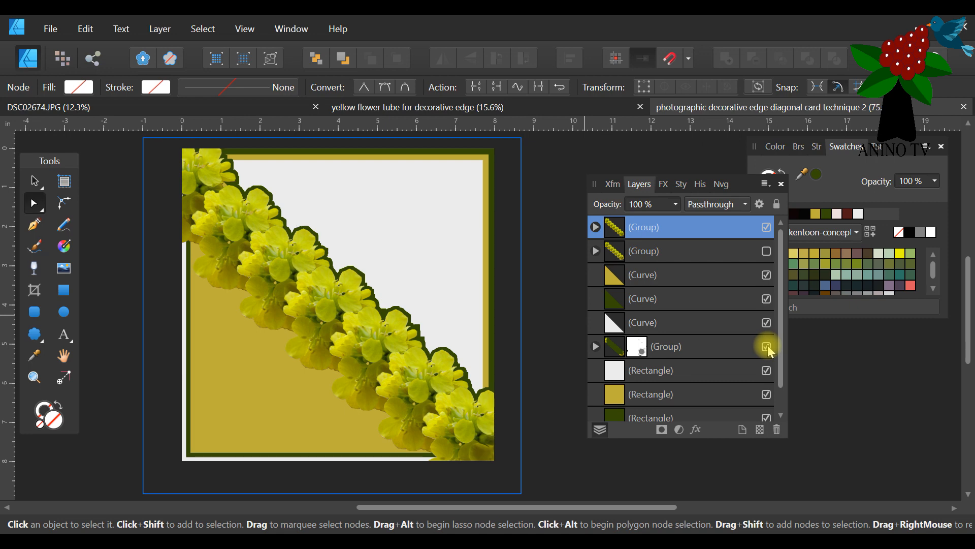
{"action": "left_click", "coordinate": [766, 347]}
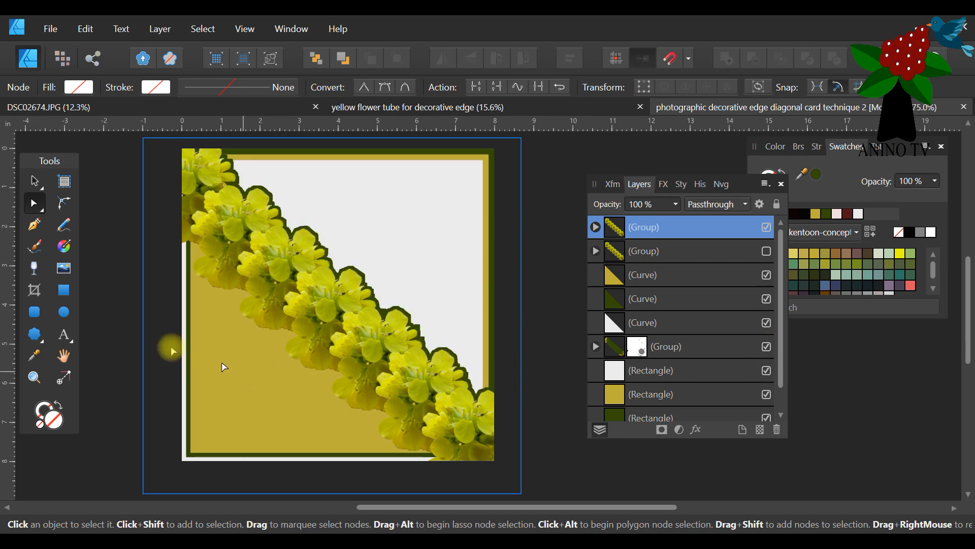
Draw a dark green ellipse about 3.4 by 2.8 in and place it in the card's empty upper-right corner.
{"action": "left_click", "coordinate": [62, 311]}
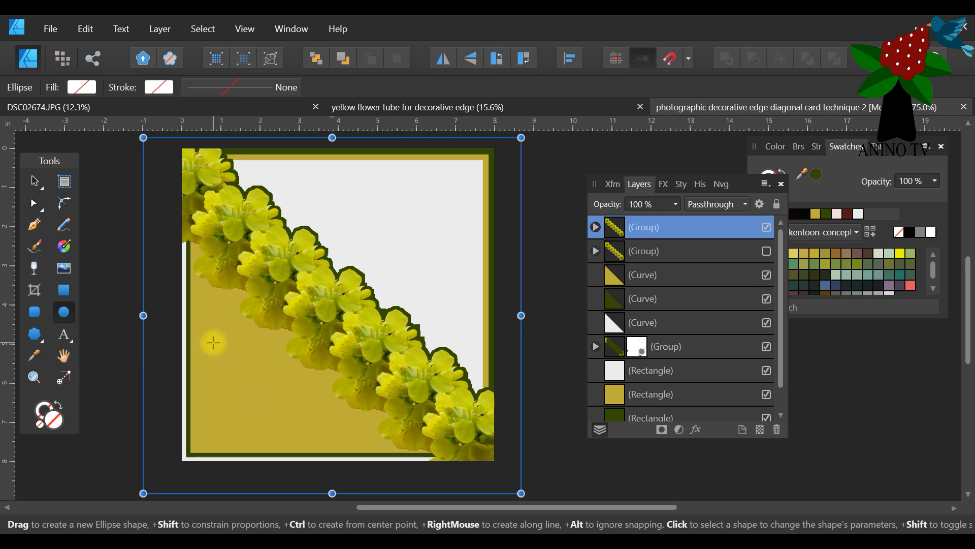
{"action": "left_click_drag", "start_coordinate": [213, 342], "coordinate": [344, 451]}
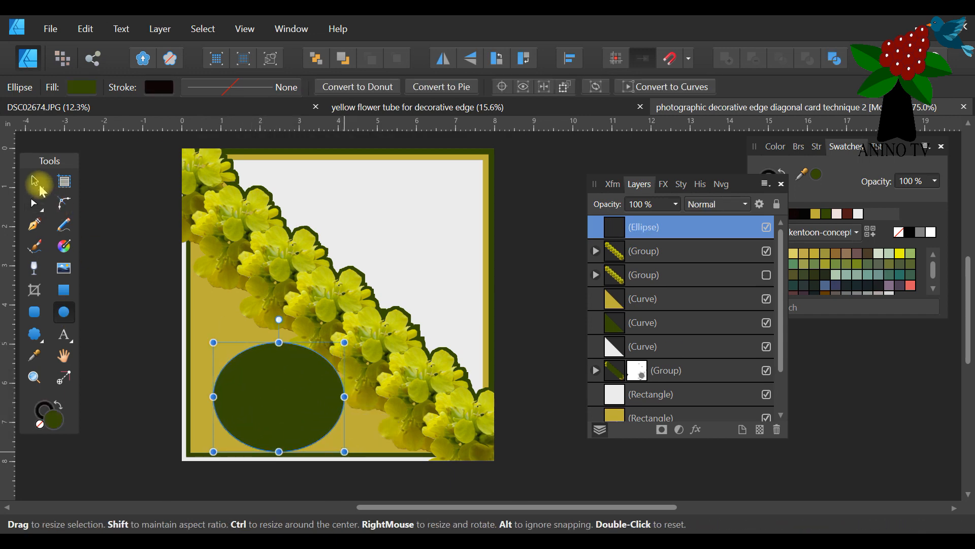
{"action": "left_click", "coordinate": [102, 184]}
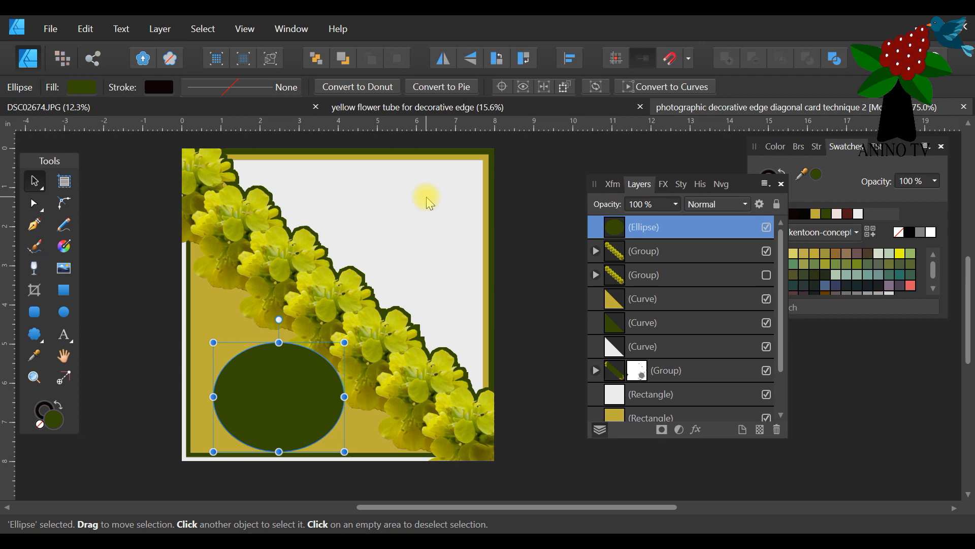
{"action": "left_click_drag", "start_coordinate": [269, 400], "coordinate": [422, 224]}
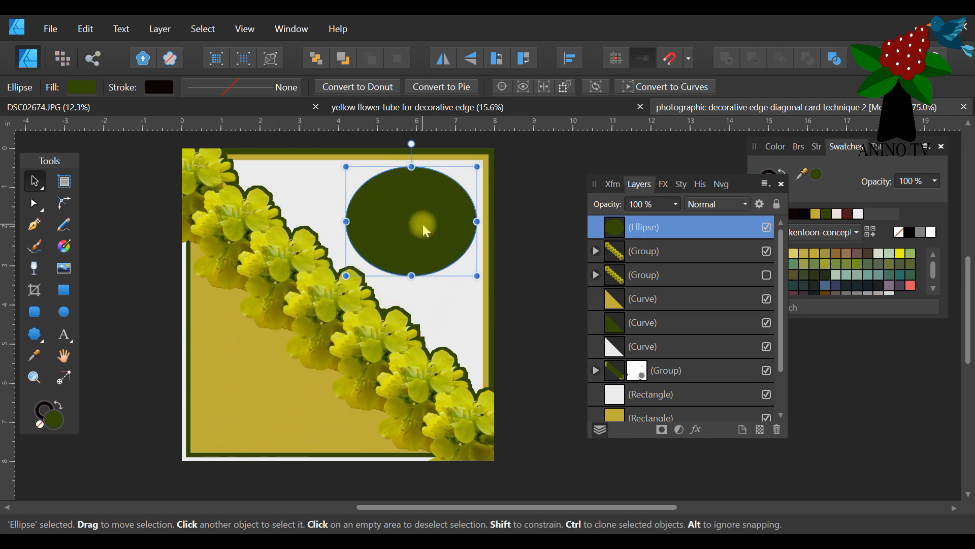
Duplicate the dark green ellipse, fill the copy with gold and shrink it slightly about the centre to leave a thin green border.
{"action": "right_click", "coordinate": [720, 231]}
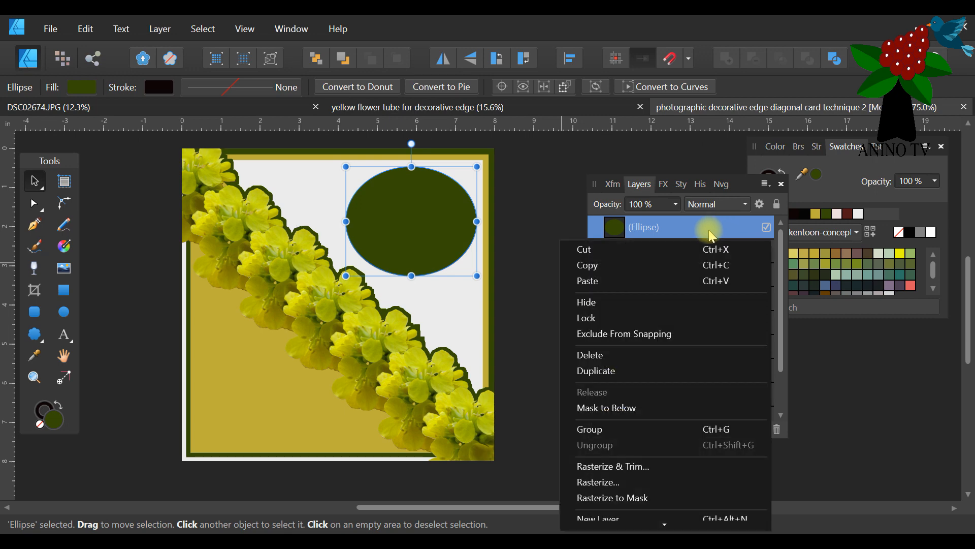
{"action": "left_click", "coordinate": [628, 372]}
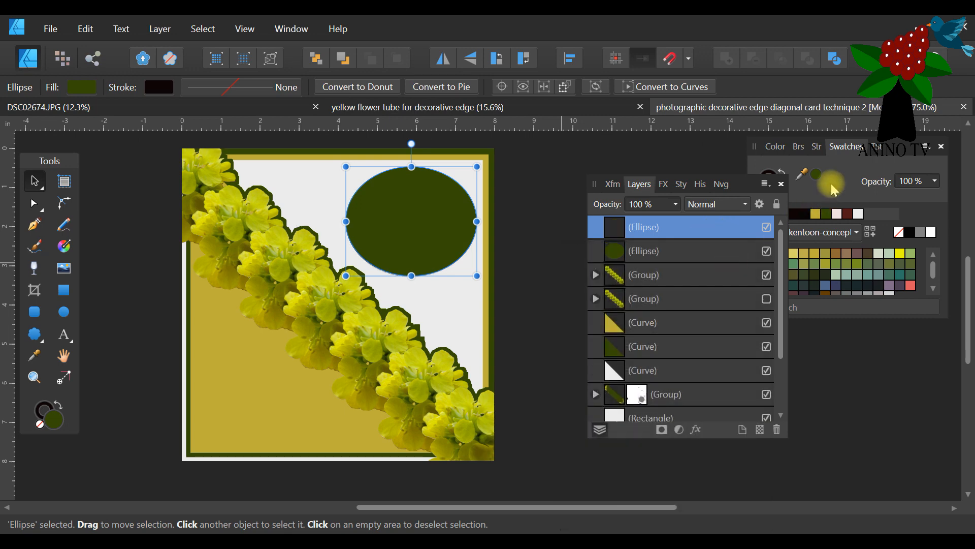
{"action": "left_click_drag", "start_coordinate": [823, 214], "coordinate": [421, 220]}
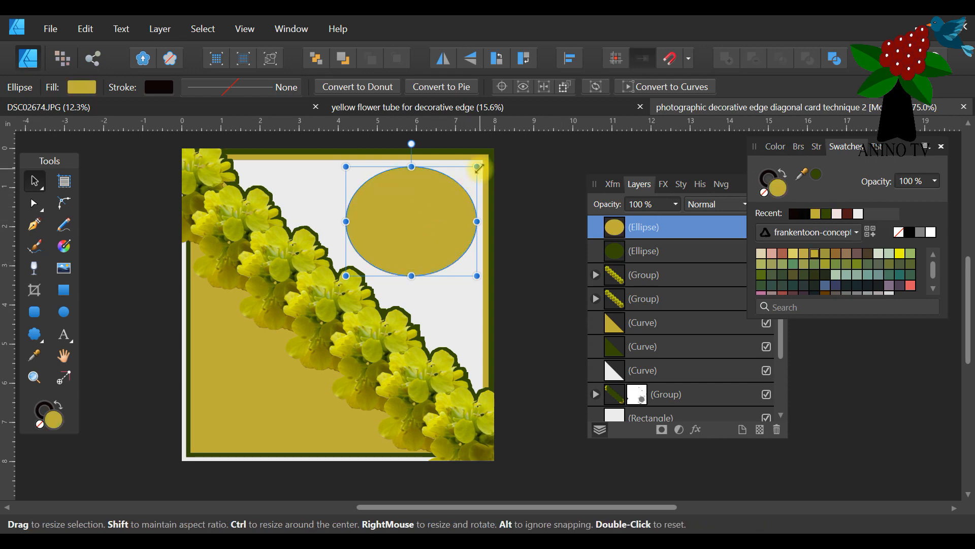
{"action": "left_click_drag", "start_coordinate": [478, 167], "coordinate": [472, 171]}
Duplicate the gold ellipse as a slightly smaller concentric copy and fill it with off-white.
{"action": "right_click", "coordinate": [676, 228]}
{"action": "left_click", "coordinate": [610, 376]}
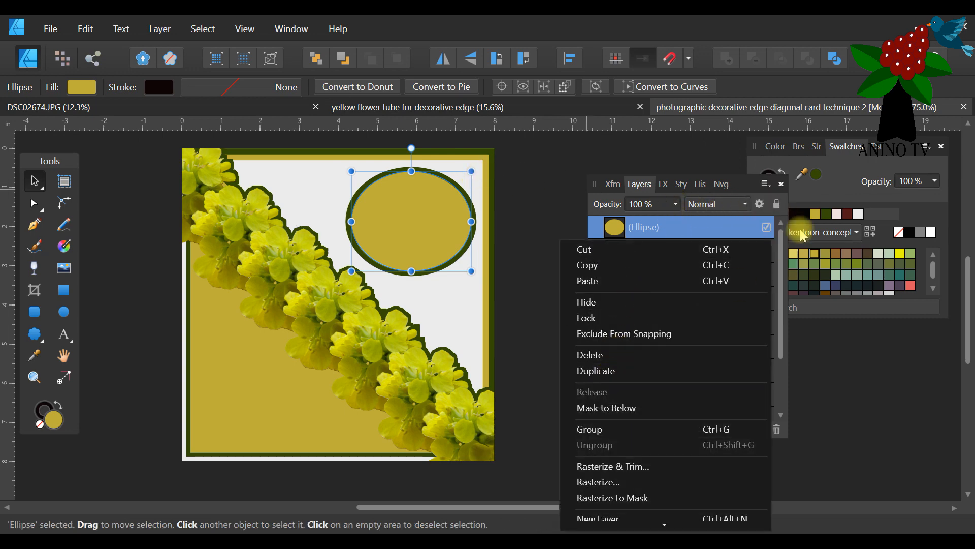
{"action": "left_click", "coordinate": [859, 213]}
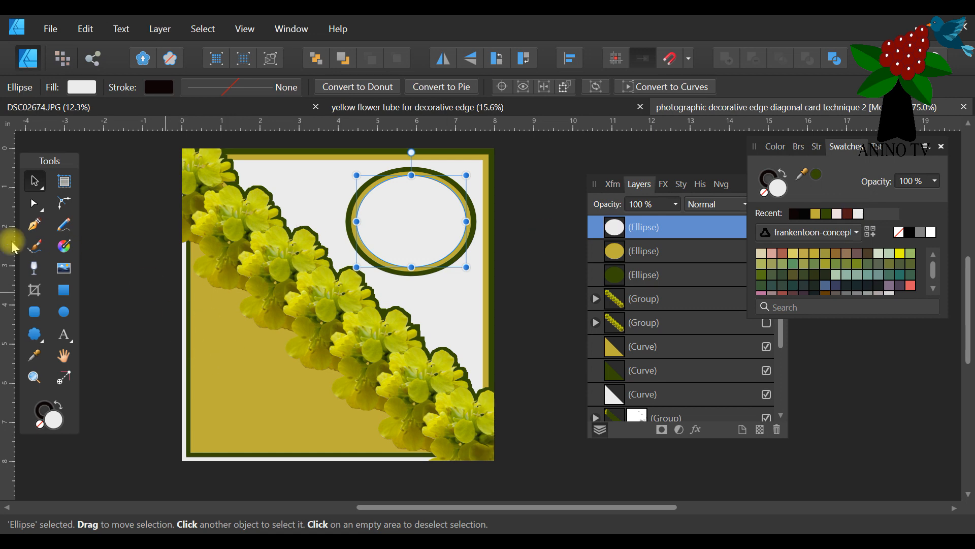
Add the art text "Best Wishes" inside the off-white ellipse and enlarge it to about 31 pt.
{"action": "left_click", "coordinate": [65, 335]}
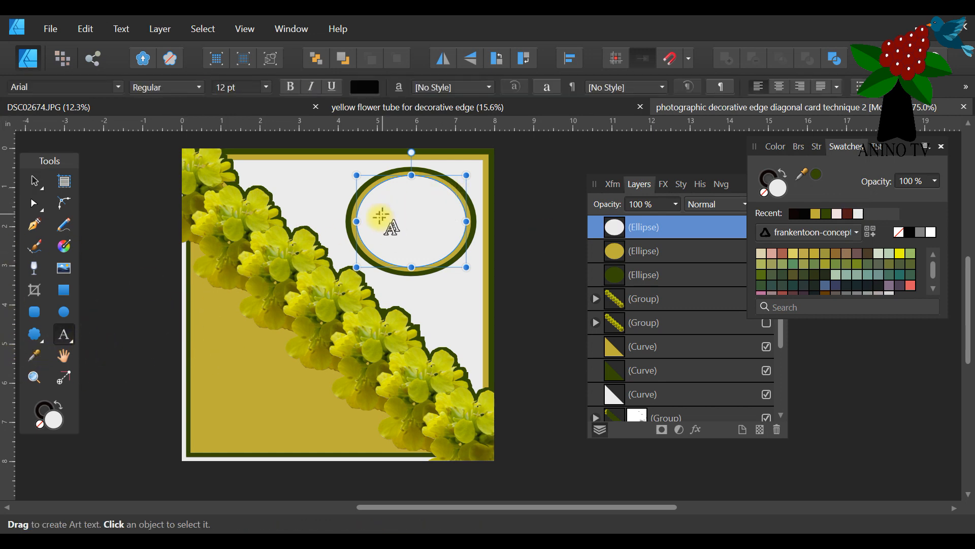
{"action": "left_click", "coordinate": [370, 228]}
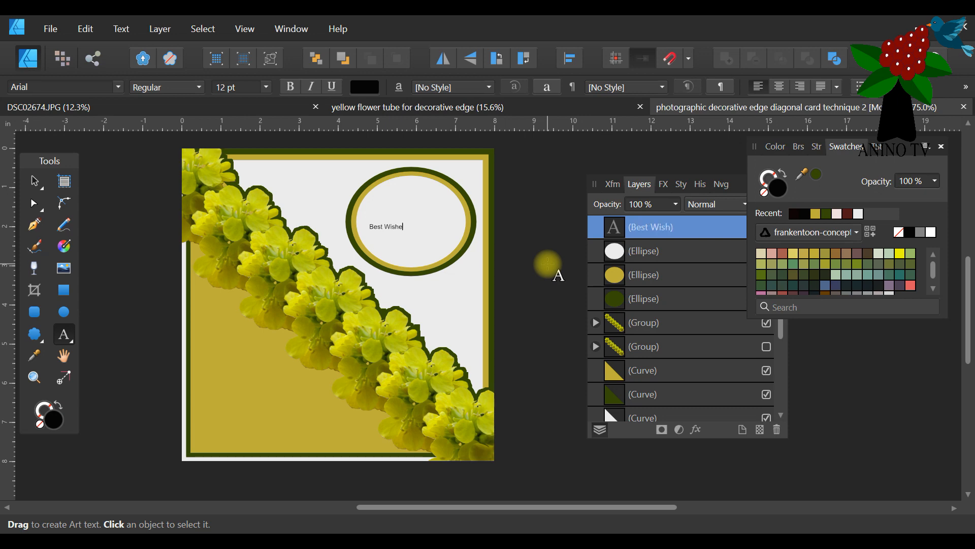
{"action": "key", "text": "Escape"}
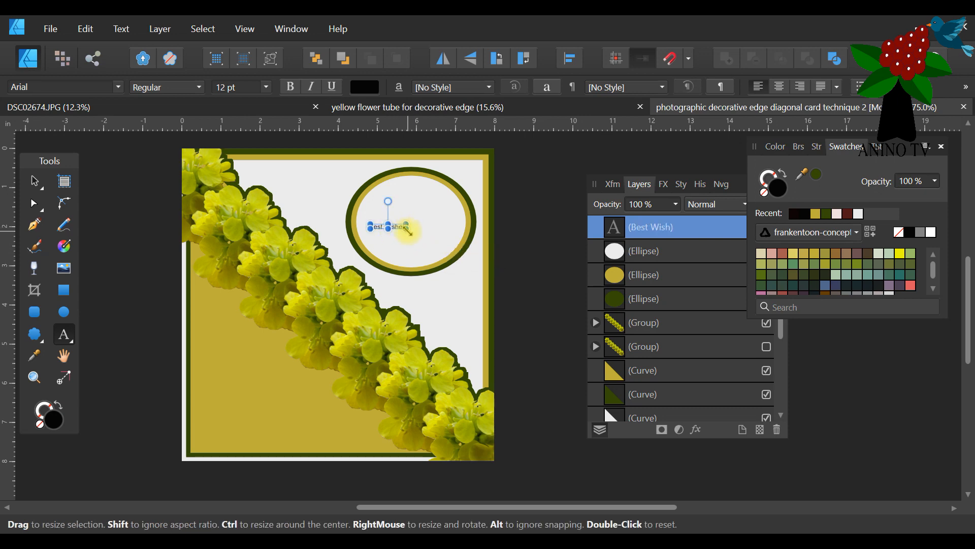
{"action": "left_click_drag", "start_coordinate": [408, 231], "coordinate": [461, 236]}
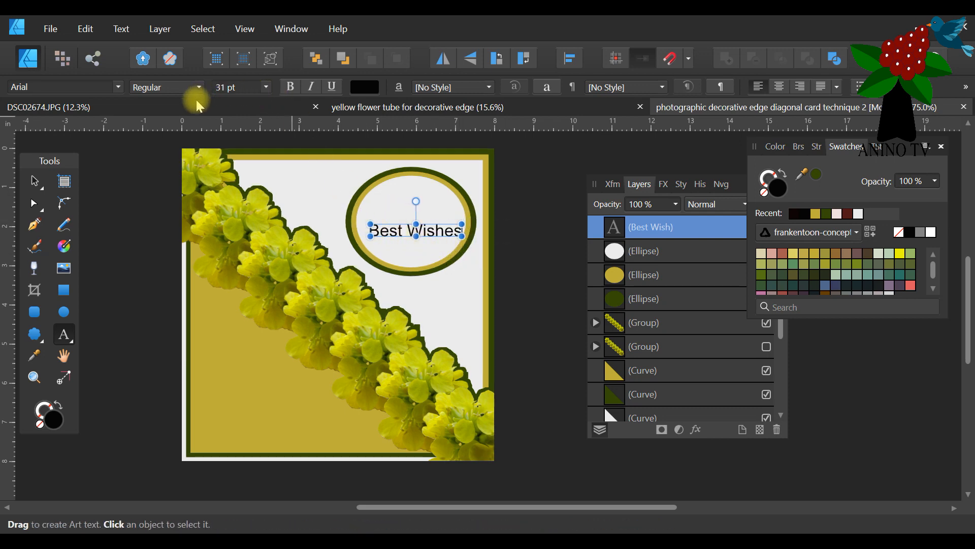
Set the whole "Best Wishes" text to 30 pt in the Basic Sans Heavy SF font.
{"action": "left_click_drag", "start_coordinate": [459, 233], "coordinate": [361, 226]}
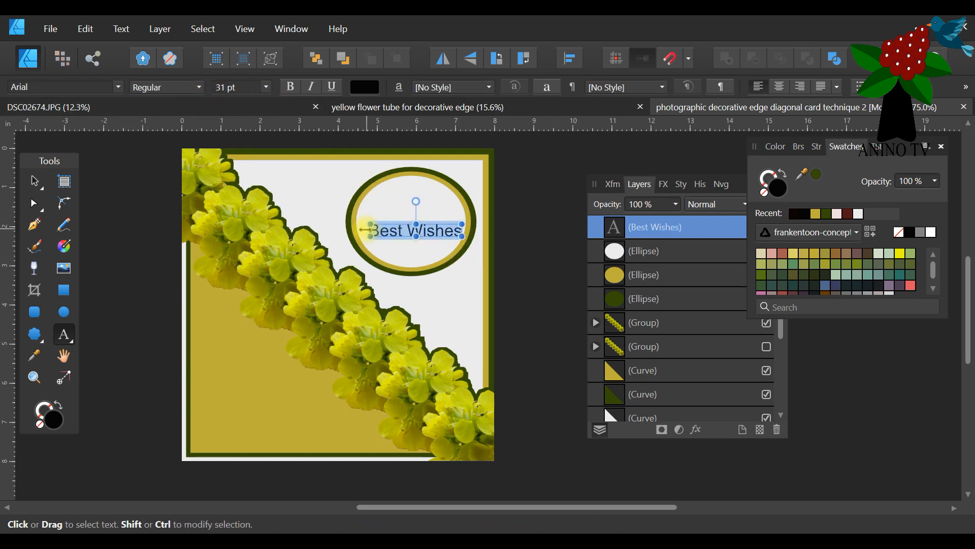
{"action": "left_click", "coordinate": [265, 86]}
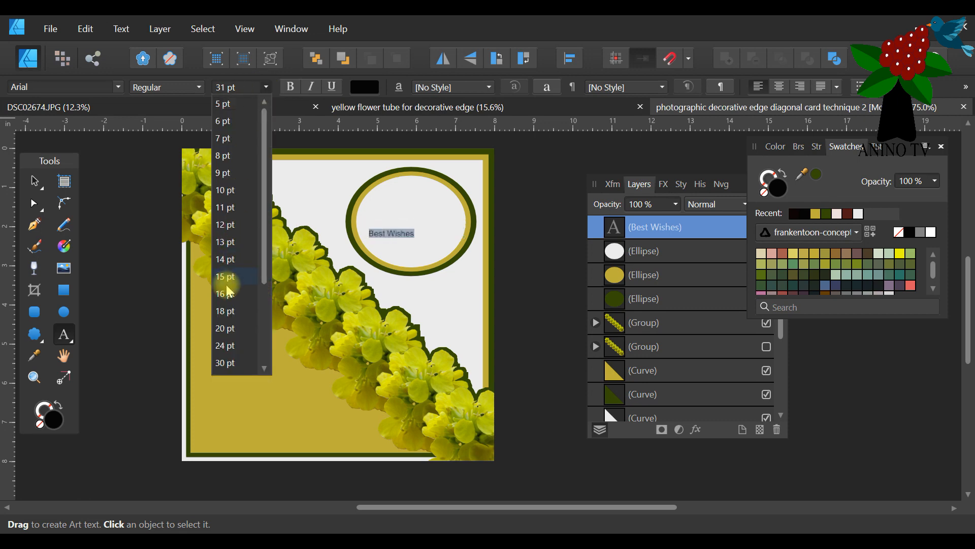
{"action": "left_click", "coordinate": [227, 362]}
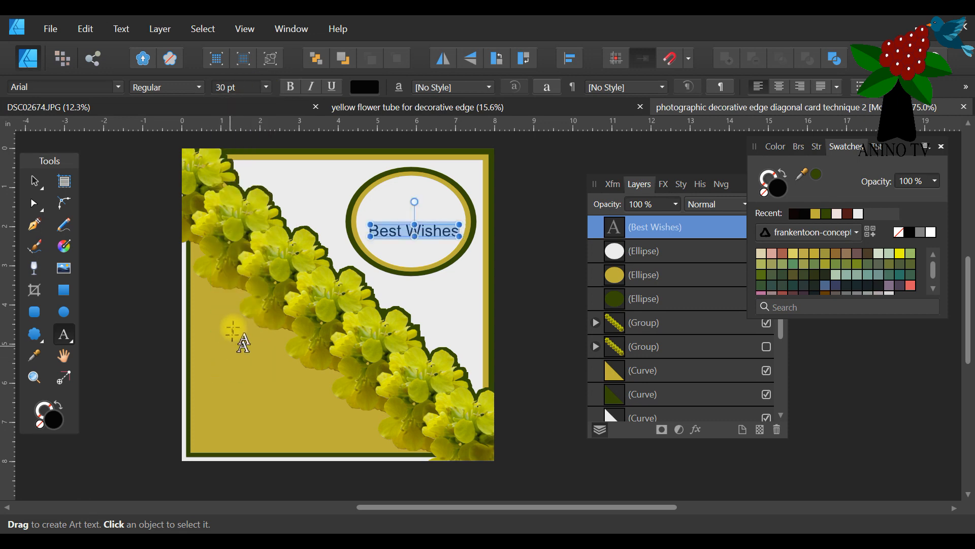
{"action": "left_click", "coordinate": [115, 86]}
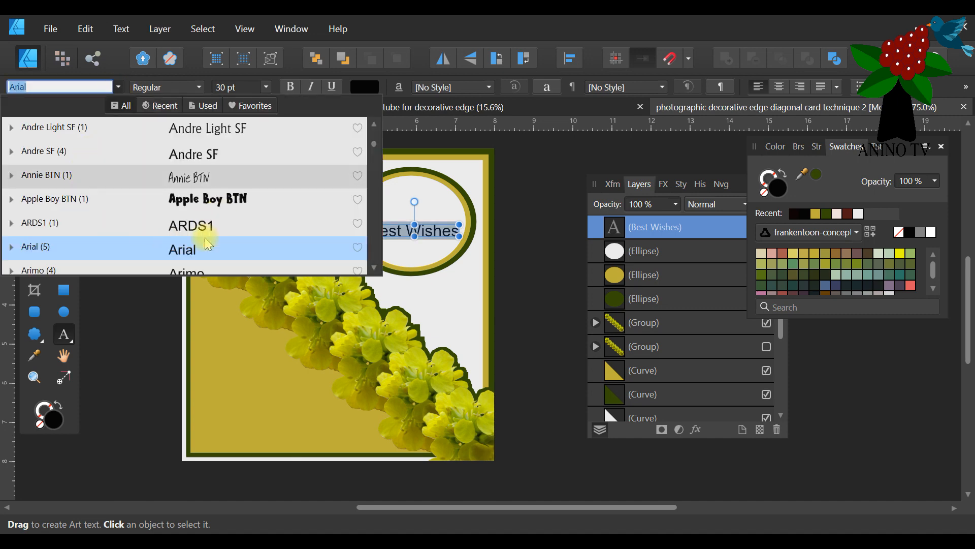
{"action": "scroll", "coordinate": [203, 233], "scroll_direction": "down", "scroll_amount": 5}
{"action": "left_click", "coordinate": [212, 199]}
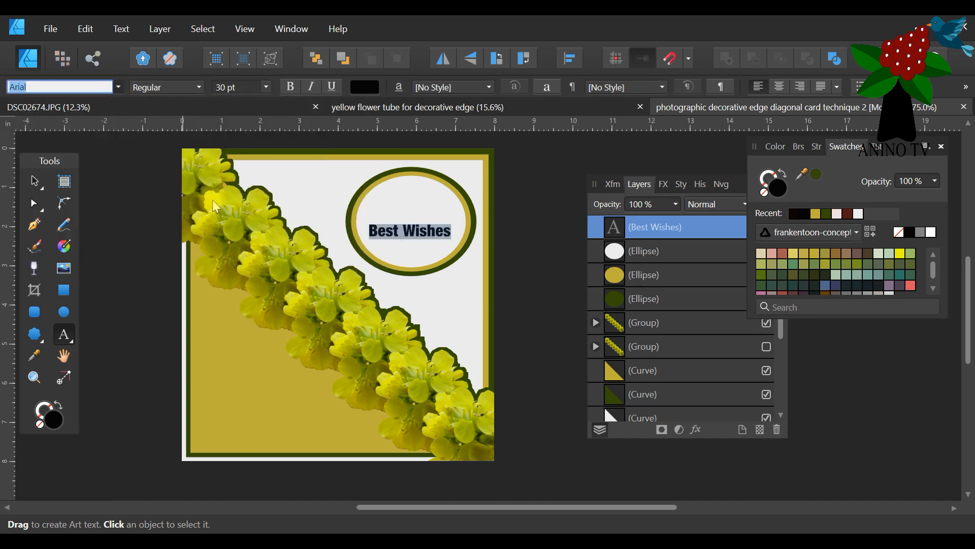
Enlarge the greeting to about 42.4 pt and split it into two lines with "Wishes" indented below "Best".
{"action": "left_click", "coordinate": [34, 181]}
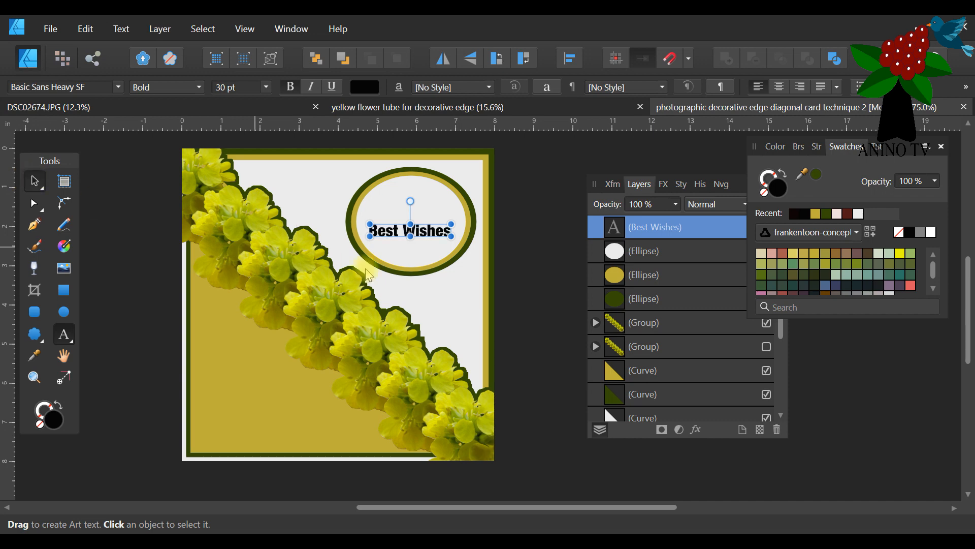
{"action": "left_click_drag", "start_coordinate": [452, 224], "coordinate": [467, 204]}
{"action": "double_click", "coordinate": [402, 234]}
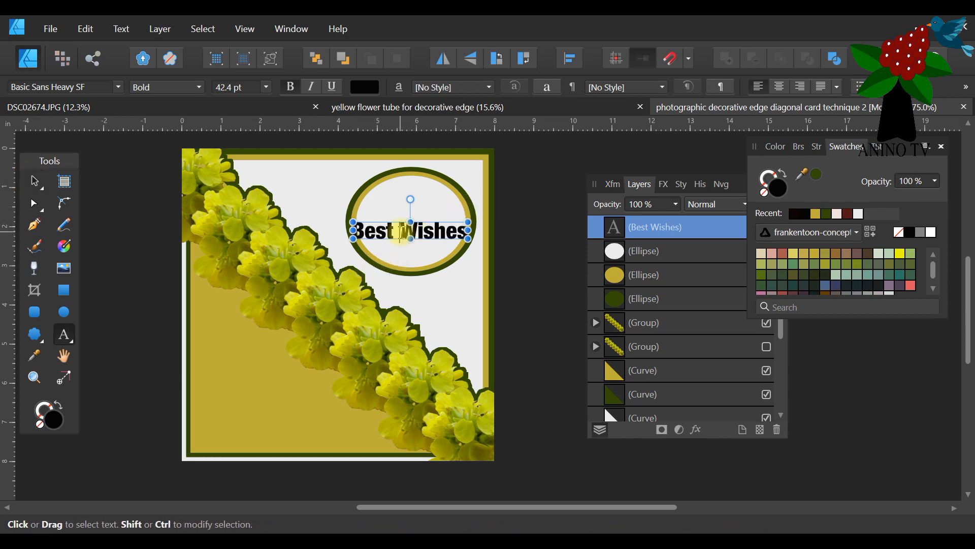
{"action": "left_click", "coordinate": [402, 232]}
{"action": "key", "text": "Return"}
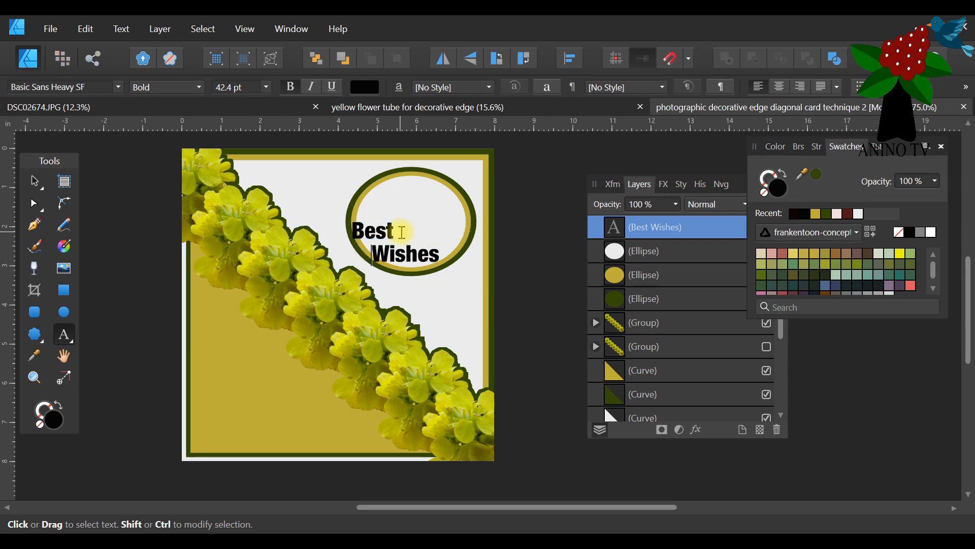
{"action": "key", "text": "Escape"}
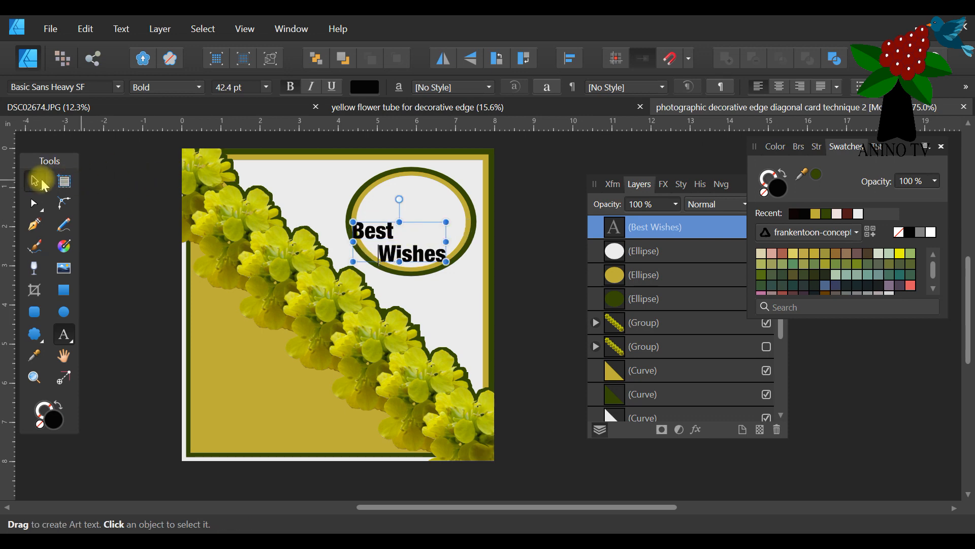
Centre the two-line greeting inside the ellipse, colour it dark green and deselect it.
{"action": "left_click", "coordinate": [34, 181]}
{"action": "left_click_drag", "start_coordinate": [361, 236], "coordinate": [373, 216]}
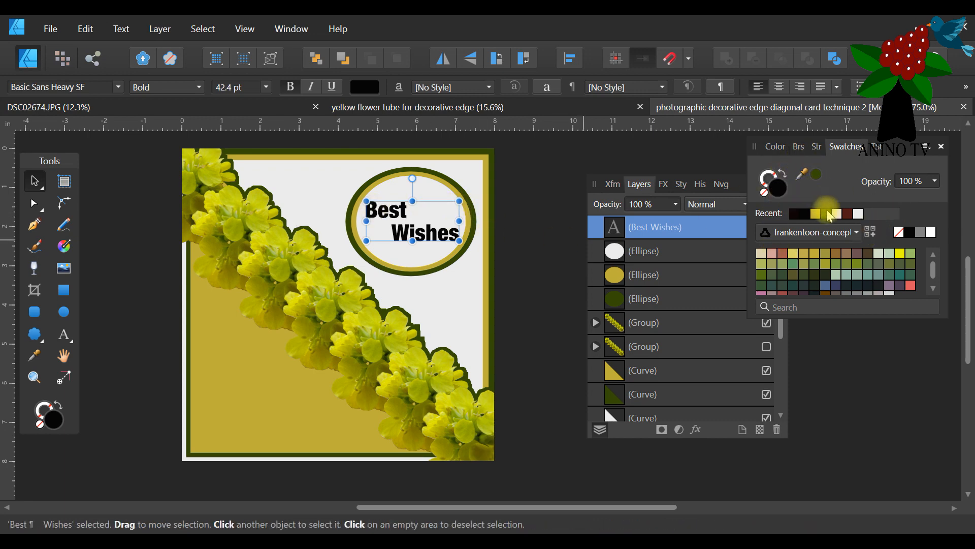
{"action": "left_click", "coordinate": [828, 214]}
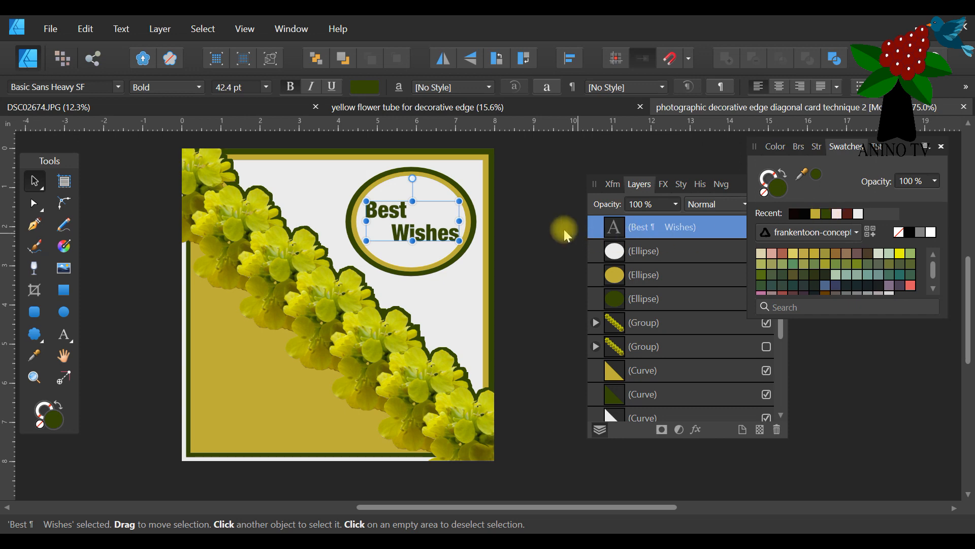
{"action": "left_click", "coordinate": [83, 279]}
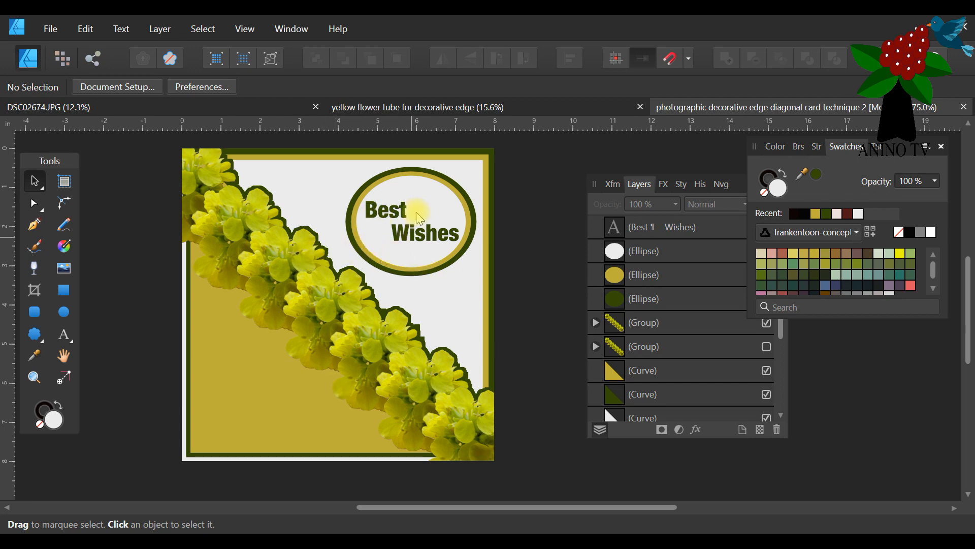
Group the greeting text with the three ellipses and shift the group slightly down and left within the white corner.
{"action": "left_click_drag", "start_coordinate": [535, 145], "coordinate": [325, 311]}
{"action": "left_click", "coordinate": [234, 87]}
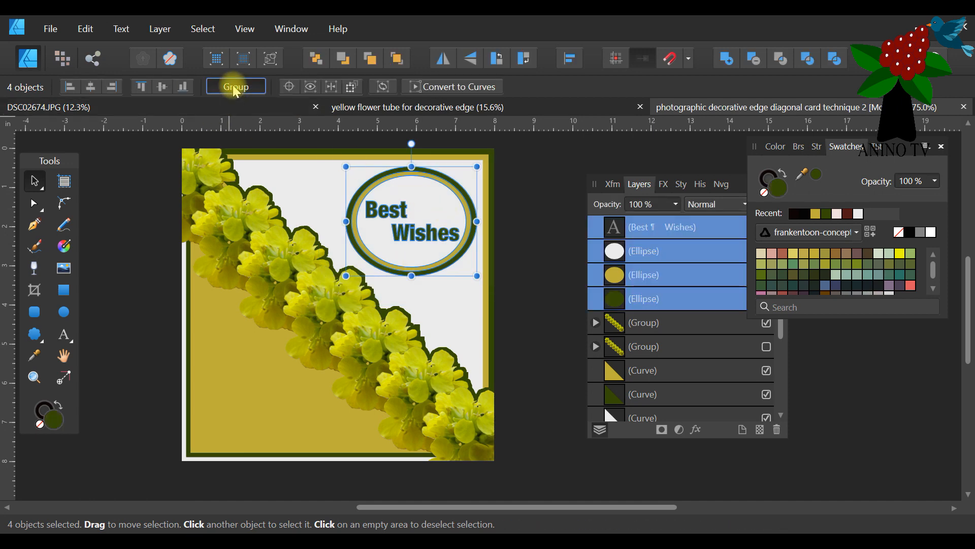
{"action": "left_click_drag", "start_coordinate": [420, 210], "coordinate": [381, 241]}
{"action": "left_click_drag", "start_coordinate": [333, 292], "coordinate": [423, 221]}
Save the finished diagonal card document and close it.
{"action": "left_click", "coordinate": [50, 28]}
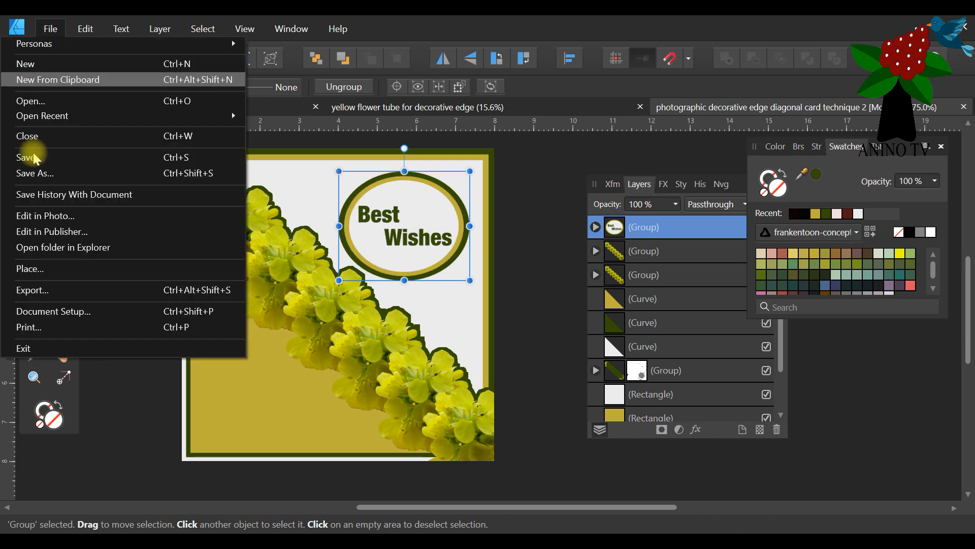
{"action": "left_click", "coordinate": [41, 157]}
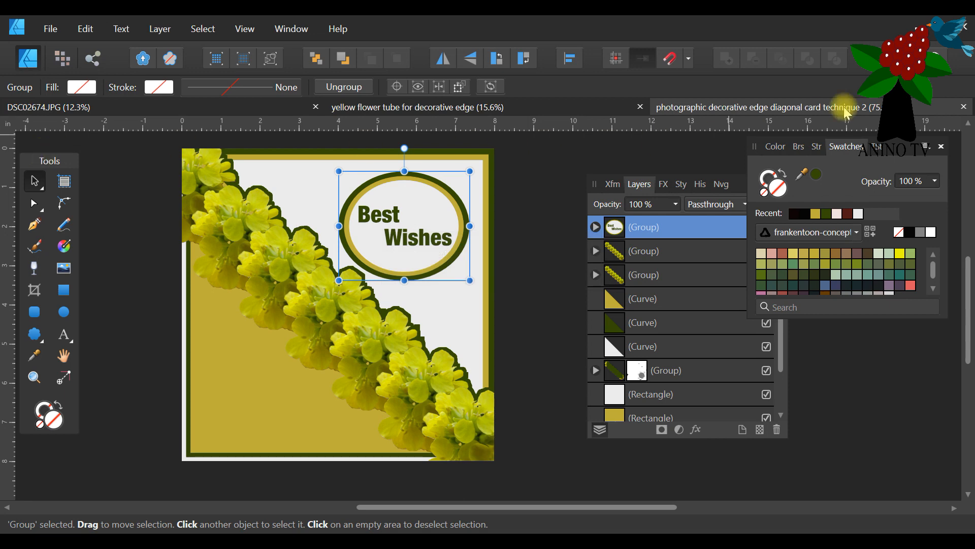
{"action": "left_click", "coordinate": [966, 109]}
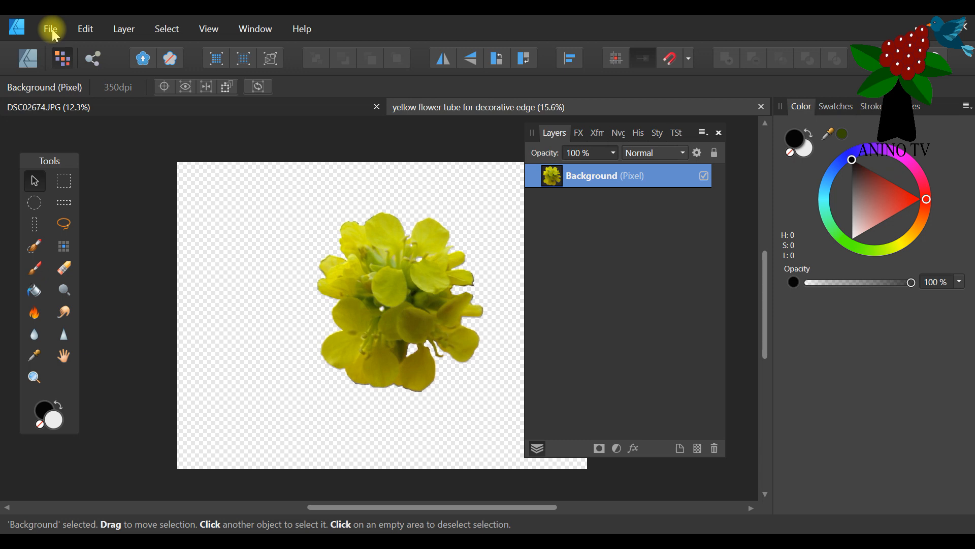
Create a new 8 x 8 in print document at 300 DPI with a transparent background.
{"action": "left_click", "coordinate": [51, 29]}
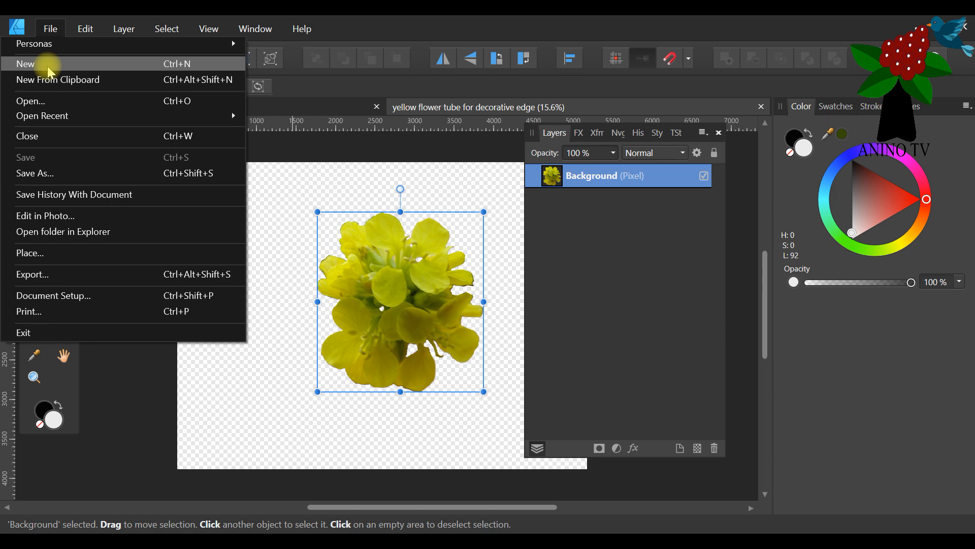
{"action": "left_click", "coordinate": [50, 66]}
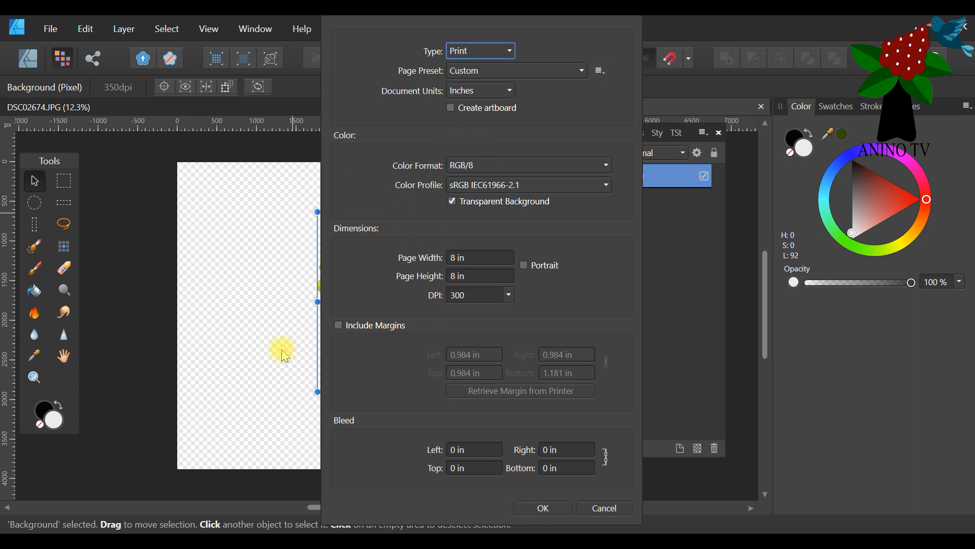
{"action": "left_click", "coordinate": [539, 512]}
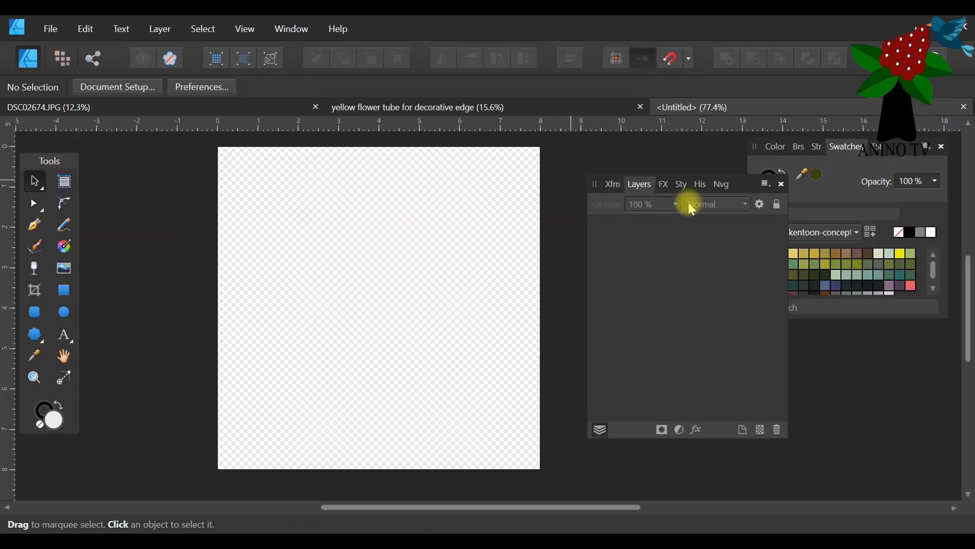
{"action": "left_click_drag", "start_coordinate": [736, 185], "coordinate": [759, 187]}
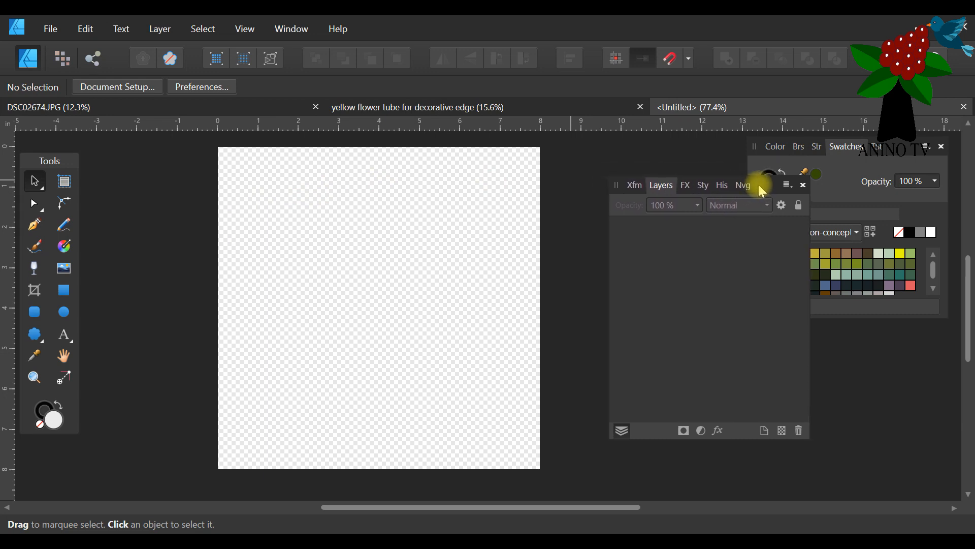
Draw a rectangle covering the whole page and fill it with the previously picked dark green.
{"action": "left_click", "coordinate": [65, 292]}
{"action": "mouse_move", "coordinate": [212, 141]}
{"action": "left_mouse_down"}
{"action": "mouse_move", "coordinate": [255, 283]}
{"action": "mouse_move", "coordinate": [510, 458]}
{"action": "mouse_move", "coordinate": [545, 471]}
{"action": "left_mouse_up"}
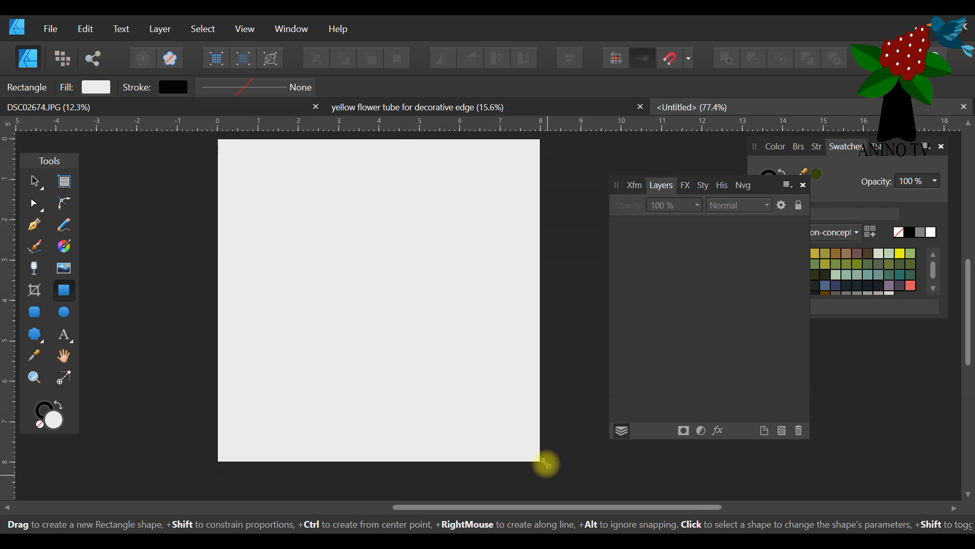
{"action": "left_click", "coordinate": [822, 178]}
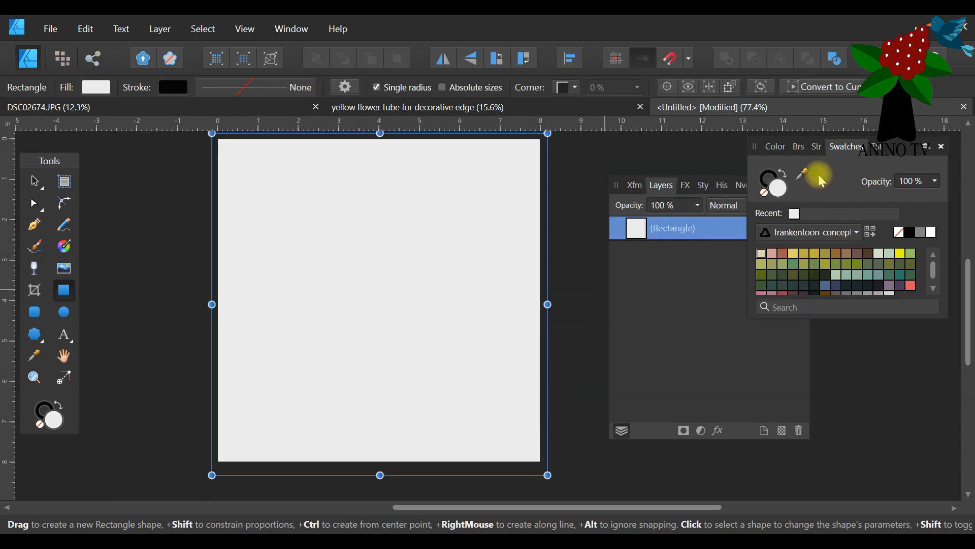
{"action": "left_click", "coordinate": [817, 175]}
{"action": "left_click", "coordinate": [775, 147]}
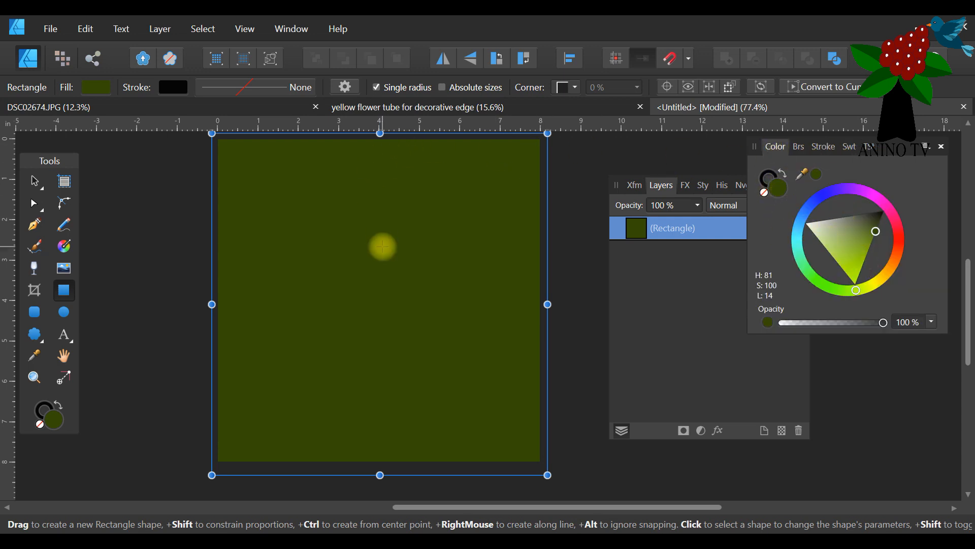
{"action": "scroll", "coordinate": [386, 241], "scroll_direction": "up", "scroll_amount": 1}
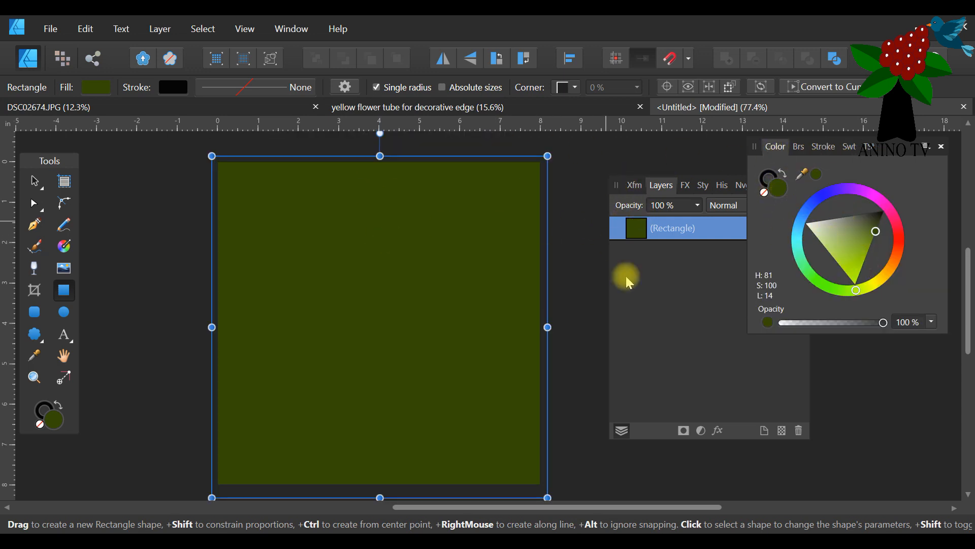
{"action": "left_click", "coordinate": [636, 294]}
Set the green rectangle to 8 in wide and 8 in high, positioned at X 0 and Y 0.
{"action": "left_click_drag", "start_coordinate": [757, 184], "coordinate": [662, 179]}
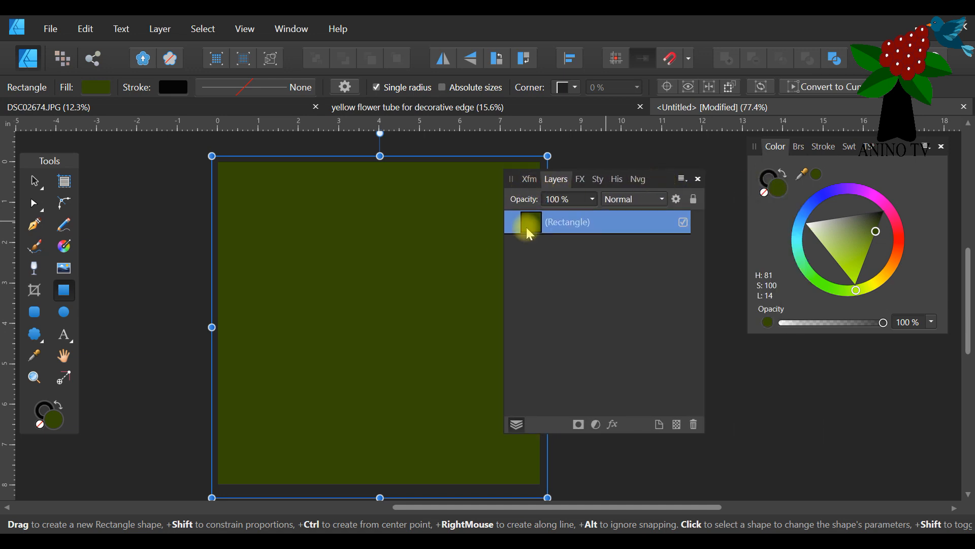
{"action": "left_click", "coordinate": [528, 180]}
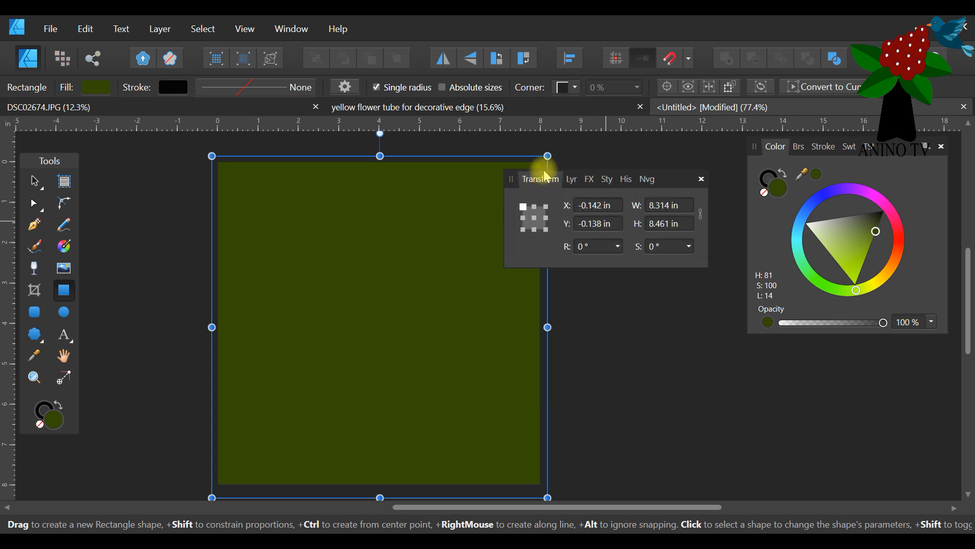
{"action": "left_click", "coordinate": [672, 204]}
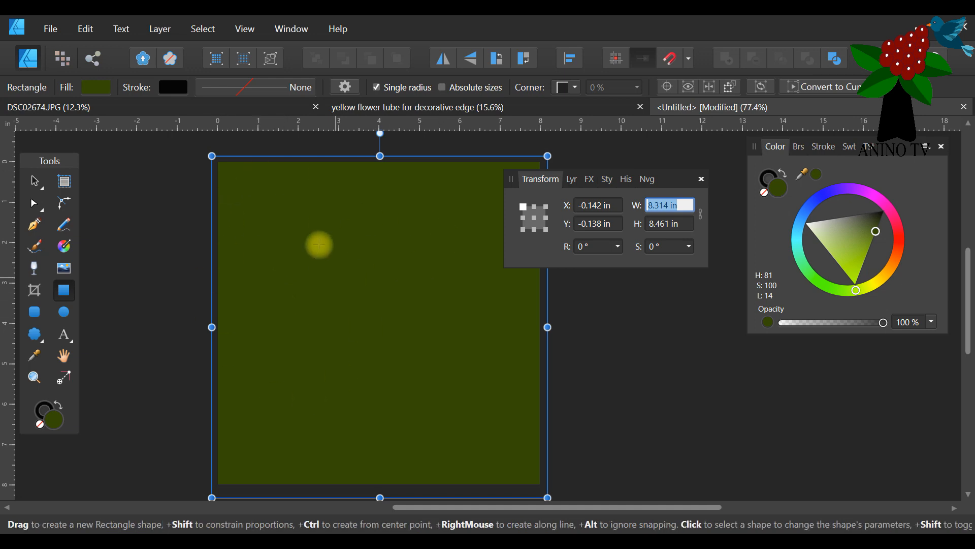
{"action": "type", "text": "8"}
{"action": "left_click", "coordinate": [662, 225]}
{"action": "type", "text": "8"}
{"action": "left_click", "coordinate": [599, 206]}
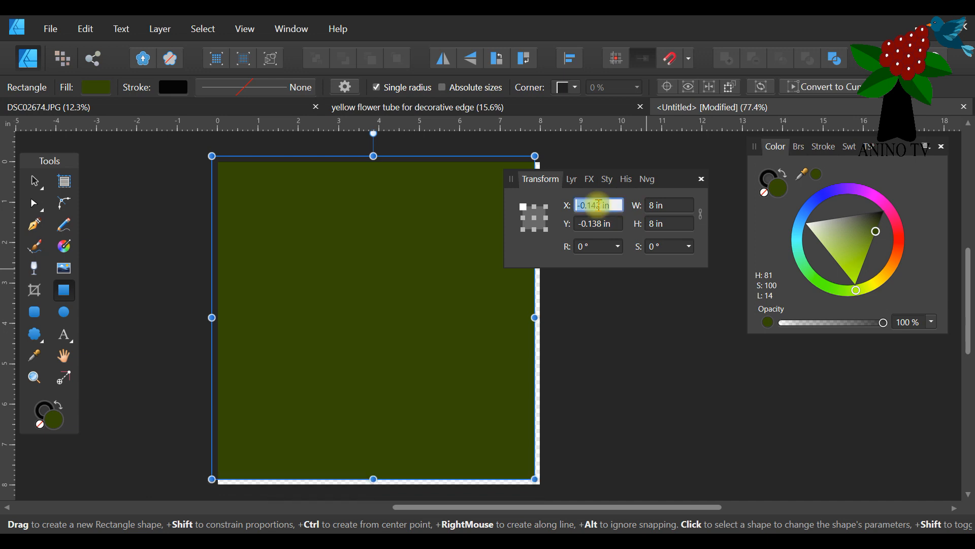
{"action": "type", "text": "0"}
{"action": "left_click", "coordinate": [592, 223]}
{"action": "type", "text": "0"}
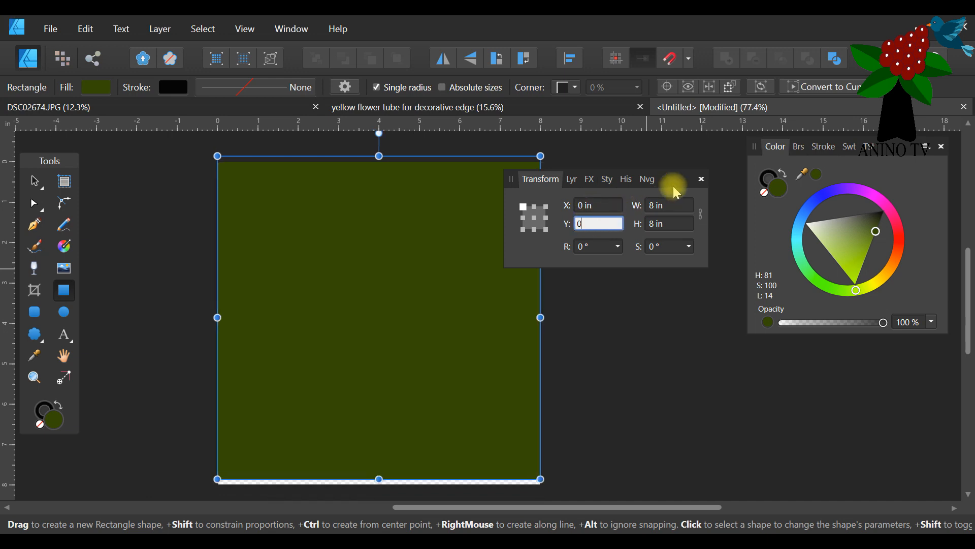
{"action": "left_click", "coordinate": [612, 205]}
{"action": "left_click_drag", "start_coordinate": [673, 183], "coordinate": [740, 241]}
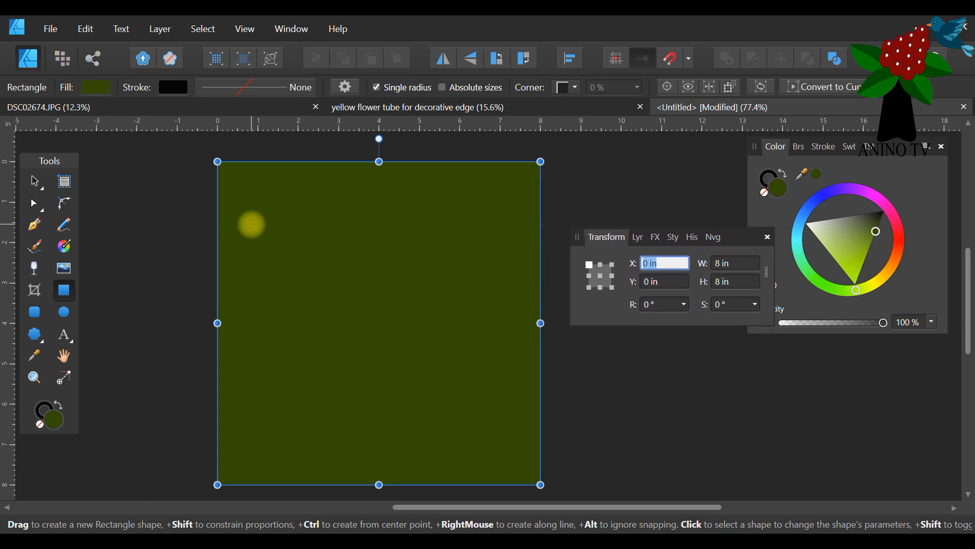
Duplicate the green rectangle, fill the copy white and shrink it to about 7.83 in square, keeping its lower-left corner fixed.
{"action": "left_click", "coordinate": [34, 182]}
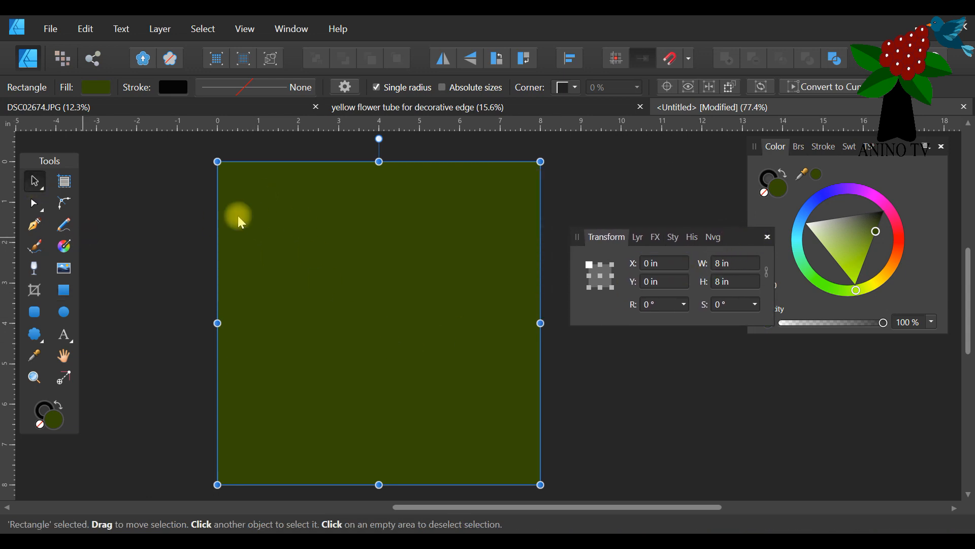
{"action": "left_click", "coordinate": [638, 238]}
{"action": "left_click_drag", "start_coordinate": [721, 238], "coordinate": [717, 212]}
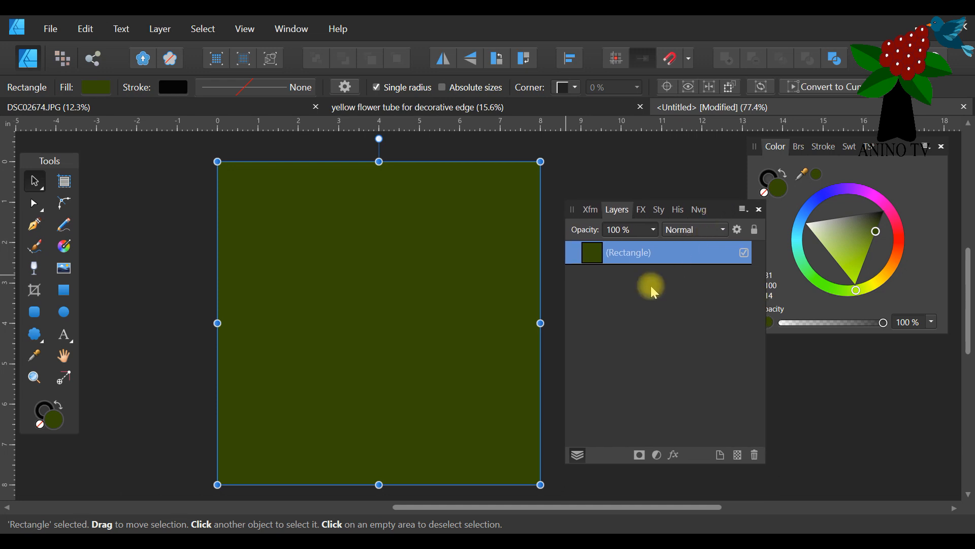
{"action": "right_click", "coordinate": [641, 256]}
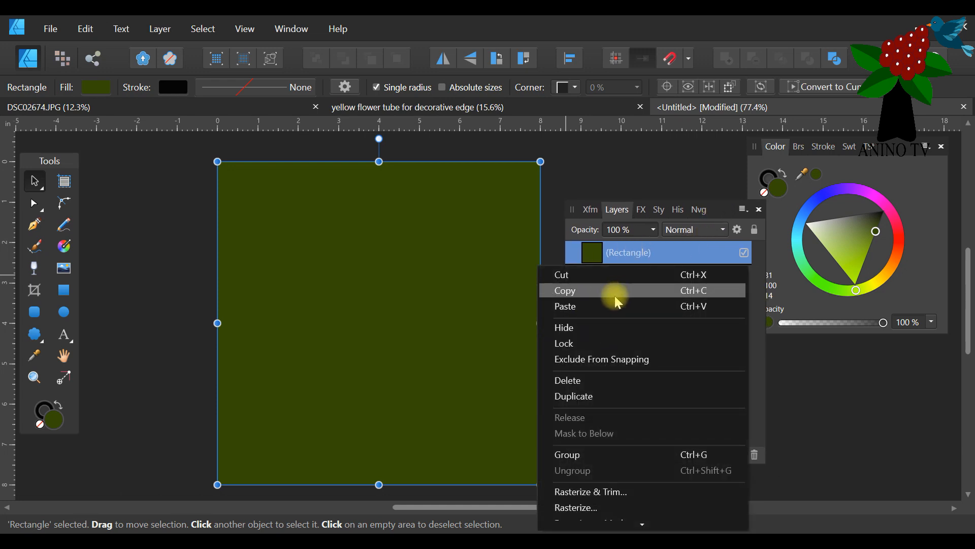
{"action": "left_click", "coordinate": [608, 394]}
{"action": "left_click_drag", "start_coordinate": [869, 240], "coordinate": [791, 221]}
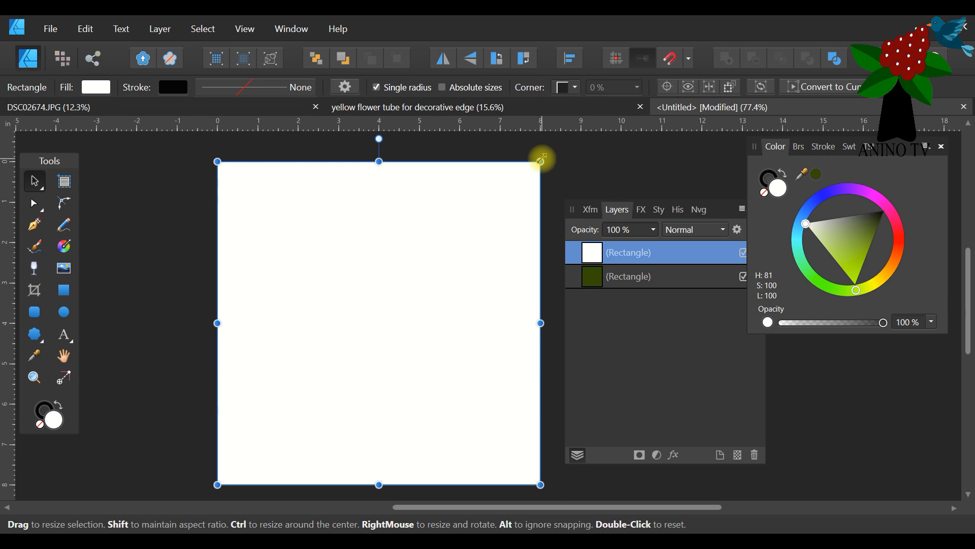
{"action": "left_click_drag", "start_coordinate": [541, 160], "coordinate": [534, 166]}
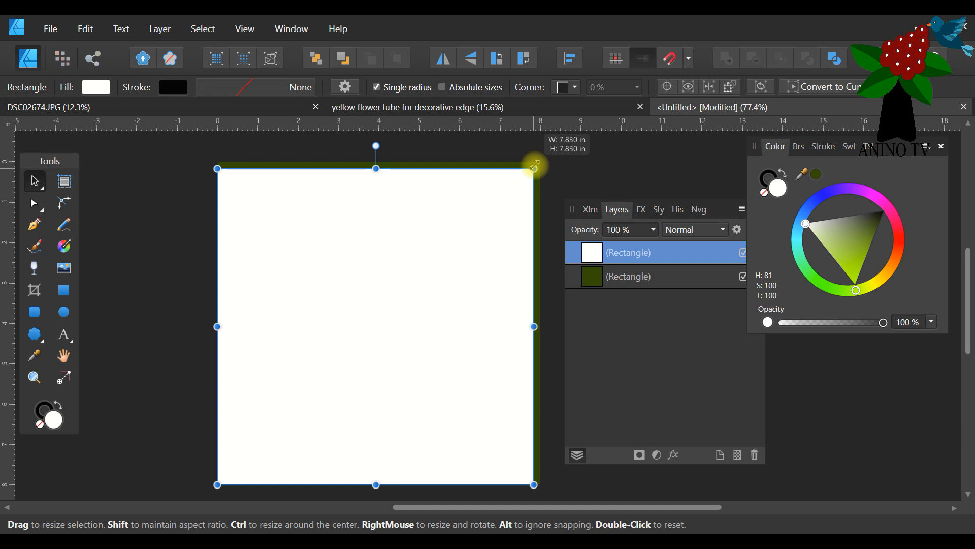
{"action": "left_click_drag", "start_coordinate": [535, 166], "coordinate": [534, 166]}
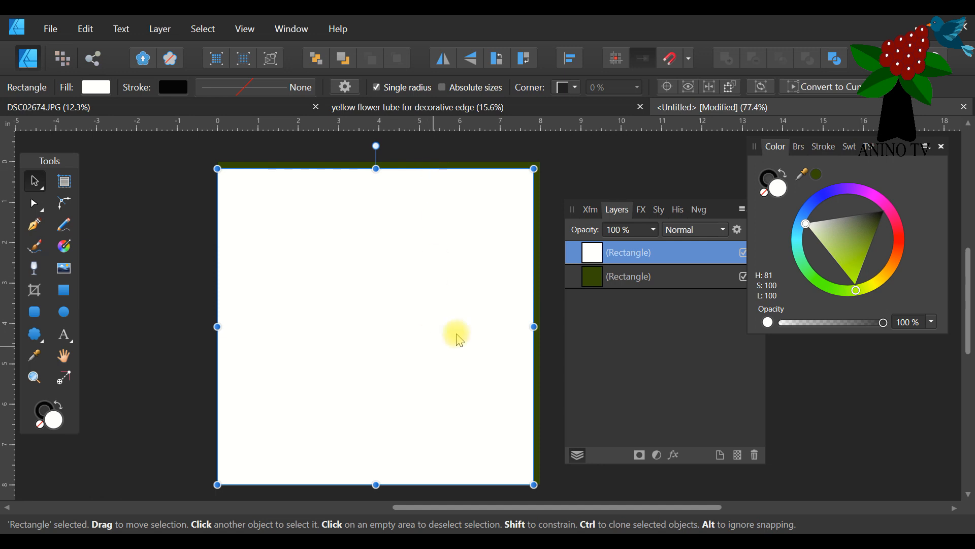
{"action": "left_click", "coordinate": [634, 176]}
Duplicate the white square, fill the copy golden yellow (H 46, S 100, L 50) and shrink it slightly towards the lower-left corner.
{"action": "left_click", "coordinate": [632, 254]}
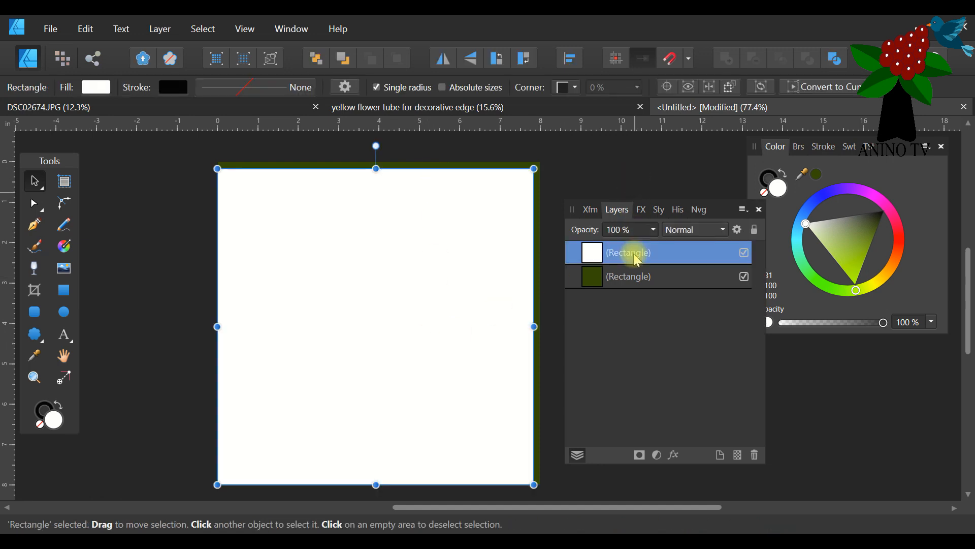
{"action": "right_click", "coordinate": [639, 259]}
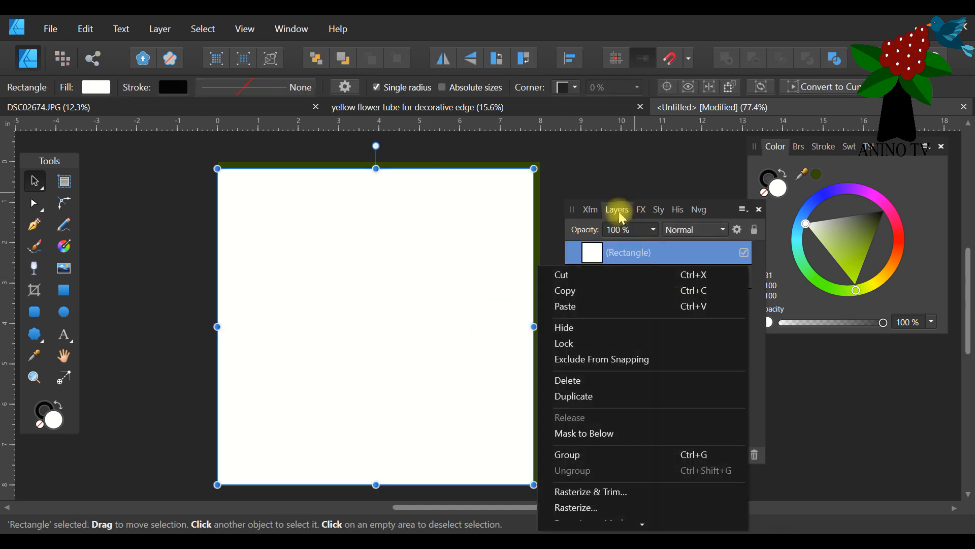
{"action": "left_click", "coordinate": [603, 396]}
{"action": "left_click", "coordinate": [884, 278]}
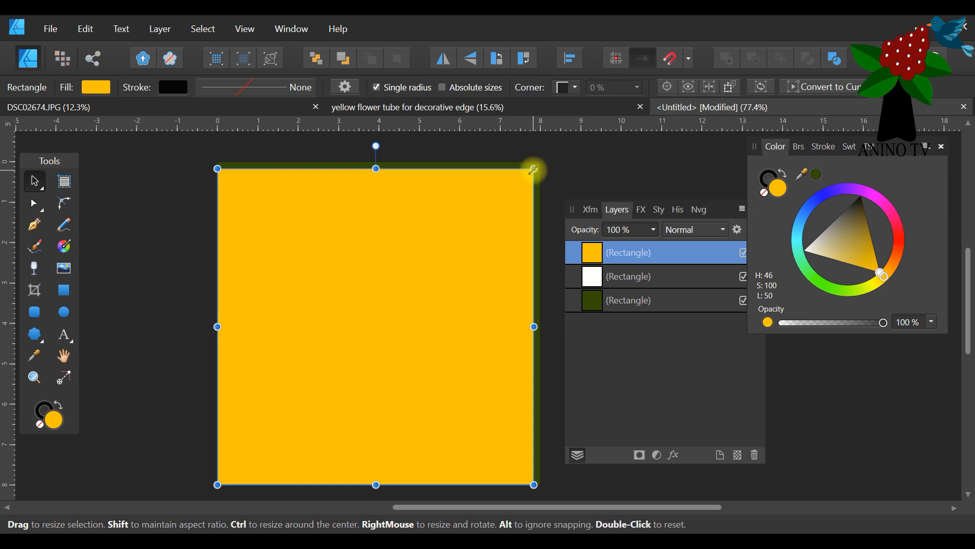
{"action": "left_click_drag", "start_coordinate": [533, 169], "coordinate": [529, 175]}
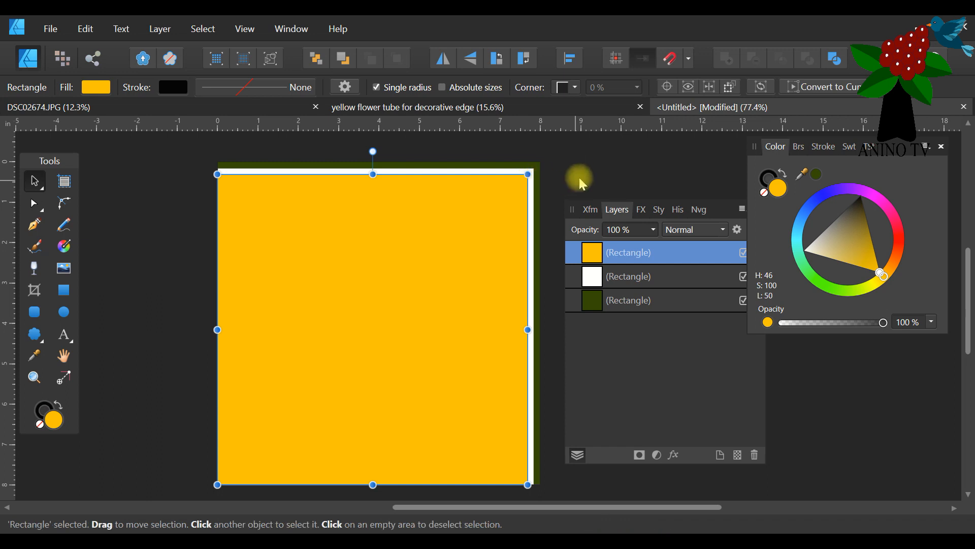
{"action": "left_click", "coordinate": [585, 166]}
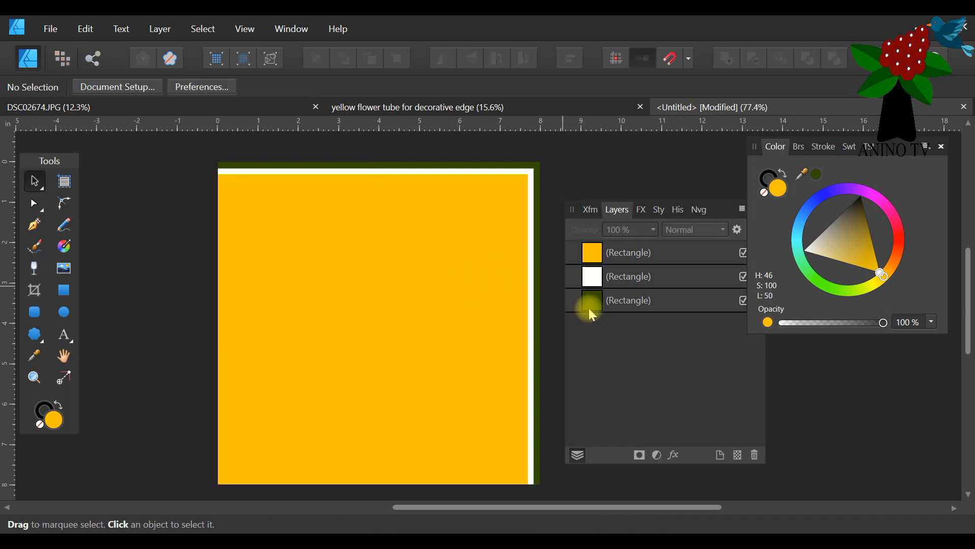
Duplicate the dark green background rectangle and bring the copy in front of all other layers.
{"action": "left_click", "coordinate": [629, 301]}
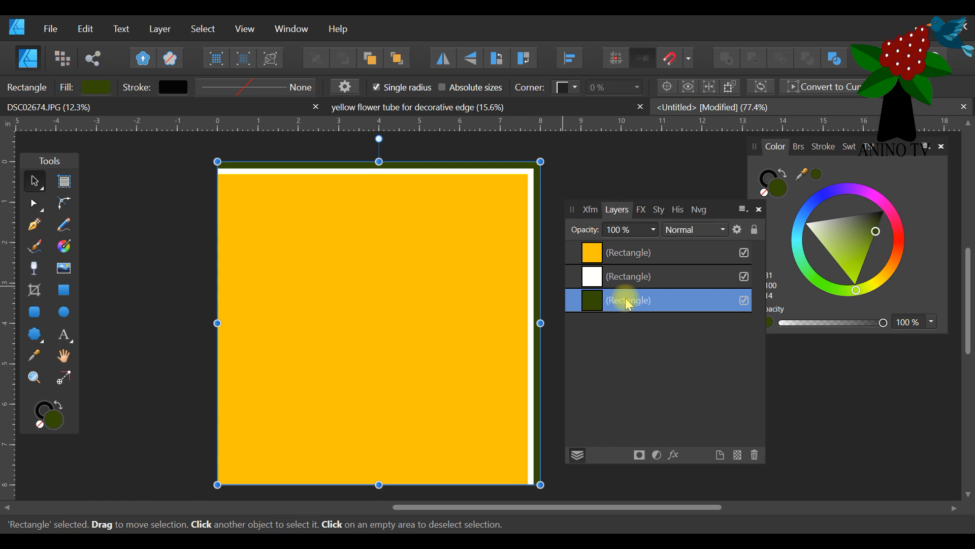
{"action": "right_click", "coordinate": [629, 304]}
{"action": "left_click", "coordinate": [609, 149]}
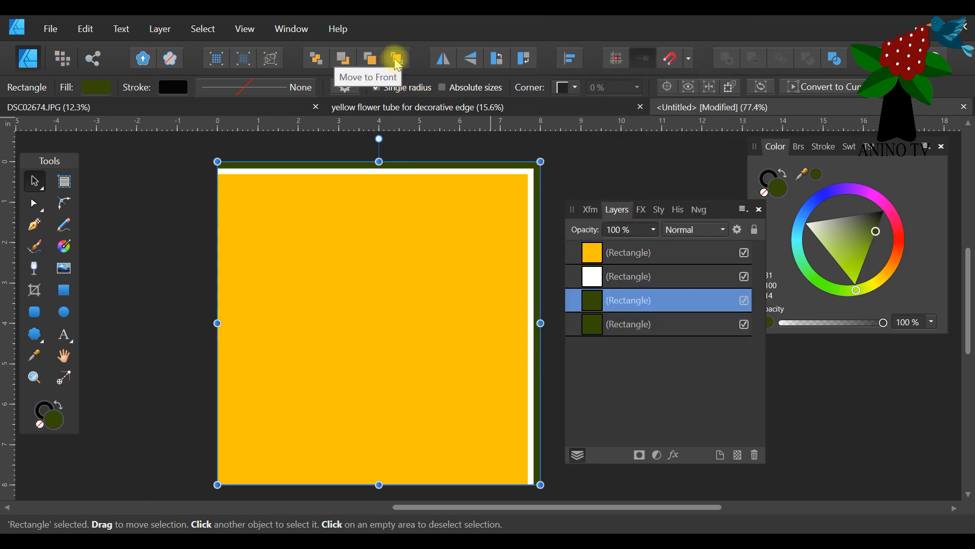
{"action": "left_click", "coordinate": [157, 30]}
{"action": "mouse_move", "coordinate": [96, 135]}
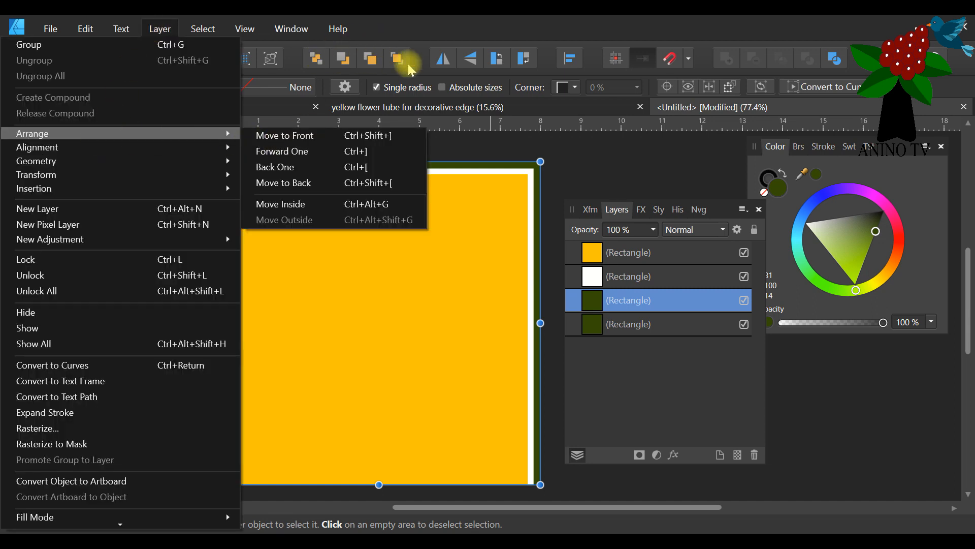
{"action": "left_click", "coordinate": [437, 25]}
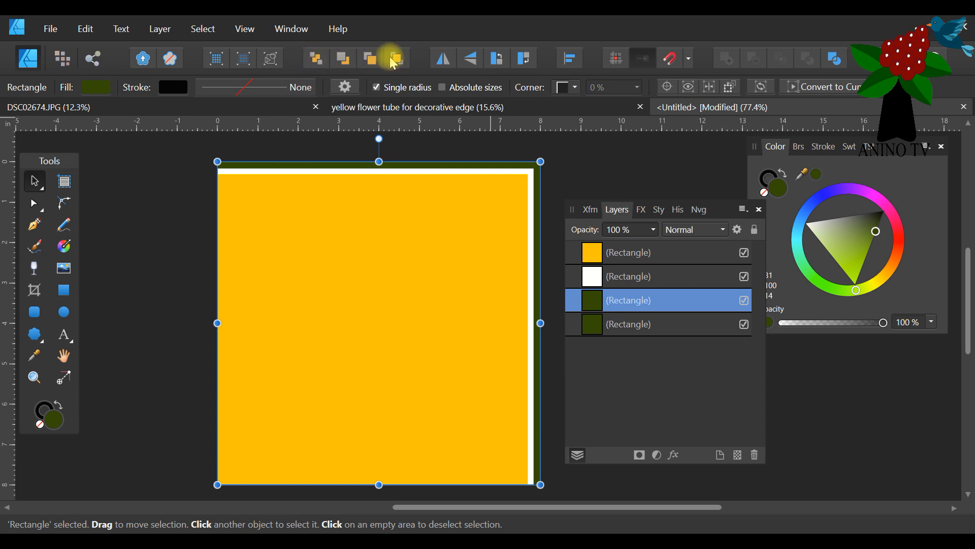
{"action": "left_click", "coordinate": [397, 59]}
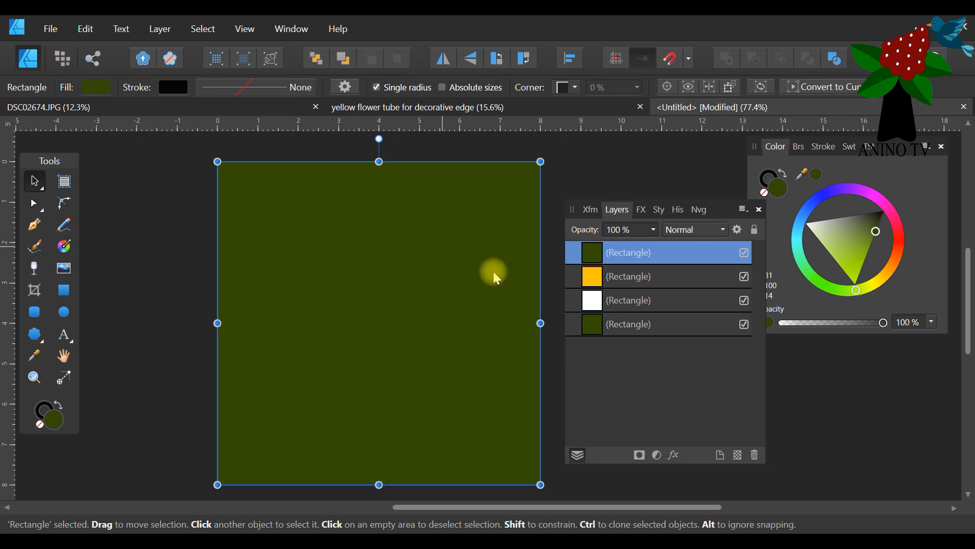
Narrow the front green rectangle from its right side to about 5.2 in wide and deselect it.
{"action": "left_click_drag", "start_coordinate": [541, 323], "coordinate": [376, 320]}
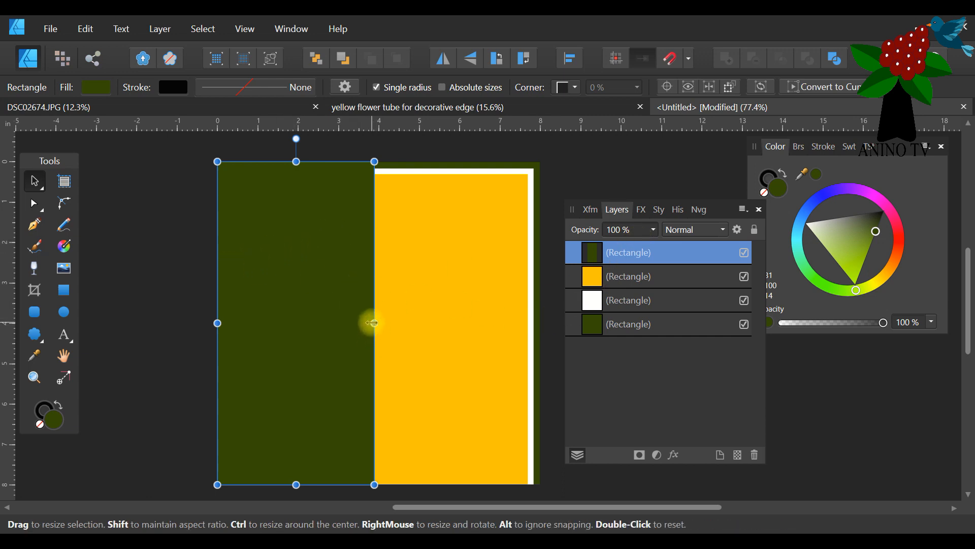
{"action": "left_click_drag", "start_coordinate": [372, 323], "coordinate": [427, 324]}
{"action": "left_click", "coordinate": [577, 163]}
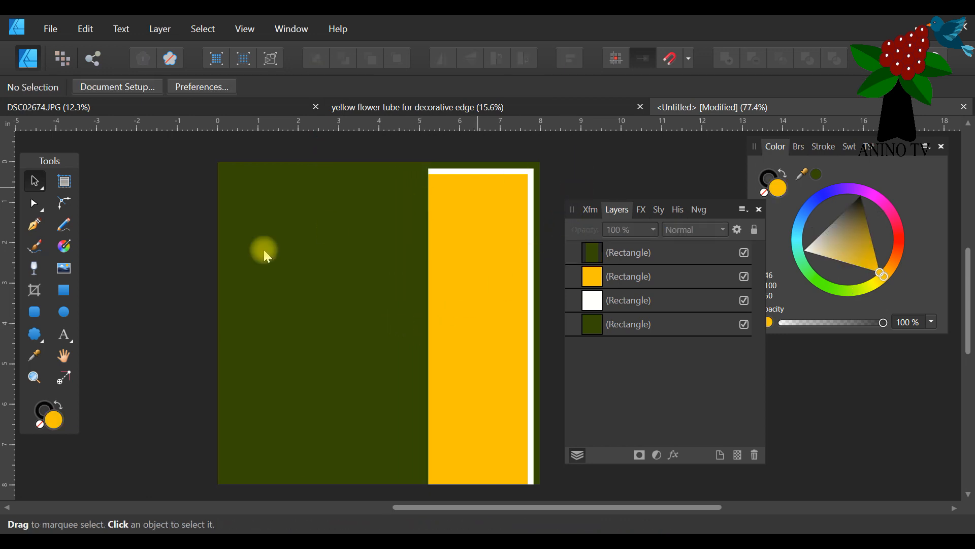
Duplicate the narrow green panel, fill the copy white and shrink it about its centre, leaving a thin green border.
{"action": "left_click", "coordinate": [340, 263]}
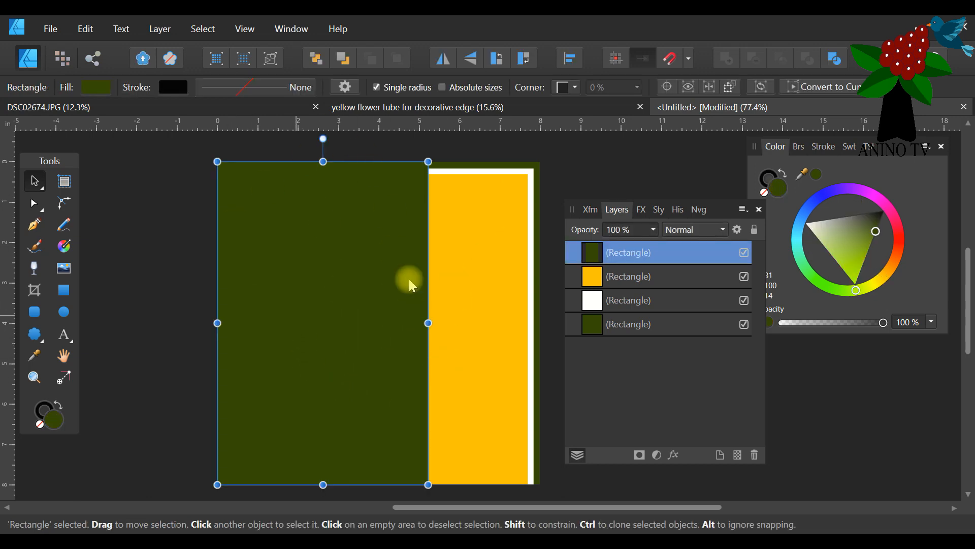
{"action": "right_click", "coordinate": [625, 260]}
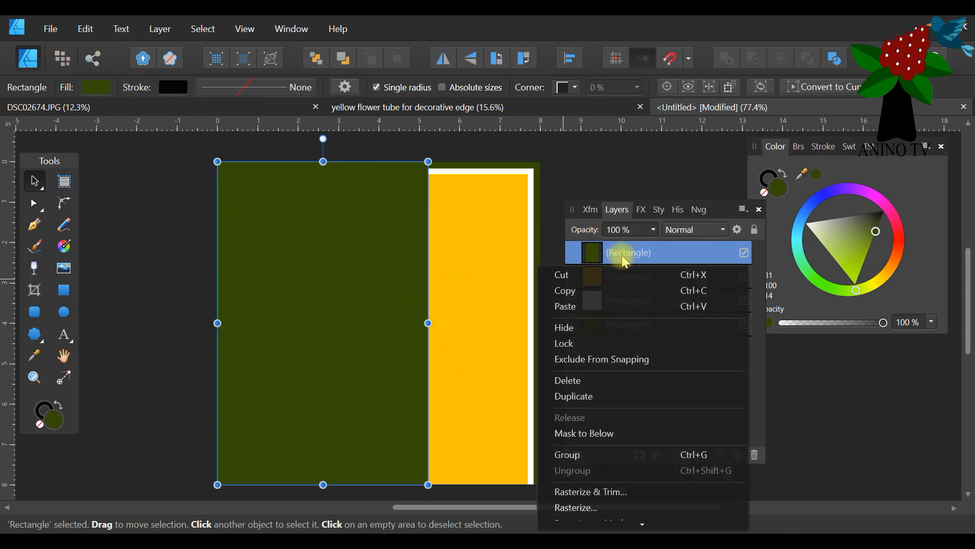
{"action": "left_click", "coordinate": [585, 397]}
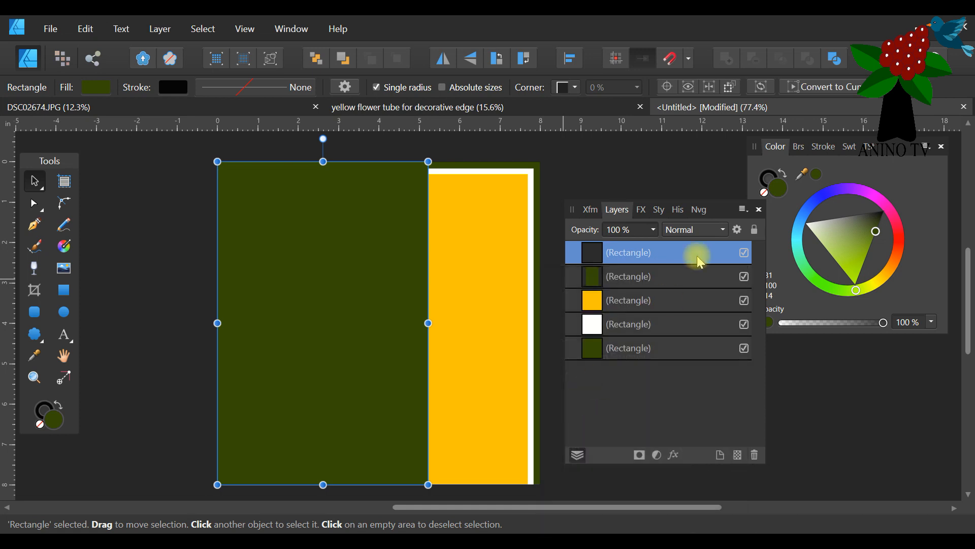
{"action": "left_click_drag", "start_coordinate": [828, 214], "coordinate": [762, 220]}
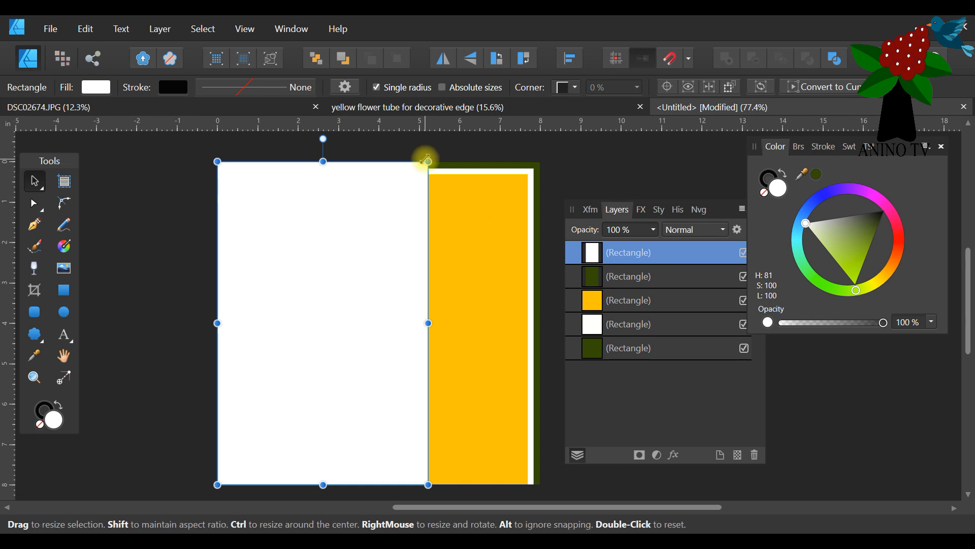
{"action": "left_click_drag", "start_coordinate": [425, 159], "coordinate": [421, 163]}
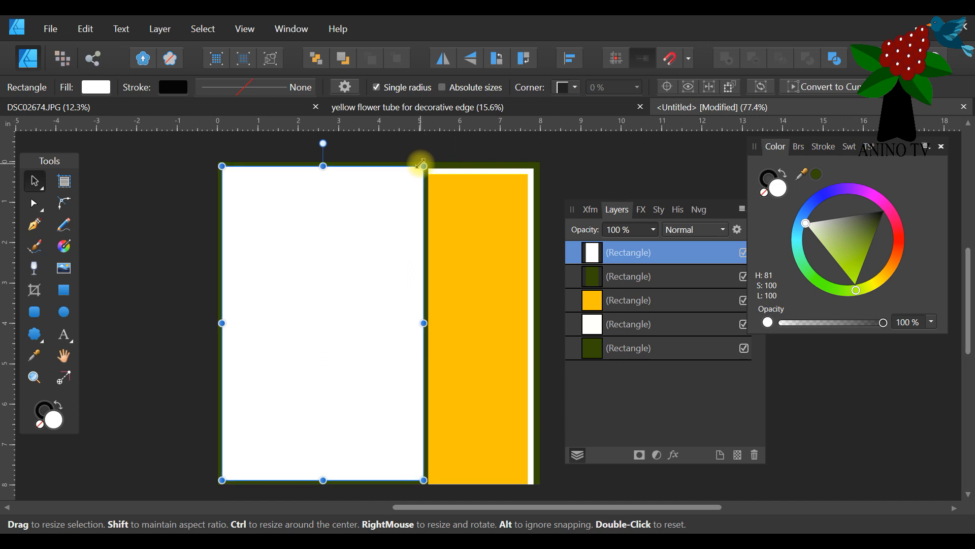
Duplicate the white panel and shrink the copy slightly about its centre.
{"action": "right_click", "coordinate": [669, 254]}
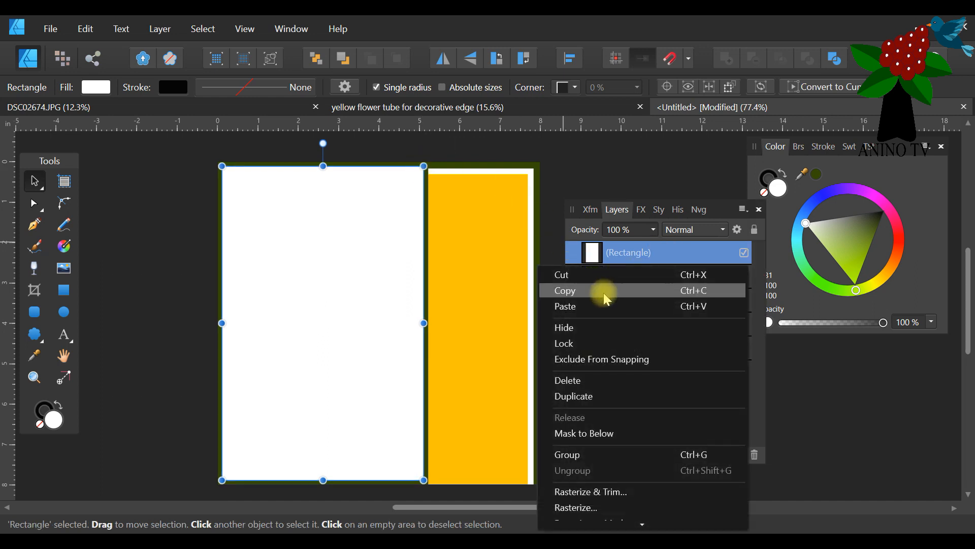
{"action": "left_click", "coordinate": [607, 396]}
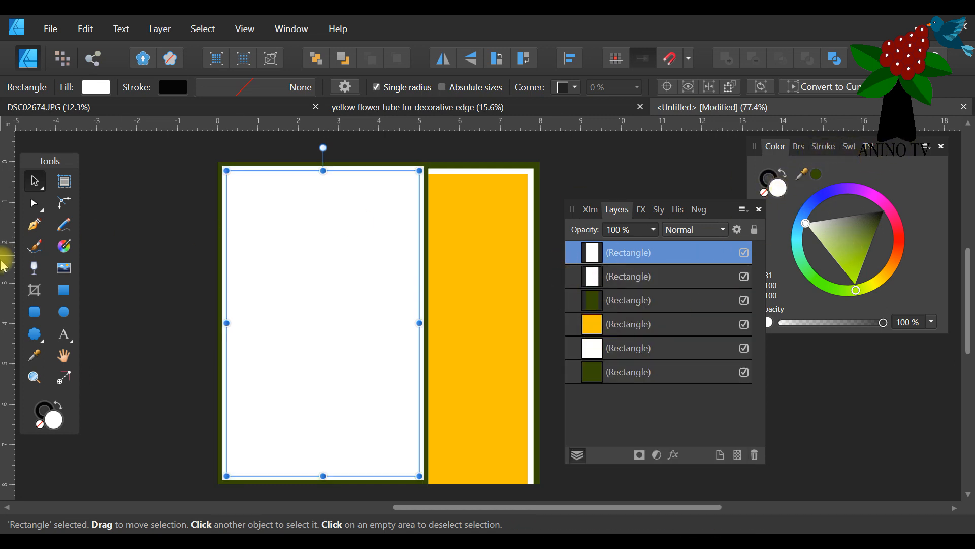
Fill the front white panel with the golden yellow sampled from the large back rectangle, and deselect it.
{"action": "left_click", "coordinate": [33, 356]}
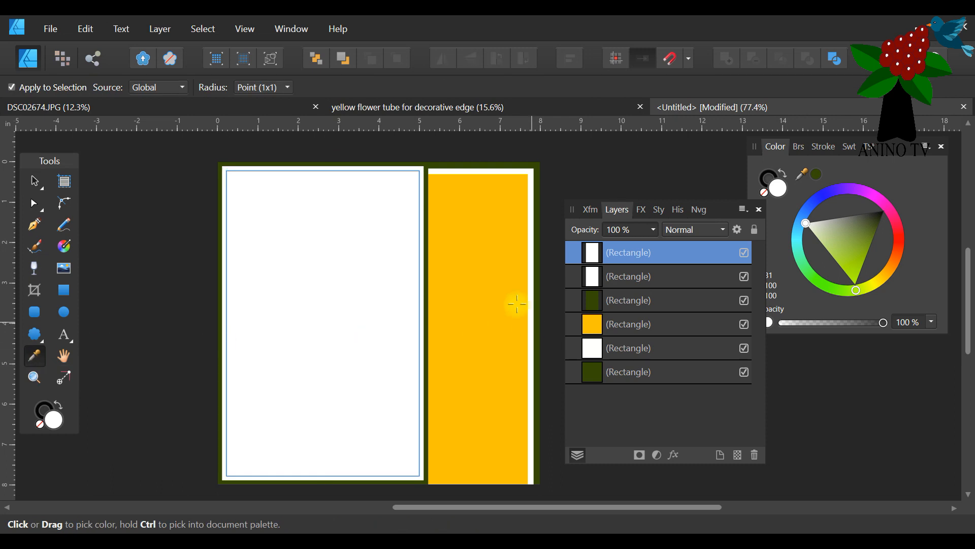
{"action": "left_click", "coordinate": [483, 285]}
{"action": "left_click", "coordinate": [850, 148]}
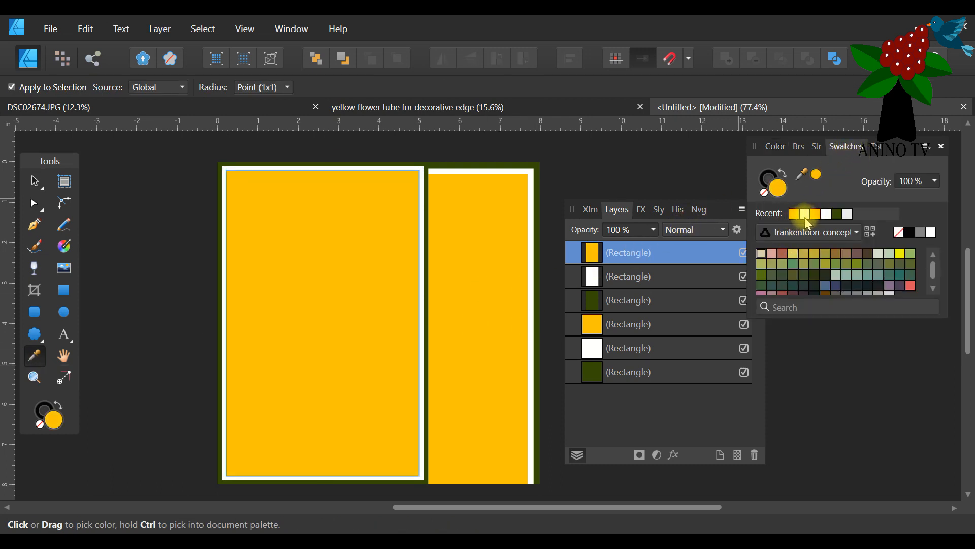
{"action": "left_click", "coordinate": [35, 181]}
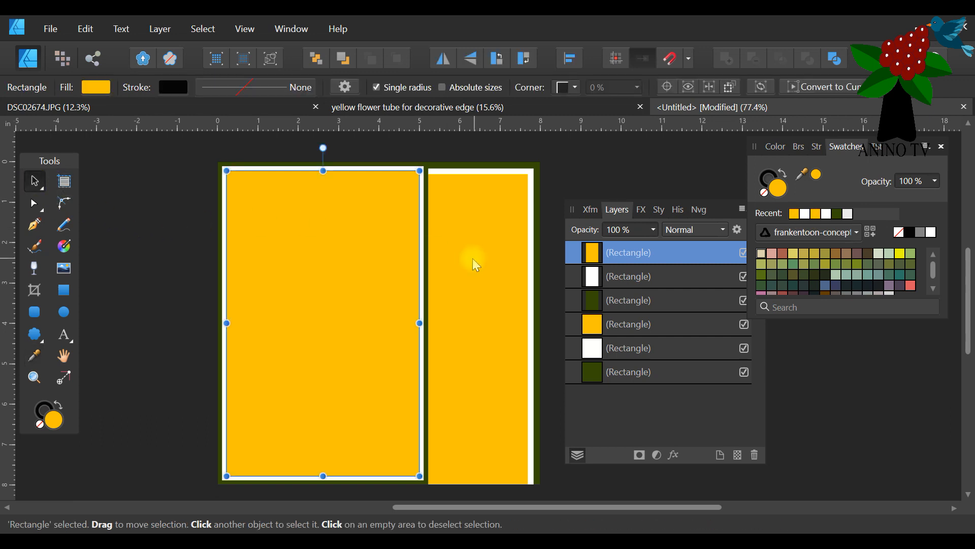
{"action": "left_click", "coordinate": [587, 181]}
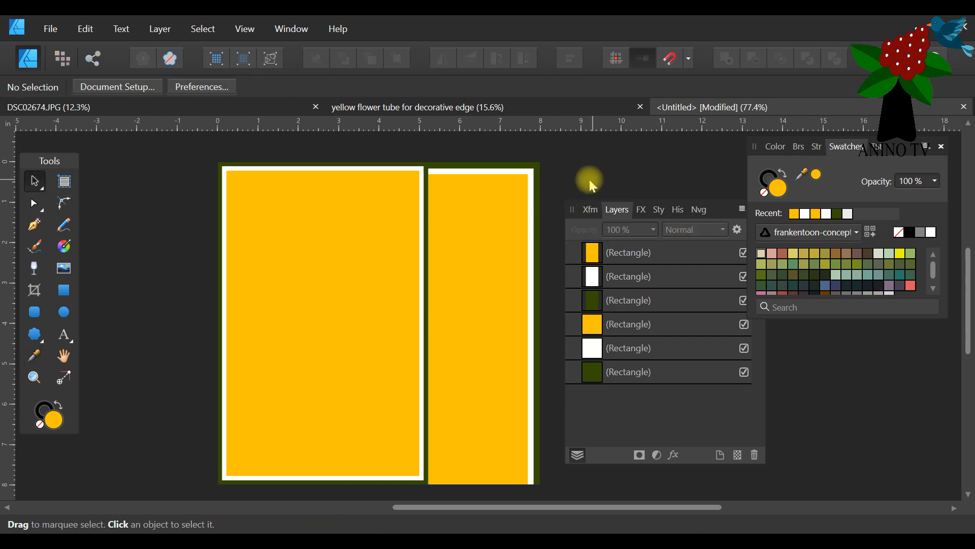
{"action": "left_click", "coordinate": [433, 162]}
{"action": "left_click", "coordinate": [427, 169]}
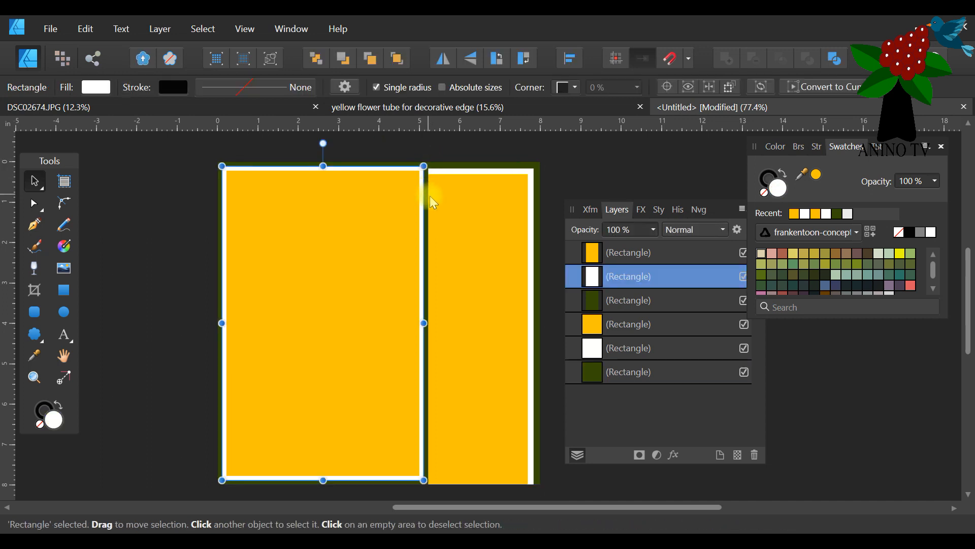
{"action": "left_click", "coordinate": [429, 193]}
{"action": "left_click", "coordinate": [620, 302]}
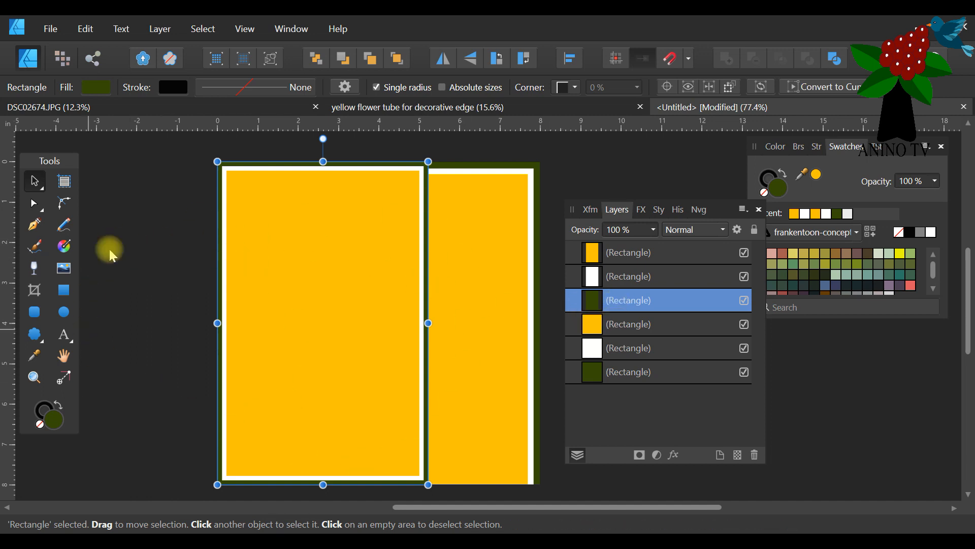
{"action": "left_click", "coordinate": [522, 141]}
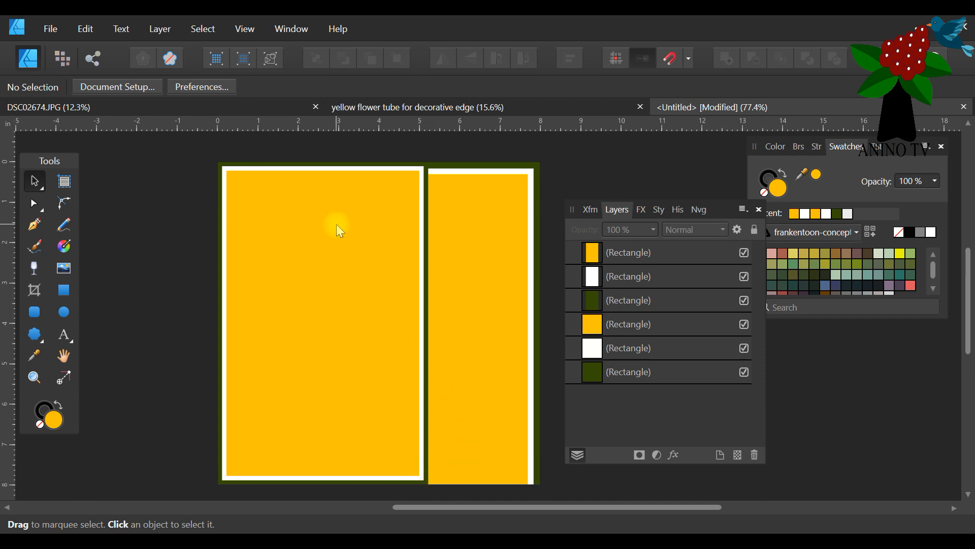
Copy the cut-out flower from the yellow flower tube for decorative edge document and paste it into the untitled card.
{"action": "left_click", "coordinate": [406, 109]}
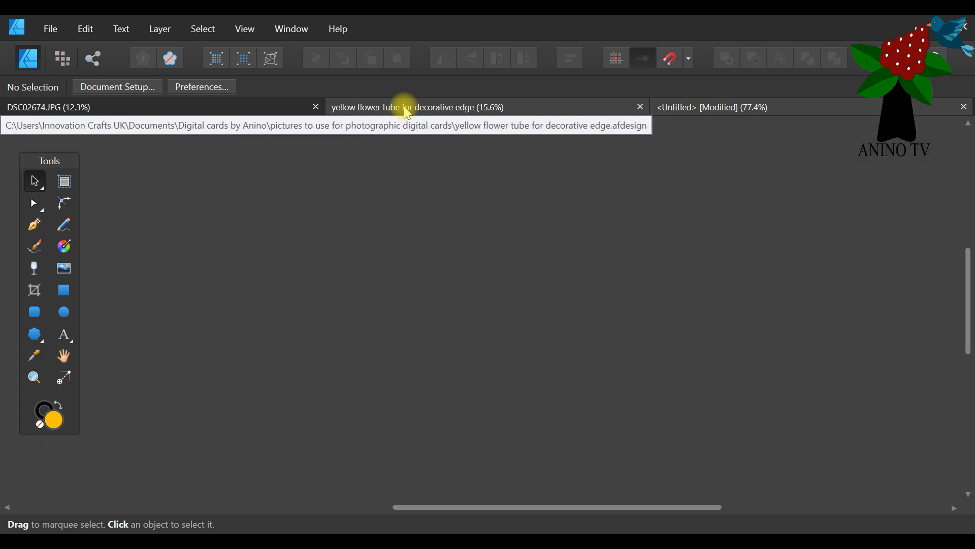
{"action": "left_click_drag", "start_coordinate": [387, 507], "coordinate": [475, 505]}
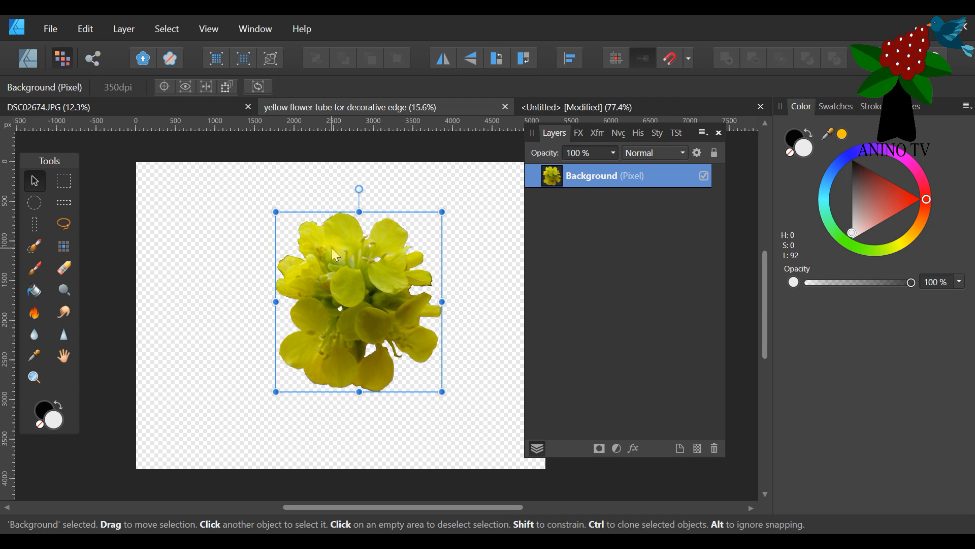
{"action": "left_click", "coordinate": [86, 29]}
{"action": "left_click", "coordinate": [83, 98]}
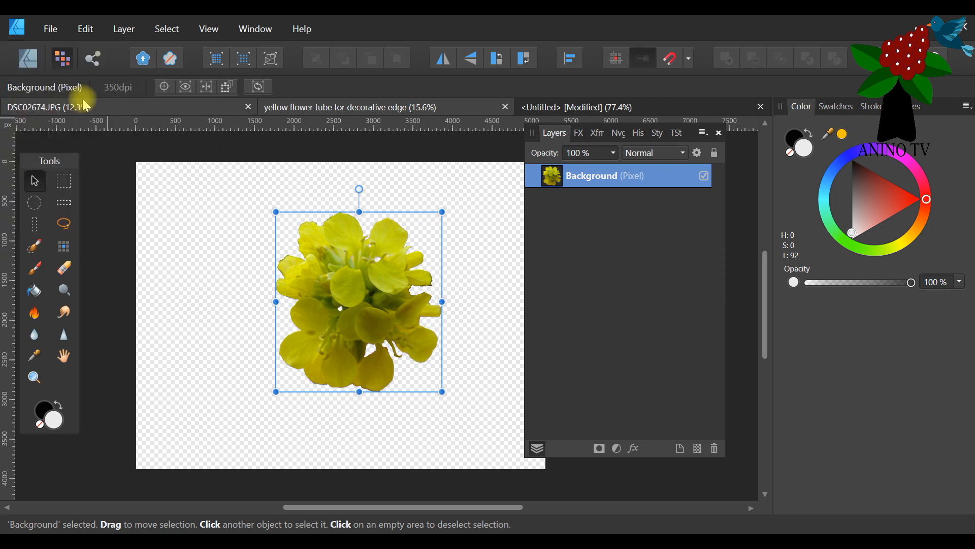
{"action": "left_click", "coordinate": [556, 105]}
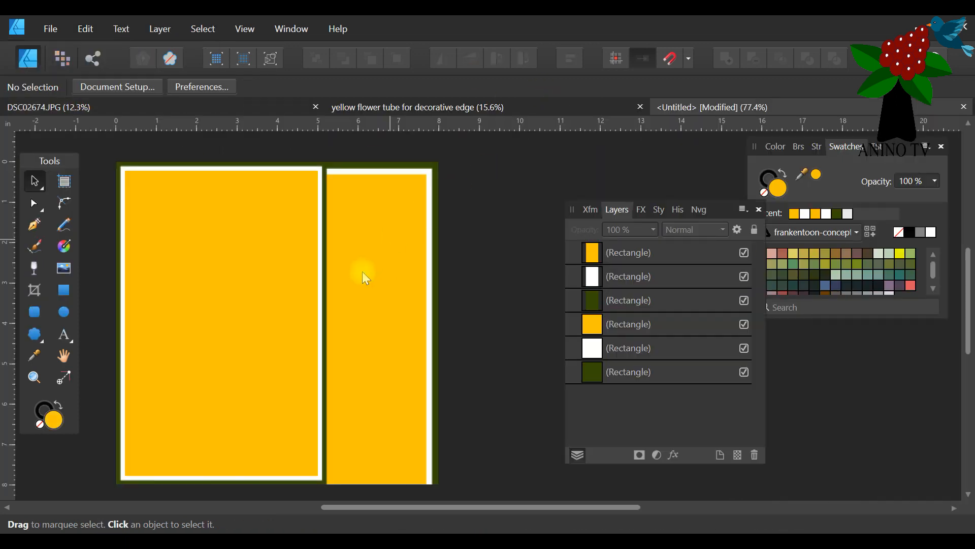
{"action": "left_click_drag", "start_coordinate": [481, 507], "coordinate": [428, 508]}
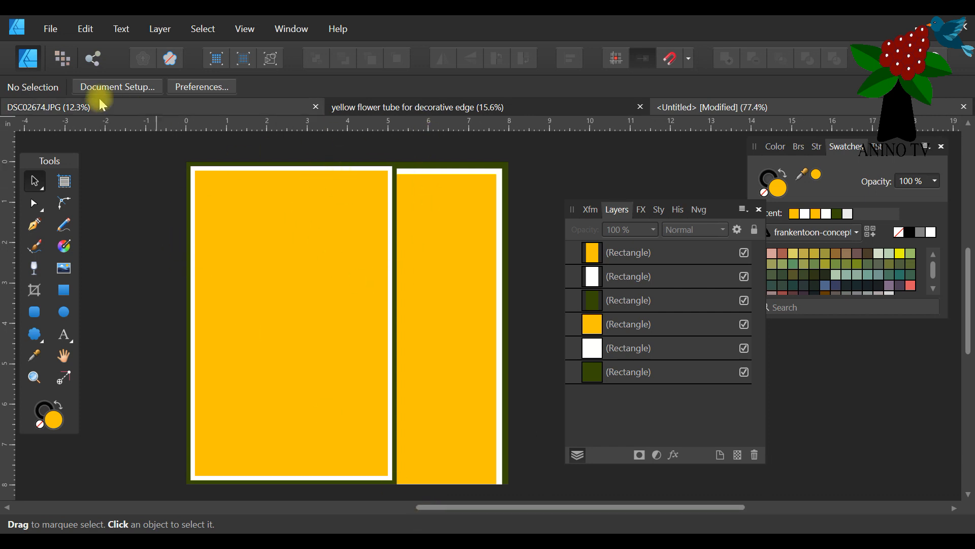
{"action": "left_click", "coordinate": [85, 31]}
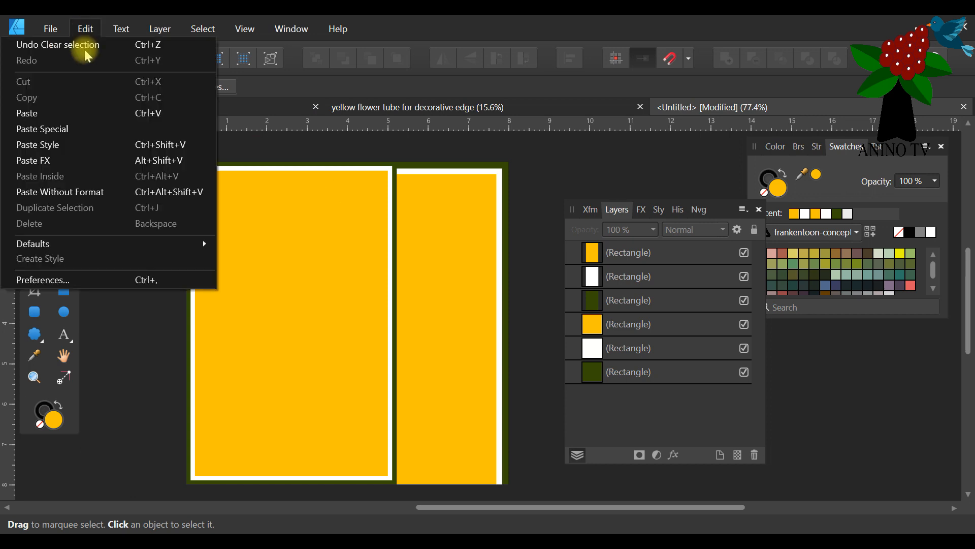
{"action": "left_click", "coordinate": [90, 111]}
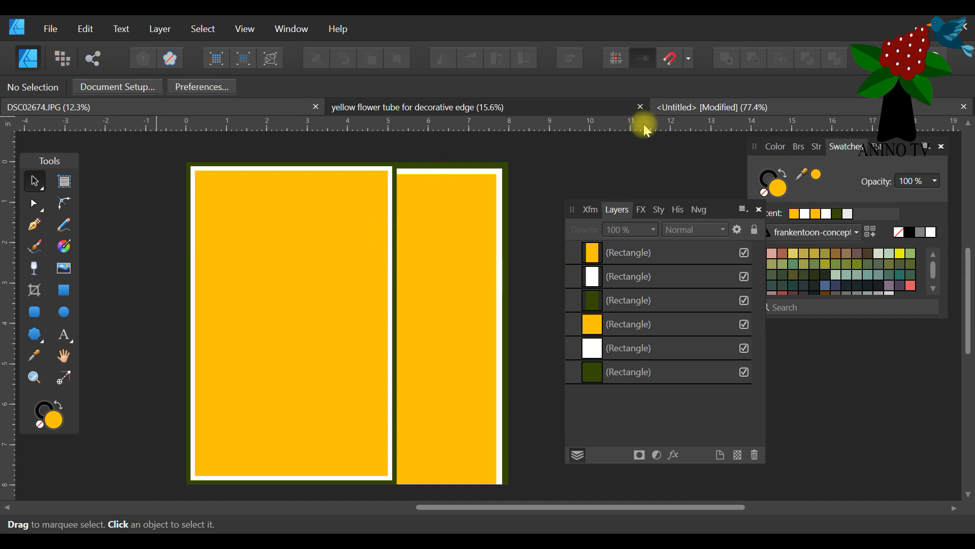
Shrink the pasted flower to about 3.3 in wide and centre it over the front panel's right border, overlapping the card's top edge.
{"action": "left_click_drag", "start_coordinate": [425, 320], "coordinate": [291, 248]}
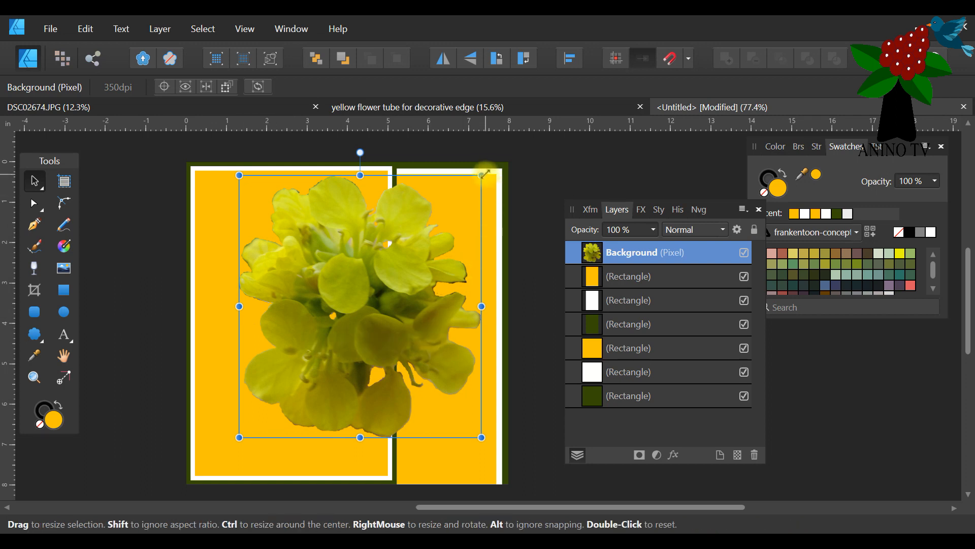
{"action": "left_click_drag", "start_coordinate": [484, 175], "coordinate": [443, 230]}
{"action": "left_click_drag", "start_coordinate": [368, 286], "coordinate": [383, 196]}
{"action": "left_click_drag", "start_coordinate": [435, 151], "coordinate": [442, 143]}
{"action": "mouse_move", "coordinate": [376, 206]}
{"action": "left_mouse_down"}
{"action": "mouse_move", "coordinate": [380, 224]}
{"action": "mouse_move", "coordinate": [373, 217]}
{"action": "left_mouse_up"}
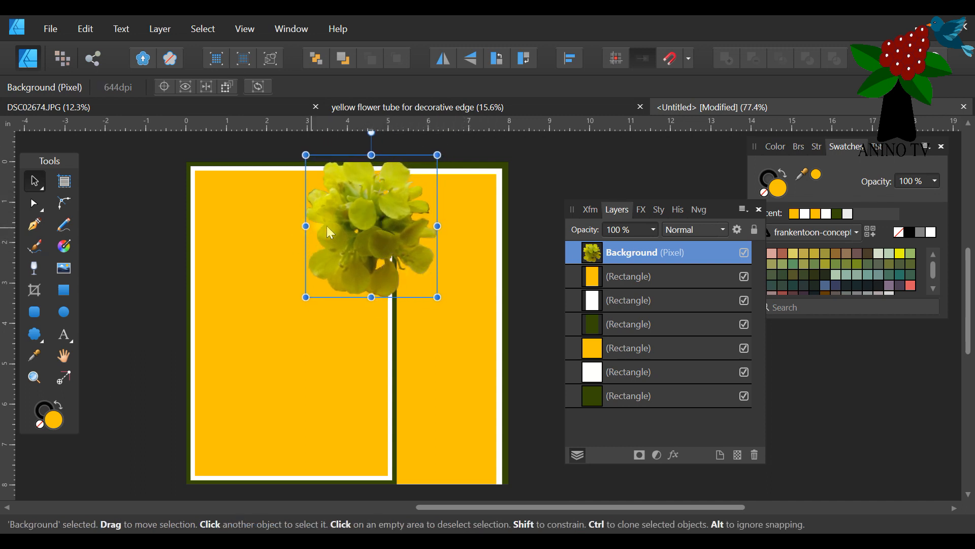
{"action": "left_click_drag", "start_coordinate": [373, 231], "coordinate": [372, 225]}
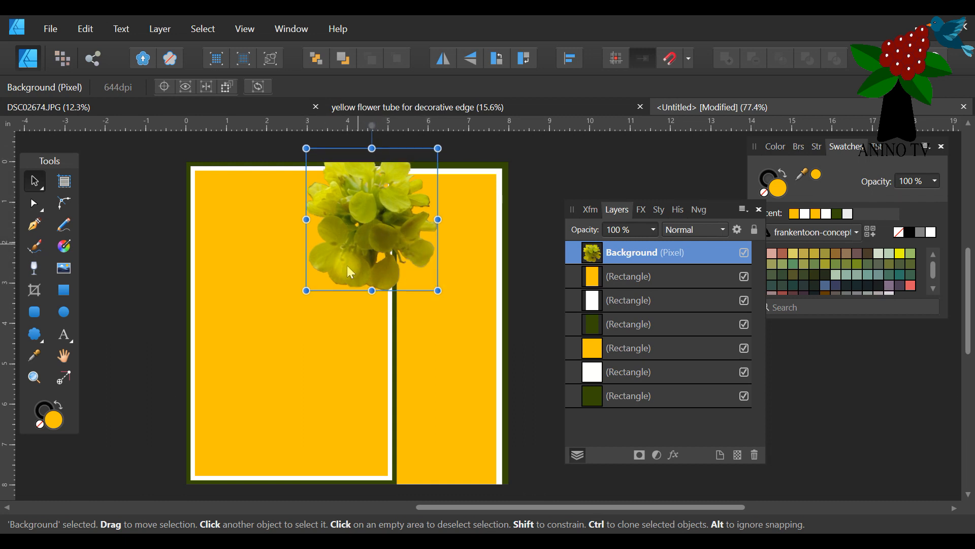
{"action": "left_click_drag", "start_coordinate": [383, 215], "coordinate": [399, 217]}
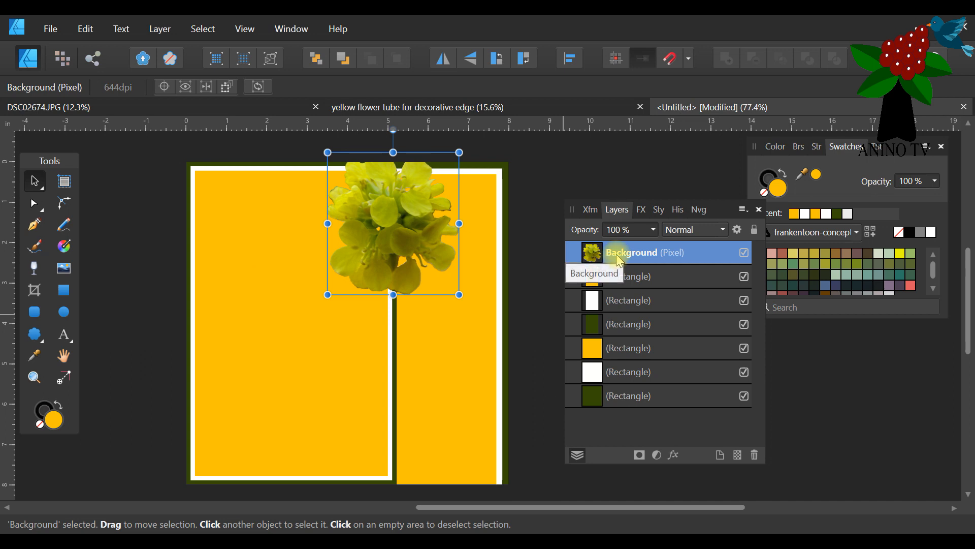
{"action": "left_click_drag", "start_coordinate": [391, 205], "coordinate": [390, 190]}
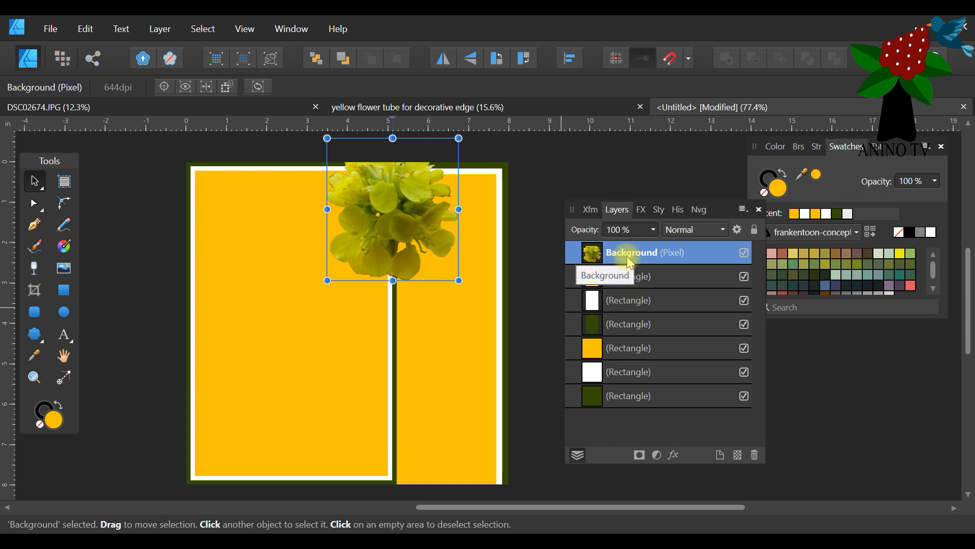
Fill the front panel's inner rectangle white and the slightly larger rectangle behind it golden yellow.
{"action": "left_click", "coordinate": [242, 251]}
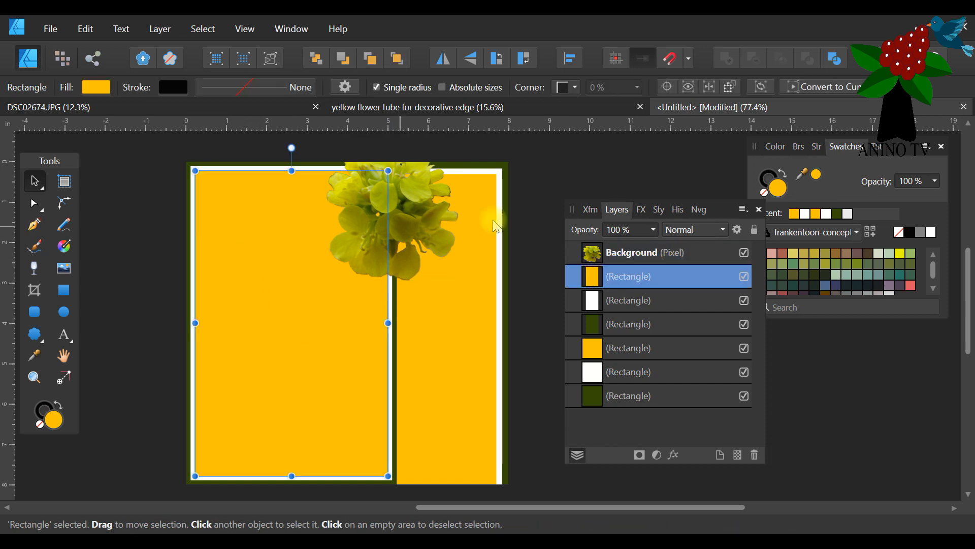
{"action": "left_click", "coordinate": [805, 214]}
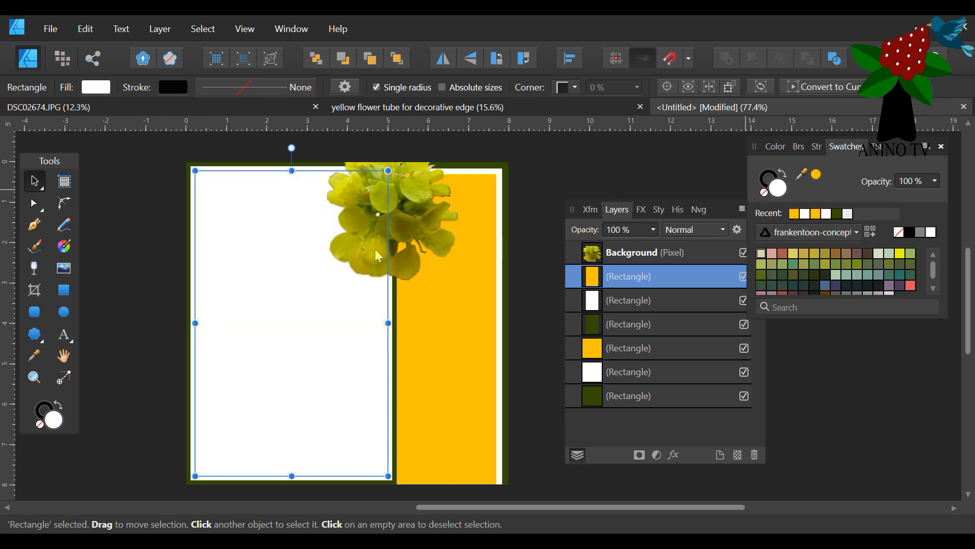
{"action": "left_click", "coordinate": [193, 187]}
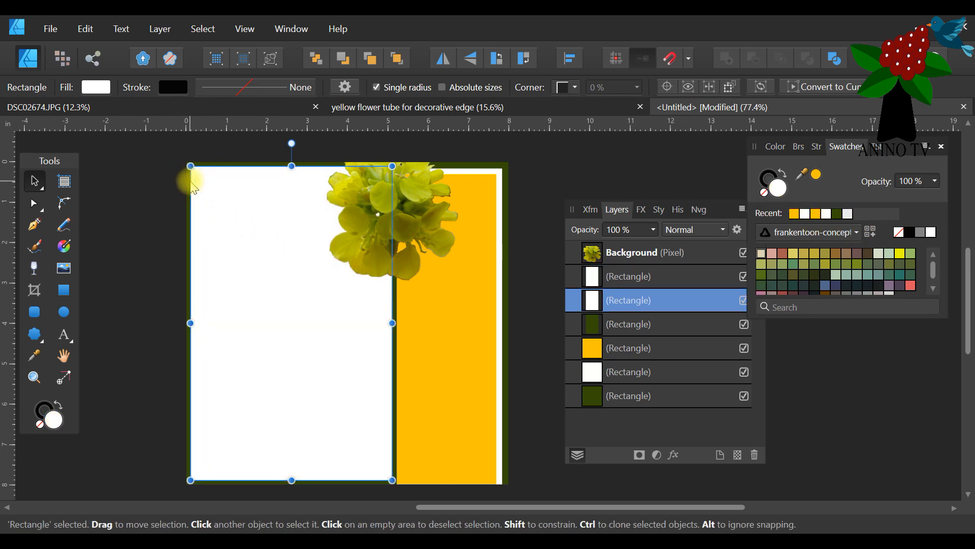
{"action": "left_click", "coordinate": [817, 214]}
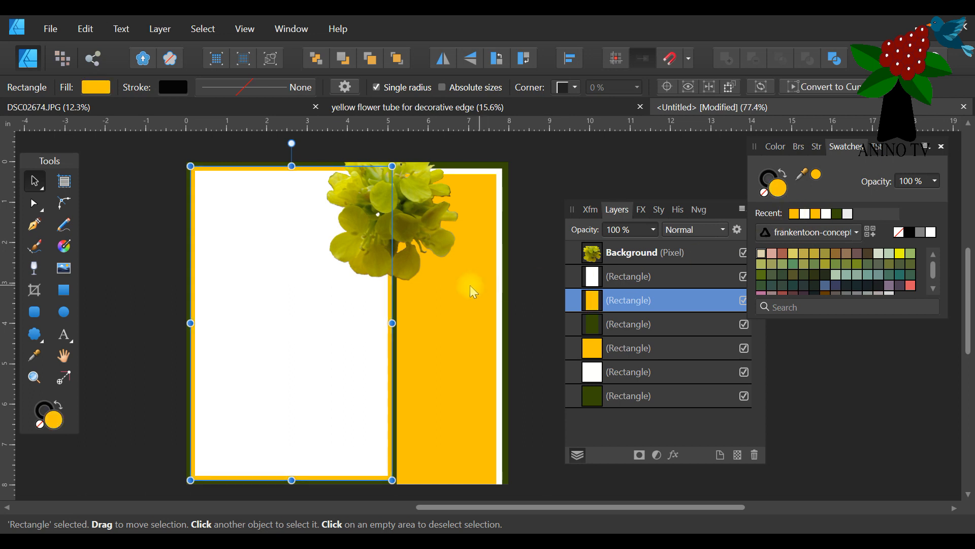
Fill the back golden-yellow rectangle white and the white rectangle directly beneath it golden yellow, and deselect.
{"action": "left_click", "coordinate": [458, 286]}
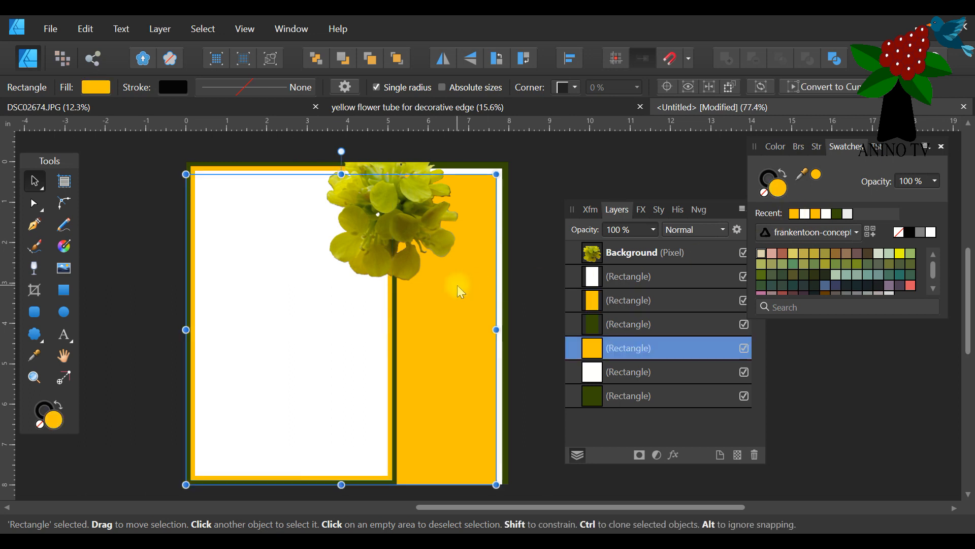
{"action": "left_click", "coordinate": [806, 213]}
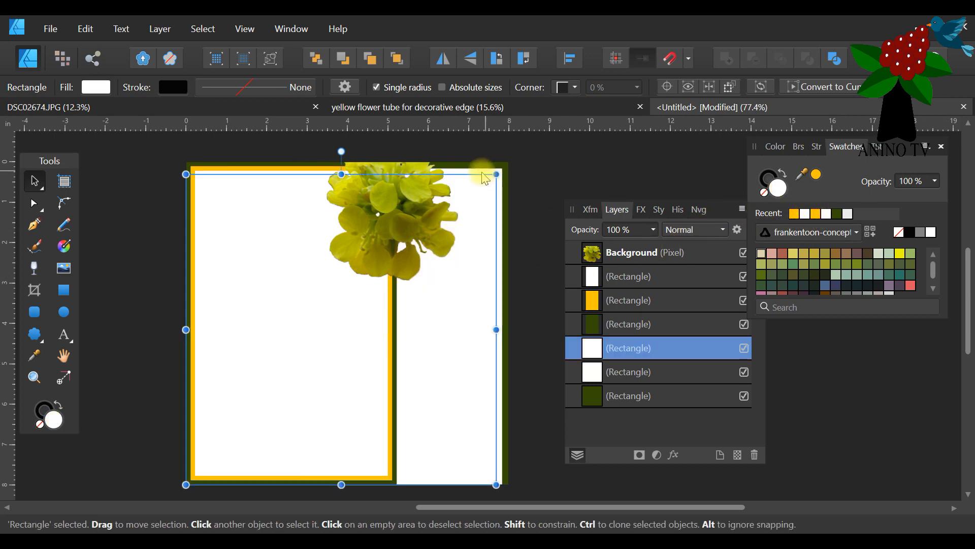
{"action": "left_click", "coordinate": [488, 173]}
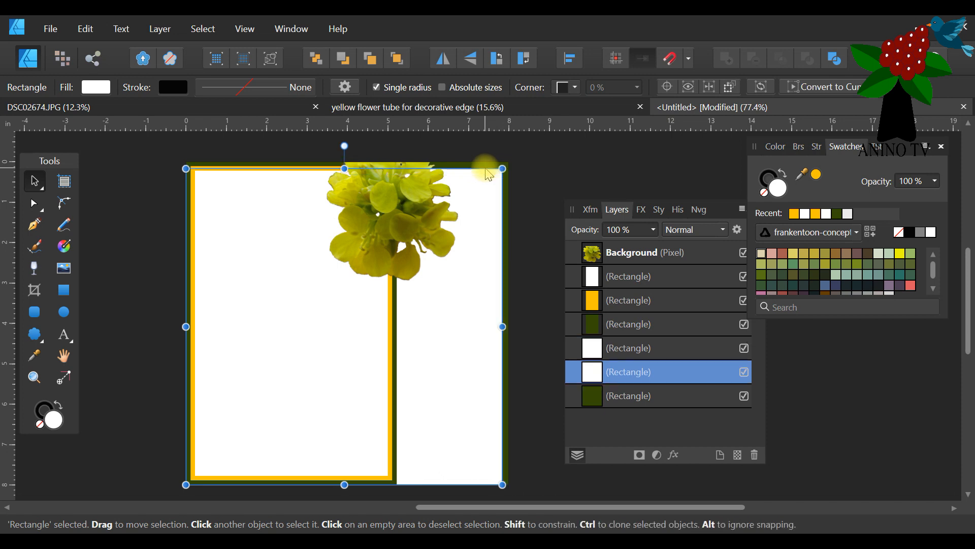
{"action": "left_click", "coordinate": [792, 213]}
{"action": "left_click", "coordinate": [564, 164]}
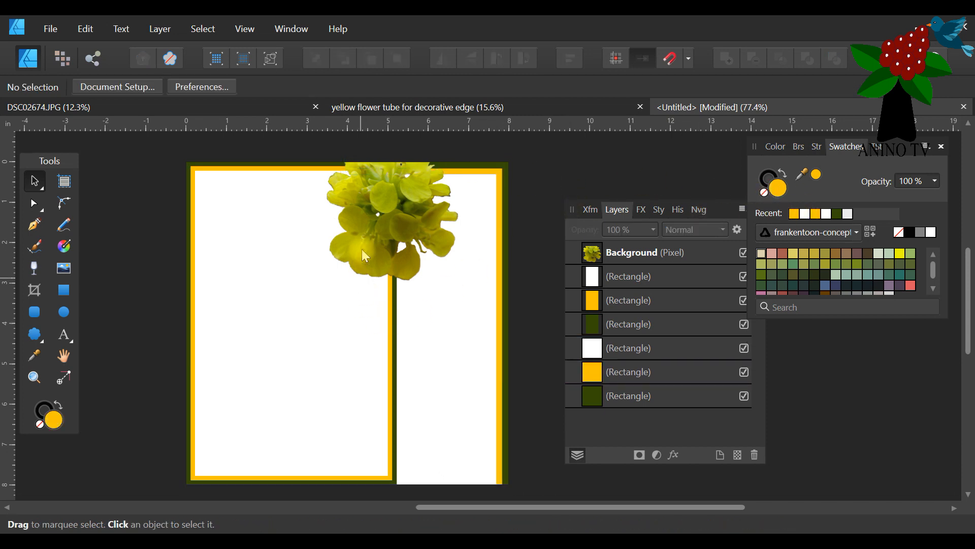
Duplicate the flower and place the copy below and slightly left of the original, overlapping its lower petals.
{"action": "left_click", "coordinate": [360, 211]}
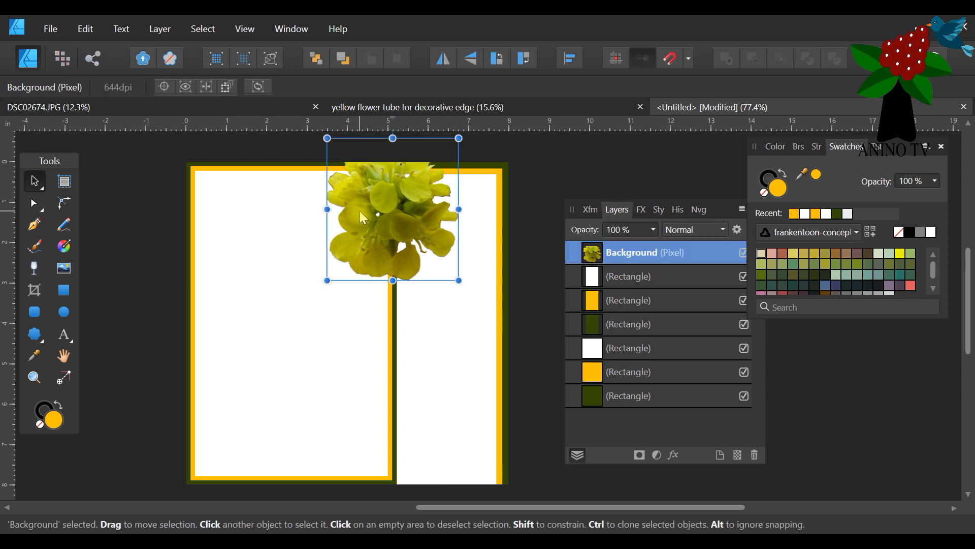
{"action": "right_click", "coordinate": [645, 254]}
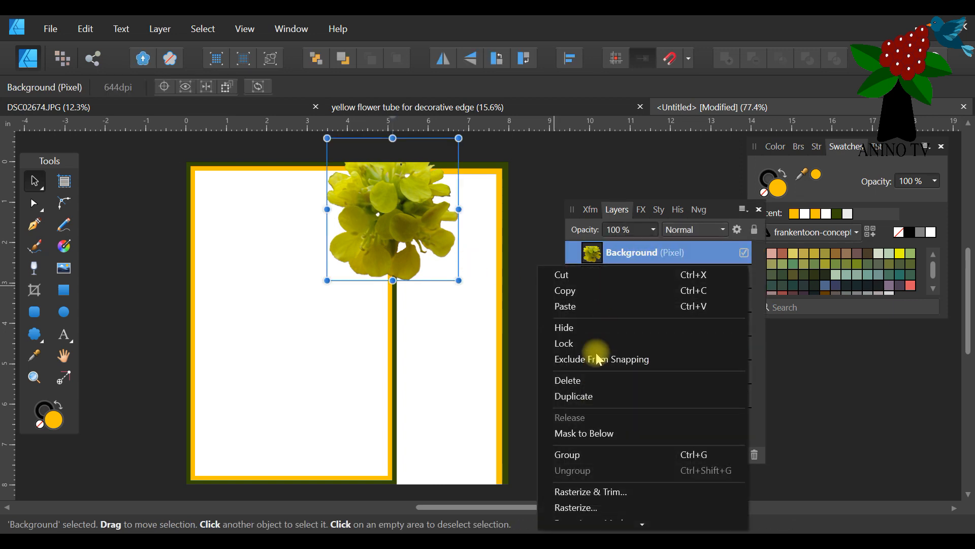
{"action": "left_click", "coordinate": [584, 396]}
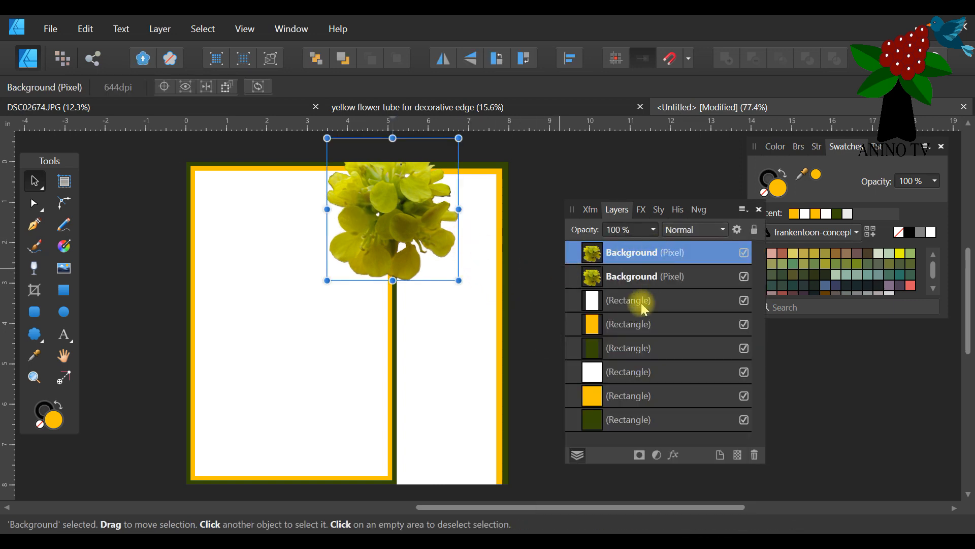
{"action": "left_click_drag", "start_coordinate": [404, 186], "coordinate": [365, 256]}
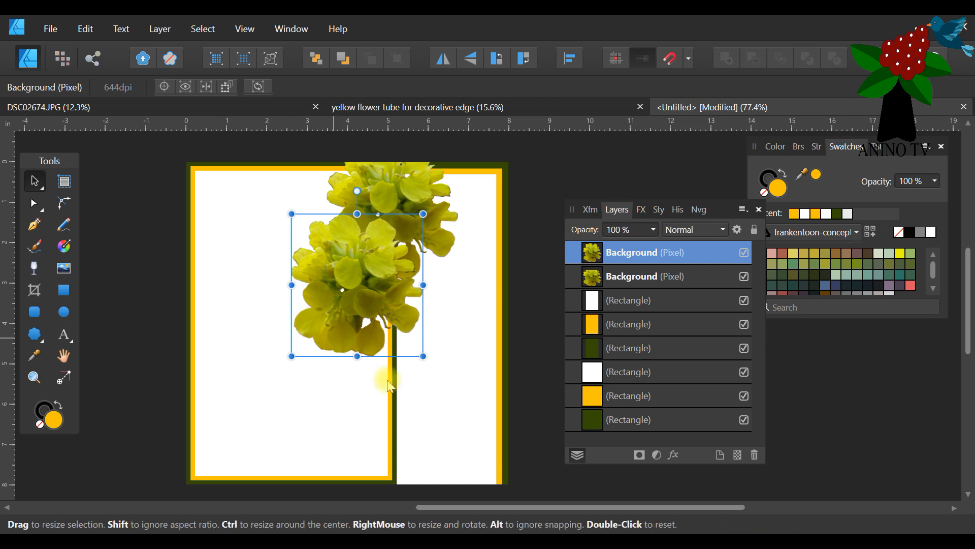
Duplicate the second flower and place the copy lower down, directly beneath the topmost flower.
{"action": "right_click", "coordinate": [649, 254]}
{"action": "left_click", "coordinate": [616, 396]}
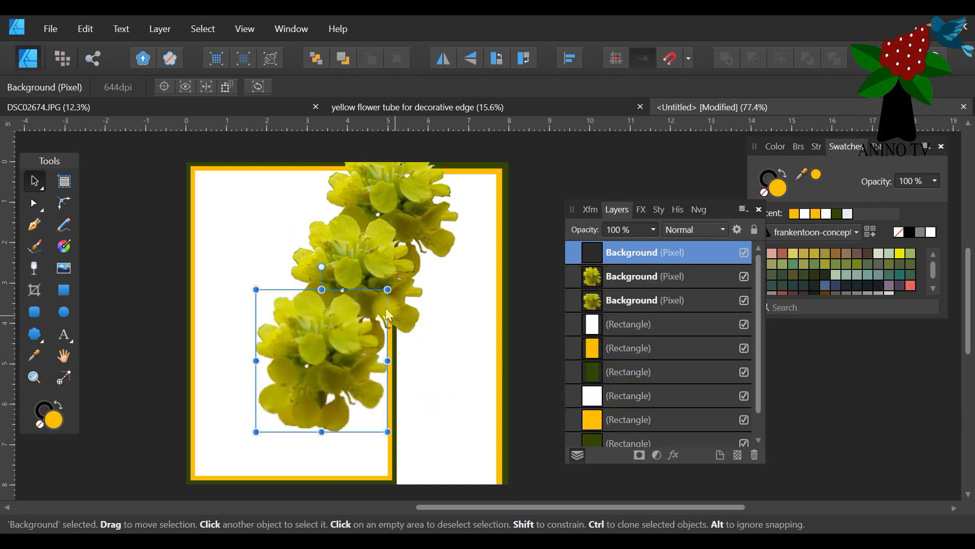
{"action": "left_click_drag", "start_coordinate": [336, 344], "coordinate": [406, 350]}
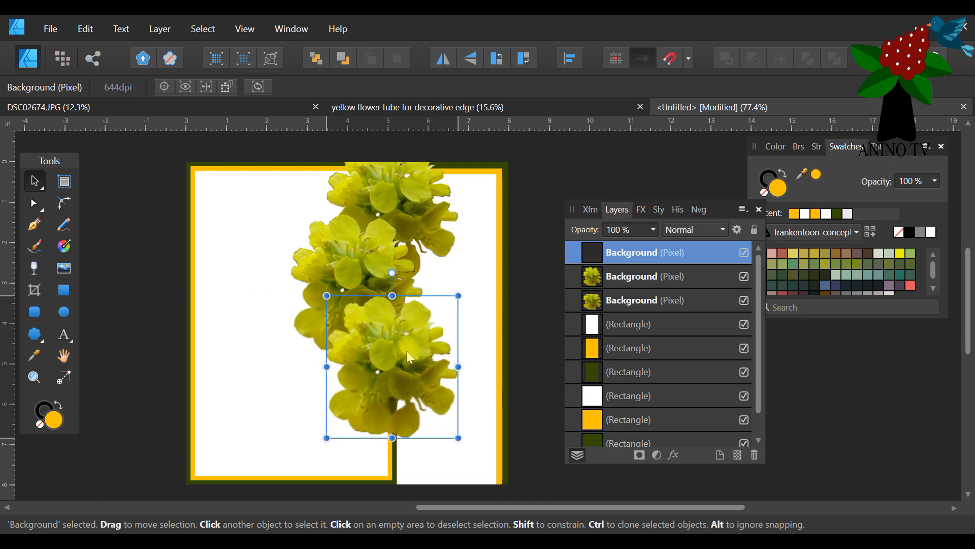
Duplicate the third flower and place the copy below and slightly left of it, running off the card's bottom edge.
{"action": "right_click", "coordinate": [650, 260]}
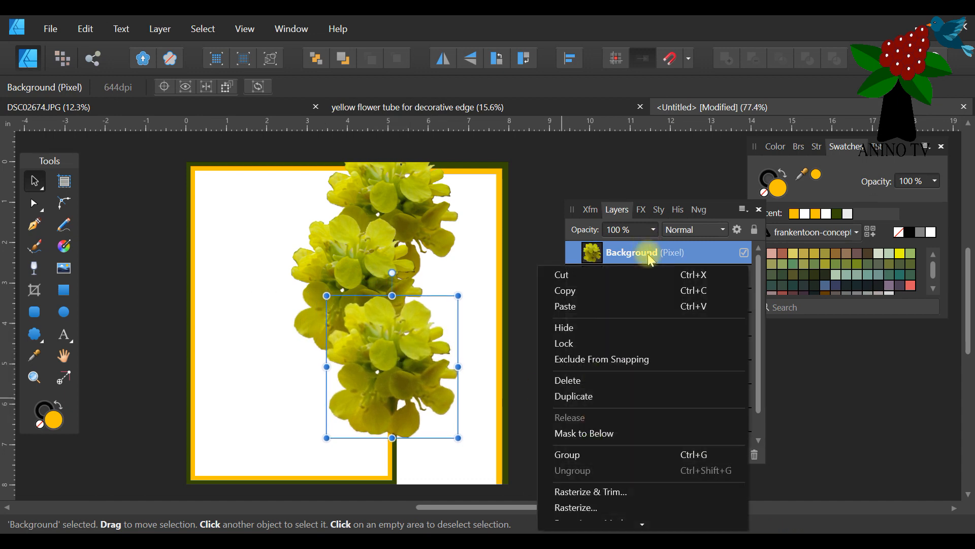
{"action": "left_click", "coordinate": [602, 397]}
{"action": "left_click_drag", "start_coordinate": [425, 416], "coordinate": [356, 418]}
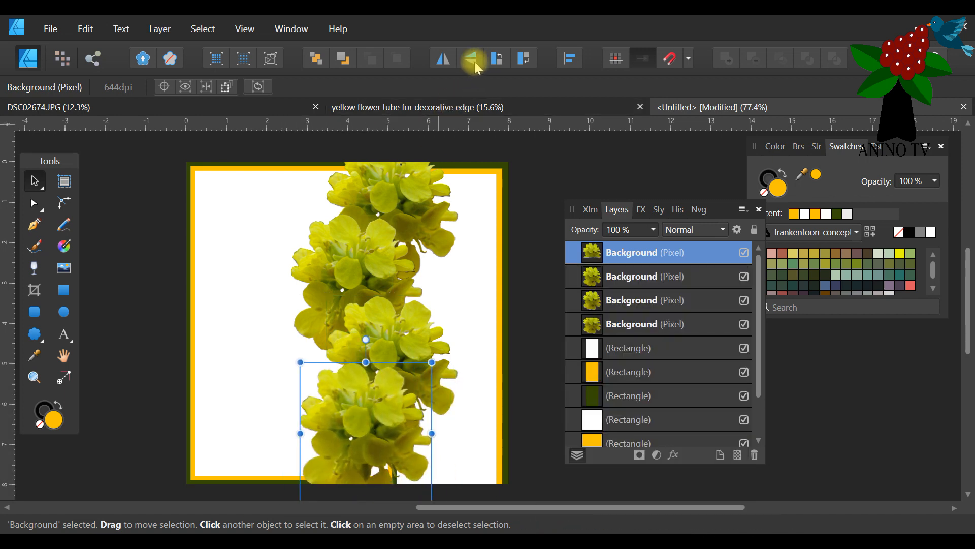
Flip the bottom flower horizontally, rotate it about 90° clockwise, reposition it at the column's lower end and deselect.
{"action": "left_click", "coordinate": [449, 63]}
{"action": "left_click_drag", "start_coordinate": [376, 396], "coordinate": [355, 398]}
{"action": "left_click_drag", "start_coordinate": [343, 342], "coordinate": [419, 430]}
{"action": "left_click_drag", "start_coordinate": [344, 431], "coordinate": [364, 435]}
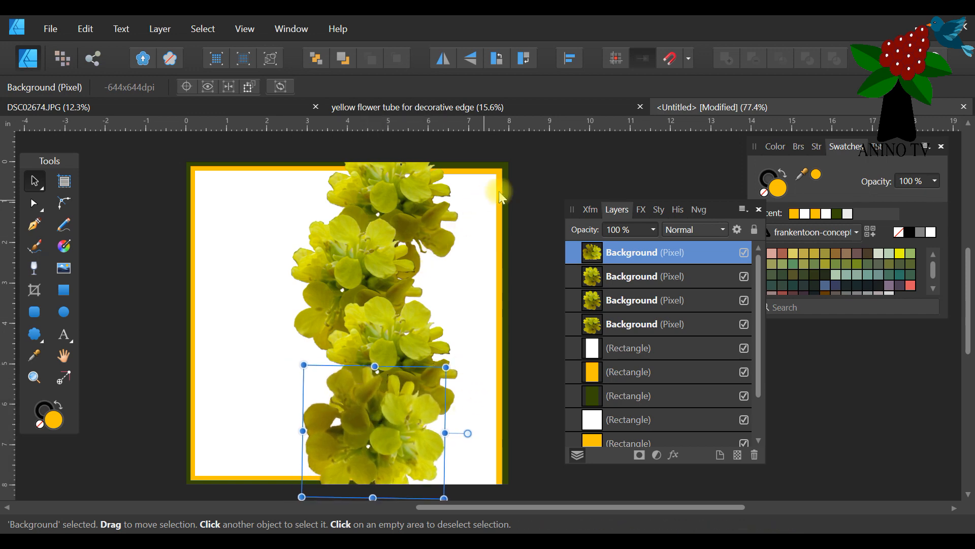
{"action": "left_click", "coordinate": [522, 170]}
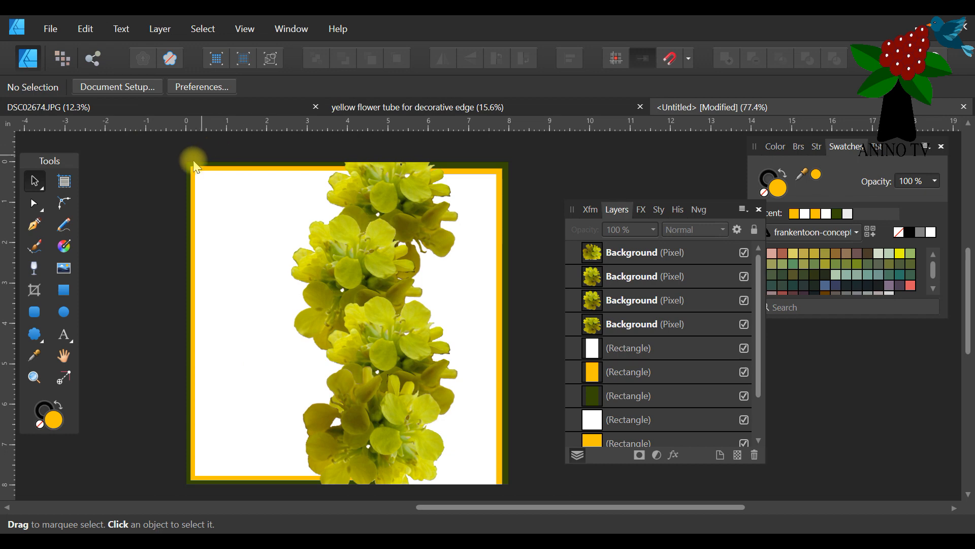
Save the card as "photographic decorative edge vertical card technique 3.afdesign".
{"action": "left_click", "coordinate": [48, 33]}
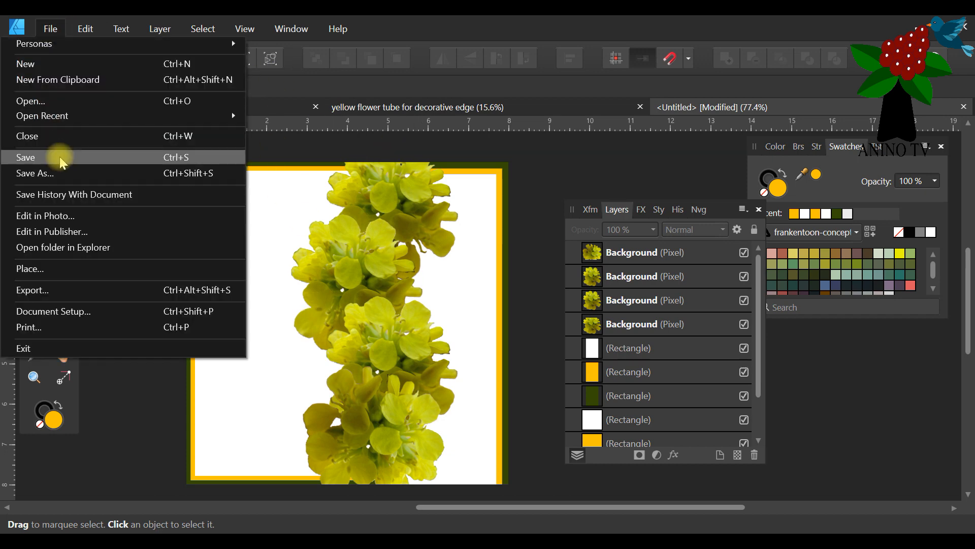
{"action": "left_click", "coordinate": [61, 161]}
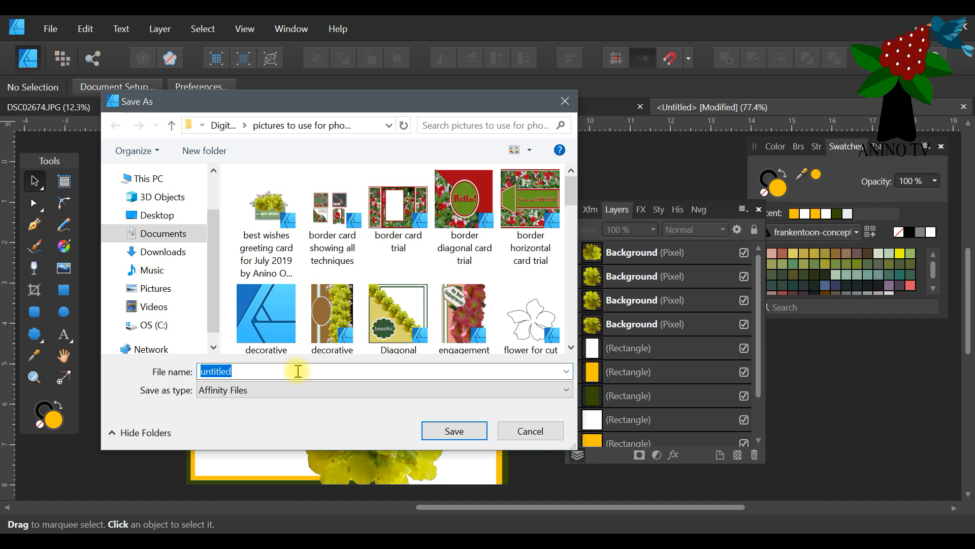
{"action": "type", "text": "photo"}
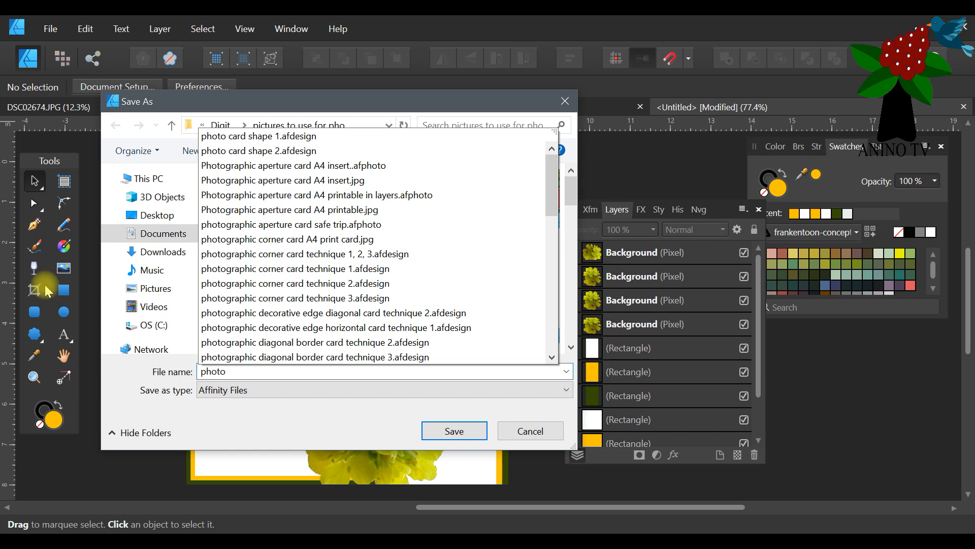
{"action": "left_click", "coordinate": [354, 318]}
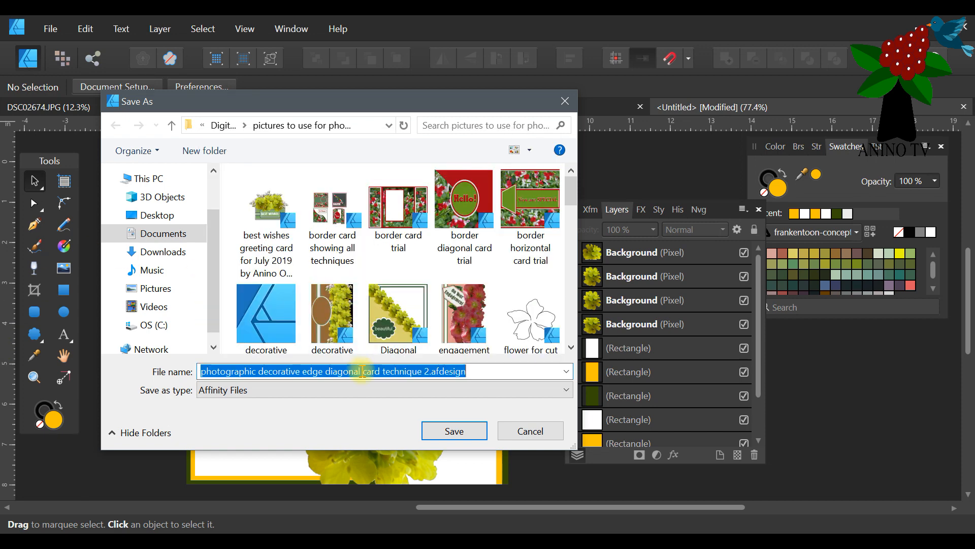
{"action": "double_click", "coordinate": [427, 371]}
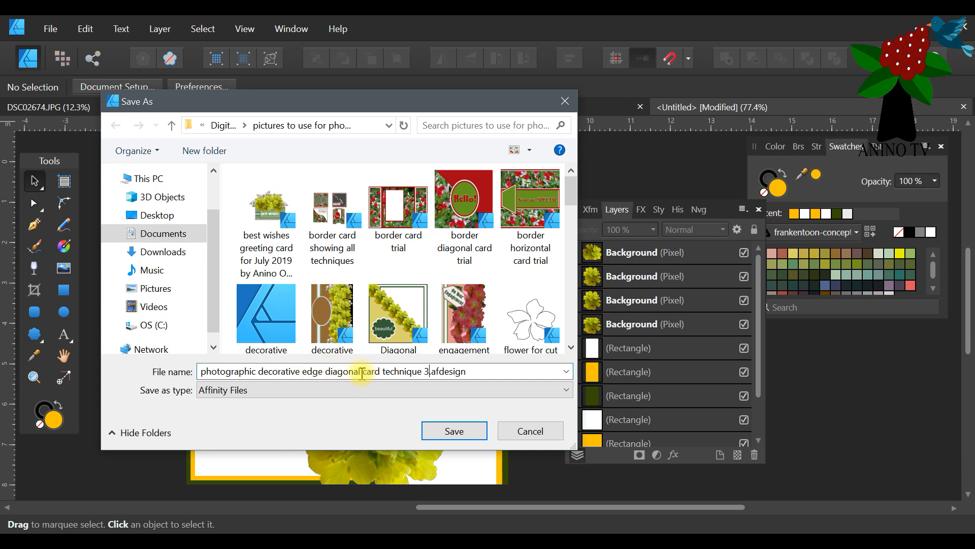
{"action": "type", "text": "vertic"}
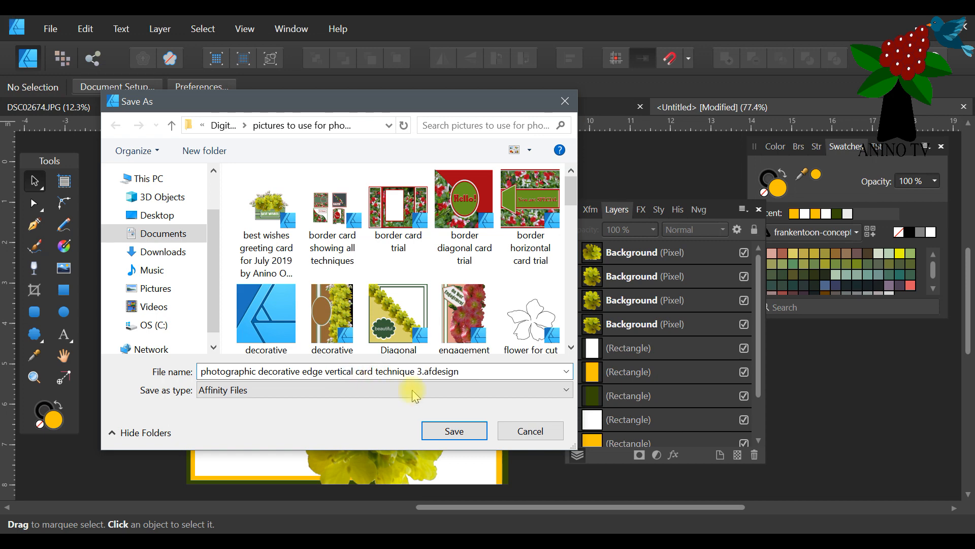
{"action": "left_click", "coordinate": [448, 432]}
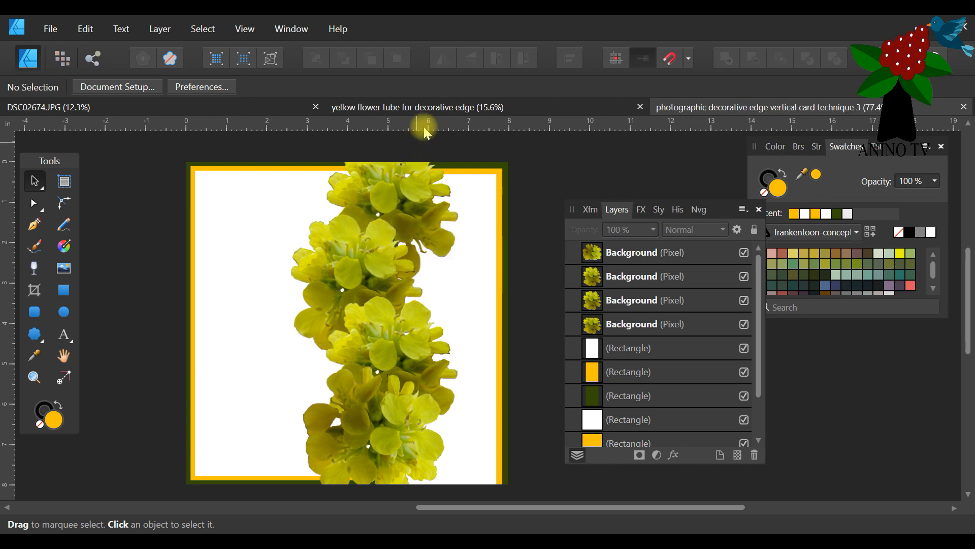
Close the yellow flower tube and DSC02674.JPG documents, keeping only the vertical card open.
{"action": "left_click", "coordinate": [435, 107]}
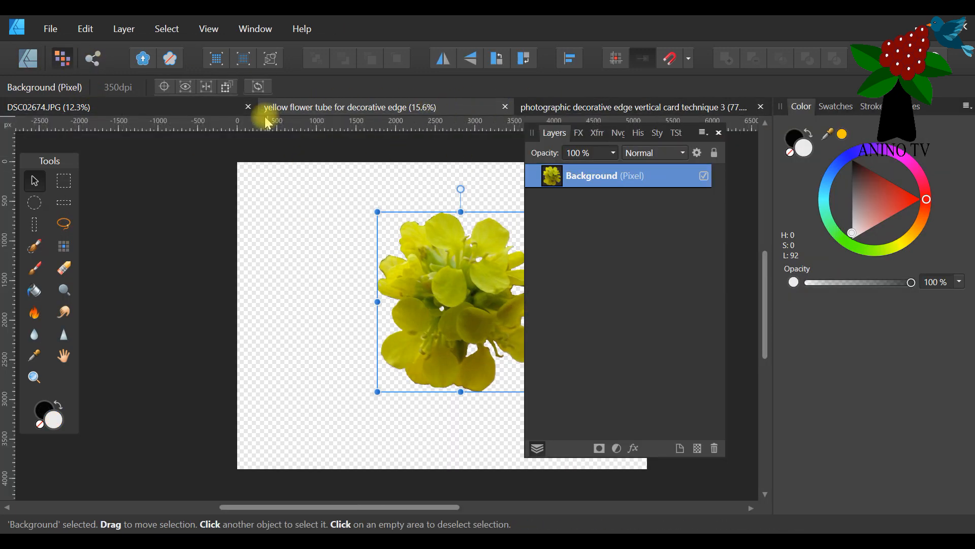
{"action": "left_click", "coordinate": [505, 108]}
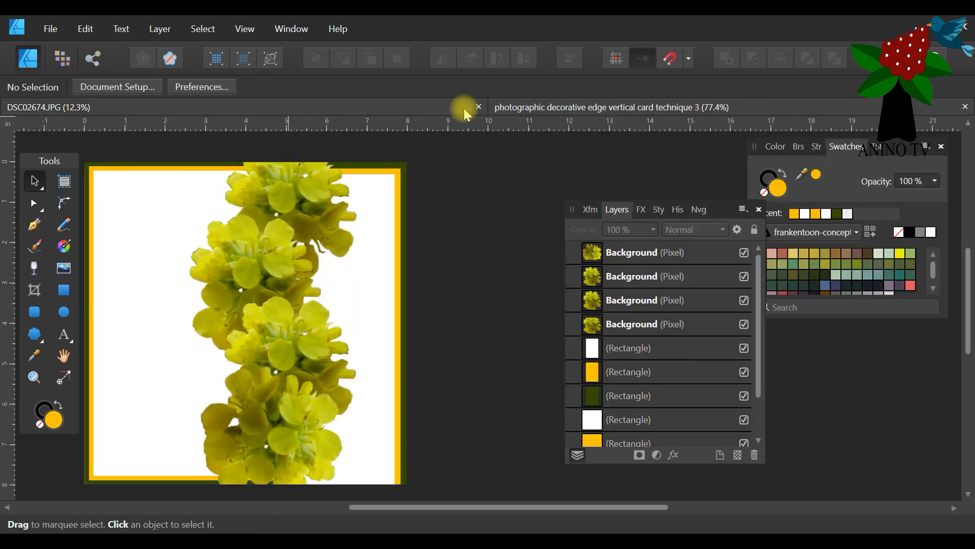
{"action": "left_click", "coordinate": [409, 103]}
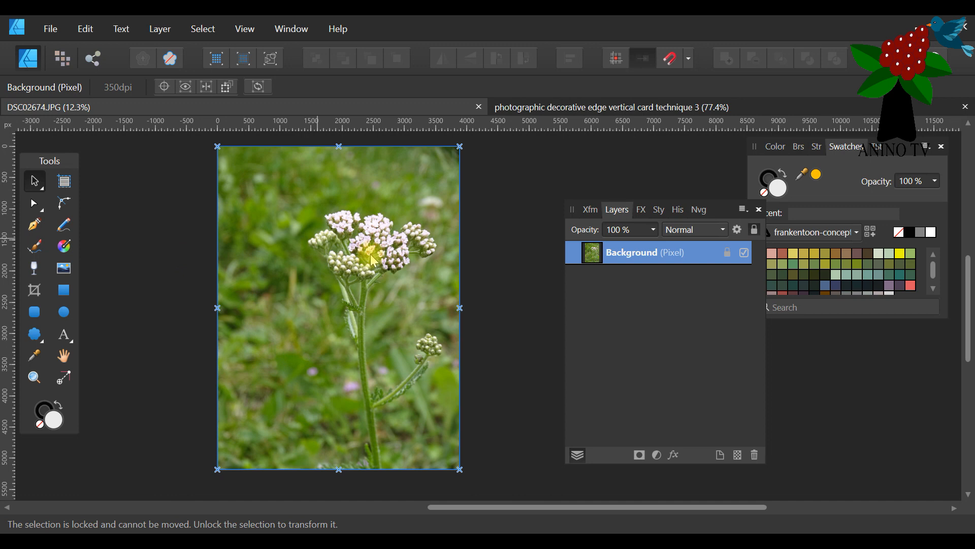
{"action": "left_click", "coordinate": [478, 106]}
{"action": "left_click_drag", "start_coordinate": [526, 507], "coordinate": [462, 508]}
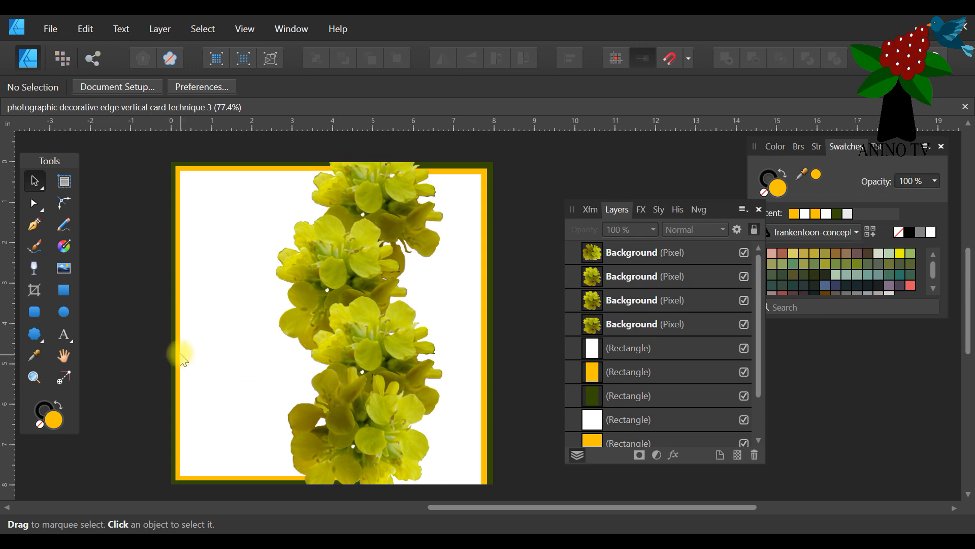
Duplicate the dark green panel rectangle, bring the copy to the front and narrow it to a vertical stripe about 1.08 in wide.
{"action": "left_click", "coordinate": [171, 336]}
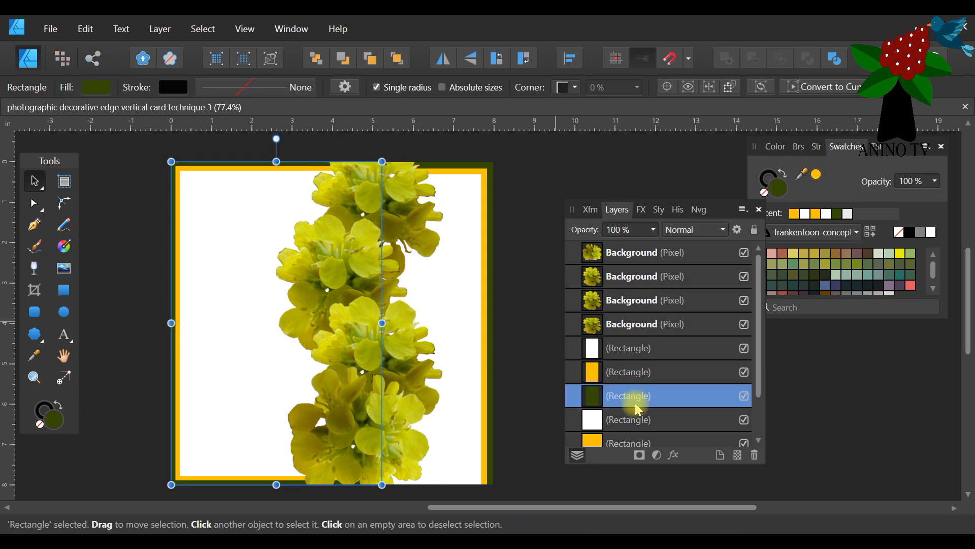
{"action": "right_click", "coordinate": [589, 395]}
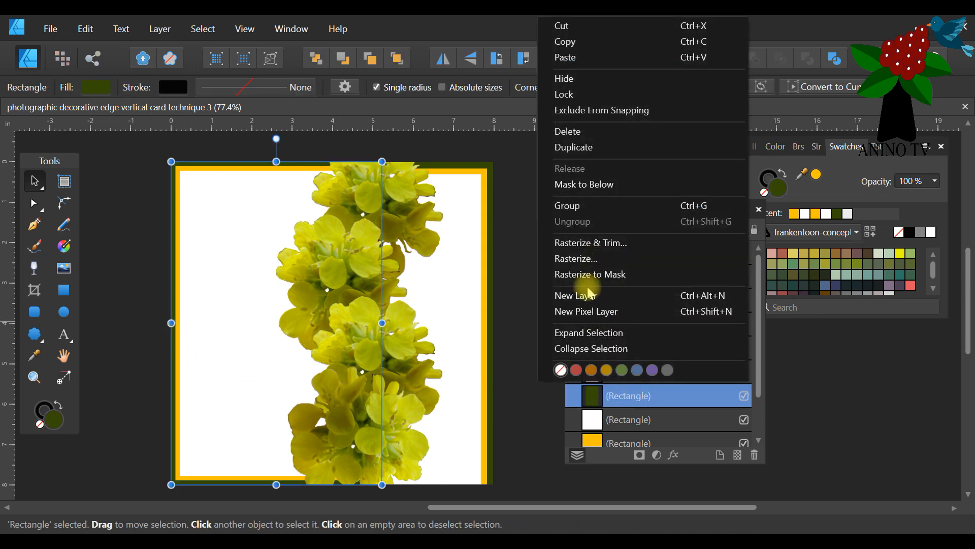
{"action": "left_click", "coordinate": [590, 147]}
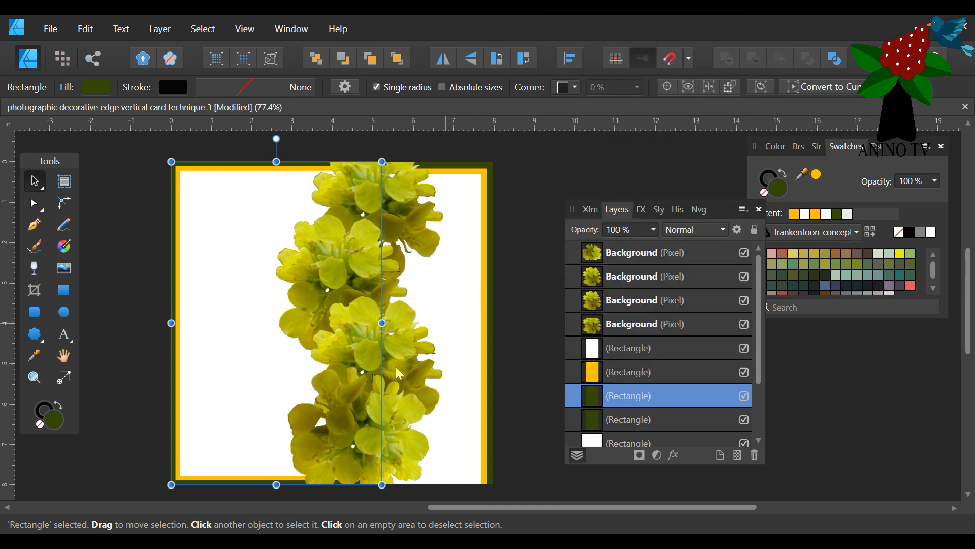
{"action": "left_click", "coordinate": [396, 59]}
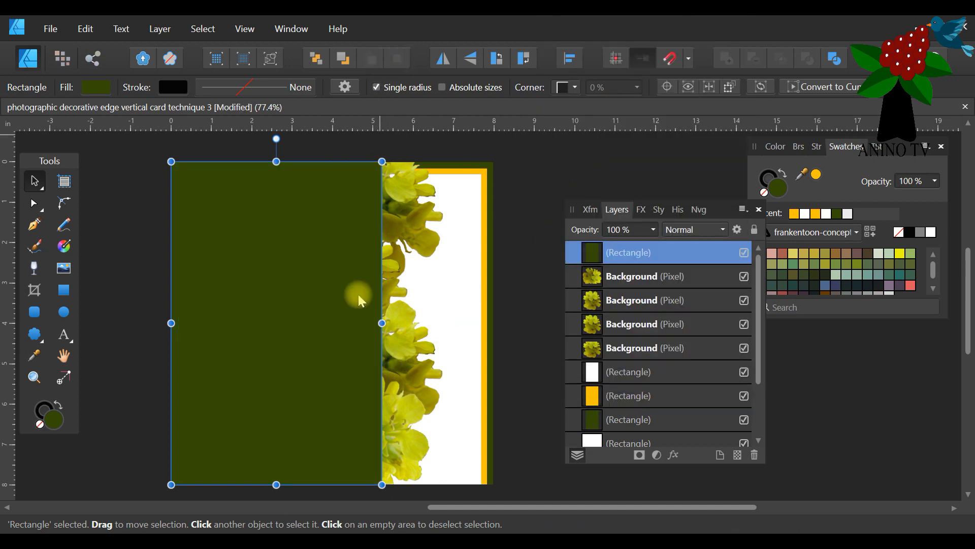
{"action": "left_click_drag", "start_coordinate": [382, 323], "coordinate": [274, 322]}
{"action": "left_click_drag", "start_coordinate": [171, 323], "coordinate": [202, 323]}
{"action": "left_click_drag", "start_coordinate": [273, 322], "coordinate": [206, 321]}
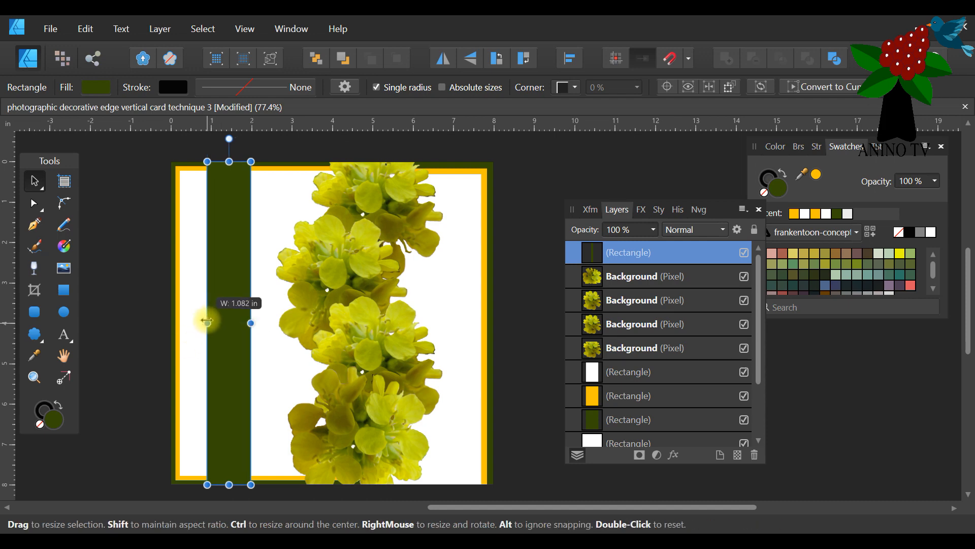
Duplicate the dark green stripe, size the copy slightly narrower within it and fill it golden yellow.
{"action": "right_click", "coordinate": [619, 254]}
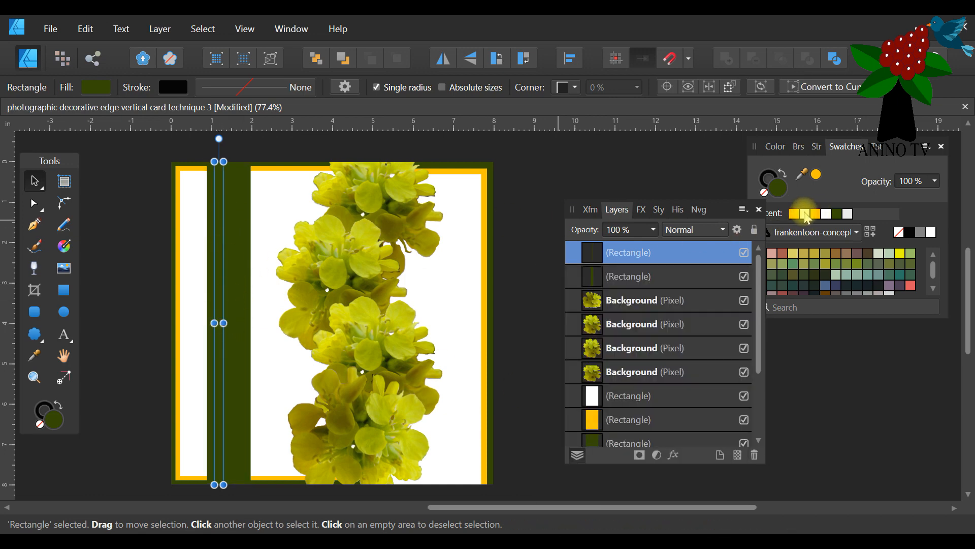
{"action": "left_click", "coordinate": [806, 214]}
{"action": "mouse_move", "coordinate": [220, 324]}
{"action": "left_mouse_down"}
{"action": "mouse_move", "coordinate": [244, 323]}
{"action": "mouse_move", "coordinate": [211, 324]}
{"action": "left_mouse_up"}
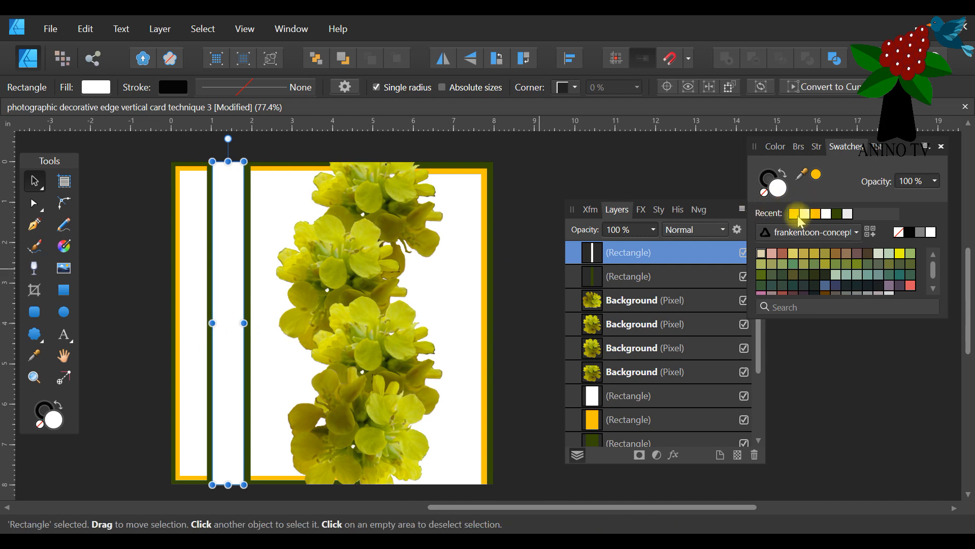
{"action": "left_click", "coordinate": [795, 214]}
Duplicate the golden-yellow stripe, narrow the copy to about 0.52 in within it, fill it white and deselect.
{"action": "right_click", "coordinate": [618, 254]}
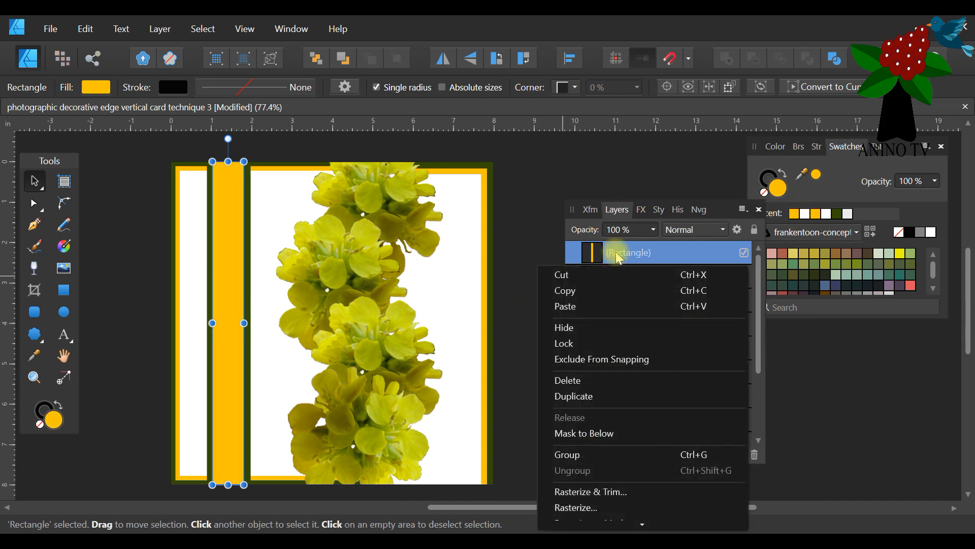
{"action": "left_click", "coordinate": [589, 403]}
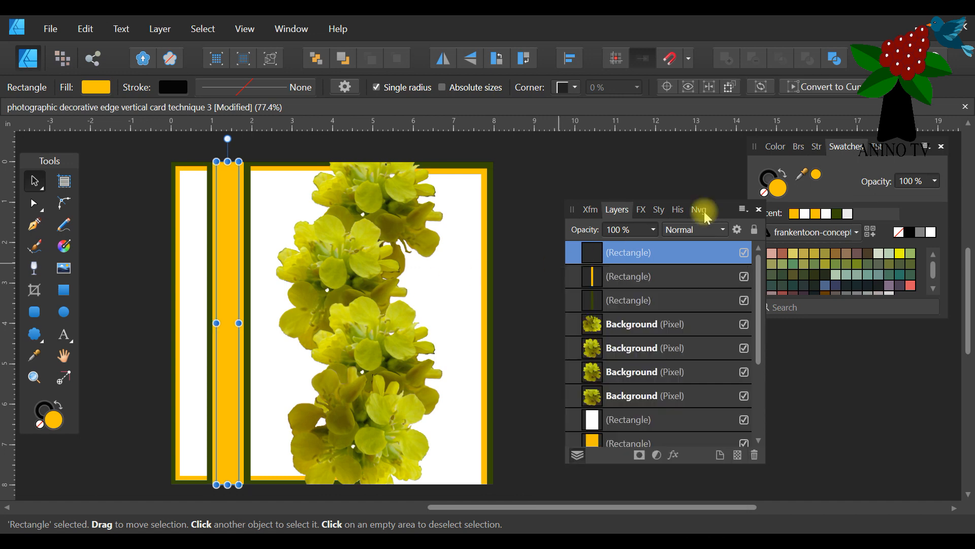
{"action": "left_click", "coordinate": [794, 216]}
{"action": "left_click", "coordinate": [804, 214]}
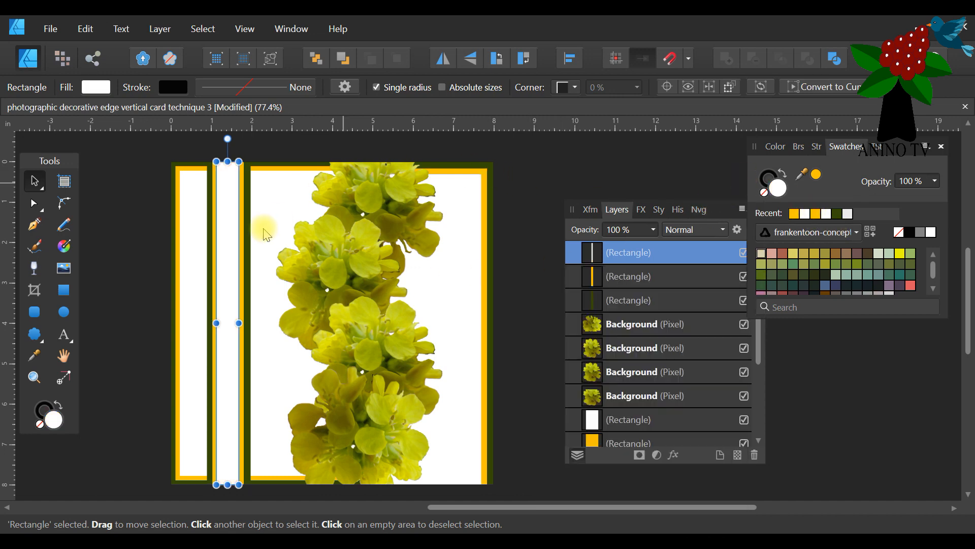
{"action": "left_click_drag", "start_coordinate": [219, 323], "coordinate": [223, 322]}
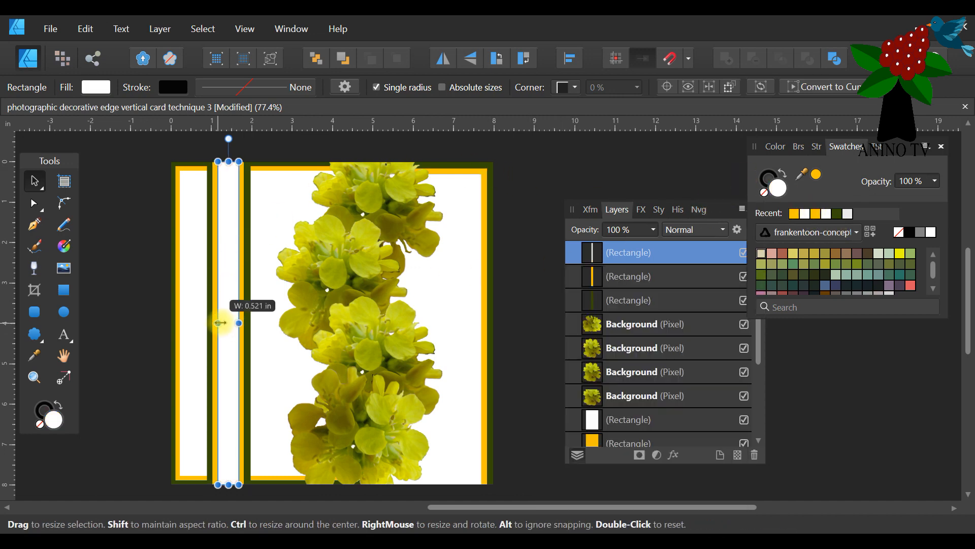
{"action": "left_click", "coordinate": [516, 167]}
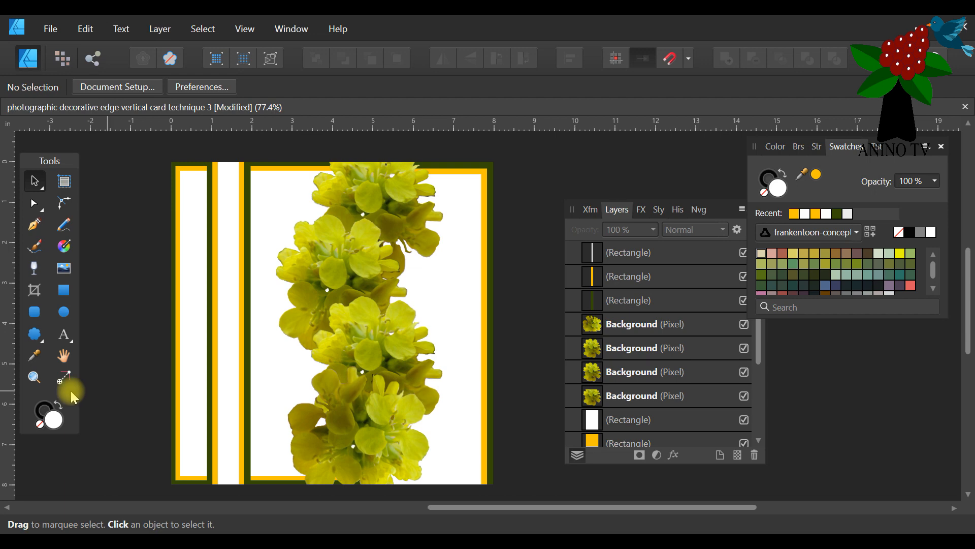
{"action": "left_click", "coordinate": [64, 292]}
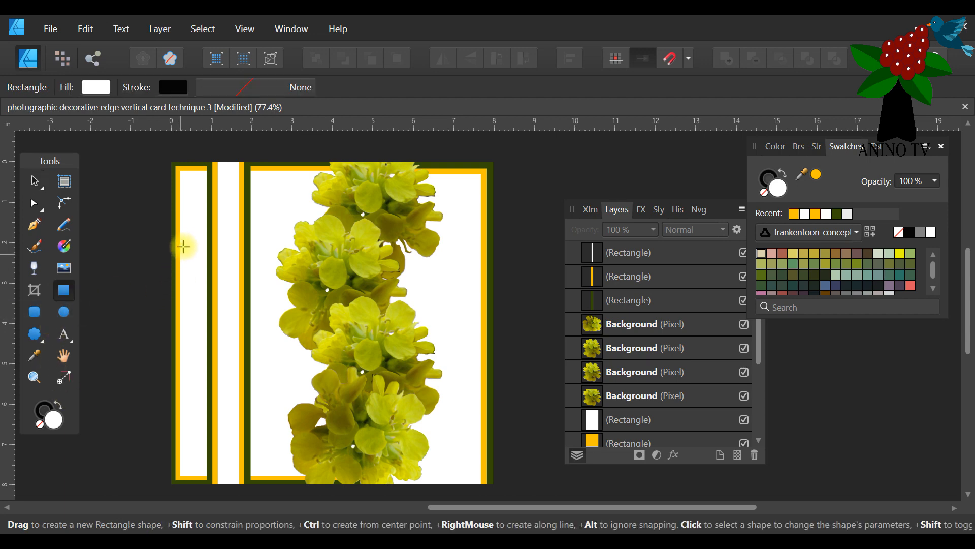
{"action": "left_click_drag", "start_coordinate": [188, 228], "coordinate": [311, 416]}
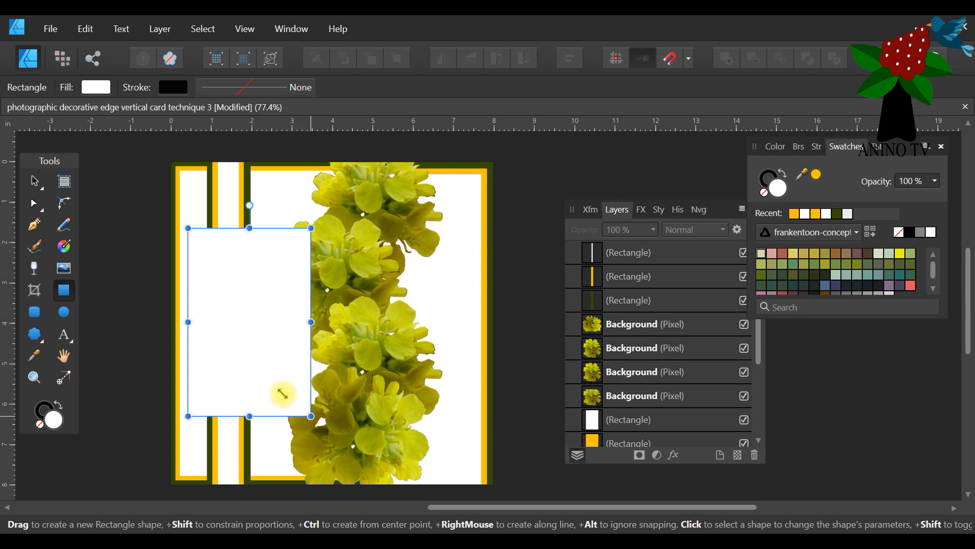
{"action": "left_click", "coordinate": [35, 181]}
{"action": "mouse_move", "coordinate": [294, 323]}
{"action": "left_mouse_down"}
{"action": "mouse_move", "coordinate": [278, 328]}
{"action": "mouse_move", "coordinate": [284, 336]}
{"action": "left_mouse_up"}
{"action": "left_click_drag", "start_coordinate": [300, 420], "coordinate": [301, 384]}
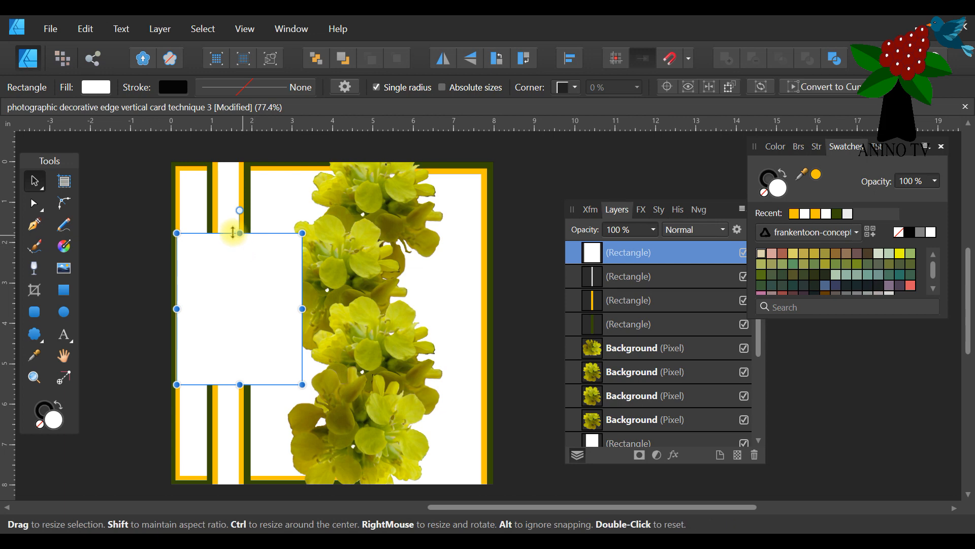
{"action": "left_click", "coordinate": [34, 334]}
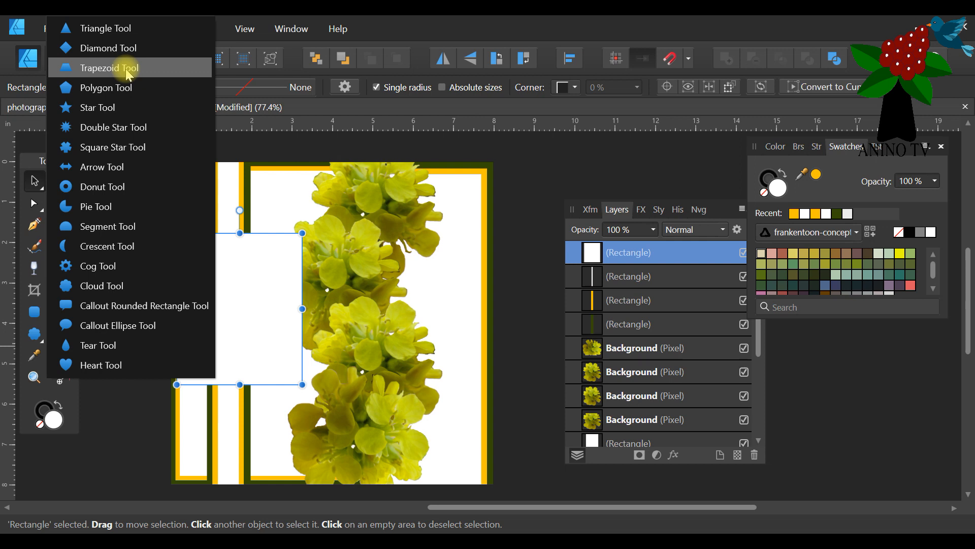
{"action": "left_click", "coordinate": [267, 310]}
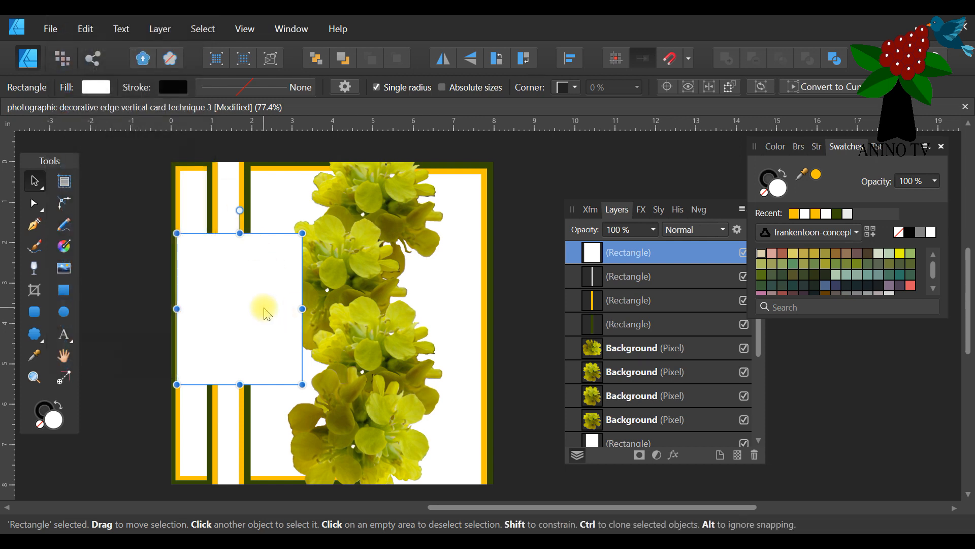
{"action": "key", "text": "Delete"}
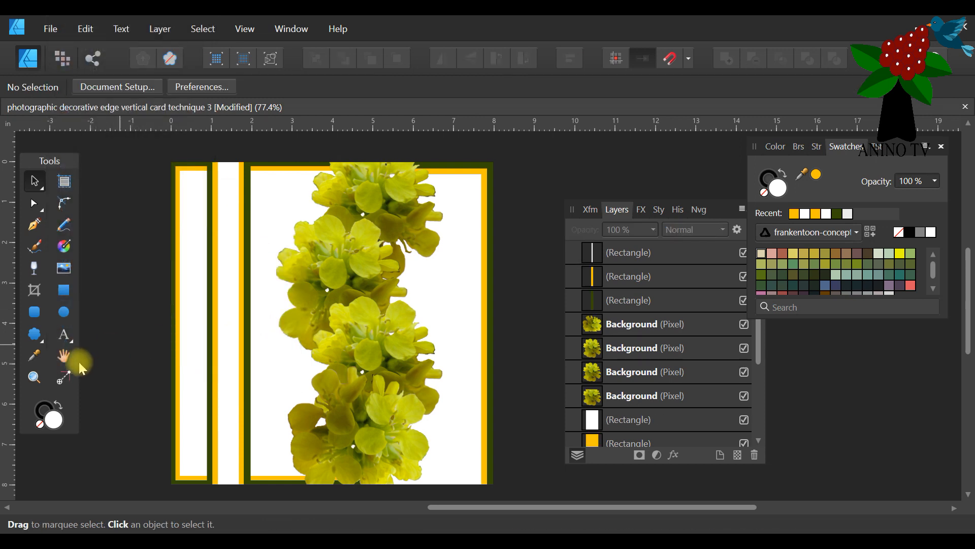
Draw a white tear shape about 2.8 in wide and 5.3 in tall, placing it over the vertical stripes beside the flowers.
{"action": "left_click", "coordinate": [35, 336]}
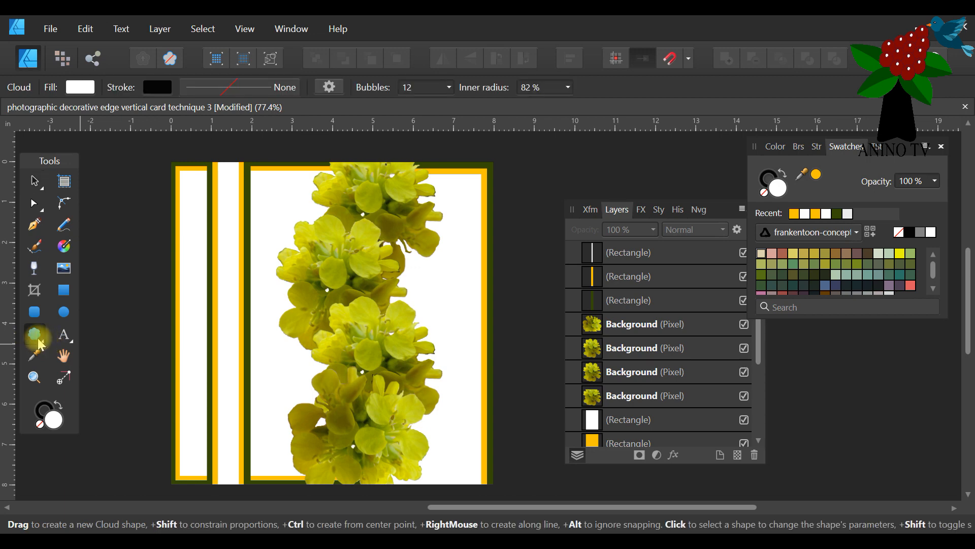
{"action": "left_click", "coordinate": [43, 340]}
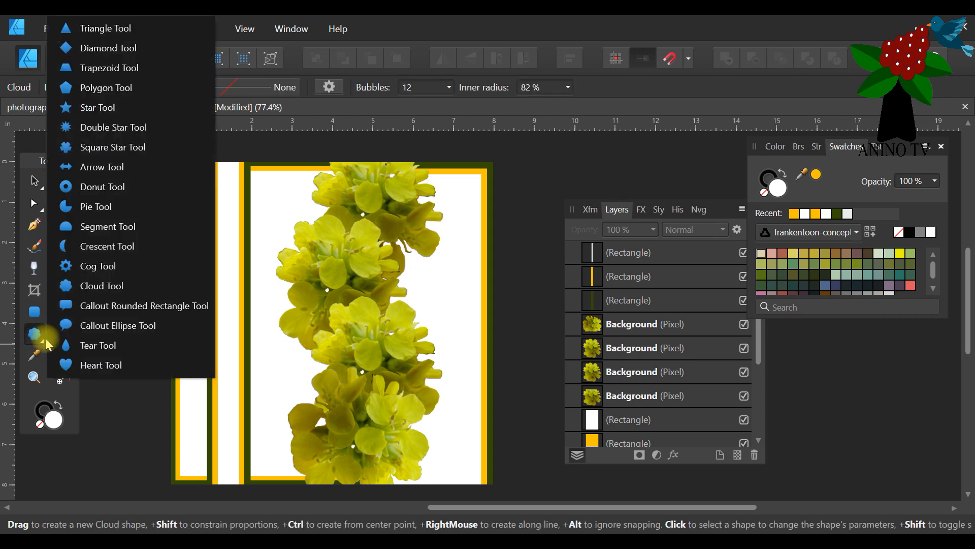
{"action": "left_click", "coordinate": [98, 345]}
{"action": "left_click_drag", "start_coordinate": [191, 226], "coordinate": [304, 440]}
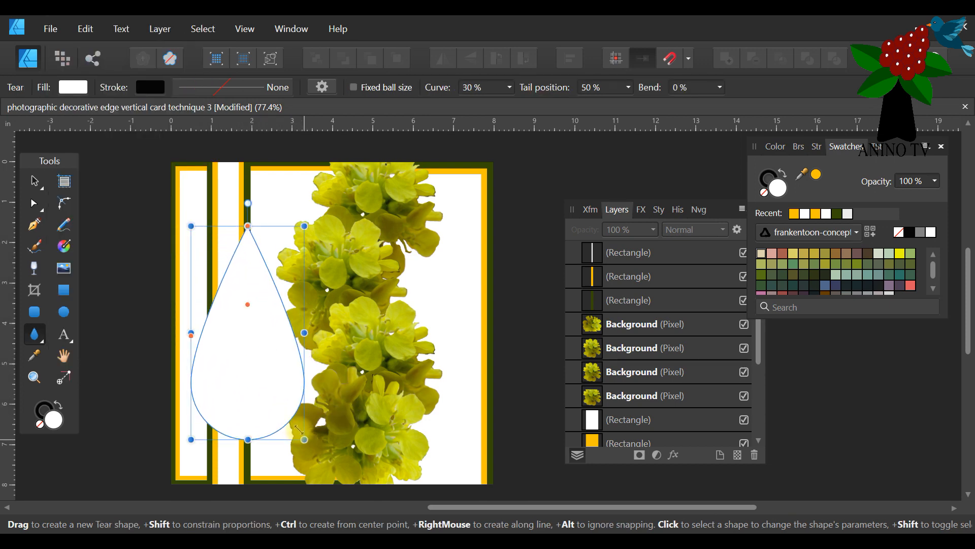
{"action": "left_click", "coordinate": [34, 181]}
{"action": "left_click_drag", "start_coordinate": [262, 310], "coordinate": [252, 303]}
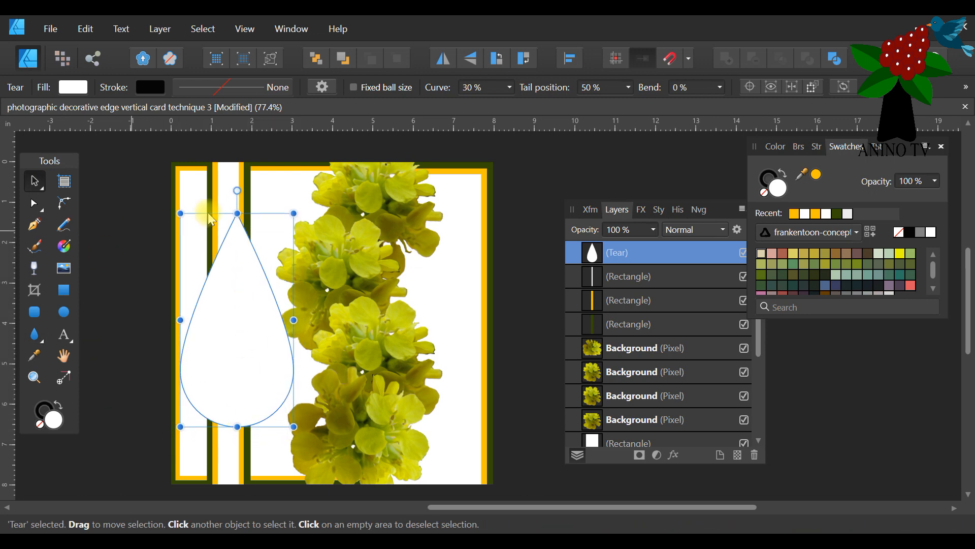
Convert the tear to curves, shift its tip about 0.4 in left and raise both side nodes for an asymmetrical drop shape.
{"action": "left_click", "coordinate": [36, 203]}
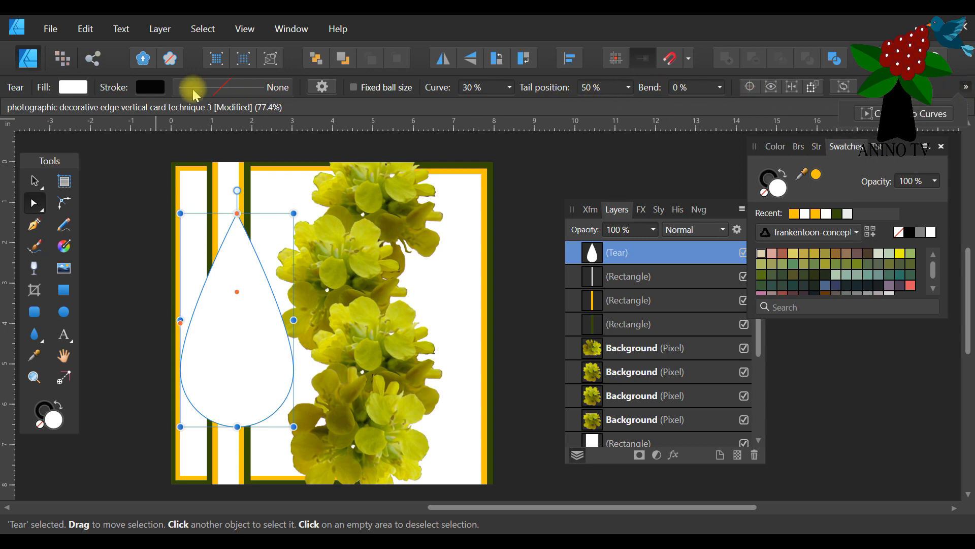
{"action": "left_click", "coordinate": [920, 117]}
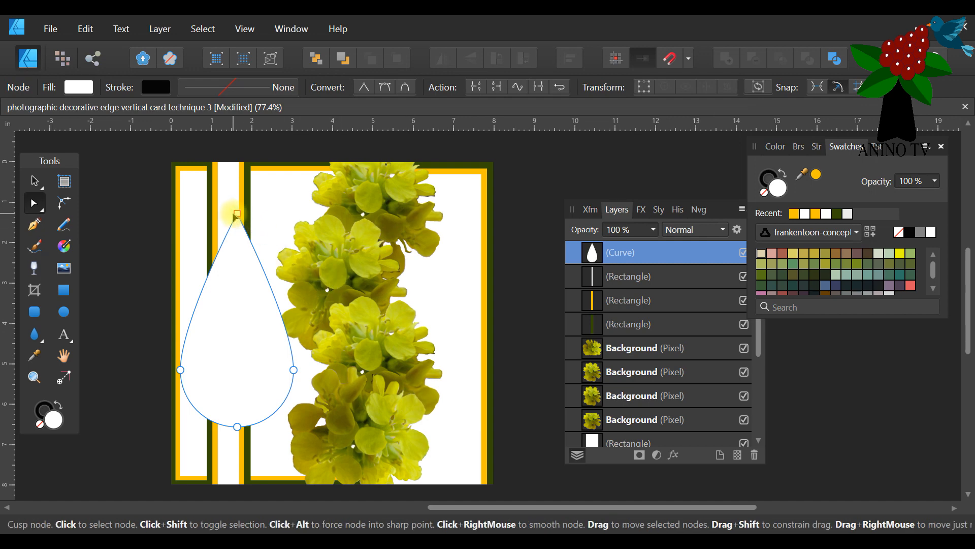
{"action": "mouse_move", "coordinate": [237, 218]}
{"action": "left_mouse_down"}
{"action": "mouse_move", "coordinate": [242, 386]}
{"action": "mouse_move", "coordinate": [237, 211]}
{"action": "mouse_move", "coordinate": [221, 218]}
{"action": "left_mouse_up"}
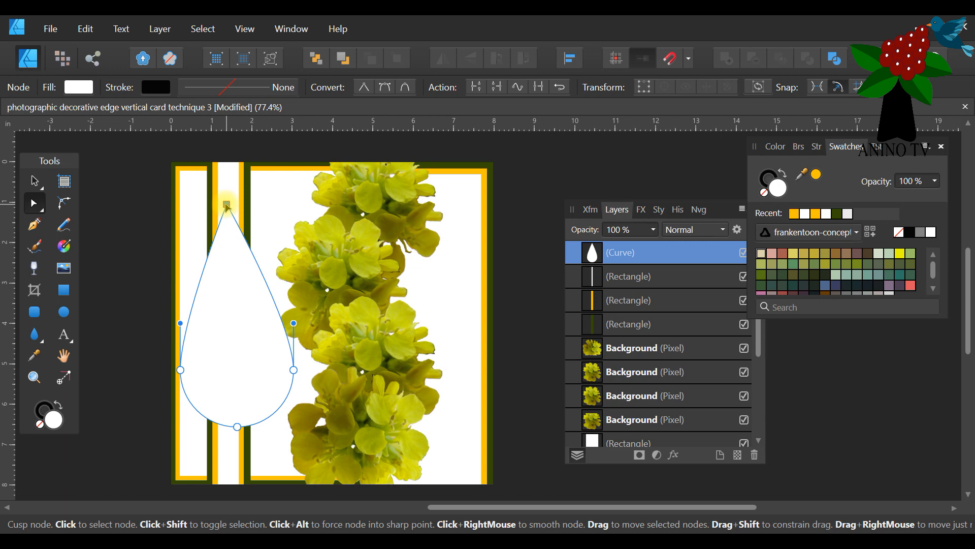
{"action": "mouse_move", "coordinate": [295, 373]}
{"action": "left_mouse_down"}
{"action": "mouse_move", "coordinate": [276, 217]}
{"action": "mouse_move", "coordinate": [300, 160]}
{"action": "mouse_move", "coordinate": [299, 377]}
{"action": "mouse_move", "coordinate": [286, 382]}
{"action": "mouse_move", "coordinate": [288, 360]}
{"action": "left_mouse_up"}
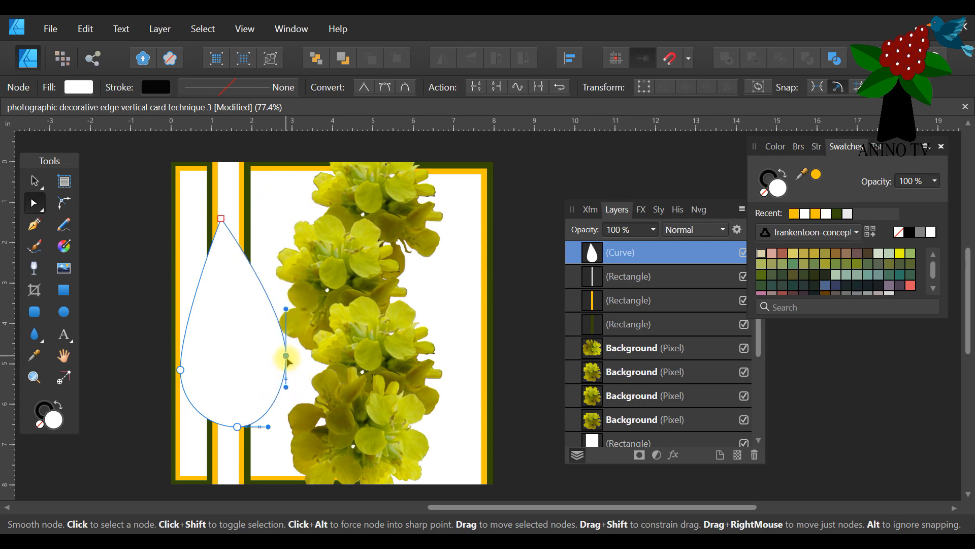
{"action": "left_click", "coordinate": [179, 353]}
{"action": "left_click_drag", "start_coordinate": [179, 353], "coordinate": [173, 343]}
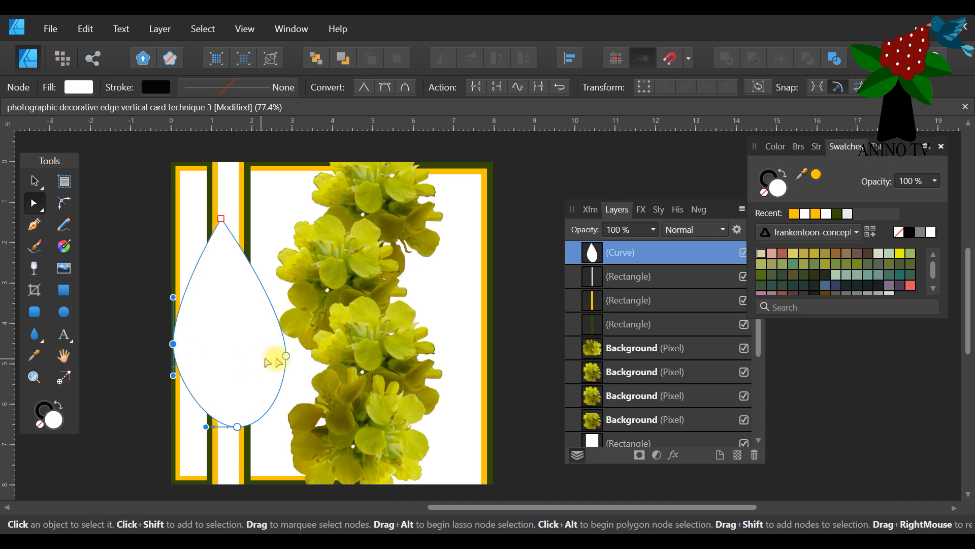
{"action": "mouse_move", "coordinate": [290, 357]}
{"action": "left_mouse_down"}
{"action": "mouse_move", "coordinate": [301, 350]}
{"action": "mouse_move", "coordinate": [292, 338]}
{"action": "mouse_move", "coordinate": [291, 353]}
{"action": "left_mouse_up"}
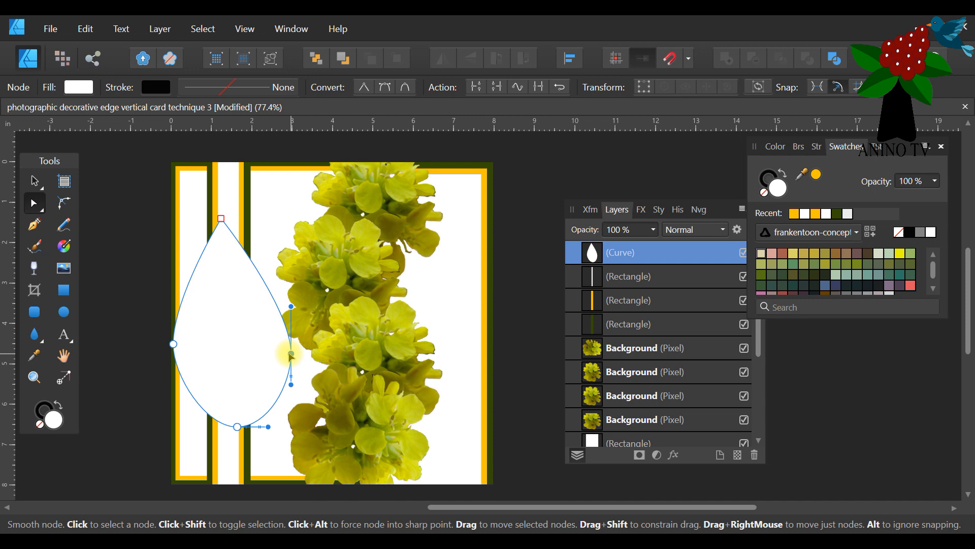
{"action": "left_click_drag", "start_coordinate": [173, 344], "coordinate": [179, 355]}
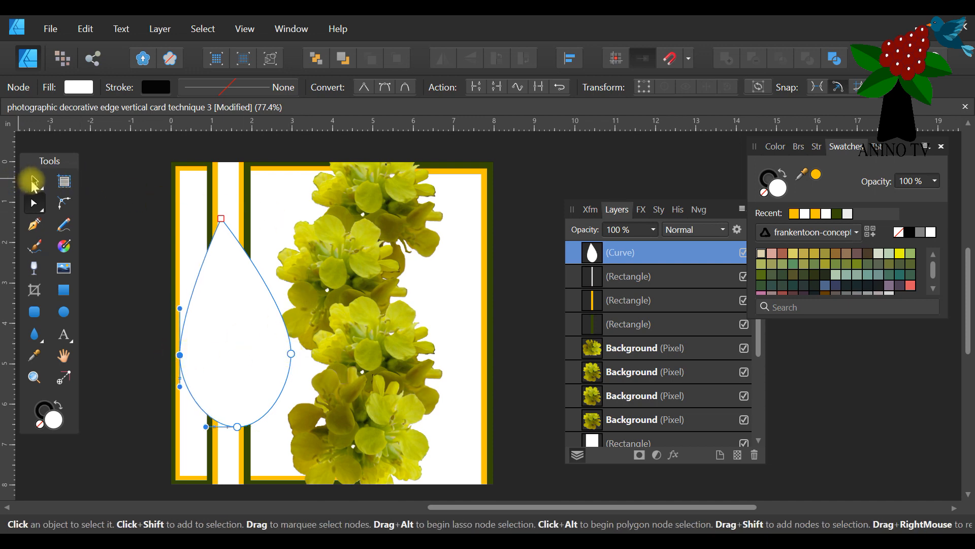
{"action": "left_click", "coordinate": [34, 181]}
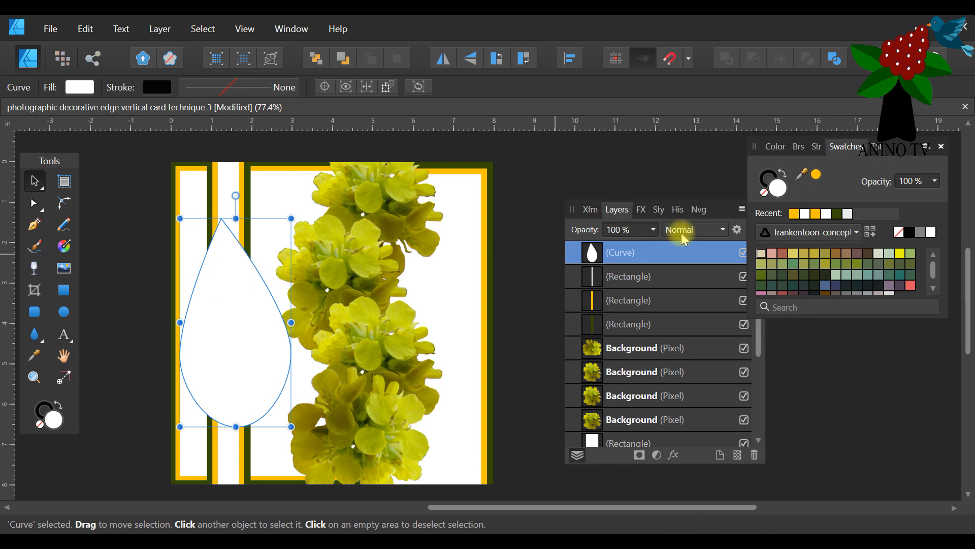
Fill the tear dark green, duplicate it, and make the copy golden yellow and slightly smaller, about 2.6 in wide, around the same centre.
{"action": "left_click", "coordinate": [832, 214]}
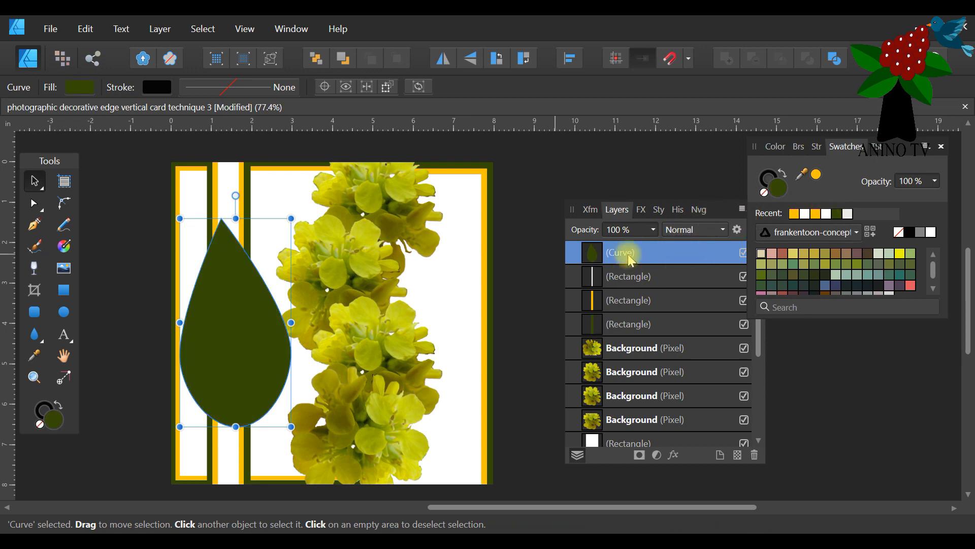
{"action": "right_click", "coordinate": [630, 259]}
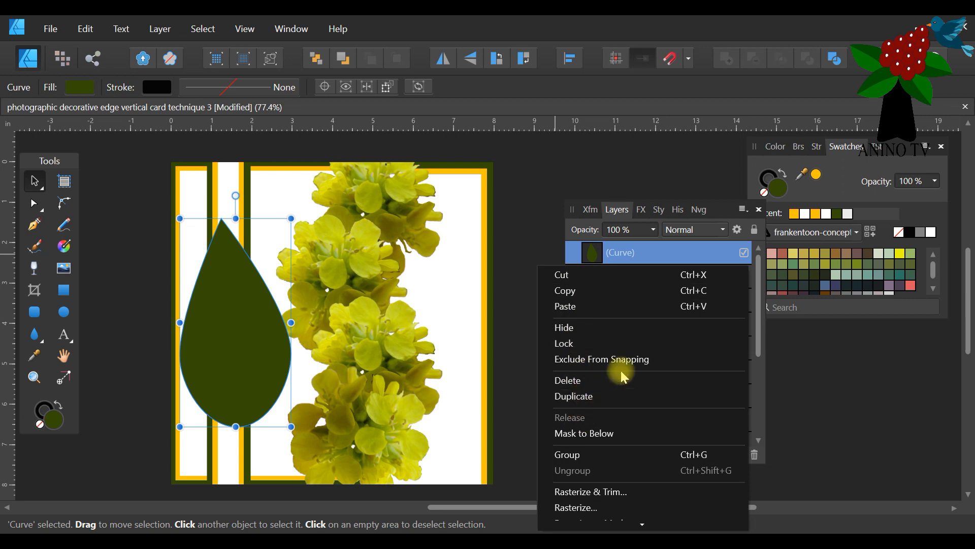
{"action": "left_click", "coordinate": [589, 397]}
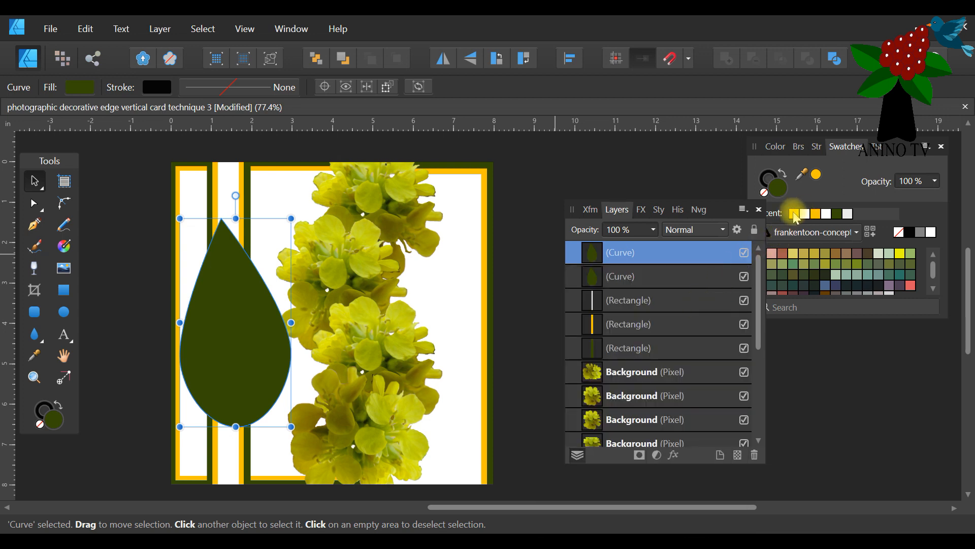
{"action": "left_click", "coordinate": [794, 216]}
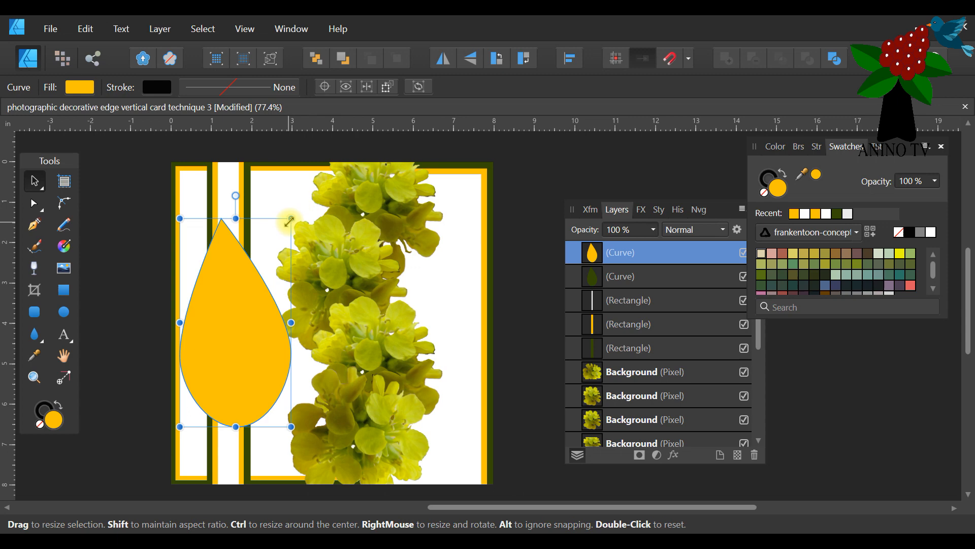
{"action": "left_click_drag", "start_coordinate": [289, 221], "coordinate": [285, 227]}
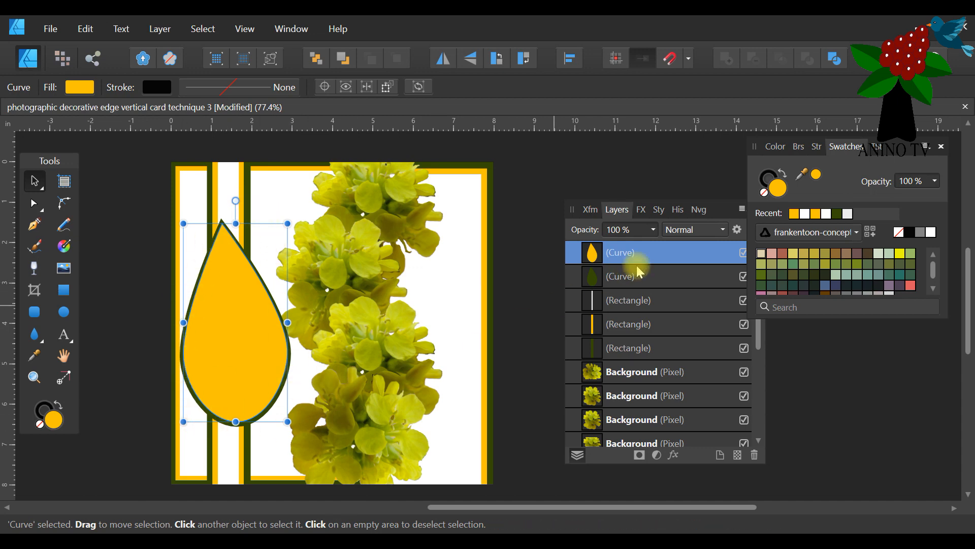
Duplicate the golden-yellow tear as a slightly smaller copy within it, about 2.4 in wide, fill it white and deselect.
{"action": "left_click", "coordinate": [660, 252]}
{"action": "right_click", "coordinate": [659, 253]}
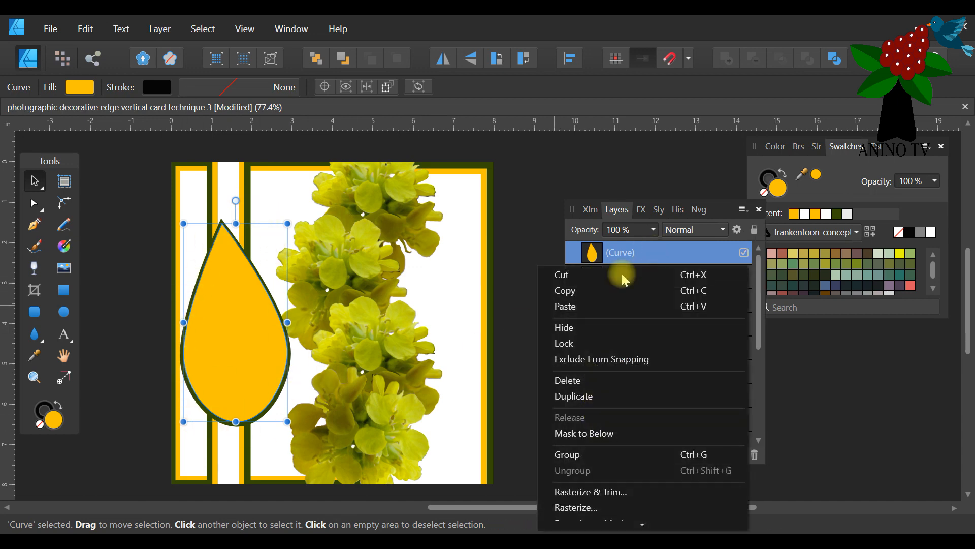
{"action": "left_click", "coordinate": [584, 392]}
{"action": "left_click", "coordinate": [806, 214]}
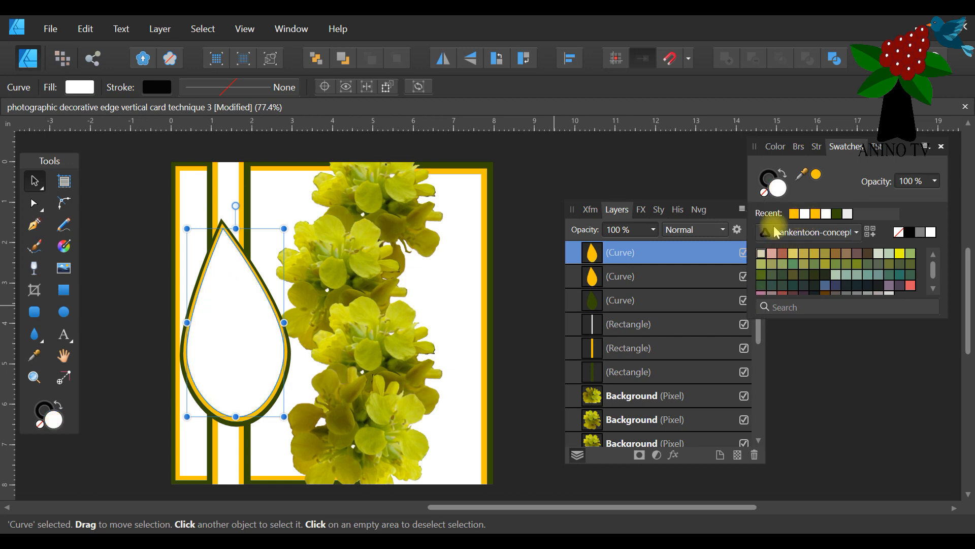
{"action": "left_click", "coordinate": [133, 270]}
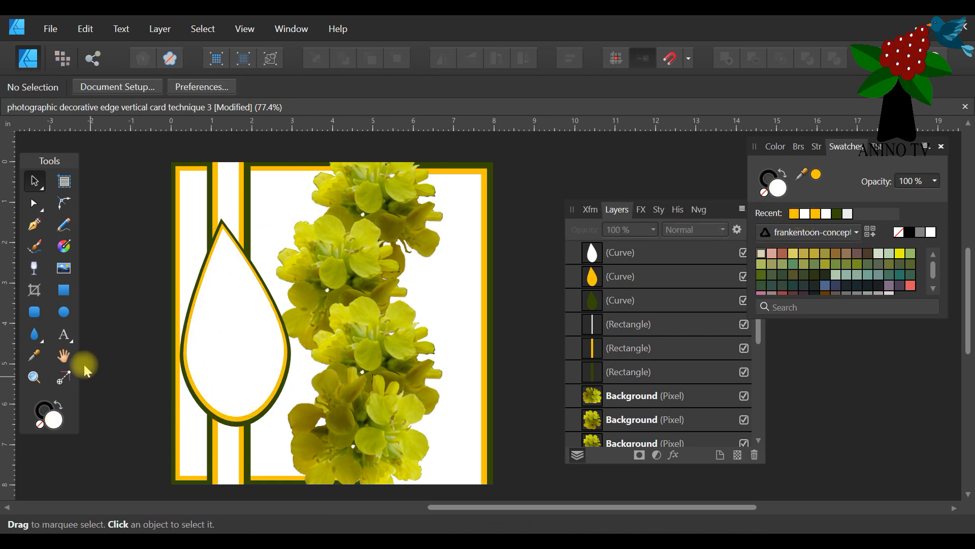
Add the art text "Just for You" on three lines, enlarge it to 62.8 pt and place it within the white tear.
{"action": "left_click", "coordinate": [63, 335]}
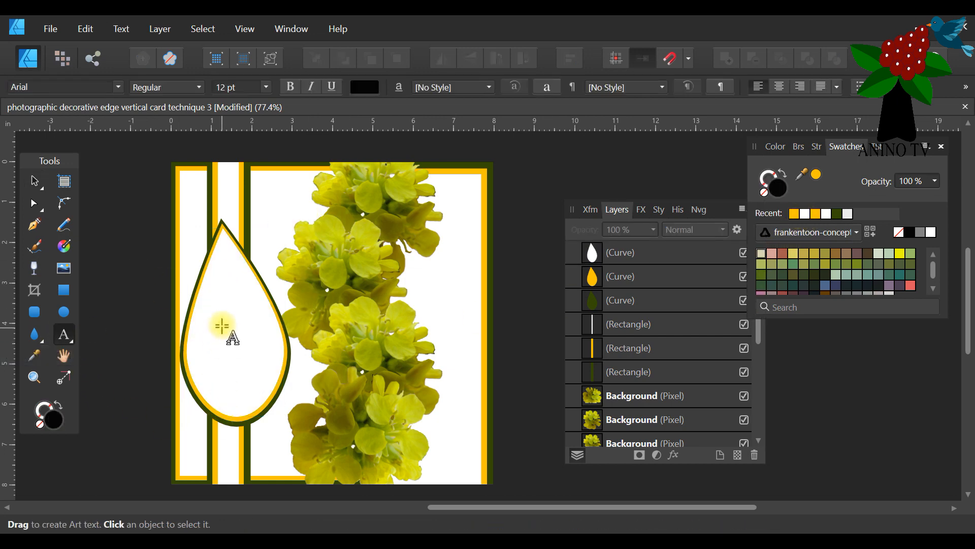
{"action": "left_click", "coordinate": [216, 295]}
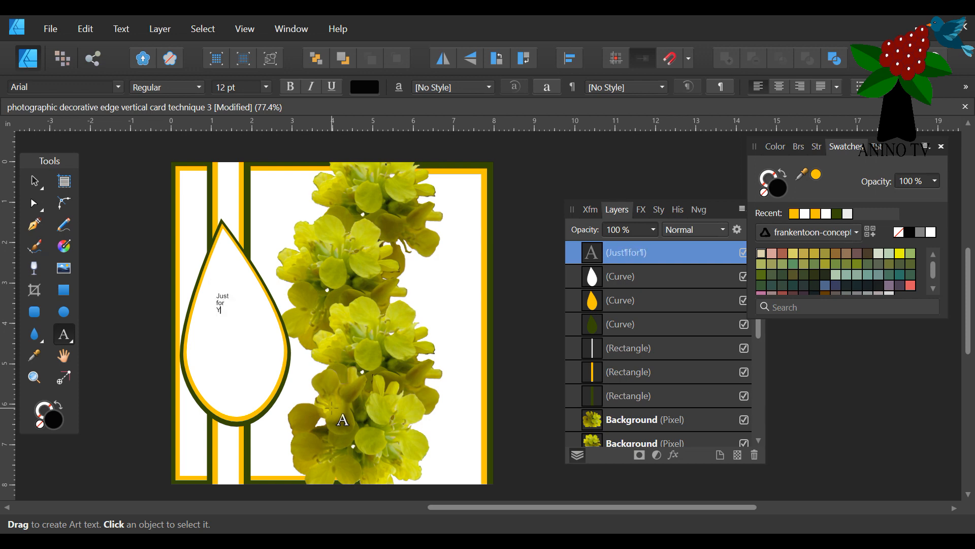
{"action": "key", "text": "Escape"}
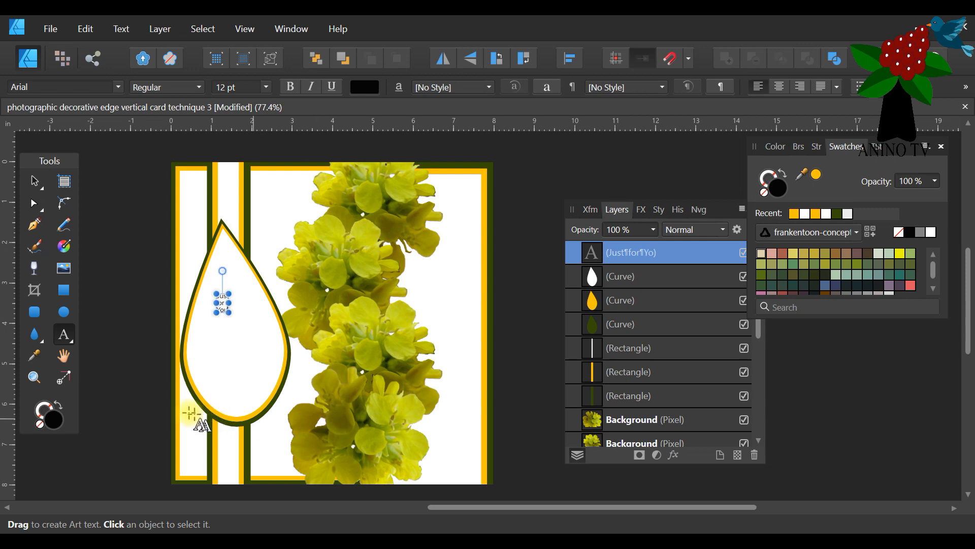
{"action": "left_click_drag", "start_coordinate": [230, 314], "coordinate": [254, 352]}
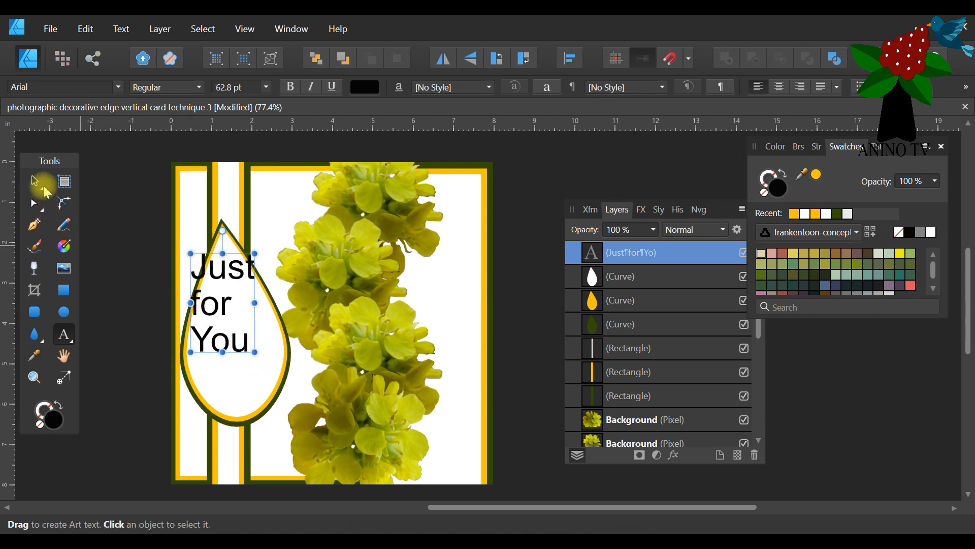
{"action": "left_click", "coordinate": [35, 180]}
{"action": "left_click_drag", "start_coordinate": [227, 311], "coordinate": [235, 350]}
Set the font of the whole "Just for You" text to Apple Boy BTN.
{"action": "double_click", "coordinate": [244, 381]}
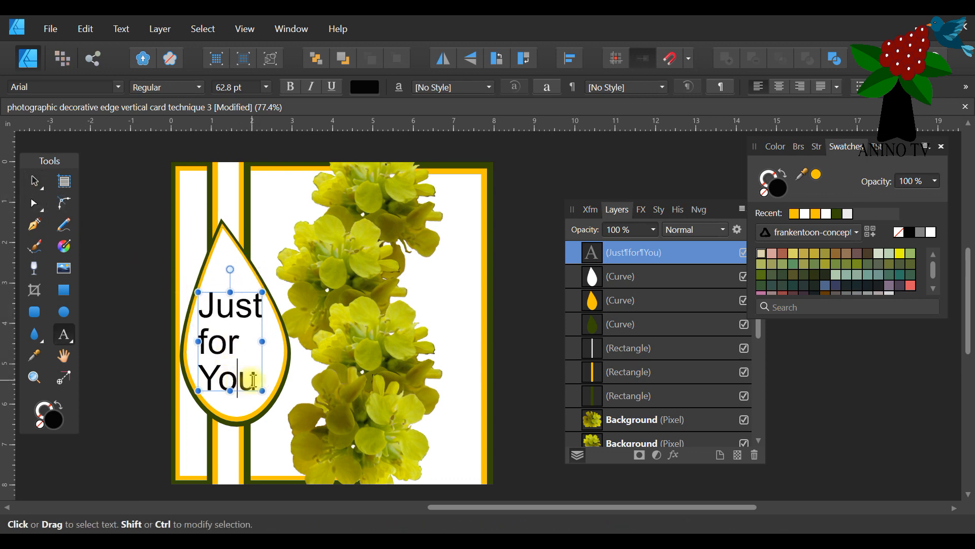
{"action": "key", "text": "ctrl+a"}
{"action": "left_click", "coordinate": [118, 87]}
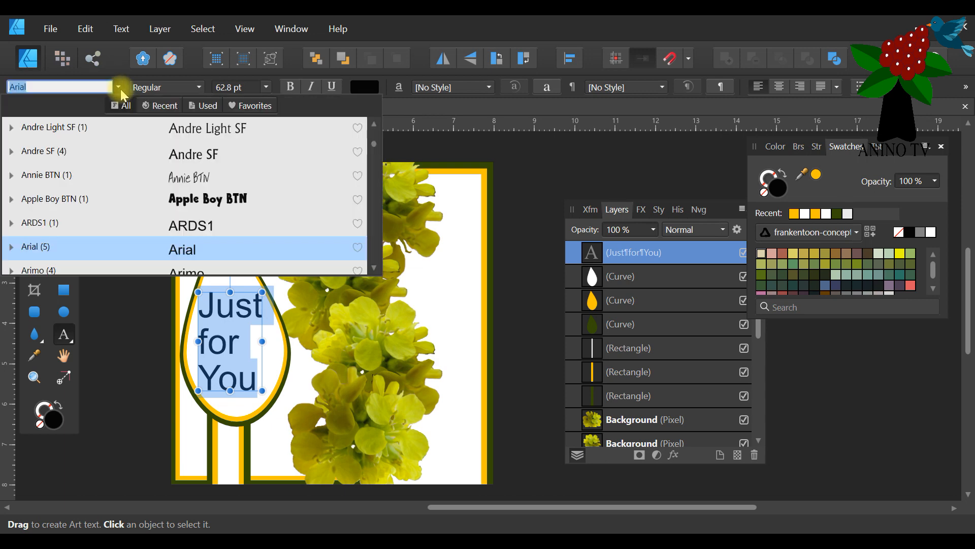
{"action": "left_click", "coordinate": [219, 199]}
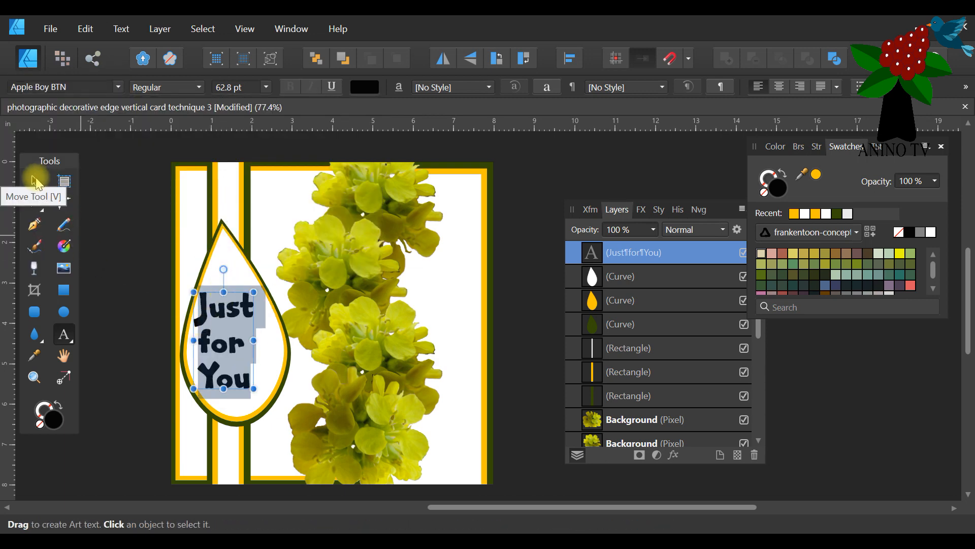
Centre the "Just for You" text in the tear, colour it dark green and deselect.
{"action": "left_click", "coordinate": [37, 182]}
{"action": "left_click_drag", "start_coordinate": [228, 312], "coordinate": [234, 319]}
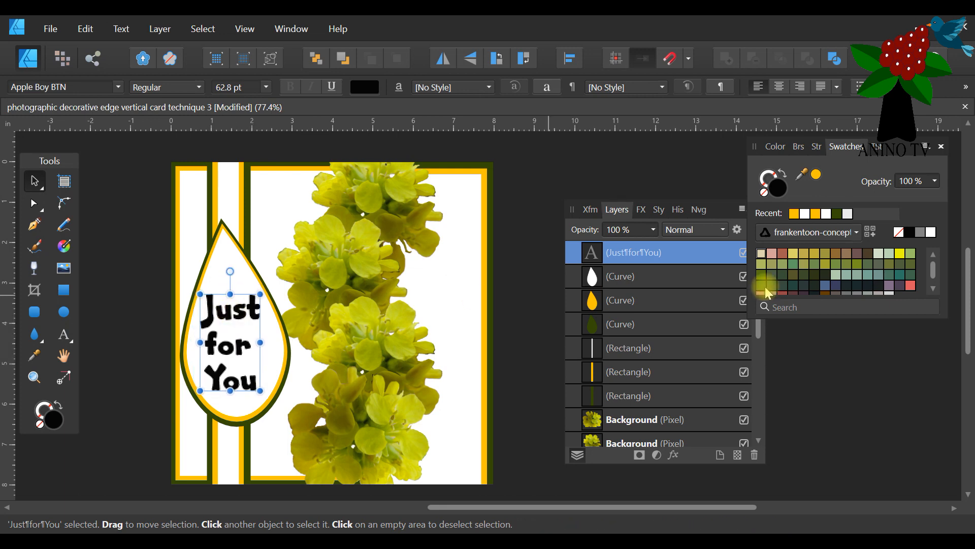
{"action": "left_click", "coordinate": [838, 214]}
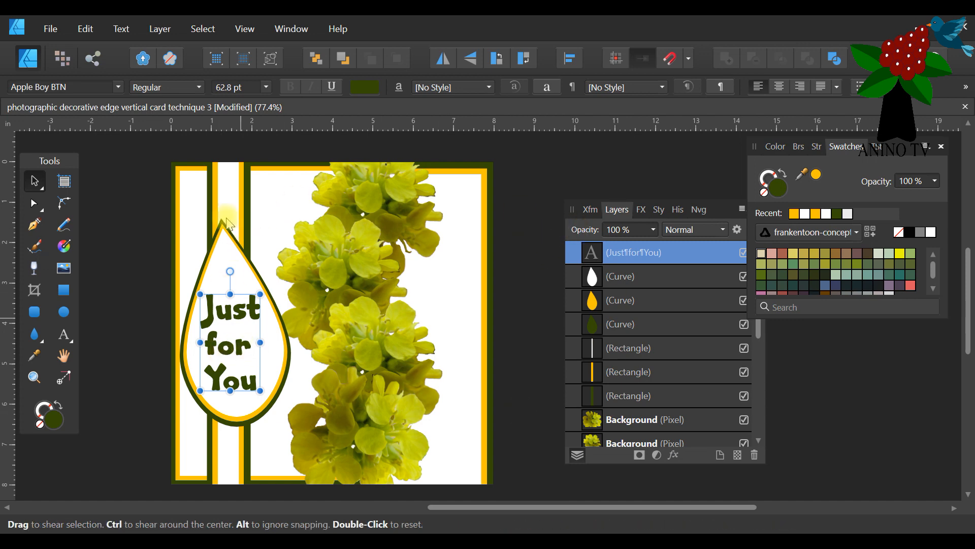
{"action": "left_click_drag", "start_coordinate": [210, 319], "coordinate": [209, 317]}
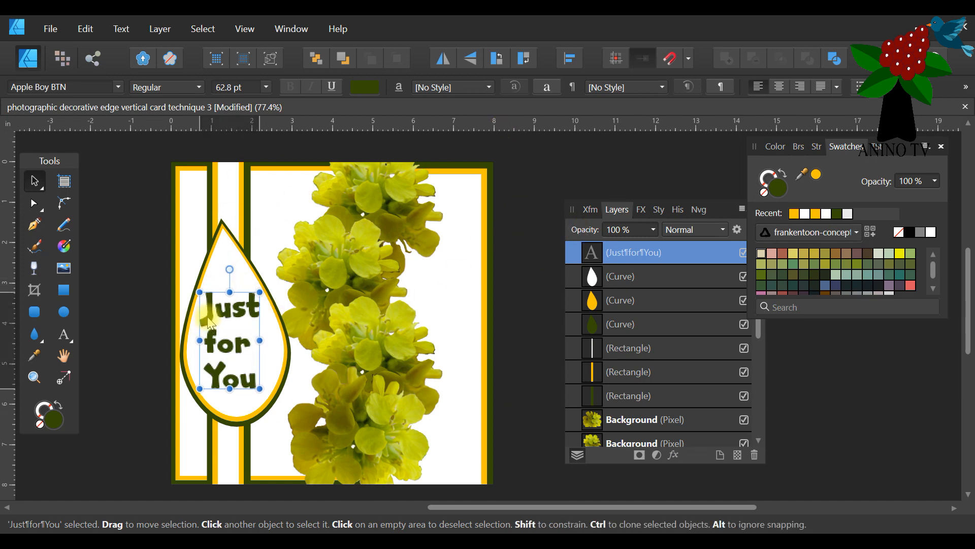
{"action": "left_click", "coordinate": [151, 230]}
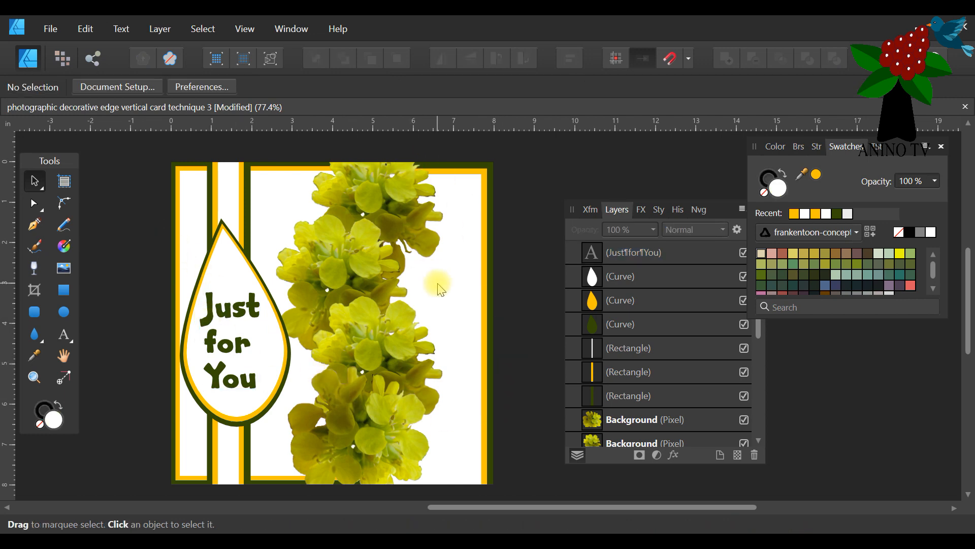
Fill the white panel behind the tear label dark green and the golden-yellow border panel around it white.
{"action": "left_click", "coordinate": [277, 198]}
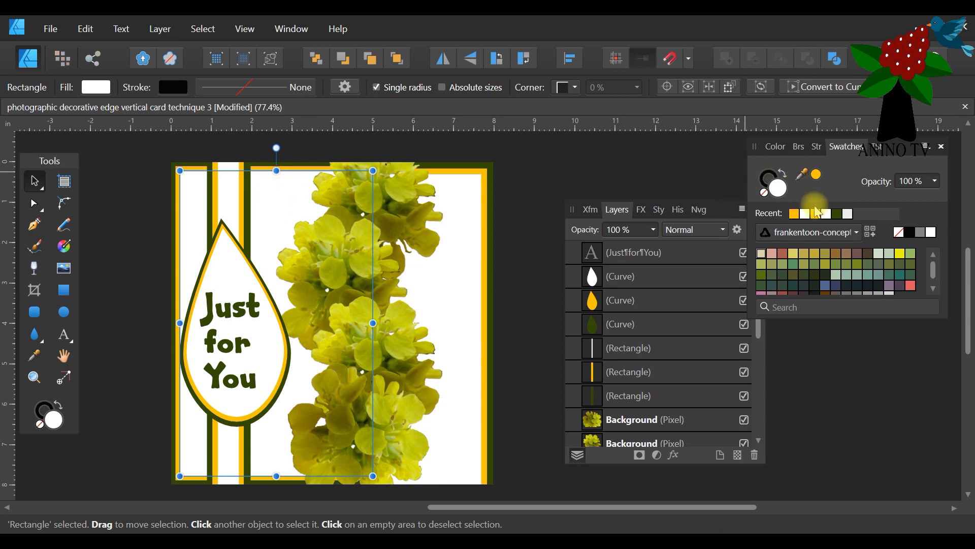
{"action": "left_click", "coordinate": [837, 215]}
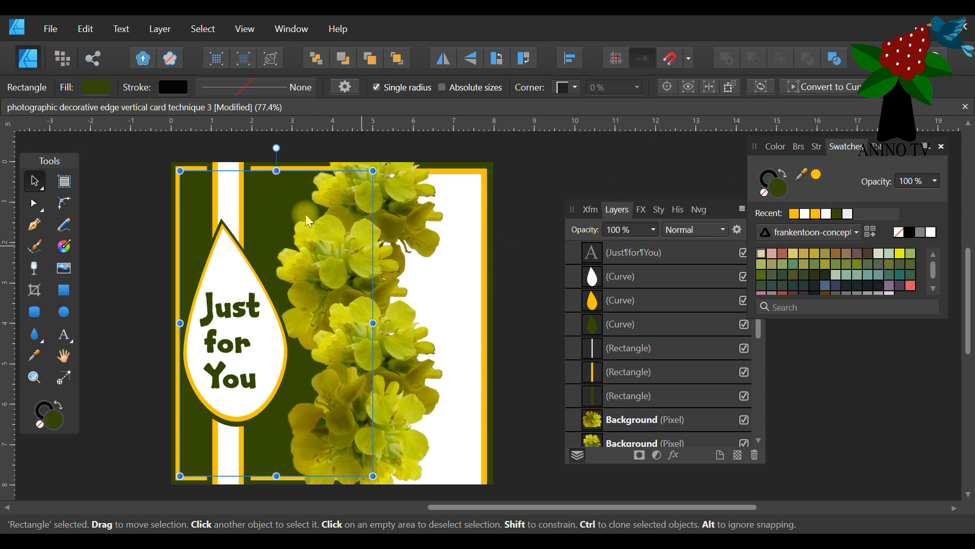
{"action": "left_click", "coordinate": [257, 166]}
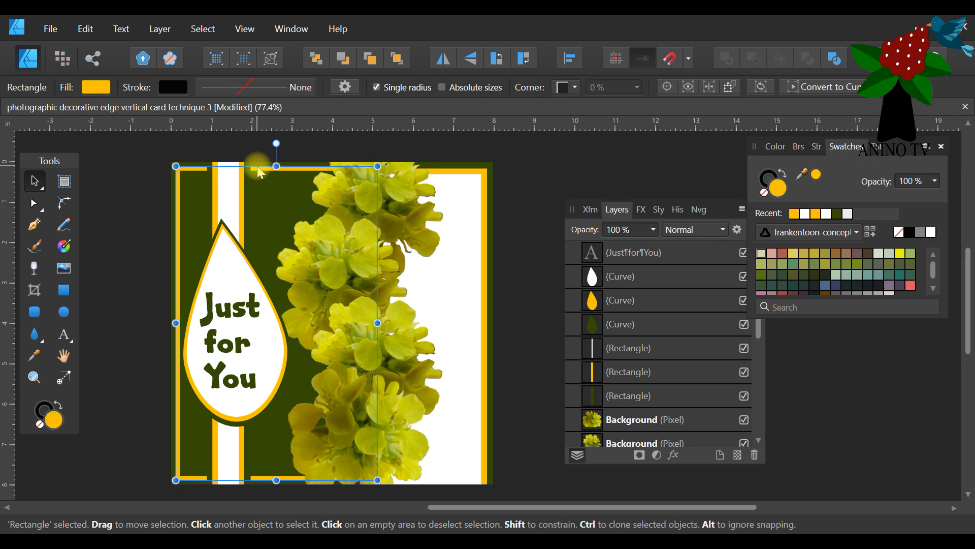
{"action": "left_click", "coordinate": [826, 214]}
{"action": "left_click", "coordinate": [612, 176]}
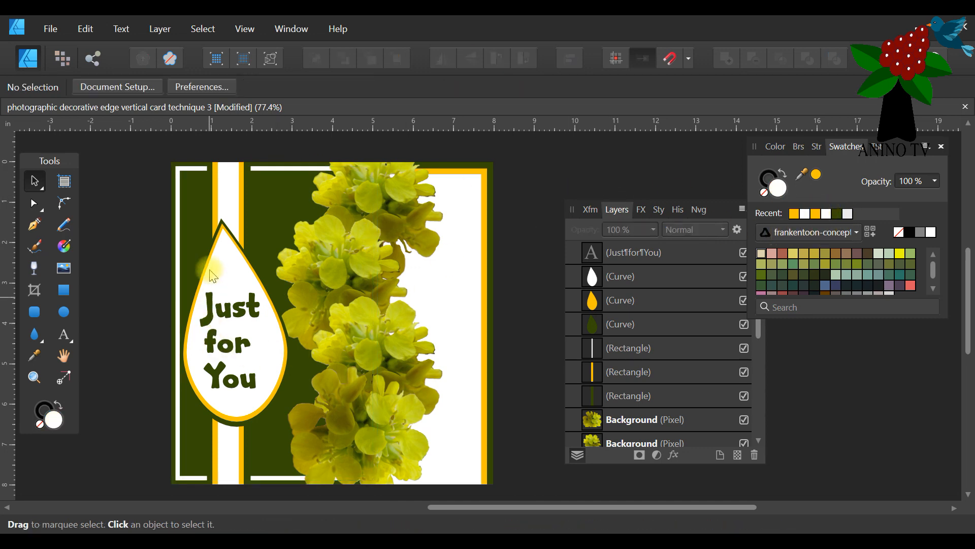
Recolour the tear label's borders, filling the outermost tear white and the golden-yellow middle tear dark green.
{"action": "left_click", "coordinate": [222, 224]}
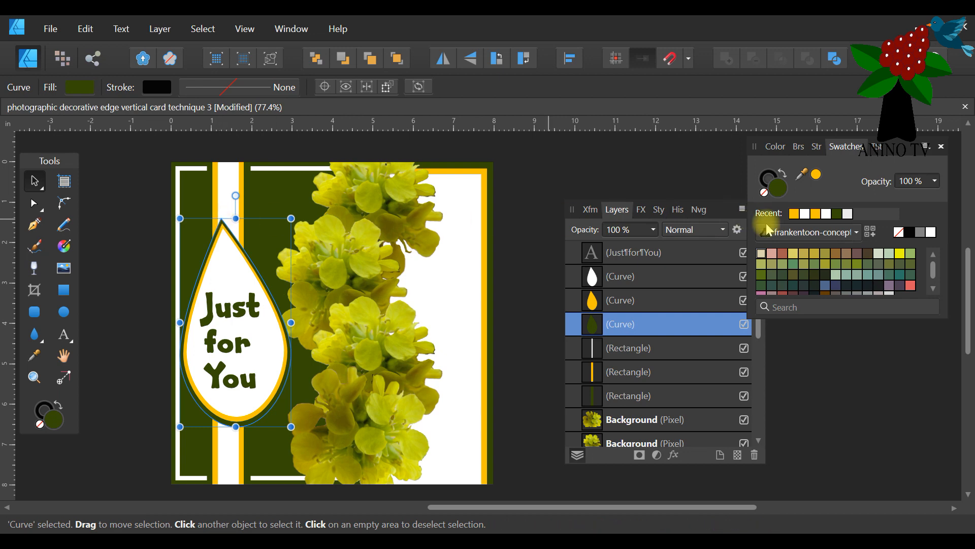
{"action": "left_click", "coordinate": [809, 217]}
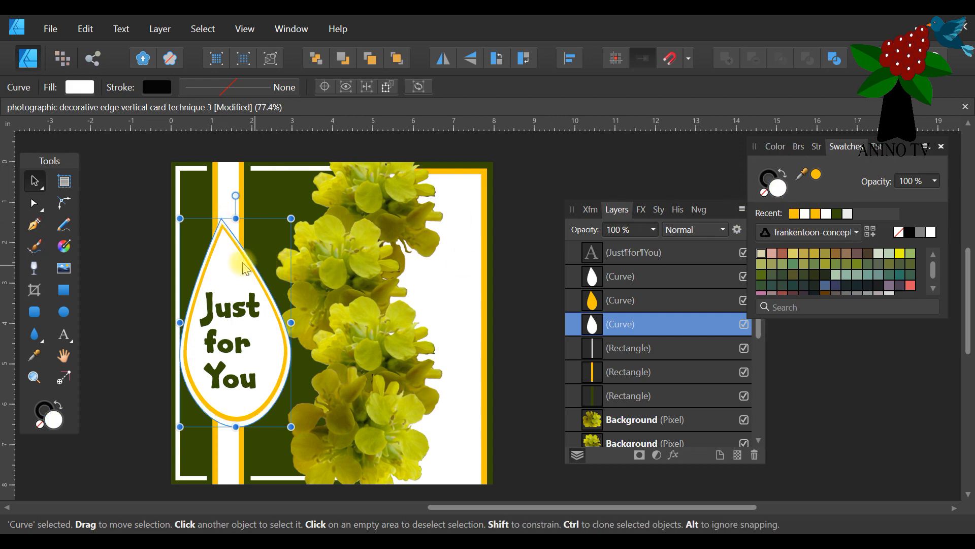
{"action": "left_click", "coordinate": [223, 229]}
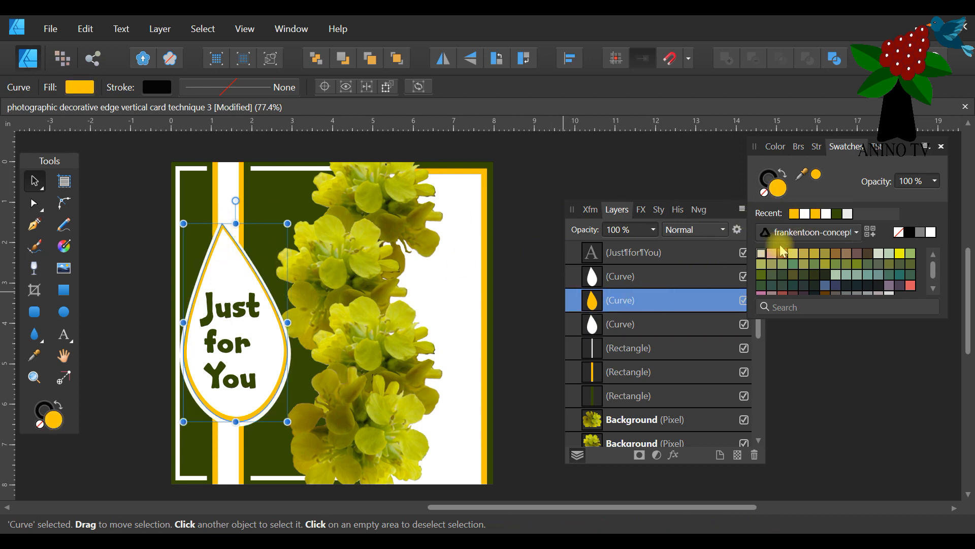
{"action": "left_click", "coordinate": [839, 216]}
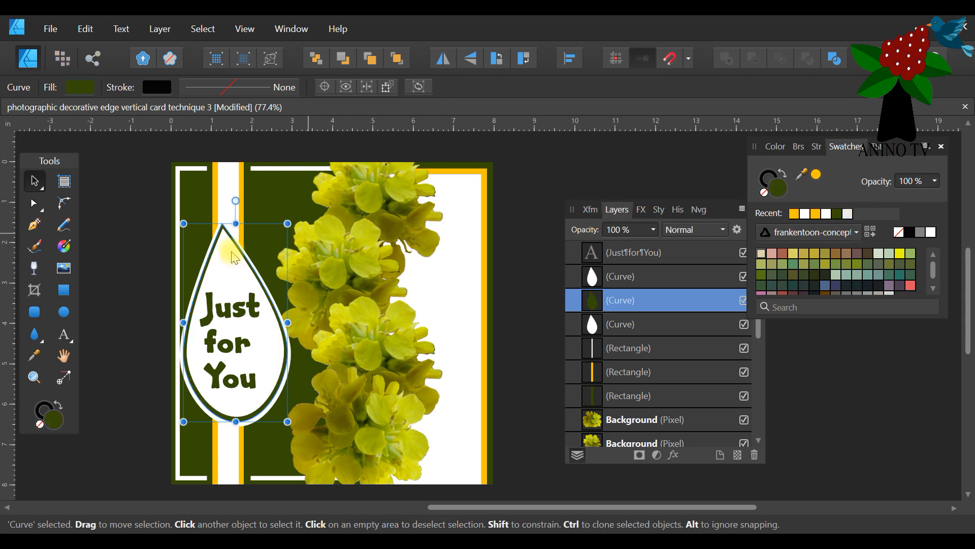
Try a golden-yellow fill on the innermost tear behind the text and undo it.
{"action": "left_click", "coordinate": [222, 263]}
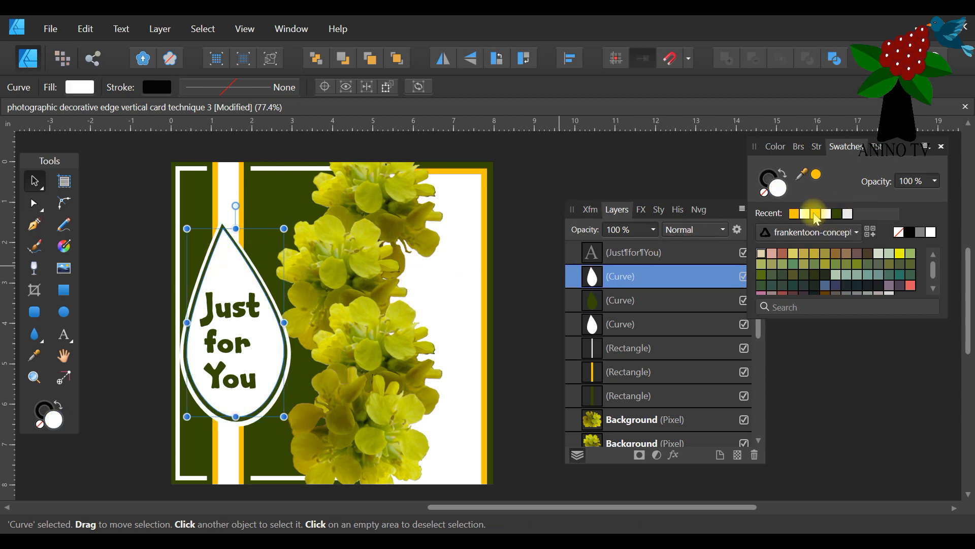
{"action": "left_click", "coordinate": [795, 215]}
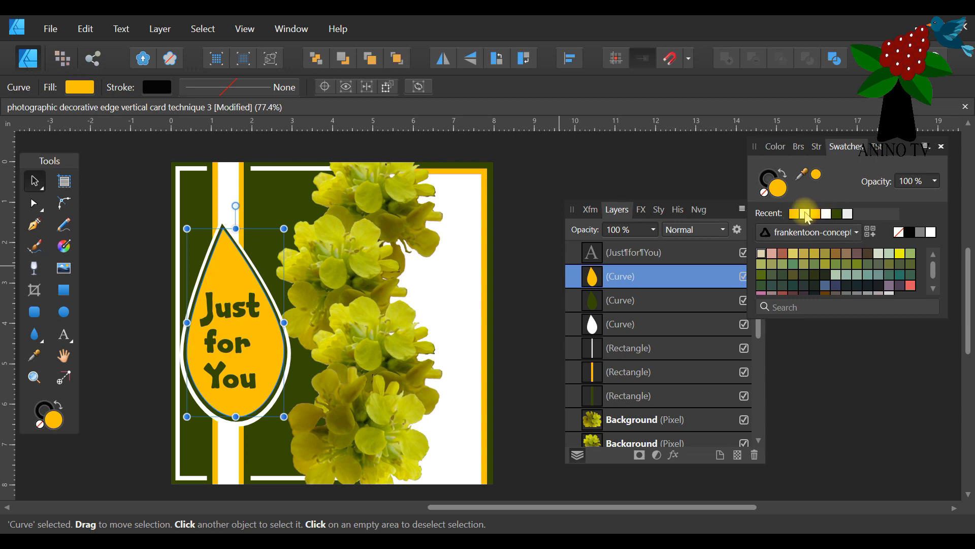
{"action": "key", "text": "ctrl+z"}
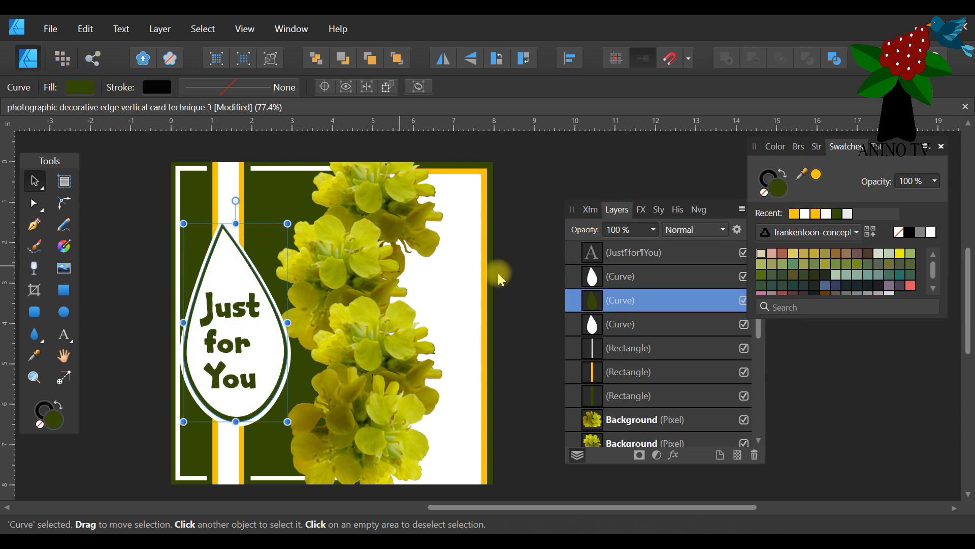
Fill both the middle and the outermost tear borders of the label golden-yellow.
{"action": "left_click", "coordinate": [794, 214]}
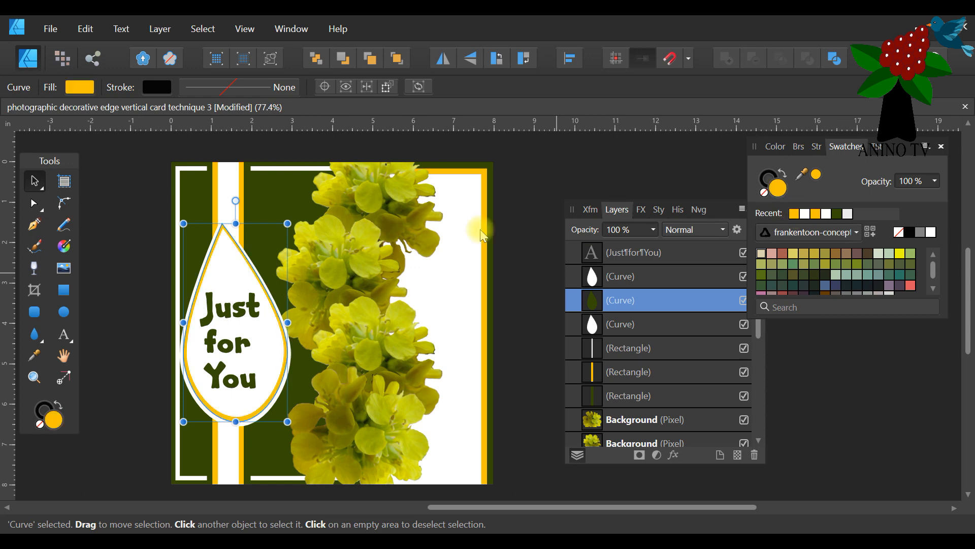
{"action": "scroll", "coordinate": [223, 232], "scroll_direction": "down", "scroll_amount": 1}
{"action": "left_click", "coordinate": [224, 201]}
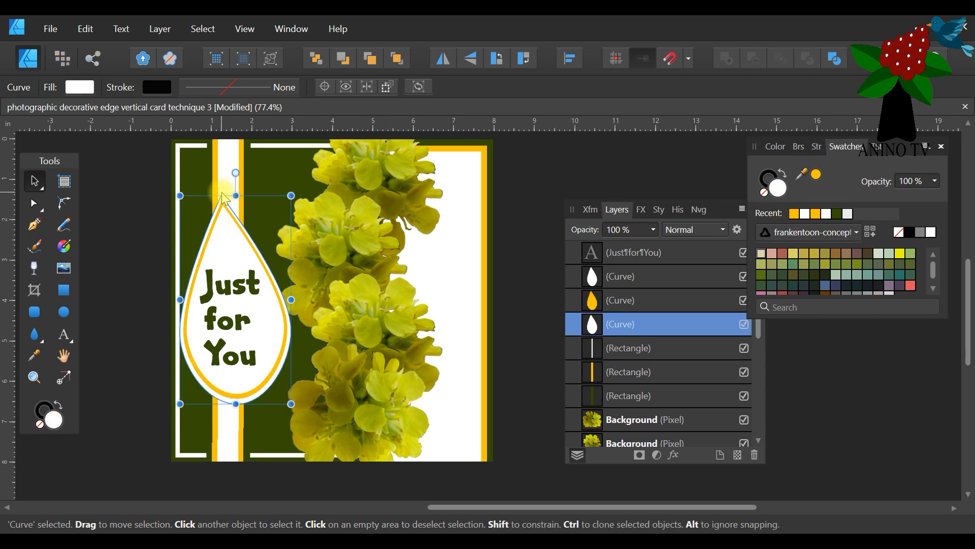
{"action": "left_click", "coordinate": [793, 213]}
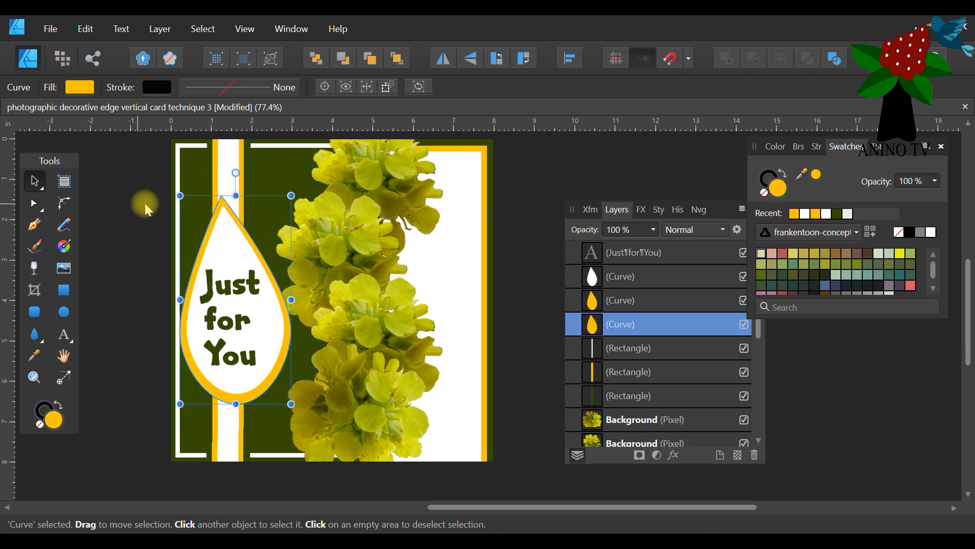
Refill the middle tear border dark green and deselect it.
{"action": "left_click", "coordinate": [226, 207]}
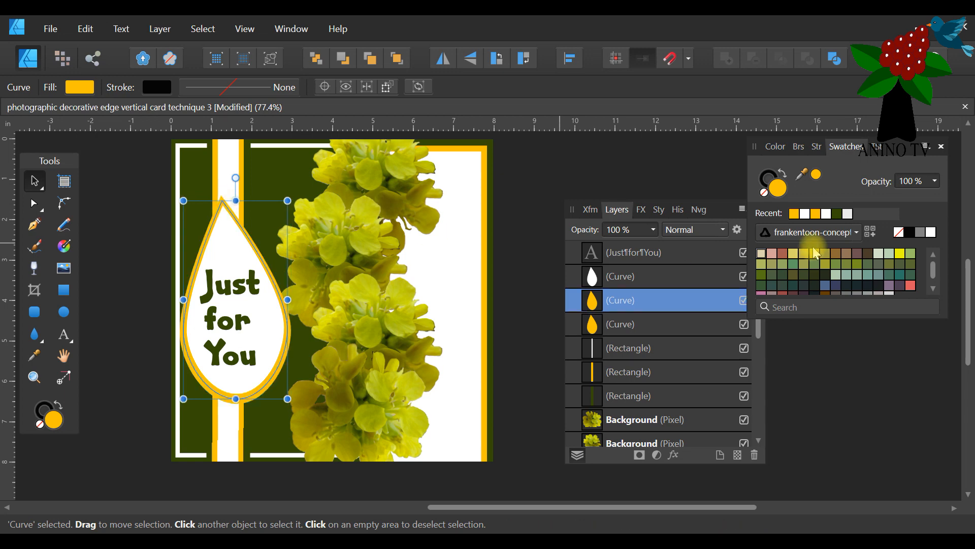
{"action": "left_click", "coordinate": [836, 213]}
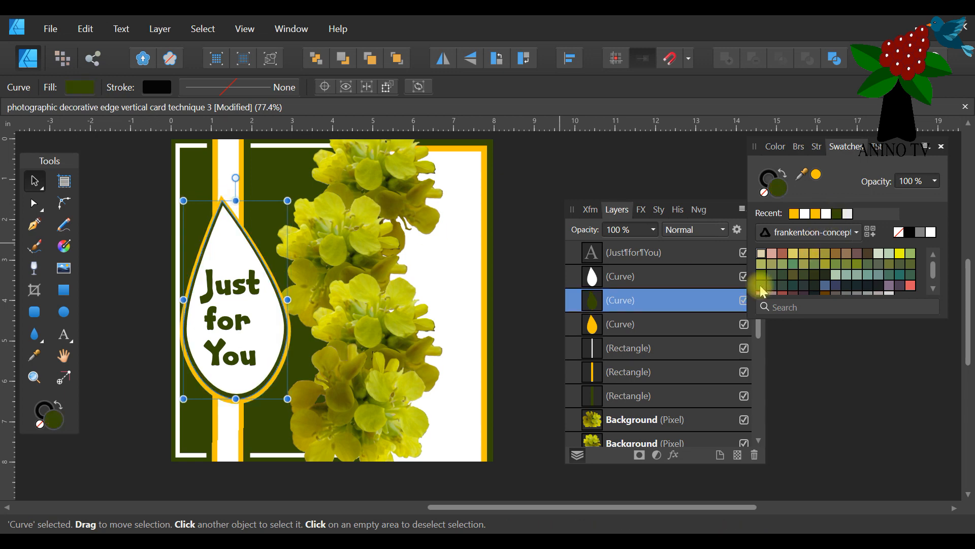
{"action": "left_click", "coordinate": [525, 181]}
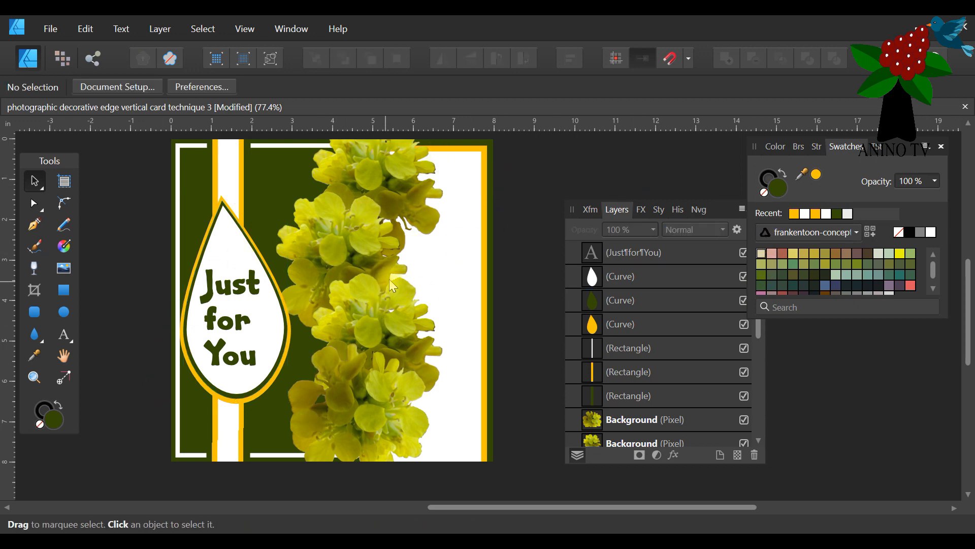
{"action": "scroll", "coordinate": [386, 282], "scroll_direction": "up", "scroll_amount": 1}
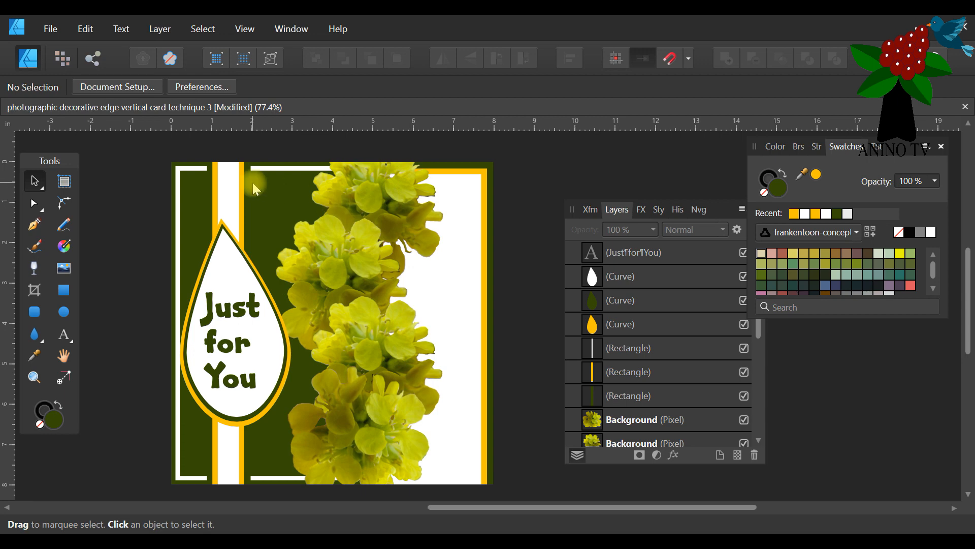
Fill the outermost dark green panel, behind the white border panel on the card's label side, golden-yellow.
{"action": "left_click", "coordinate": [187, 185]}
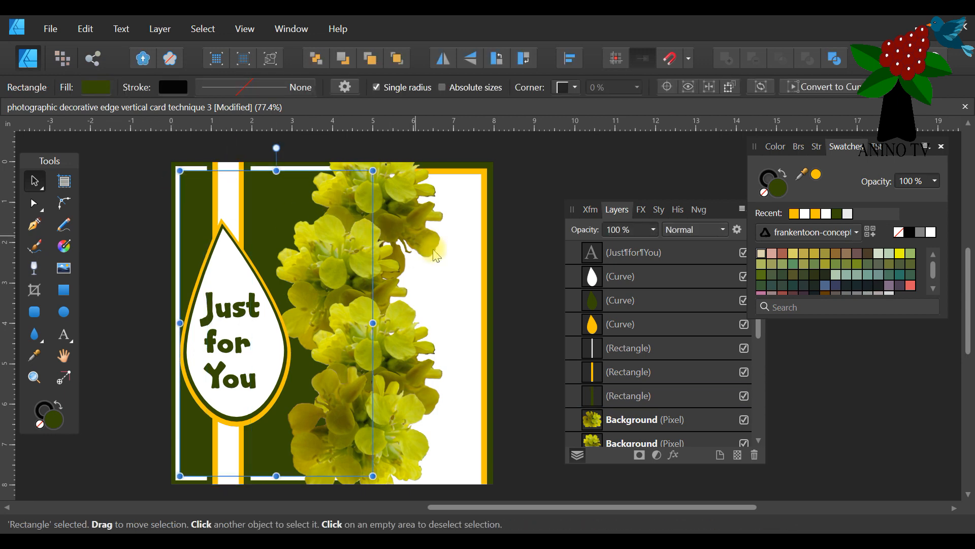
{"action": "left_click", "coordinate": [172, 161]}
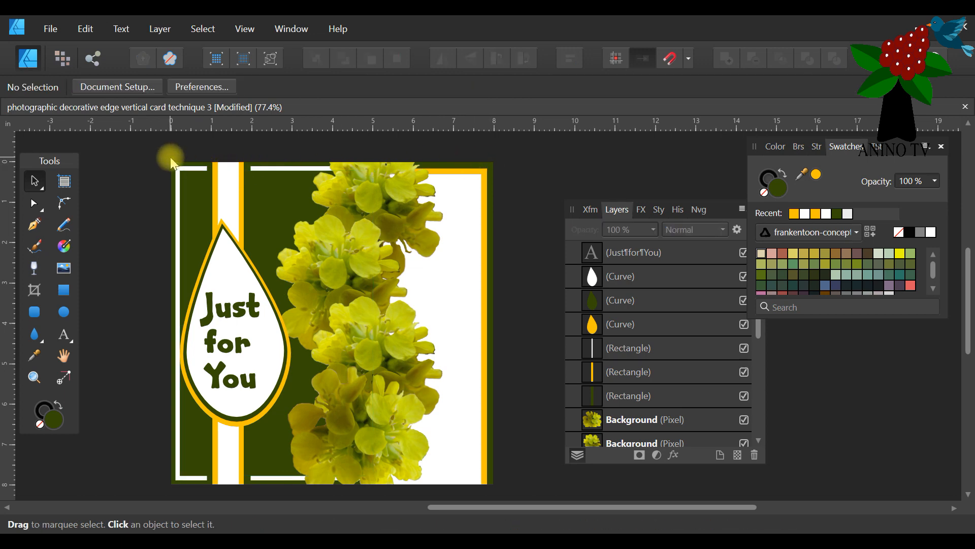
{"action": "left_click", "coordinate": [172, 162]}
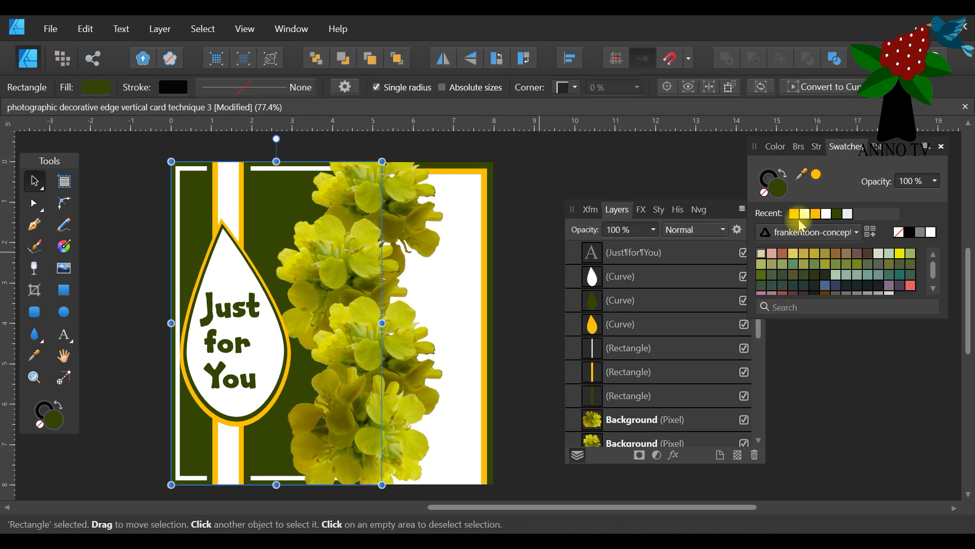
{"action": "left_click", "coordinate": [801, 216]}
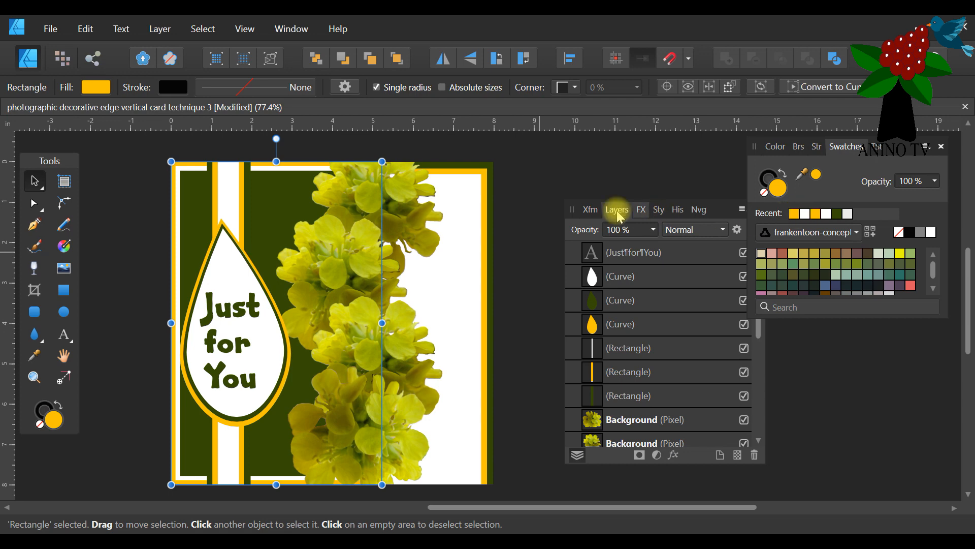
Fill the widest, rearmost strip of the vertical band white.
{"action": "left_click", "coordinate": [282, 197]}
{"action": "left_click", "coordinate": [247, 168]}
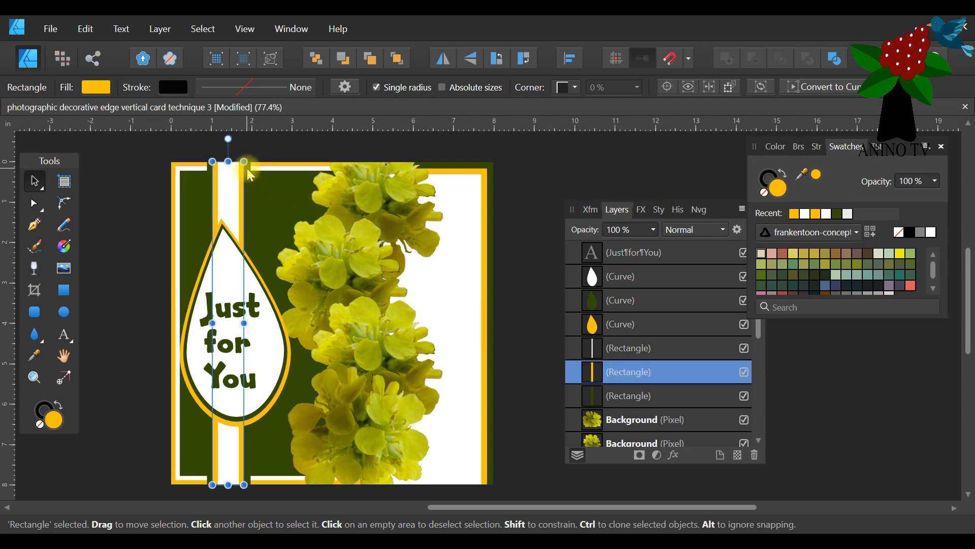
{"action": "left_click", "coordinate": [250, 179]}
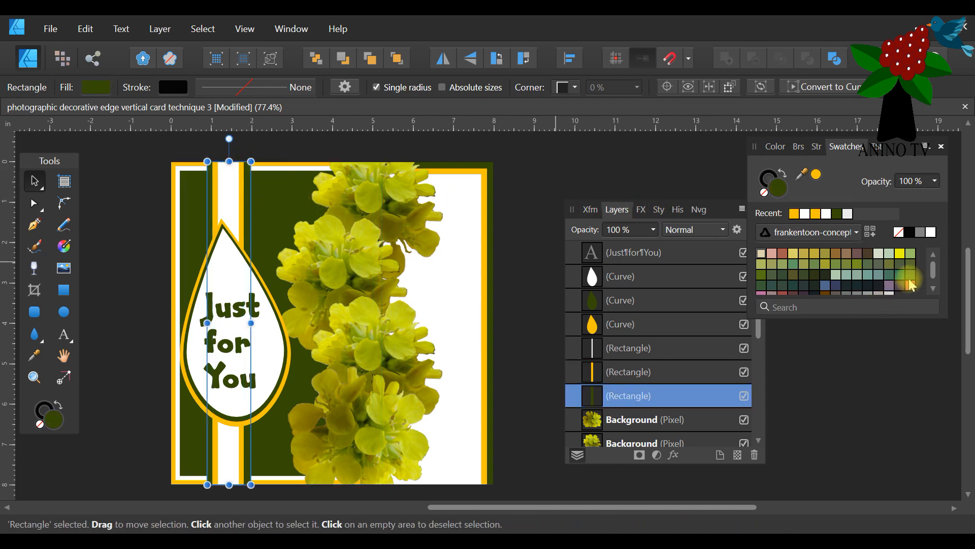
{"action": "left_click", "coordinate": [805, 214]}
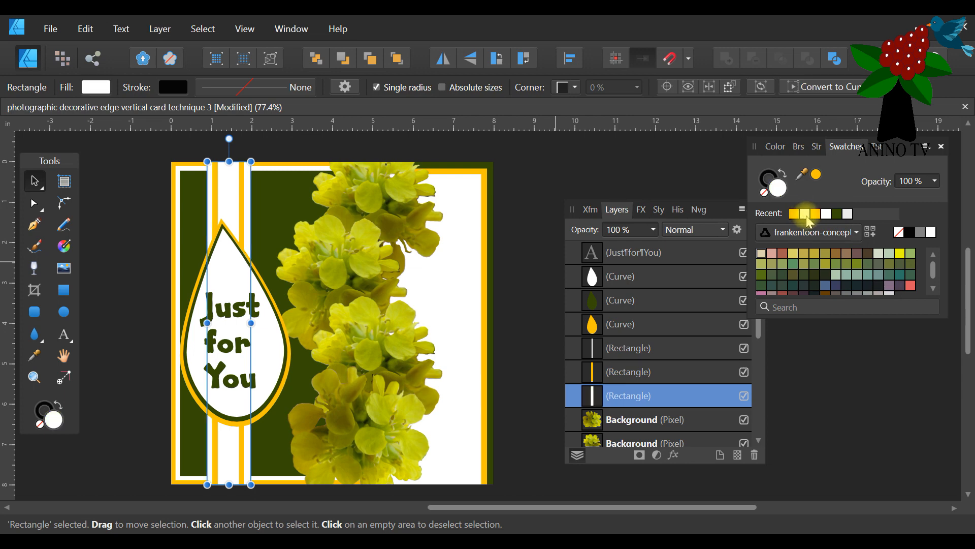
Fill the narrow centre strip of the vertical band dark green and shift its hue to 97.
{"action": "left_click", "coordinate": [249, 195]}
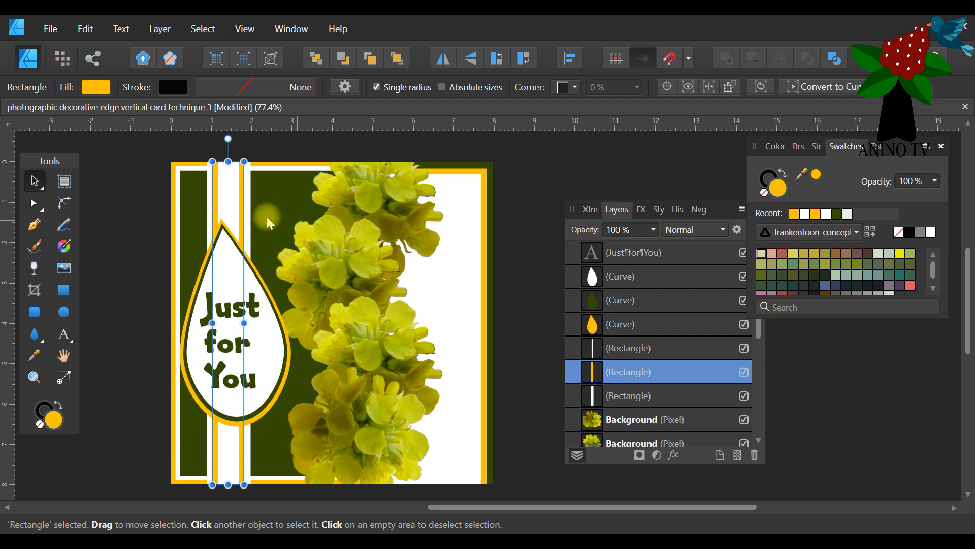
{"action": "left_click", "coordinate": [235, 216]}
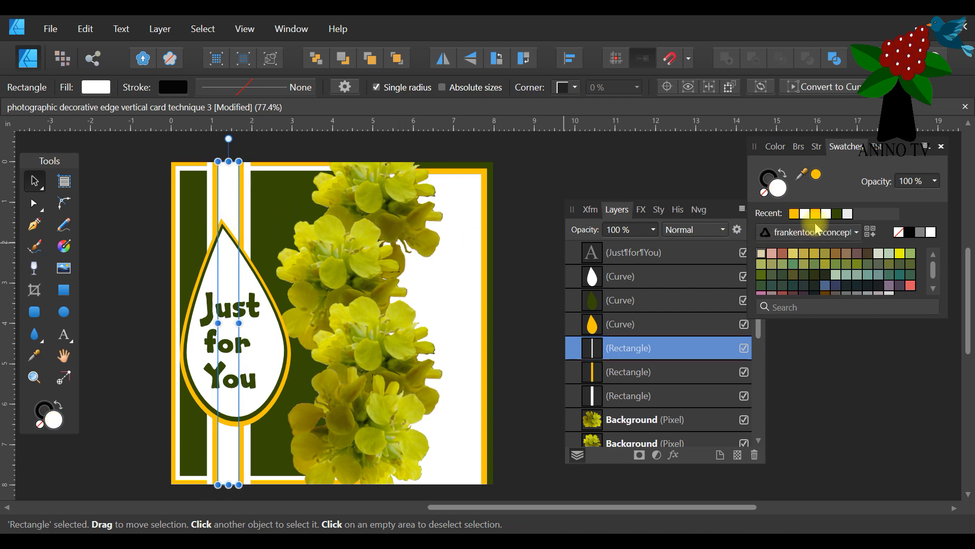
{"action": "left_click", "coordinate": [835, 214]}
{"action": "left_click", "coordinate": [776, 147]}
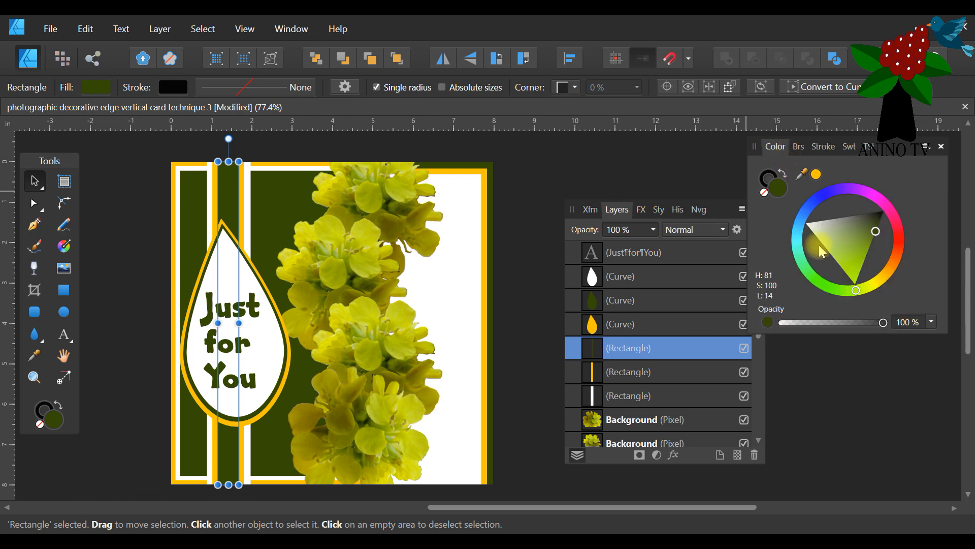
{"action": "left_click_drag", "start_coordinate": [856, 290], "coordinate": [842, 292]}
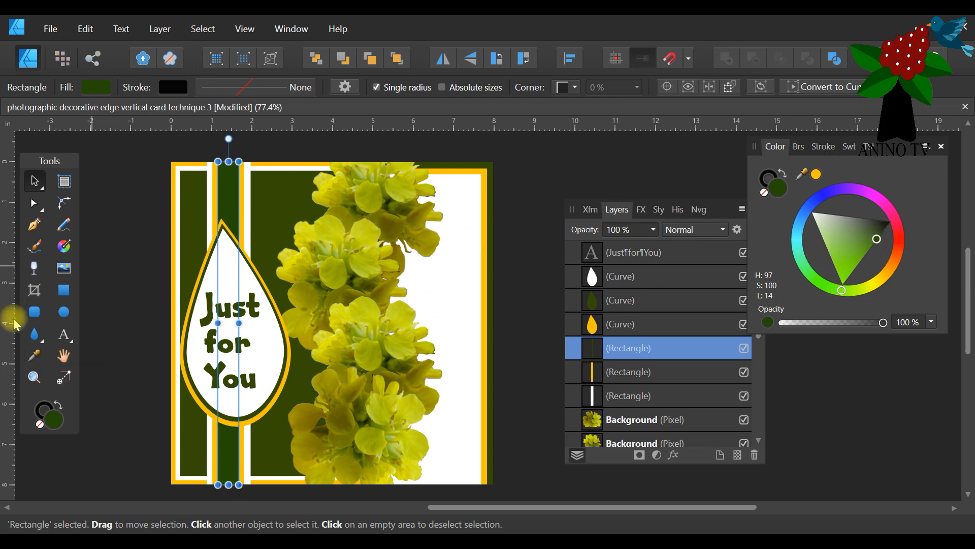
Try olive and dark green shades sampled from the flower column as the fill of the band's centre strip.
{"action": "left_click", "coordinate": [35, 355]}
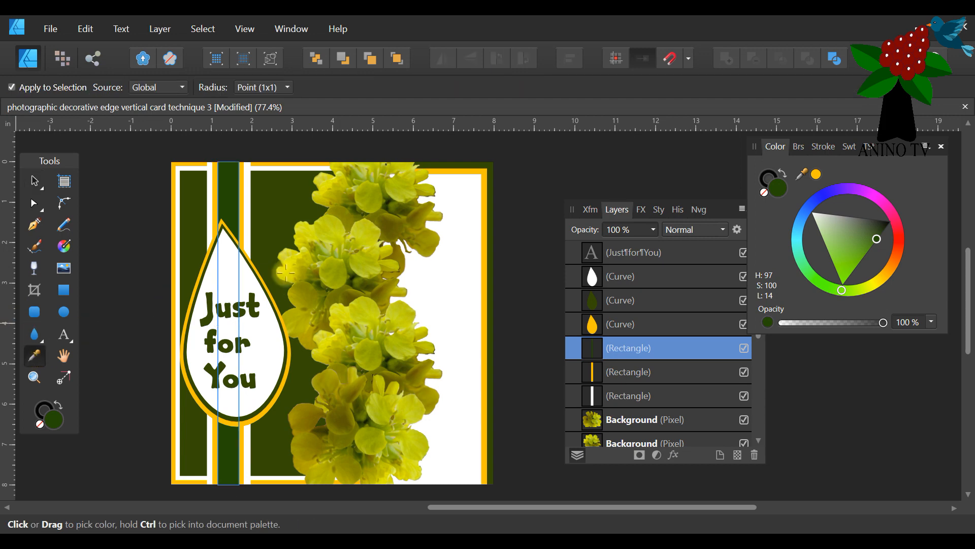
{"action": "left_click", "coordinate": [351, 197]}
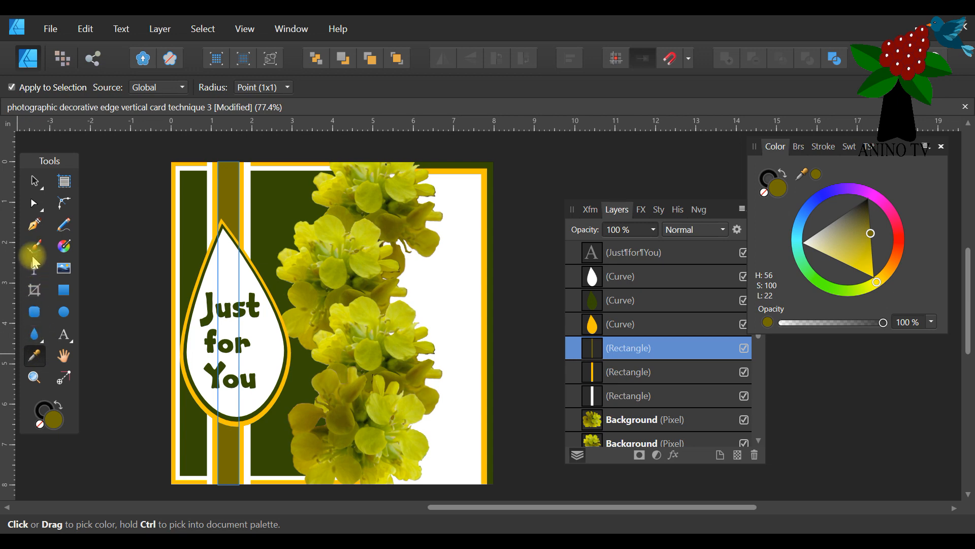
{"action": "left_click", "coordinate": [34, 377]}
{"action": "left_click", "coordinate": [333, 269]}
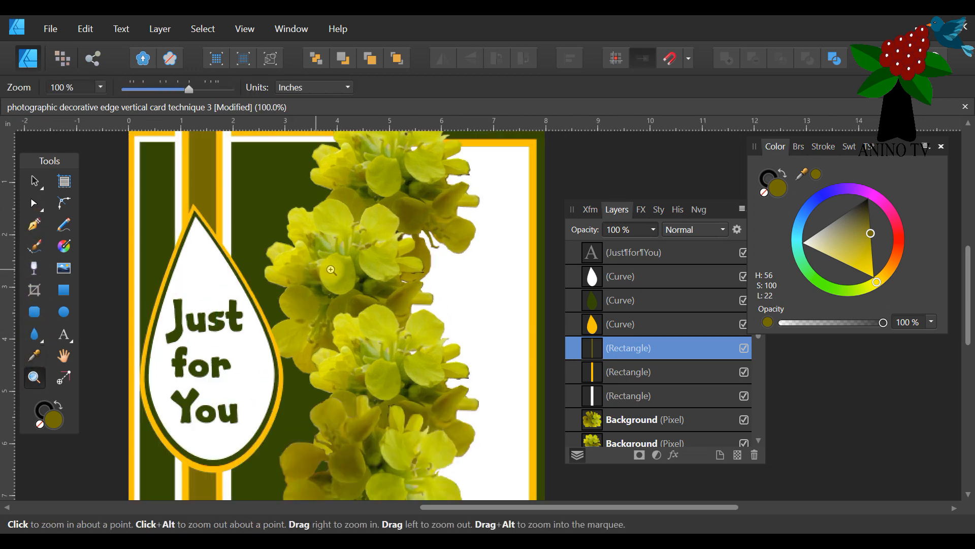
{"action": "left_click", "coordinate": [339, 270]}
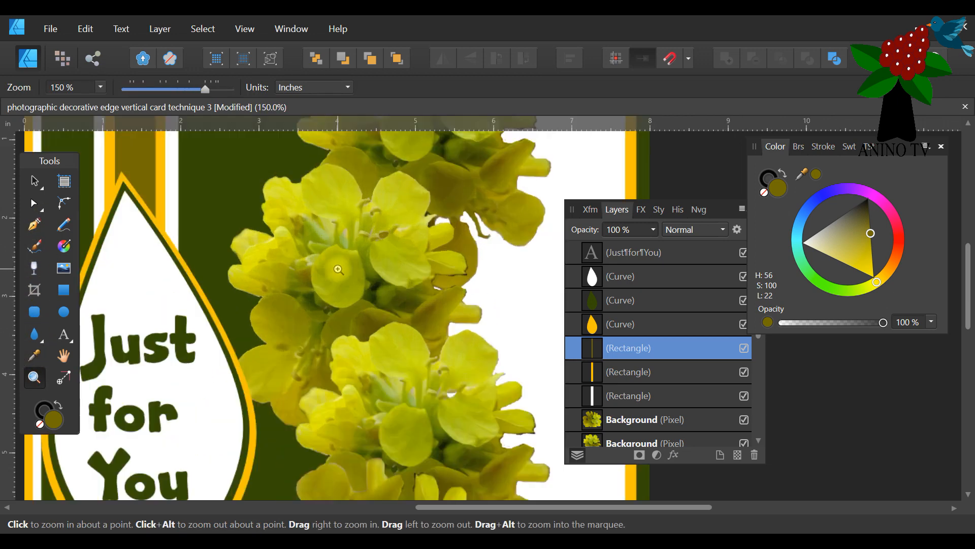
{"action": "left_click", "coordinate": [34, 355]}
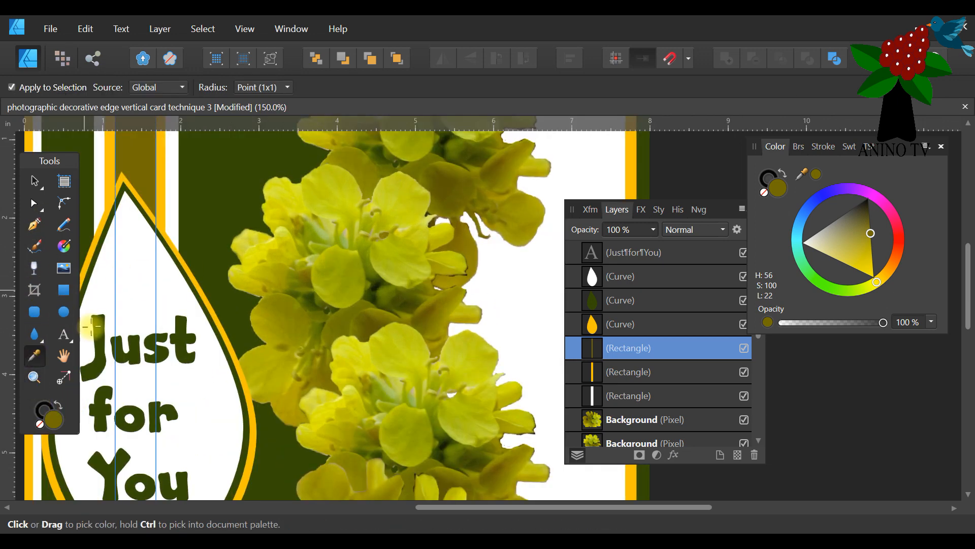
{"action": "left_click", "coordinate": [317, 235]}
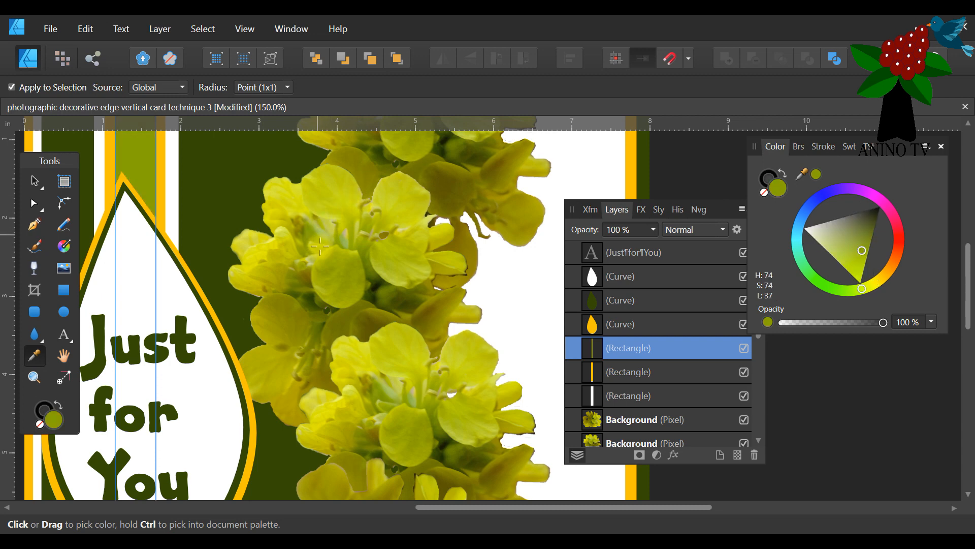
{"action": "left_click", "coordinate": [293, 281]}
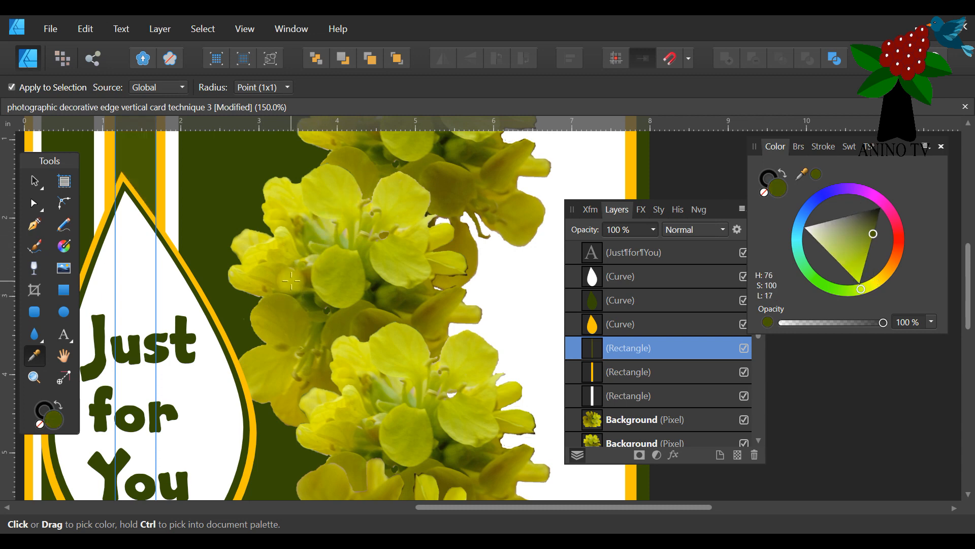
{"action": "left_click_drag", "start_coordinate": [291, 280], "coordinate": [311, 293]}
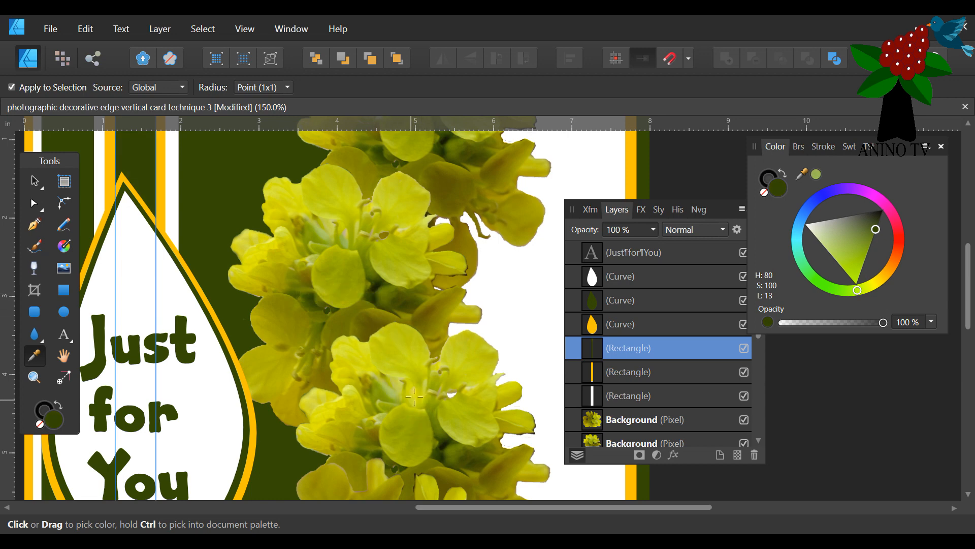
Fill the band's centre strip with a light yellow-green sampled from the lowest flower and return to the Move tool.
{"action": "left_click", "coordinate": [442, 336]}
{"action": "scroll", "coordinate": [441, 329], "scroll_direction": "down", "scroll_amount": 6}
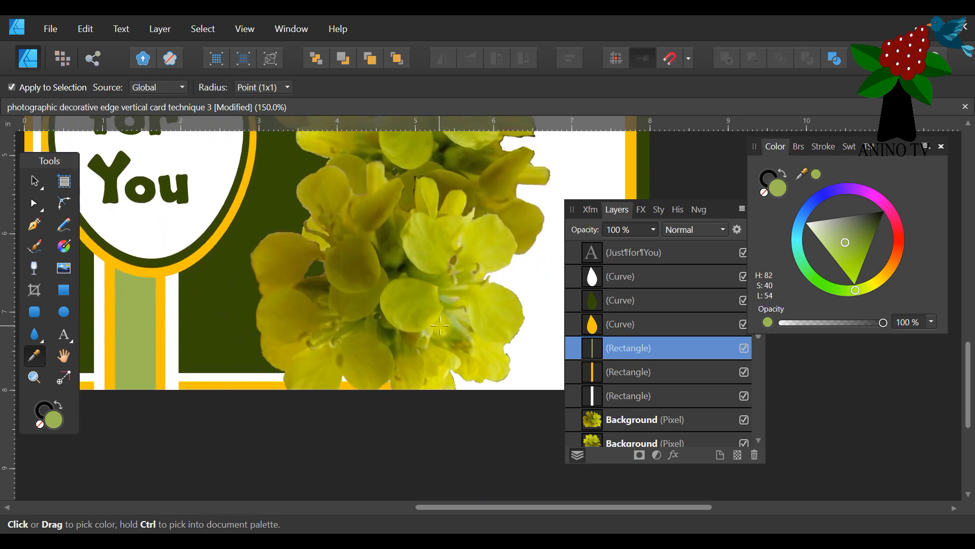
{"action": "left_click", "coordinate": [438, 329]}
{"action": "scroll", "coordinate": [415, 332], "scroll_direction": "up", "scroll_amount": 1}
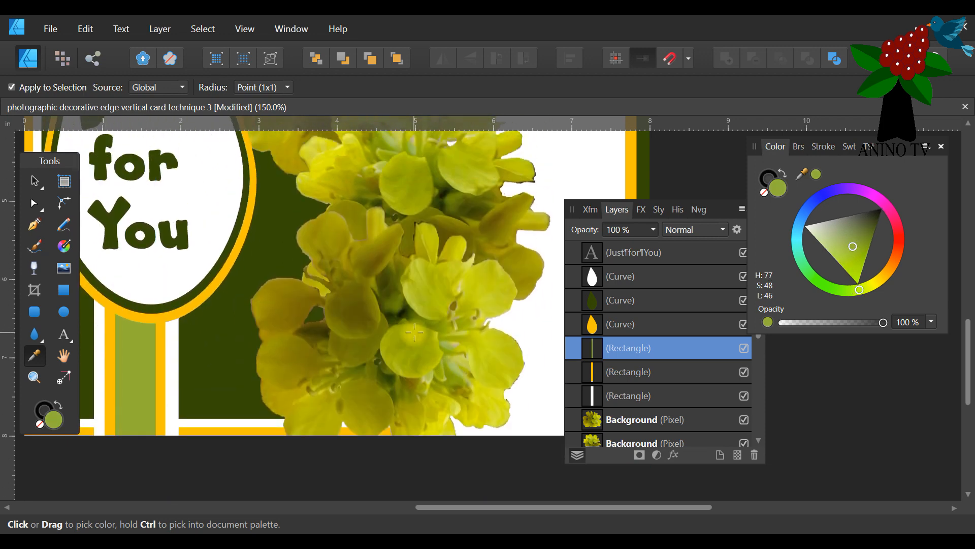
{"action": "scroll", "coordinate": [415, 332], "scroll_direction": "up", "scroll_amount": 3}
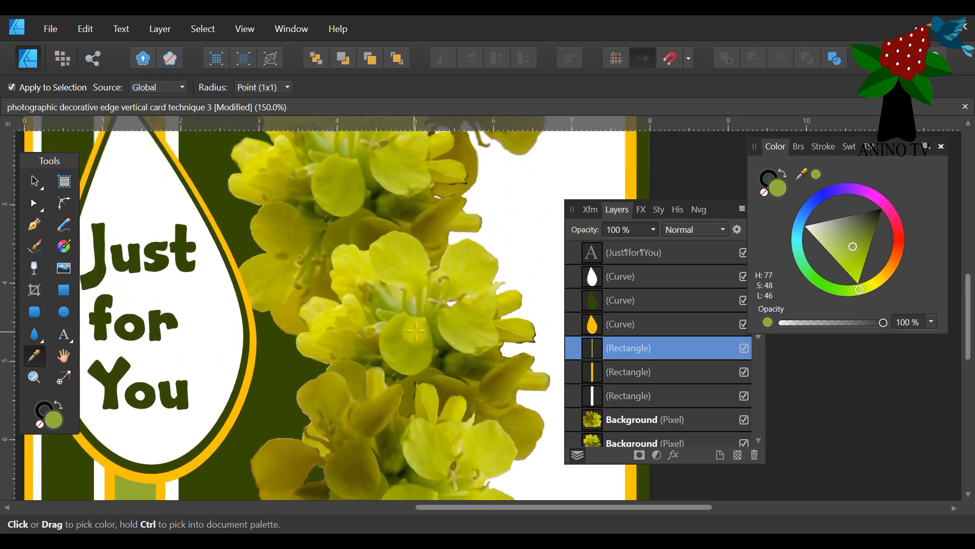
{"action": "left_click", "coordinate": [34, 377]}
{"action": "left_click", "coordinate": [167, 89]}
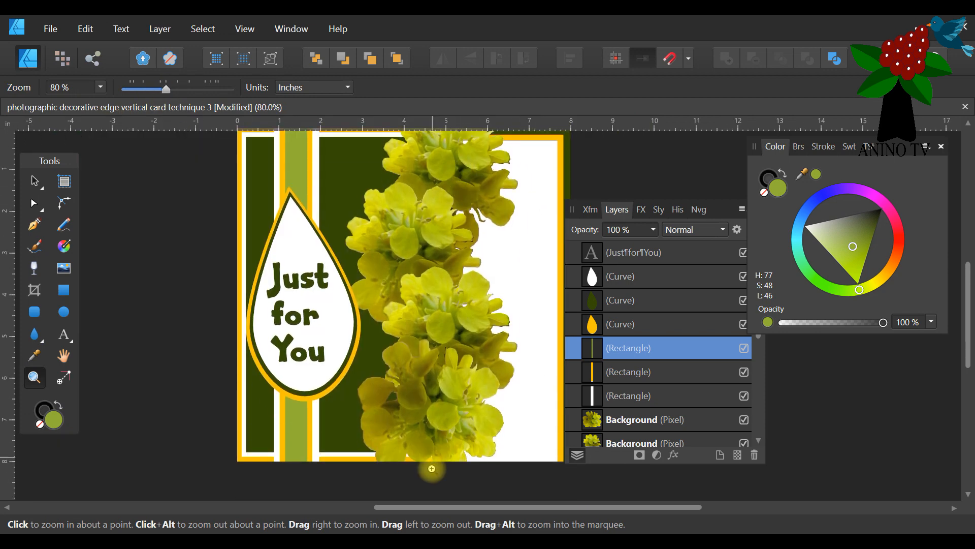
{"action": "left_click_drag", "start_coordinate": [401, 507], "coordinate": [438, 507]}
{"action": "scroll", "coordinate": [458, 445], "scroll_direction": "up", "scroll_amount": 1}
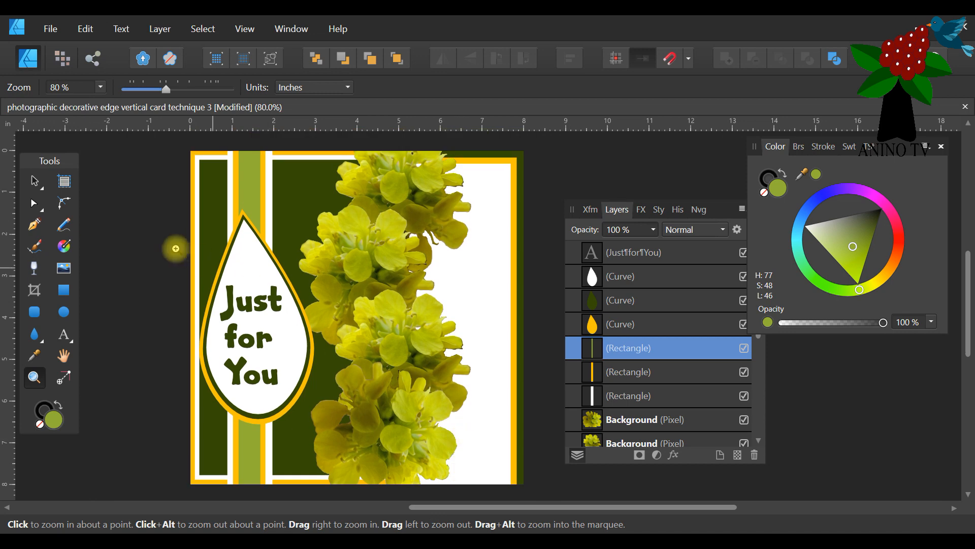
{"action": "left_click", "coordinate": [34, 180]}
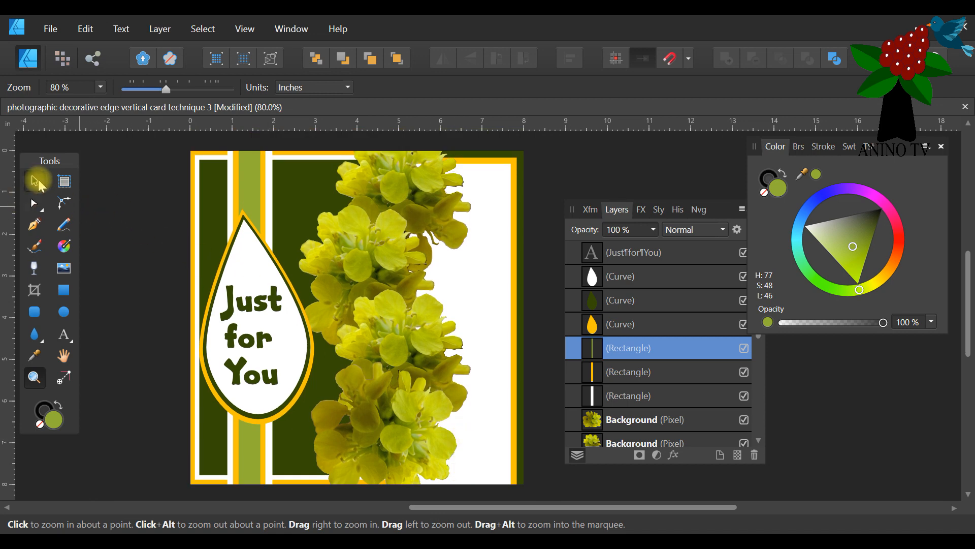
Fill the card's outermost orange-yellow front panel and the full-size back panel with dark purple (H 266, S 52, L 25).
{"action": "left_click", "coordinate": [193, 154]}
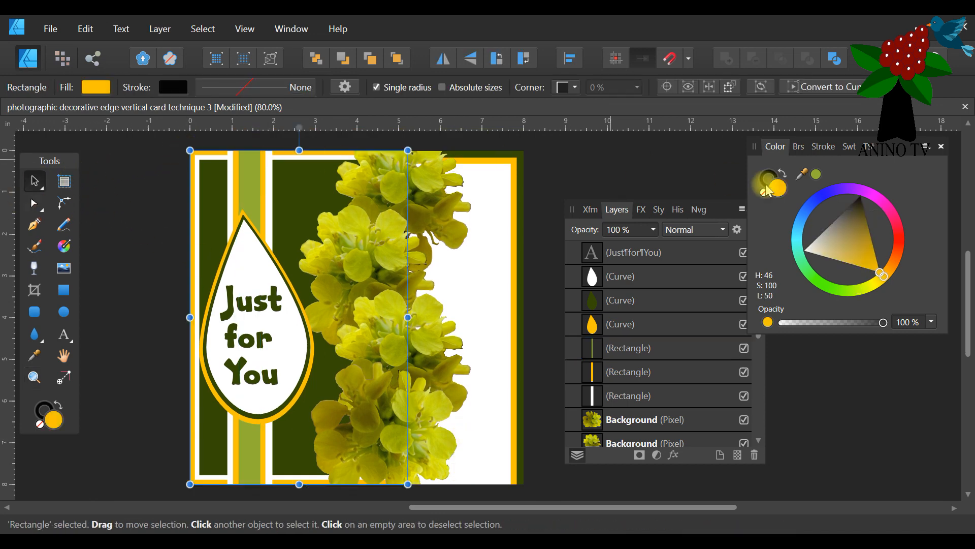
{"action": "left_click", "coordinate": [844, 187]}
{"action": "left_click", "coordinate": [829, 246]}
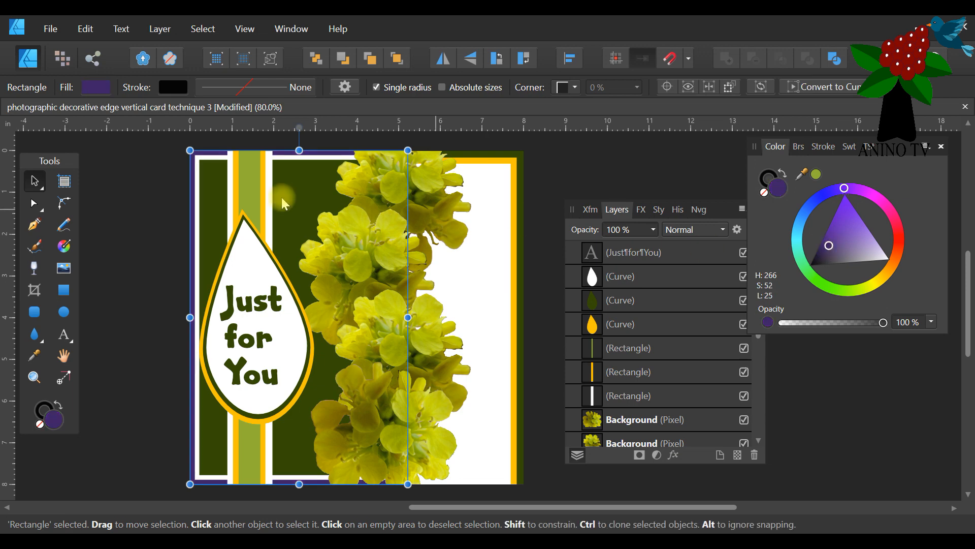
{"action": "left_click", "coordinate": [518, 152]}
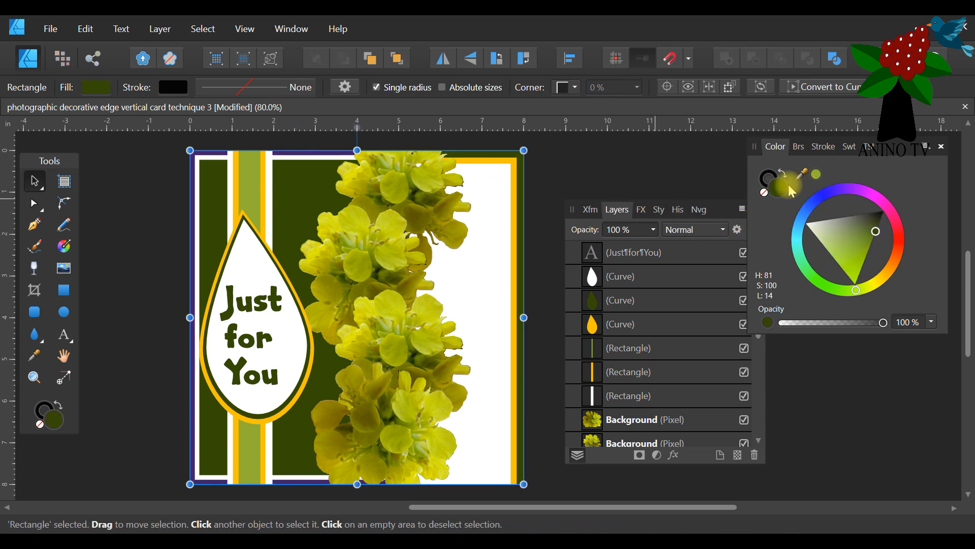
{"action": "left_click", "coordinate": [823, 146]}
{"action": "left_click", "coordinate": [860, 146]}
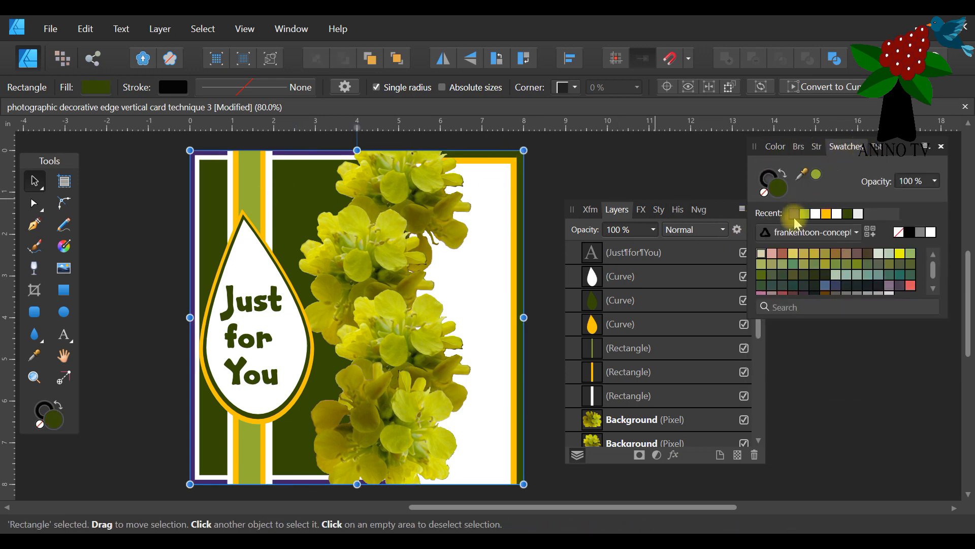
{"action": "left_click", "coordinate": [793, 214]}
Apply the same dark purple to the dark green inner panel and the orange-yellow middle strip of the vertical band.
{"action": "left_click", "coordinate": [300, 192]}
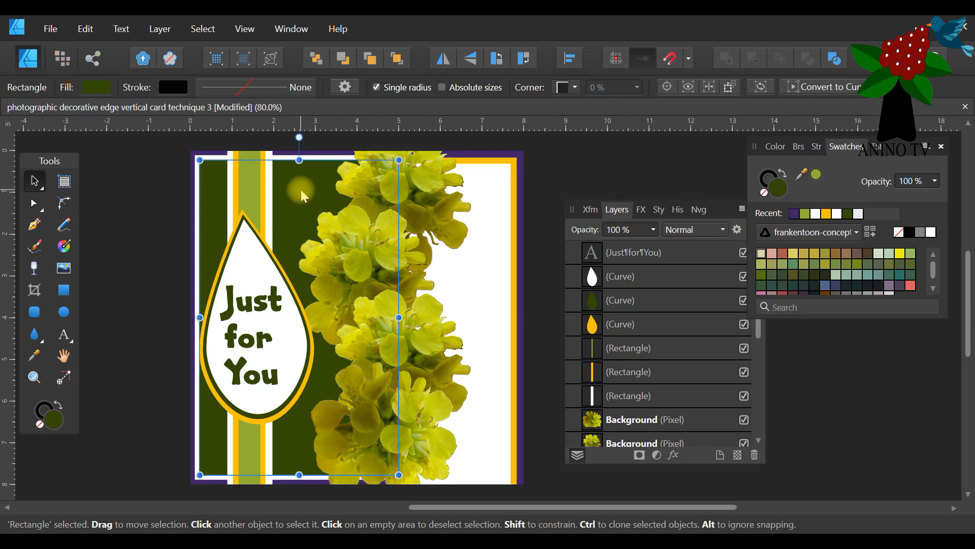
{"action": "left_click", "coordinate": [790, 215]}
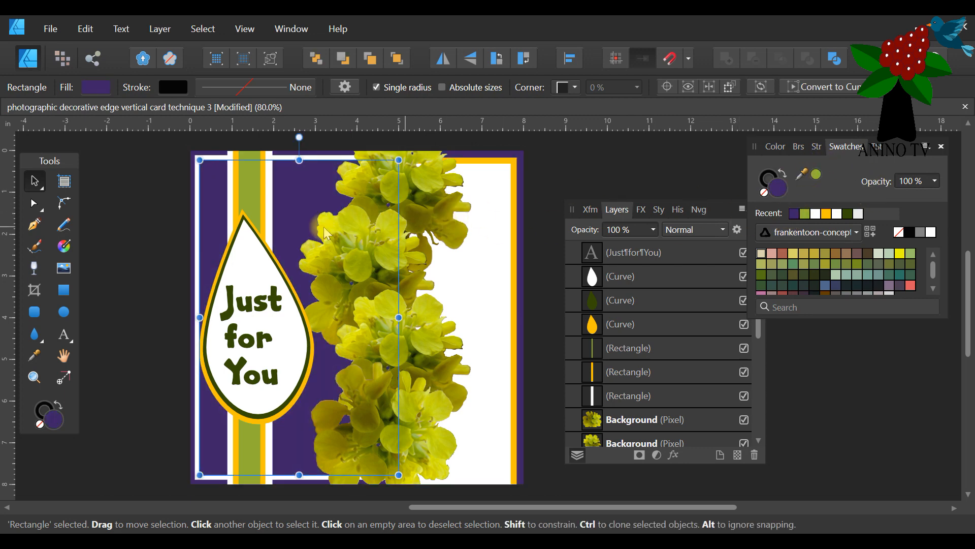
{"action": "left_click", "coordinate": [233, 171]}
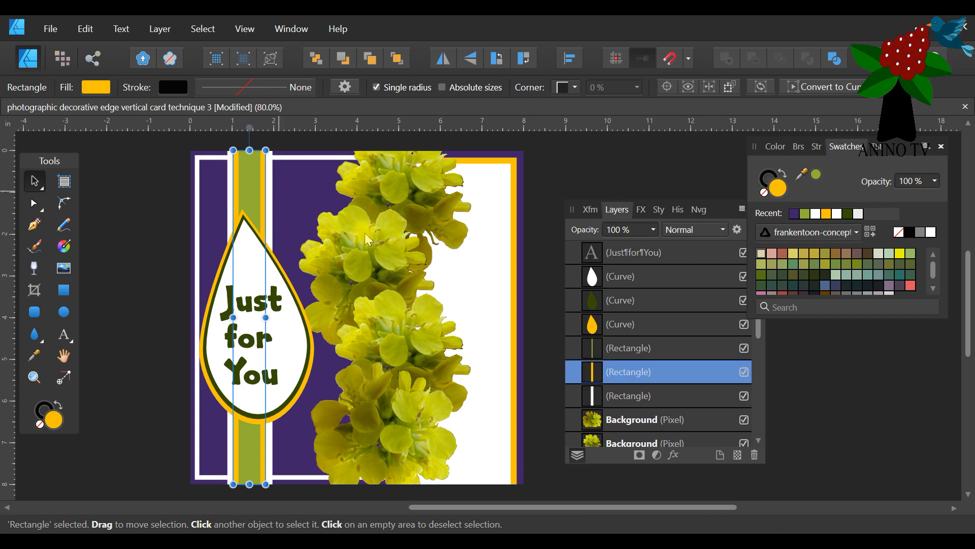
{"action": "left_click", "coordinate": [794, 214]}
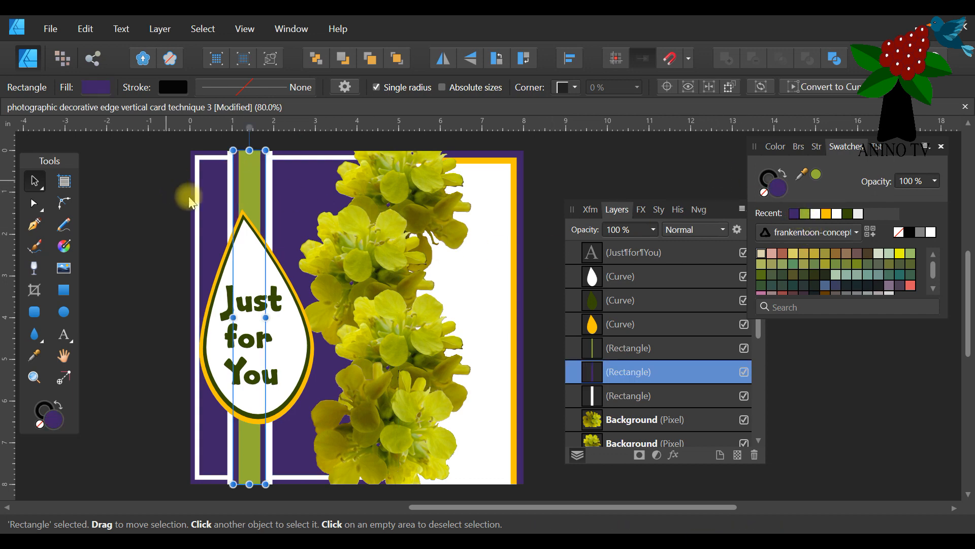
Fill the band's centre strip dark green and colour the "Just for You" text with the recent dark purple.
{"action": "left_click", "coordinate": [250, 180]}
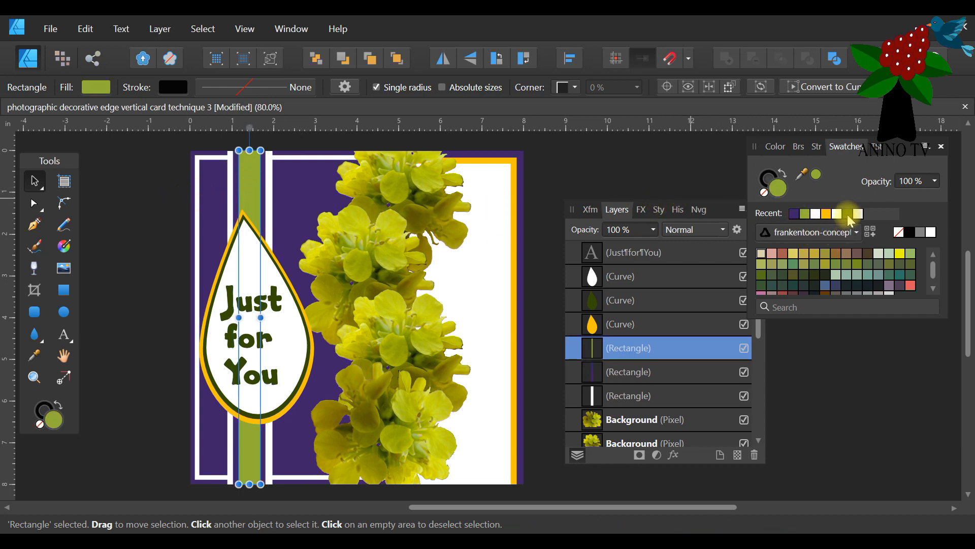
{"action": "left_click", "coordinate": [849, 217]}
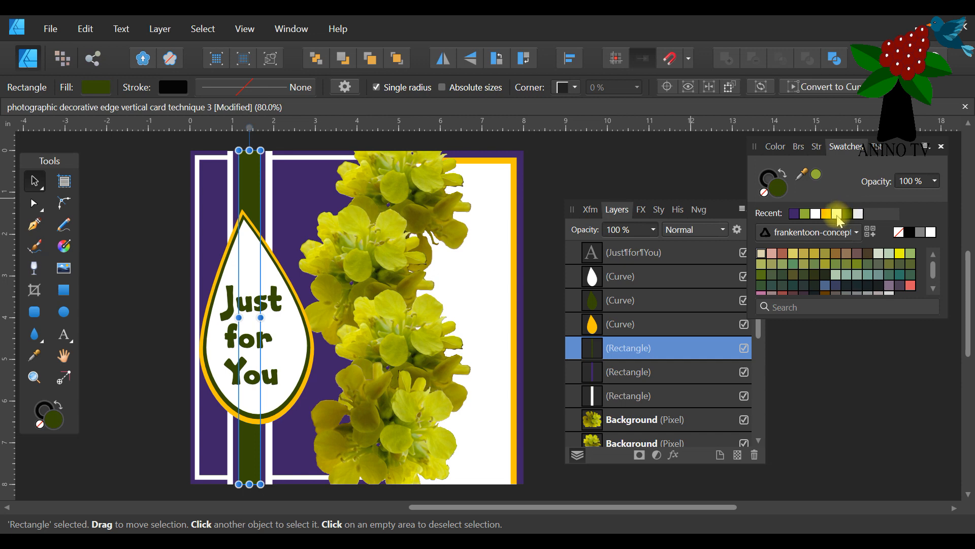
{"action": "left_click", "coordinate": [242, 211]}
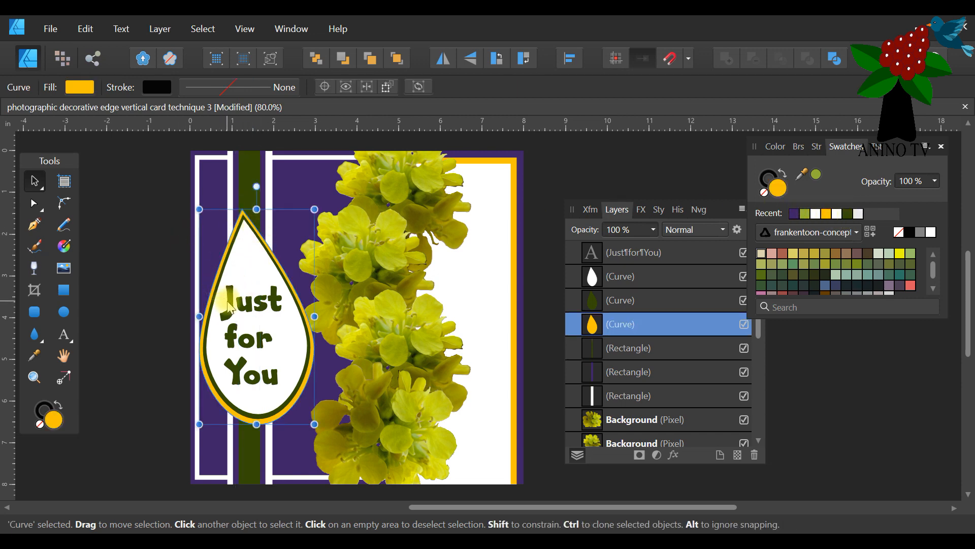
{"action": "left_click", "coordinate": [229, 307]}
{"action": "left_click", "coordinate": [794, 214]}
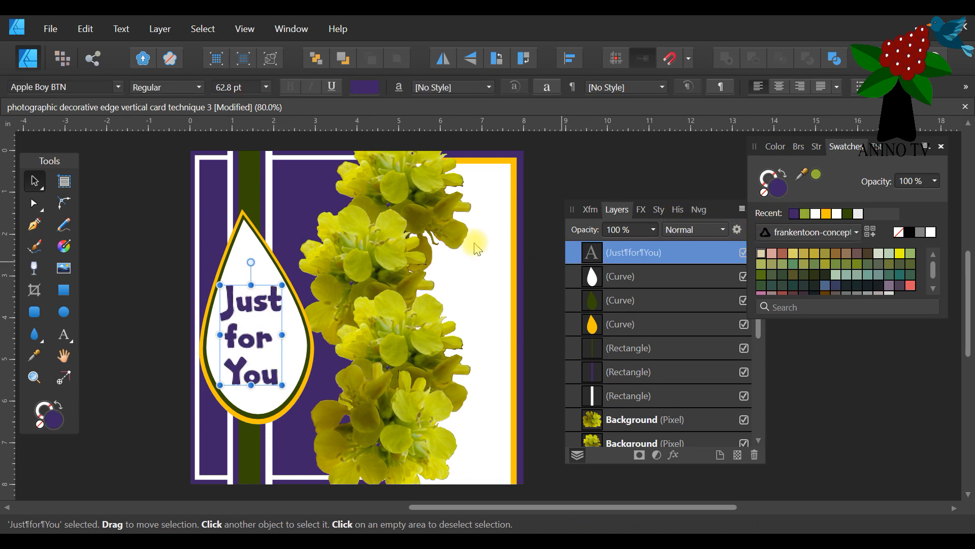
Try a muted green fill on the label's middle tear shape, restore its dark green and deselect it.
{"action": "left_click", "coordinate": [243, 216]}
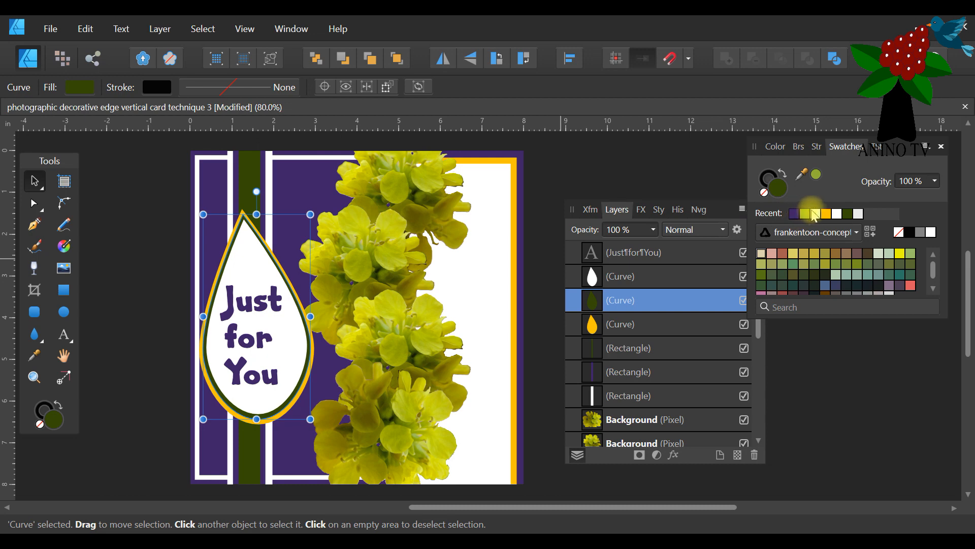
{"action": "left_click", "coordinate": [794, 263]}
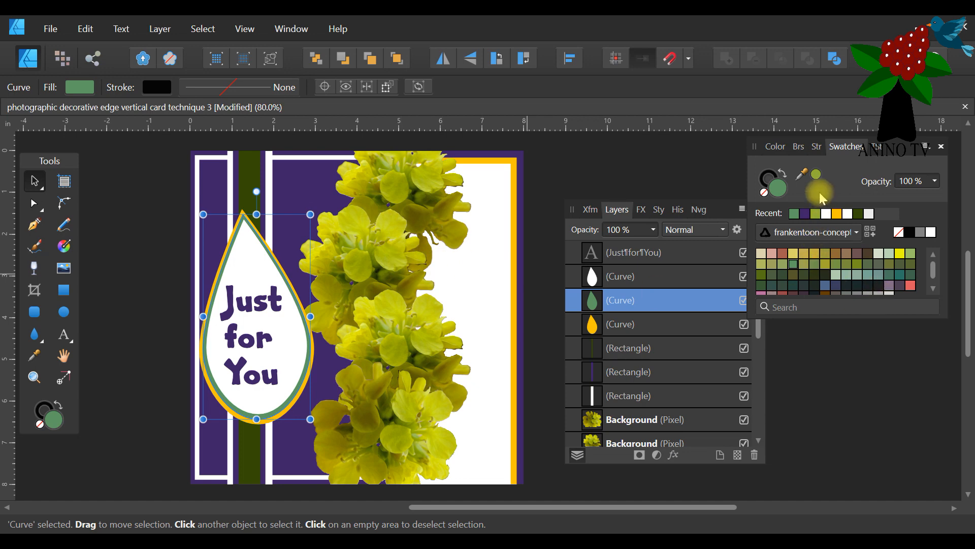
{"action": "left_click", "coordinate": [858, 213]}
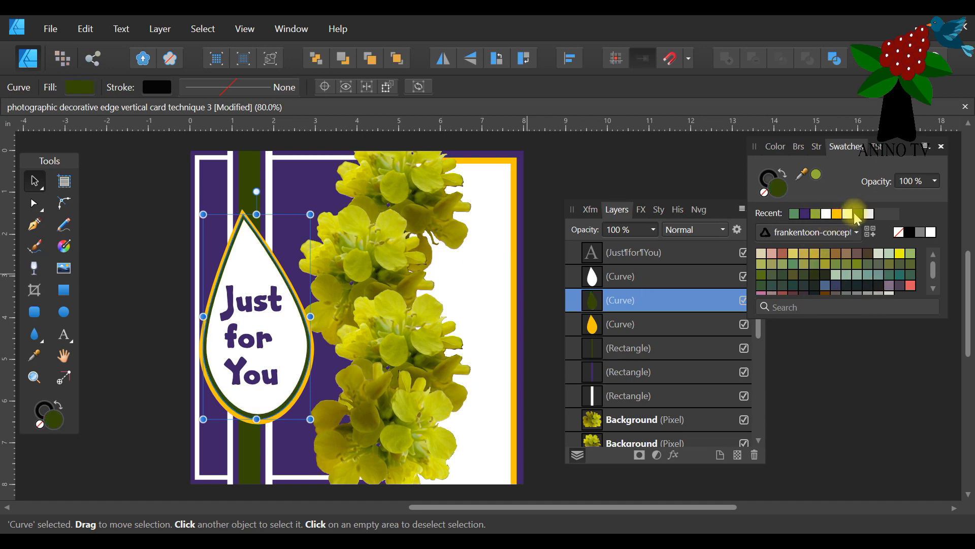
{"action": "left_click", "coordinate": [580, 152]}
Try an orange-yellow fill on the band's centre strip, restore its dark green and deselect it.
{"action": "left_click", "coordinate": [246, 175]}
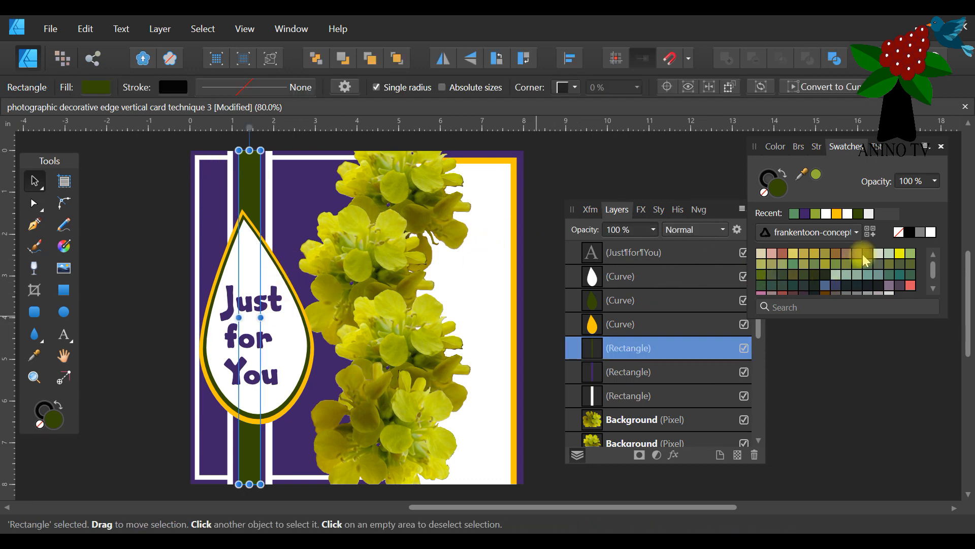
{"action": "left_click", "coordinate": [836, 215]}
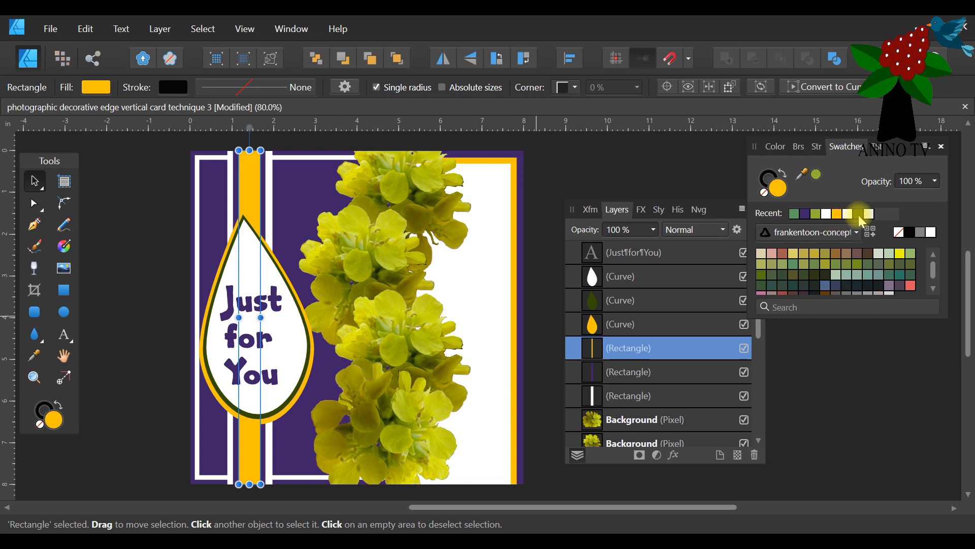
{"action": "left_click", "coordinate": [858, 213]}
{"action": "left_click", "coordinate": [598, 182]}
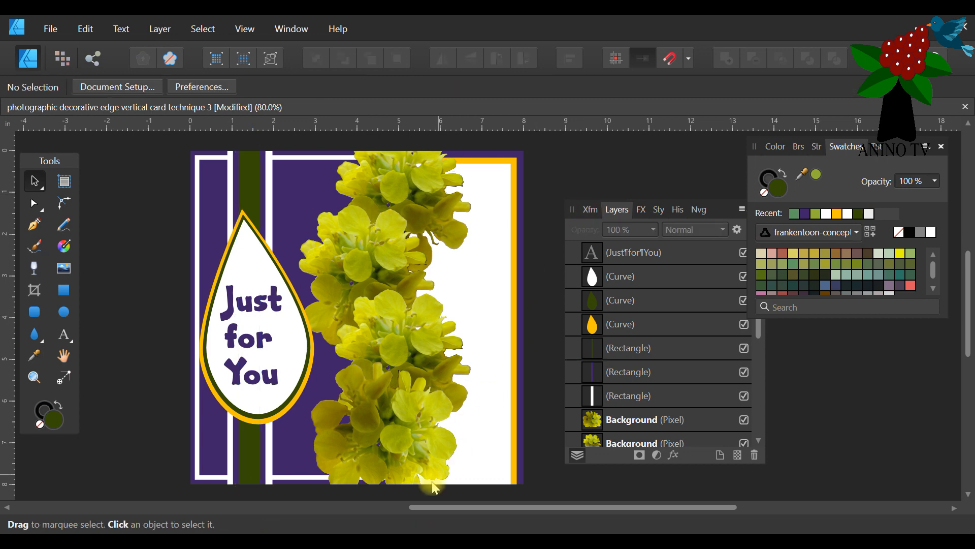
Fill the outermost front panel with a dark brown at H 19, S 100, L 11.
{"action": "scroll", "coordinate": [239, 249], "scroll_direction": "right", "scroll_amount": 3}
{"action": "left_click", "coordinate": [217, 151]}
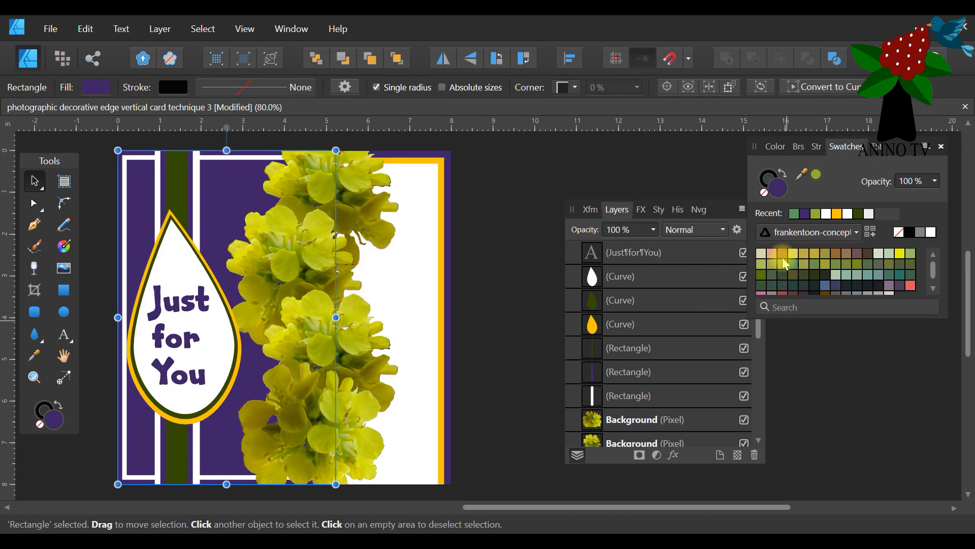
{"action": "left_click", "coordinate": [775, 147]}
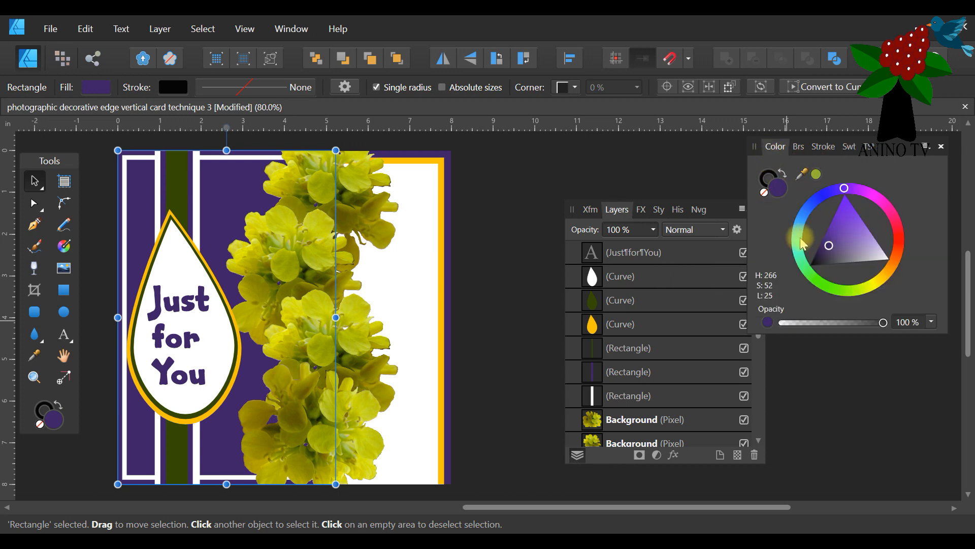
{"action": "left_click", "coordinate": [895, 260]}
{"action": "left_click_drag", "start_coordinate": [895, 263], "coordinate": [897, 260]}
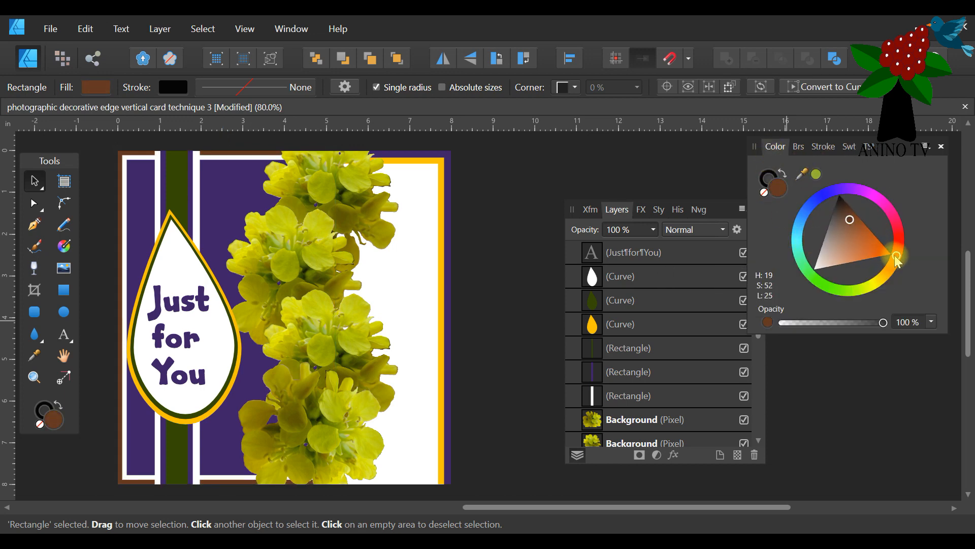
{"action": "left_click_drag", "start_coordinate": [852, 213], "coordinate": [850, 208]}
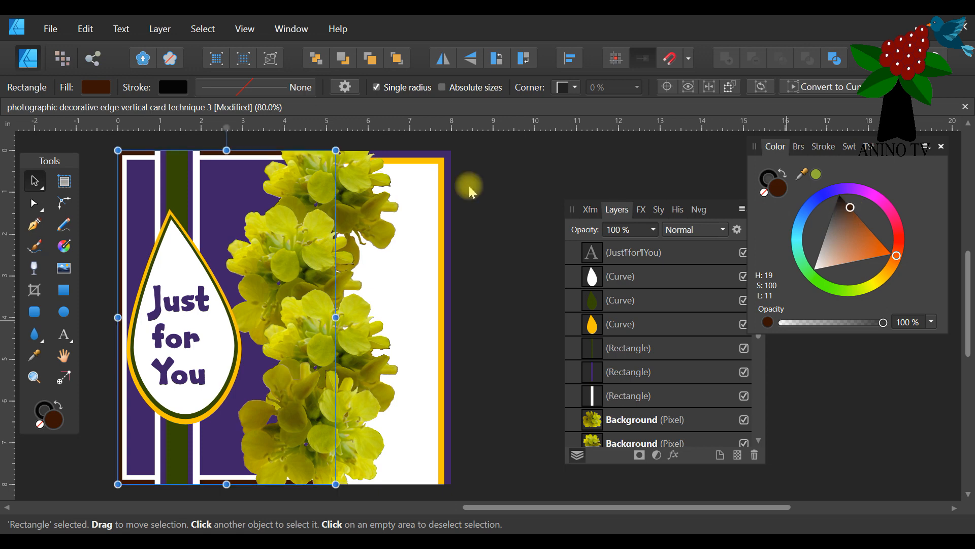
Fill the full-size back panel with the recent brown, adjust it to H 19, S 81, L 12, and match the outermost front panel.
{"action": "left_click", "coordinate": [426, 159]}
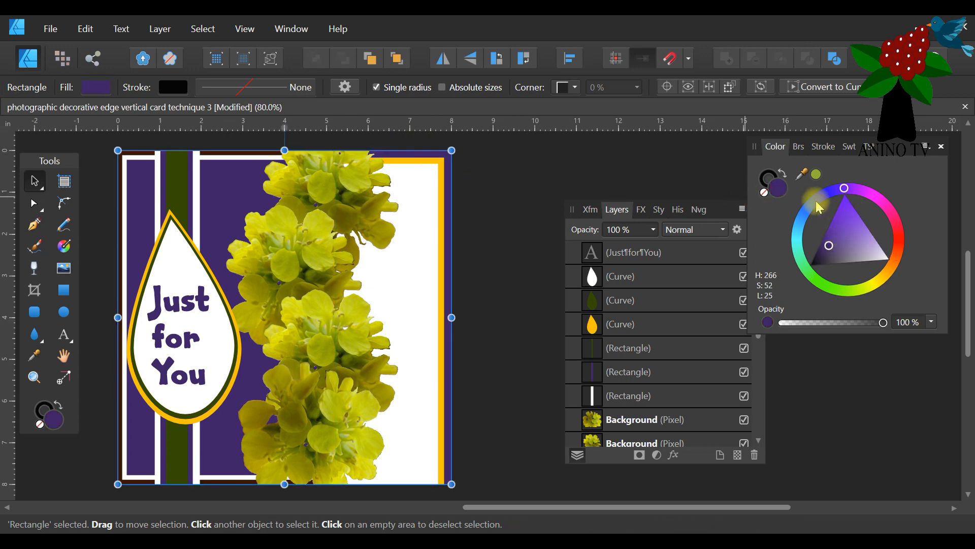
{"action": "left_click", "coordinate": [851, 146]}
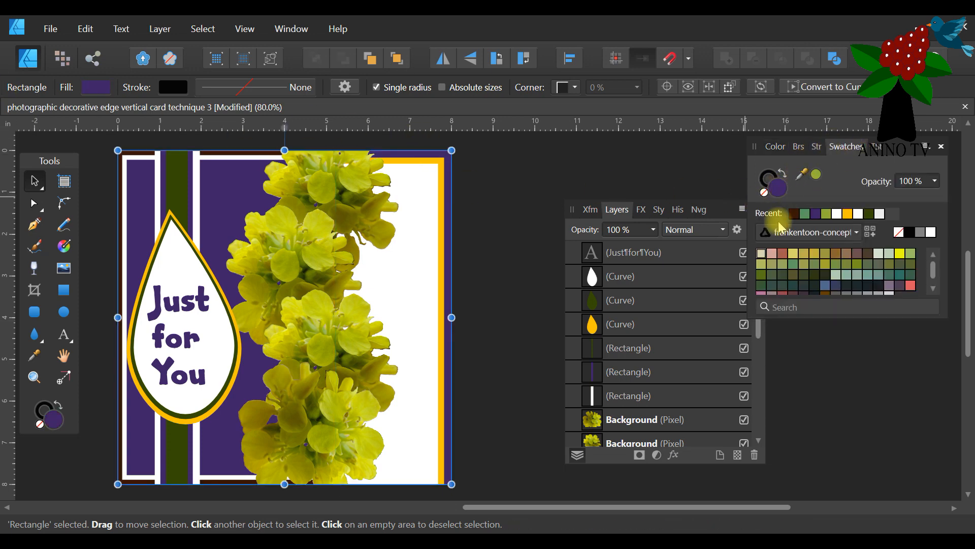
{"action": "left_click", "coordinate": [794, 214]}
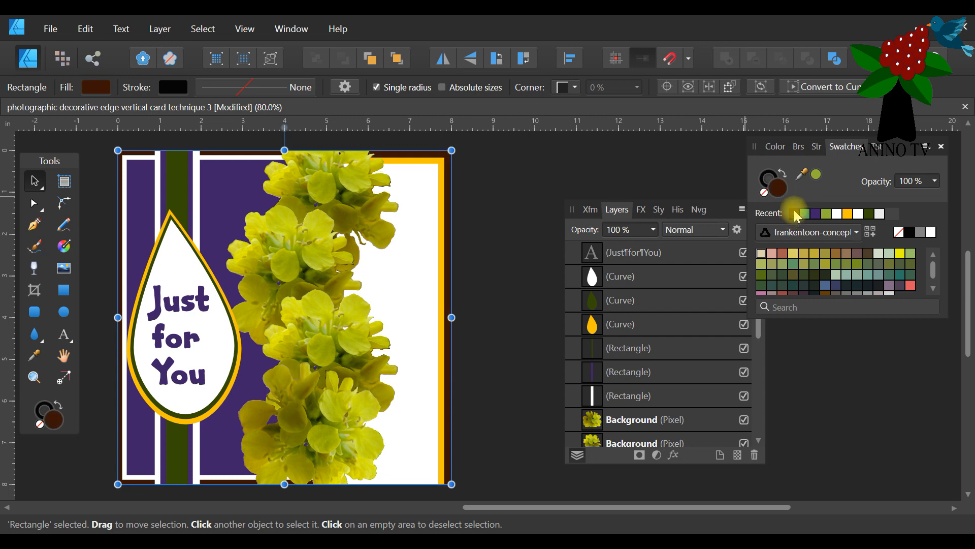
{"action": "left_click", "coordinate": [776, 146]}
{"action": "left_click_drag", "start_coordinate": [853, 213], "coordinate": [849, 210]}
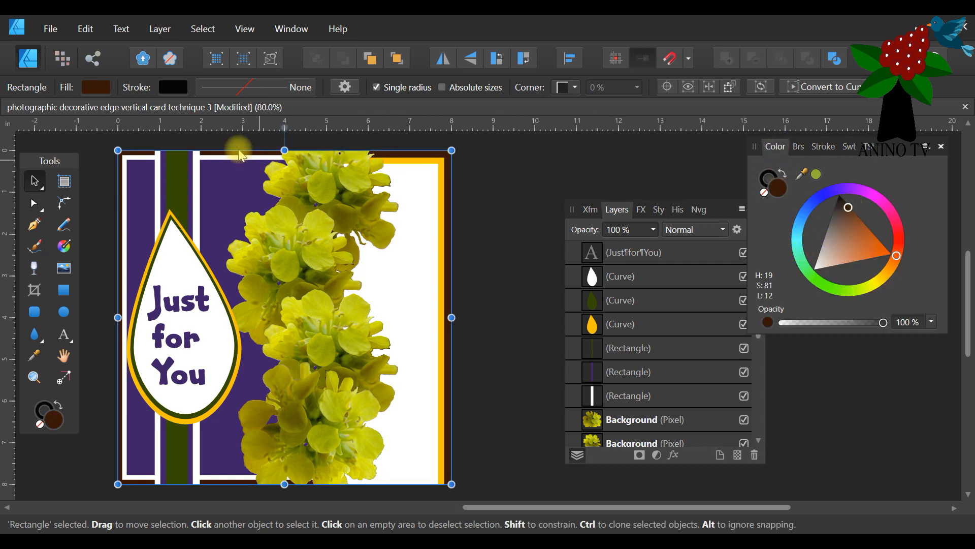
{"action": "left_click", "coordinate": [138, 158]}
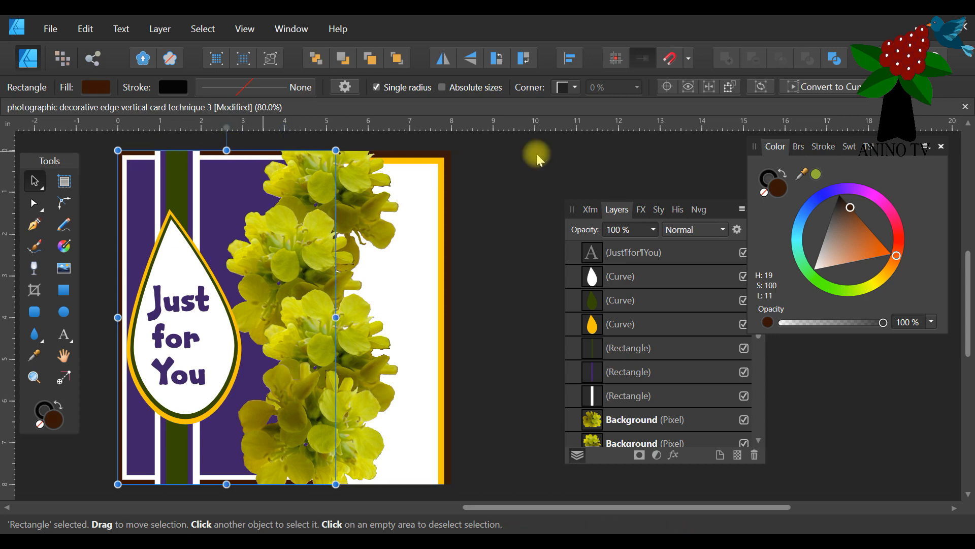
{"action": "left_click", "coordinate": [849, 148]}
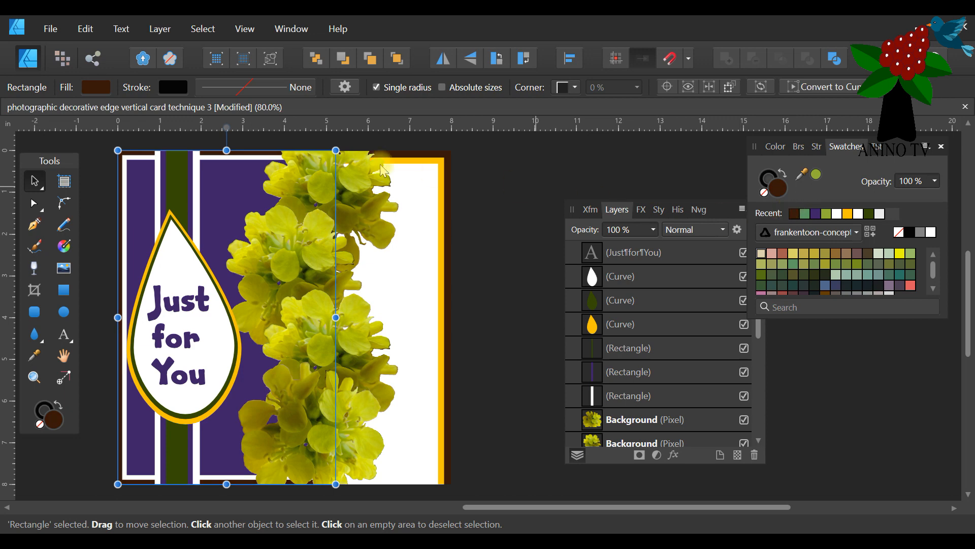
Lighten the back panel's brown to H 19, S 42, L 18 and apply the same brown to the outermost front panel.
{"action": "left_click", "coordinate": [450, 151]}
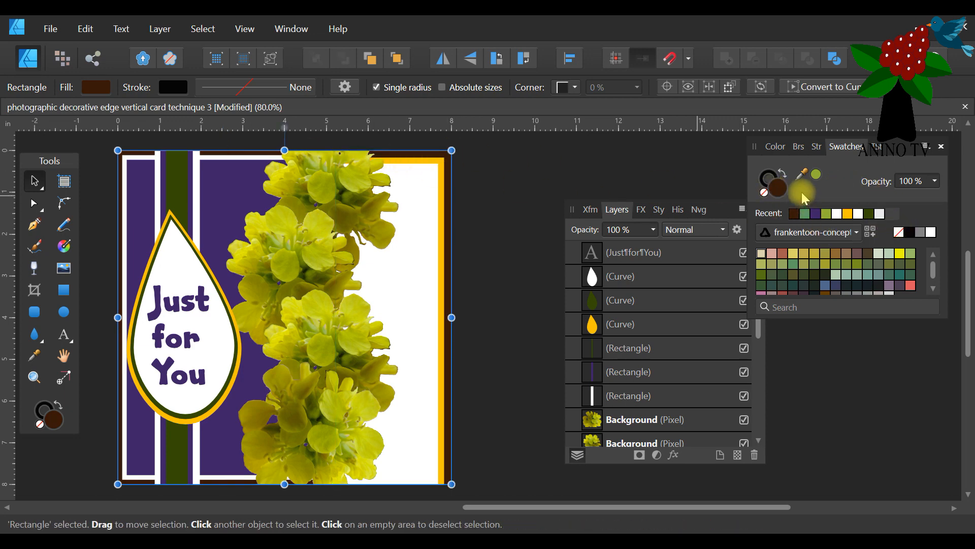
{"action": "left_click", "coordinate": [775, 147]}
{"action": "left_click", "coordinate": [844, 213]}
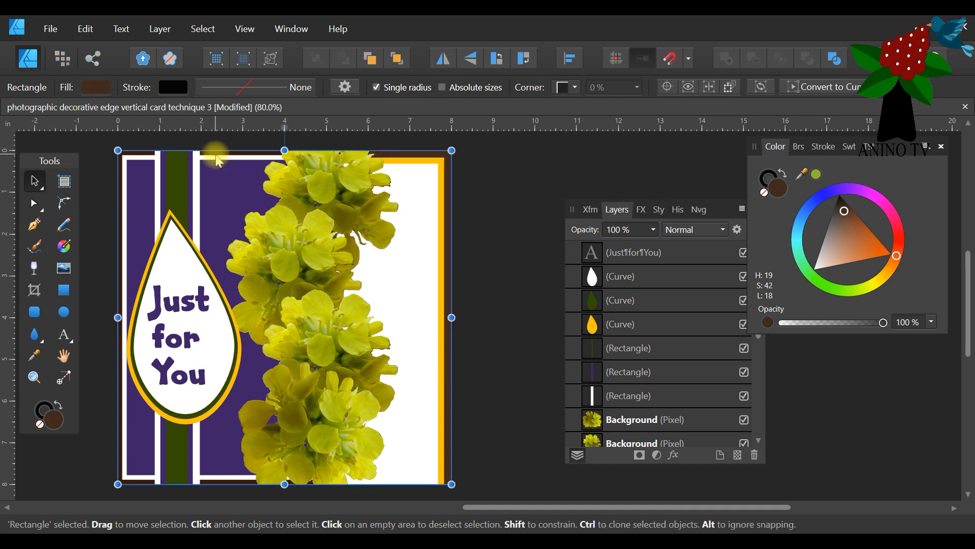
{"action": "left_click", "coordinate": [128, 153]}
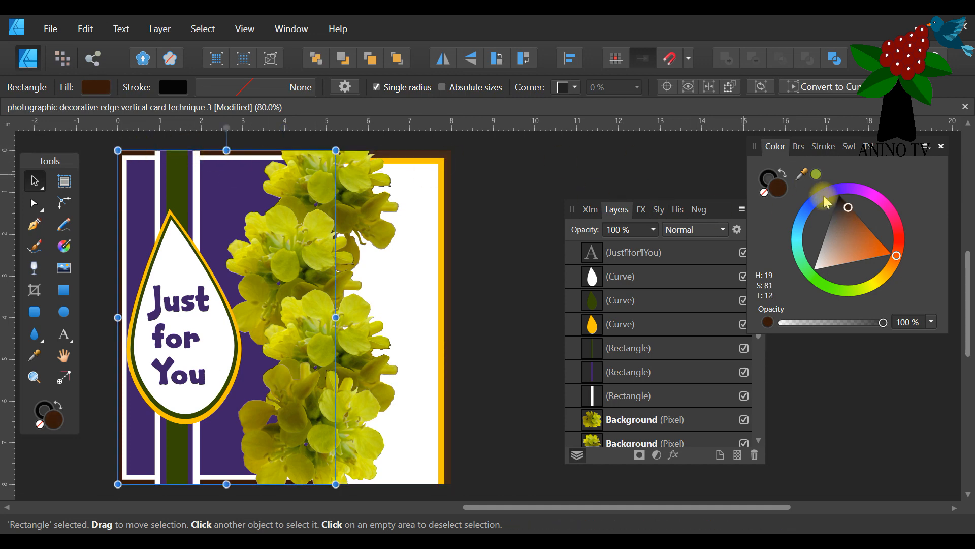
{"action": "left_click", "coordinate": [848, 147]}
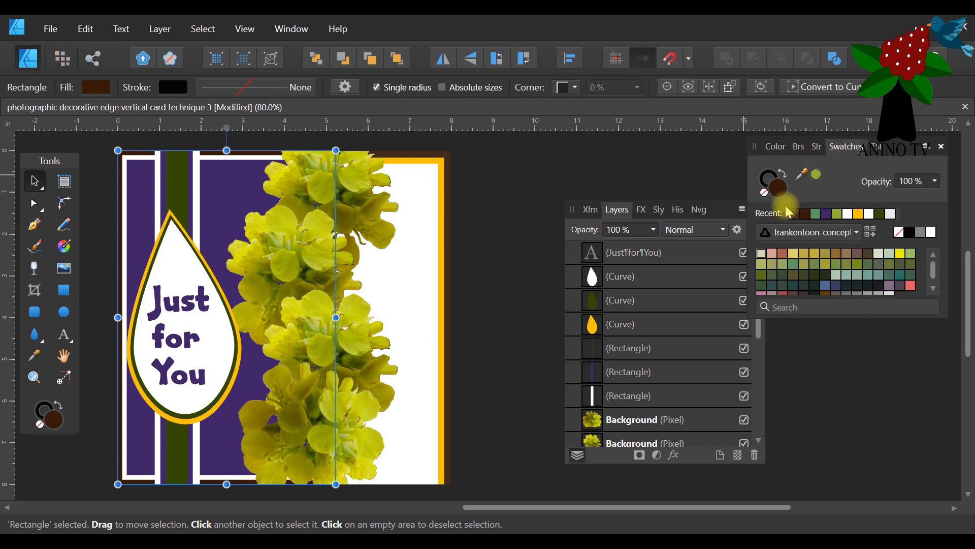
Fill the inner purple front panel with a medium green and the striped band's widest strip with the recent lighter brown.
{"action": "left_click", "coordinate": [215, 195]}
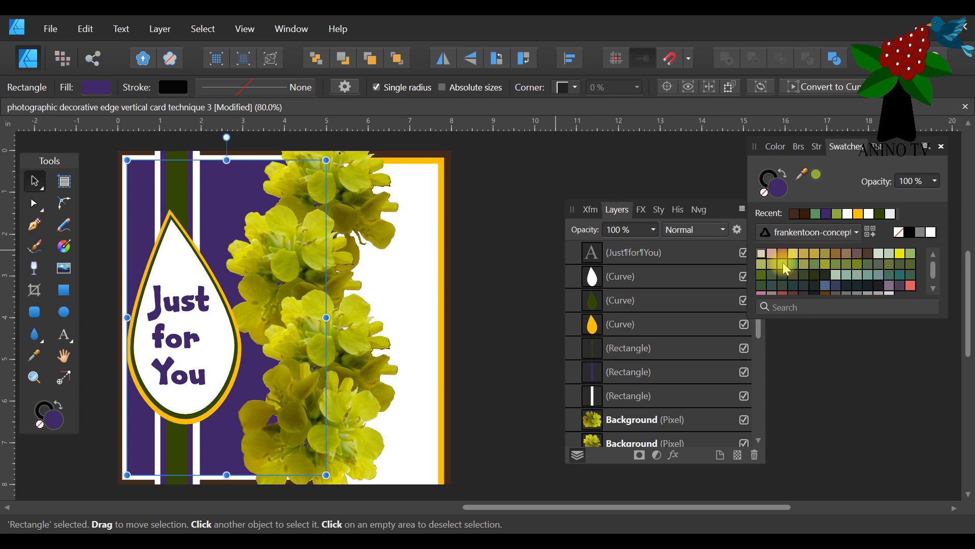
{"action": "left_click", "coordinate": [815, 264]}
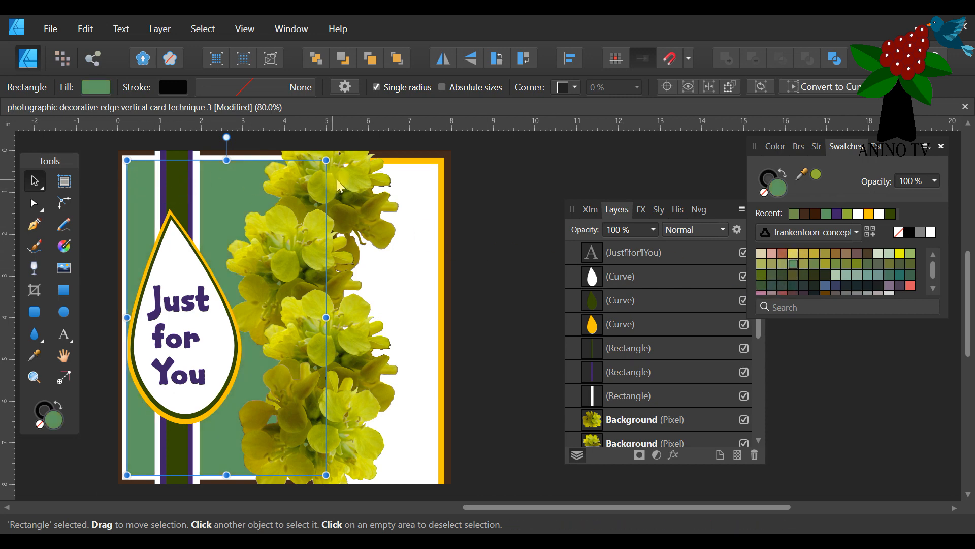
{"action": "left_click", "coordinate": [162, 162]}
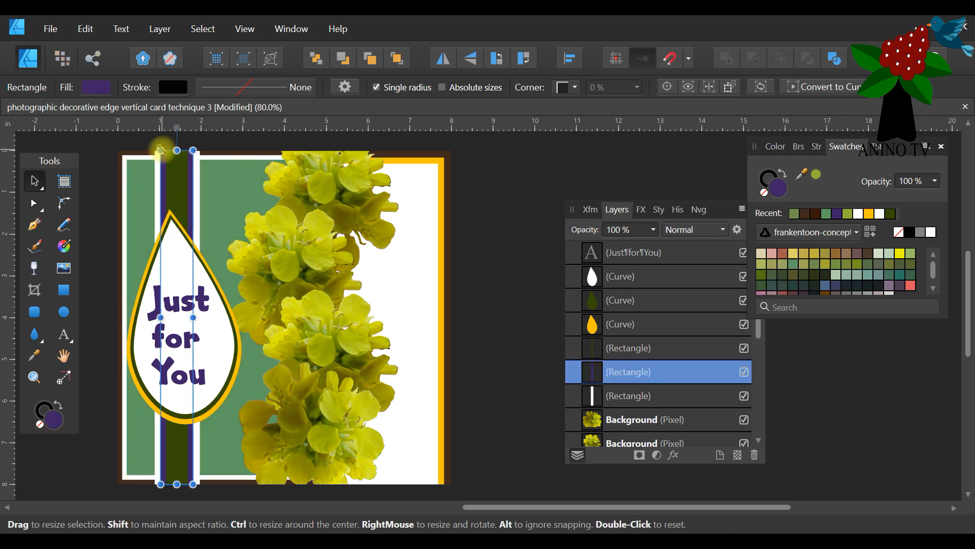
{"action": "left_click", "coordinate": [159, 168]}
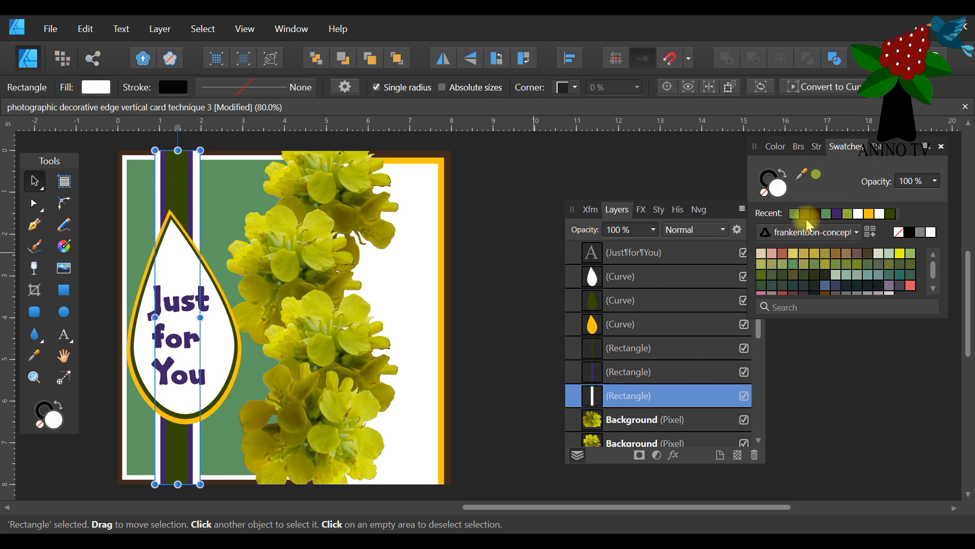
{"action": "left_click", "coordinate": [806, 215]}
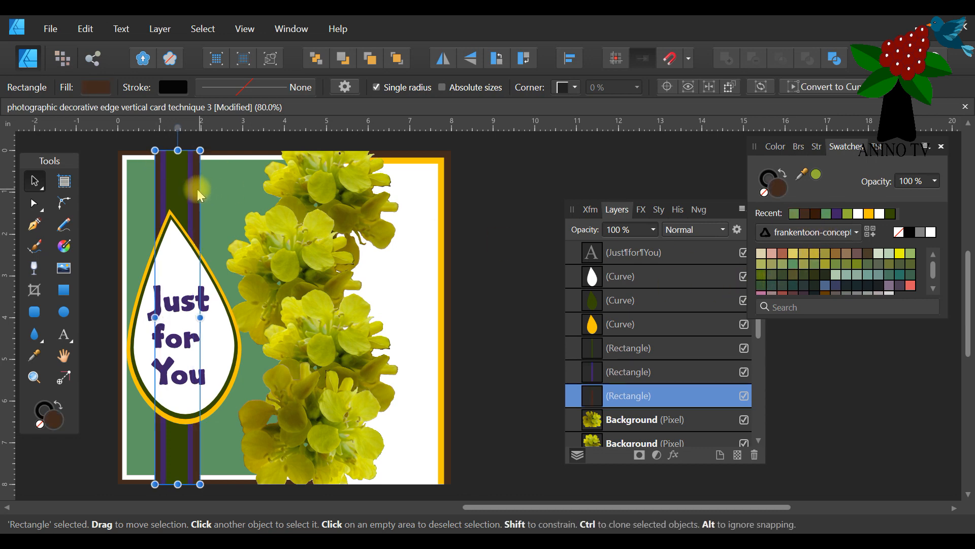
Fill the striped band's middle purple strip with white and its centre strip with the front panel's medium green.
{"action": "left_click", "coordinate": [161, 164]}
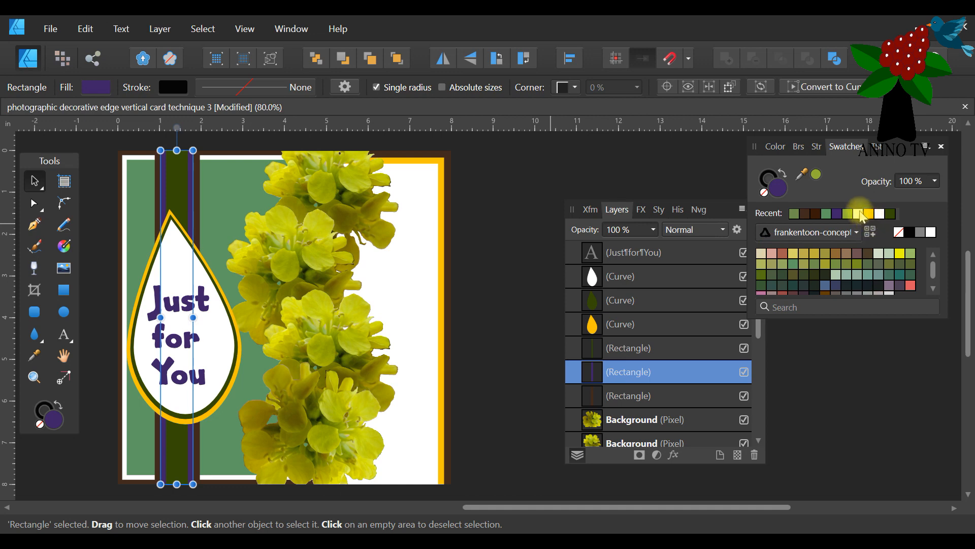
{"action": "left_click", "coordinate": [857, 213]}
{"action": "left_click", "coordinate": [175, 175]}
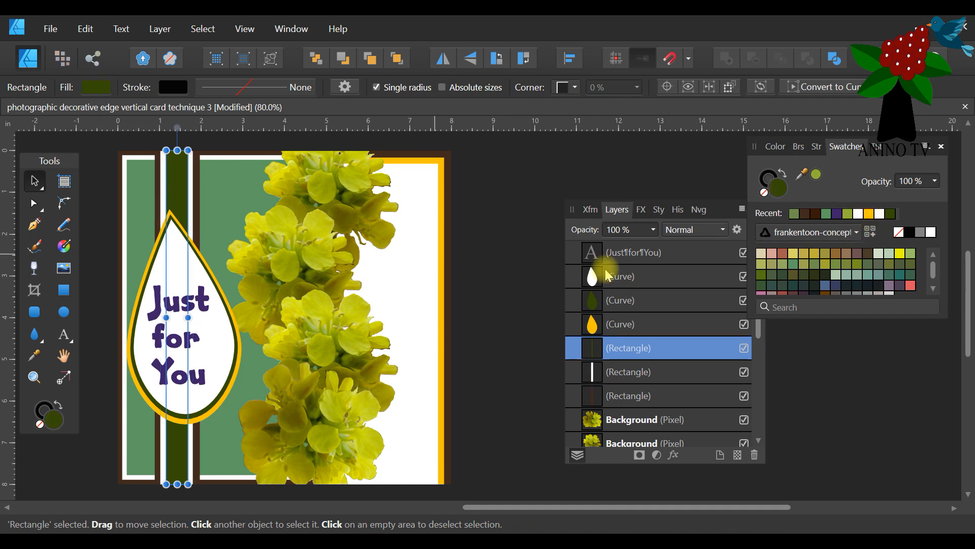
{"action": "left_click", "coordinate": [796, 214]}
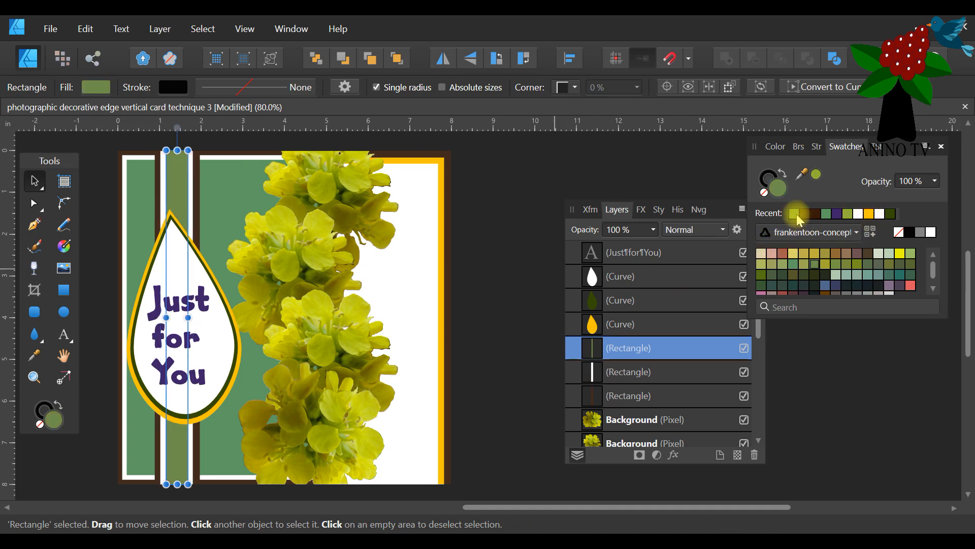
{"action": "left_click", "coordinate": [827, 213]}
Fill the outermost tear shape of the label with the recent lighter brown and the middle tear shape with white.
{"action": "left_click", "coordinate": [169, 213]}
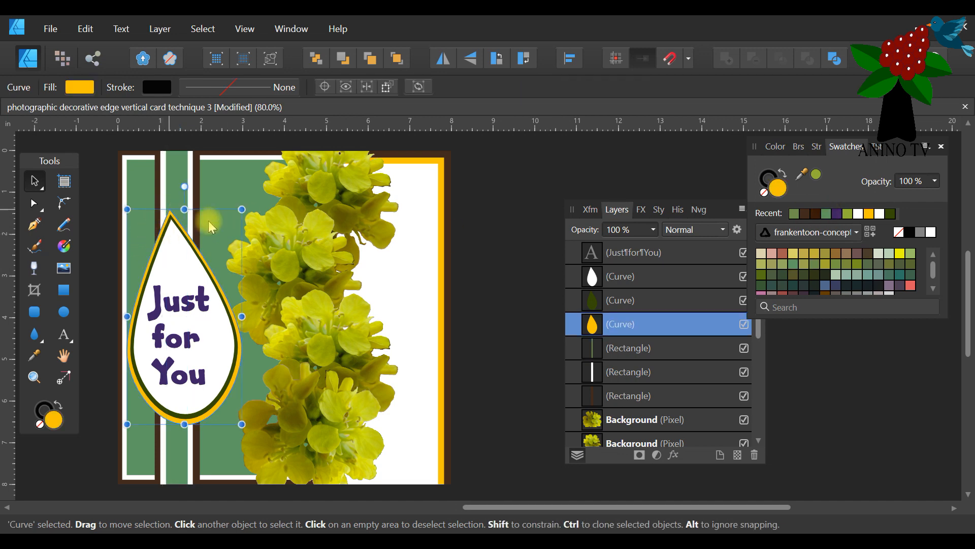
{"action": "left_click", "coordinate": [806, 218]}
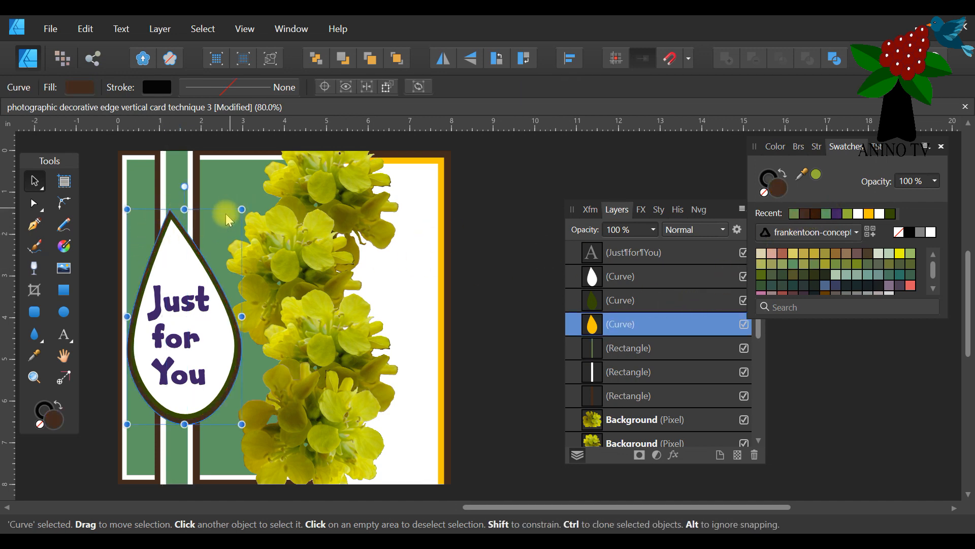
{"action": "left_click", "coordinate": [170, 218]}
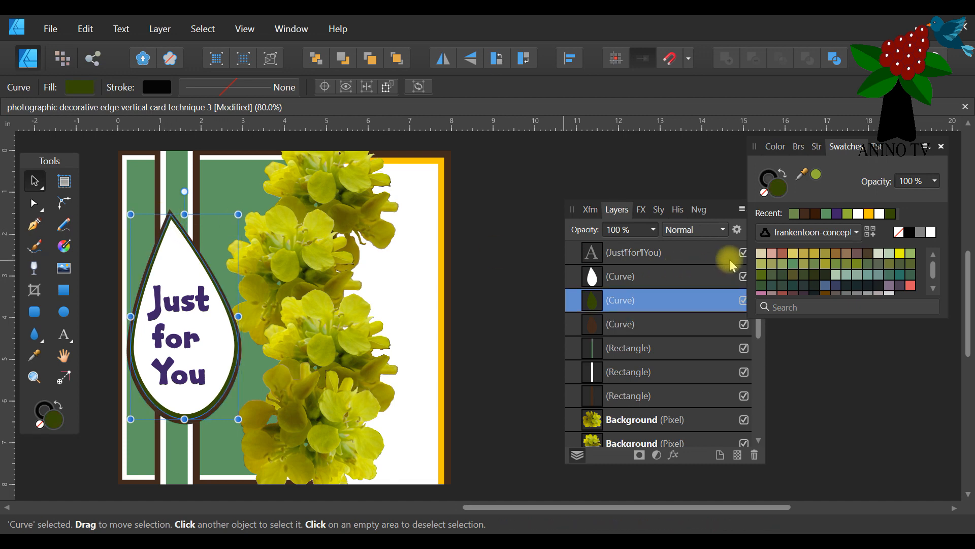
{"action": "left_click", "coordinate": [857, 218]}
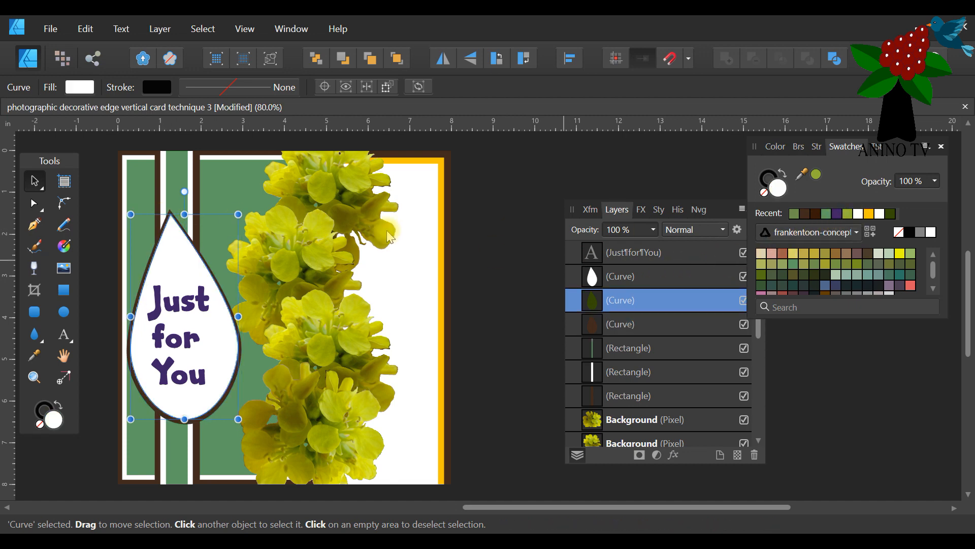
Fill the innermost tear shape with the medium green, make the "Just for You" text white and deselect it.
{"action": "left_click", "coordinate": [181, 247]}
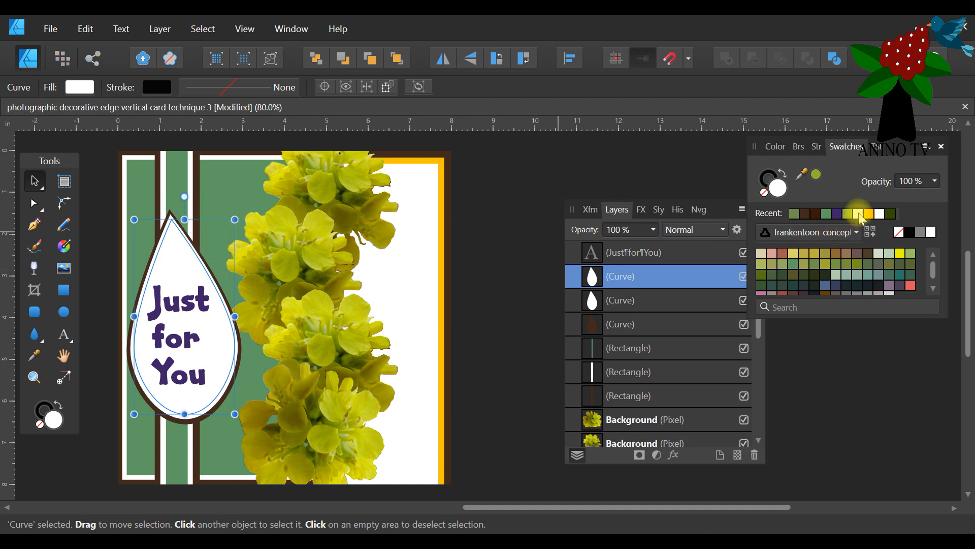
{"action": "left_click", "coordinate": [826, 215]}
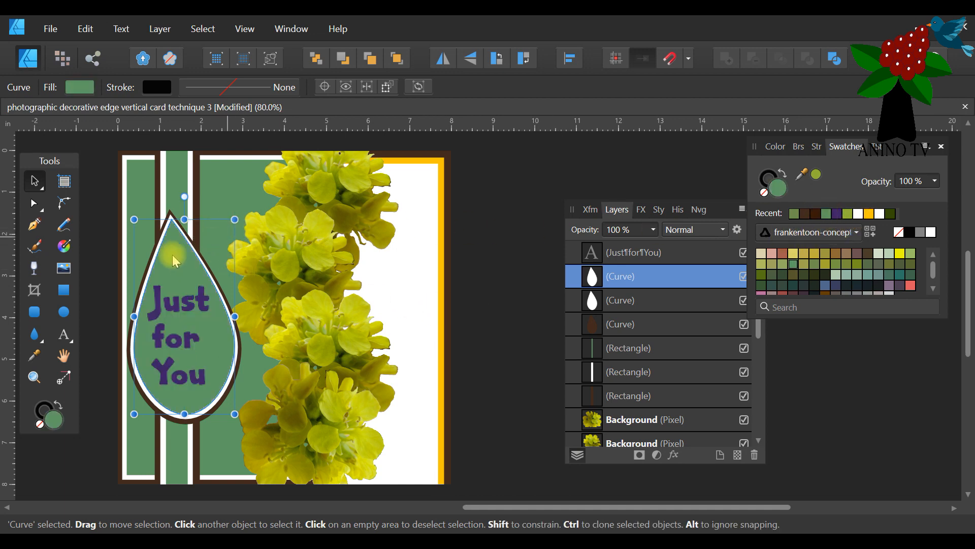
{"action": "left_click", "coordinate": [163, 299]}
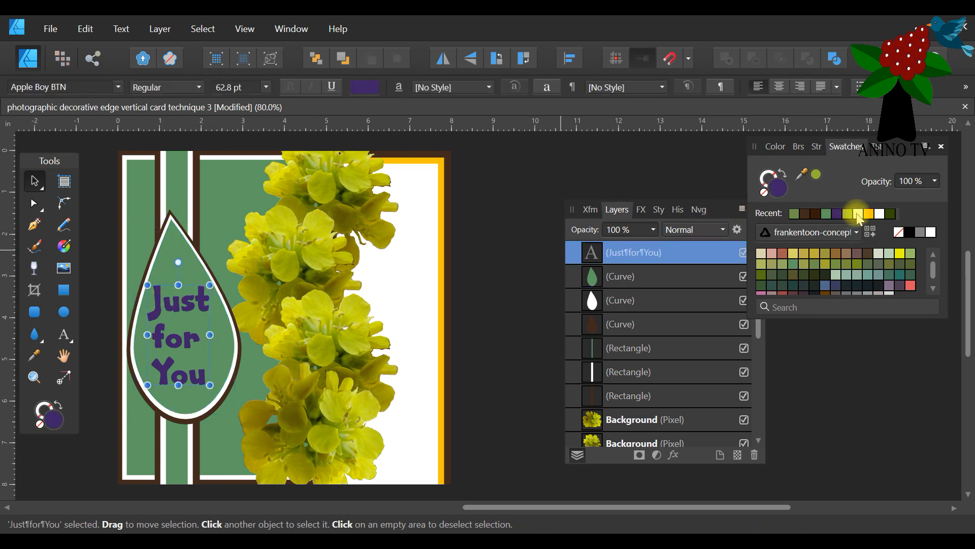
{"action": "left_click", "coordinate": [858, 214]}
{"action": "left_click", "coordinate": [499, 215]}
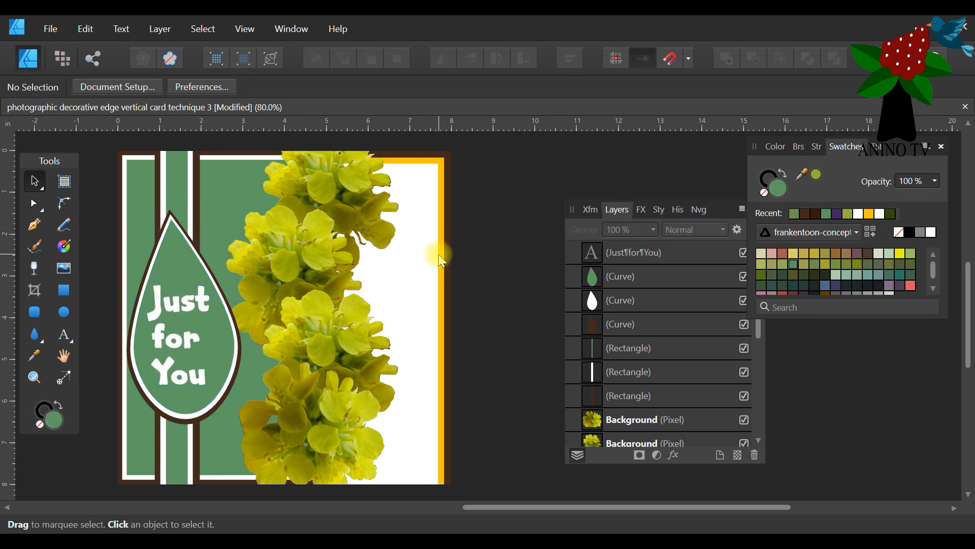
Try white on the orange-yellow back panel, fill it with the medium green instead and deselect it.
{"action": "scroll", "coordinate": [435, 256], "scroll_direction": "up", "scroll_amount": 1}
{"action": "left_click", "coordinate": [446, 185]}
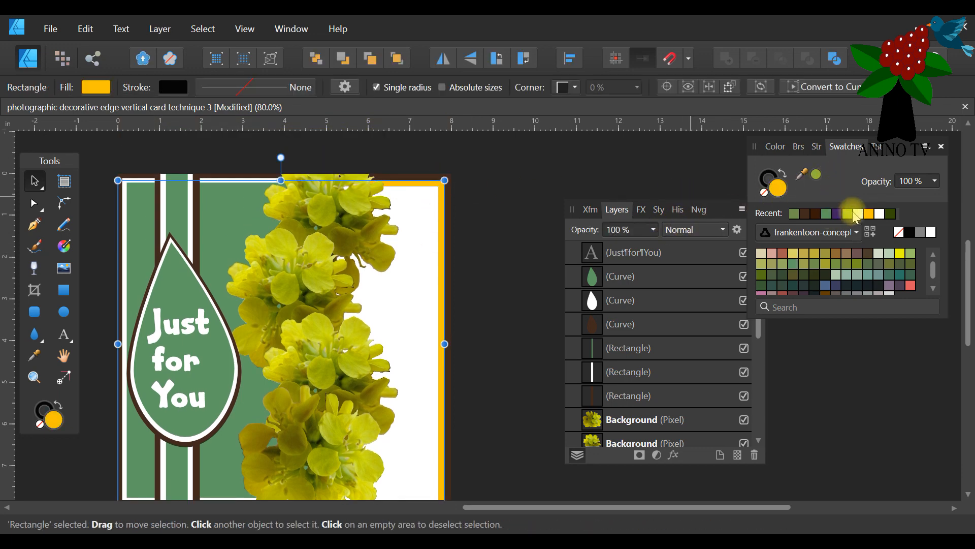
{"action": "left_click", "coordinate": [858, 215]}
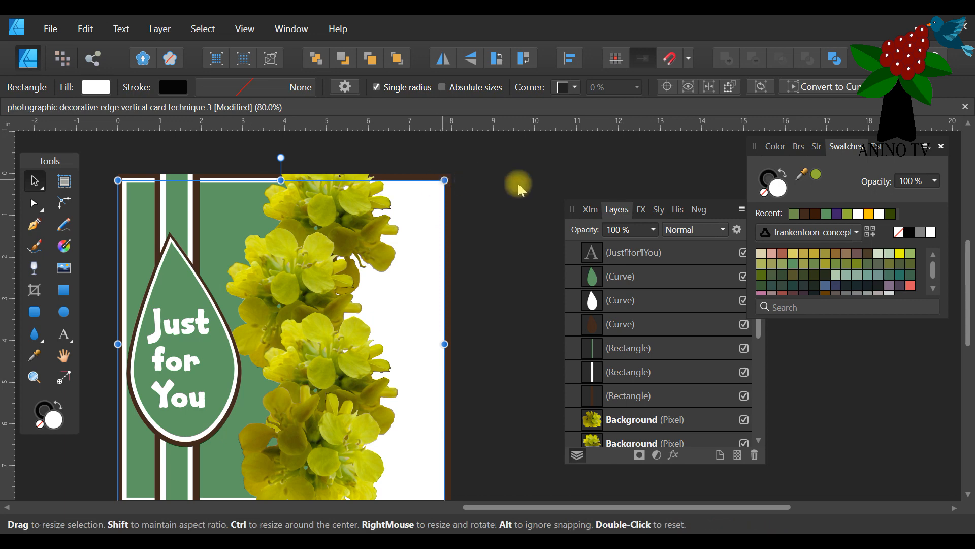
{"action": "left_click", "coordinate": [793, 214]}
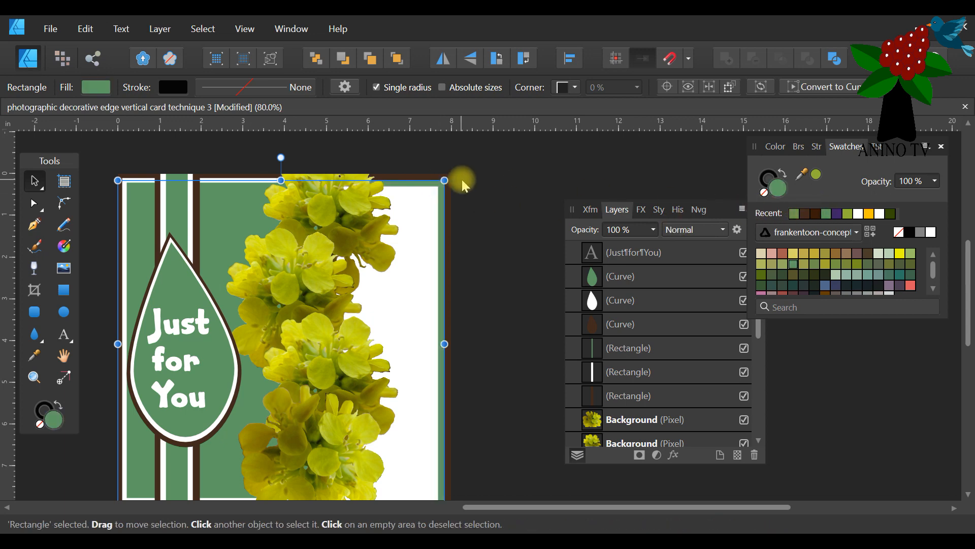
{"action": "left_click", "coordinate": [475, 195]}
{"action": "scroll", "coordinate": [431, 283], "scroll_direction": "down", "scroll_amount": 3}
{"action": "scroll", "coordinate": [431, 284], "scroll_direction": "up", "scroll_amount": 2}
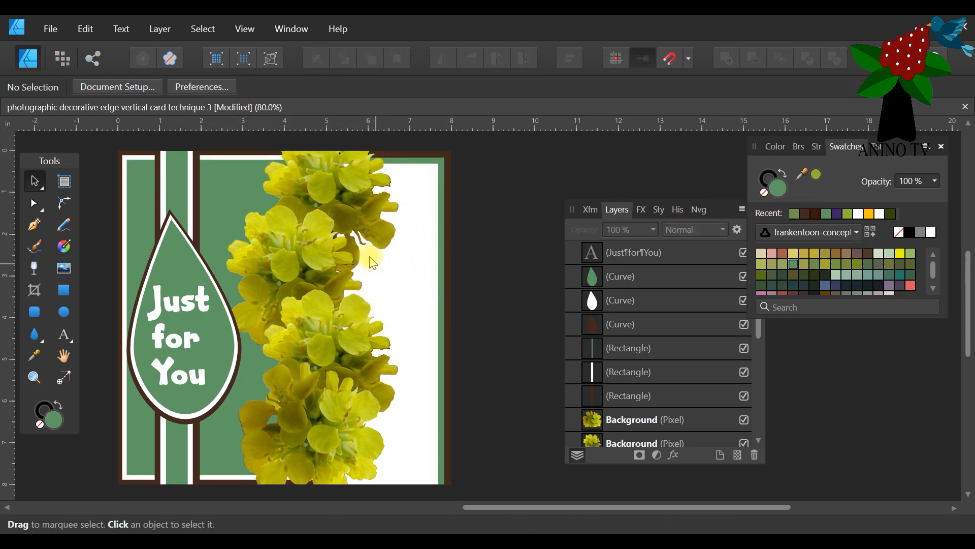
Select the topmost flower image and save the card document under its existing name.
{"action": "left_click", "coordinate": [331, 179]}
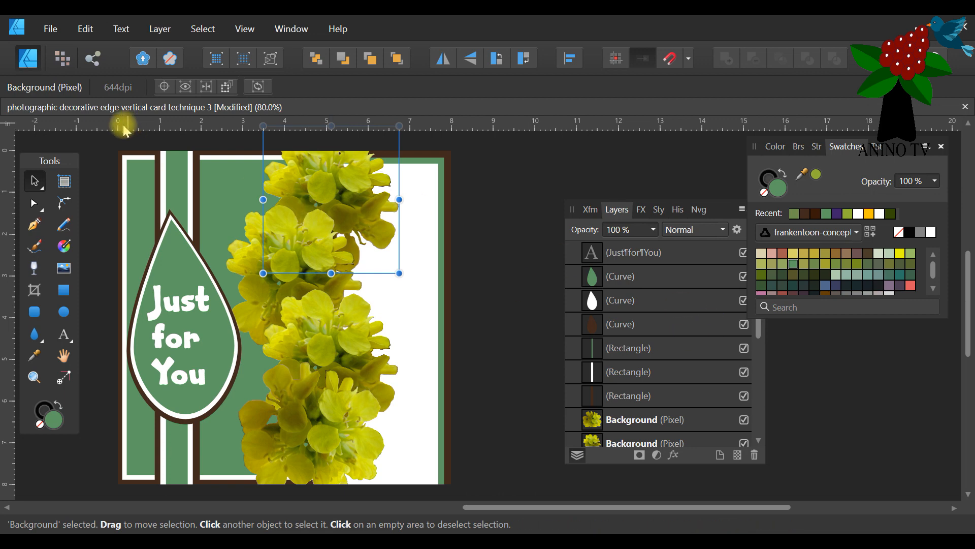
{"action": "left_click", "coordinate": [50, 29]}
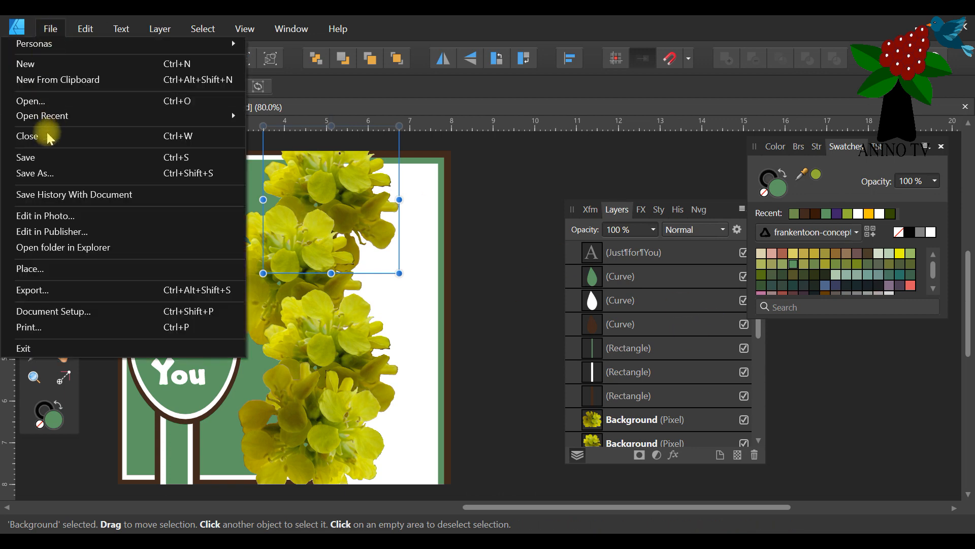
{"action": "left_click", "coordinate": [28, 157]}
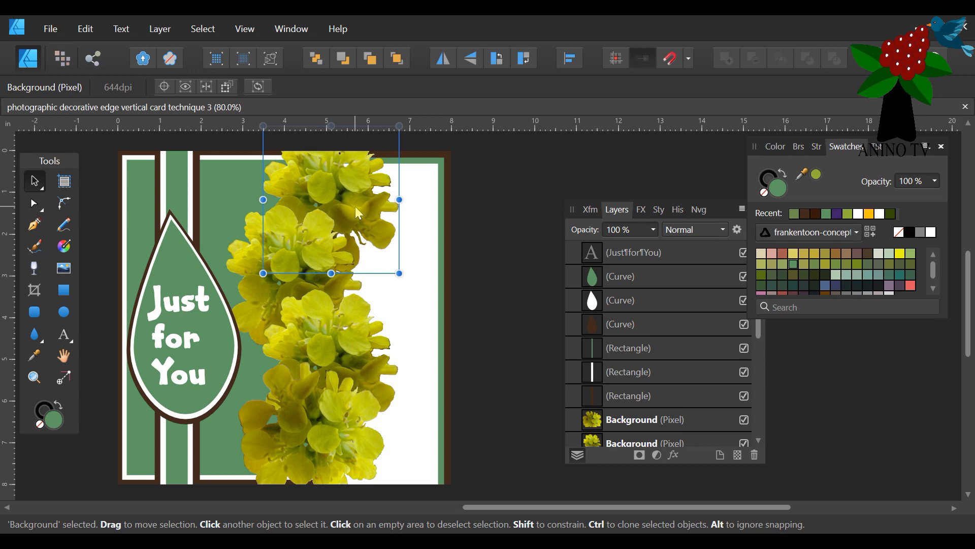
Duplicate the selected flower image, shrink the copy and place it at the upper left edge of the flower border.
{"action": "scroll", "coordinate": [319, 200], "scroll_direction": "down", "scroll_amount": 1}
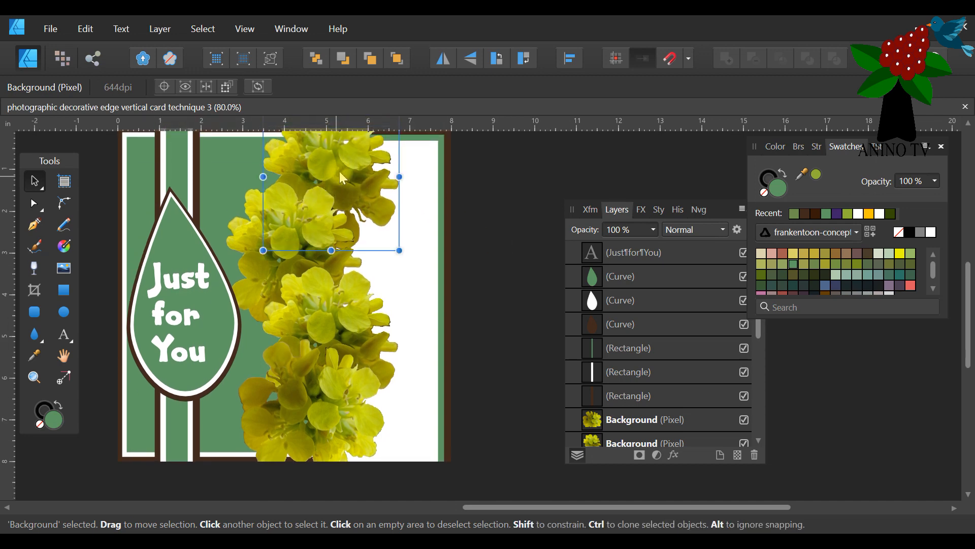
{"action": "left_click_drag", "start_coordinate": [721, 211], "coordinate": [678, 149]}
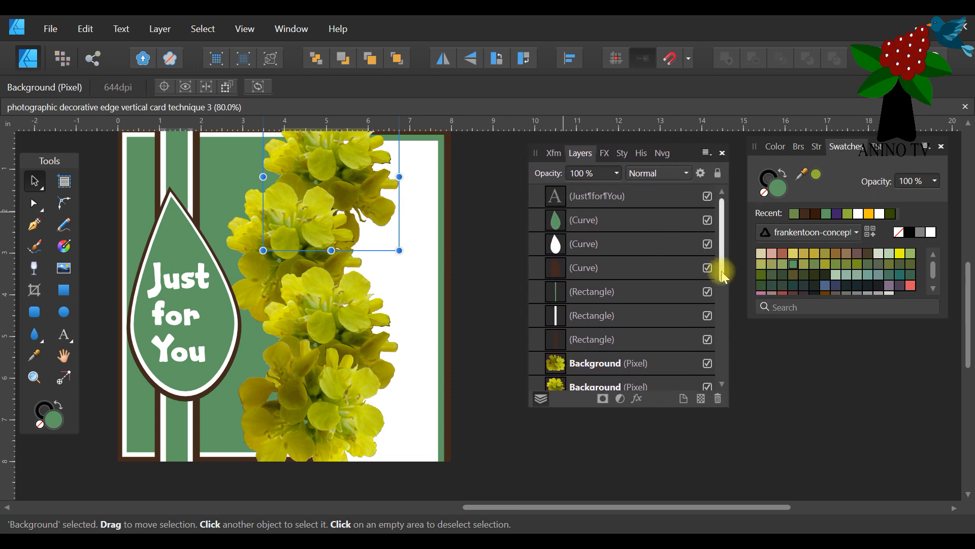
{"action": "scroll", "coordinate": [715, 254], "scroll_direction": "down", "scroll_amount": 4}
{"action": "right_click", "coordinate": [592, 346]}
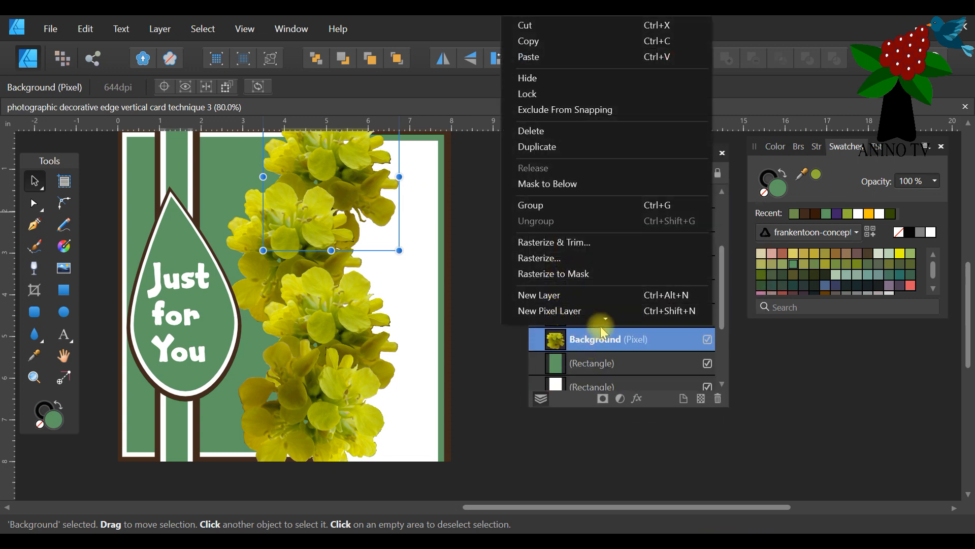
{"action": "left_click", "coordinate": [588, 147]}
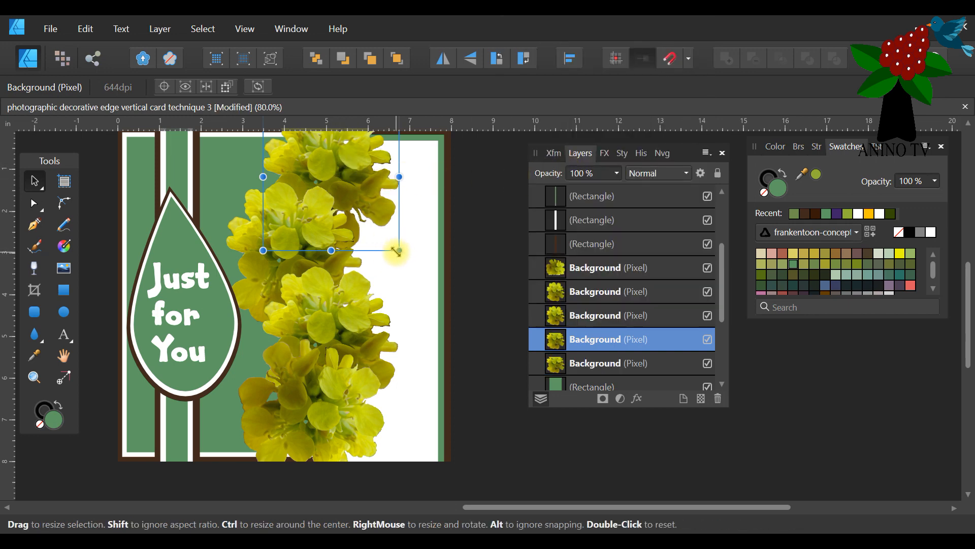
{"action": "left_click_drag", "start_coordinate": [396, 248], "coordinate": [362, 213]}
{"action": "left_click_drag", "start_coordinate": [324, 151], "coordinate": [264, 145]}
{"action": "scroll", "coordinate": [367, 198], "scroll_direction": "up", "scroll_amount": 1}
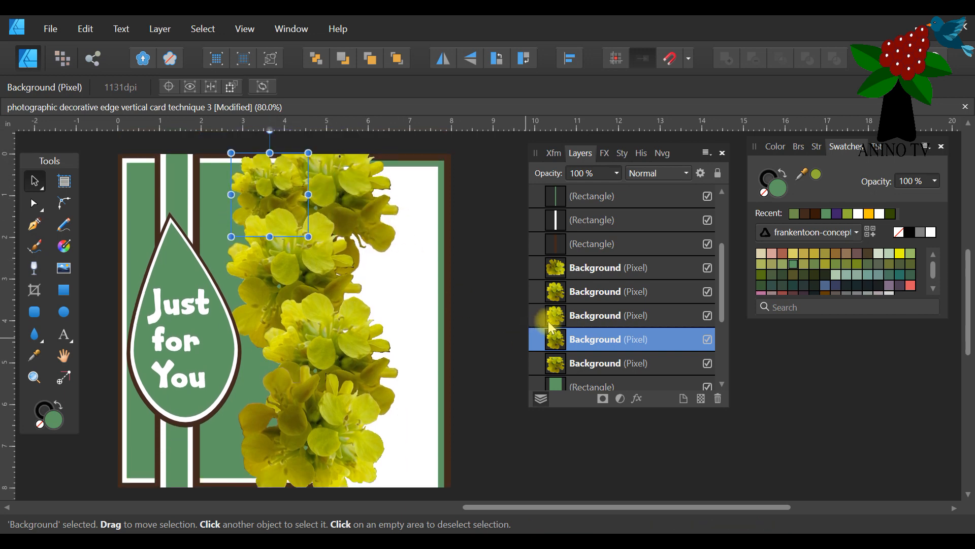
Duplicate the small flower, resize the copy and place it at the border's left edge beside the word "You".
{"action": "right_click", "coordinate": [578, 342]}
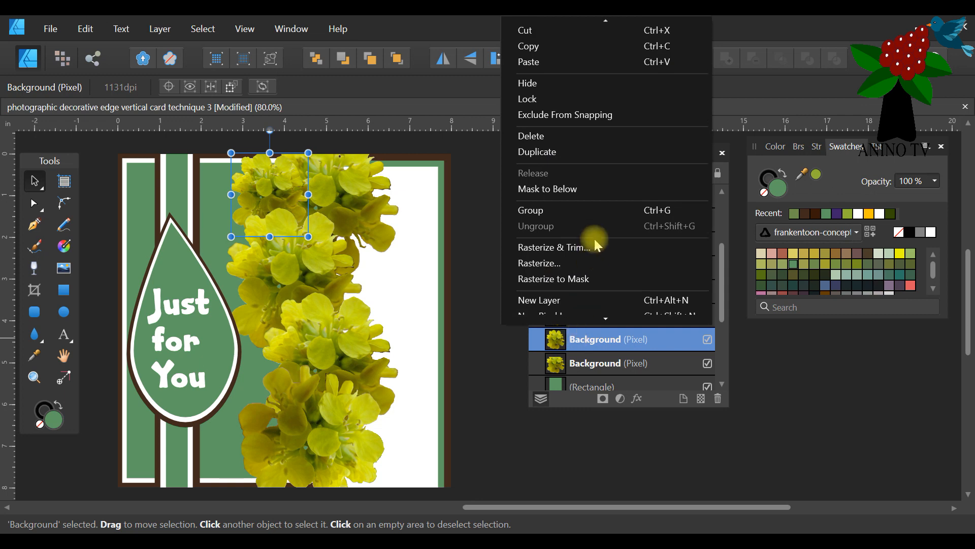
{"action": "left_click", "coordinate": [583, 147]}
{"action": "left_click_drag", "start_coordinate": [238, 185], "coordinate": [243, 215]}
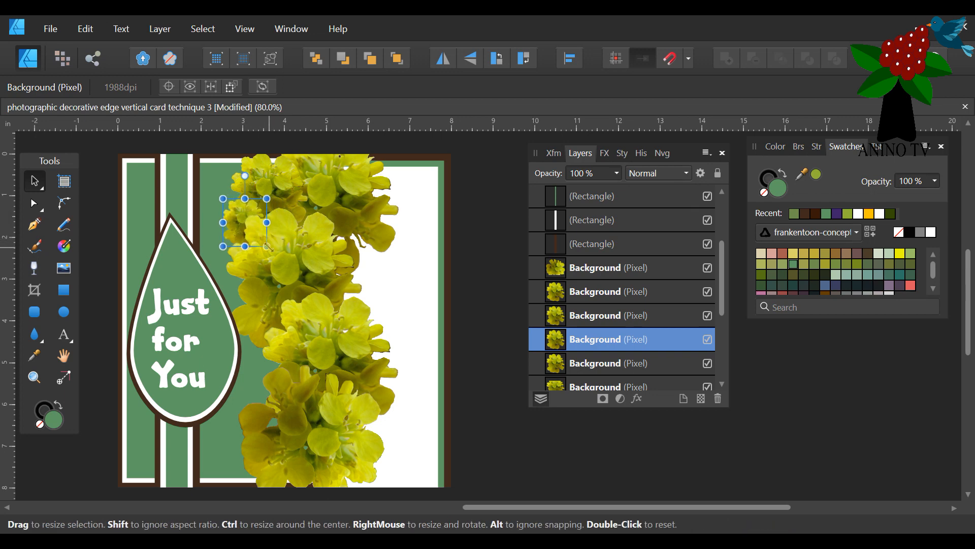
{"action": "left_click_drag", "start_coordinate": [268, 247], "coordinate": [278, 257]}
{"action": "left_click_drag", "start_coordinate": [237, 216], "coordinate": [256, 350]}
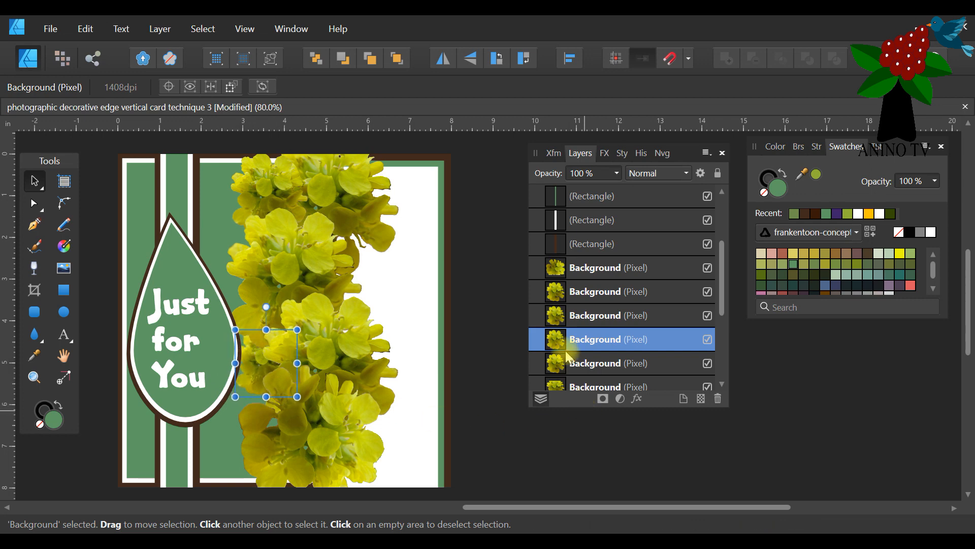
Duplicate the small flower again, enlarge the copy and place it in front at the lower left end of the flower border.
{"action": "right_click", "coordinate": [575, 349]}
{"action": "left_click", "coordinate": [570, 150]}
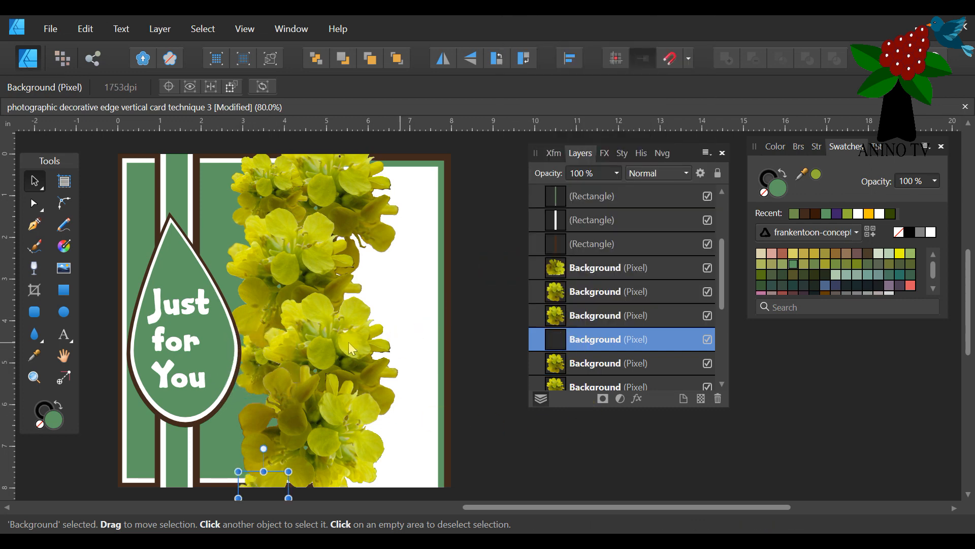
{"action": "left_click_drag", "start_coordinate": [258, 485], "coordinate": [258, 388]}
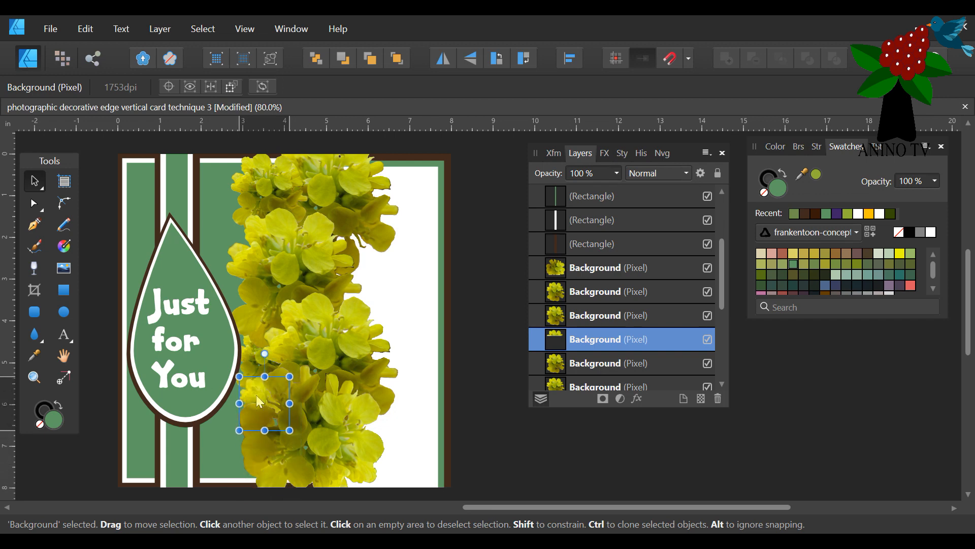
{"action": "left_click_drag", "start_coordinate": [282, 433], "coordinate": [303, 451]}
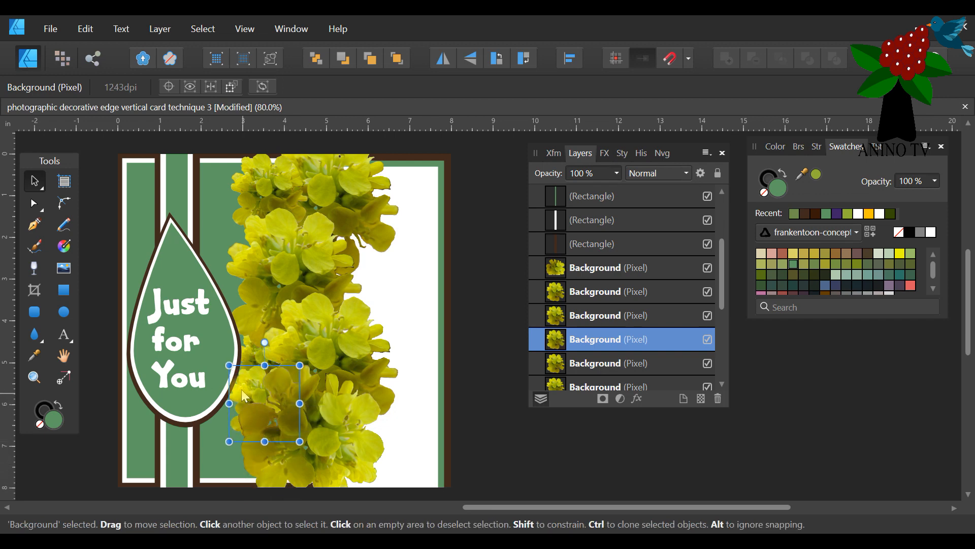
{"action": "left_click_drag", "start_coordinate": [251, 398], "coordinate": [263, 436]}
{"action": "left_click", "coordinate": [398, 58]}
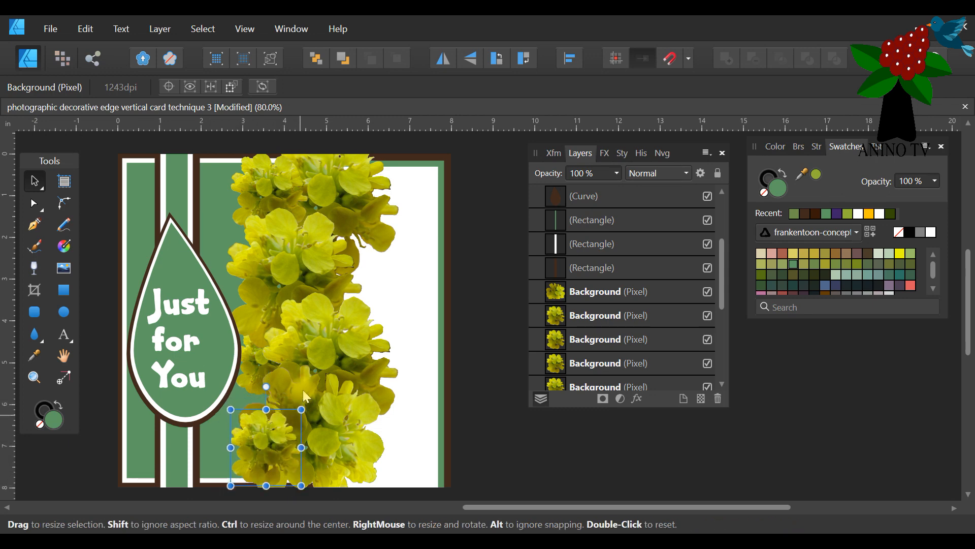
Bring the small flower beside the teardrop to the front and move it slightly down.
{"action": "left_click", "coordinate": [249, 367]}
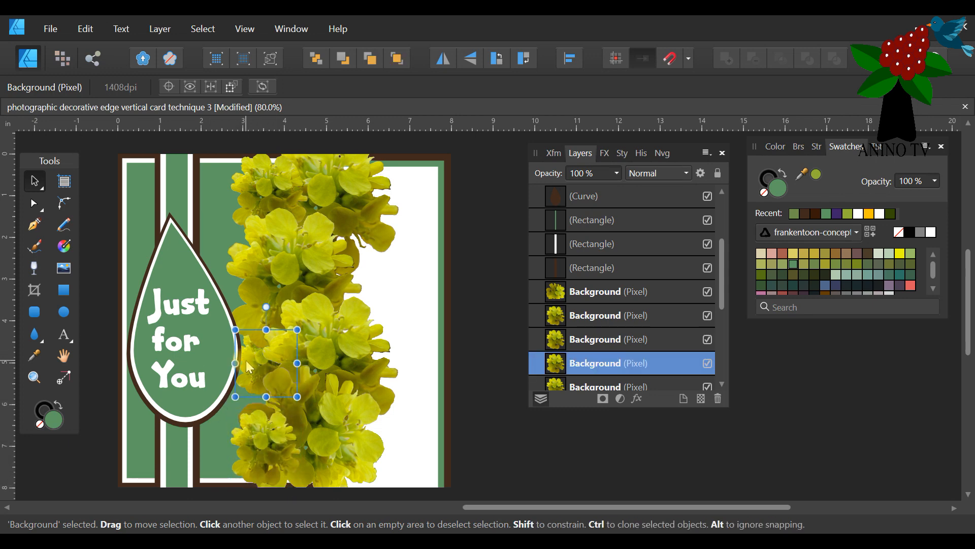
{"action": "left_click", "coordinate": [397, 59]}
{"action": "mouse_move", "coordinate": [256, 368]}
{"action": "left_mouse_down"}
{"action": "mouse_move", "coordinate": [267, 373]}
{"action": "mouse_move", "coordinate": [257, 382]}
{"action": "left_mouse_up"}
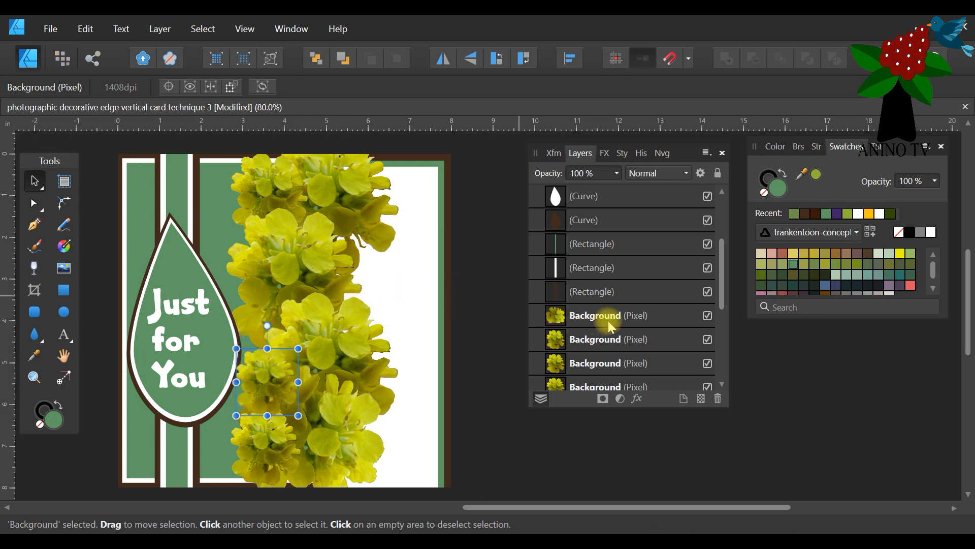
Duplicate the frontmost small flower and place the copy higher on the border's left edge, level with the teardrop's upper half.
{"action": "scroll", "coordinate": [670, 356], "scroll_direction": "down", "scroll_amount": 5}
{"action": "scroll", "coordinate": [661, 315], "scroll_direction": "up", "scroll_amount": 3}
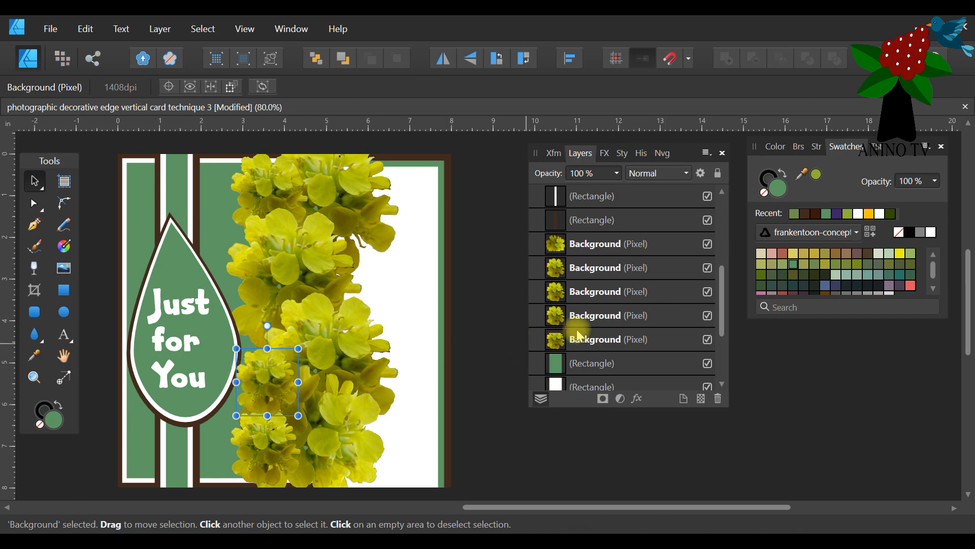
{"action": "scroll", "coordinate": [599, 319], "scroll_direction": "up", "scroll_amount": 4}
{"action": "right_click", "coordinate": [608, 202]}
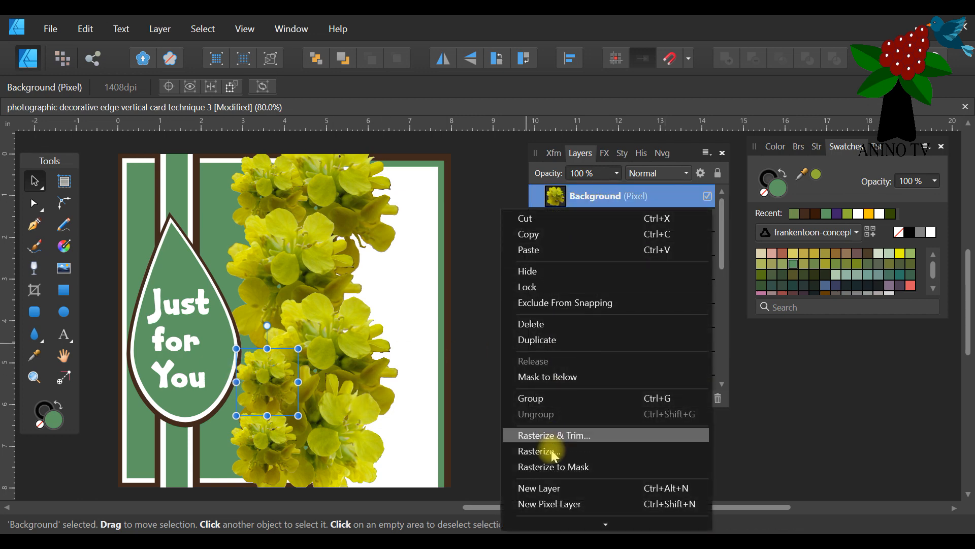
{"action": "left_click", "coordinate": [570, 342]}
{"action": "left_click_drag", "start_coordinate": [270, 368], "coordinate": [265, 273]}
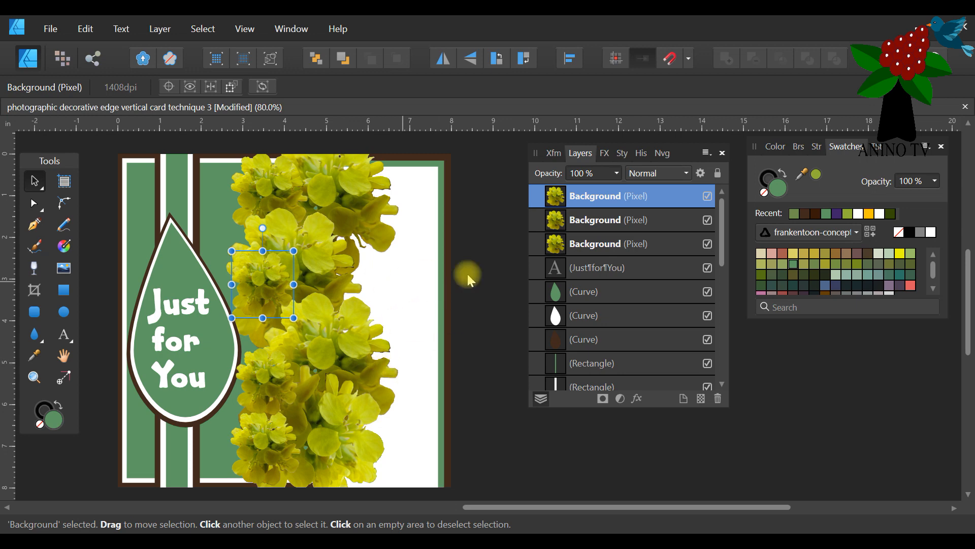
Nudge the small flower at the card's top edge upward and bring it to the front of the layer stack.
{"action": "scroll", "coordinate": [389, 244], "scroll_direction": "up", "scroll_amount": 3}
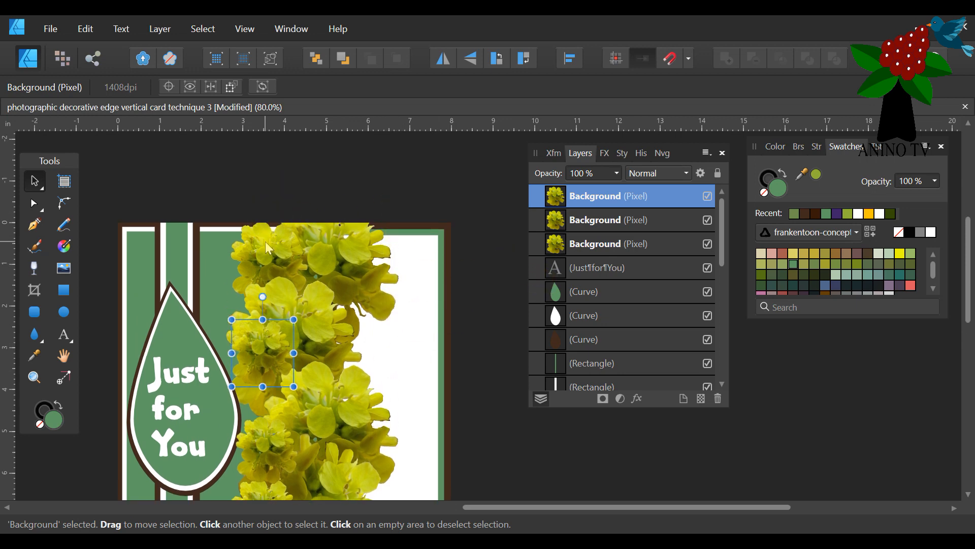
{"action": "left_click", "coordinate": [264, 242]}
{"action": "left_click_drag", "start_coordinate": [261, 241], "coordinate": [264, 230]}
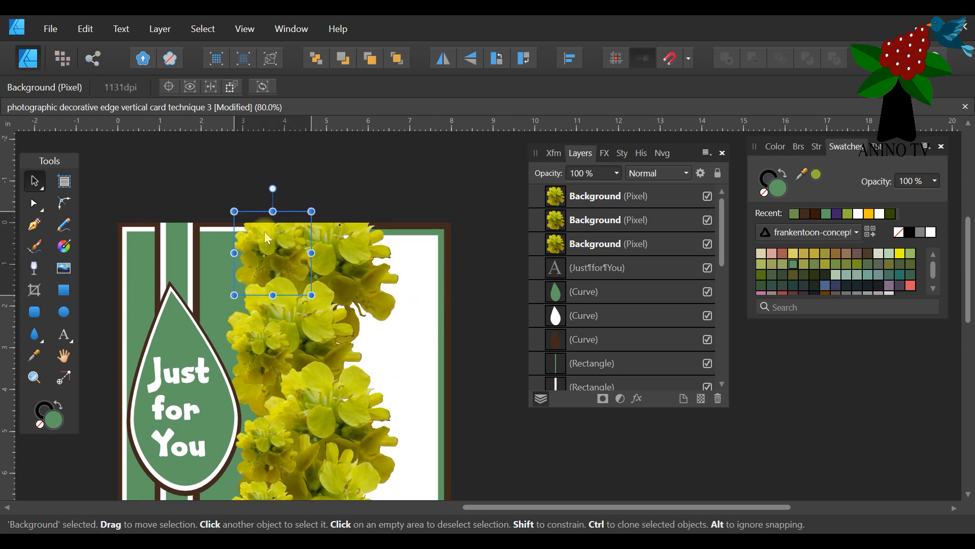
{"action": "left_click_drag", "start_coordinate": [587, 197], "coordinate": [599, 209]}
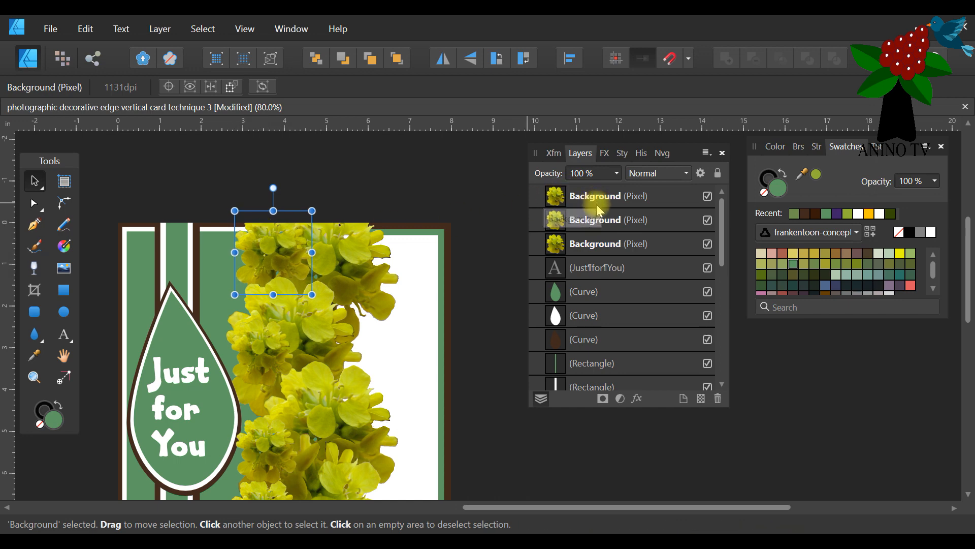
{"action": "scroll", "coordinate": [631, 251], "scroll_direction": "down", "scroll_amount": 5}
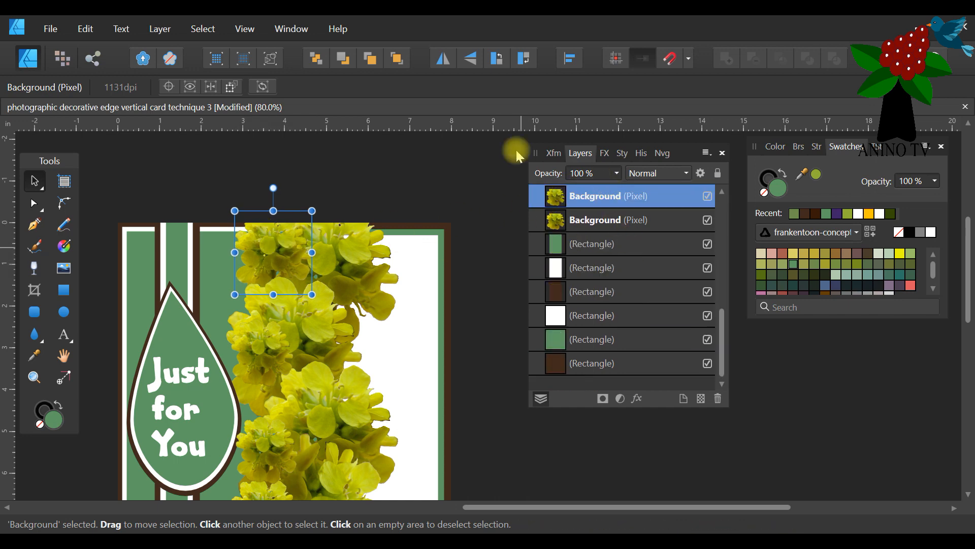
{"action": "left_click", "coordinate": [397, 58]}
{"action": "scroll", "coordinate": [654, 236], "scroll_direction": "up", "scroll_amount": 5}
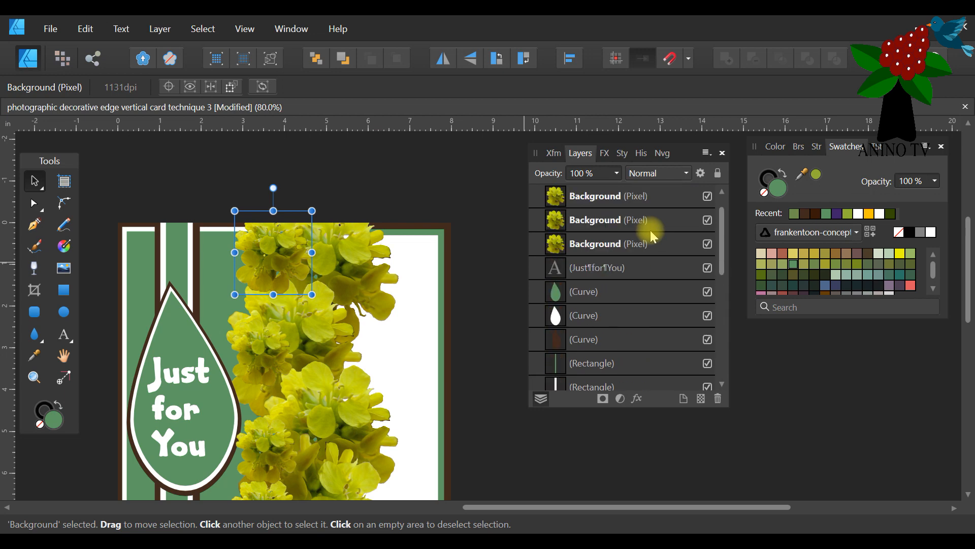
{"action": "scroll", "coordinate": [654, 237], "scroll_direction": "up", "scroll_amount": 1}
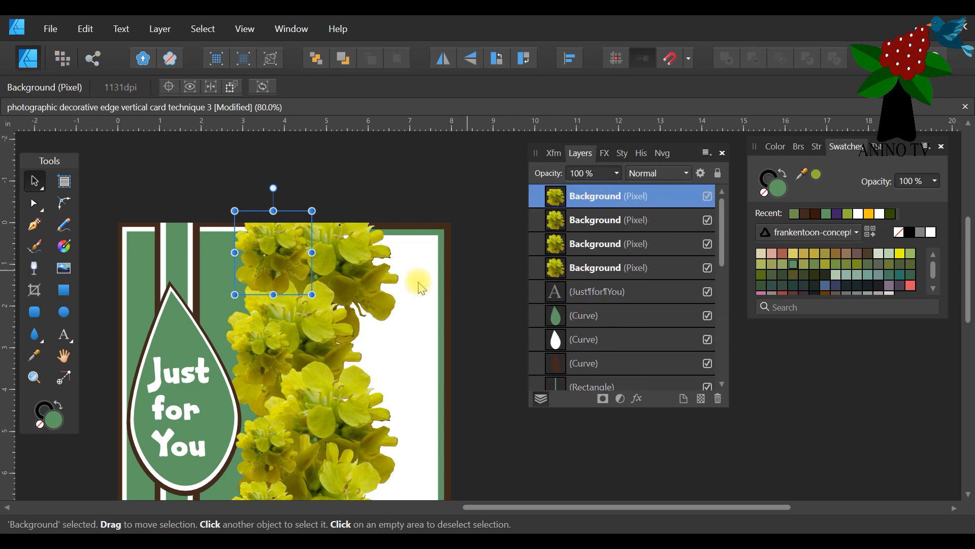
Enlarge the second small flower from the top on the border's left edge slightly.
{"action": "left_click", "coordinate": [262, 350]}
{"action": "left_click_drag", "start_coordinate": [288, 327], "coordinate": [298, 318]}
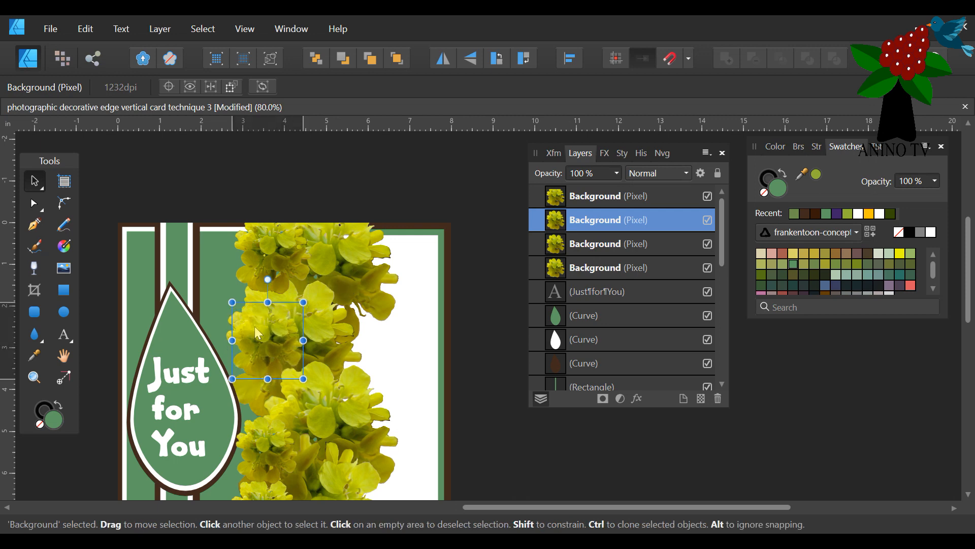
{"action": "scroll", "coordinate": [401, 213], "scroll_direction": "down", "scroll_amount": 3}
{"action": "scroll", "coordinate": [405, 217], "scroll_direction": "up", "scroll_amount": 2}
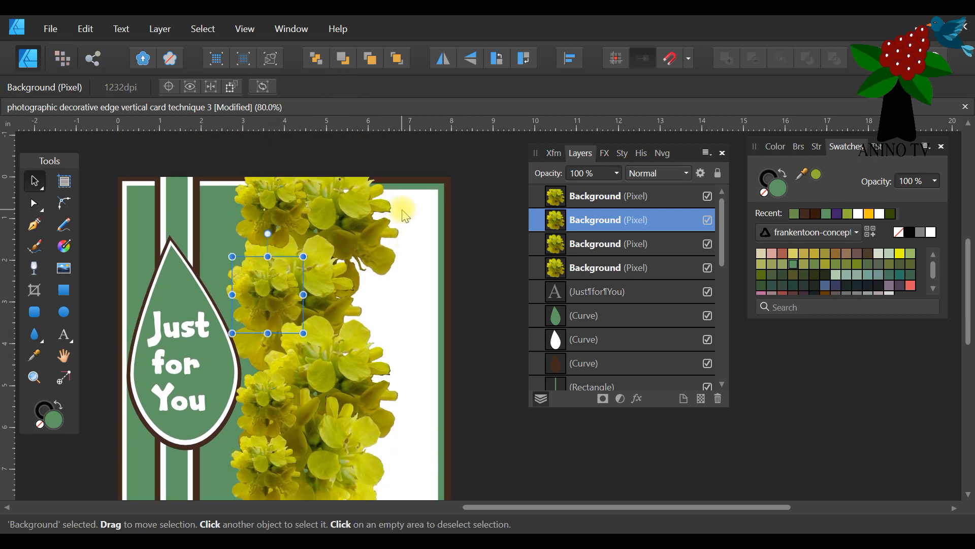
Select all eight flower images of the border together and group them.
{"action": "scroll", "coordinate": [411, 159], "scroll_direction": "up", "scroll_amount": 1}
{"action": "left_click_drag", "start_coordinate": [411, 154], "coordinate": [231, 501]}
{"action": "left_click", "coordinate": [34, 377]}
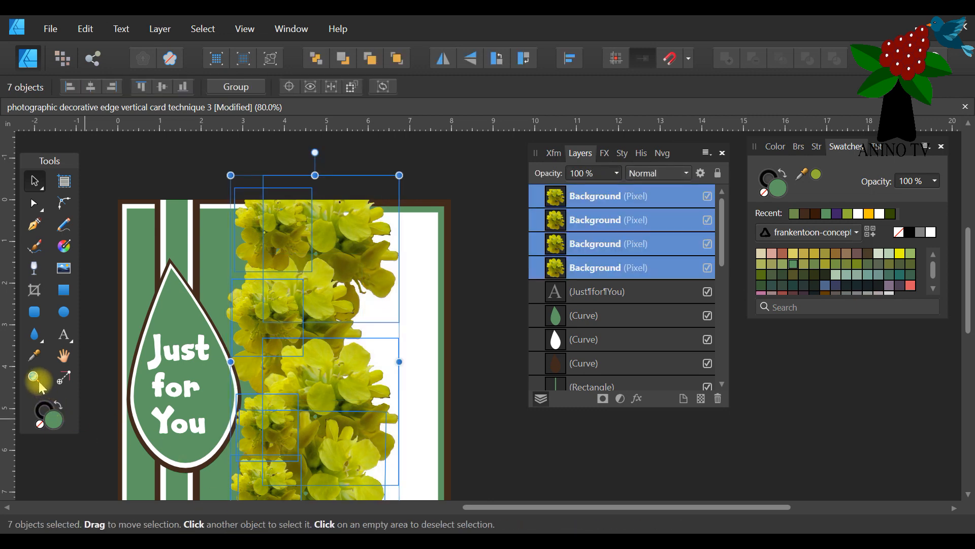
{"action": "left_click", "coordinate": [147, 92]}
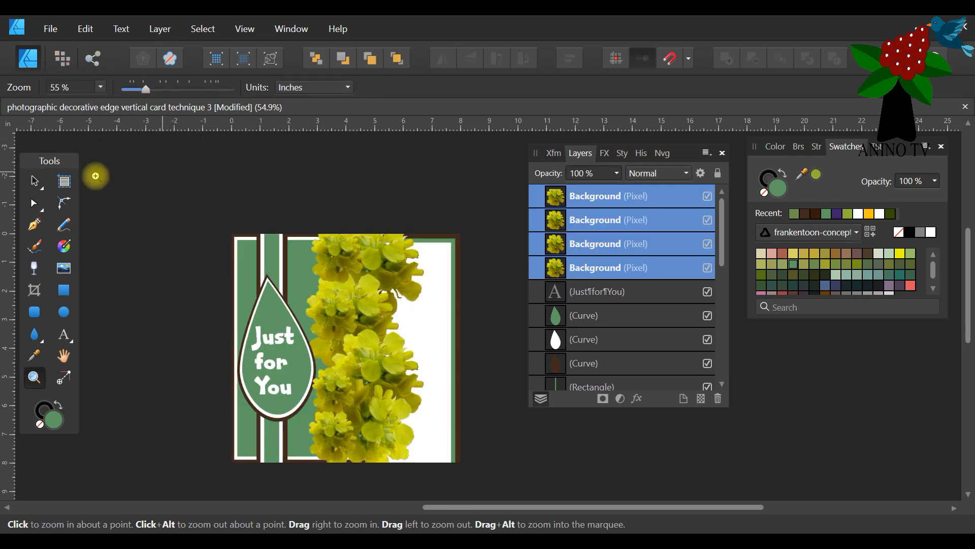
{"action": "left_click", "coordinate": [34, 181]}
{"action": "left_click", "coordinate": [450, 170]}
{"action": "left_click_drag", "start_coordinate": [461, 158], "coordinate": [312, 516]}
{"action": "scroll", "coordinate": [409, 369], "scroll_direction": "up", "scroll_amount": 3}
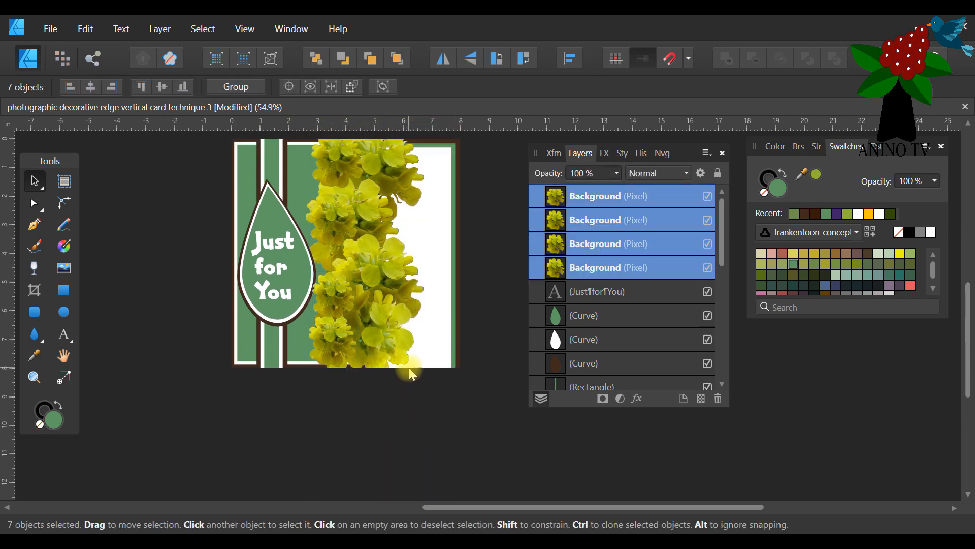
{"action": "left_click_drag", "start_coordinate": [503, 140], "coordinate": [292, 462]}
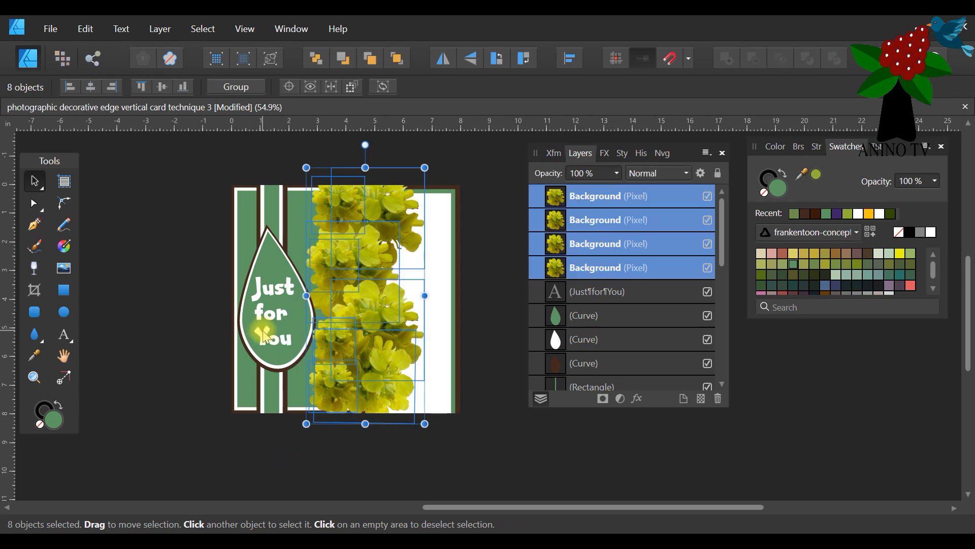
{"action": "left_click", "coordinate": [257, 95]}
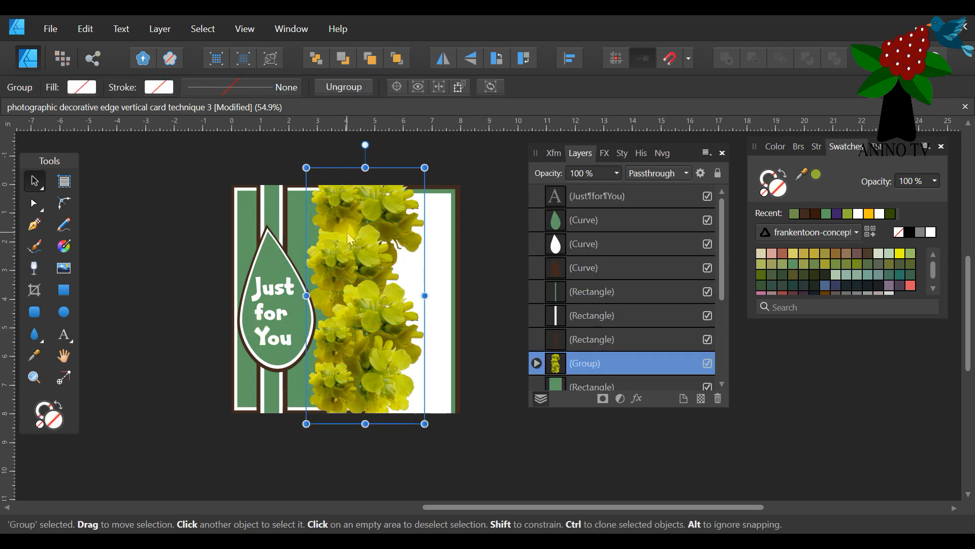
Try moving the flower group toward the card's right edge, and undo the move.
{"action": "left_click_drag", "start_coordinate": [348, 246], "coordinate": [463, 274]}
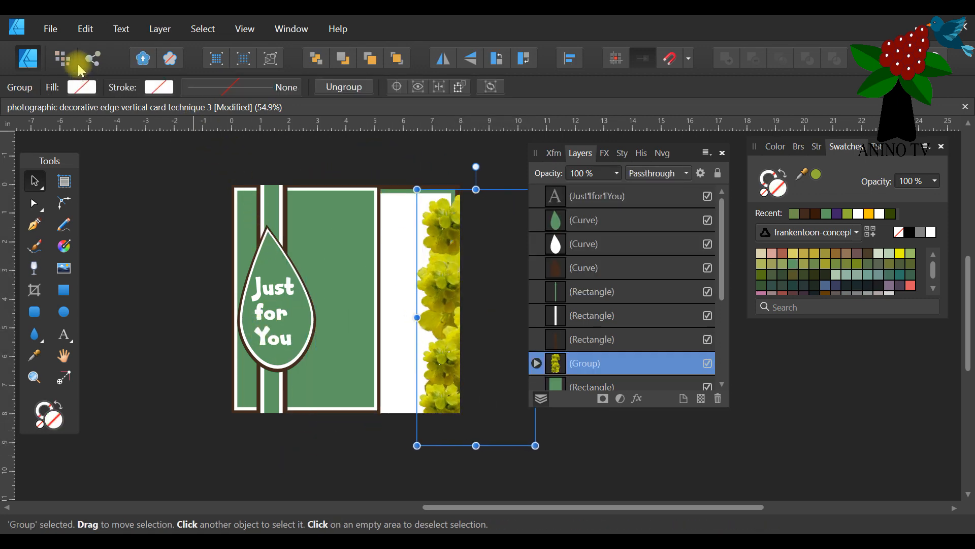
{"action": "left_click", "coordinate": [81, 28]}
{"action": "left_click", "coordinate": [76, 42]}
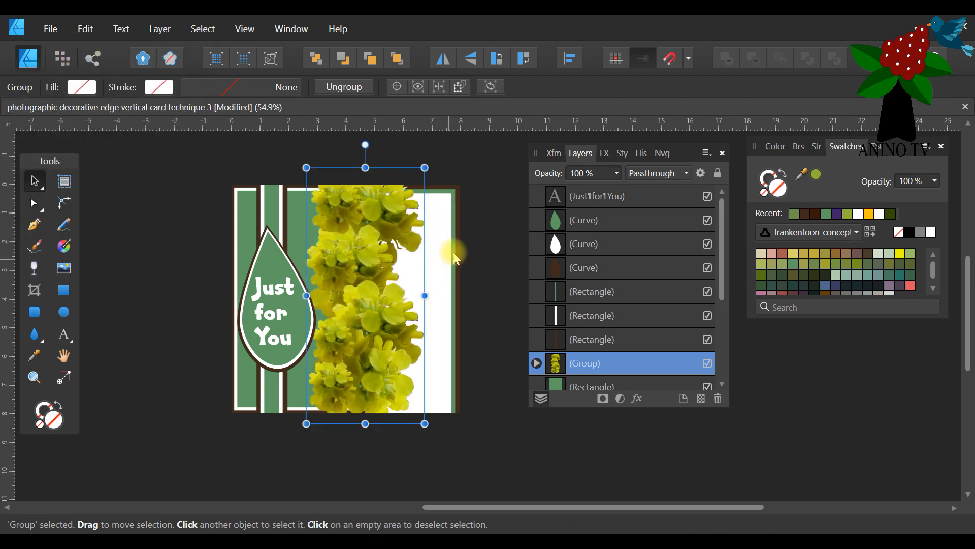
Save the card document under its existing file name.
{"action": "scroll", "coordinate": [493, 314], "scroll_direction": "up", "scroll_amount": 1}
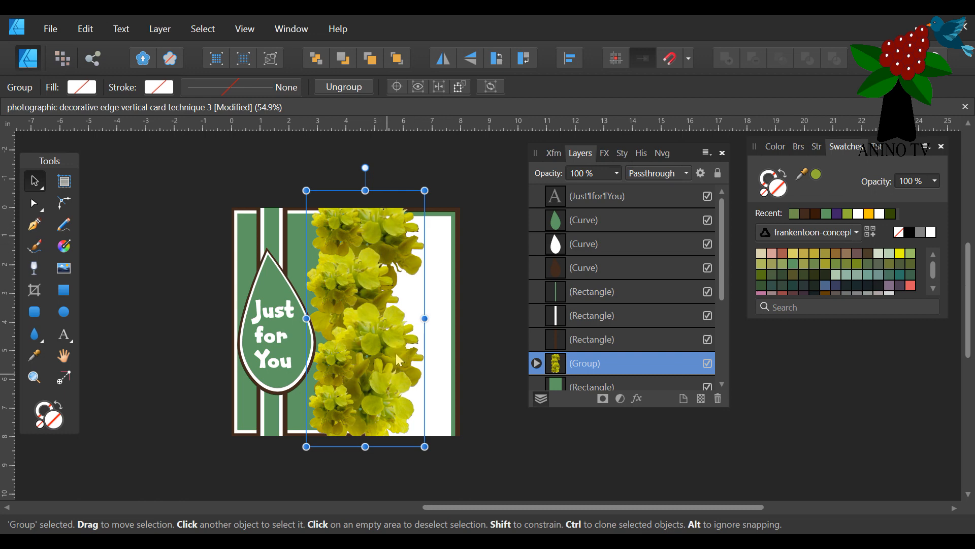
{"action": "left_click", "coordinate": [57, 33]}
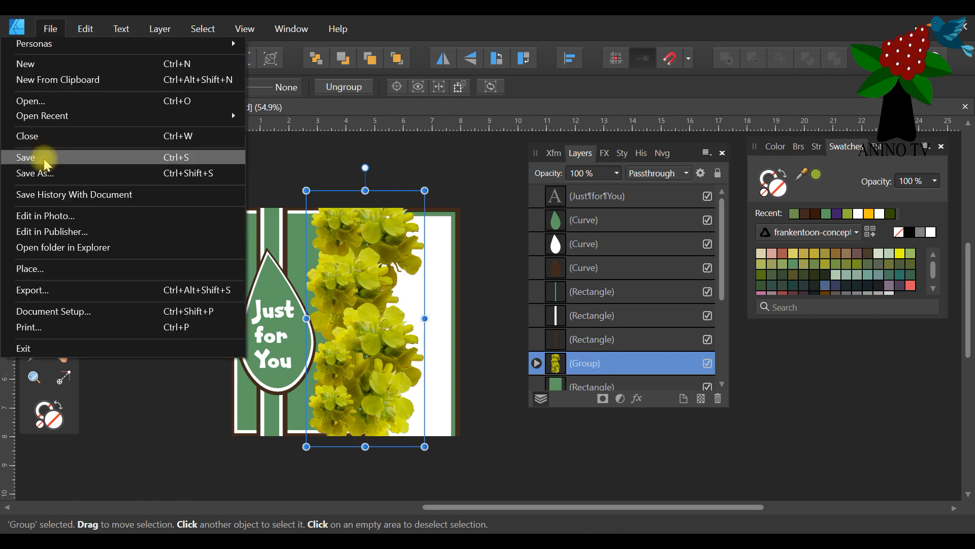
{"action": "left_click", "coordinate": [343, 229]}
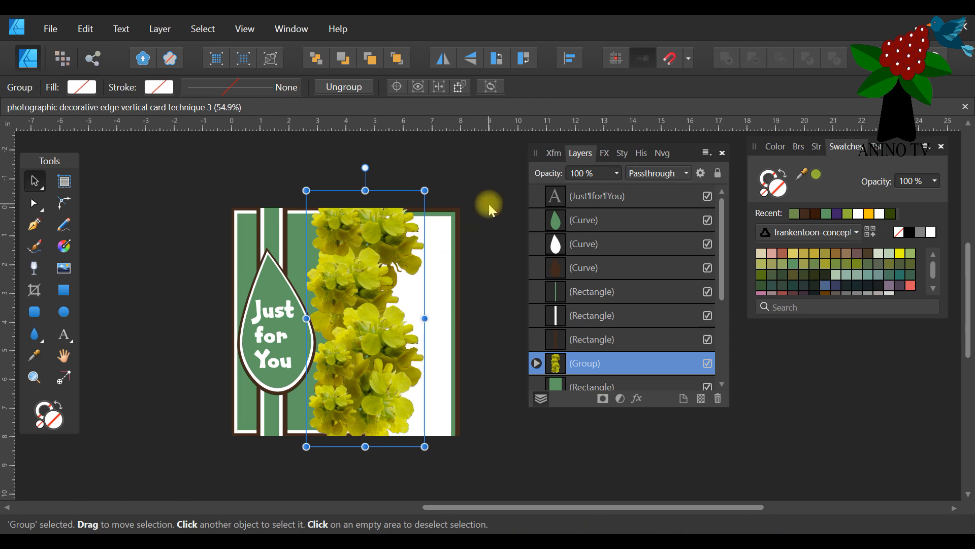
Duplicate the grouped flower border and hide the original group beneath the copy.
{"action": "right_click", "coordinate": [585, 368]}
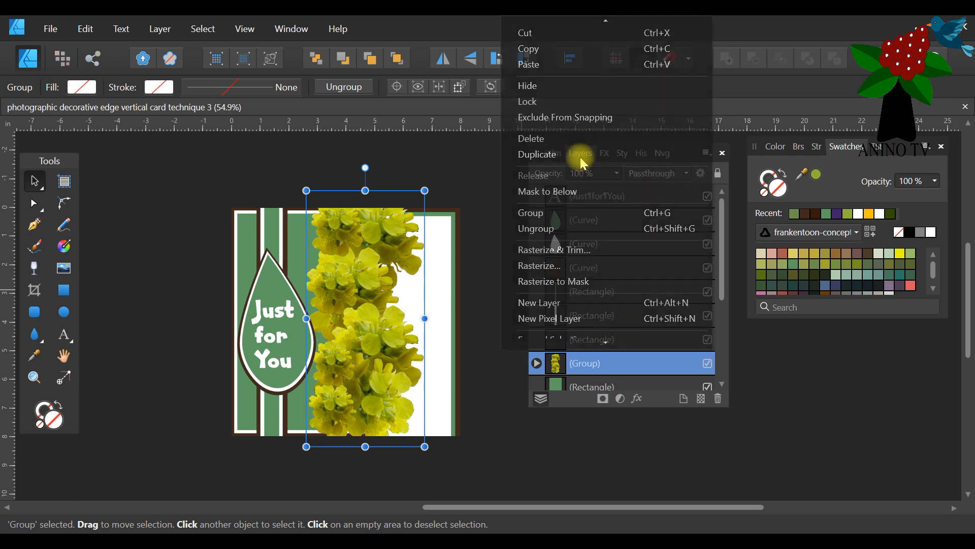
{"action": "left_click", "coordinate": [580, 157]}
{"action": "scroll", "coordinate": [592, 348], "scroll_direction": "down", "scroll_amount": 2}
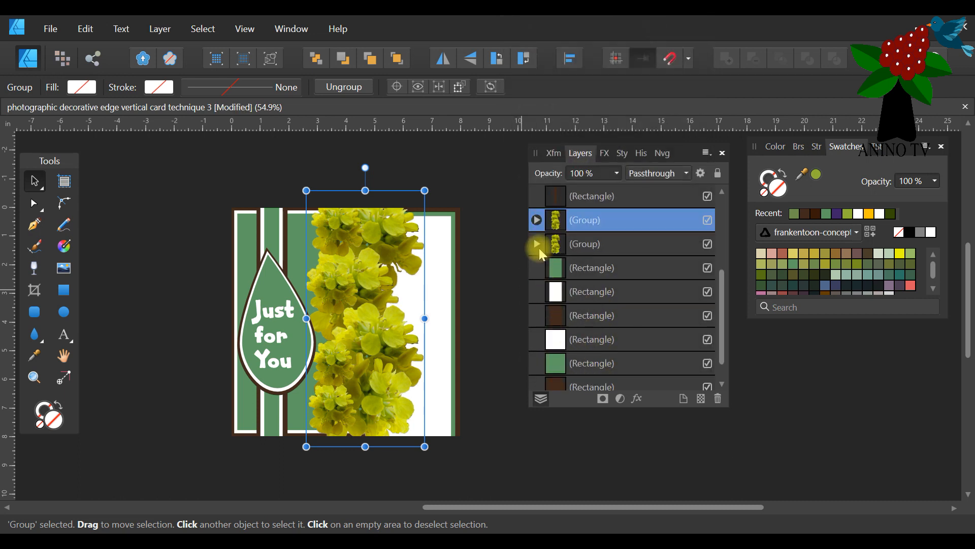
{"action": "left_click", "coordinate": [710, 244]}
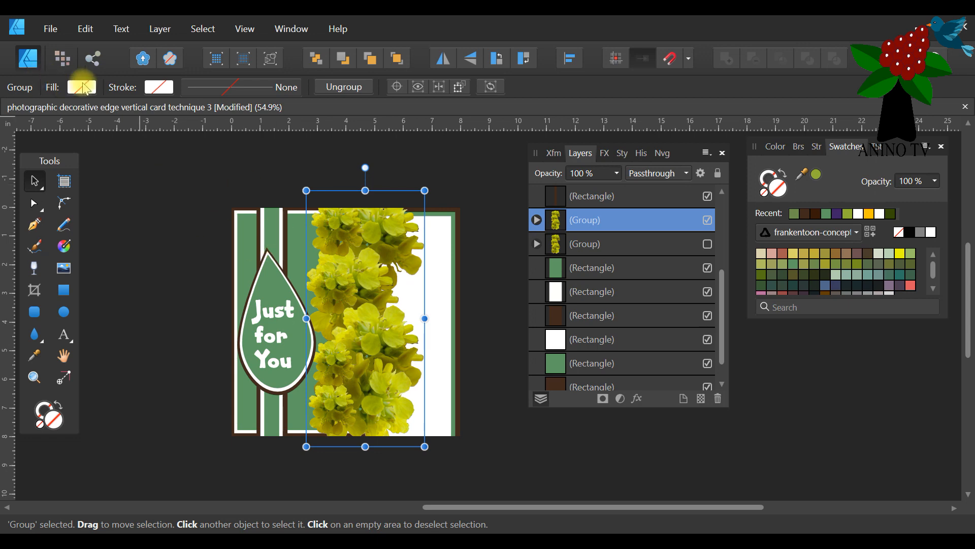
Switch to the Pixel Persona and set the Selection Brush to Subtract mode with a 64 px width.
{"action": "left_click", "coordinate": [62, 60]}
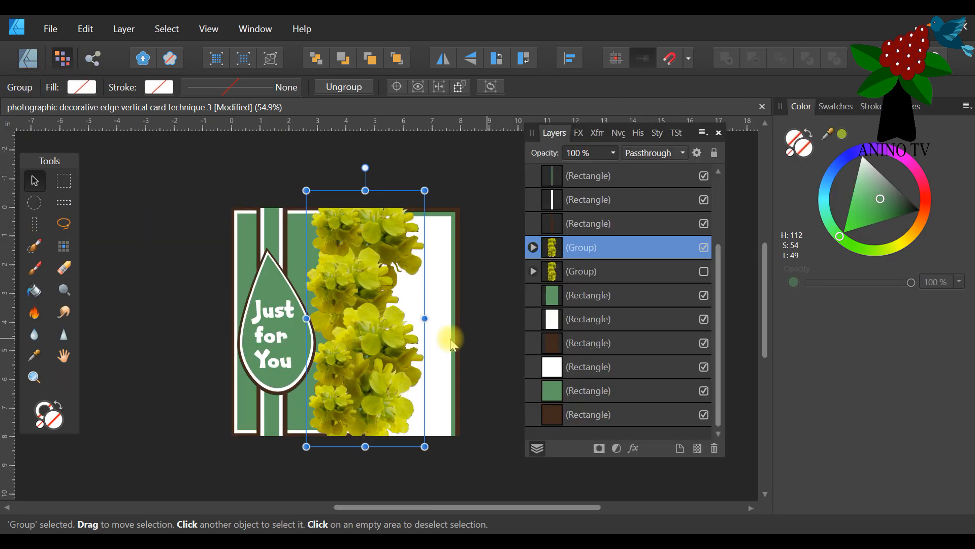
{"action": "left_click", "coordinate": [34, 246]}
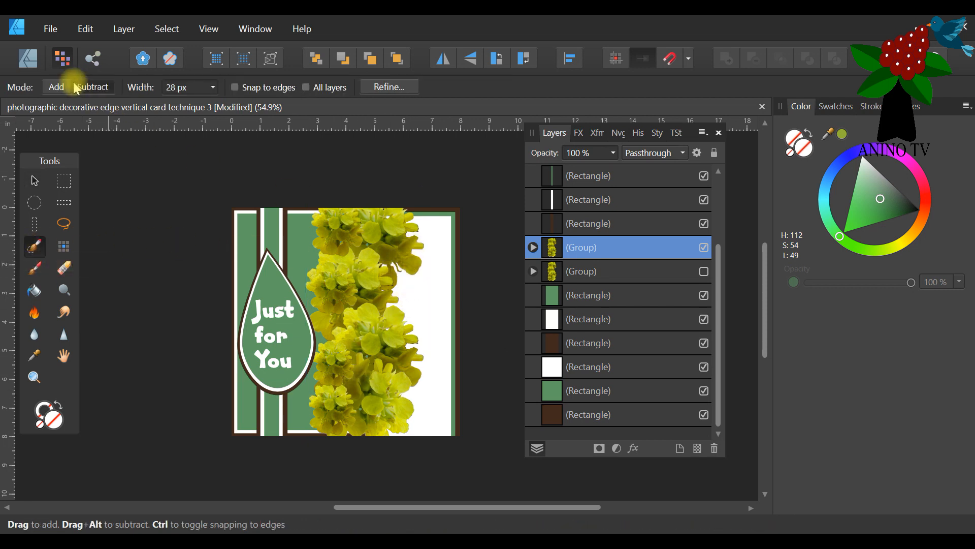
{"action": "left_click", "coordinate": [92, 87]}
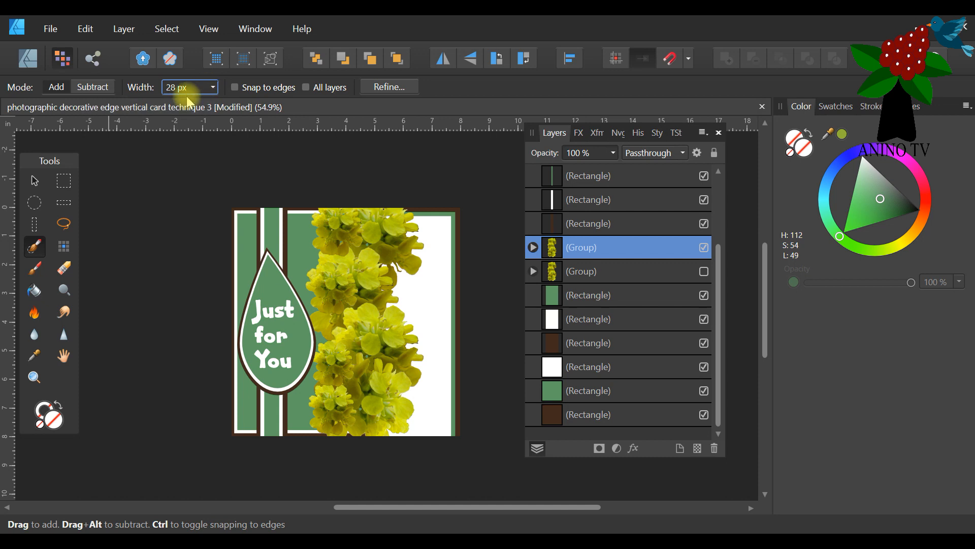
{"action": "left_click", "coordinate": [213, 89]}
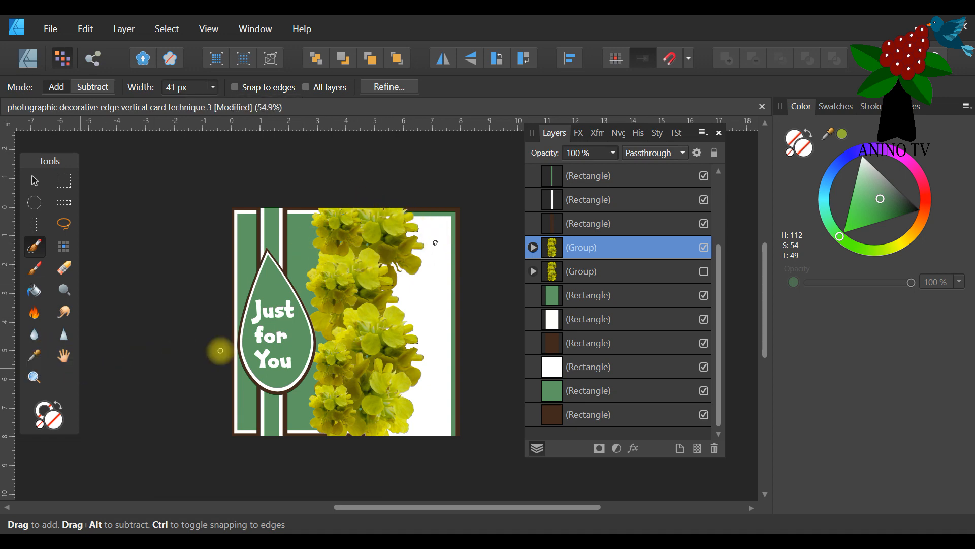
{"action": "left_click", "coordinate": [34, 377]}
{"action": "left_click", "coordinate": [465, 283]}
{"action": "left_click", "coordinate": [472, 277]}
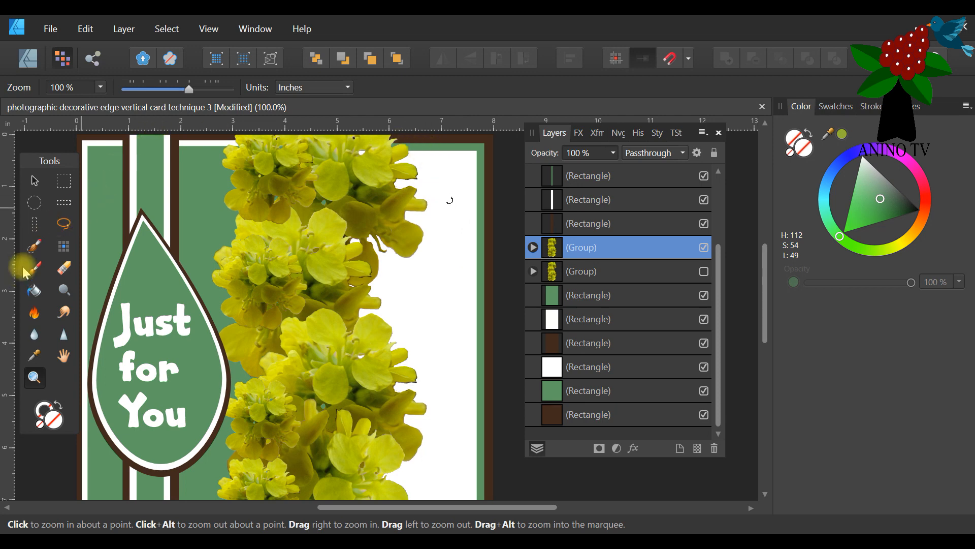
{"action": "left_click", "coordinate": [34, 254]}
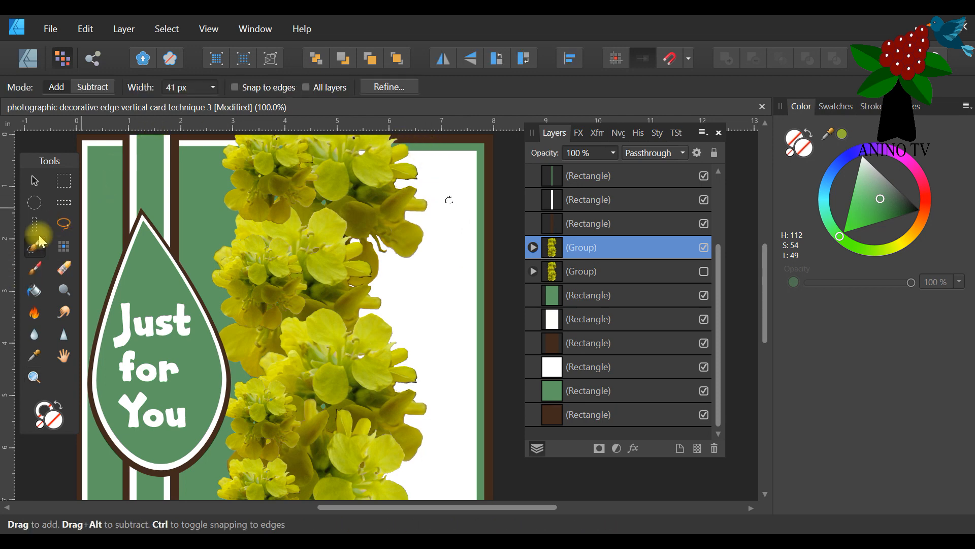
{"action": "left_click", "coordinate": [212, 86]}
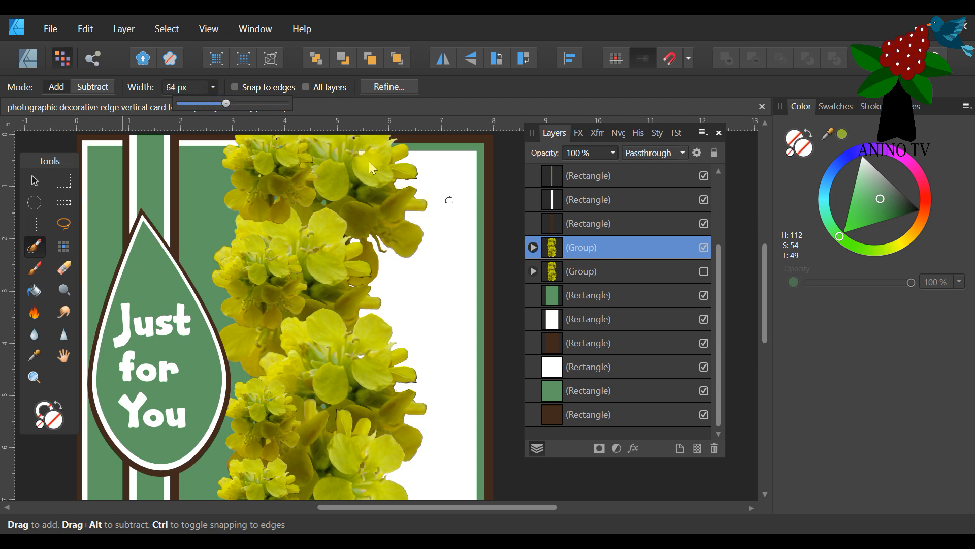
Try to brush-select the area along the flower border's outer edge, clear the pixel selection and return to the Designer Persona.
{"action": "scroll", "coordinate": [422, 163], "scroll_direction": "up", "scroll_amount": 1}
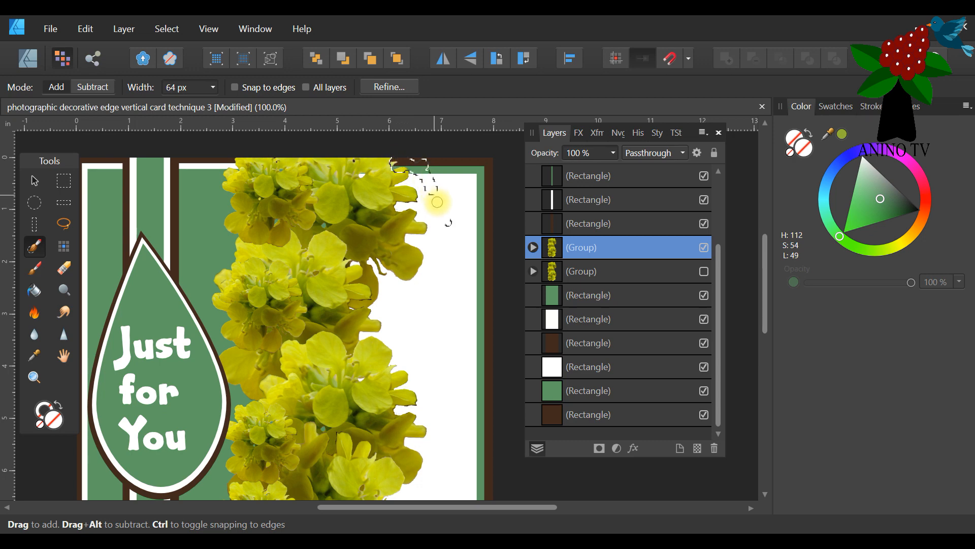
{"action": "mouse_move", "coordinate": [483, 215]}
{"action": "left_mouse_down"}
{"action": "mouse_move", "coordinate": [452, 153]}
{"action": "mouse_move", "coordinate": [456, 199]}
{"action": "left_mouse_up"}
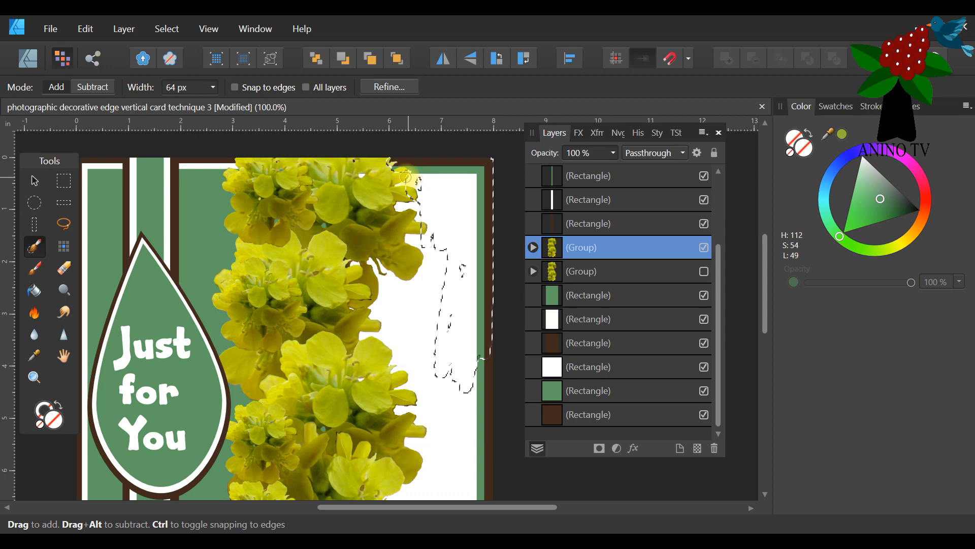
{"action": "mouse_move", "coordinate": [424, 354]}
{"action": "left_mouse_down"}
{"action": "mouse_move", "coordinate": [370, 289]}
{"action": "mouse_move", "coordinate": [371, 254]}
{"action": "mouse_move", "coordinate": [458, 399]}
{"action": "mouse_move", "coordinate": [411, 301]}
{"action": "left_mouse_up"}
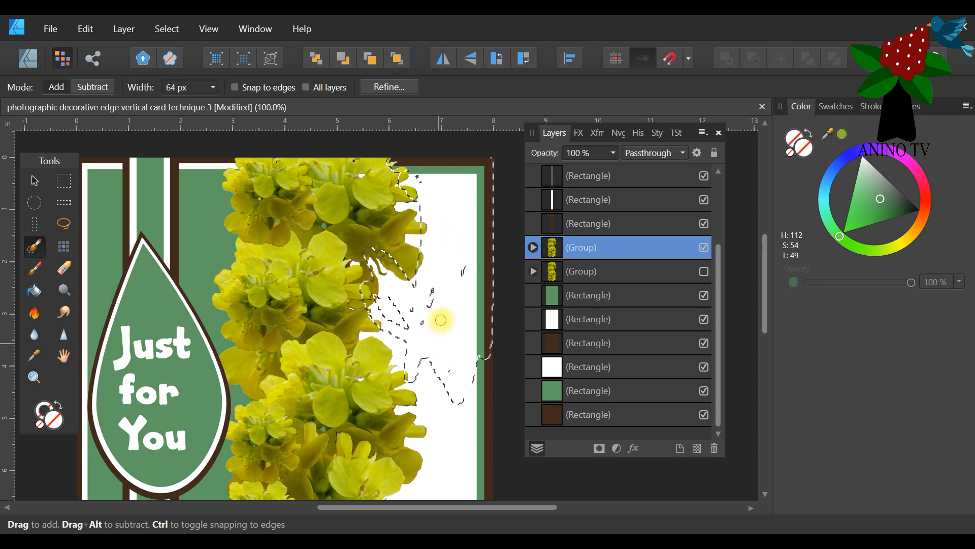
{"action": "scroll", "coordinate": [439, 333], "scroll_direction": "down", "scroll_amount": 3}
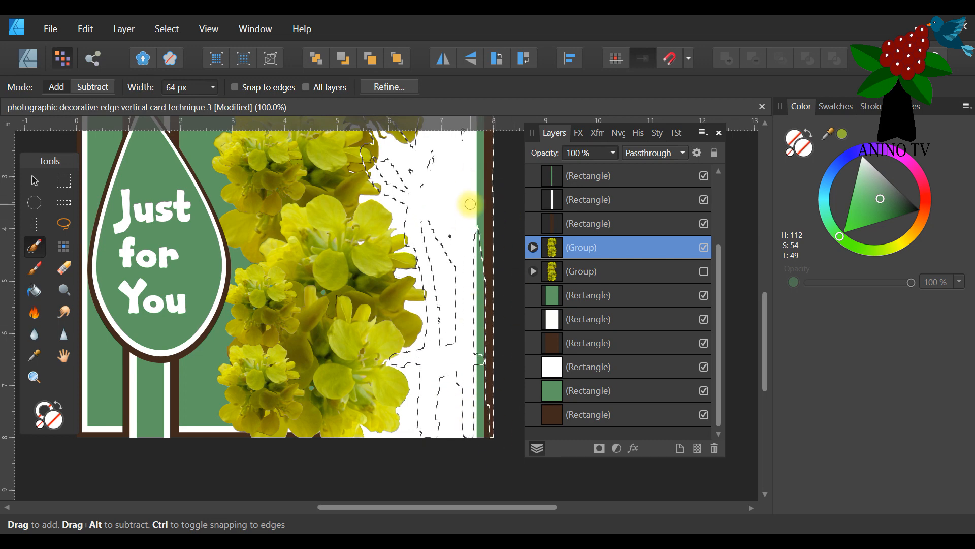
{"action": "scroll", "coordinate": [467, 350], "scroll_direction": "up", "scroll_amount": 2}
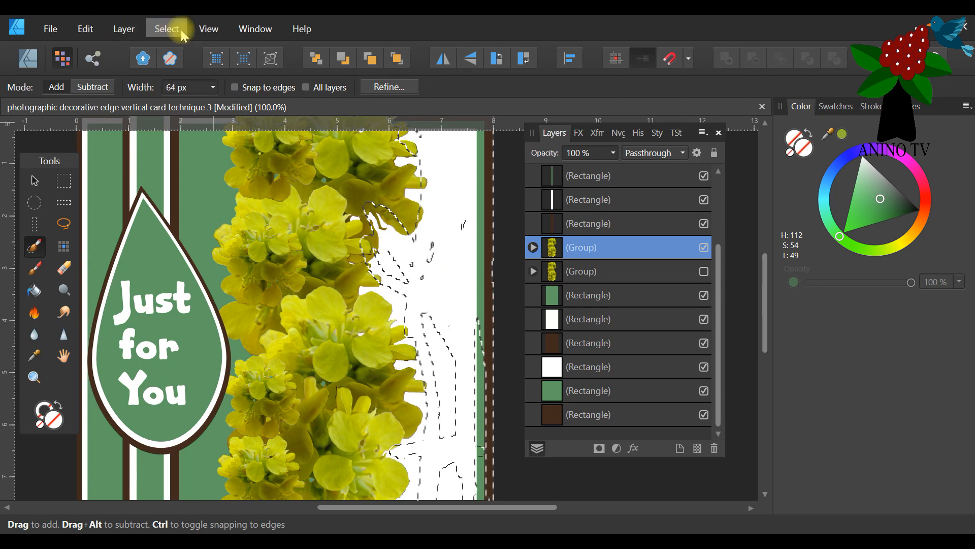
{"action": "left_click", "coordinate": [164, 29]}
{"action": "left_click", "coordinate": [147, 60]}
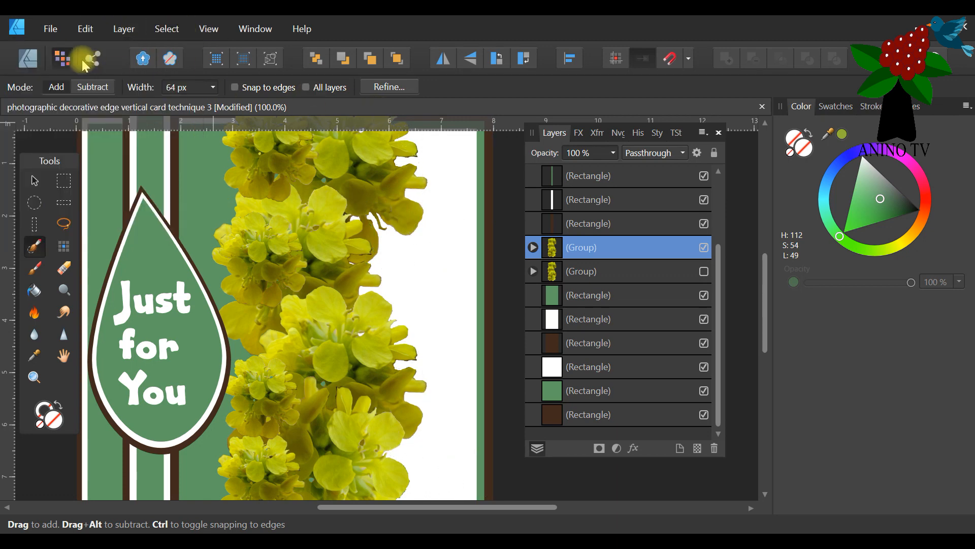
{"action": "left_click", "coordinate": [30, 59]}
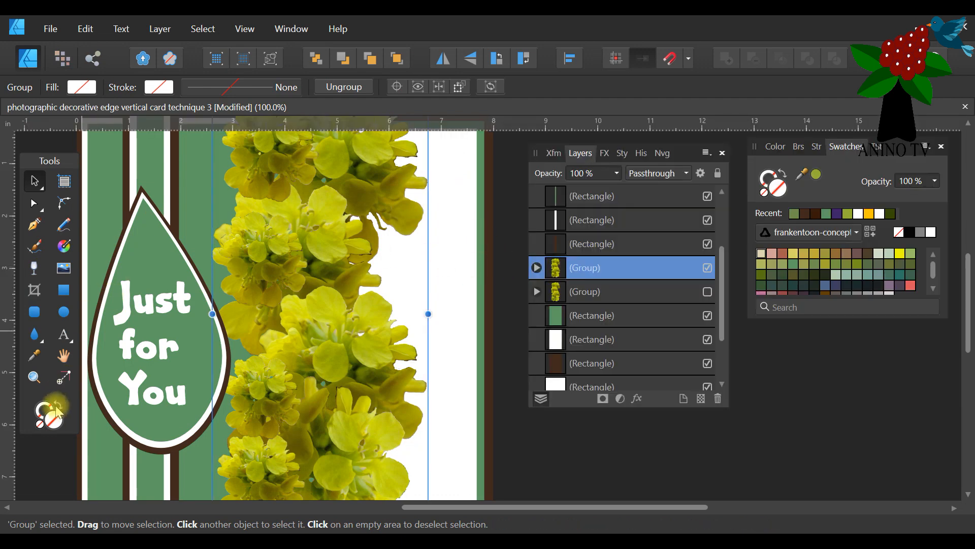
Fit the whole card in view and place the Layers panel clear of the artwork.
{"action": "left_click", "coordinate": [34, 378]}
{"action": "left_click_drag", "start_coordinate": [165, 90], "coordinate": [155, 94]}
{"action": "left_click", "coordinate": [243, 28]}
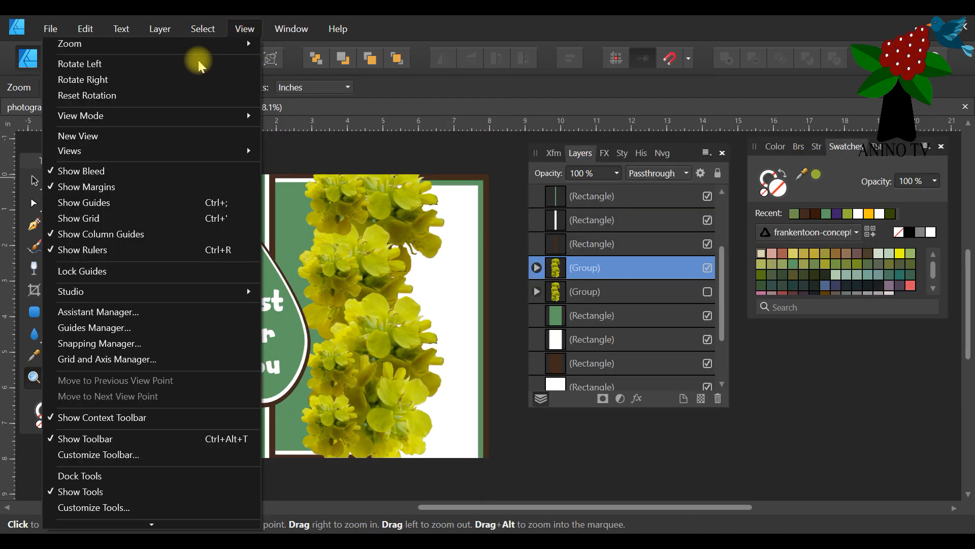
{"action": "mouse_move", "coordinate": [152, 44]}
{"action": "left_click", "coordinate": [304, 57]}
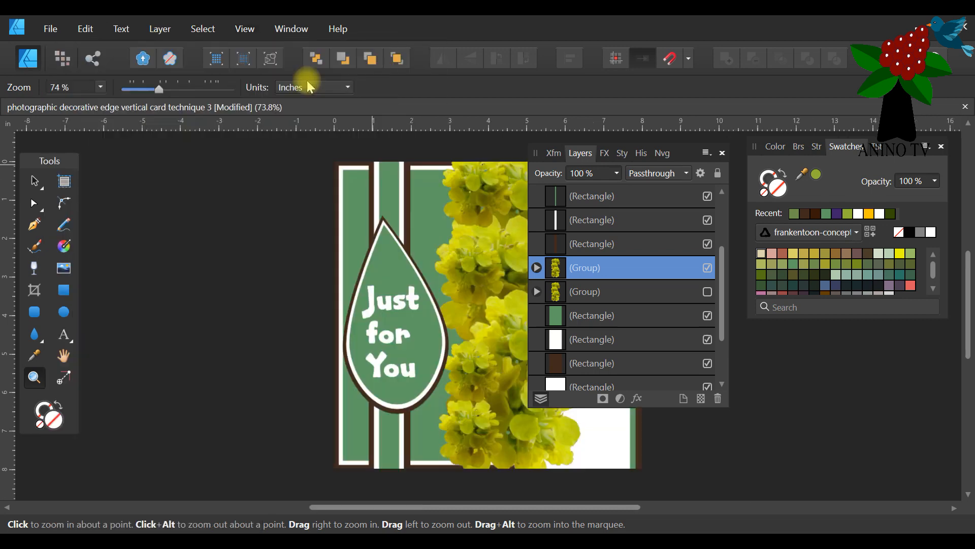
{"action": "left_click_drag", "start_coordinate": [681, 153], "coordinate": [817, 224]}
{"action": "left_click_drag", "start_coordinate": [625, 506], "coordinate": [727, 507]}
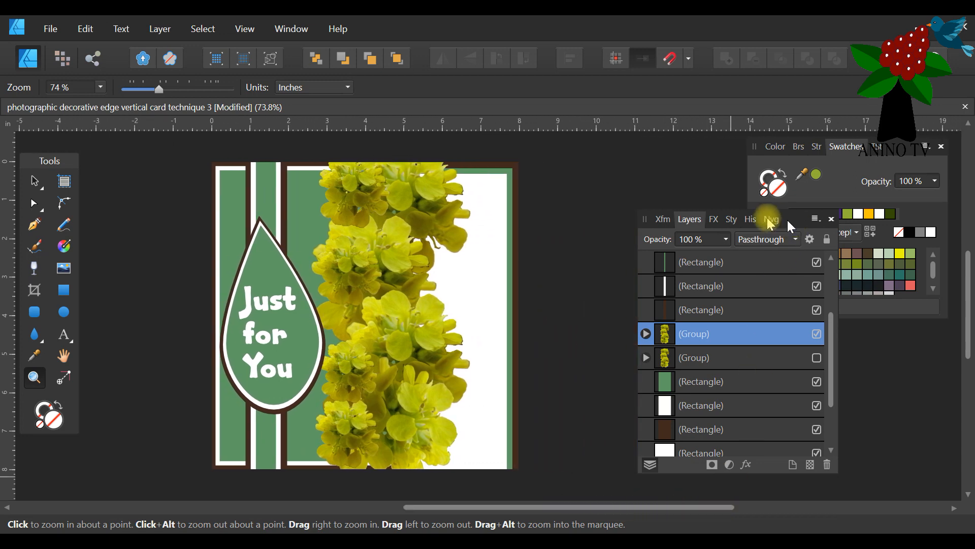
{"action": "left_click_drag", "start_coordinate": [795, 219], "coordinate": [703, 177]}
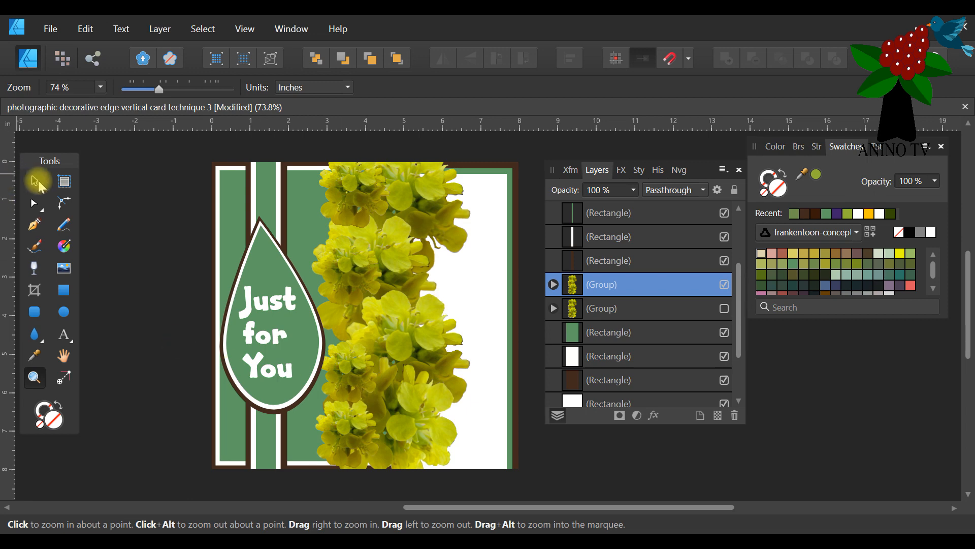
Try moving the lowest small flower on the border's inner edge slightly within the group, and undo the change.
{"action": "left_click", "coordinate": [35, 181]}
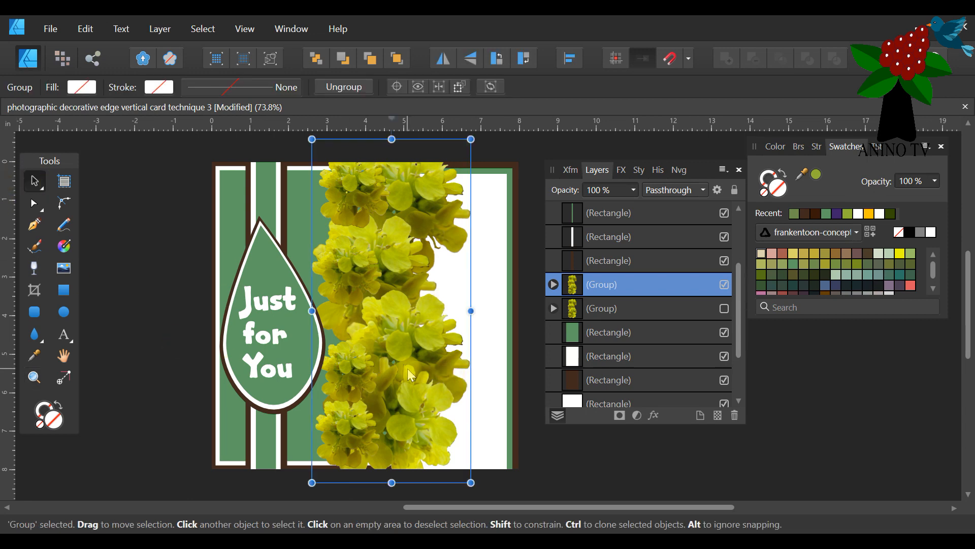
{"action": "double_click", "coordinate": [362, 428]}
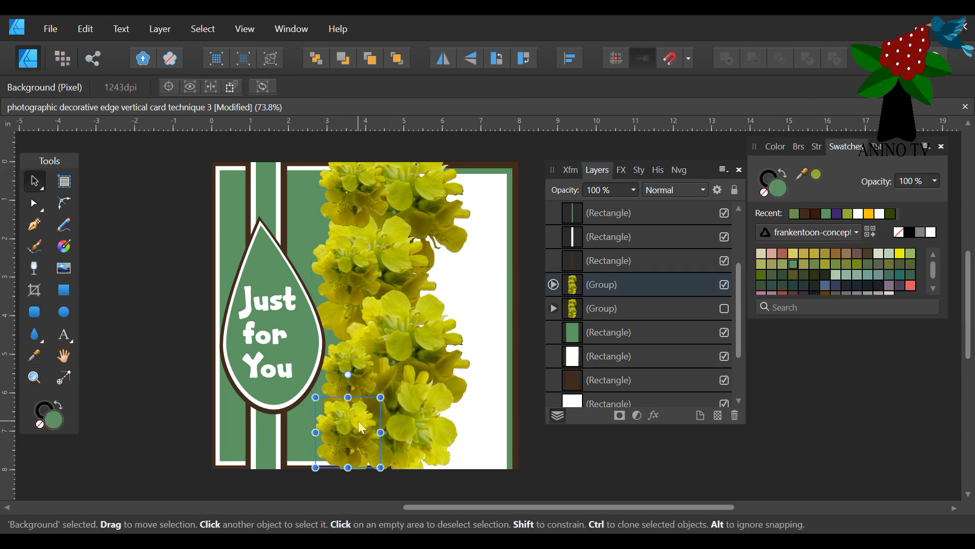
{"action": "mouse_move", "coordinate": [363, 431]}
{"action": "left_mouse_down"}
{"action": "mouse_move", "coordinate": [377, 449]}
{"action": "mouse_move", "coordinate": [366, 448]}
{"action": "mouse_move", "coordinate": [357, 416]}
{"action": "left_mouse_up"}
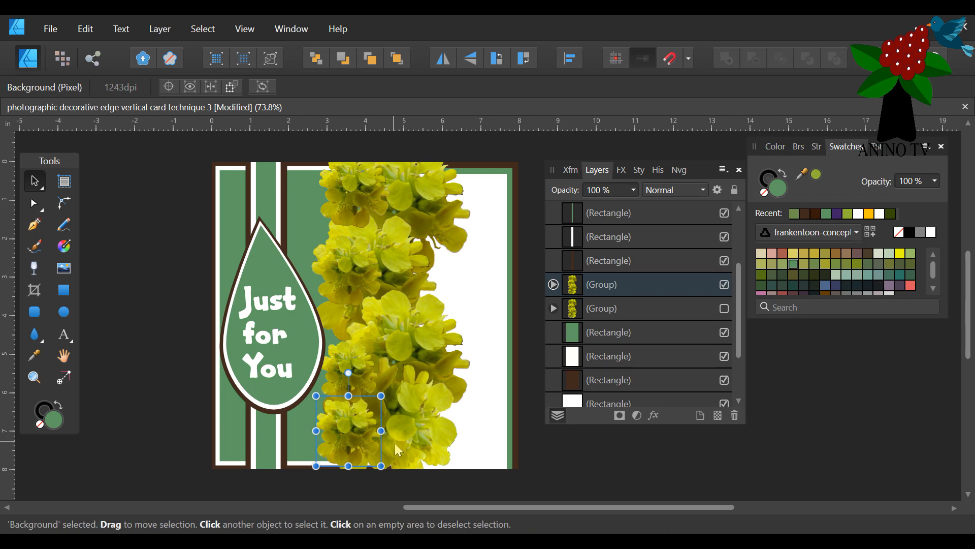
{"action": "left_click", "coordinate": [397, 446]}
{"action": "left_click", "coordinate": [86, 29]}
{"action": "left_click", "coordinate": [86, 44]}
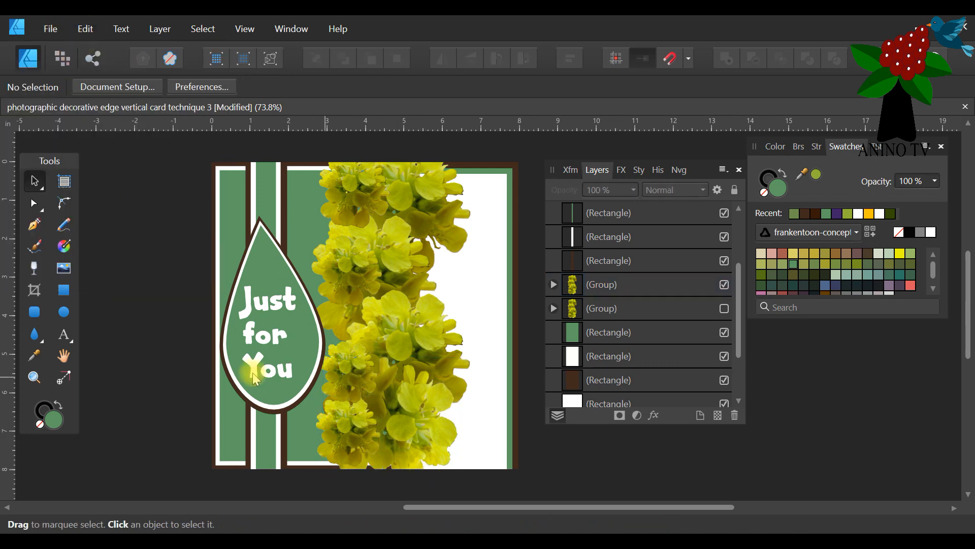
Hide the duplicated flower group to check the card without its border, and show the group again.
{"action": "left_click_drag", "start_coordinate": [468, 506], "coordinate": [488, 507]}
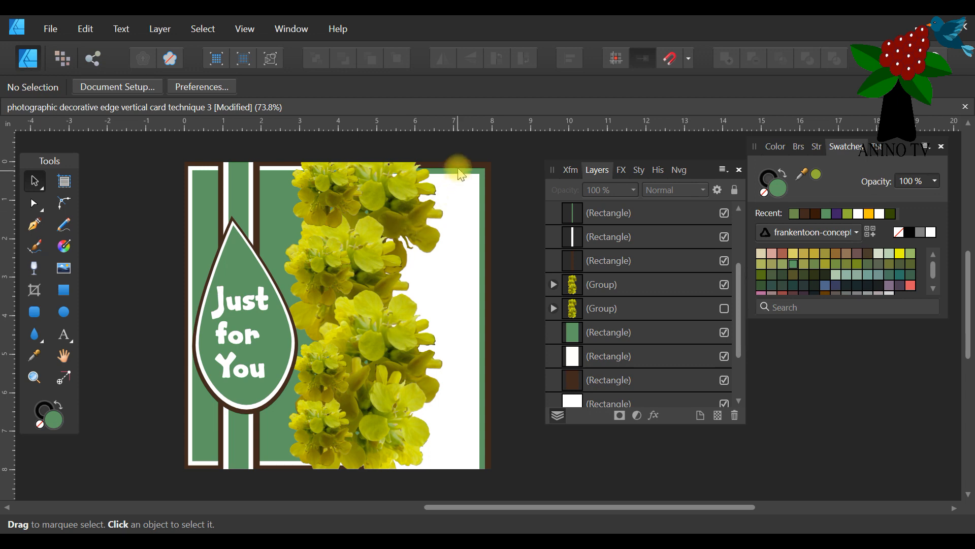
{"action": "left_click", "coordinate": [374, 176]}
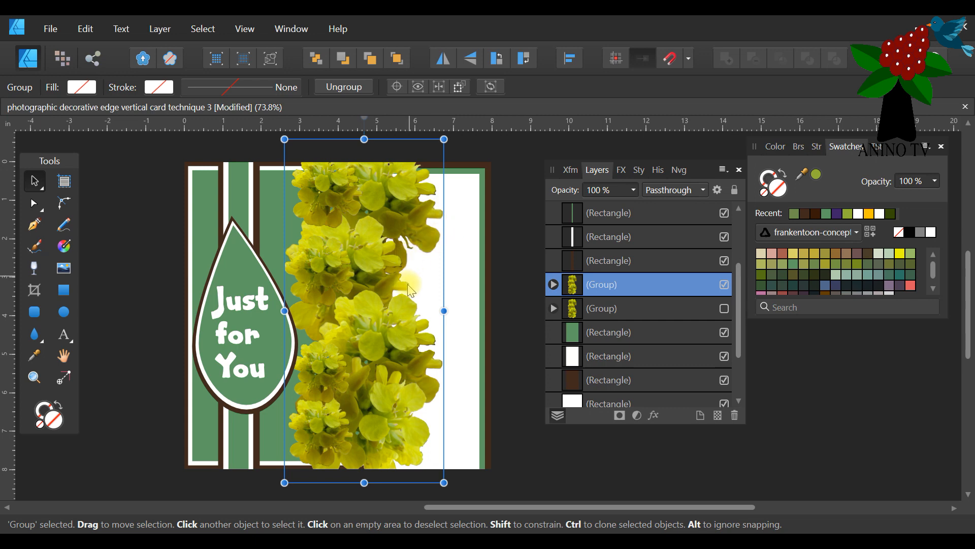
{"action": "left_click", "coordinate": [725, 287]}
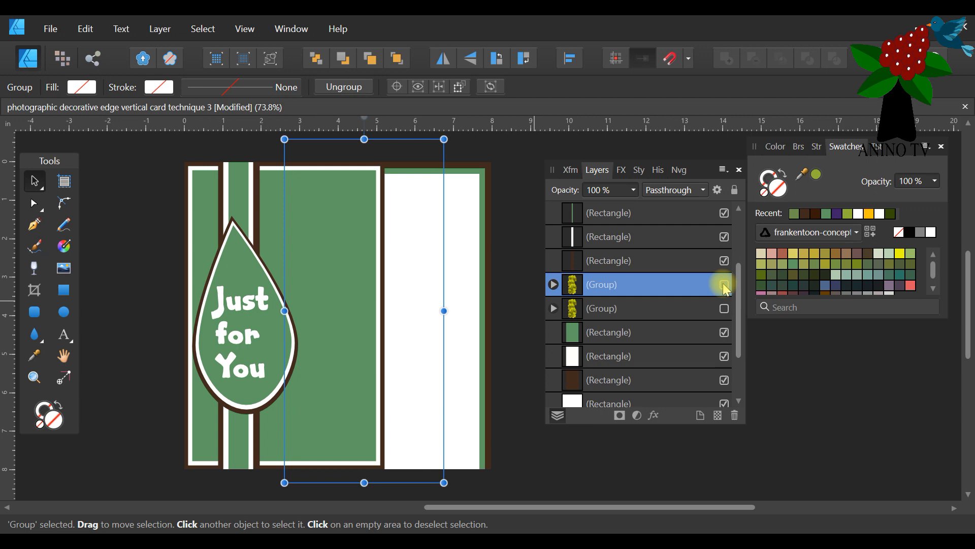
{"action": "left_click", "coordinate": [726, 285]}
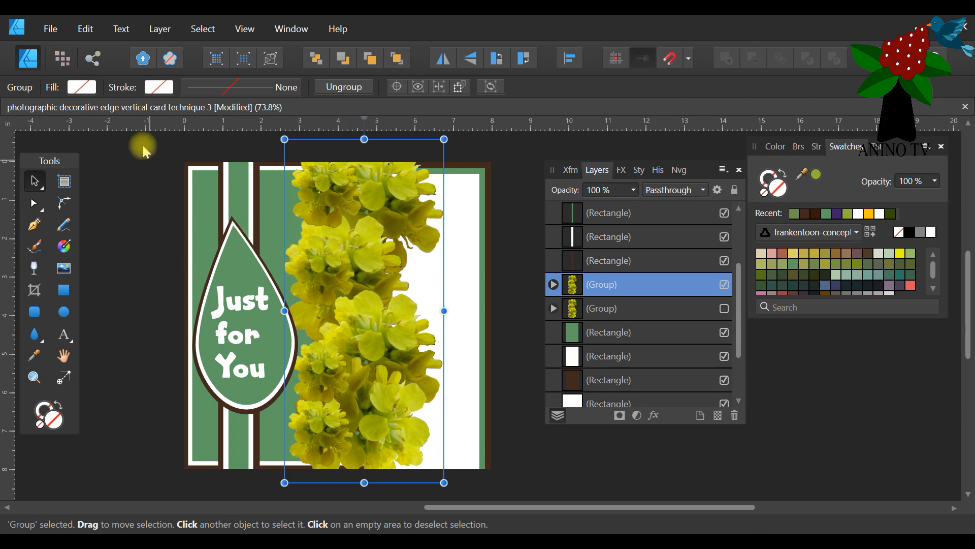
Save the card document under its existing file name and move the Layers panel farther from the card.
{"action": "left_click", "coordinate": [48, 28]}
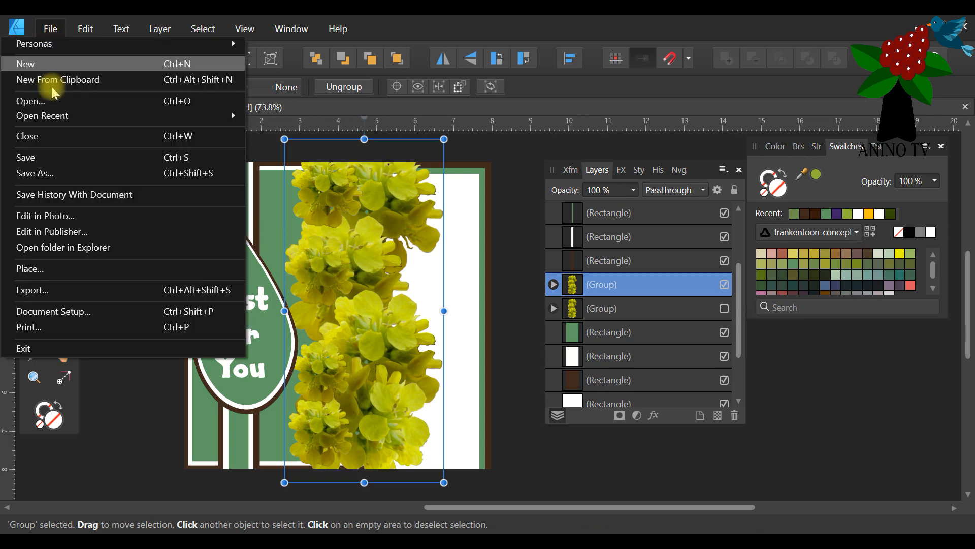
{"action": "left_click", "coordinate": [51, 153]}
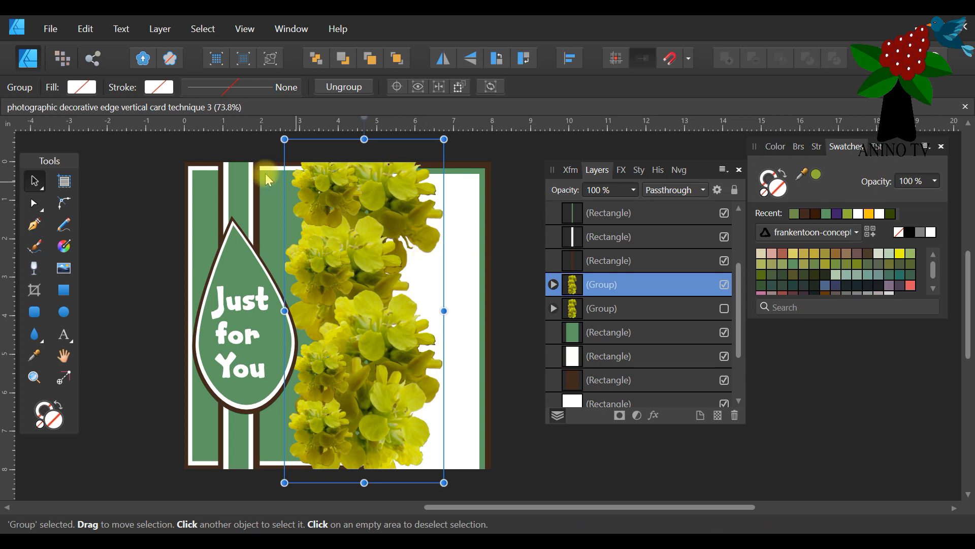
{"action": "left_click_drag", "start_coordinate": [708, 173], "coordinate": [773, 218]}
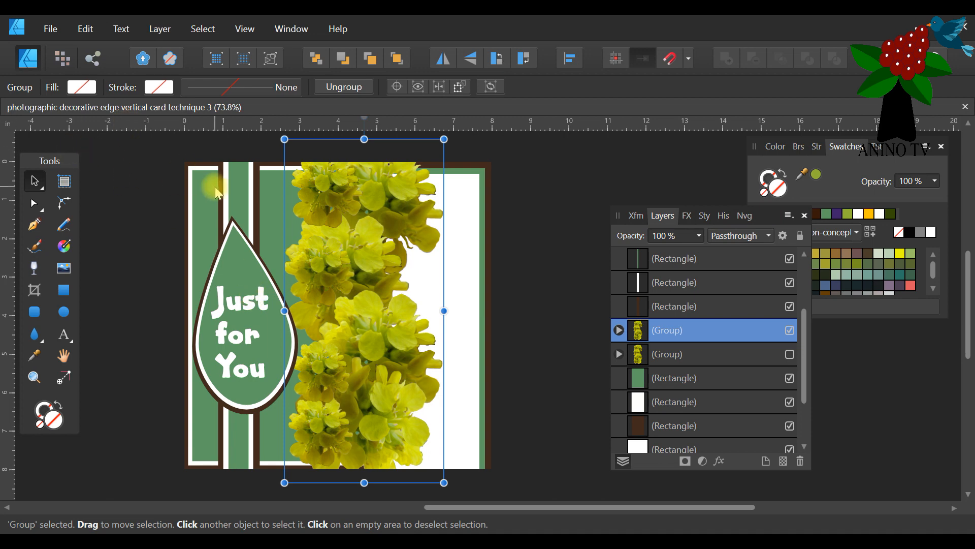
Group the teardrop shapes with the "Just for You" text and hide that group.
{"action": "scroll", "coordinate": [472, 149], "scroll_direction": "up", "scroll_amount": 1}
{"action": "left_click_drag", "start_coordinate": [464, 148], "coordinate": [227, 493]}
{"action": "scroll", "coordinate": [249, 243], "scroll_direction": "down", "scroll_amount": 4}
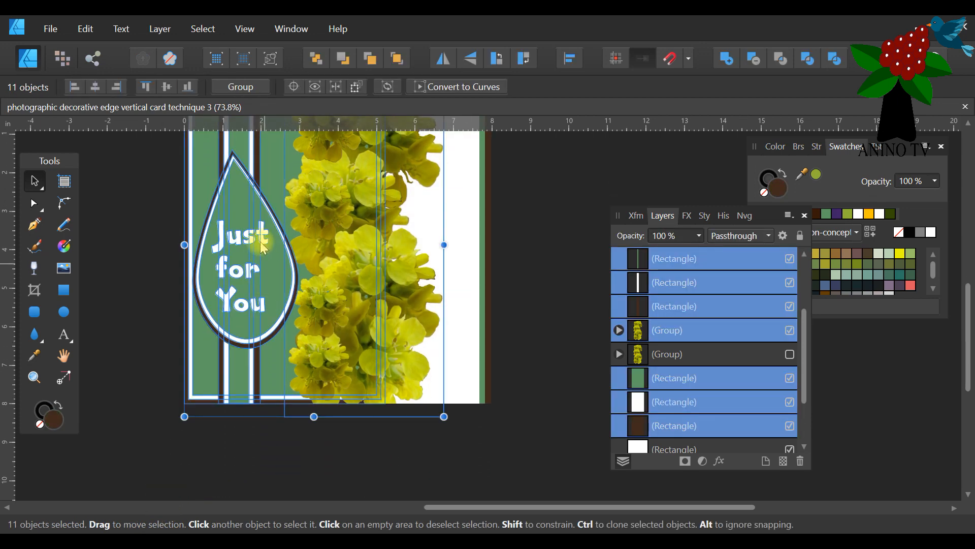
{"action": "scroll", "coordinate": [150, 401], "scroll_direction": "up", "scroll_amount": 1}
{"action": "left_click_drag", "start_coordinate": [131, 386], "coordinate": [305, 136]}
{"action": "left_click", "coordinate": [233, 88]}
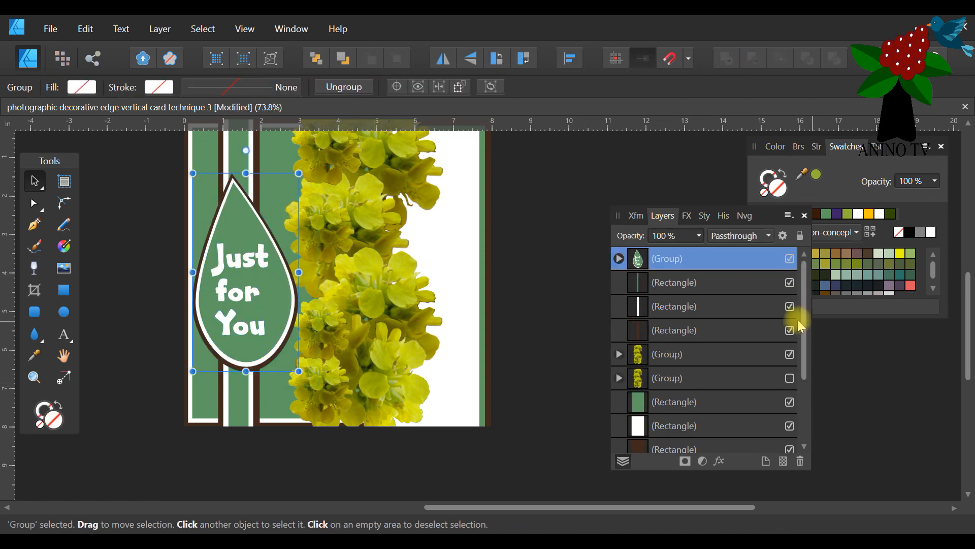
{"action": "left_click", "coordinate": [794, 261]}
{"action": "scroll", "coordinate": [555, 227], "scroll_direction": "up", "scroll_amount": 2}
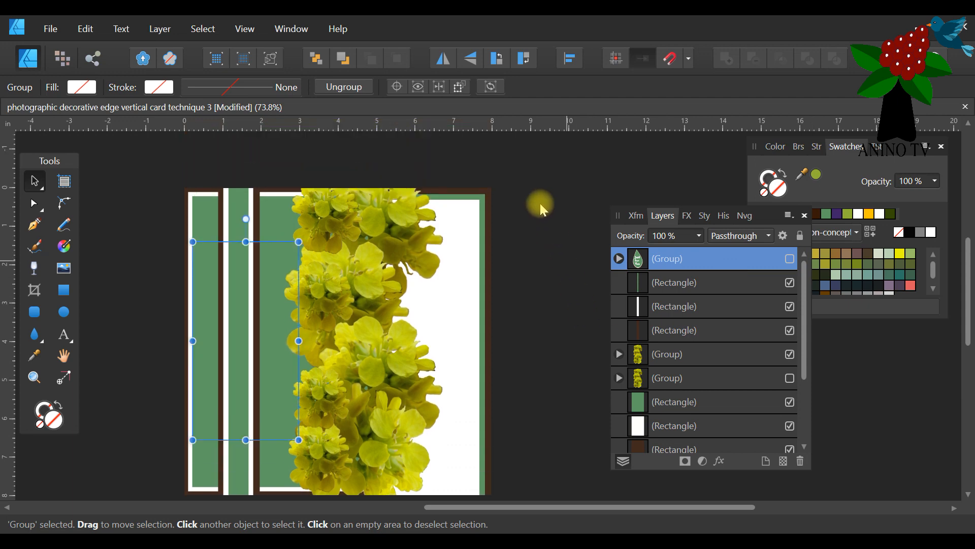
{"action": "scroll", "coordinate": [432, 338], "scroll_direction": "up", "scroll_amount": 4}
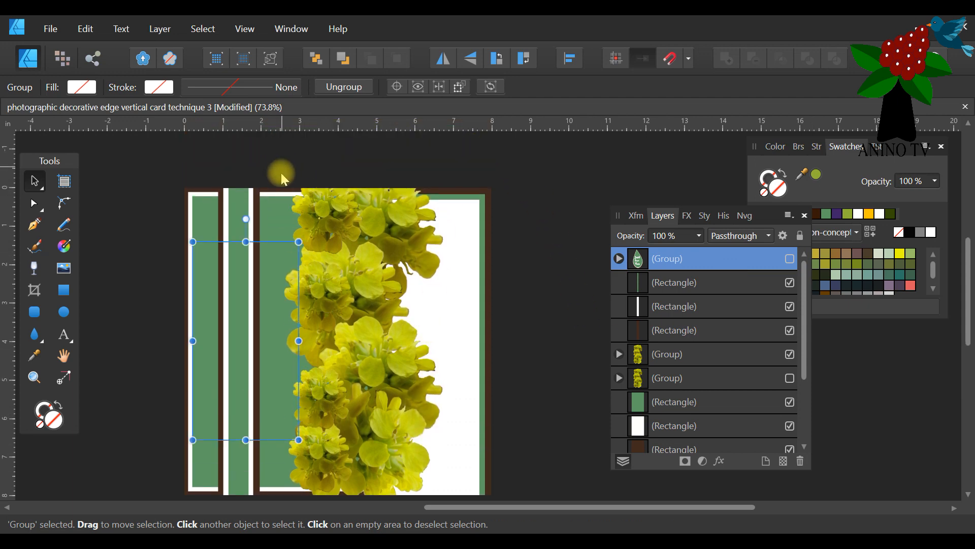
{"action": "left_click_drag", "start_coordinate": [263, 157], "coordinate": [453, 492]}
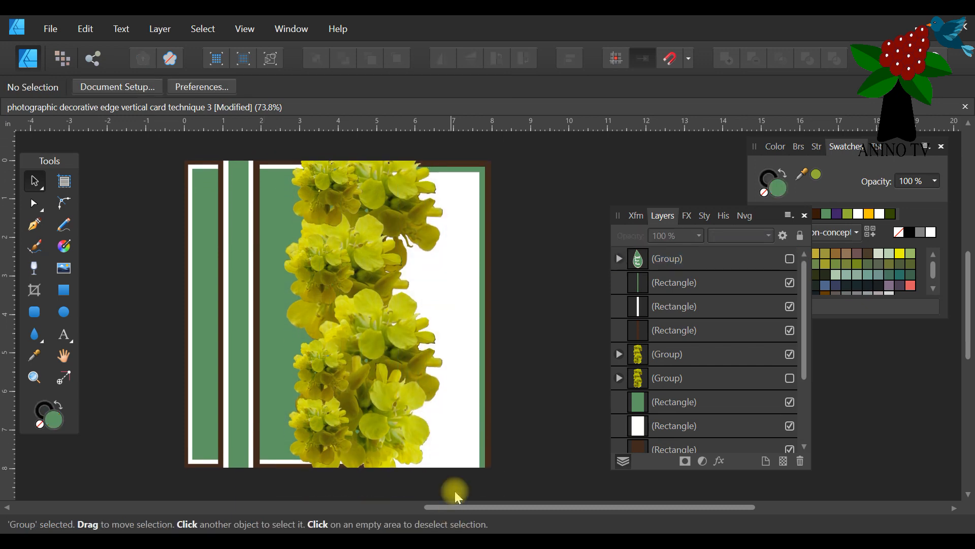
{"action": "left_click", "coordinate": [268, 396]}
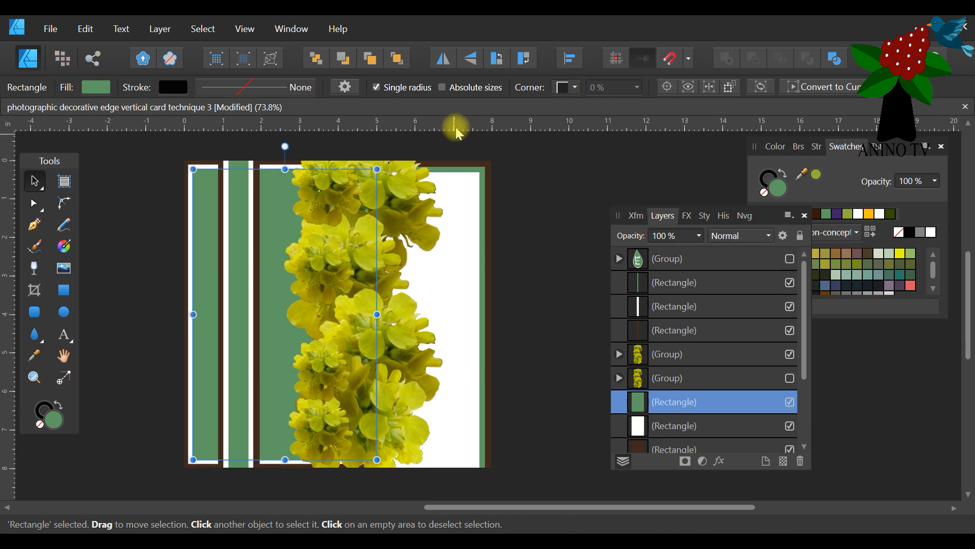
{"action": "scroll", "coordinate": [440, 160], "scroll_direction": "up", "scroll_amount": 1}
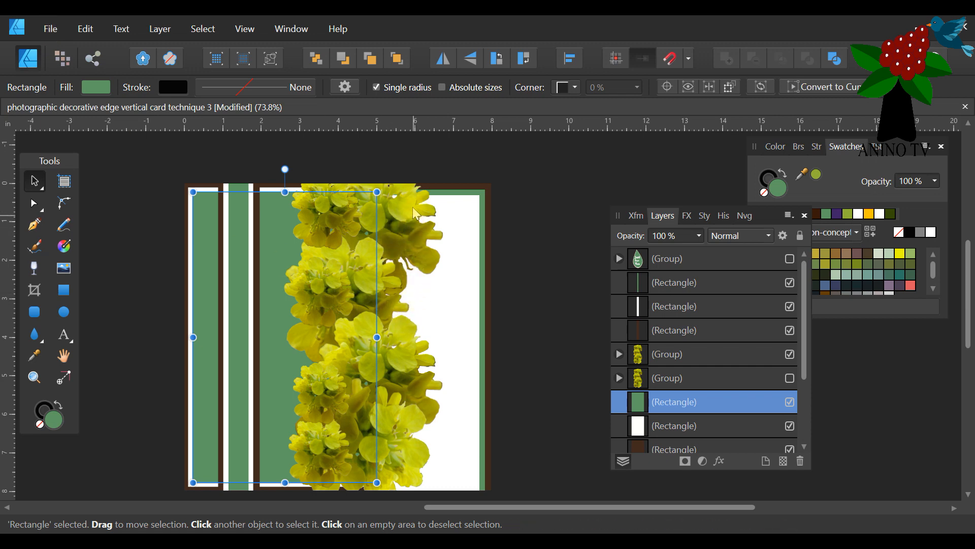
{"action": "scroll", "coordinate": [415, 216], "scroll_direction": "down", "scroll_amount": 1}
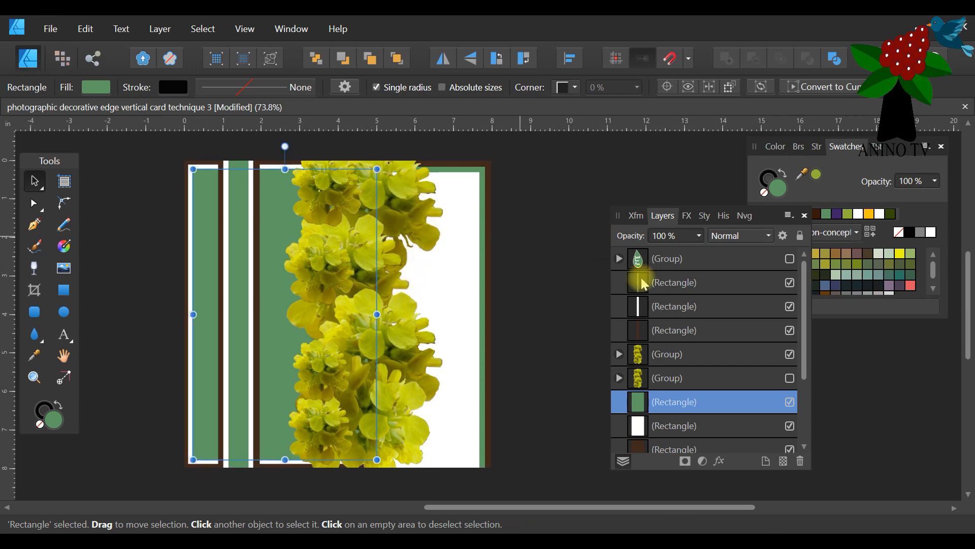
Show the teardrop "Just for You" group again and save the card document.
{"action": "left_click", "coordinate": [789, 259]}
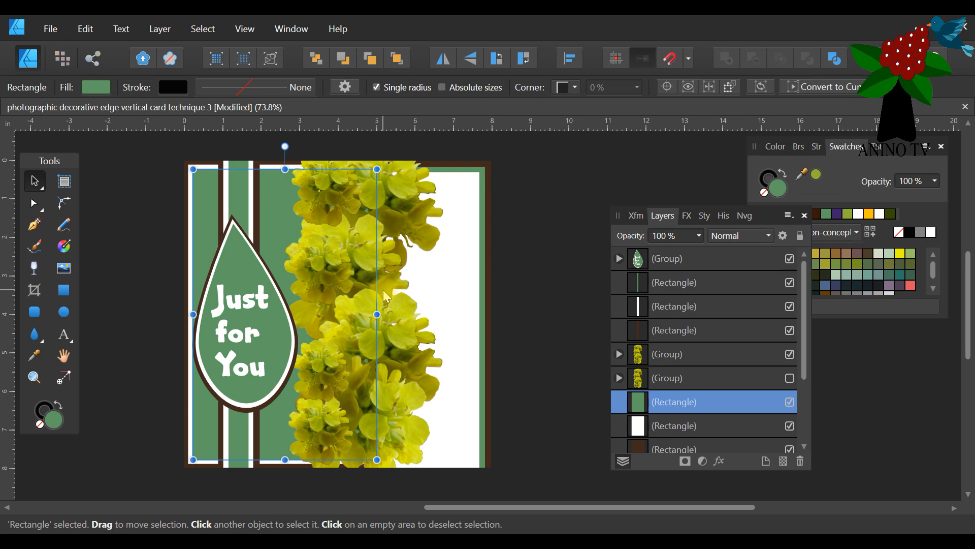
{"action": "left_click", "coordinate": [50, 29]}
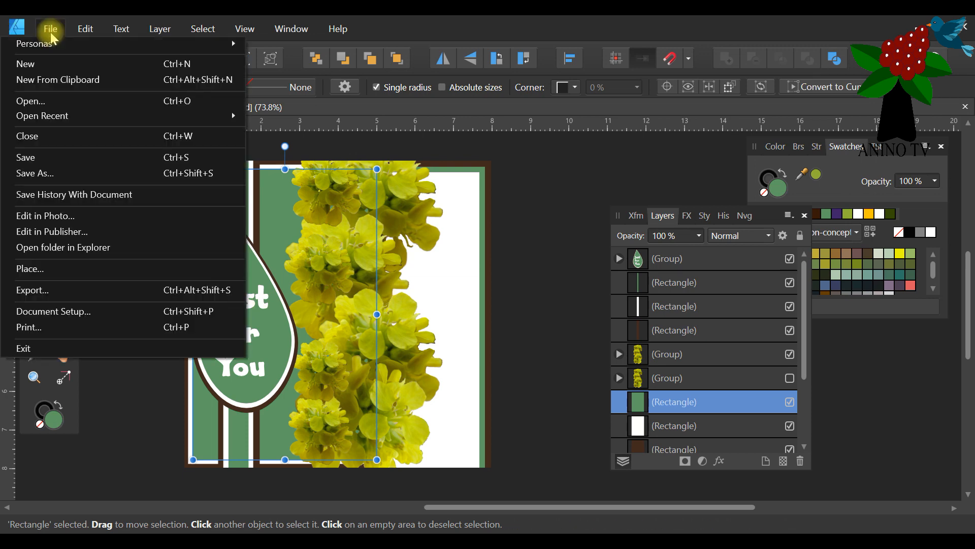
{"action": "left_click", "coordinate": [52, 164]}
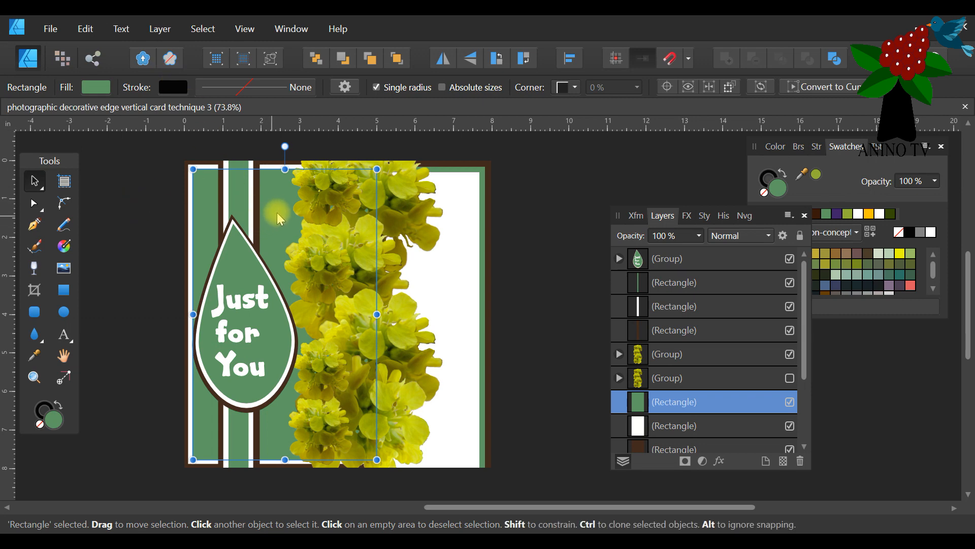
Close the card and open the recent file "photographic decorative edge diagonal card technique 2.afdesign".
{"action": "left_click", "coordinate": [966, 109]}
{"action": "left_click", "coordinate": [49, 28]}
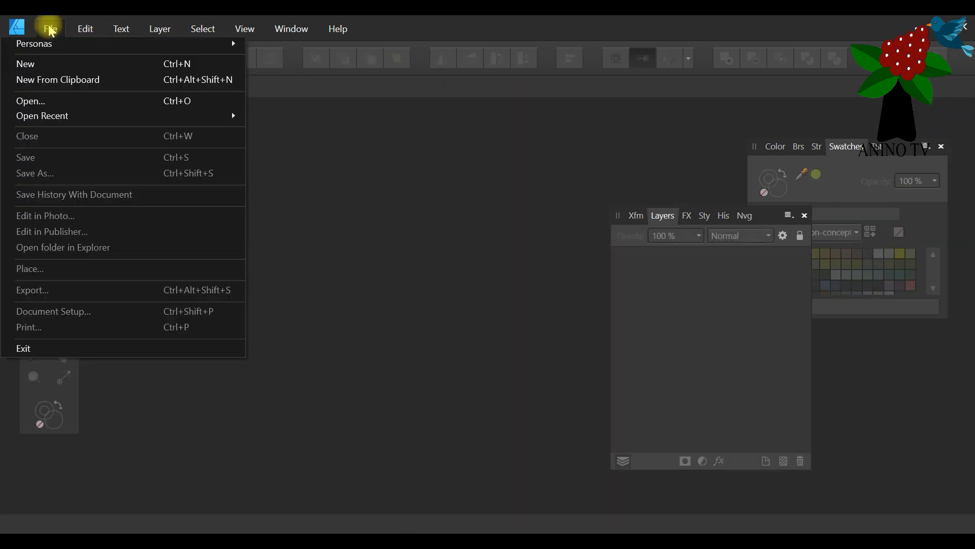
{"action": "mouse_move", "coordinate": [51, 115]}
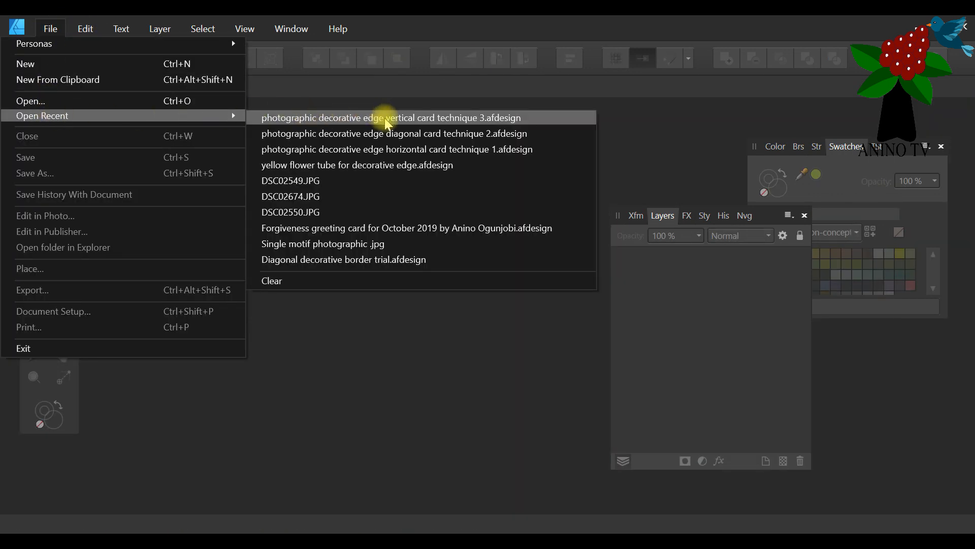
{"action": "left_click", "coordinate": [414, 134]}
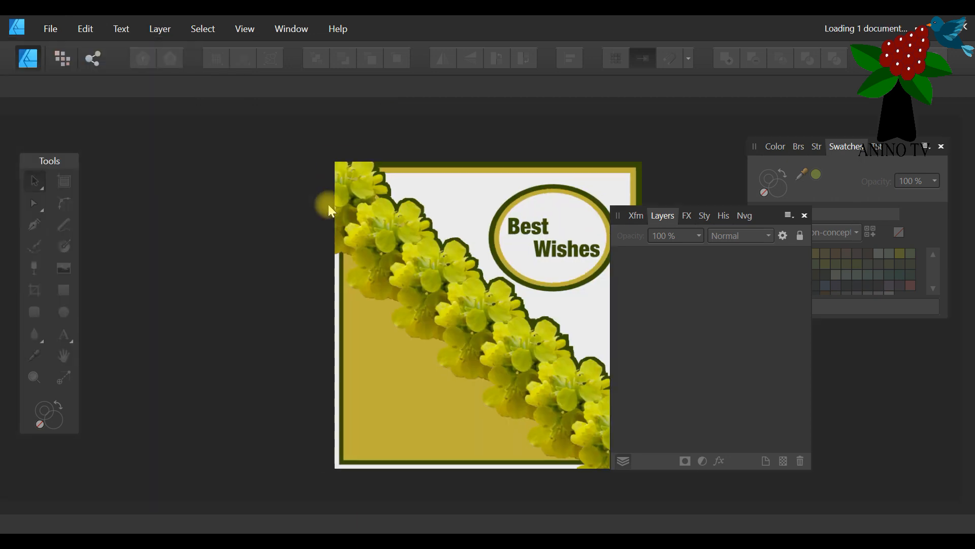
Duplicate the visible diagonal flower group and hide one copy as a backup.
{"action": "left_click_drag", "start_coordinate": [366, 511], "coordinate": [487, 509]}
{"action": "left_click", "coordinate": [239, 275]}
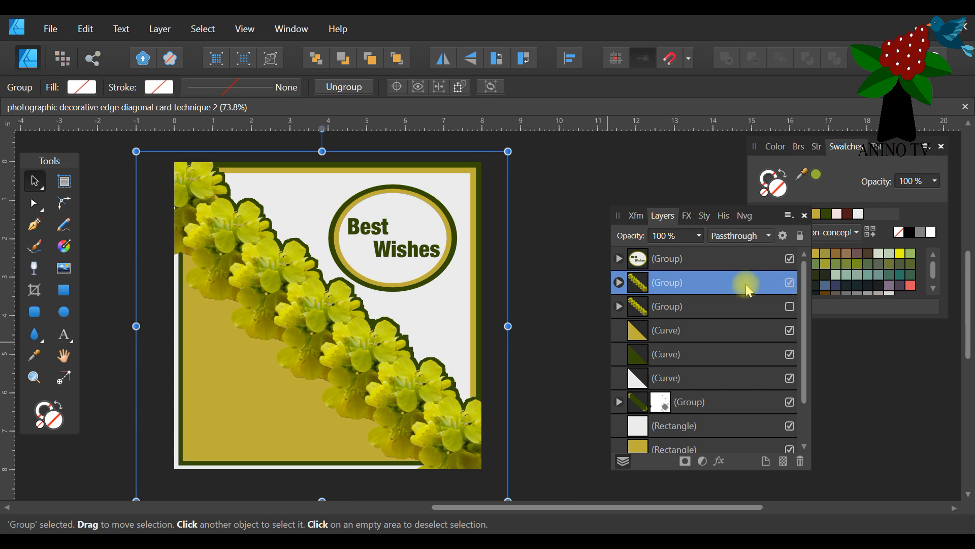
{"action": "right_click", "coordinate": [729, 286]}
{"action": "left_click", "coordinate": [640, 147]}
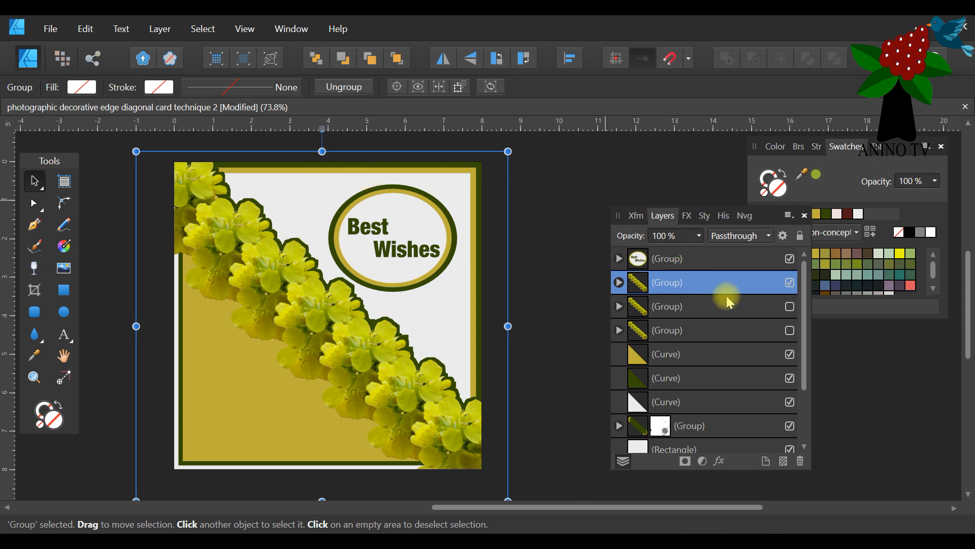
Duplicate the dark green background rectangle and bring the copy to the front of all layers.
{"action": "scroll", "coordinate": [731, 376], "scroll_direction": "down", "scroll_amount": 3}
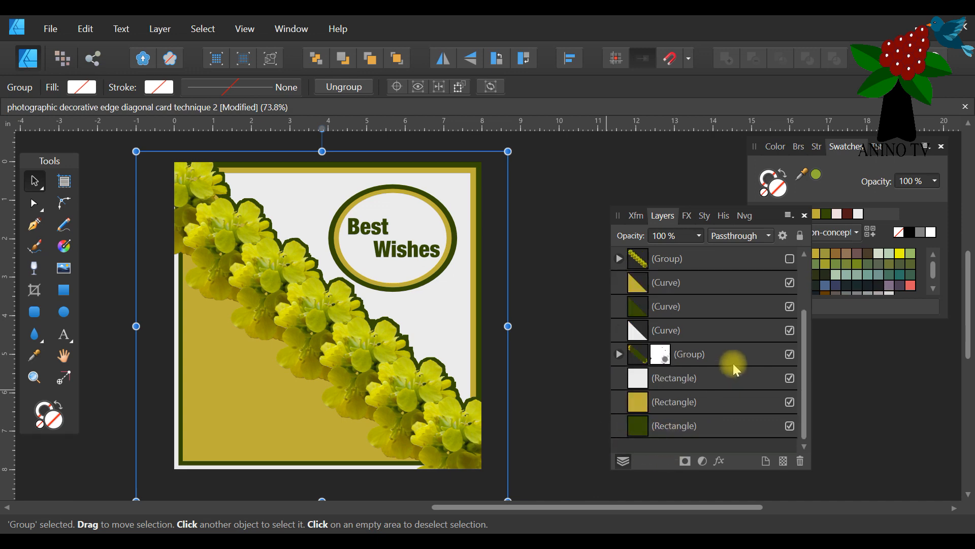
{"action": "left_click", "coordinate": [701, 385]}
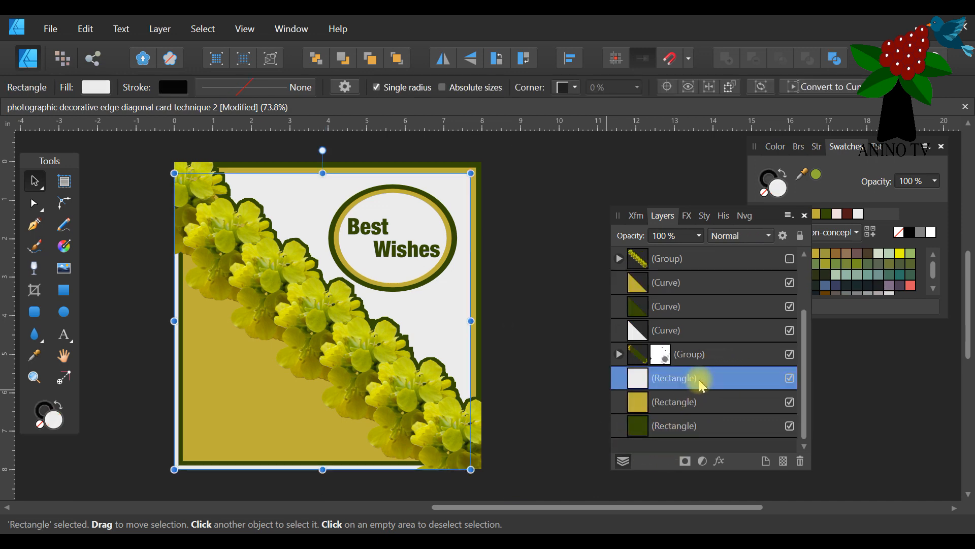
{"action": "left_click", "coordinate": [238, 163]}
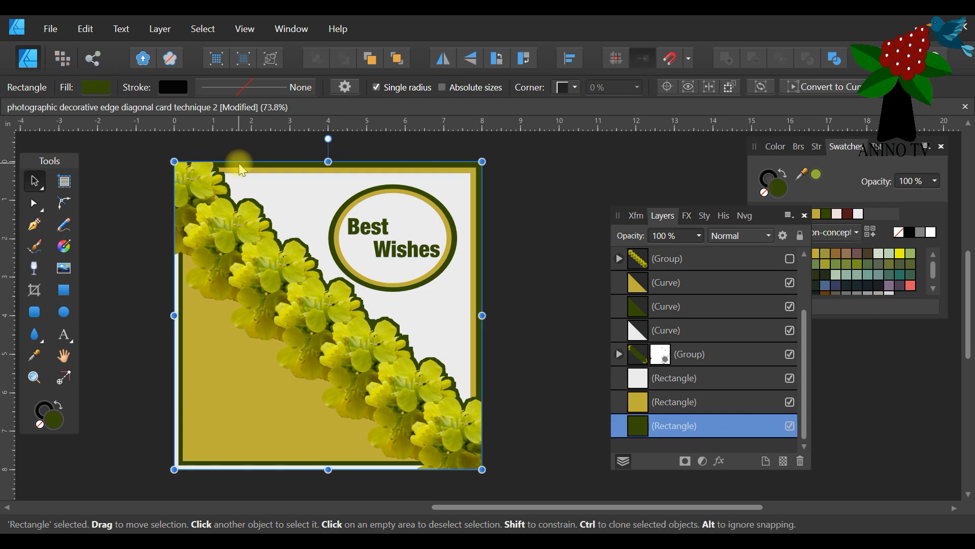
{"action": "right_click", "coordinate": [702, 426]}
{"action": "left_click", "coordinate": [677, 177]}
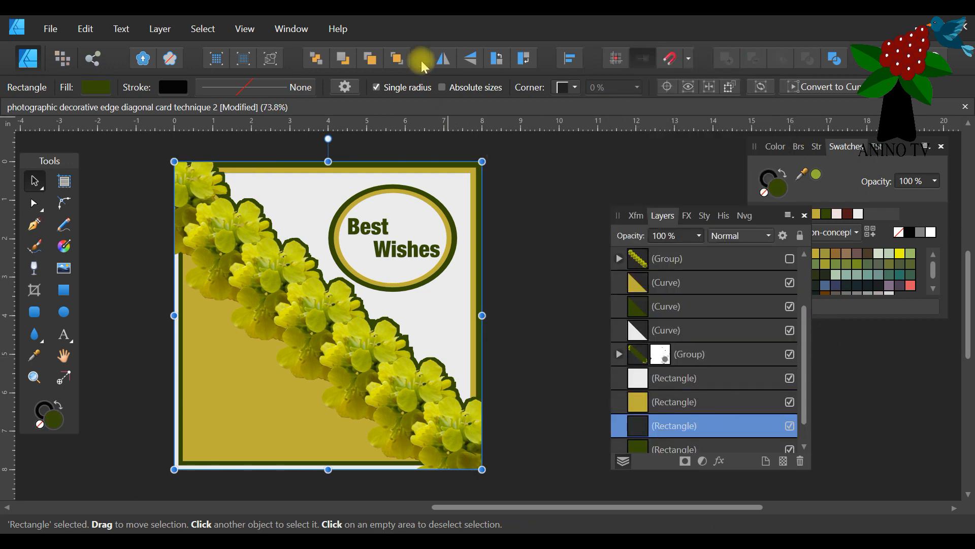
{"action": "left_click", "coordinate": [400, 58]}
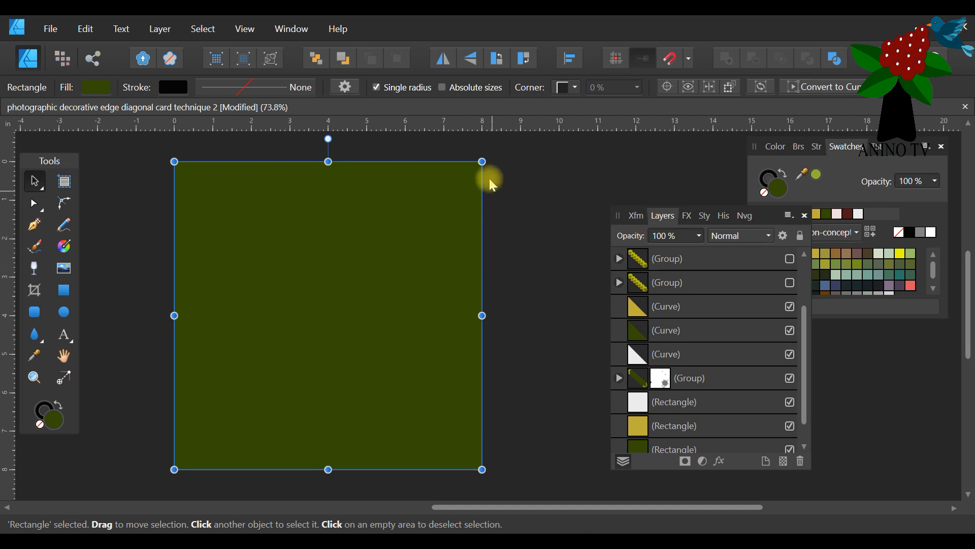
Convert the front dark green rectangle to curves and delete its upper-right corner node to form a triangle.
{"action": "left_click", "coordinate": [33, 205]}
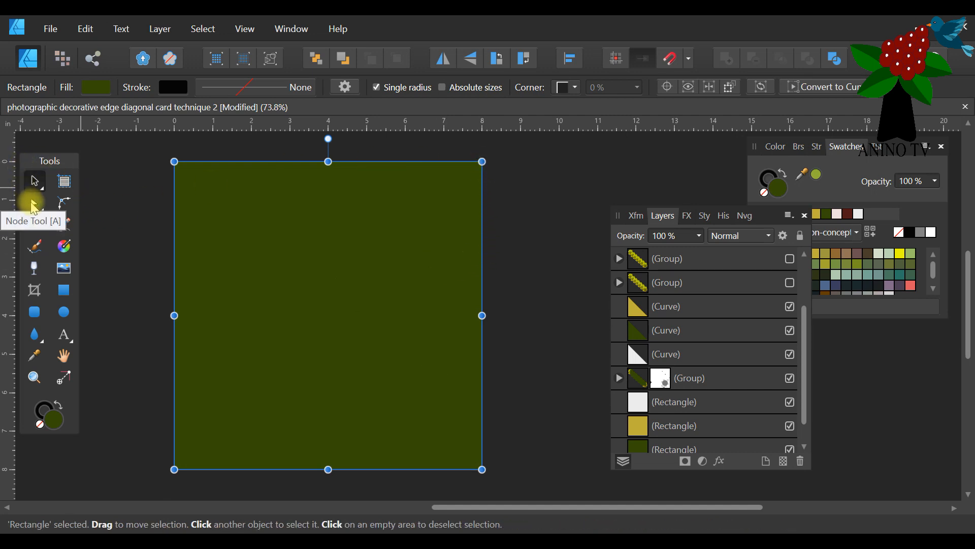
{"action": "left_click", "coordinate": [856, 87]}
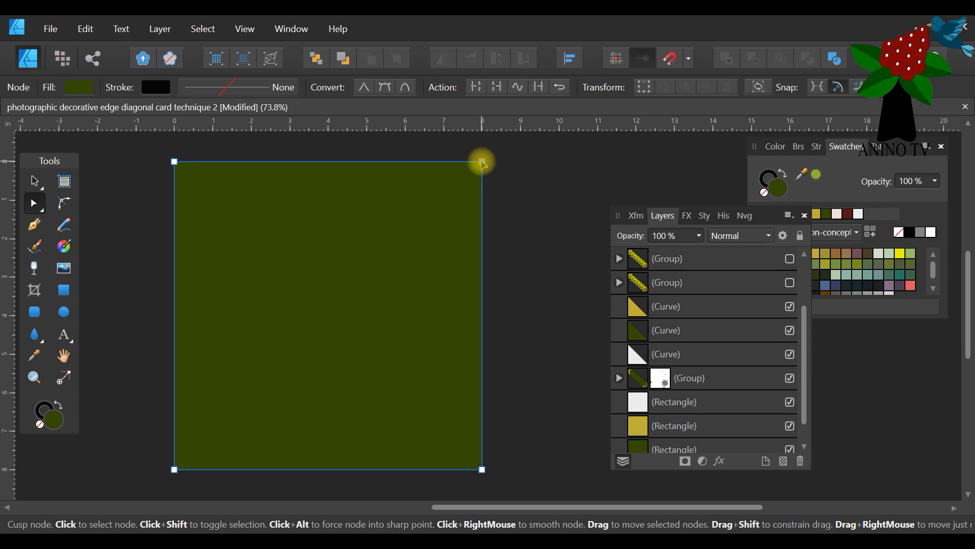
{"action": "left_click", "coordinate": [482, 161]}
{"action": "key", "text": "Delete"}
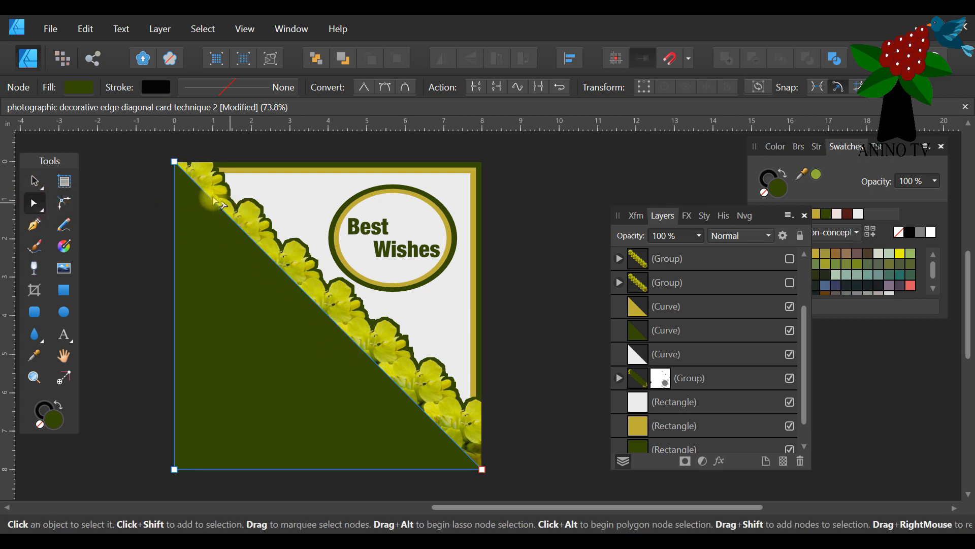
Add two nodes on the triangle's diagonal, moving one about 1 in along the card's top edge and the other about 6 in down its right edge.
{"action": "left_click", "coordinate": [199, 187]}
{"action": "left_click_drag", "start_coordinate": [199, 187], "coordinate": [215, 163]}
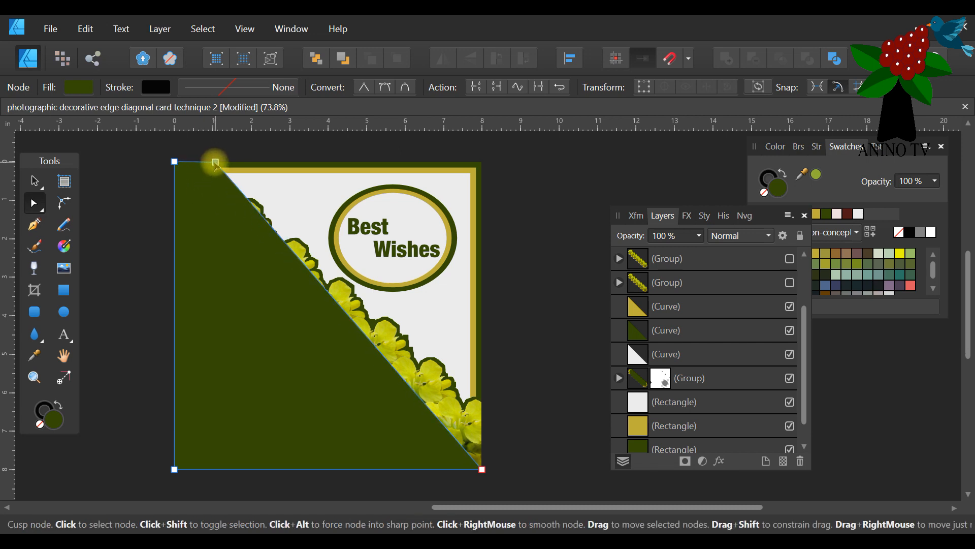
{"action": "left_click", "coordinate": [442, 425]}
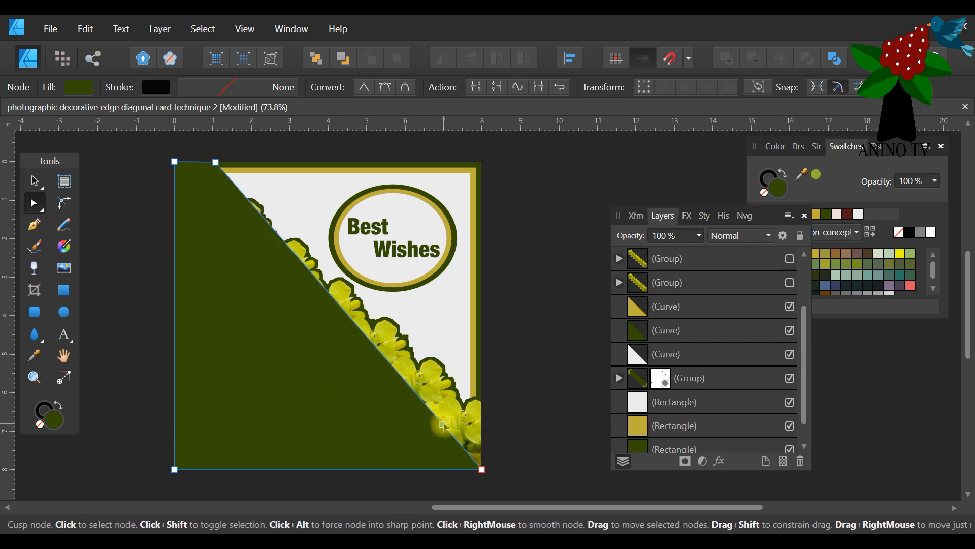
{"action": "left_click_drag", "start_coordinate": [442, 425], "coordinate": [482, 395]}
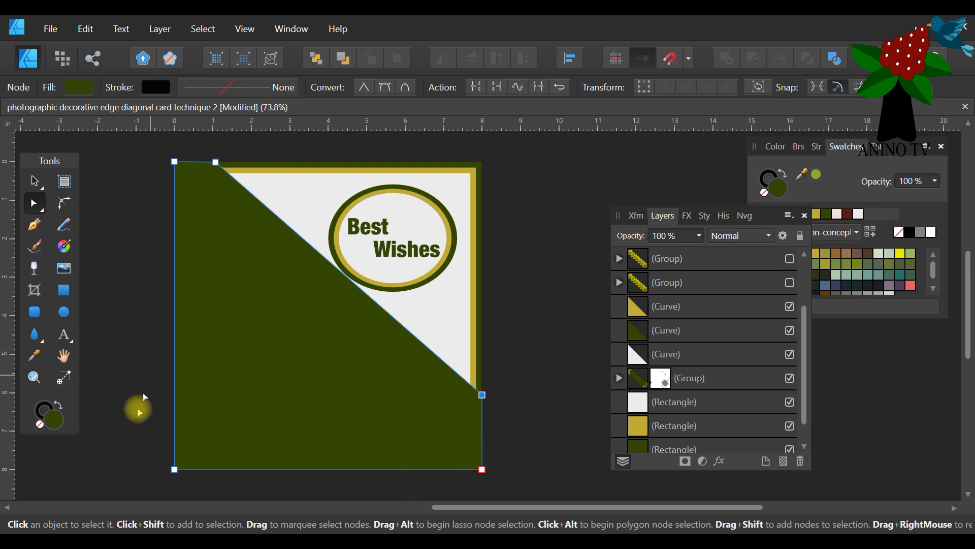
{"action": "left_click", "coordinate": [34, 181]}
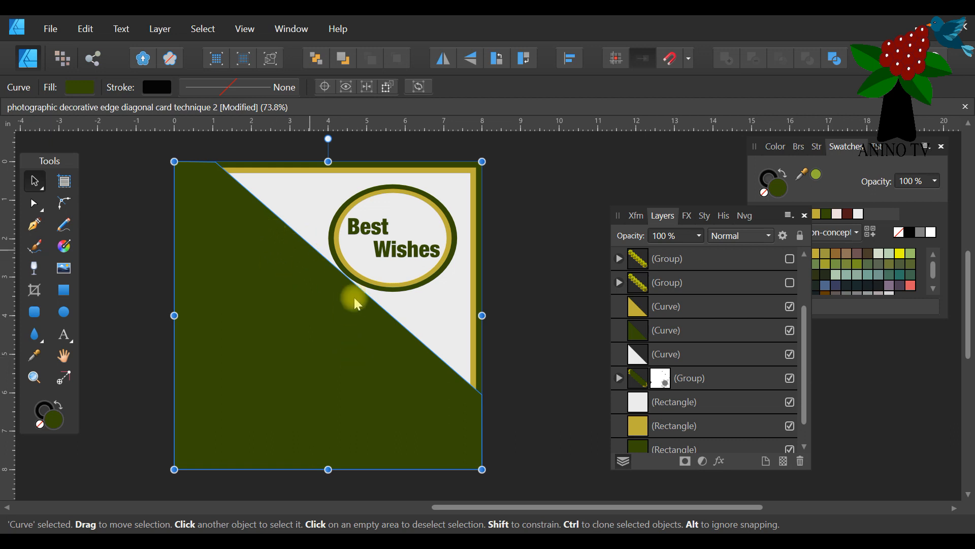
Bring the visible flower group to the front and clip it inside the dark green curve.
{"action": "left_click_drag", "start_coordinate": [805, 348], "coordinate": [808, 307]}
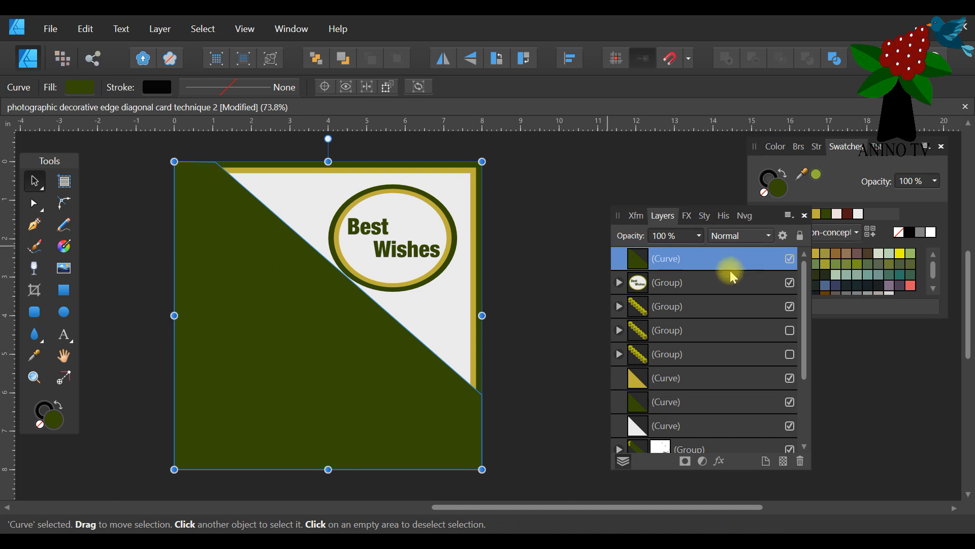
{"action": "left_click", "coordinate": [726, 309]}
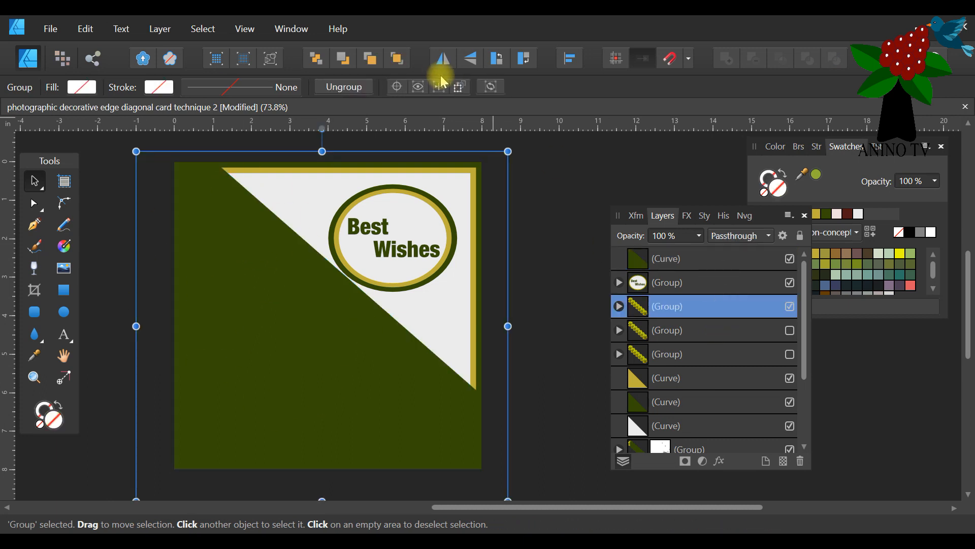
{"action": "left_click", "coordinate": [396, 59]}
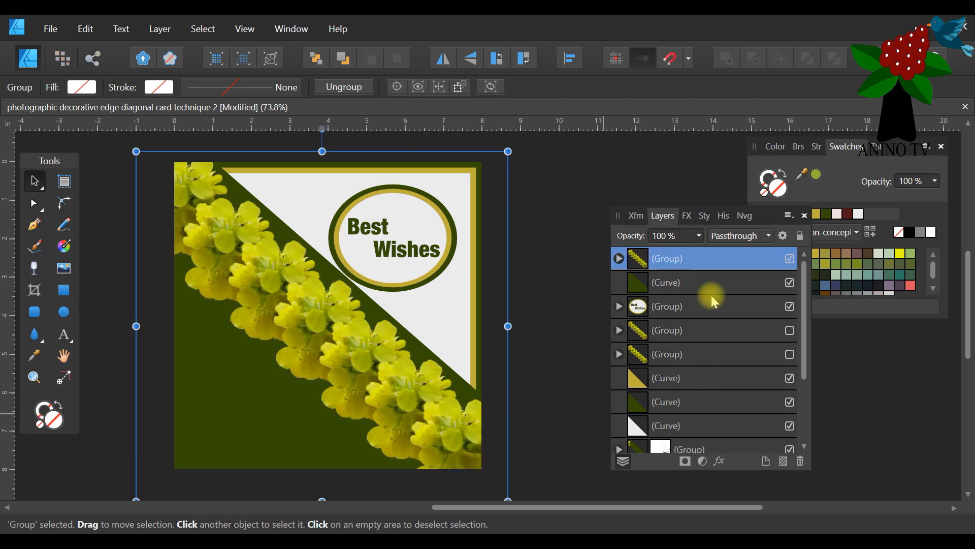
{"action": "double_click", "coordinate": [723, 261]}
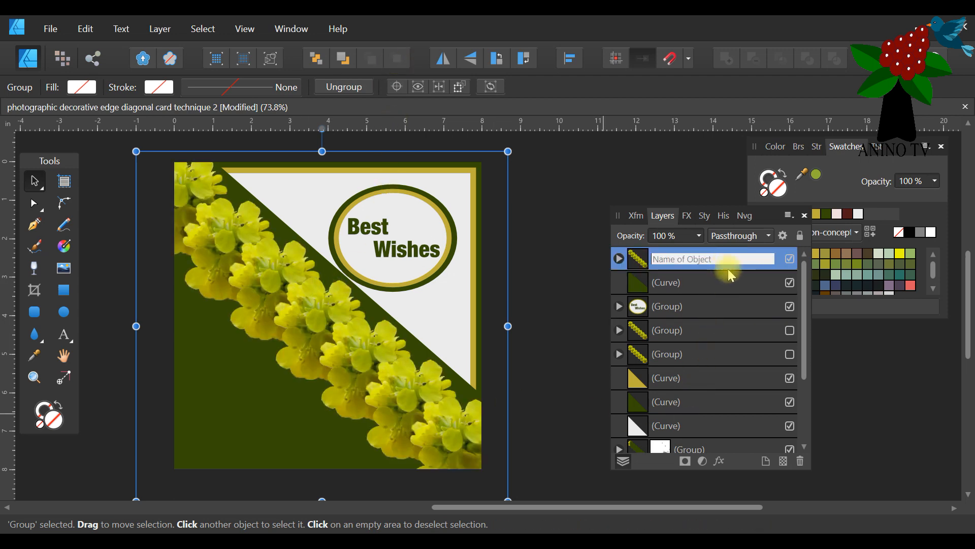
{"action": "left_click_drag", "start_coordinate": [770, 222], "coordinate": [544, 179]}
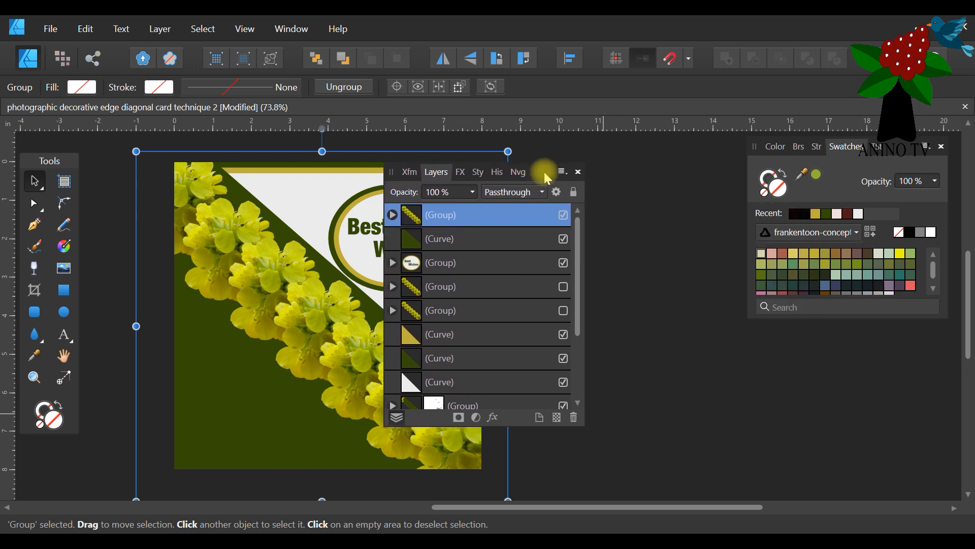
{"action": "left_click_drag", "start_coordinate": [454, 216], "coordinate": [481, 249]}
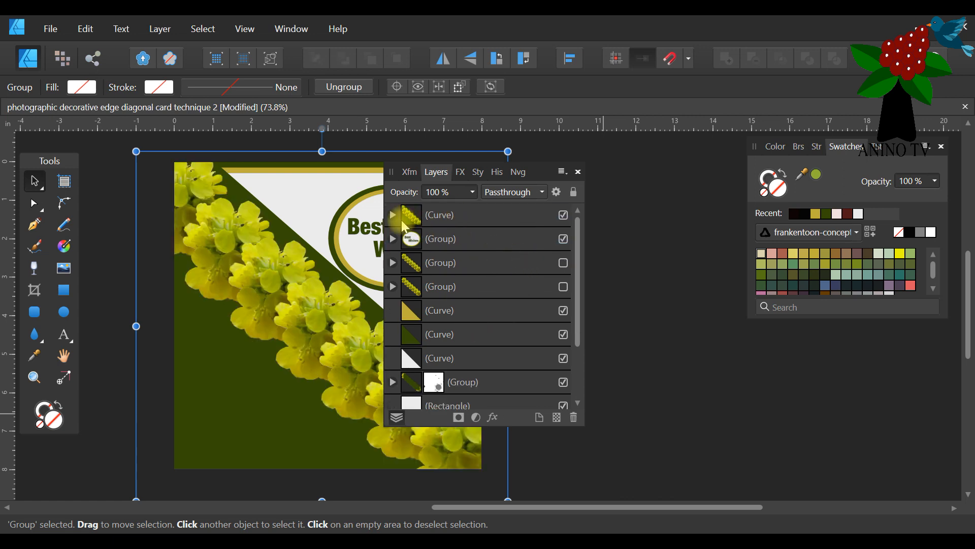
Fill the curve containing the flowers with the recent light grey, move the Layers panel off the card and deselect everything.
{"action": "left_click", "coordinate": [628, 395]}
{"action": "left_click", "coordinate": [249, 405]}
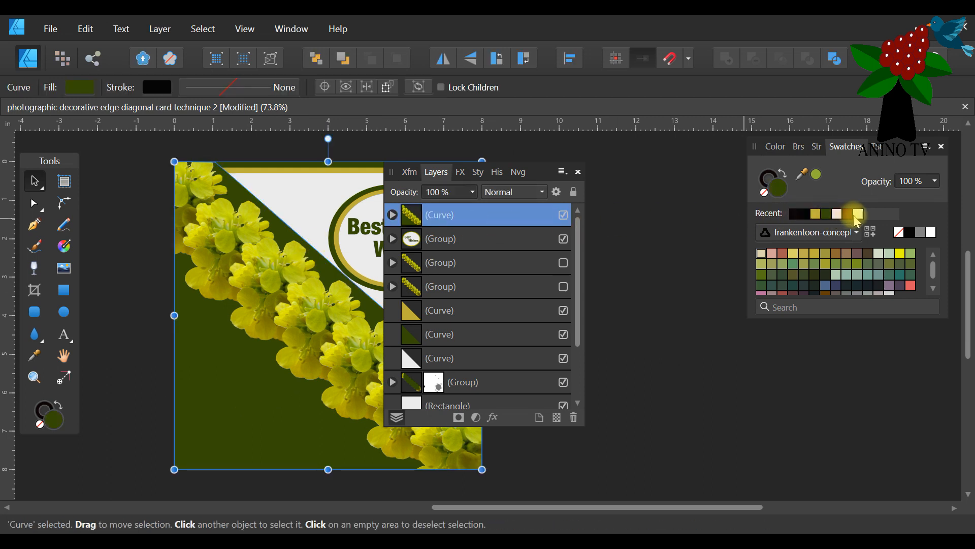
{"action": "left_click", "coordinate": [859, 216]}
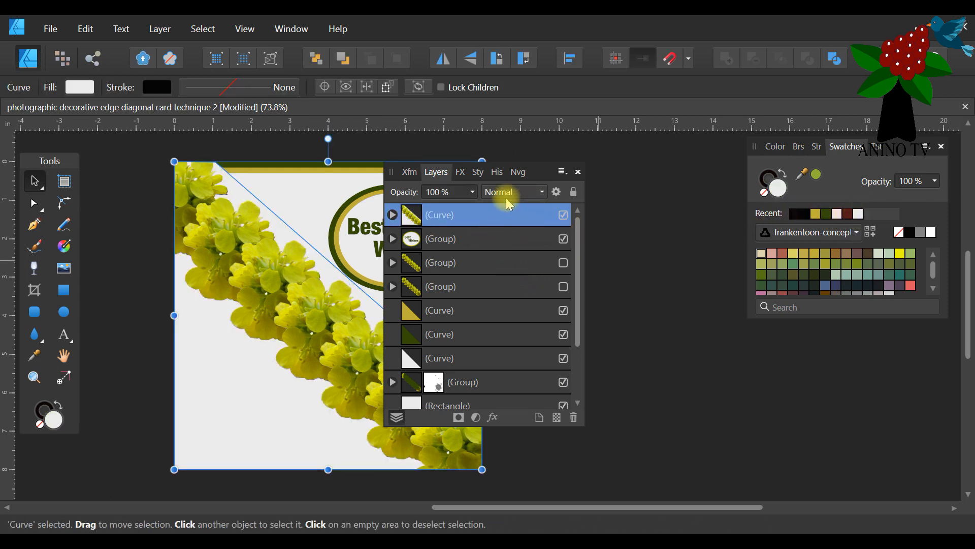
{"action": "left_click_drag", "start_coordinate": [544, 170], "coordinate": [705, 196]}
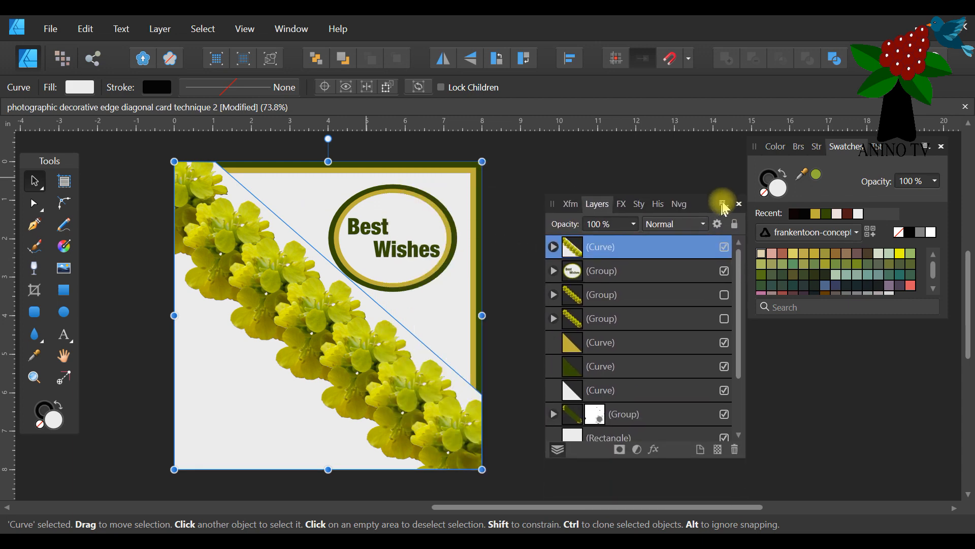
{"action": "left_click", "coordinate": [530, 167]}
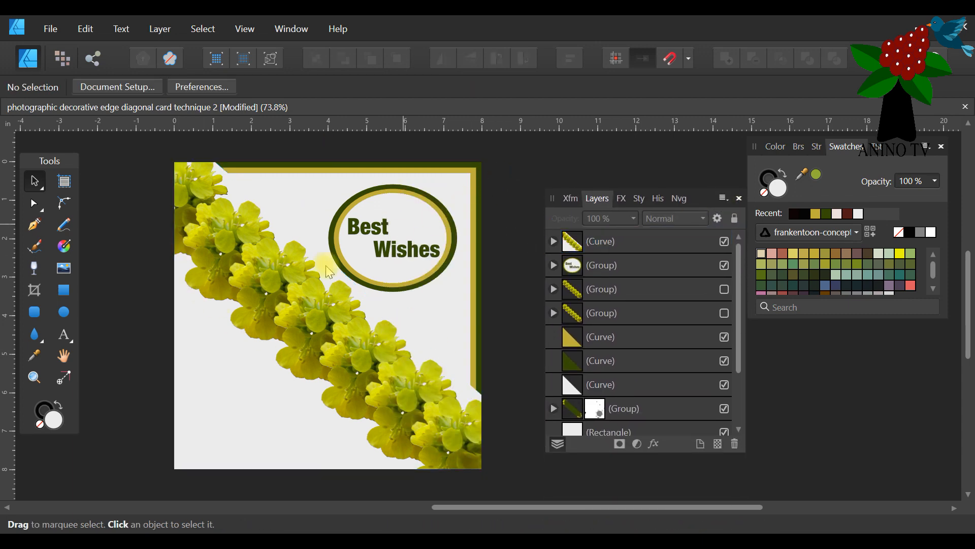
Try moving the flower-filled curve's top-edge diagonal node about 0.6 in left and 0.9 in down with the Node tool.
{"action": "left_click", "coordinate": [269, 294]}
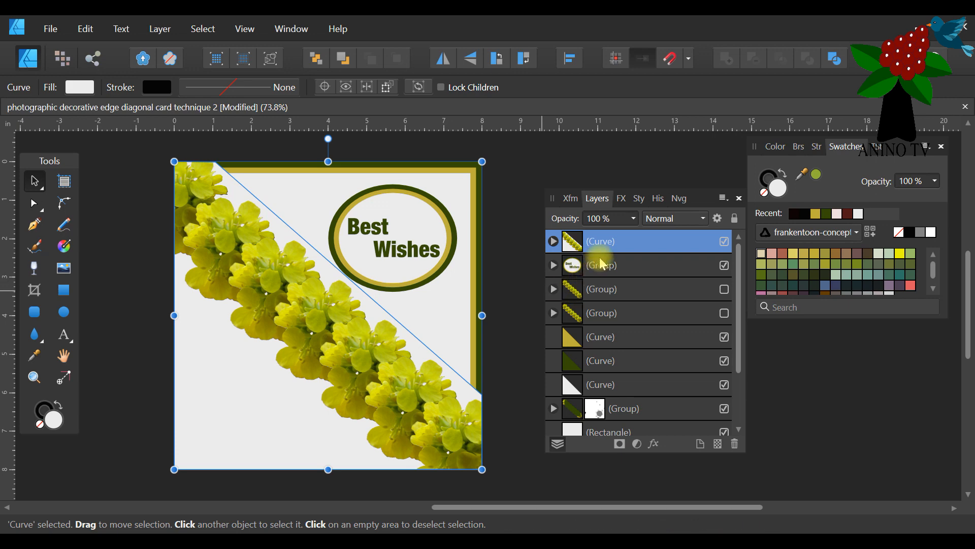
{"action": "left_click", "coordinate": [554, 242]}
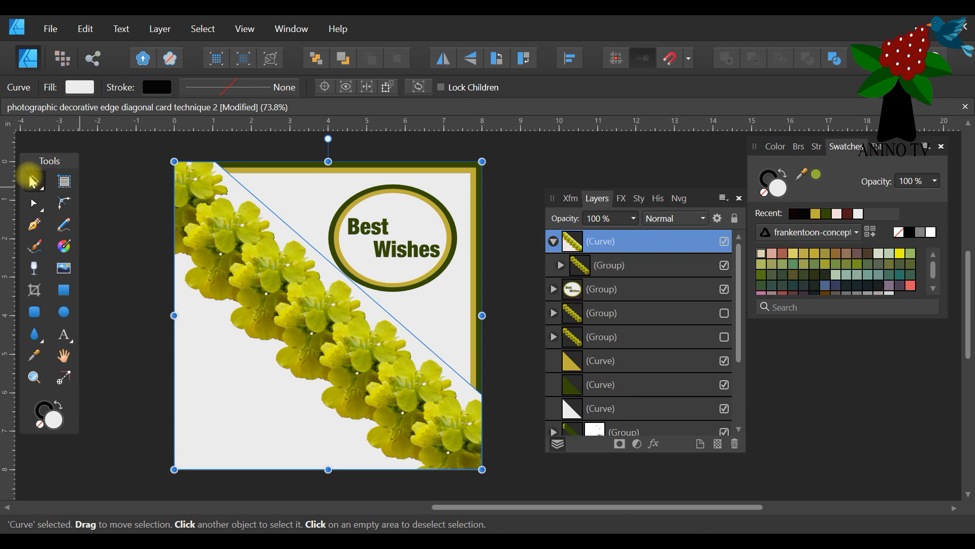
{"action": "left_click", "coordinate": [34, 204]}
{"action": "left_click", "coordinate": [222, 163]}
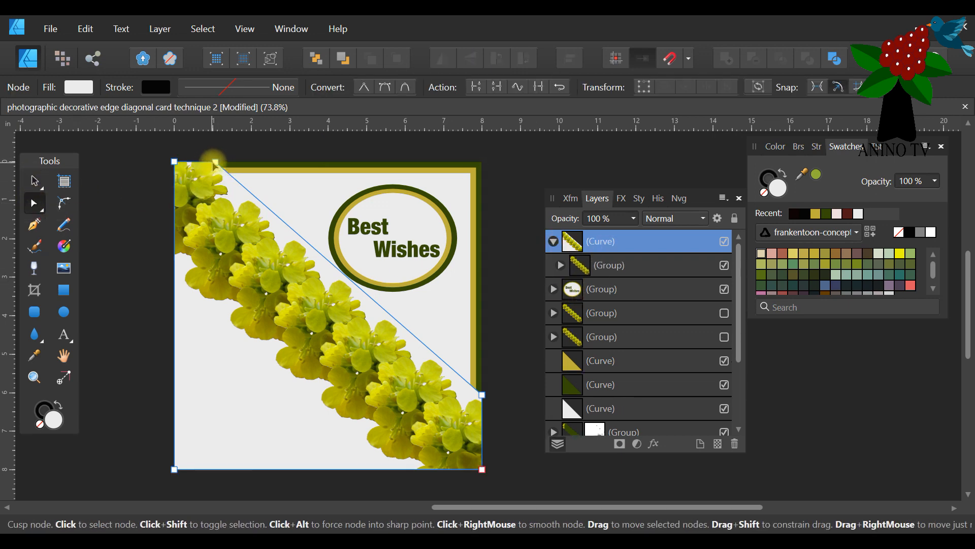
{"action": "left_click_drag", "start_coordinate": [215, 162], "coordinate": [191, 198]}
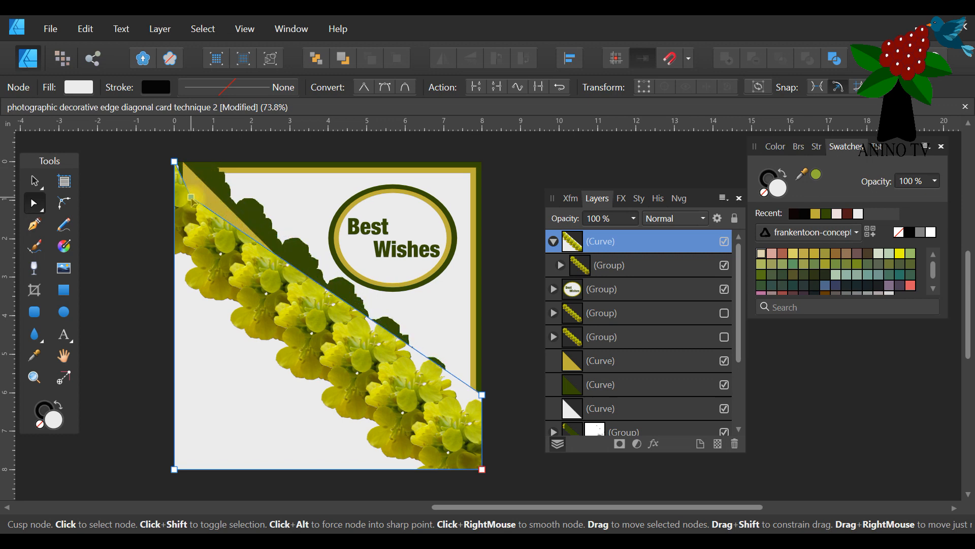
Undo the node move on the flower-filled curve and deselect it.
{"action": "left_click", "coordinate": [85, 28]}
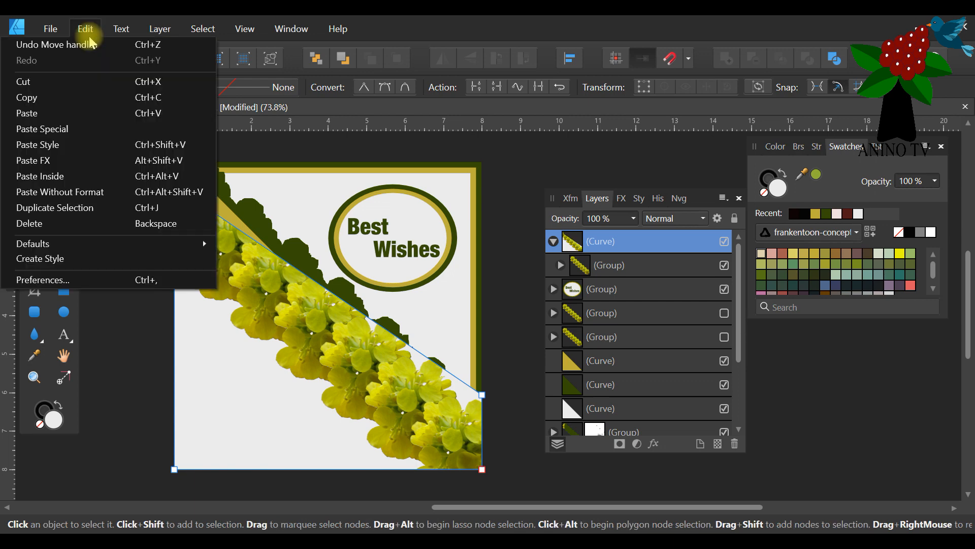
{"action": "left_click", "coordinate": [87, 47]}
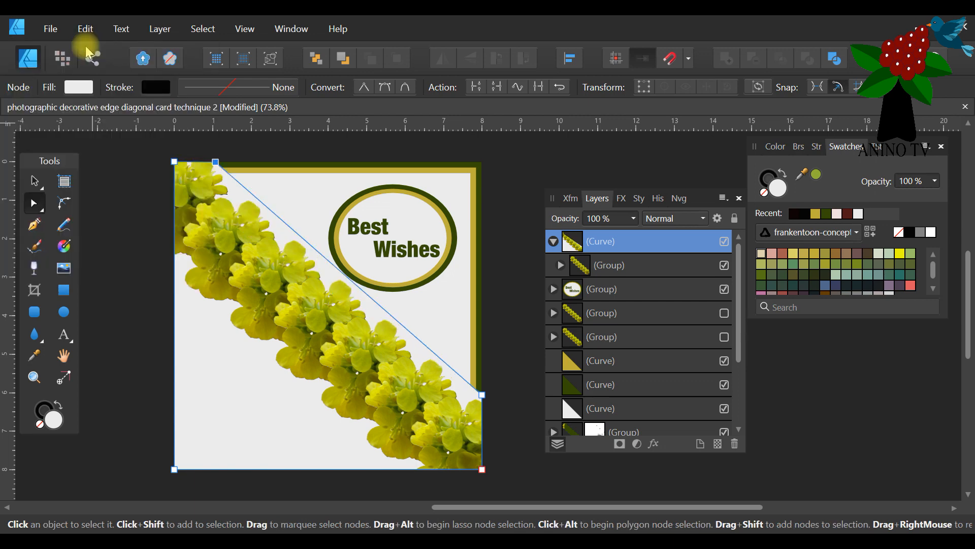
{"action": "left_click", "coordinate": [29, 183]}
{"action": "left_click", "coordinate": [95, 207]}
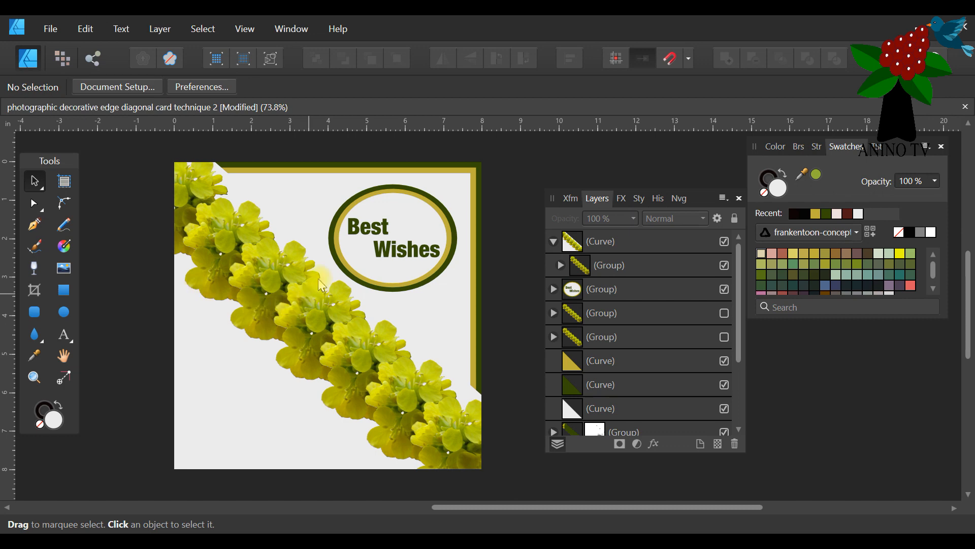
Fill the curve containing the flowers with the first recent near-black swatch and deselect it.
{"action": "left_click", "coordinate": [321, 261]}
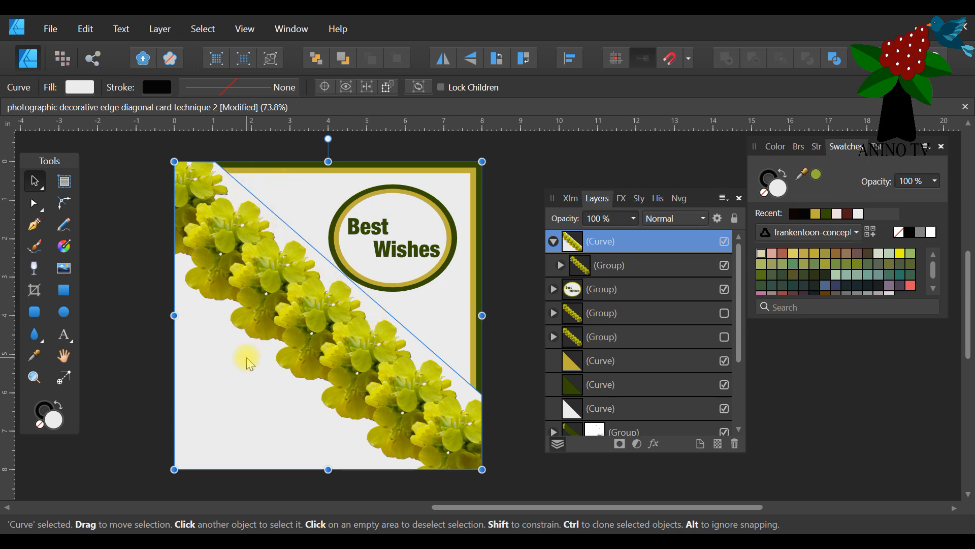
{"action": "key", "text": "a"}
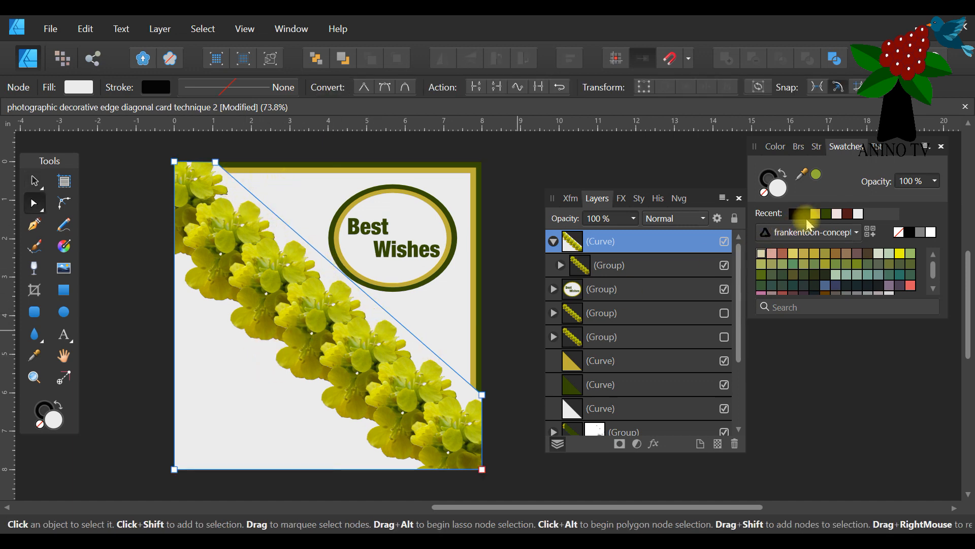
{"action": "left_click", "coordinate": [794, 216]}
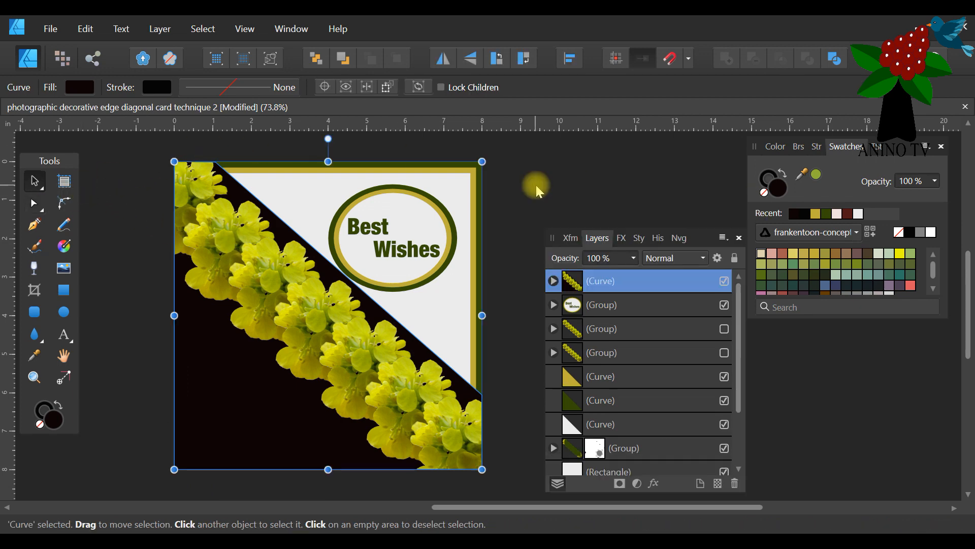
{"action": "left_click", "coordinate": [536, 185]}
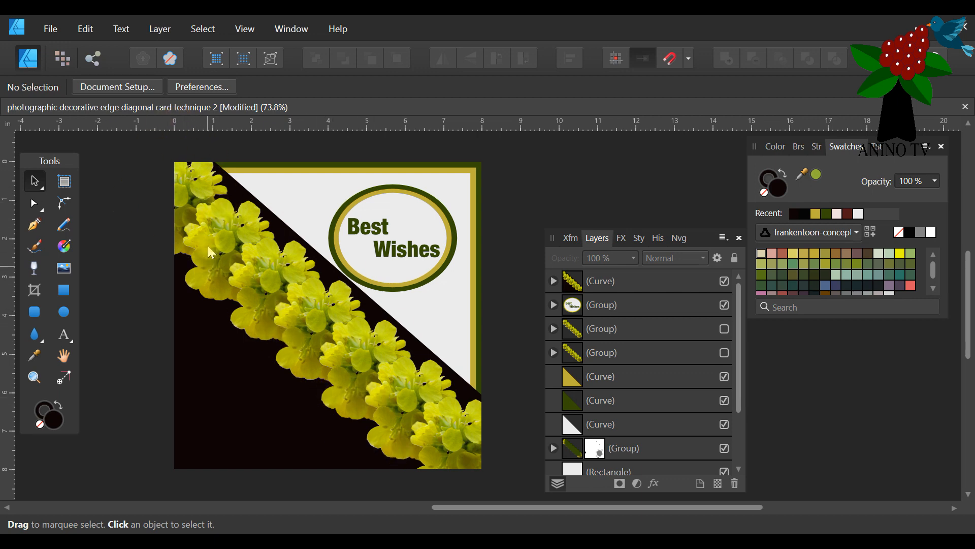
Hide the near-black flower curve, make both hidden flower groups visible and deselect everything.
{"action": "left_click", "coordinate": [263, 284]}
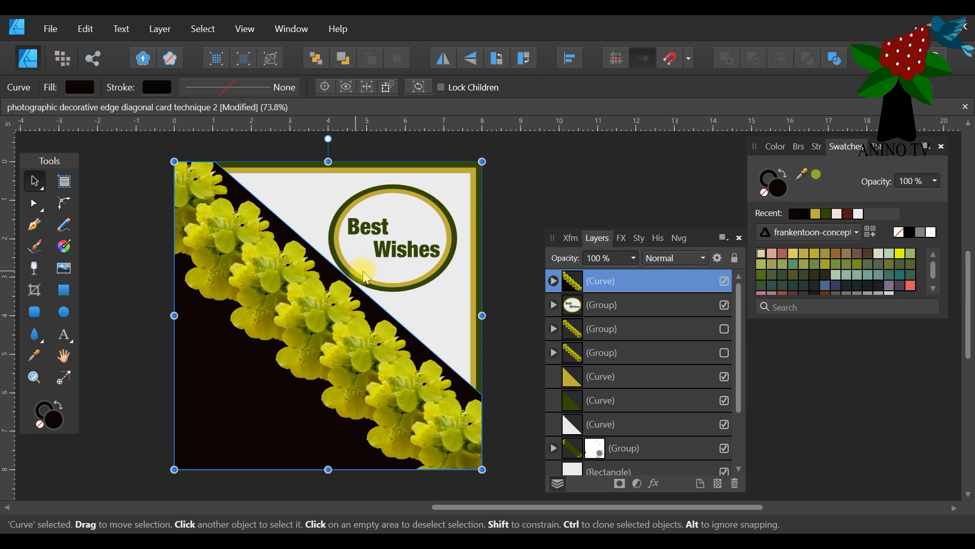
{"action": "left_click", "coordinate": [723, 282]}
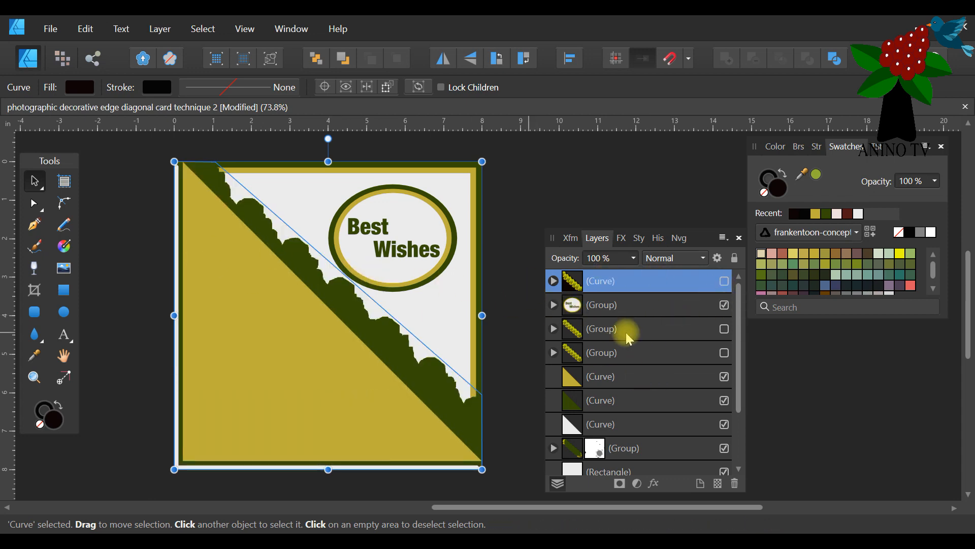
{"action": "left_click", "coordinate": [724, 330]}
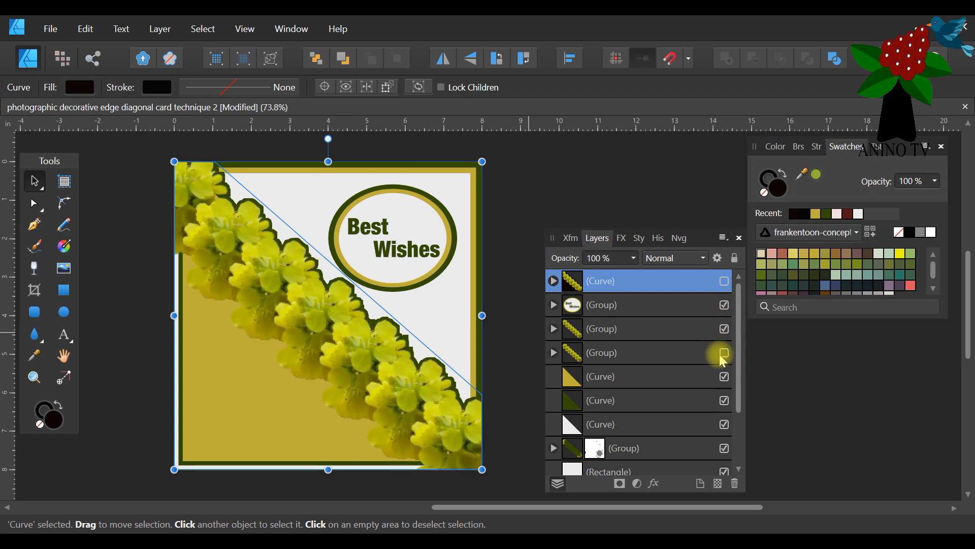
{"action": "left_click", "coordinate": [724, 354]}
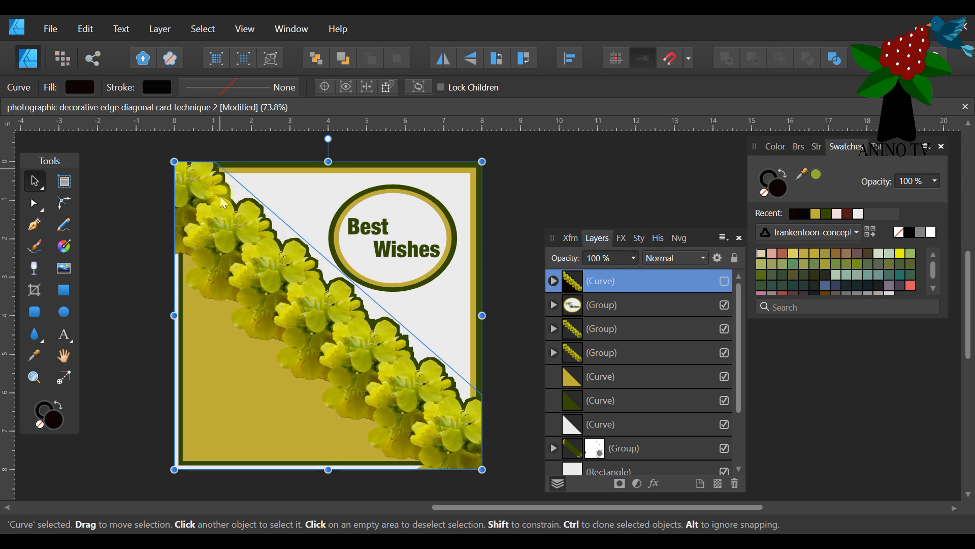
{"action": "left_click", "coordinate": [538, 226]}
Move the Layers panel further from the card and create a new A4 portrait print document at 300 DPI.
{"action": "scroll", "coordinate": [214, 211], "scroll_direction": "down", "scroll_amount": 2}
{"action": "left_click", "coordinate": [265, 242]}
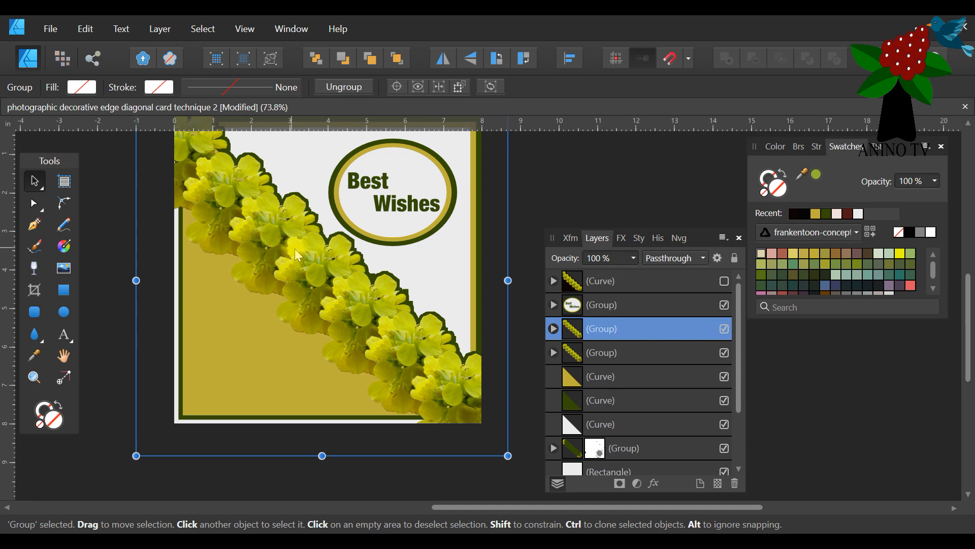
{"action": "scroll", "coordinate": [300, 244], "scroll_direction": "up", "scroll_amount": 2}
{"action": "scroll", "coordinate": [302, 248], "scroll_direction": "down", "scroll_amount": 2}
{"action": "left_click_drag", "start_coordinate": [693, 239], "coordinate": [731, 237]}
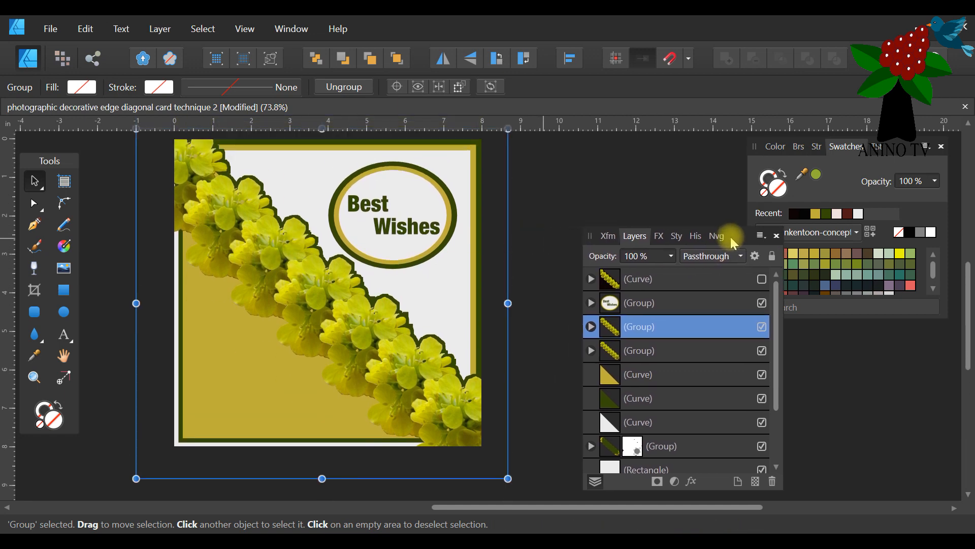
{"action": "left_click", "coordinate": [46, 28]}
{"action": "left_click", "coordinate": [41, 63]}
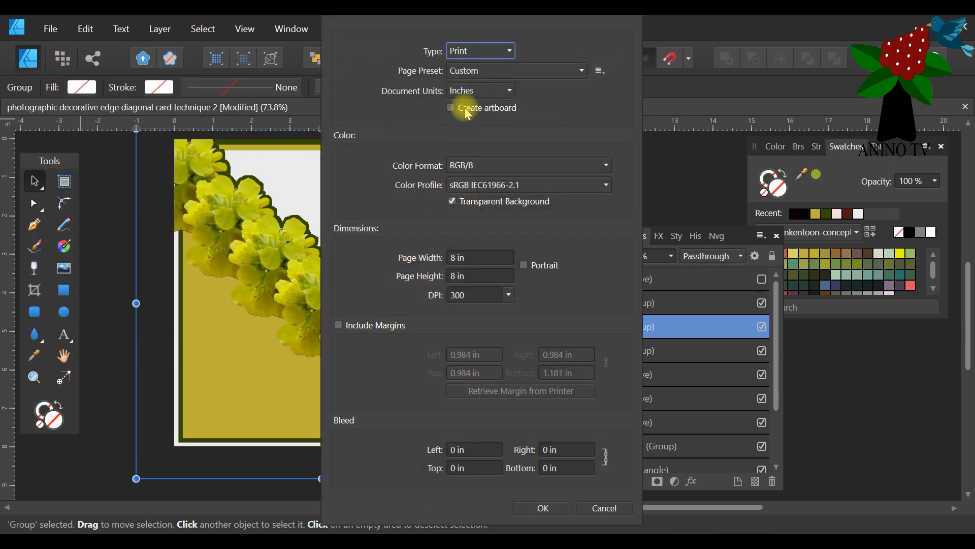
{"action": "left_click", "coordinate": [505, 69]}
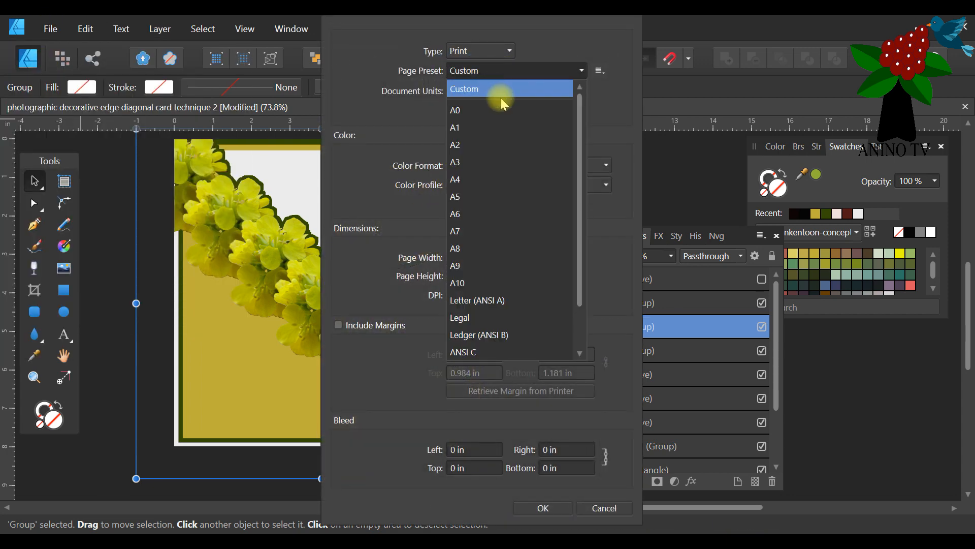
{"action": "left_click", "coordinate": [476, 179]}
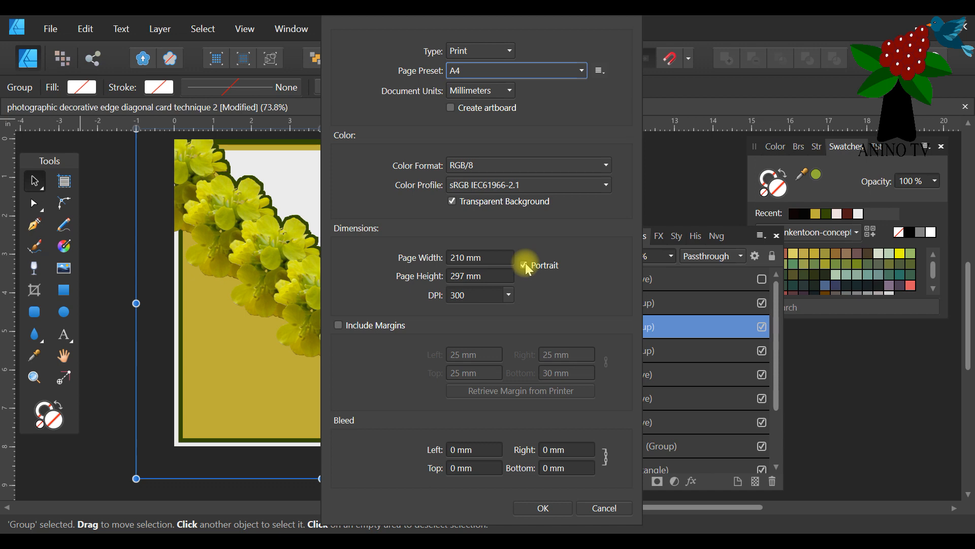
{"action": "left_click", "coordinate": [531, 507]}
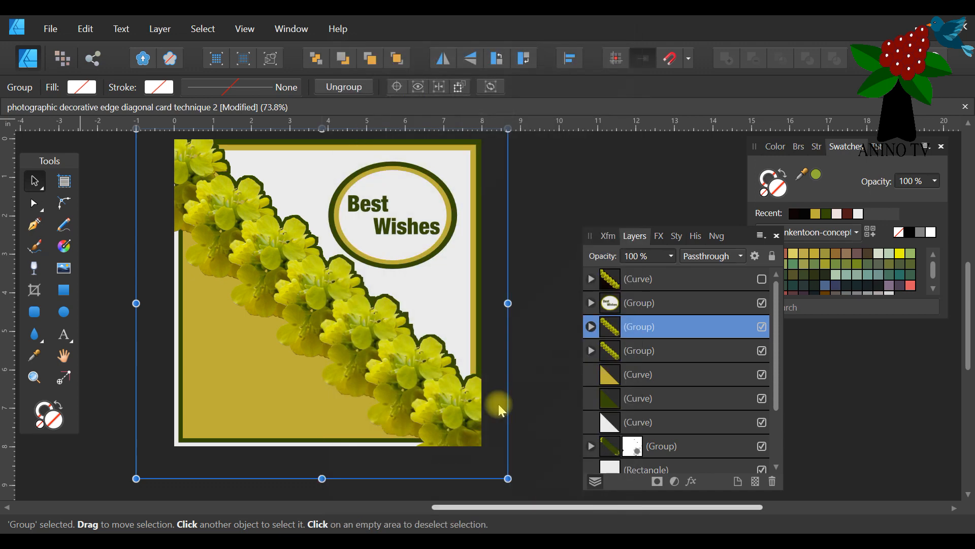
Copy the front flower group from the diagonal card and paste it into the new A4 portrait document.
{"action": "left_click_drag", "start_coordinate": [389, 507], "coordinate": [450, 508]}
{"action": "left_click", "coordinate": [204, 107]}
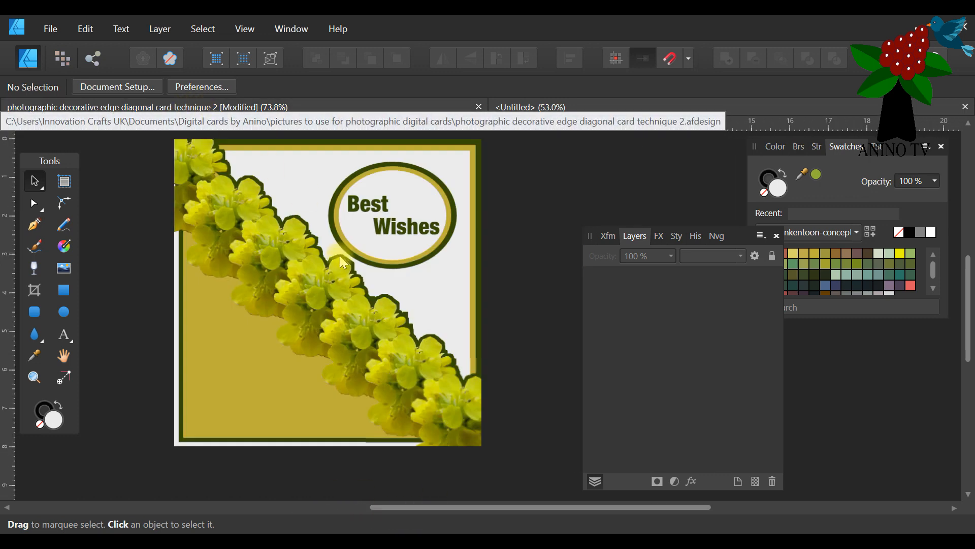
{"action": "left_click", "coordinate": [241, 254]}
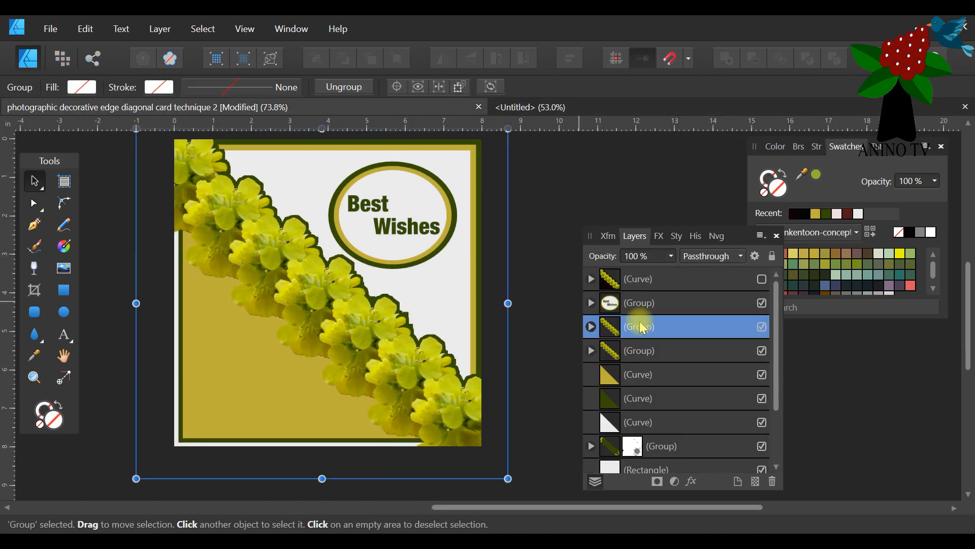
{"action": "left_click", "coordinate": [87, 28]}
{"action": "left_click", "coordinate": [60, 96]}
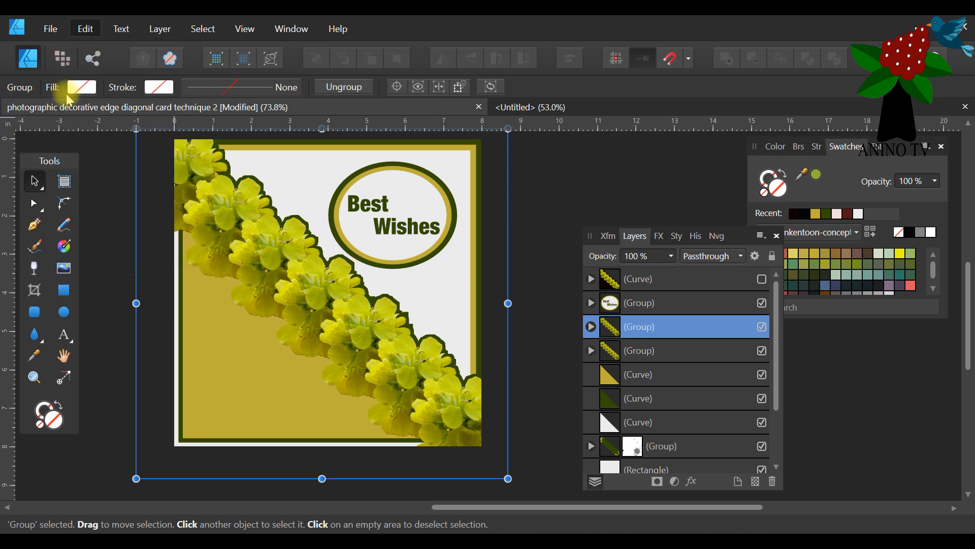
{"action": "left_click", "coordinate": [532, 114]}
{"action": "left_click", "coordinate": [88, 29]}
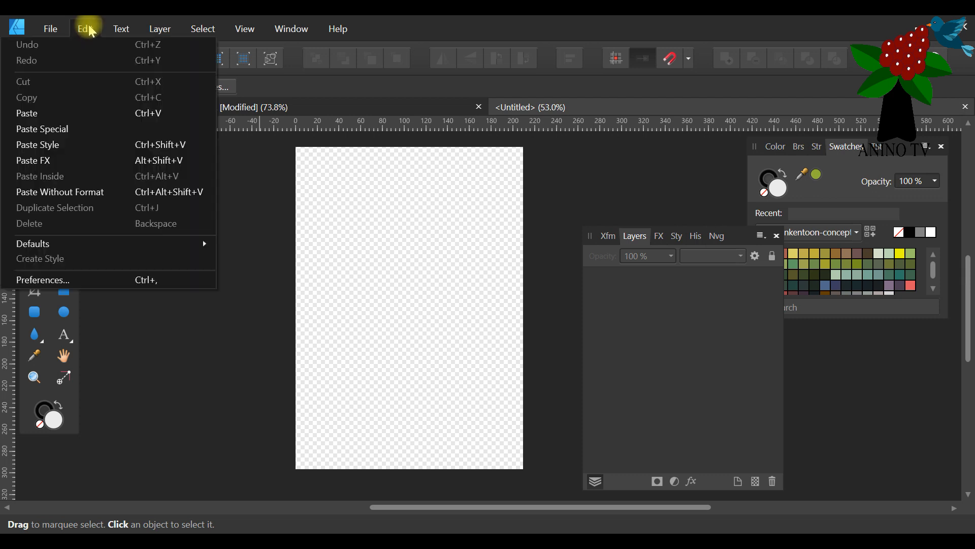
{"action": "left_click", "coordinate": [68, 114]}
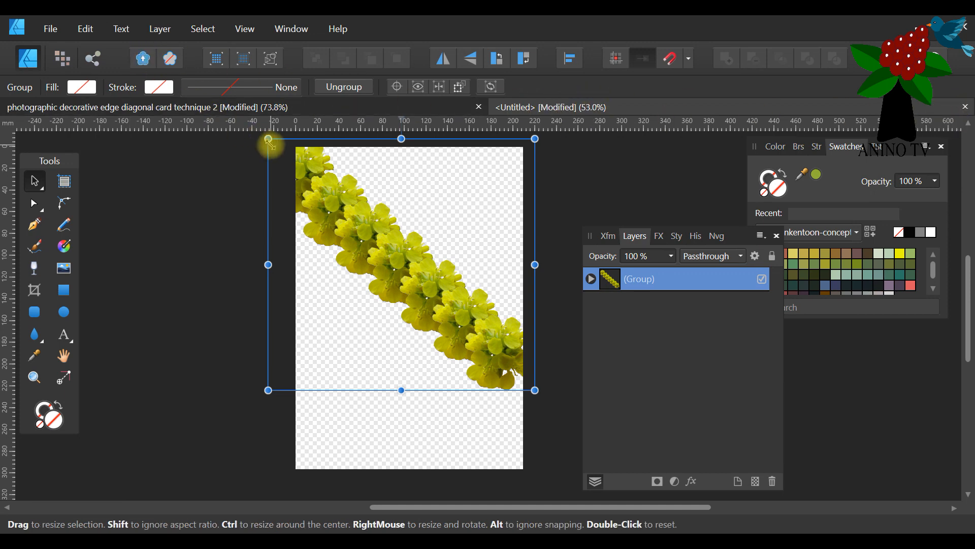
Create another A4 document in landscape orientation, 297 × 210 mm, and paste the copied flower group into it.
{"action": "left_click", "coordinate": [54, 31]}
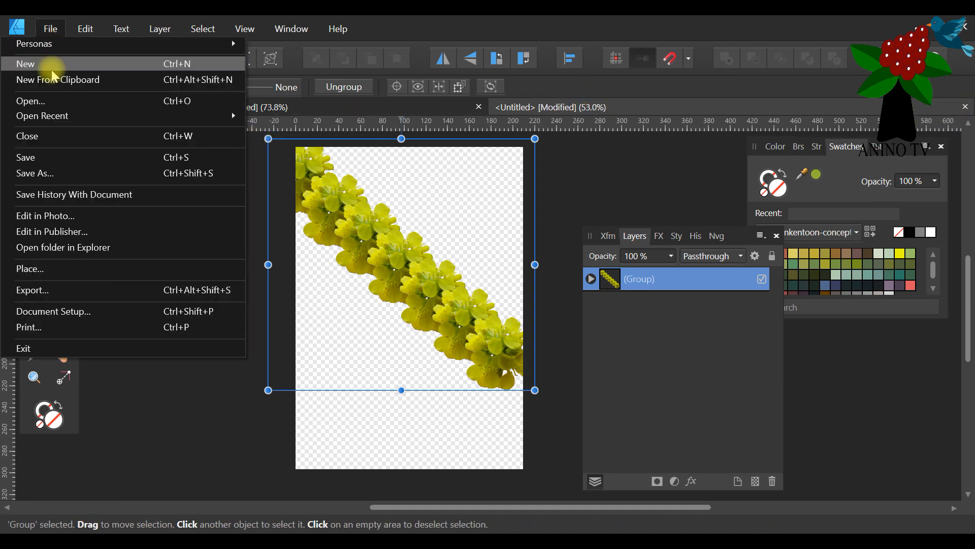
{"action": "left_click", "coordinate": [30, 63]}
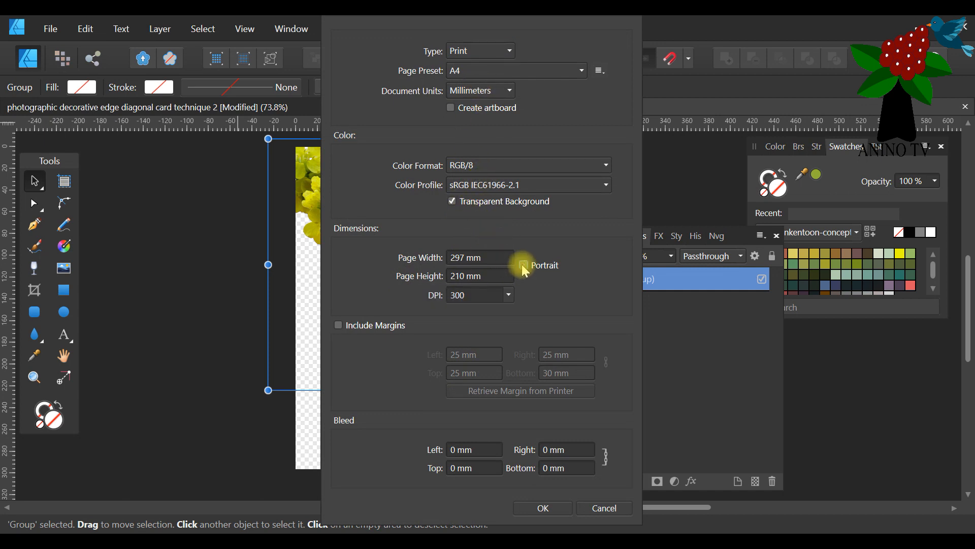
{"action": "left_click", "coordinate": [539, 508]}
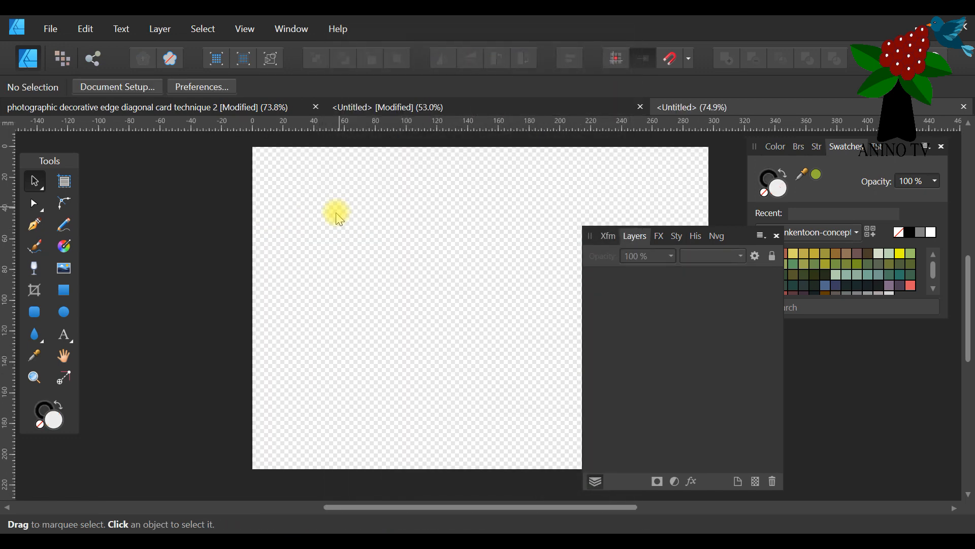
{"action": "left_click", "coordinate": [81, 30]}
{"action": "left_click", "coordinate": [69, 109]}
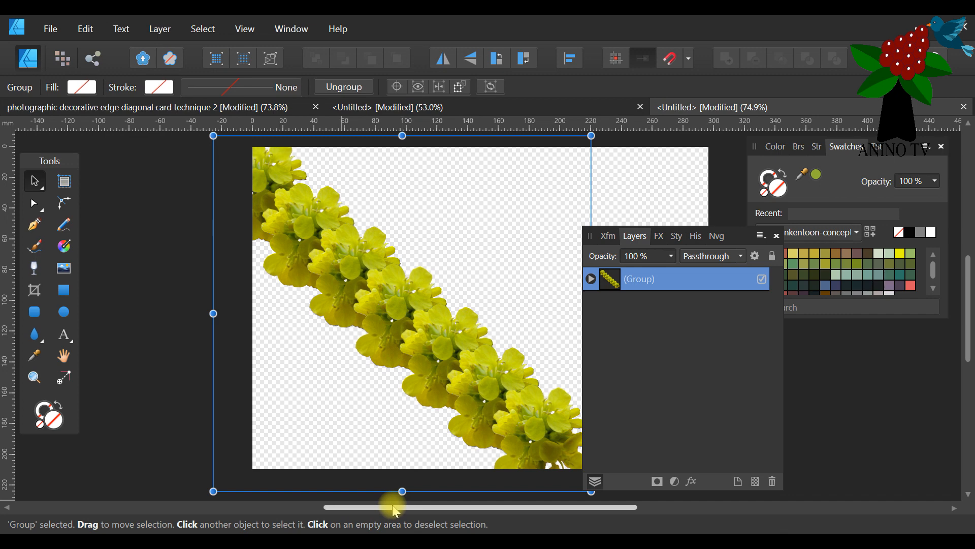
Rotate the pasted flower group about 20° counterclockwise and position it across the upper part of the landscape page.
{"action": "left_click_drag", "start_coordinate": [399, 507], "coordinate": [479, 507]}
{"action": "left_click_drag", "start_coordinate": [360, 387], "coordinate": [411, 384]}
{"action": "scroll", "coordinate": [449, 378], "scroll_direction": "up", "scroll_amount": 2}
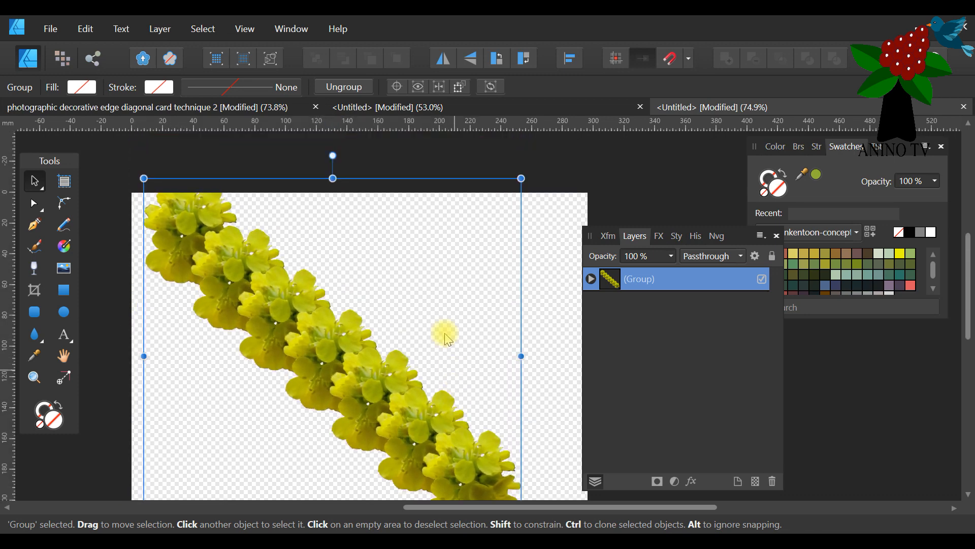
{"action": "left_click_drag", "start_coordinate": [334, 150], "coordinate": [261, 201]}
{"action": "left_click_drag", "start_coordinate": [234, 340], "coordinate": [261, 318]}
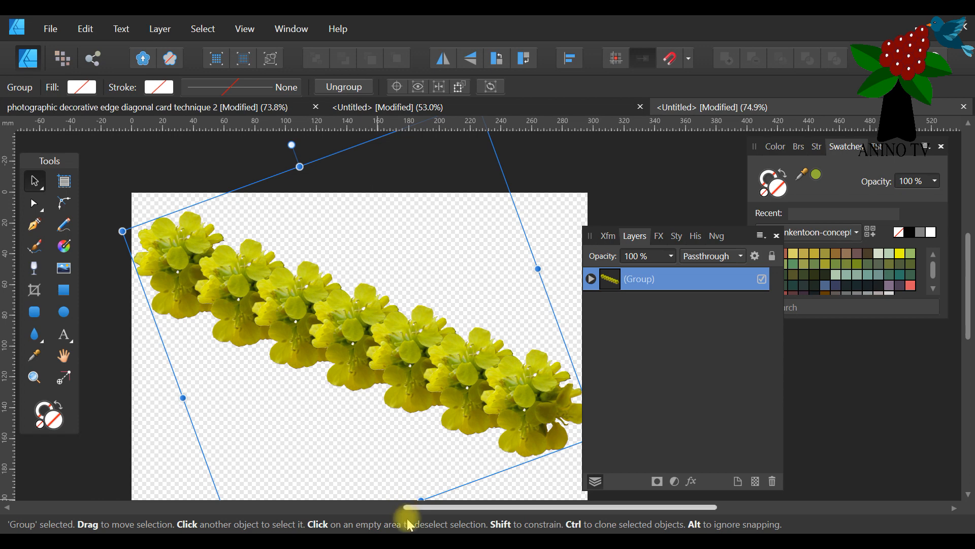
{"action": "left_click_drag", "start_coordinate": [416, 508], "coordinate": [448, 507]}
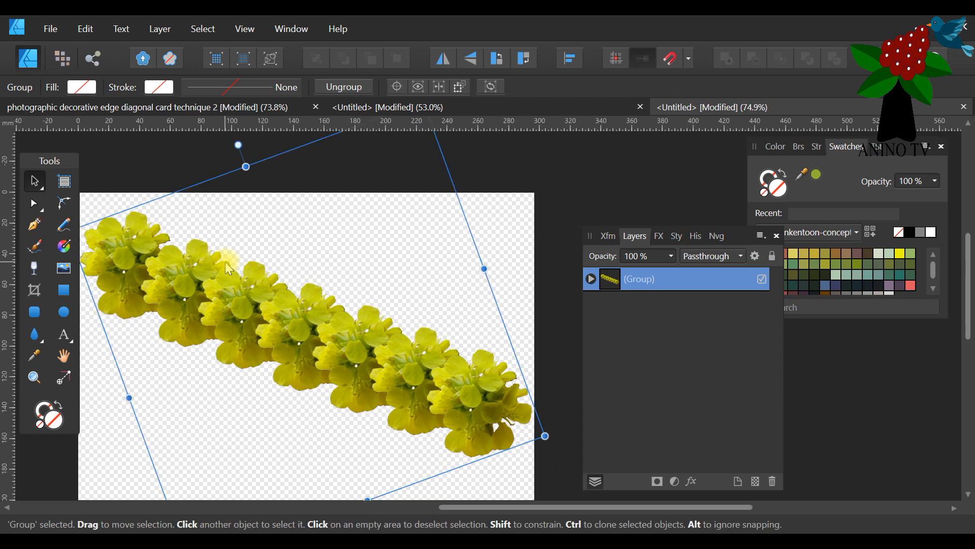
{"action": "scroll", "coordinate": [226, 262], "scroll_direction": "down", "scroll_amount": 2}
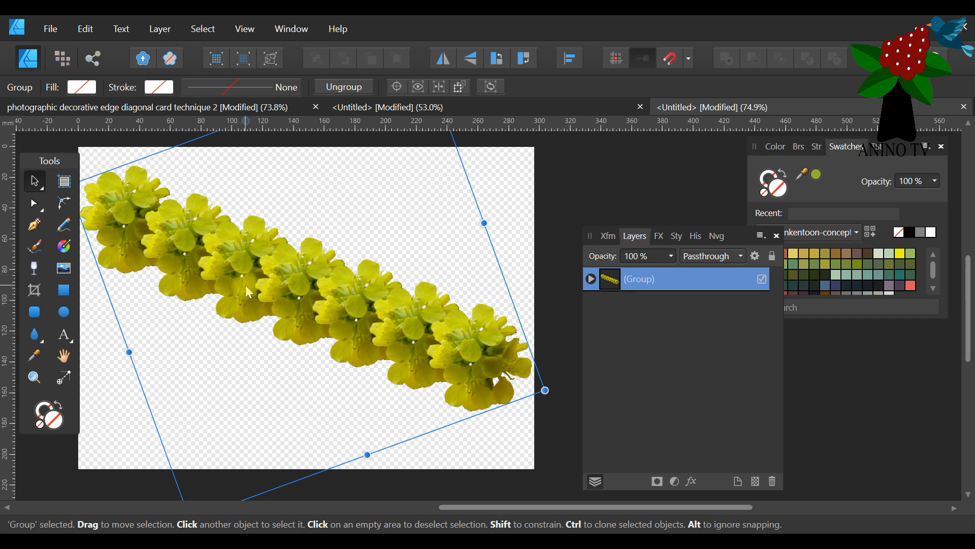
{"action": "left_click_drag", "start_coordinate": [246, 286], "coordinate": [255, 264]}
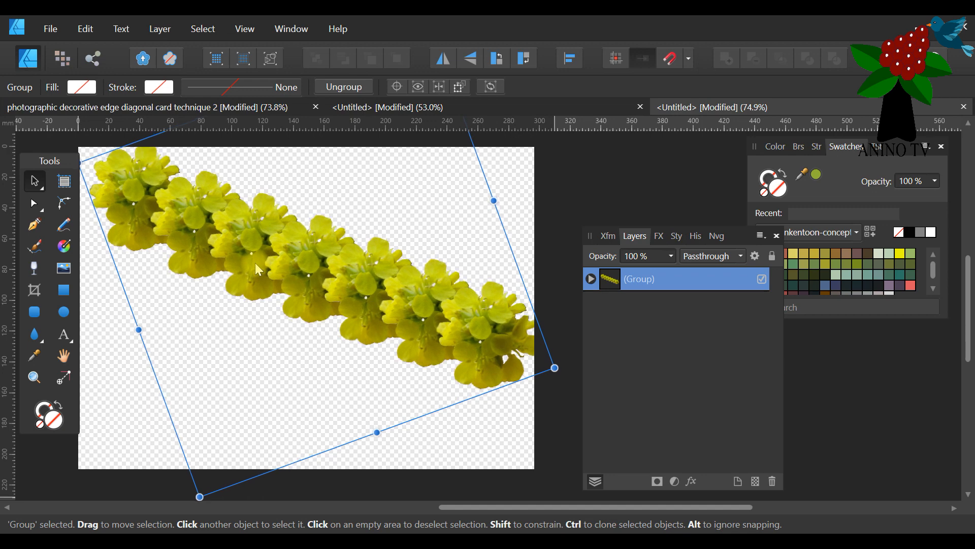
Duplicate the flower group twice and place the copies as parallel diagonal rows below the original on the landscape page.
{"action": "right_click", "coordinate": [682, 281]}
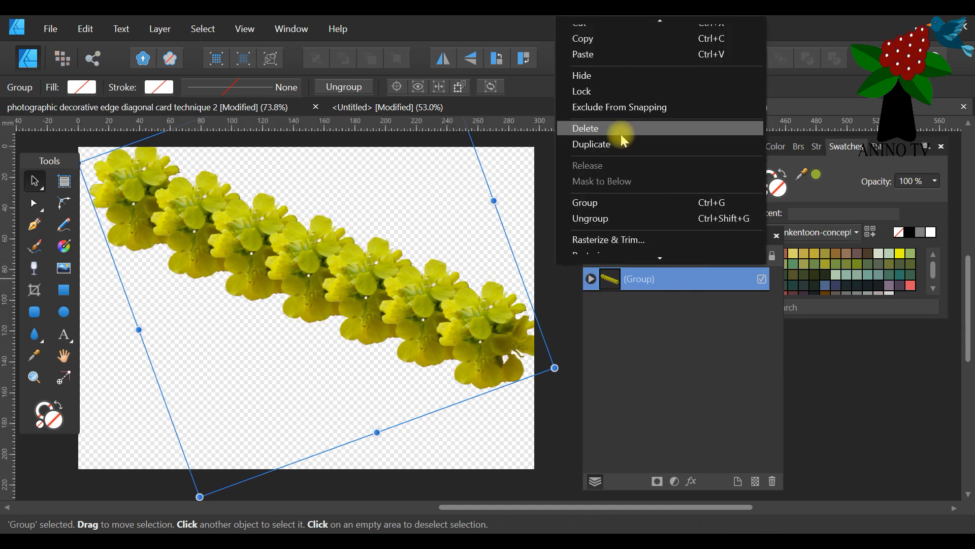
{"action": "left_click", "coordinate": [609, 147]}
{"action": "left_click_drag", "start_coordinate": [291, 260], "coordinate": [274, 355]}
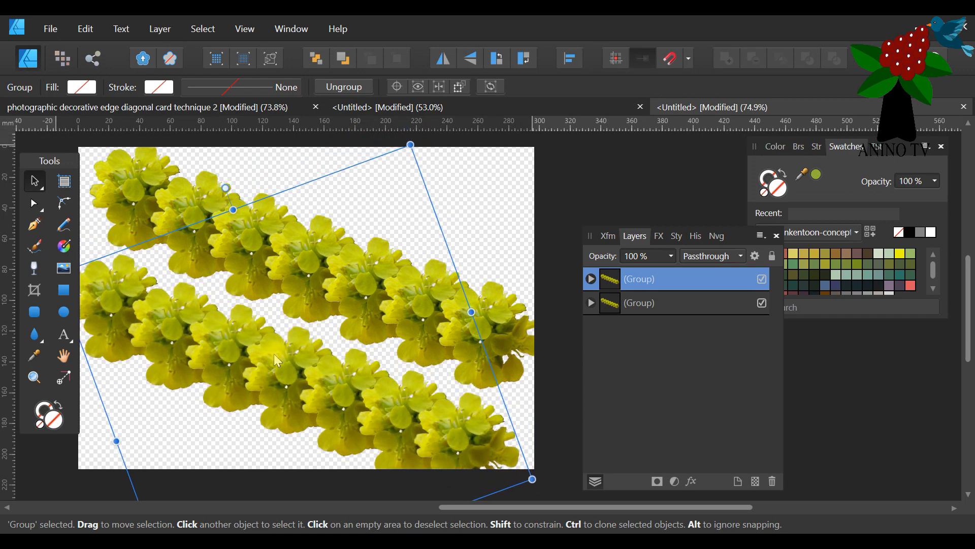
{"action": "right_click", "coordinate": [634, 280]}
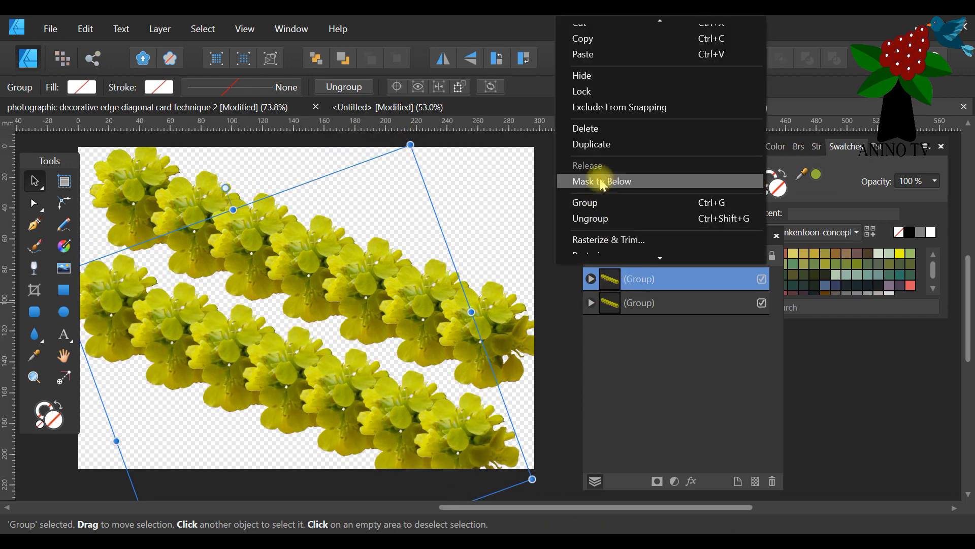
{"action": "left_click", "coordinate": [620, 146]}
{"action": "left_click_drag", "start_coordinate": [349, 264], "coordinate": [326, 374]}
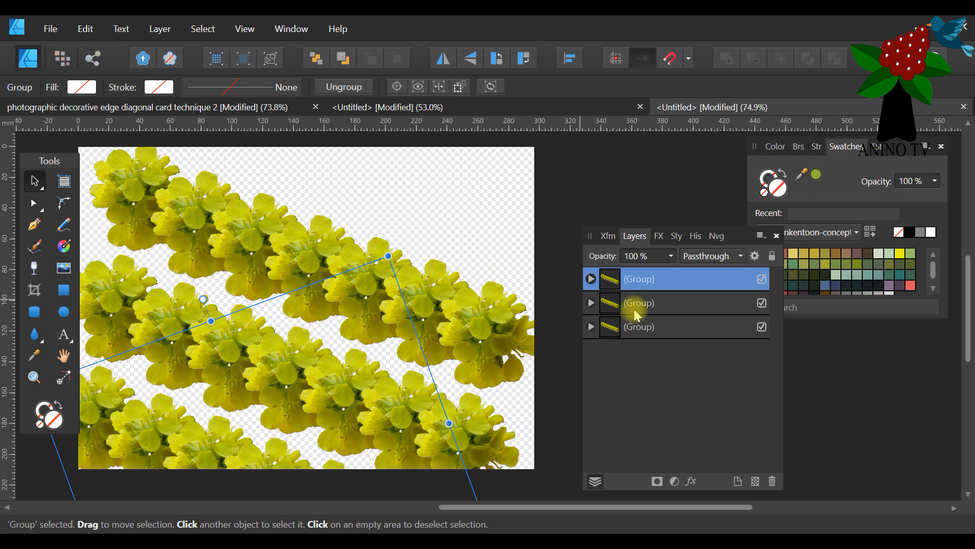
Duplicate the flower group once more and place the copy across the landscape page's upper-right corner, parallel to the other rows.
{"action": "right_click", "coordinate": [665, 279]}
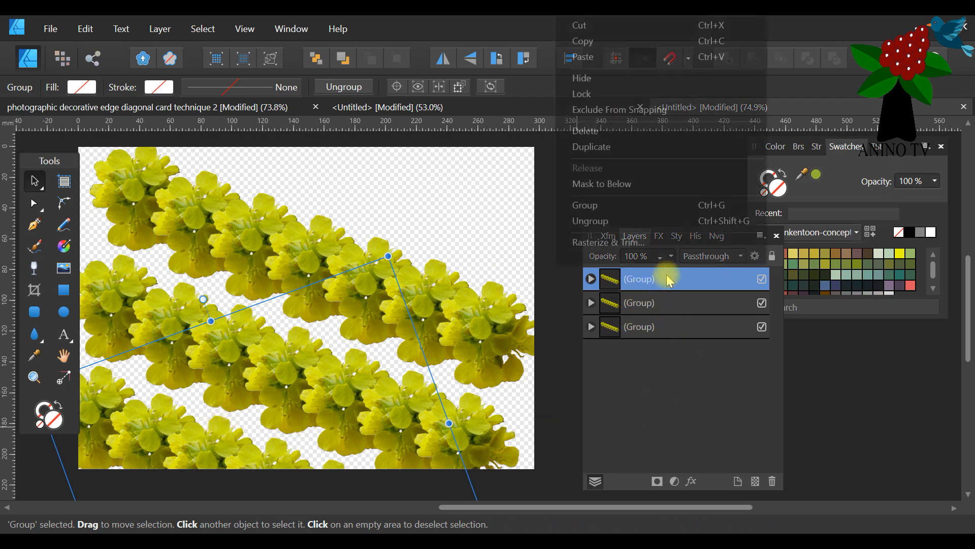
{"action": "left_click", "coordinate": [653, 144]}
{"action": "left_click_drag", "start_coordinate": [187, 473], "coordinate": [407, 59]}
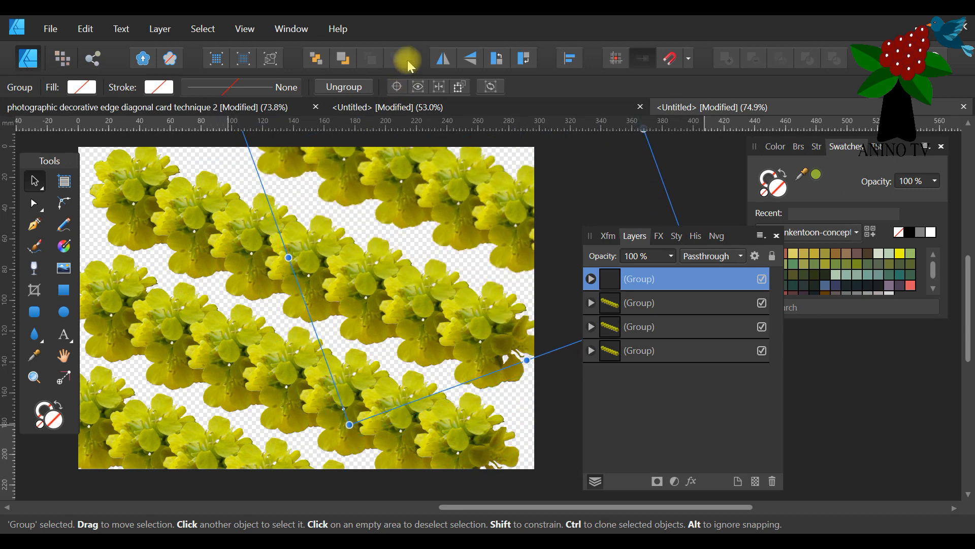
{"action": "mouse_move", "coordinate": [440, 217]}
{"action": "left_mouse_down"}
{"action": "mouse_move", "coordinate": [432, 230]}
{"action": "mouse_move", "coordinate": [430, 223]}
{"action": "left_mouse_up"}
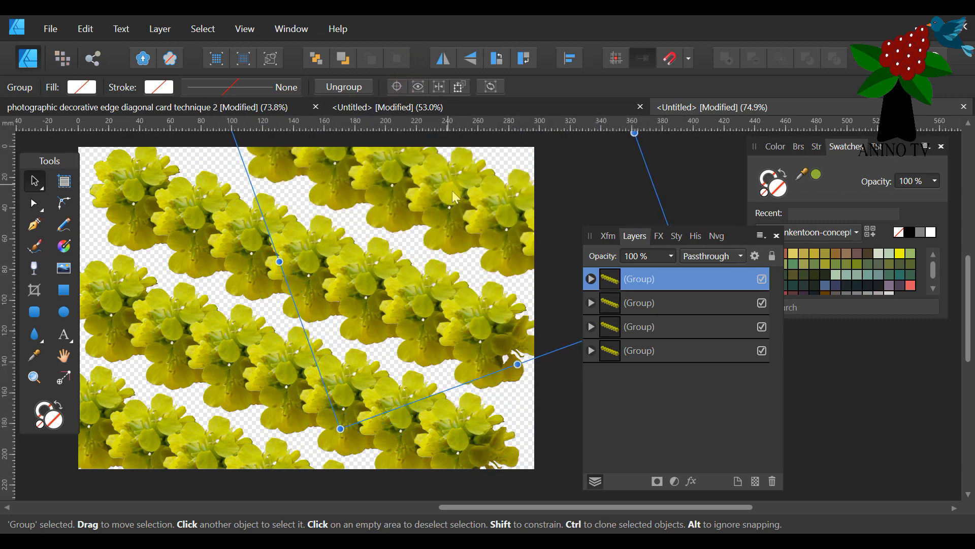
{"action": "left_click_drag", "start_coordinate": [429, 297], "coordinate": [316, 367]}
Hide the three duplicated flower groups, leaving only the original diagonal row visible, and clear the selection.
{"action": "left_click", "coordinate": [762, 279]}
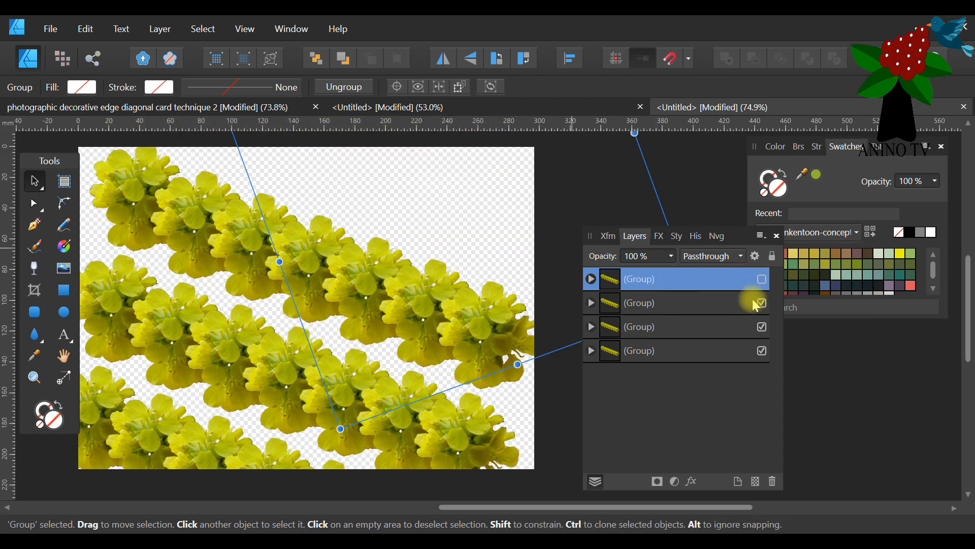
{"action": "left_click", "coordinate": [761, 326]}
{"action": "left_click", "coordinate": [762, 351]}
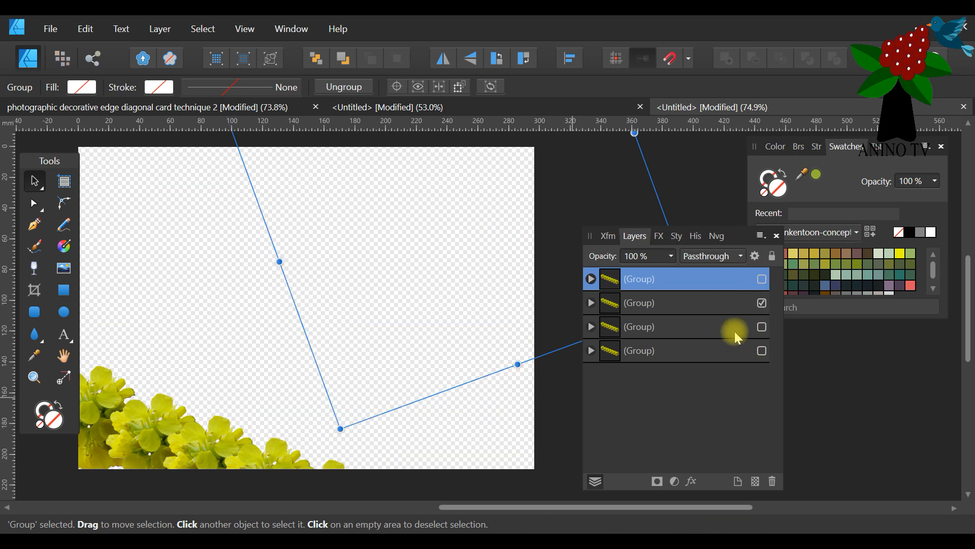
{"action": "left_click", "coordinate": [761, 327]}
{"action": "left_click", "coordinate": [762, 351]}
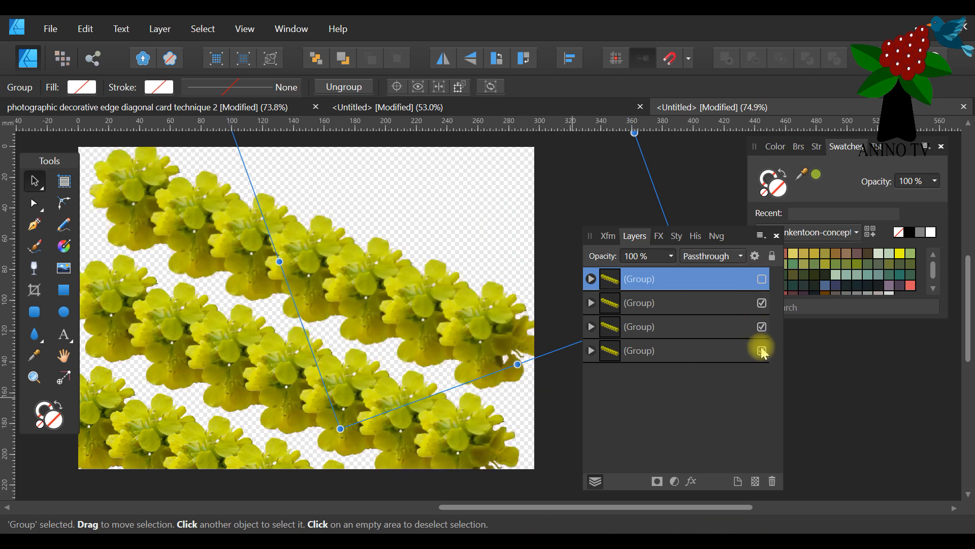
{"action": "left_click", "coordinate": [762, 303]}
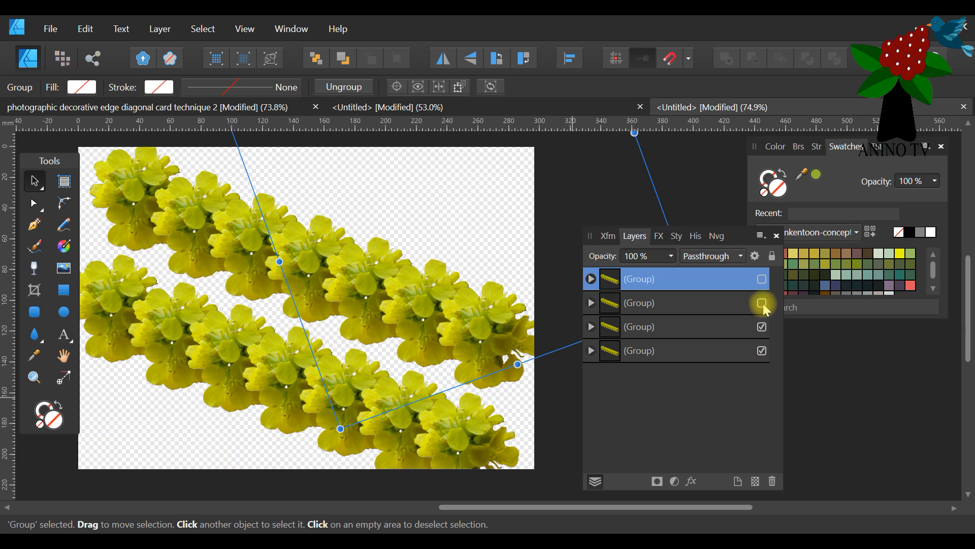
{"action": "left_click", "coordinate": [761, 327]}
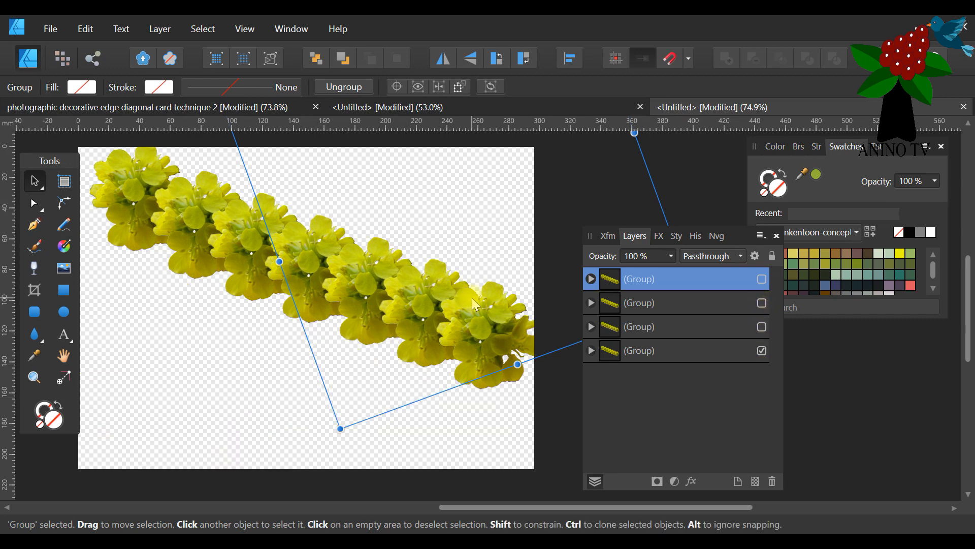
{"action": "left_click", "coordinate": [762, 326]}
{"action": "left_click", "coordinate": [526, 254]}
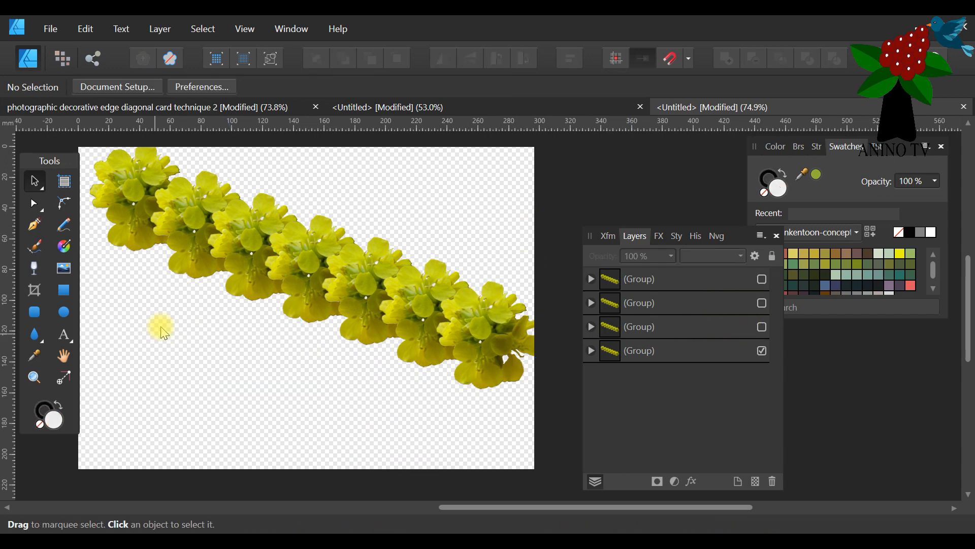
Move the Layers panel further away from the landscape page.
{"action": "scroll", "coordinate": [175, 318], "scroll_direction": "up", "scroll_amount": 1}
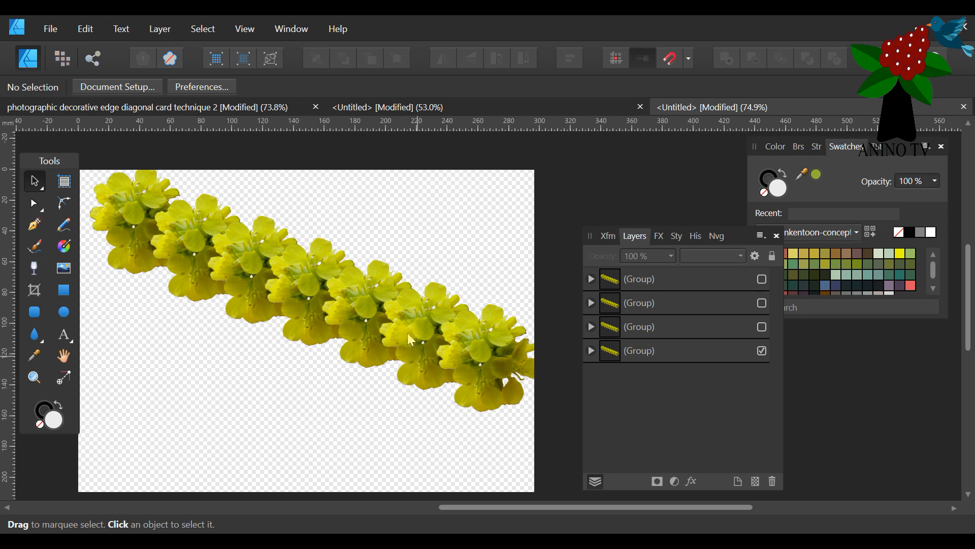
{"action": "left_click_drag", "start_coordinate": [464, 503], "coordinate": [434, 503]}
{"action": "left_click_drag", "start_coordinate": [735, 236], "coordinate": [761, 255]}
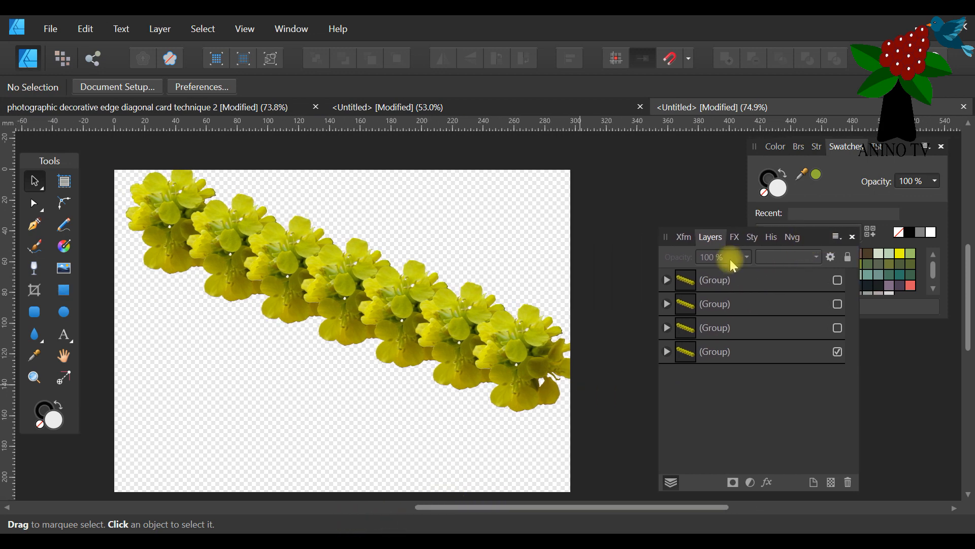
{"action": "scroll", "coordinate": [574, 280], "scroll_direction": "down", "scroll_amount": 1}
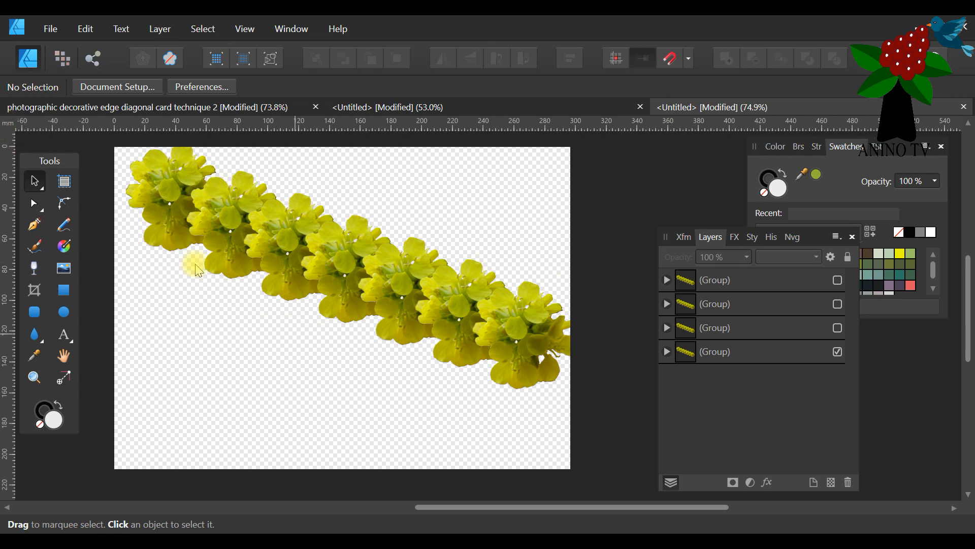
Set up a JPEG export of the whole landscape document with quality 100.
{"action": "left_click", "coordinate": [51, 28]}
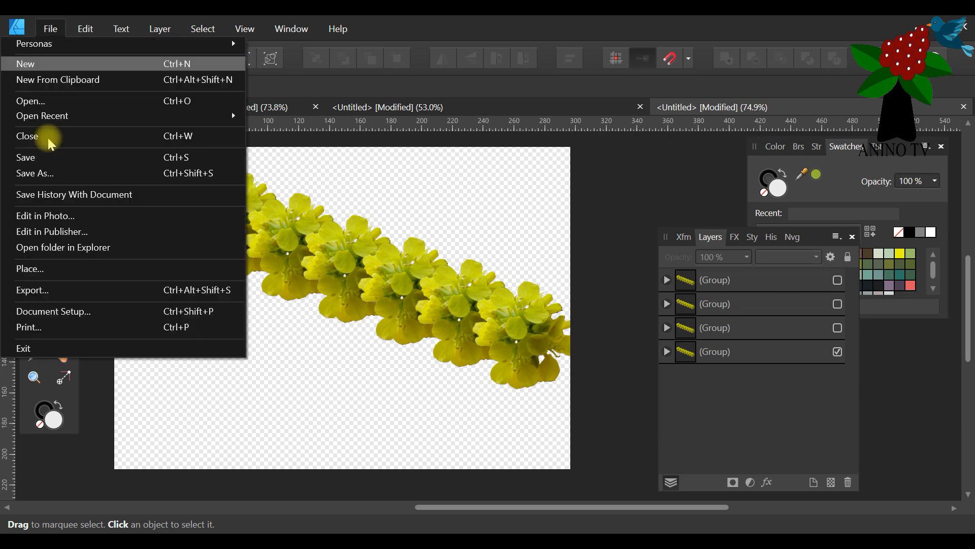
{"action": "left_click", "coordinate": [86, 286]}
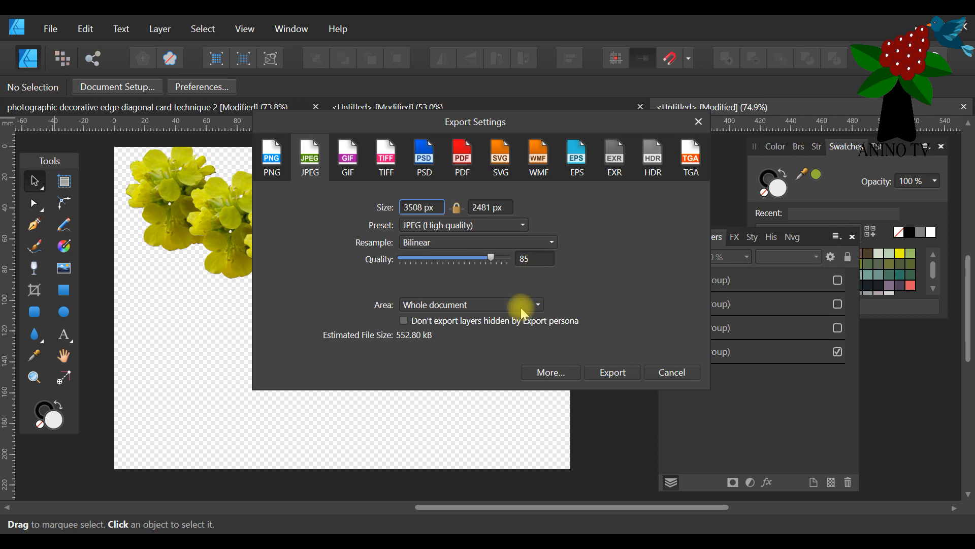
{"action": "left_click_drag", "start_coordinate": [489, 259], "coordinate": [538, 261]}
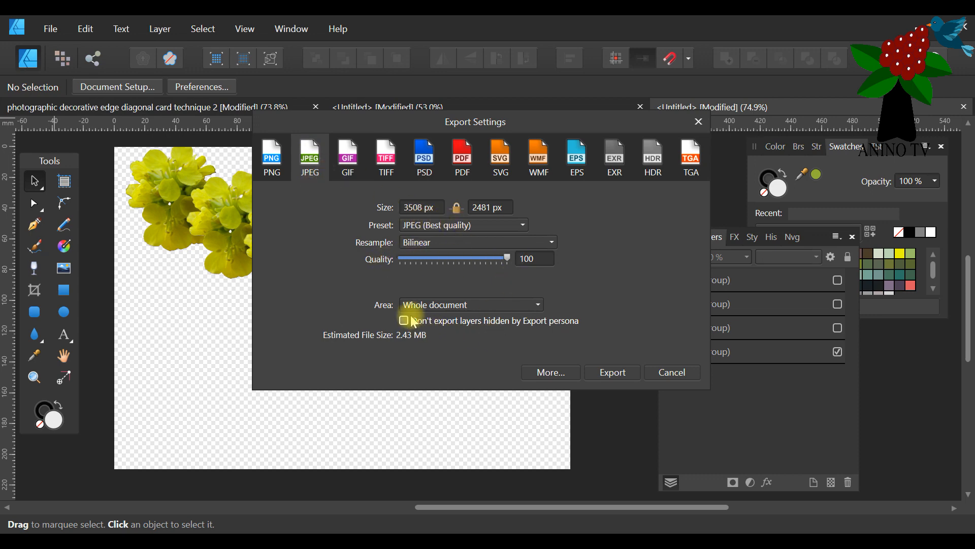
Export the single-row page as a JPG named "photographic decorative edge diagonal card A4 print 1".
{"action": "left_click", "coordinate": [613, 372]}
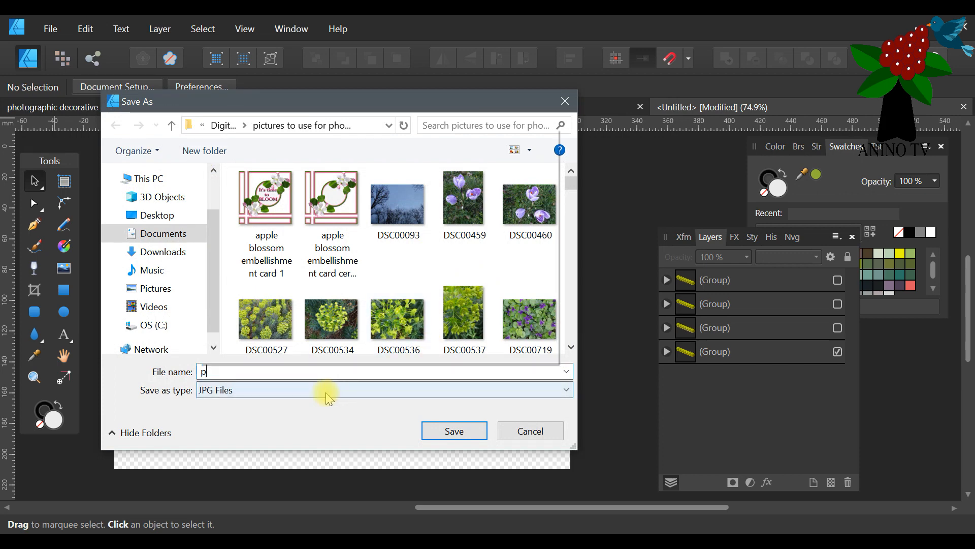
{"action": "type", "text": "photo"}
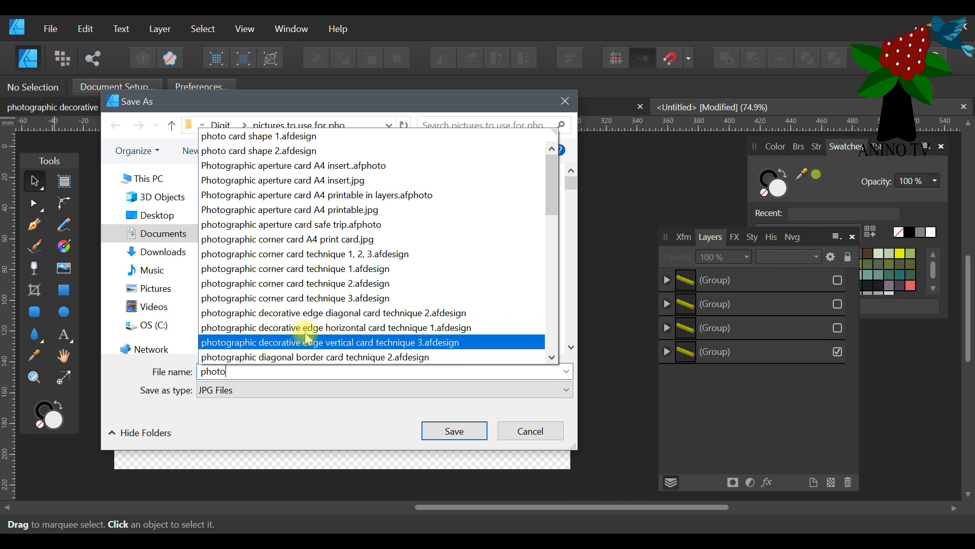
{"action": "left_click", "coordinate": [321, 313]}
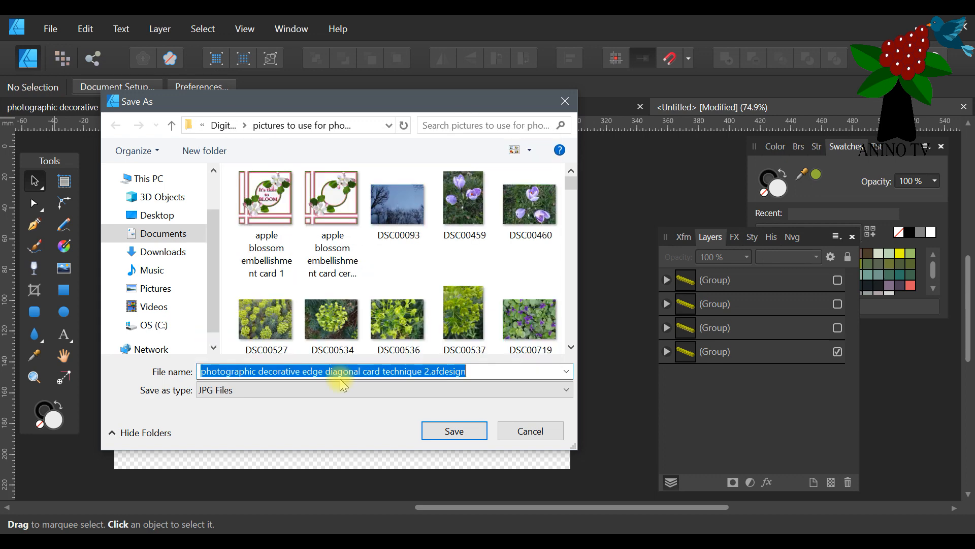
{"action": "left_click", "coordinate": [430, 371]}
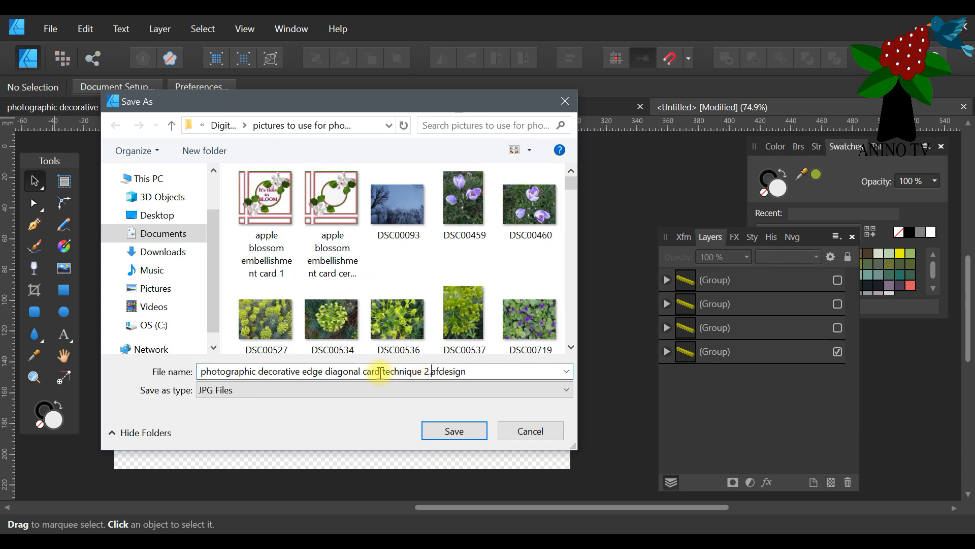
{"action": "left_click_drag", "start_coordinate": [383, 373], "coordinate": [505, 373]}
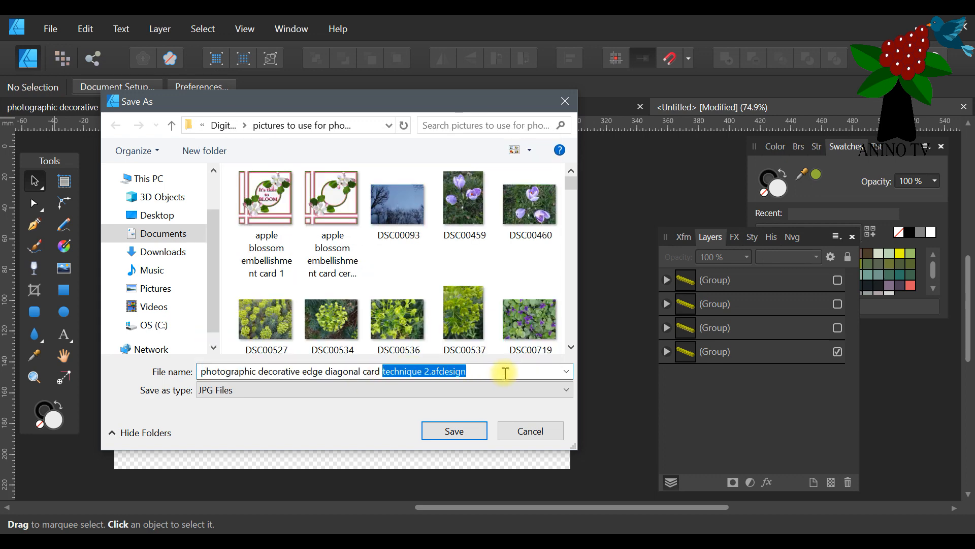
{"action": "type", "text": "A4"}
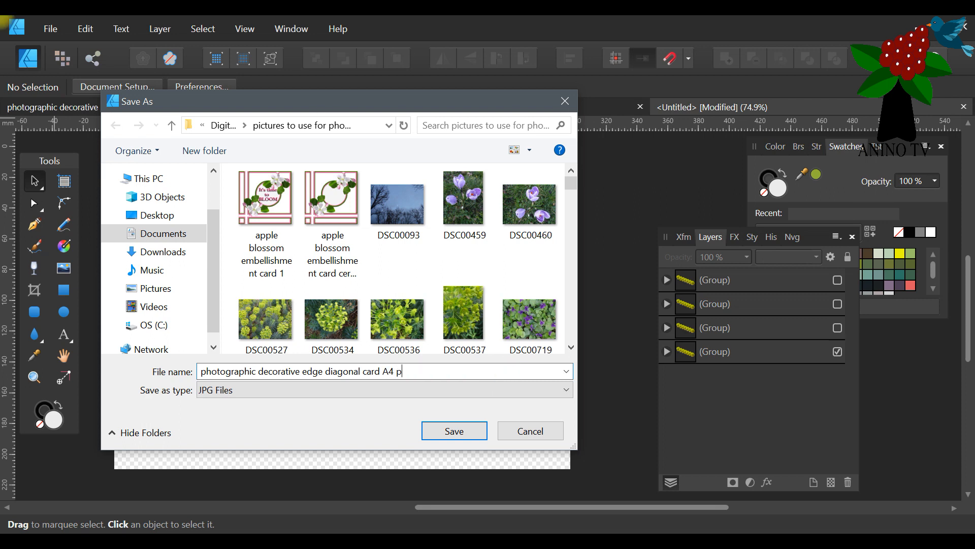
{"action": "type", "text": " print 1"}
{"action": "key", "text": "Return"}
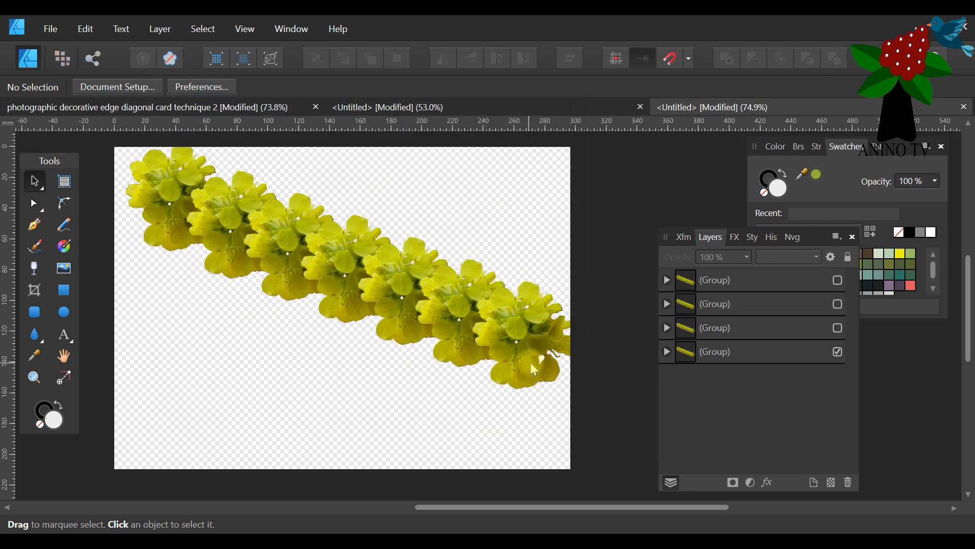
Make the three hidden duplicate flower groups visible again.
{"action": "left_click", "coordinate": [838, 280]}
{"action": "left_click", "coordinate": [838, 303]}
{"action": "left_click", "coordinate": [838, 327]}
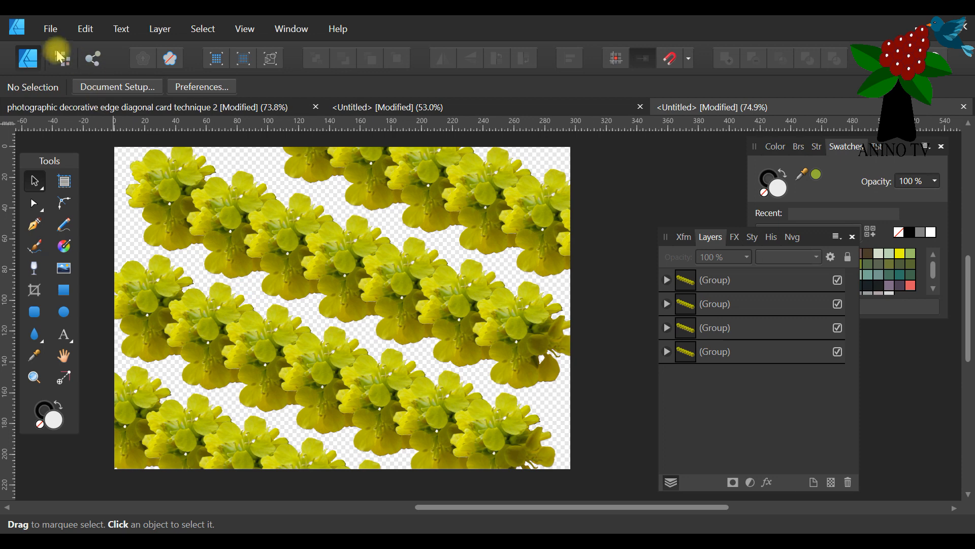
Export the page with all four flower rows as a JPG named "photographic decorative edge diagonal card A4 print 2".
{"action": "left_click", "coordinate": [50, 28]}
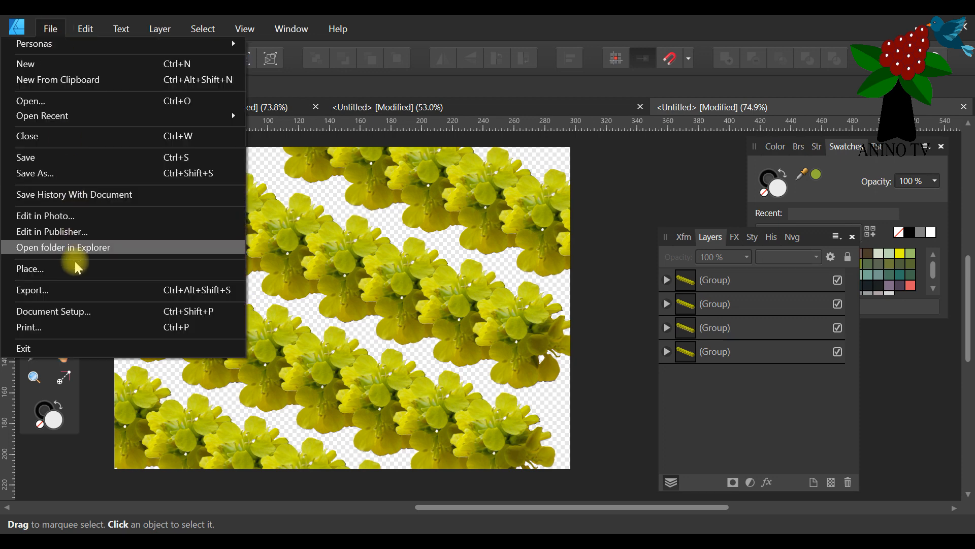
{"action": "left_click", "coordinate": [78, 290]}
{"action": "left_click", "coordinate": [615, 373]}
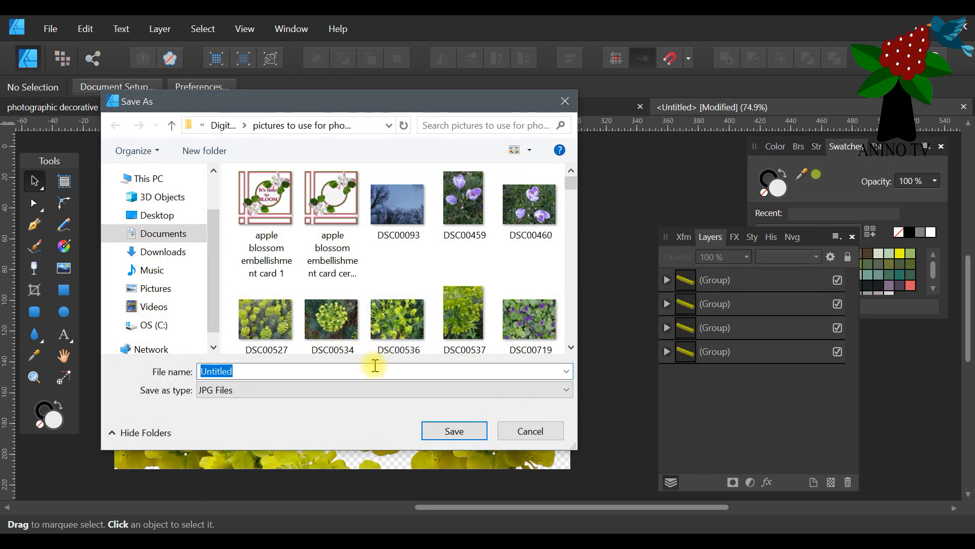
{"action": "type", "text": "phot"}
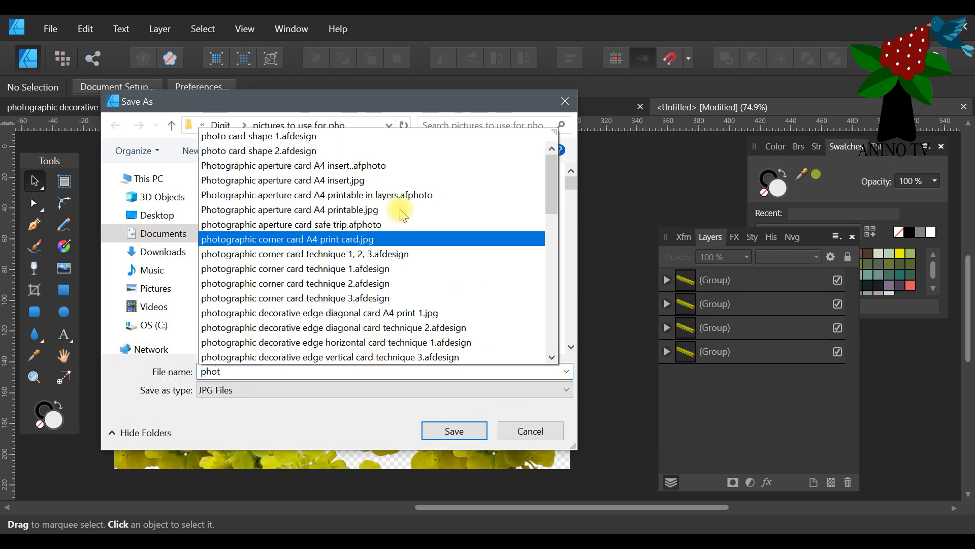
{"action": "scroll", "coordinate": [336, 282], "scroll_direction": "down", "scroll_amount": 1}
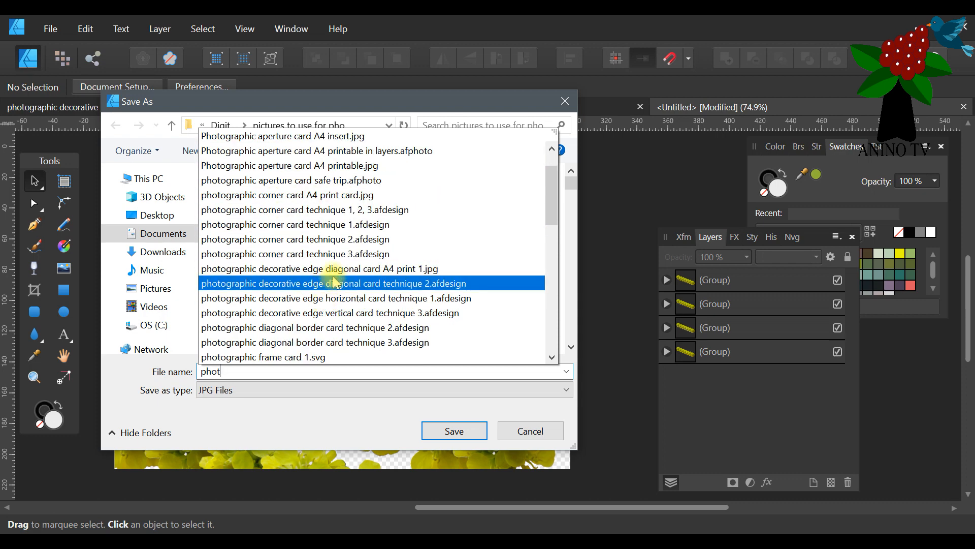
{"action": "left_click", "coordinate": [396, 269]}
{"action": "left_click_drag", "start_coordinate": [440, 371], "coordinate": [420, 371]}
{"action": "type", "text": "2"}
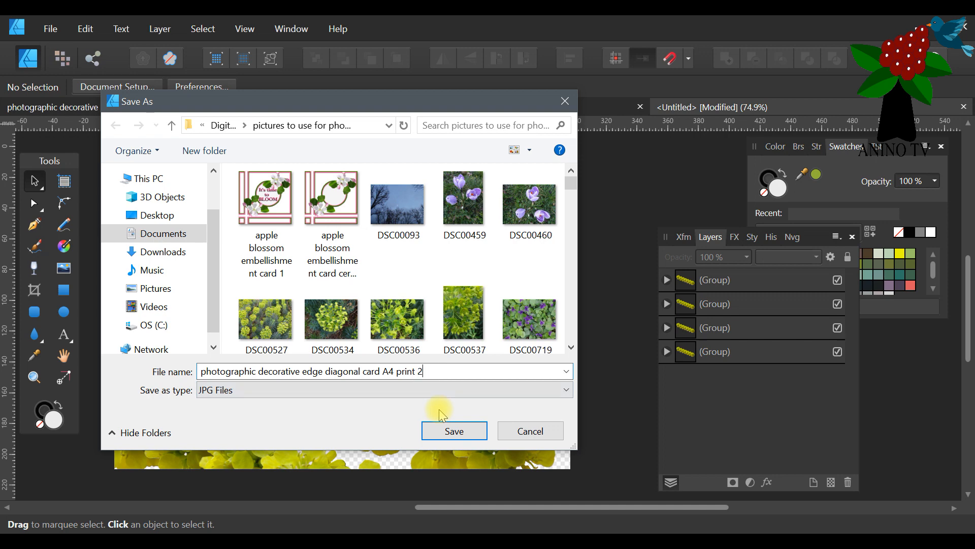
{"action": "left_click", "coordinate": [459, 431]}
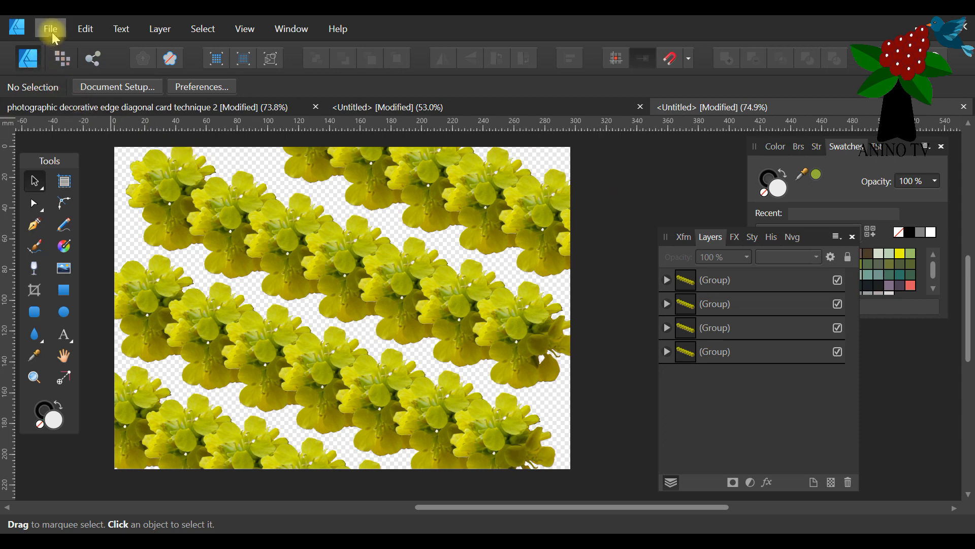
Review the A4 portrait document and the diagonal "Best Wishes" card document.
{"action": "left_click", "coordinate": [389, 225]}
{"action": "left_click", "coordinate": [511, 104]}
{"action": "left_click", "coordinate": [192, 104]}
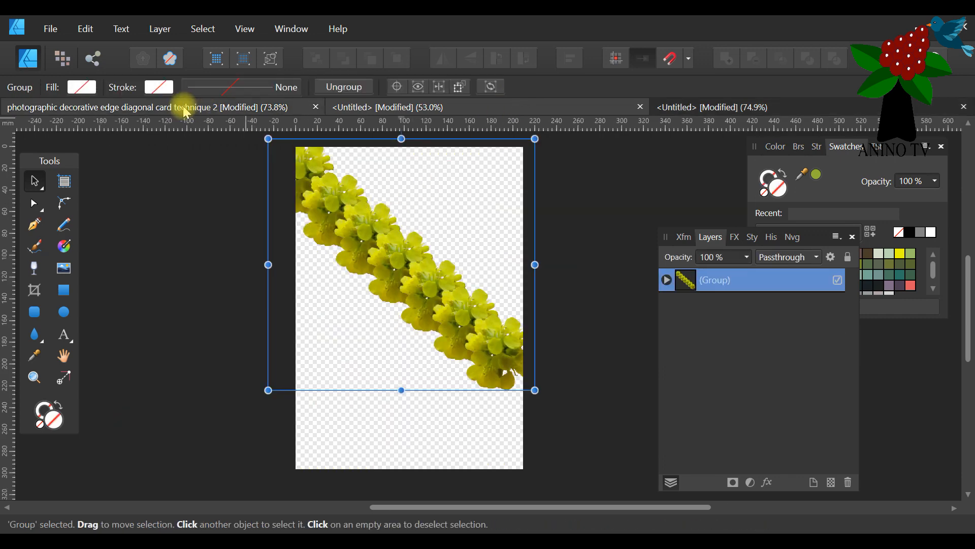
{"action": "left_click", "coordinate": [495, 127]}
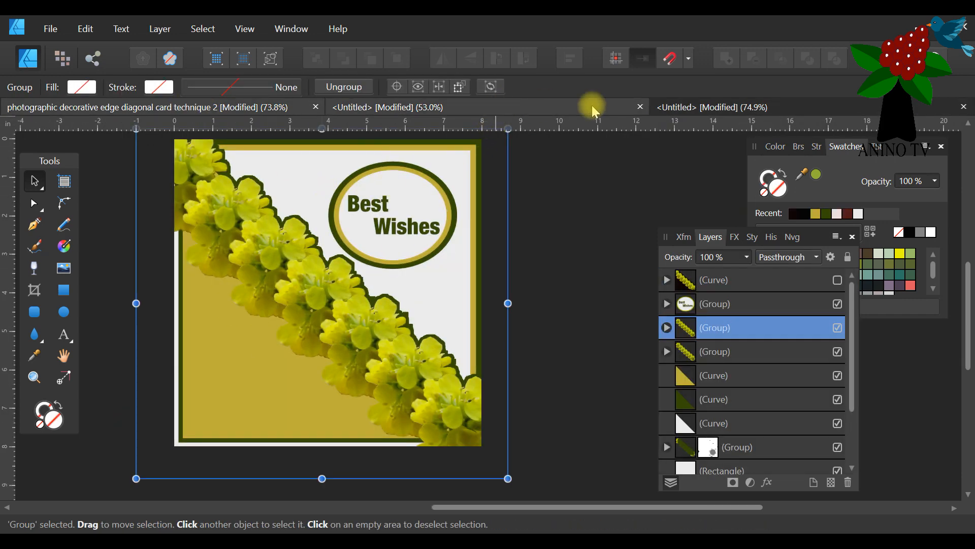
Close both untitled A4 documents without saving their changes and save the diagonal "Best Wishes" card document.
{"action": "left_click", "coordinate": [542, 105]}
{"action": "left_click", "coordinate": [640, 107]}
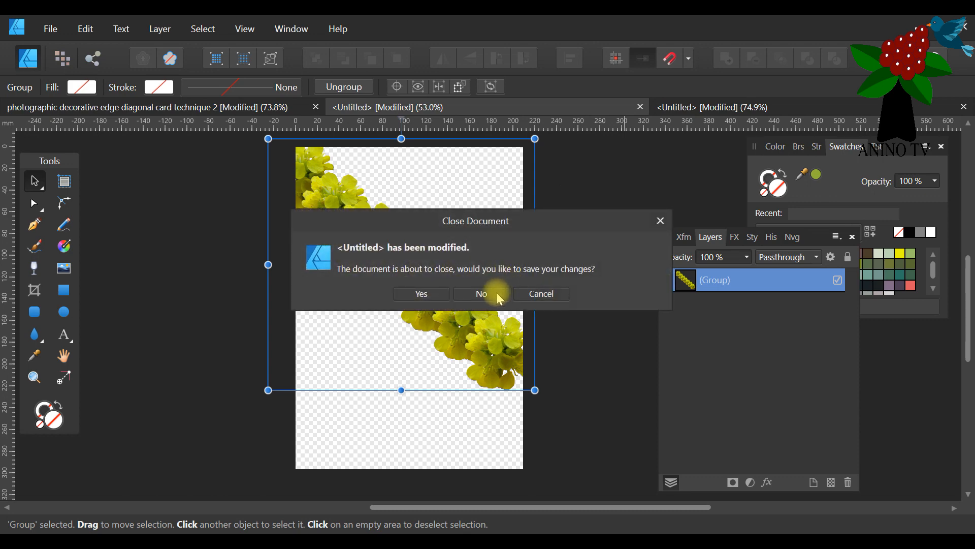
{"action": "left_click", "coordinate": [498, 291]}
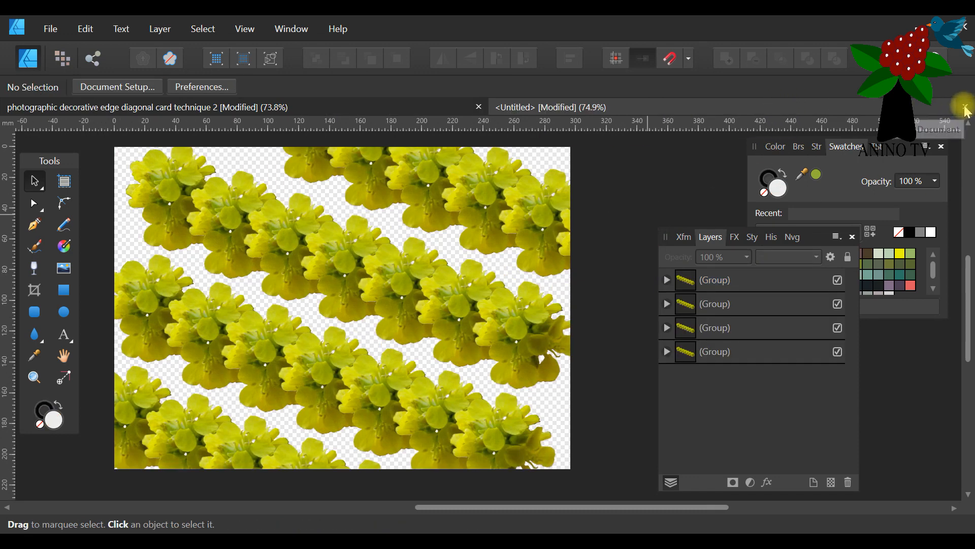
{"action": "left_click", "coordinate": [965, 106]}
{"action": "left_click", "coordinate": [491, 289]}
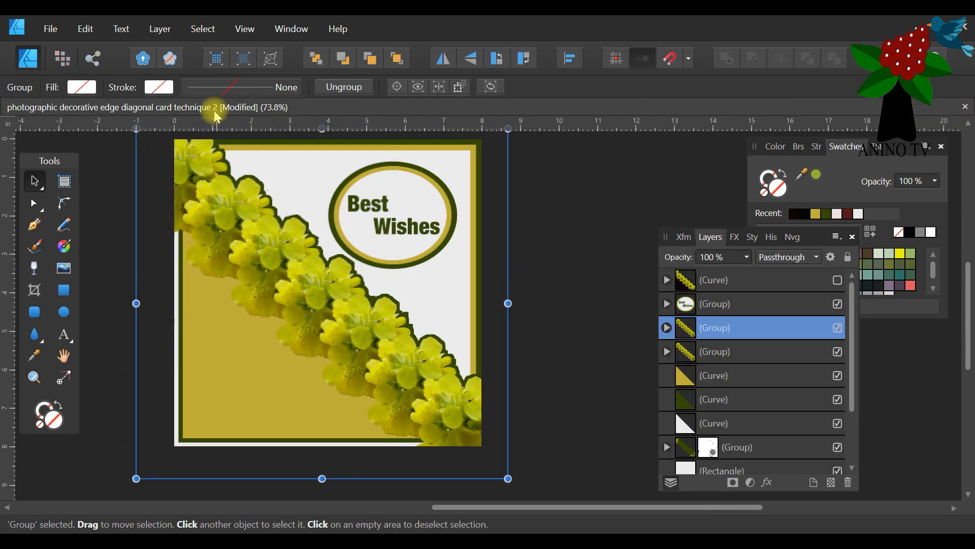
{"action": "left_click", "coordinate": [55, 29]}
{"action": "left_click", "coordinate": [48, 157]}
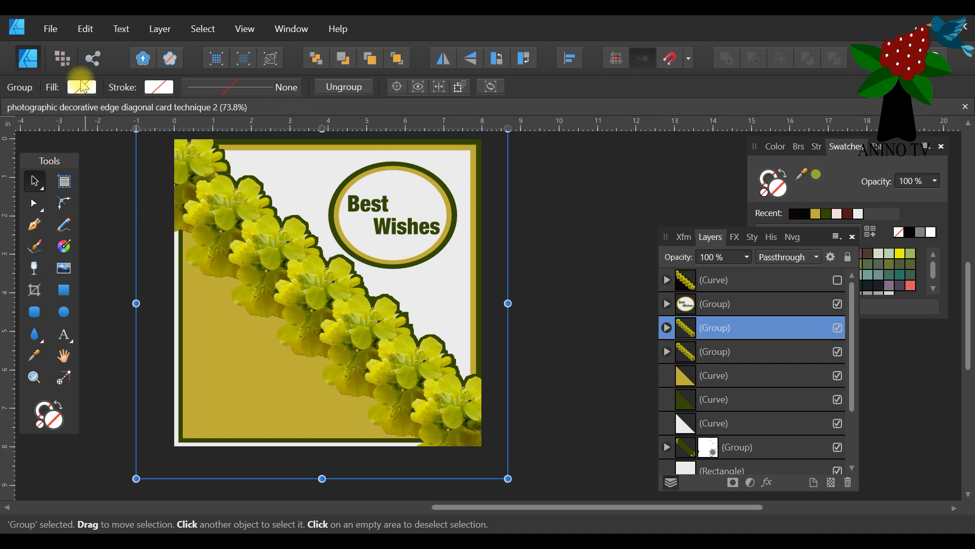
Create a new A3 landscape print document, 420 mm wide by 297 mm high, at 300 DPI.
{"action": "left_click", "coordinate": [49, 28]}
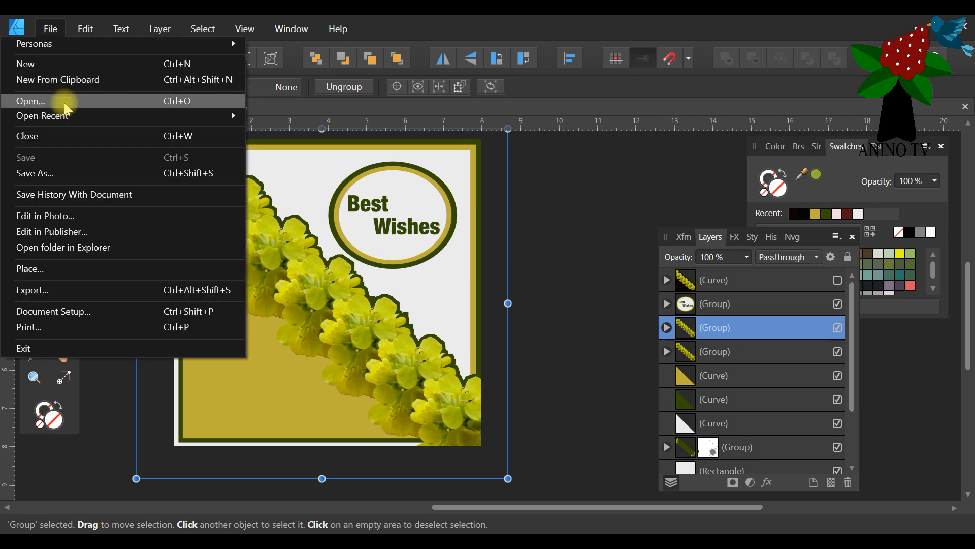
{"action": "left_click", "coordinate": [61, 65]}
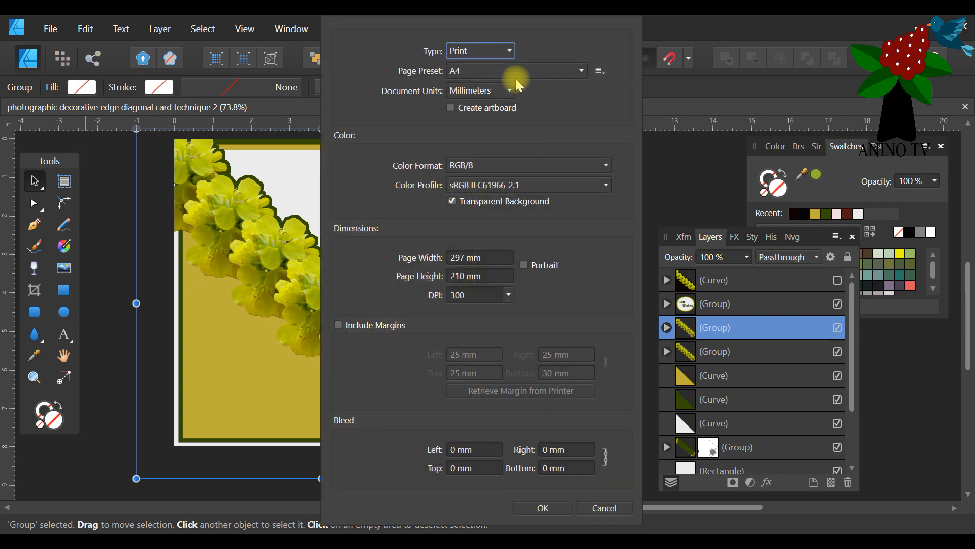
{"action": "left_click", "coordinate": [551, 71]}
{"action": "left_click", "coordinate": [524, 123]}
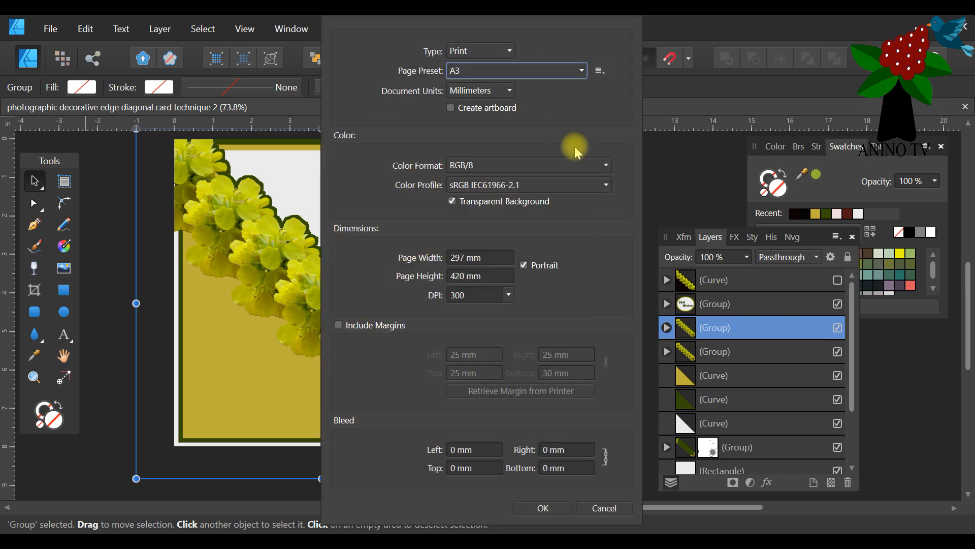
{"action": "left_click", "coordinate": [524, 264]}
{"action": "left_click", "coordinate": [543, 508]}
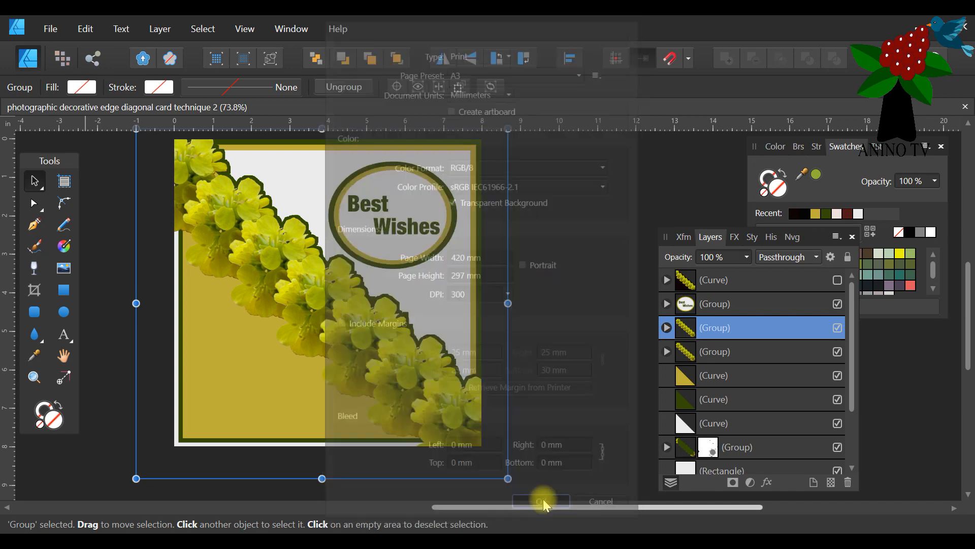
Return to the diagonal "Best Wishes" card document and view the whole card at 54 % zoom.
{"action": "left_click", "coordinate": [154, 108]}
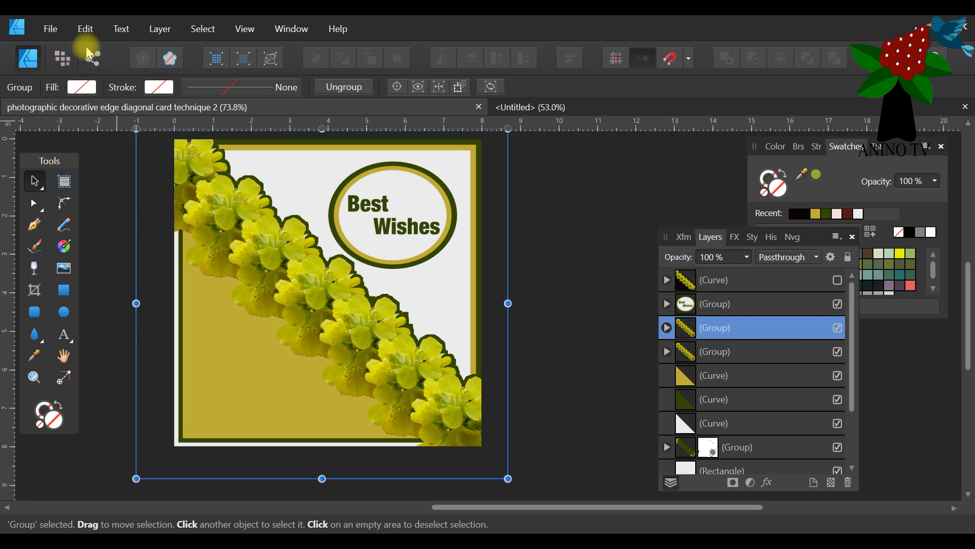
{"action": "left_click", "coordinate": [86, 28]}
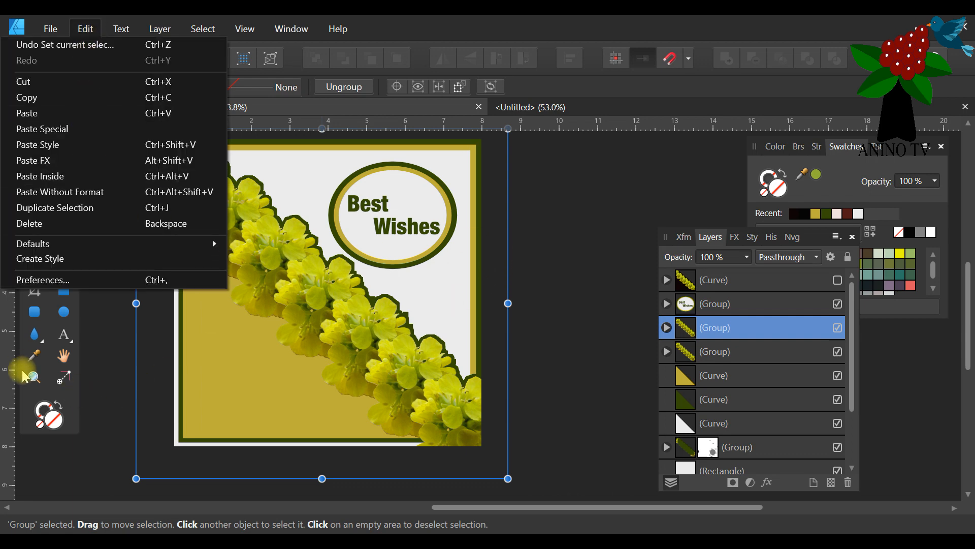
{"action": "left_click", "coordinate": [38, 376]}
{"action": "left_click", "coordinate": [34, 377]}
{"action": "left_click", "coordinate": [143, 88]}
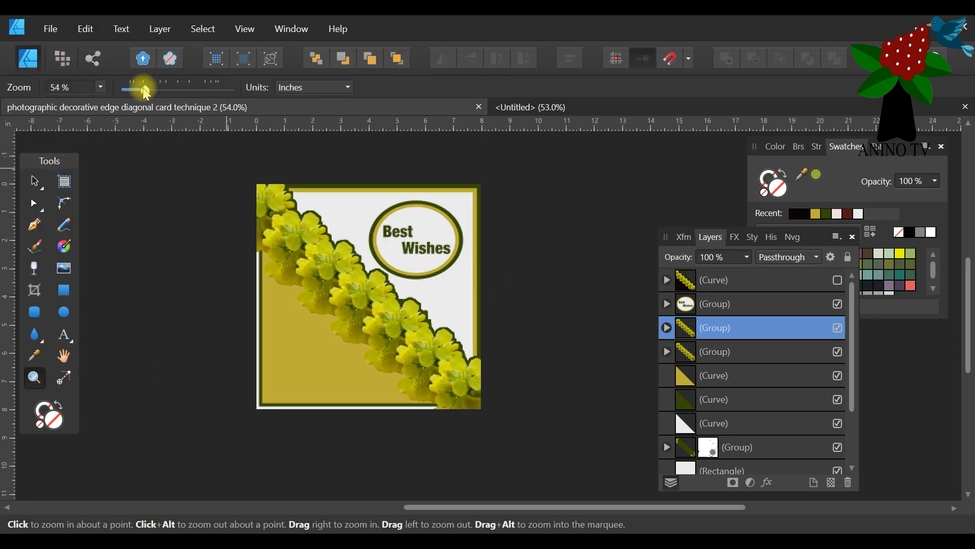
{"action": "left_click", "coordinate": [36, 179]}
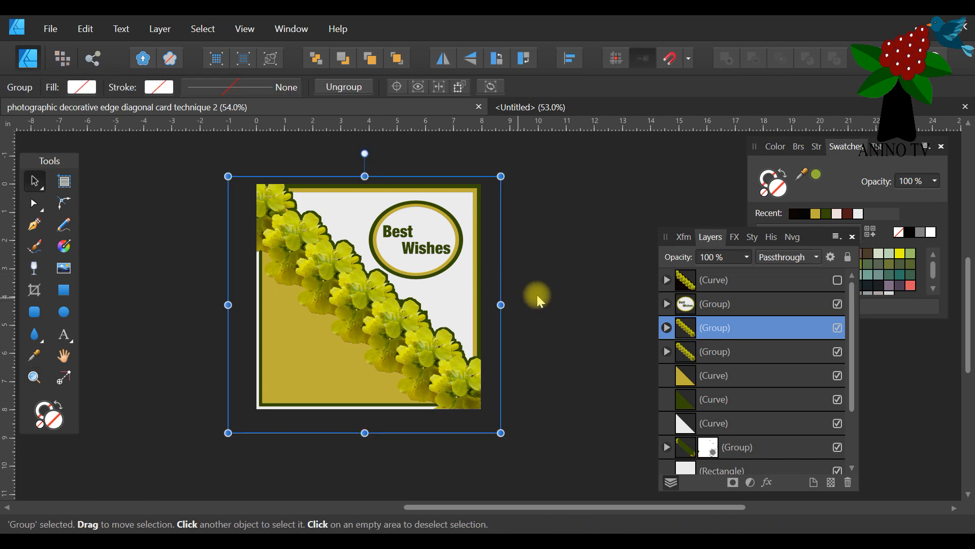
{"action": "scroll", "coordinate": [746, 358], "scroll_direction": "down", "scroll_amount": 3}
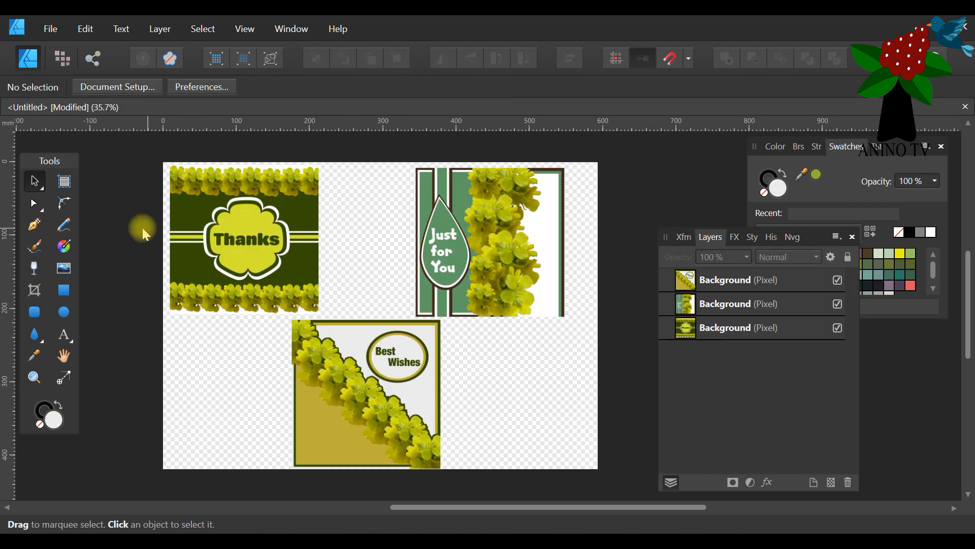